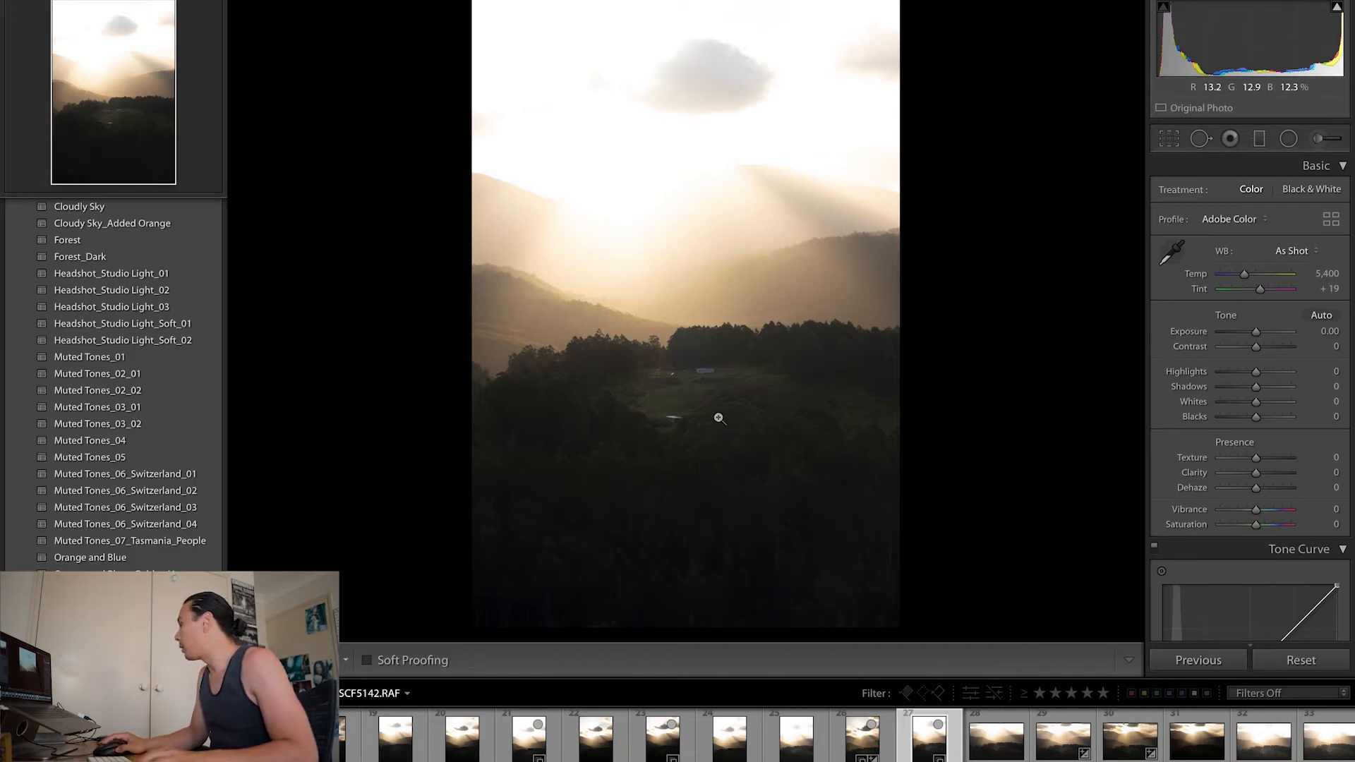
Compare the darker exposure SCF5141.RAF with the brighter exposure SCF5142.RAF.
{"action": "key", "text": "Left"}
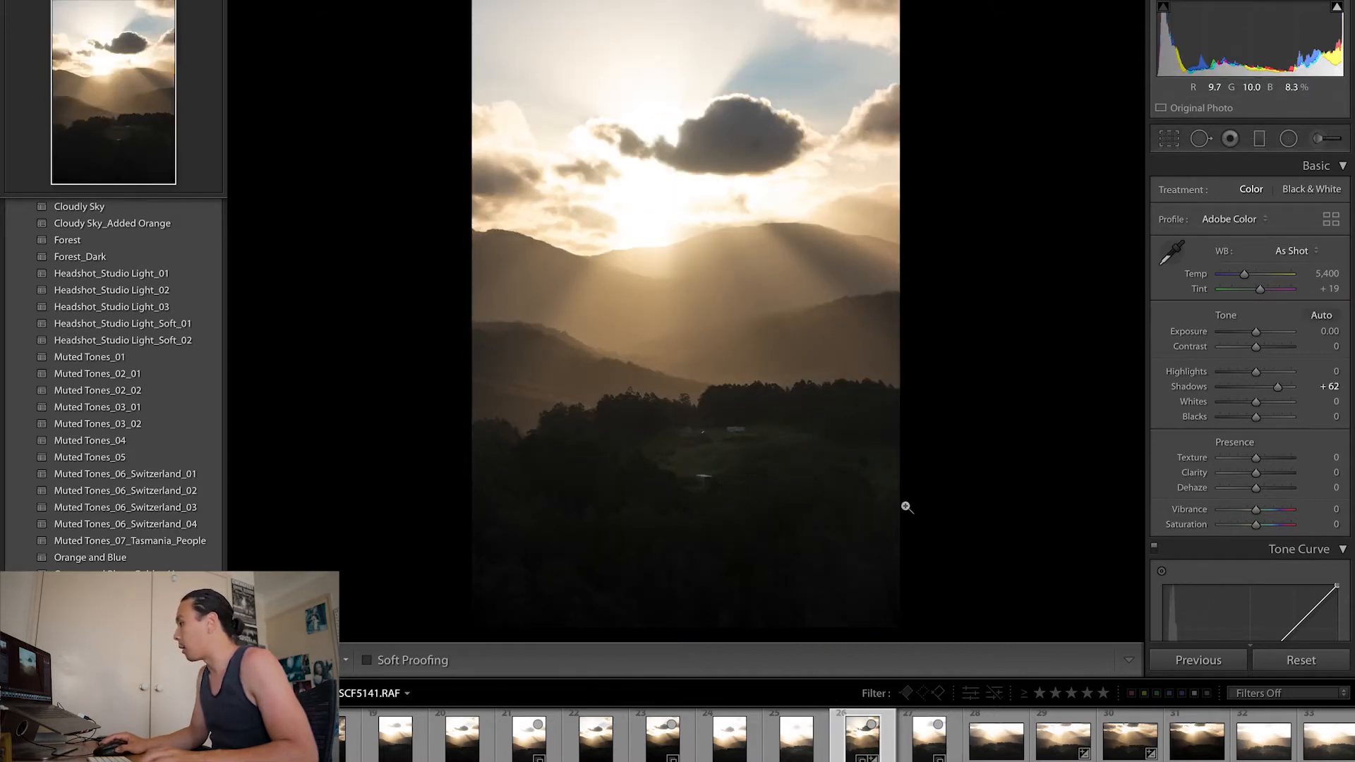
{"action": "key", "text": "Right"}
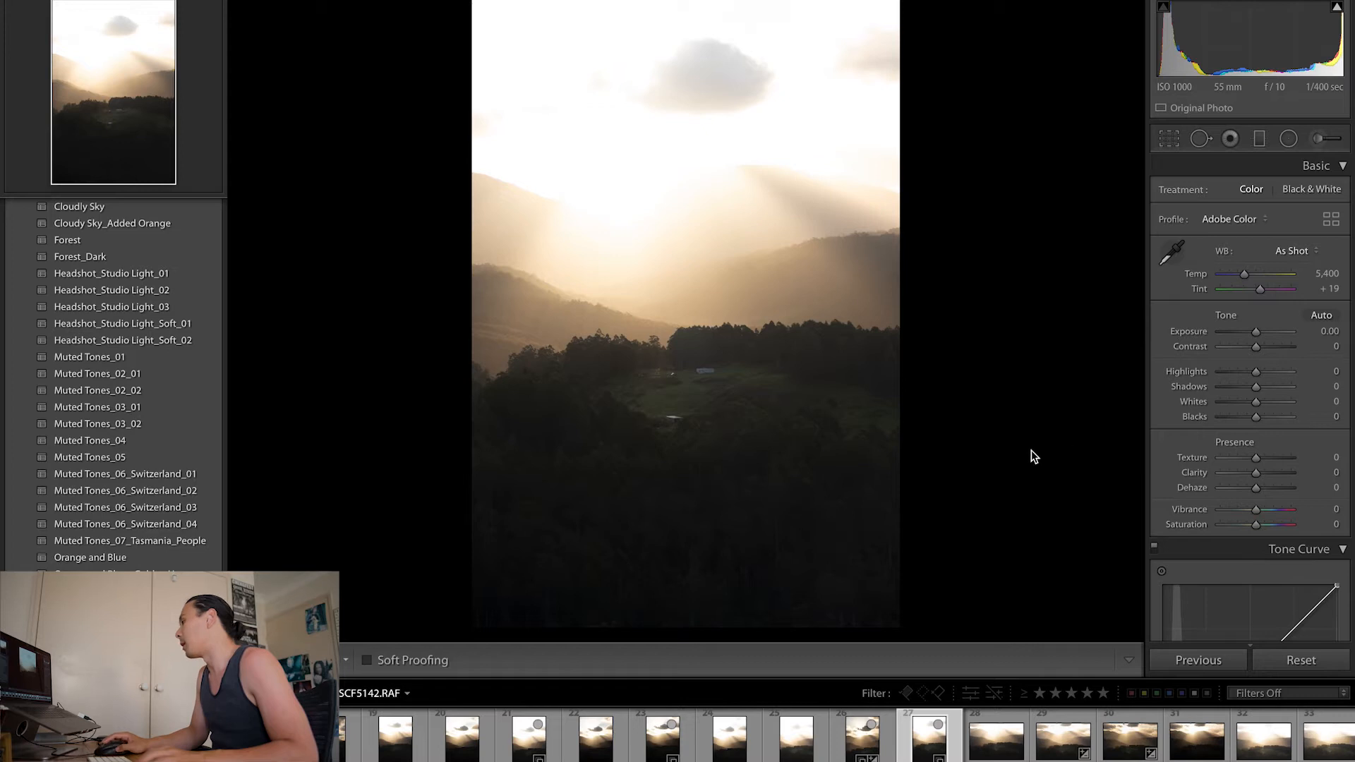
{"action": "left_click", "coordinate": [852, 741]}
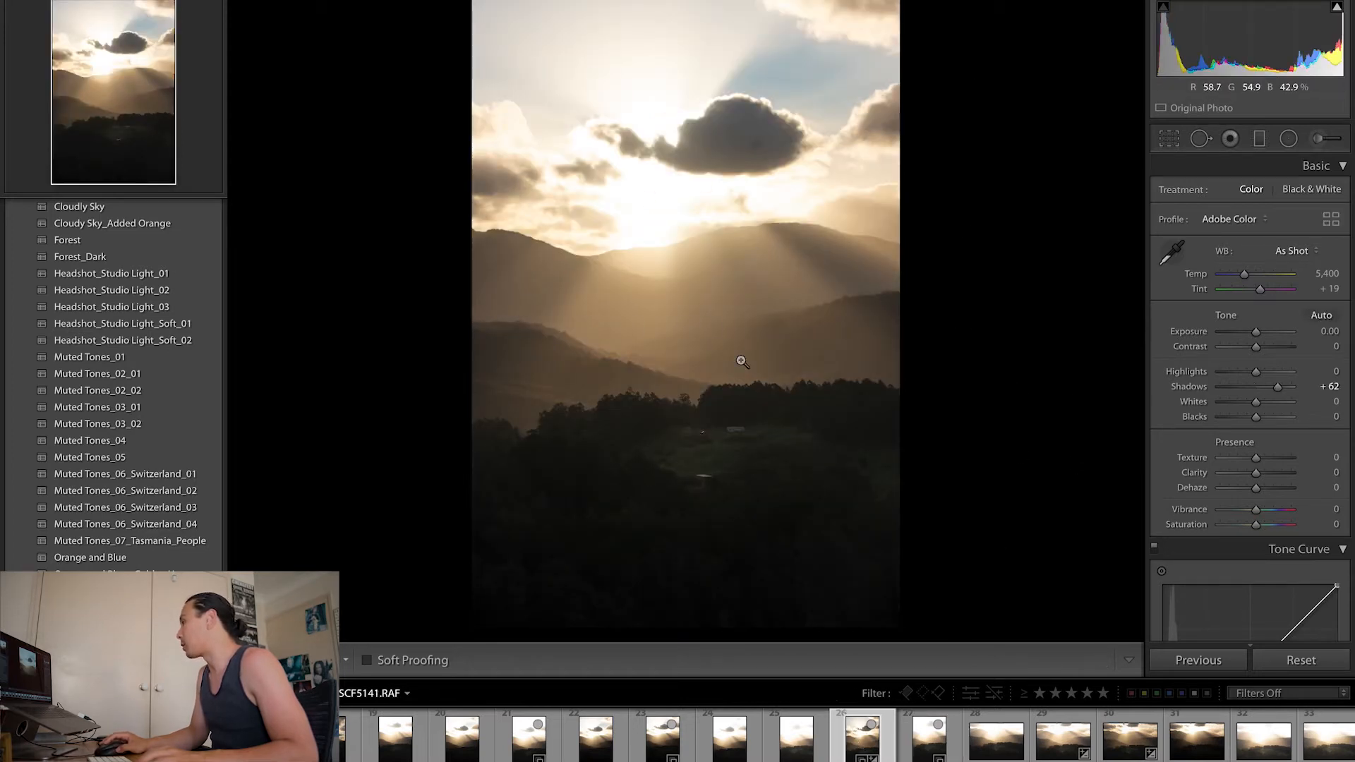
{"action": "key", "text": "Right"}
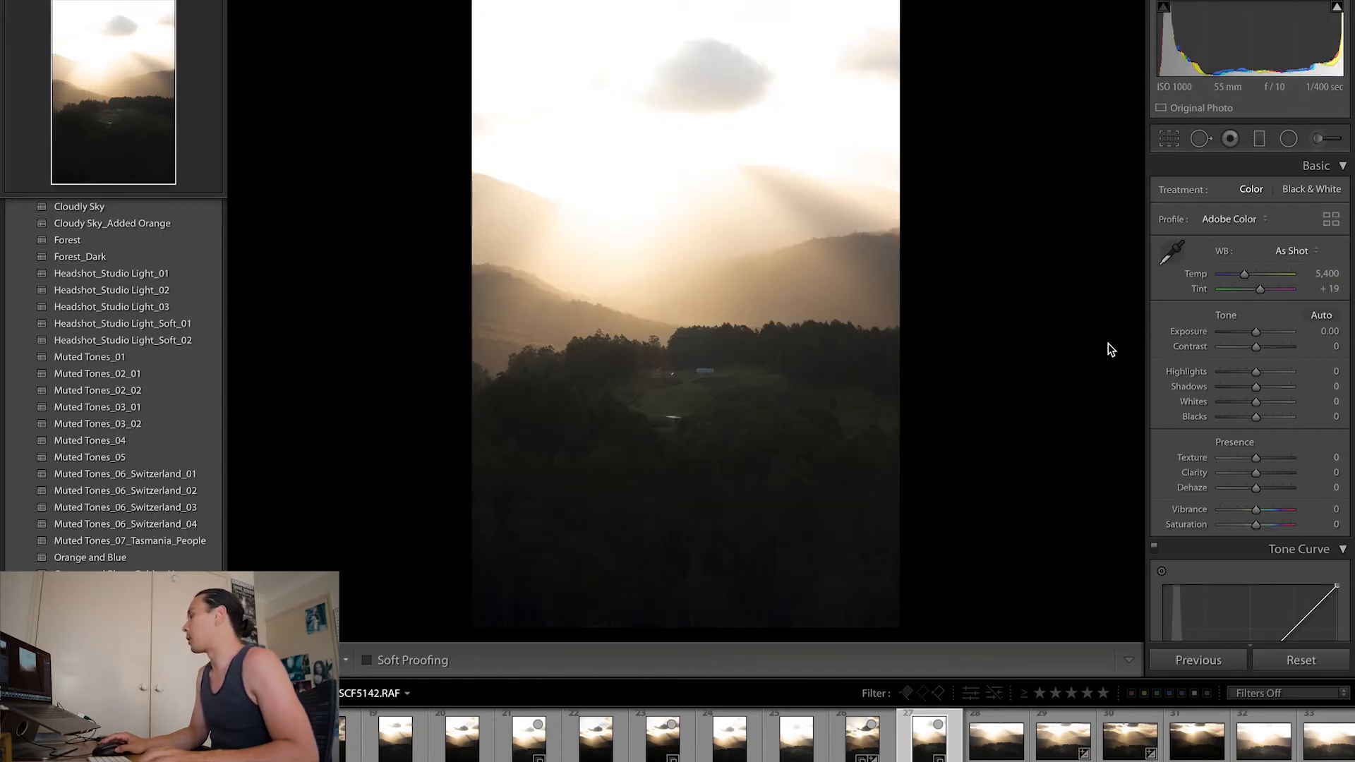
Crop SCF5141.RAF to the 4 x 5 / 8 x 10 aspect ratio, shifting the image slightly upward within the crop frame.
{"action": "key", "text": "Left"}
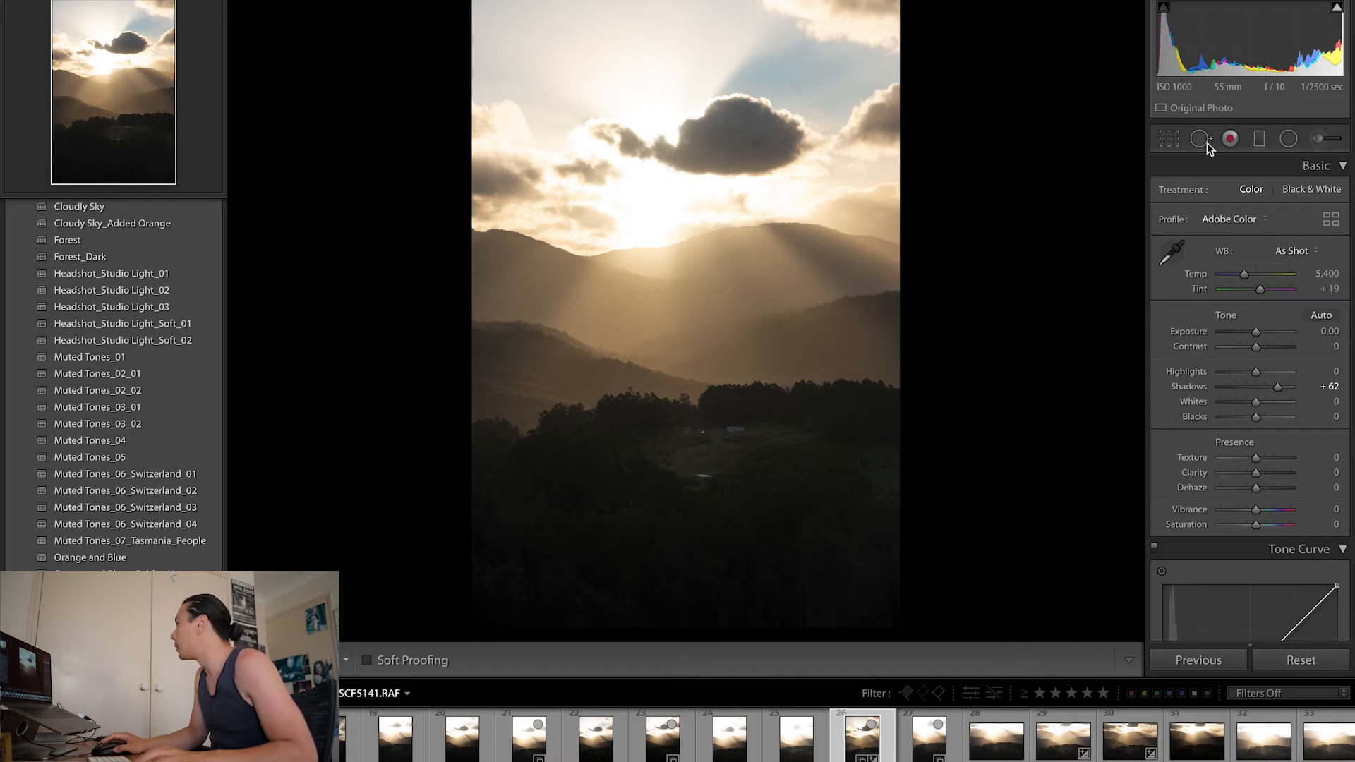
{"action": "left_click", "coordinate": [1169, 139]}
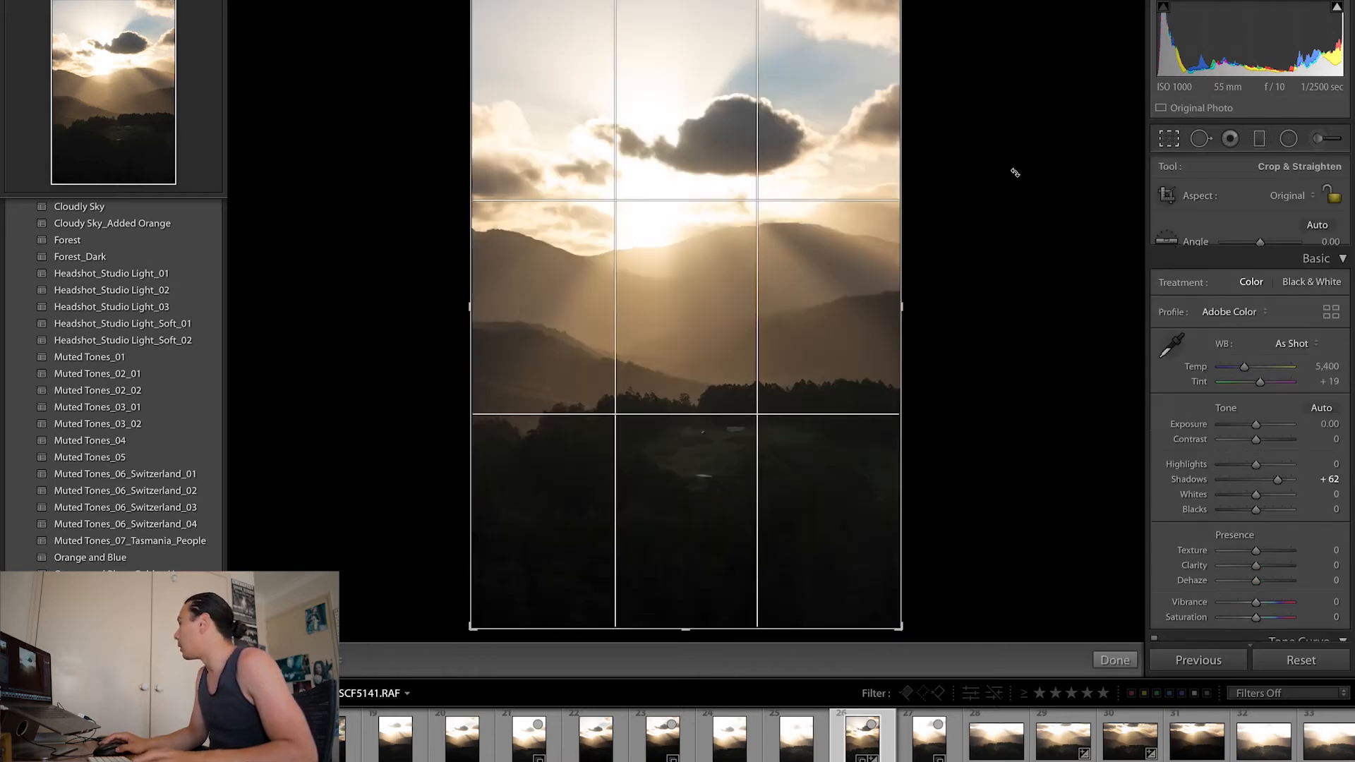
{"action": "left_click", "coordinate": [1276, 199]}
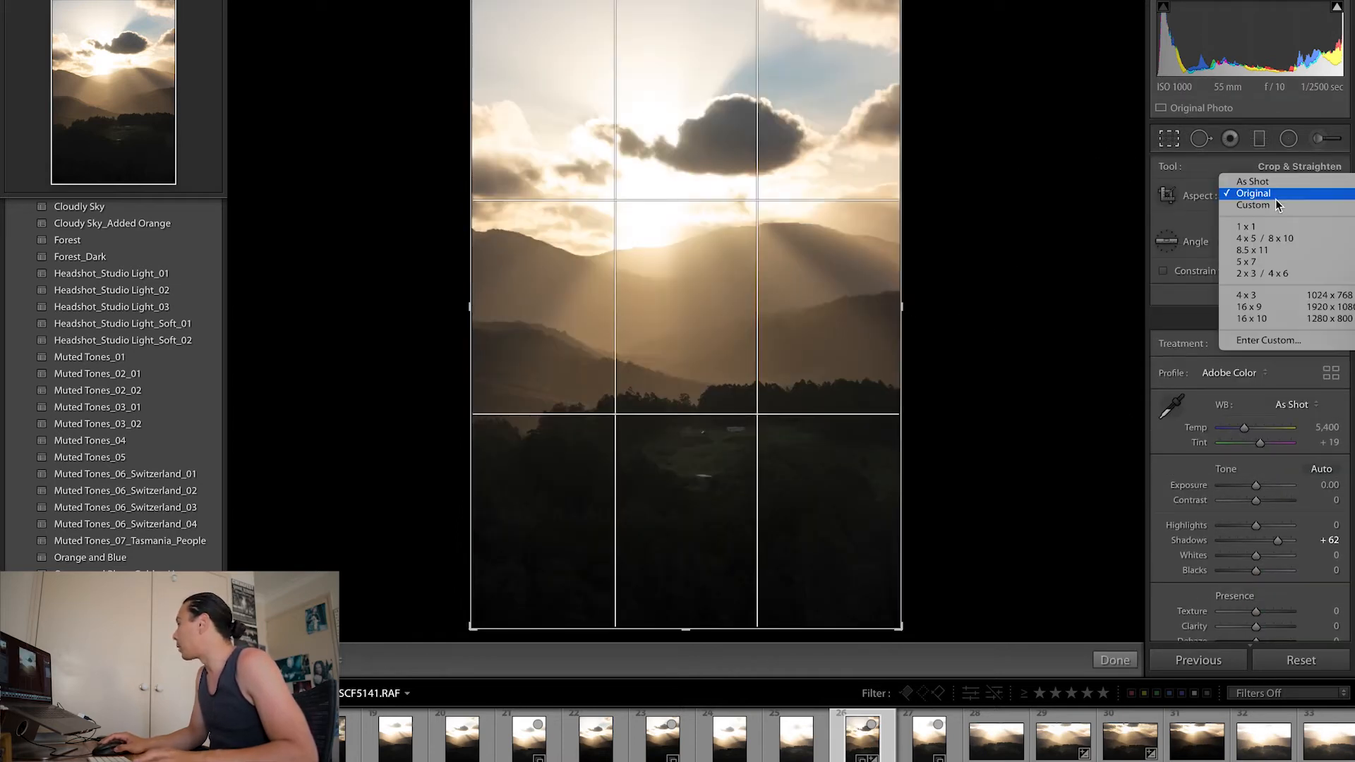
{"action": "left_click", "coordinate": [1280, 236]}
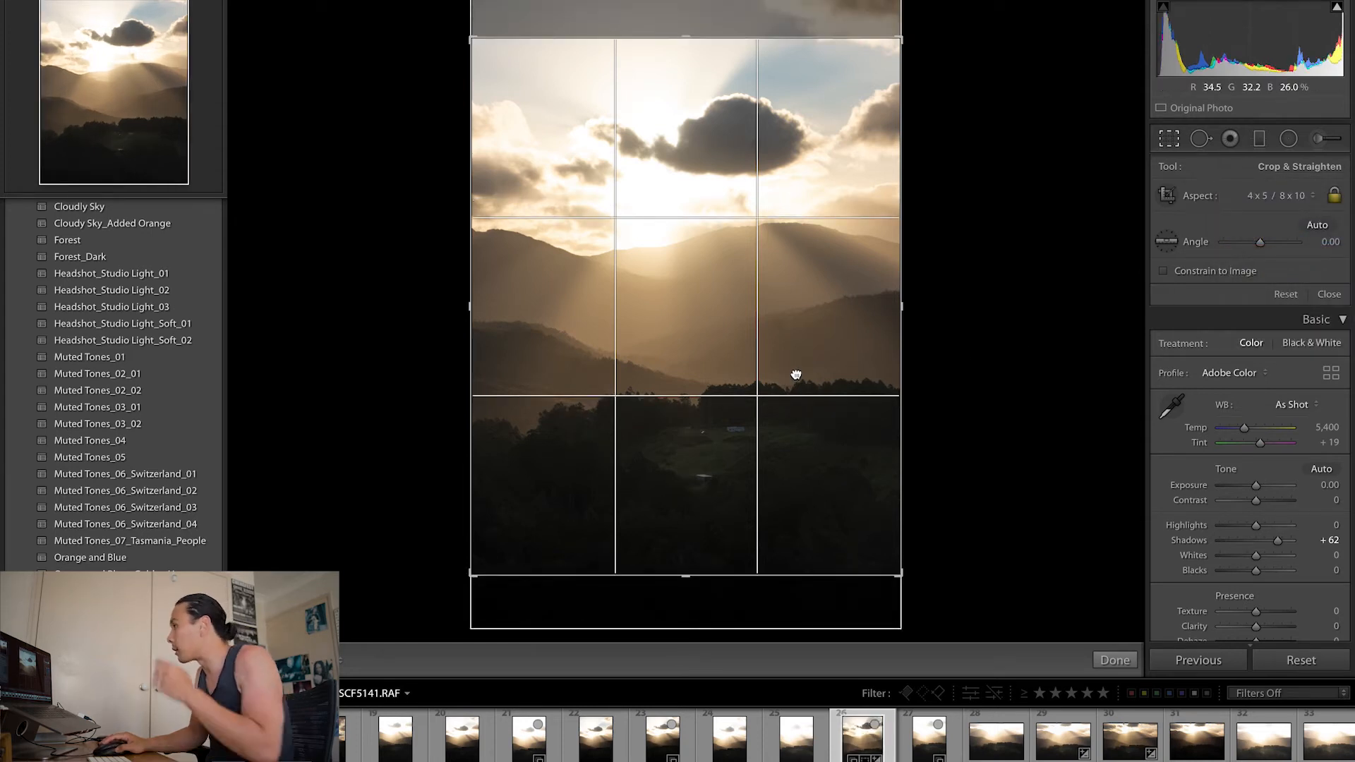
{"action": "left_click_drag", "start_coordinate": [796, 372], "coordinate": [797, 363]}
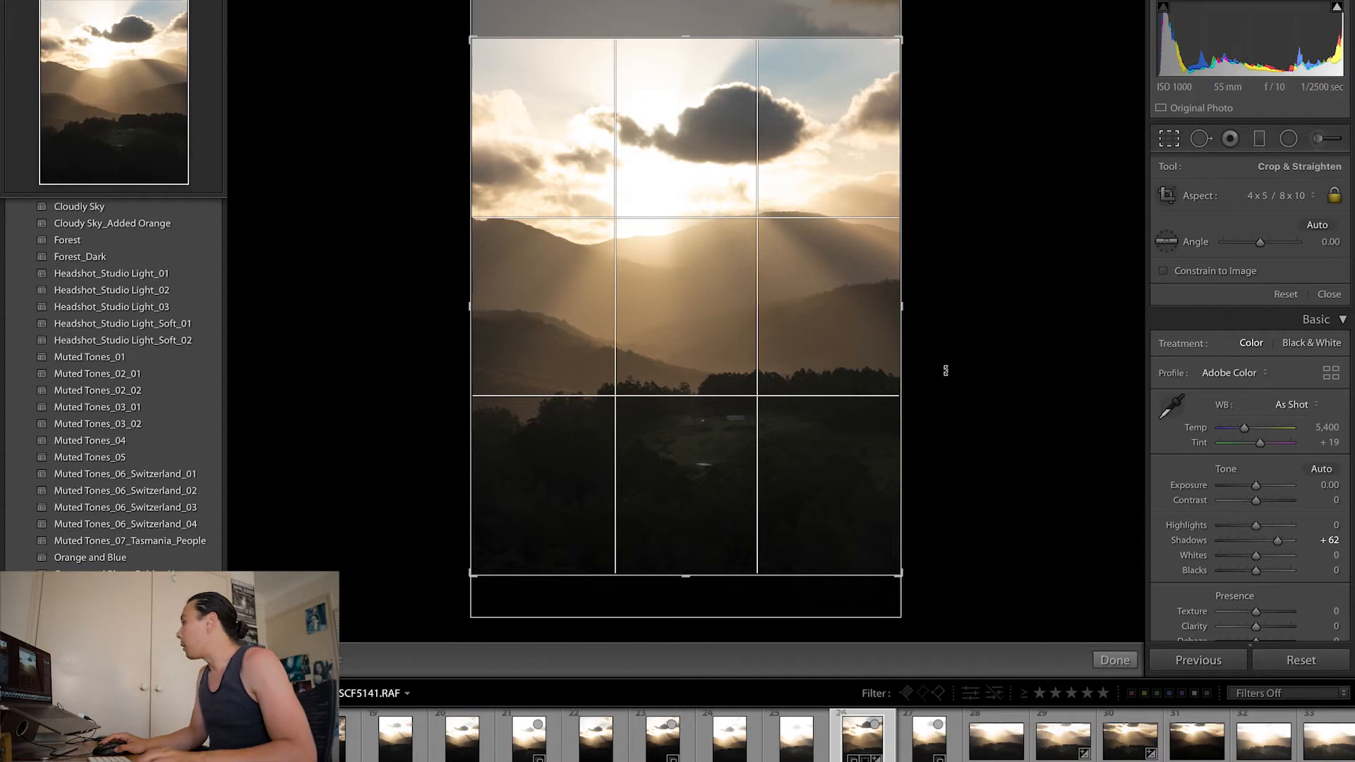
{"action": "left_click", "coordinate": [1114, 660]}
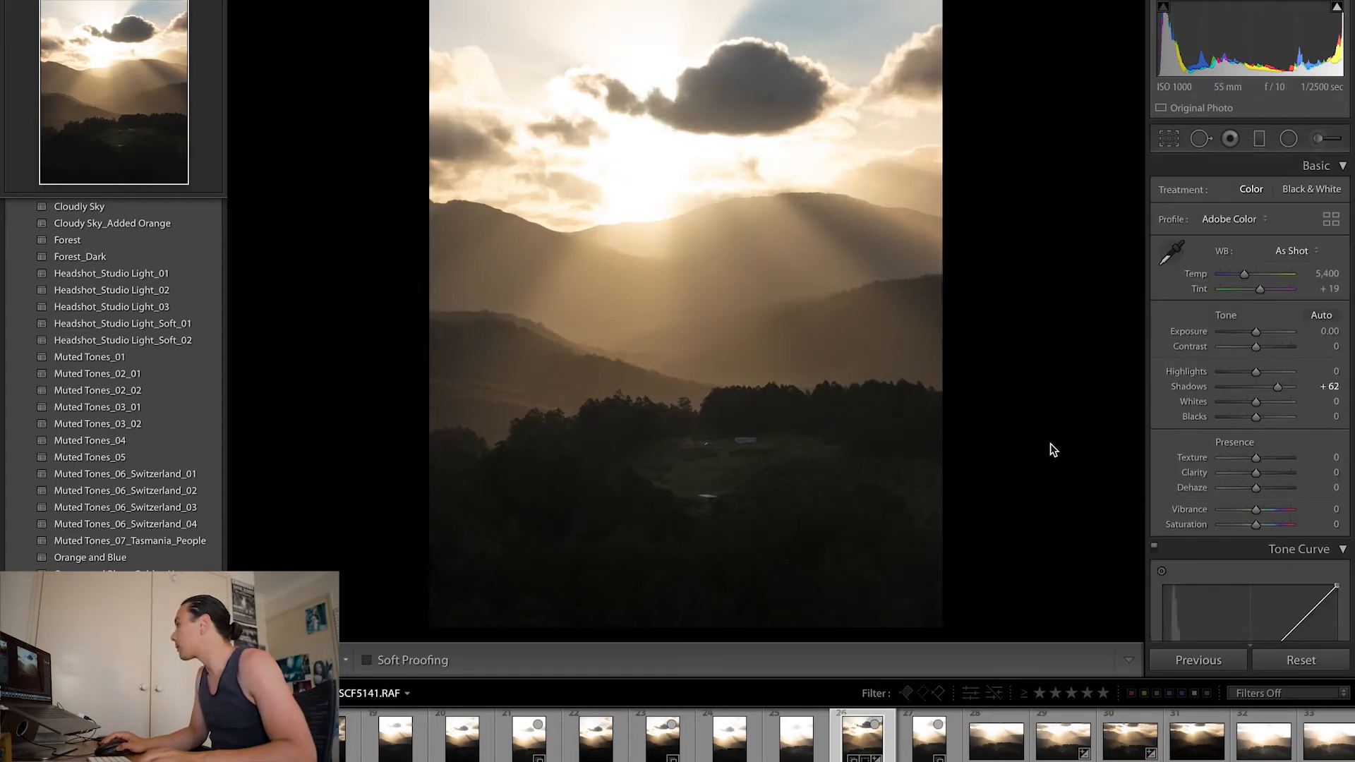
Tighten the crop of SCF5141.RAF slightly by moving its left edge inward while keeping the aspect ratio.
{"action": "left_click", "coordinate": [1168, 141]}
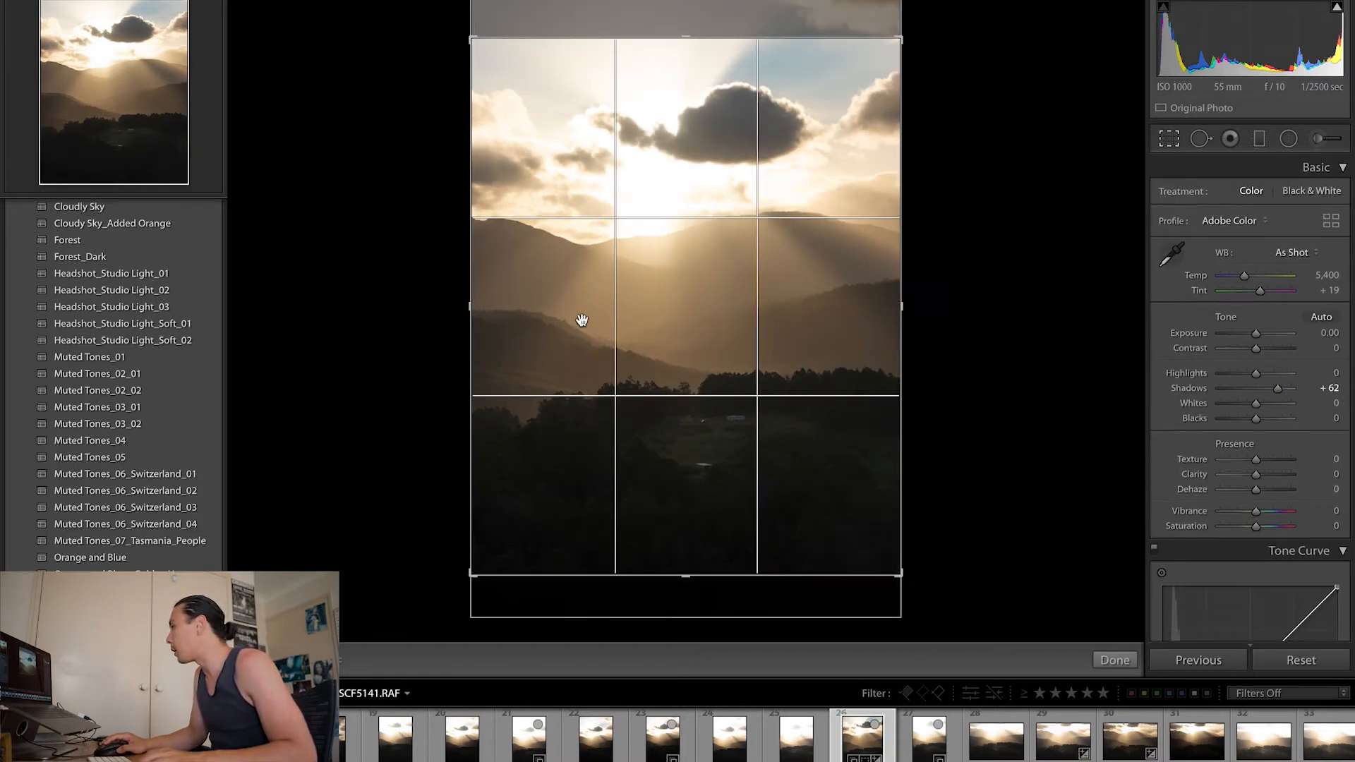
{"action": "mouse_move", "coordinate": [469, 306]}
{"action": "left_mouse_down"}
{"action": "mouse_move", "coordinate": [502, 311]}
{"action": "mouse_move", "coordinate": [403, 311]}
{"action": "mouse_move", "coordinate": [491, 311]}
{"action": "left_mouse_up"}
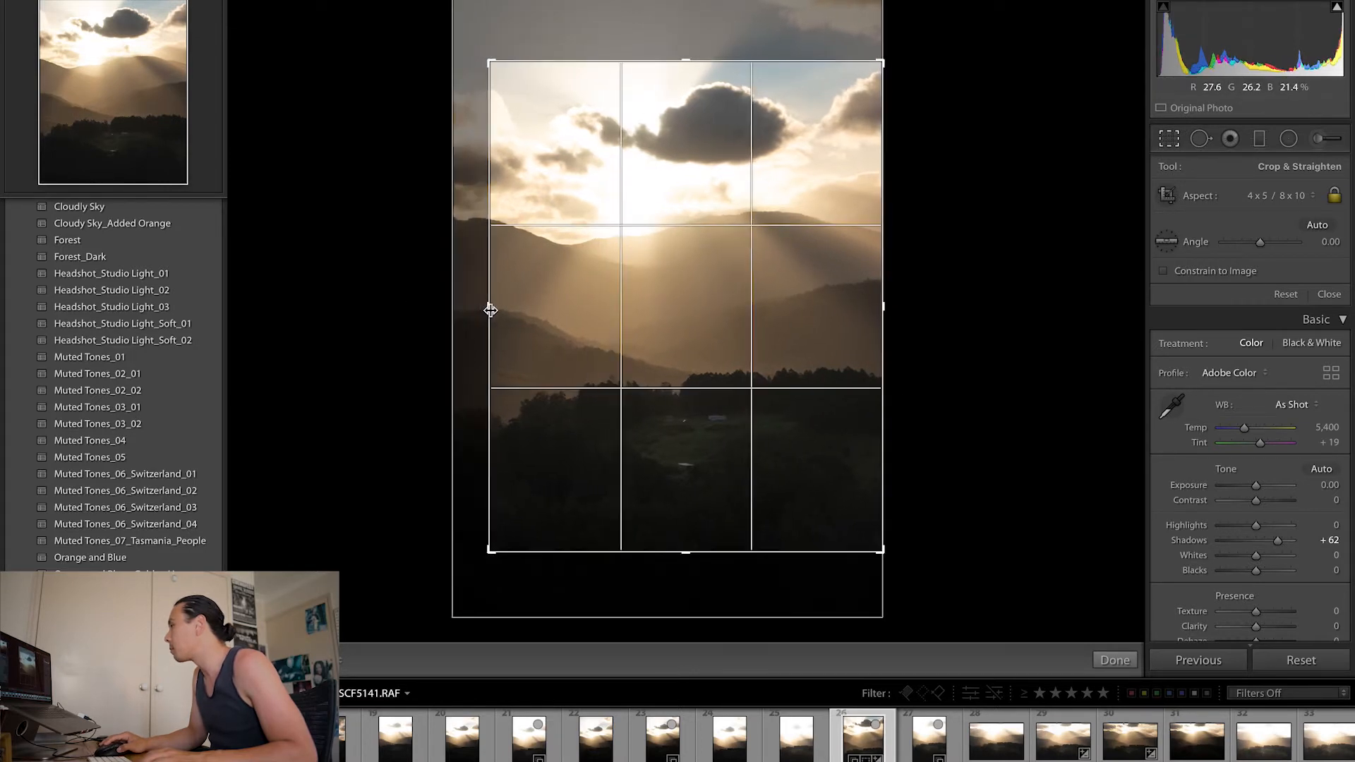
{"action": "left_click", "coordinate": [1131, 662]}
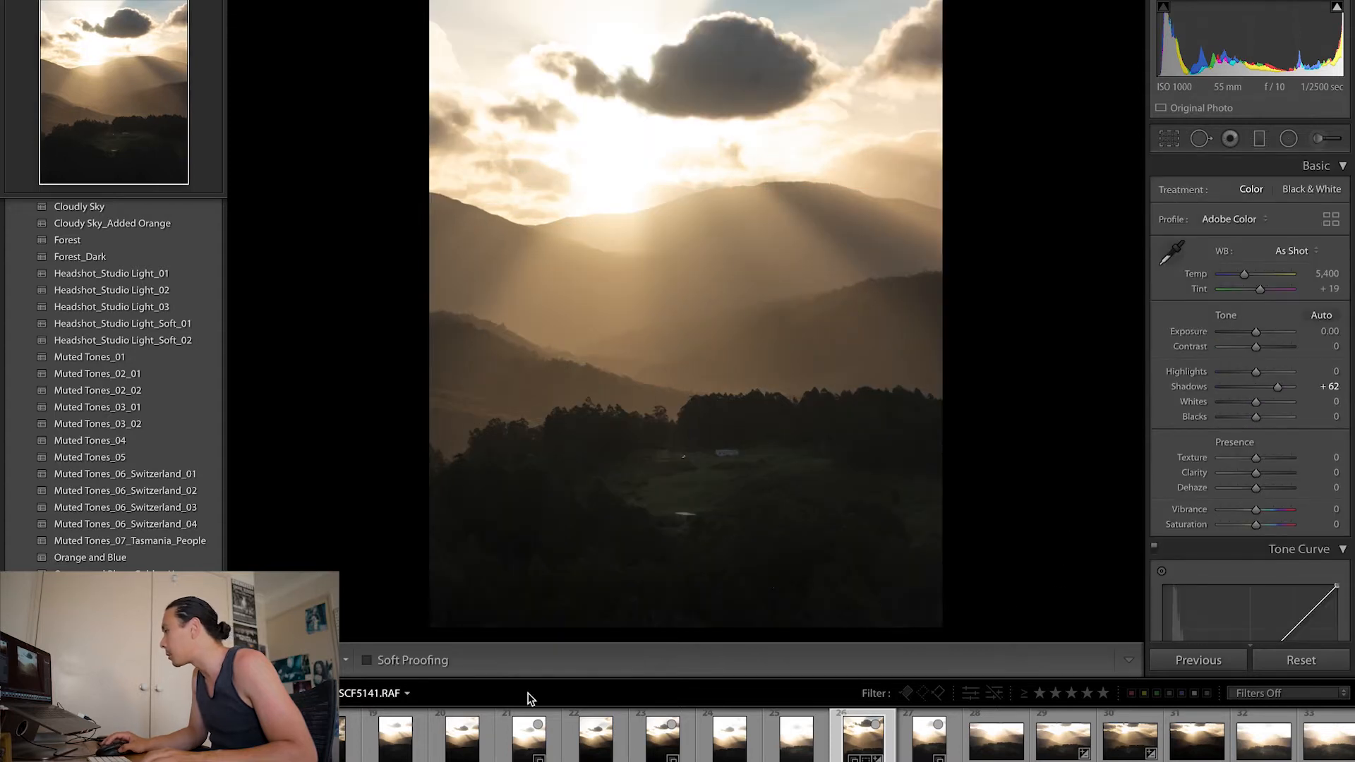
View SCF5136.RAF, switch to SCF5138.RAF and raise its shadows to +55.
{"action": "left_click", "coordinate": [523, 743]}
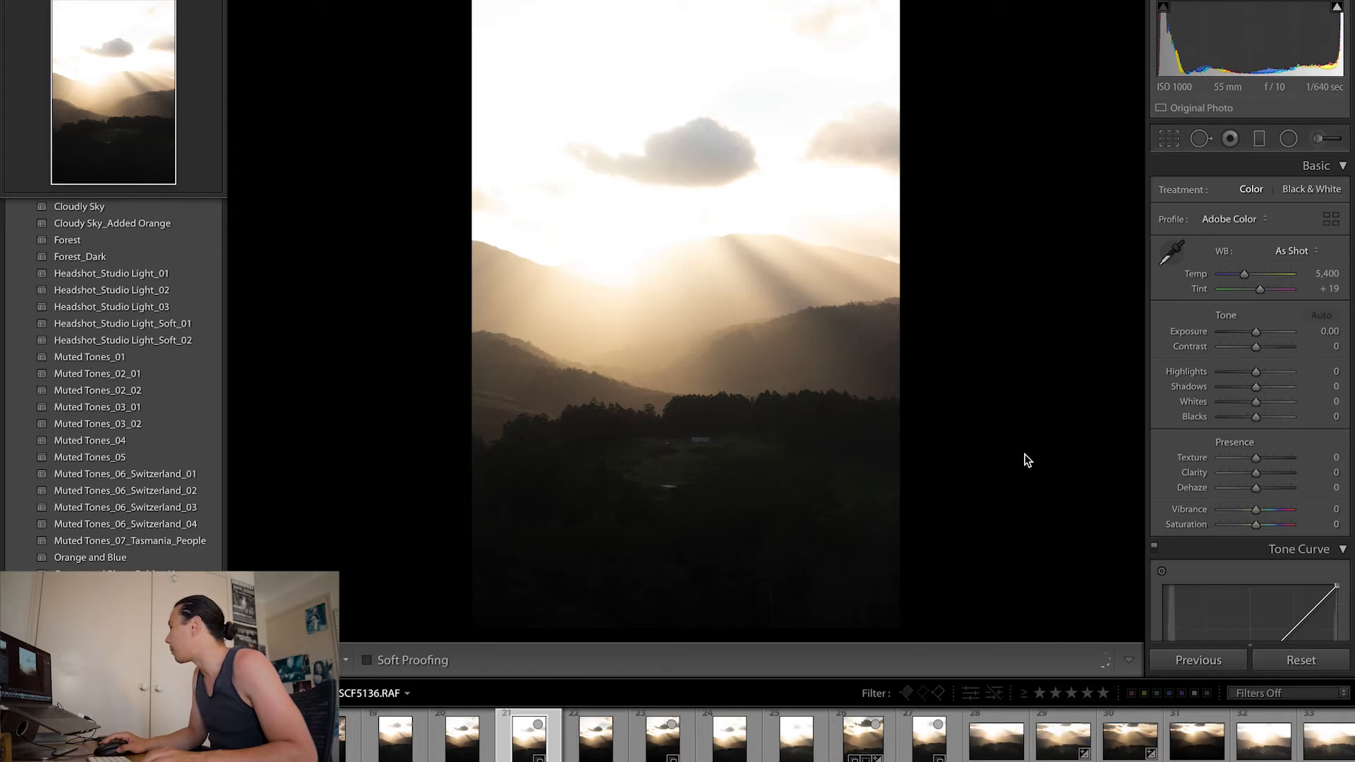
{"action": "left_click", "coordinate": [662, 741]}
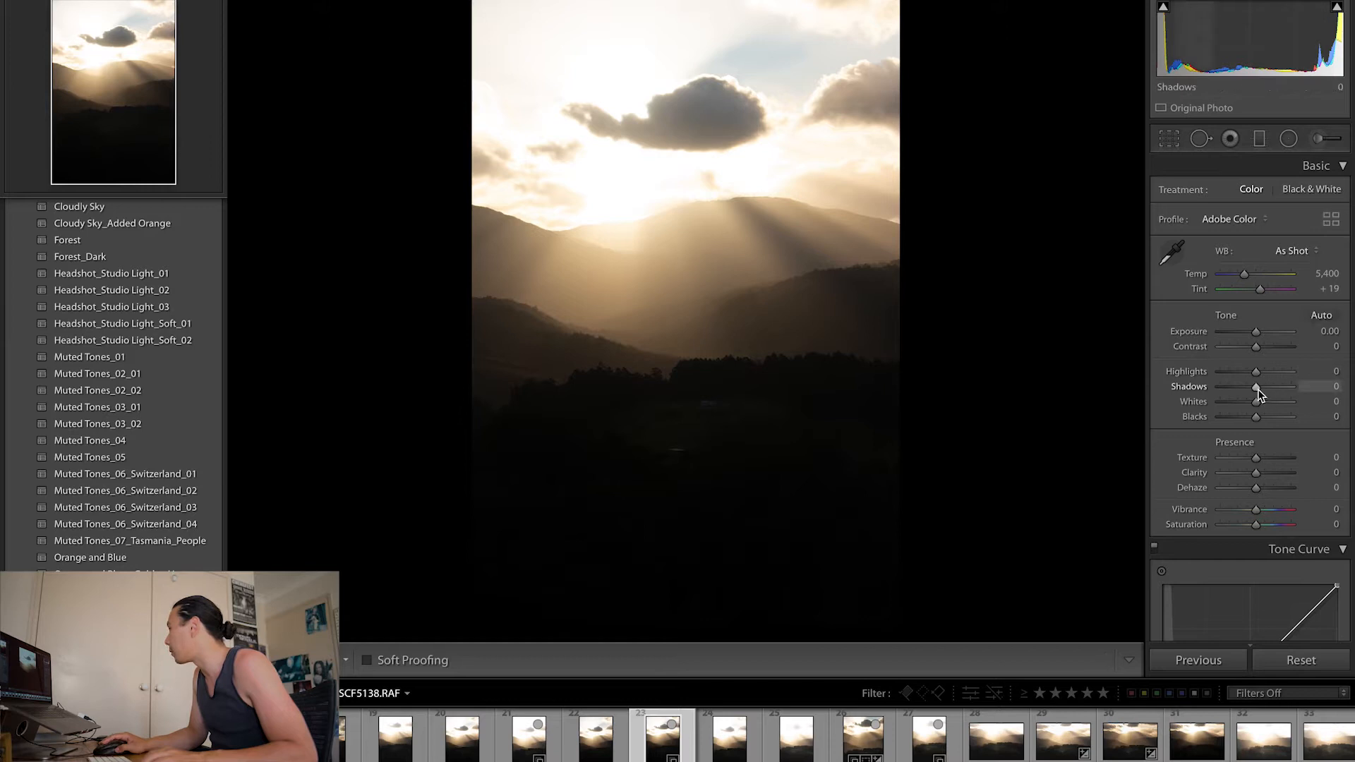
{"action": "left_click_drag", "start_coordinate": [1258, 387], "coordinate": [1275, 386]}
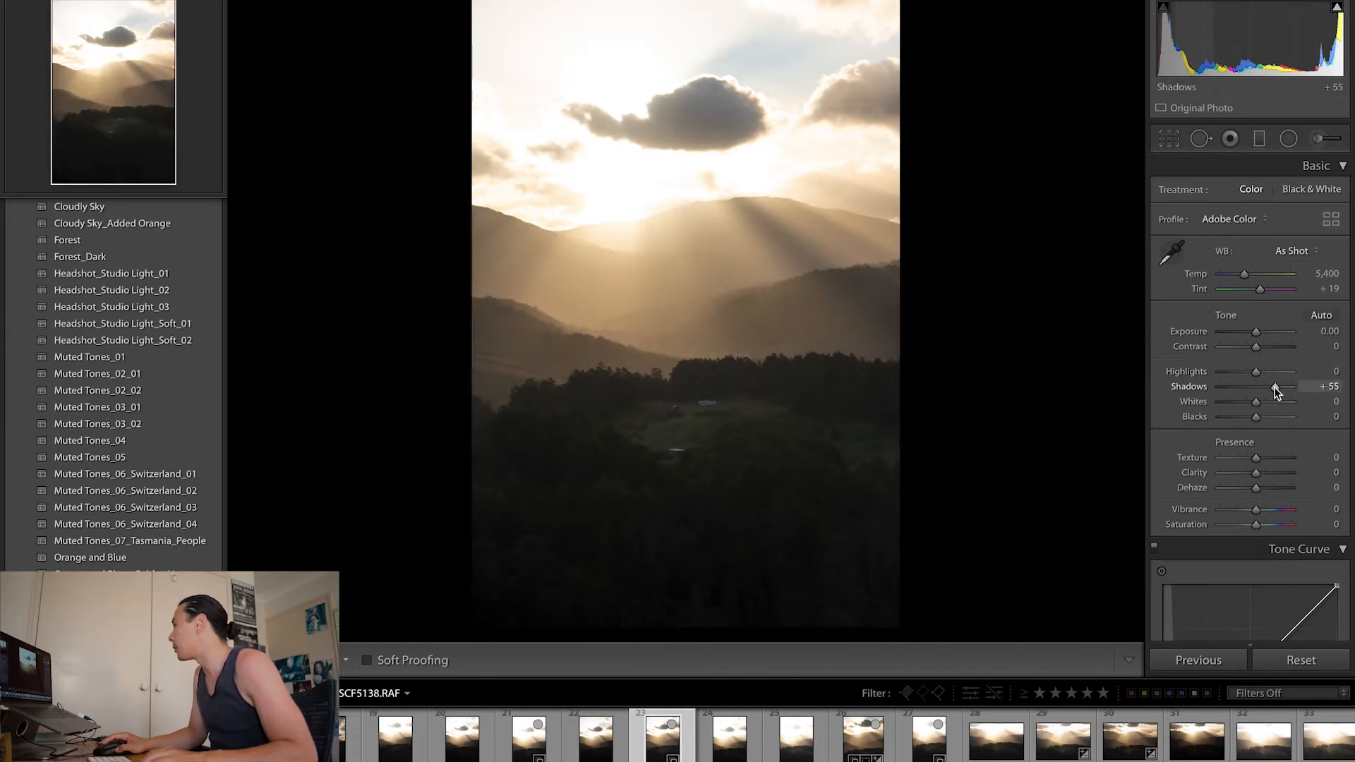
Crop SCF5138.RAF to the 4 x 5 / 8 x 10 aspect ratio, shifting the image slightly downward in the frame.
{"action": "left_click", "coordinate": [1169, 139]}
{"action": "left_click", "coordinate": [1286, 201]}
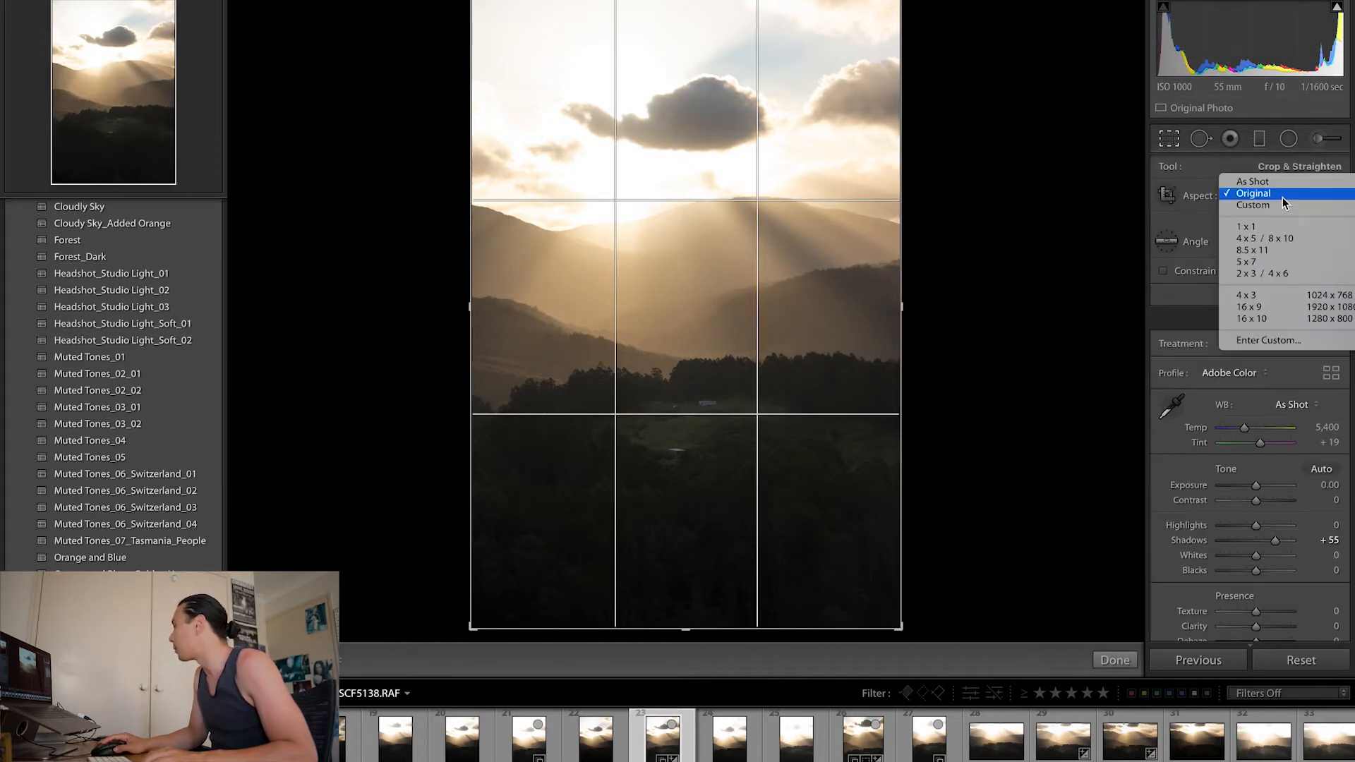
{"action": "left_click", "coordinate": [1265, 239]}
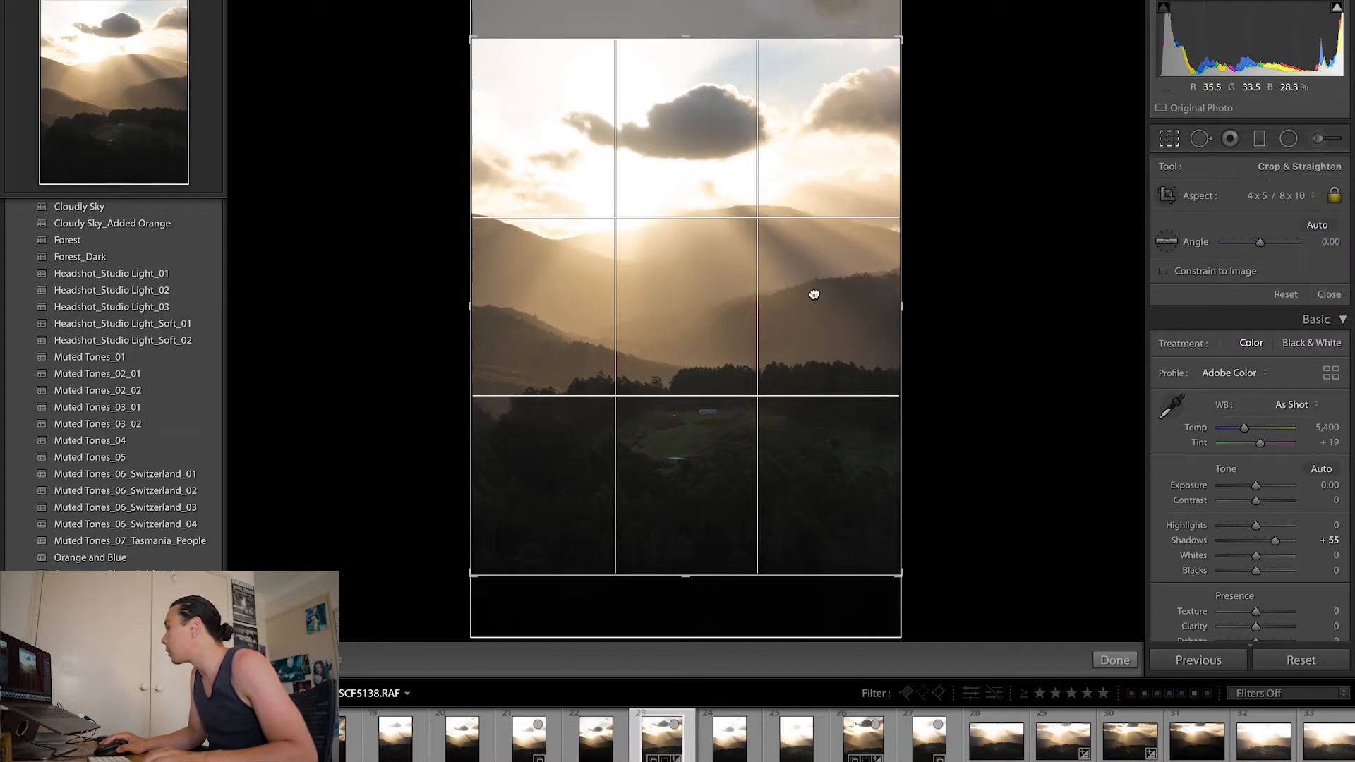
{"action": "left_click_drag", "start_coordinate": [811, 294], "coordinate": [812, 310]}
{"action": "left_click", "coordinate": [1113, 660]}
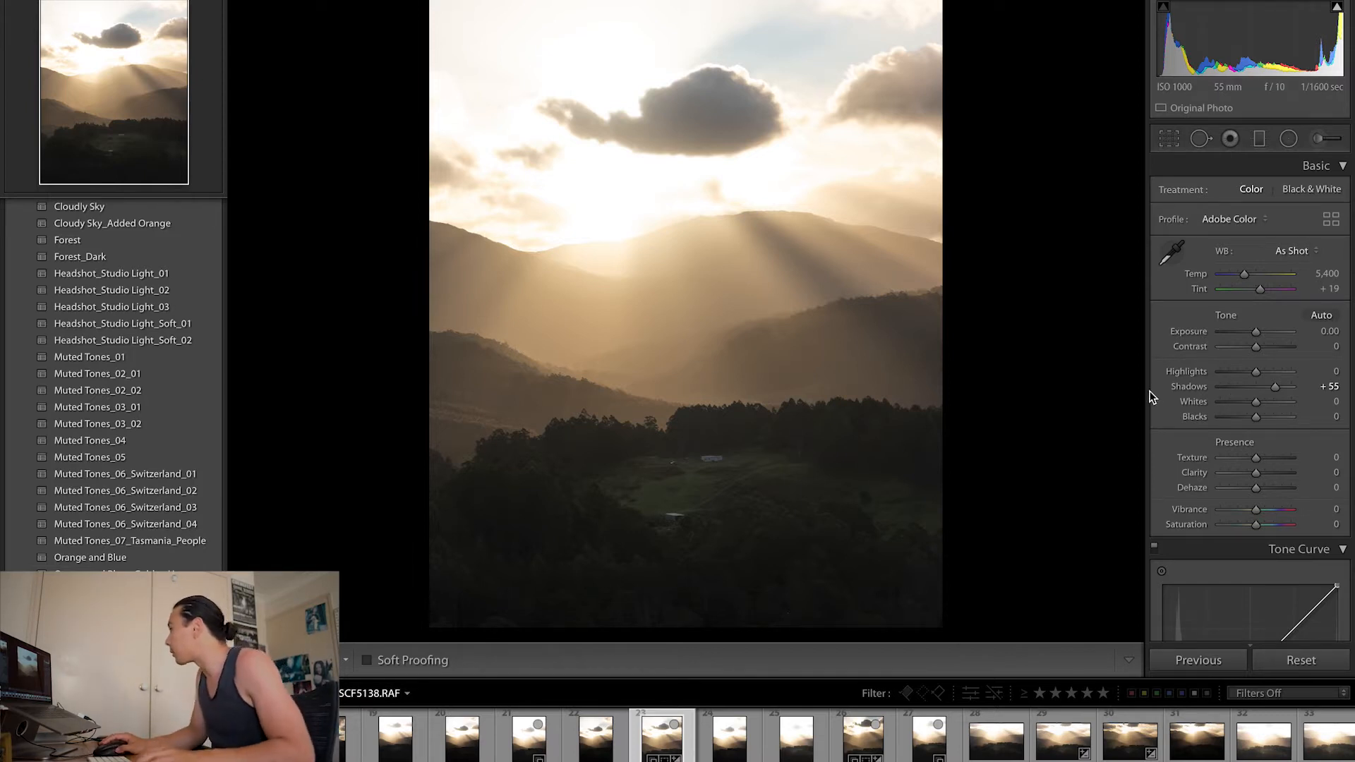
Lower the highlights of SCF5138.RAF to -50.
{"action": "mouse_move", "coordinate": [1255, 371]}
{"action": "left_mouse_down"}
{"action": "mouse_move", "coordinate": [1196, 368]}
{"action": "mouse_move", "coordinate": [1230, 371]}
{"action": "left_mouse_up"}
{"action": "left_click", "coordinate": [1327, 371]}
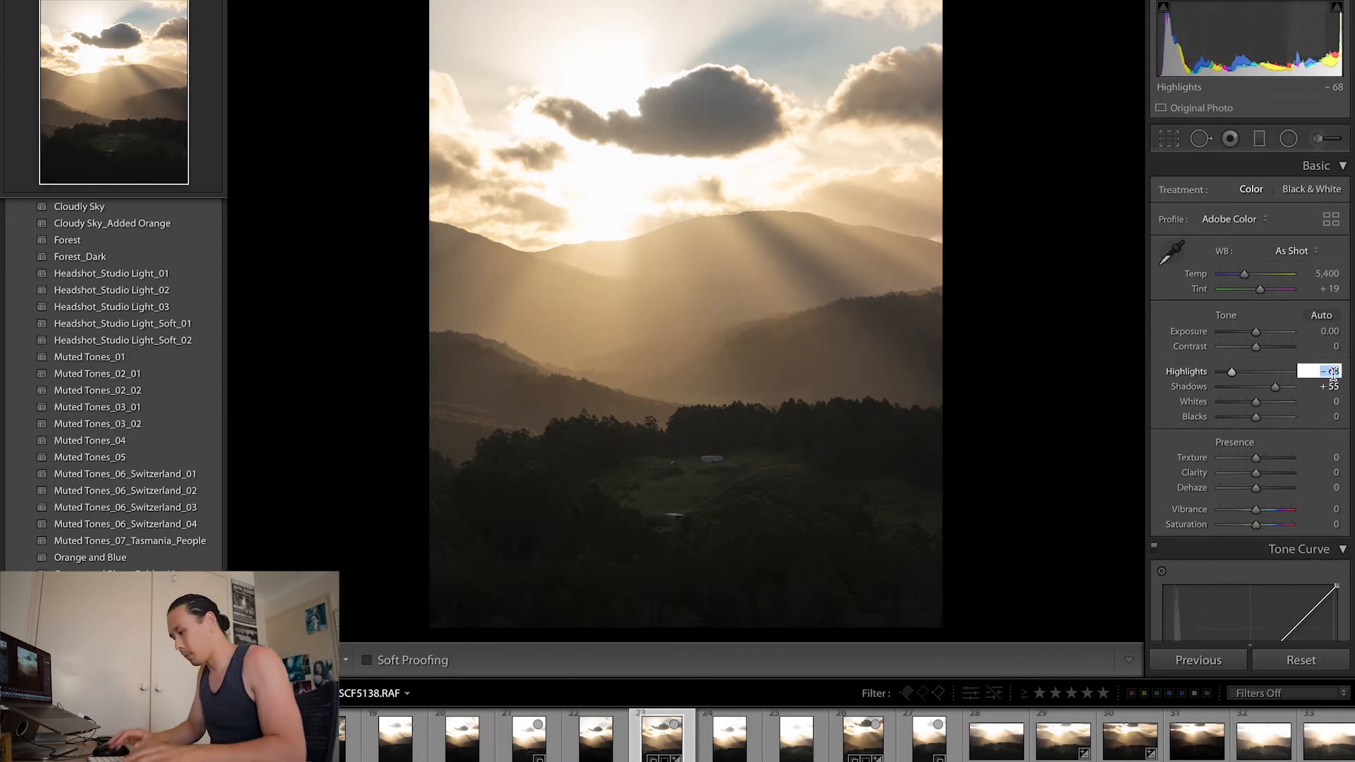
{"action": "type", "text": "-50"}
{"action": "key", "text": "Return"}
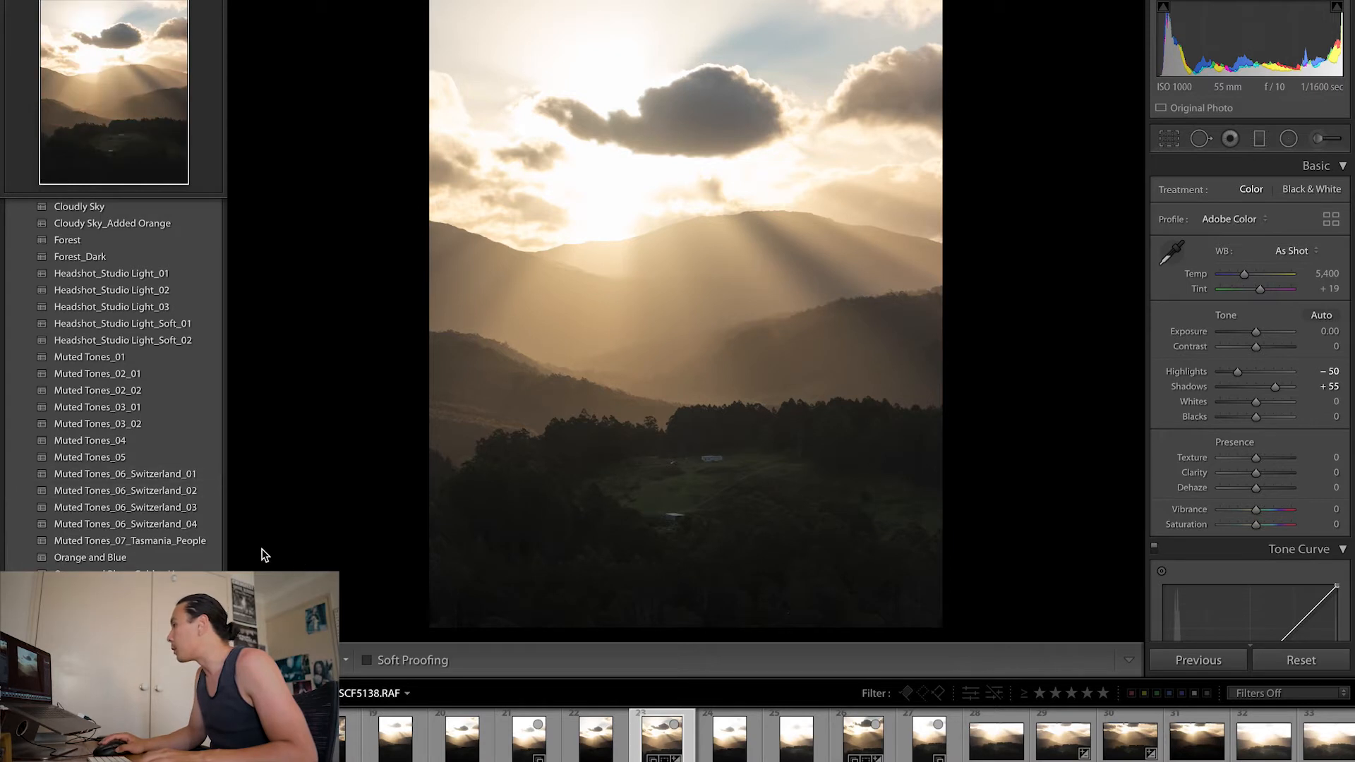
Try the Muted Tones_07_Tasmania_People, Muted Tones_06_Switzerland_04 to _01 and Muted Tones_05 presets, returning to Tasmania_People.
{"action": "left_click", "coordinate": [166, 541]}
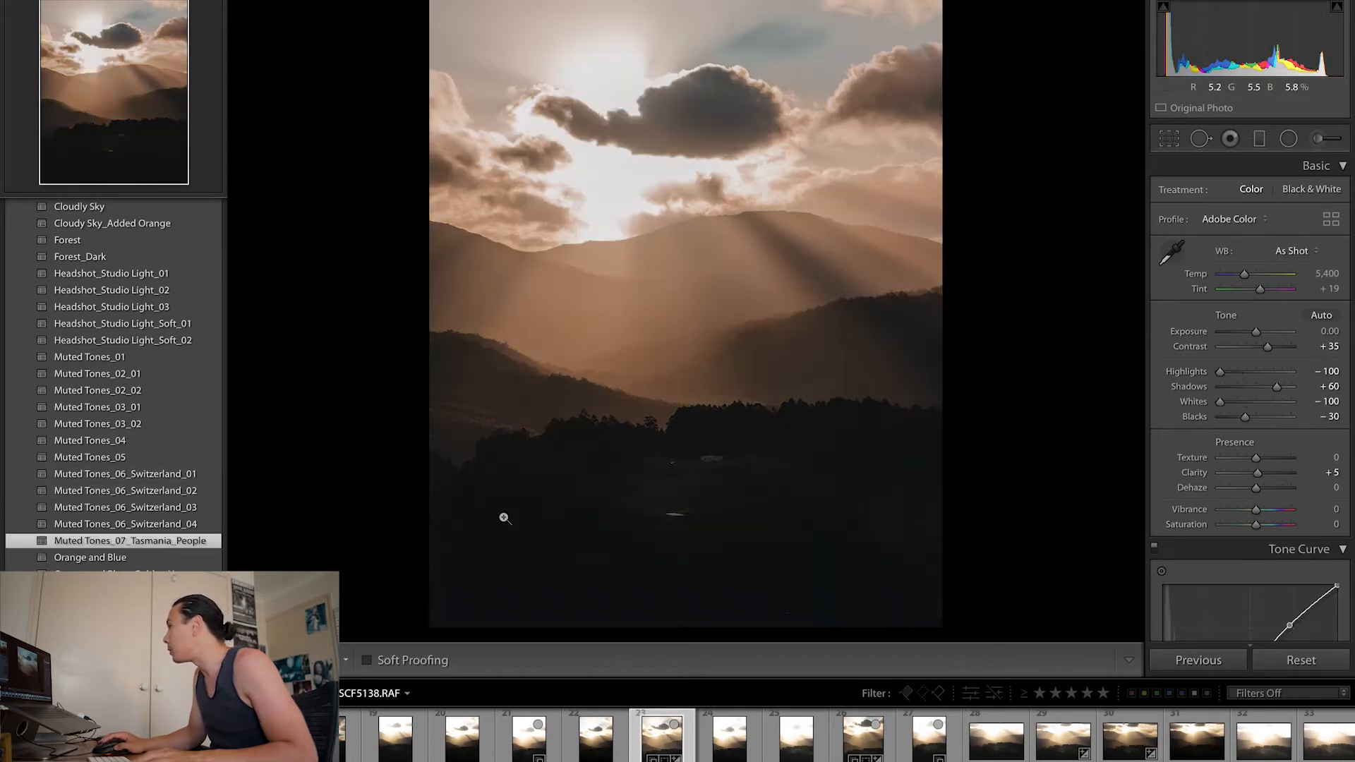
{"action": "left_click", "coordinate": [126, 524]}
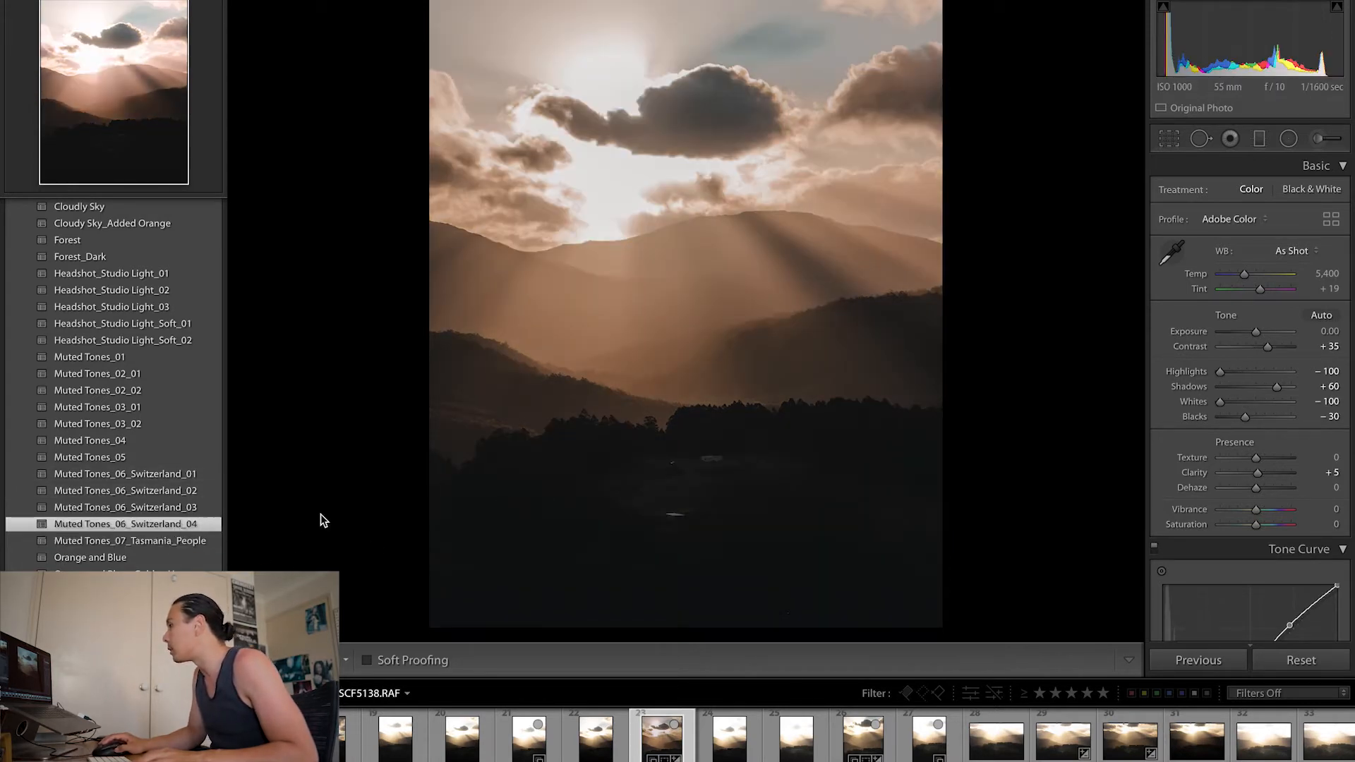
{"action": "left_click", "coordinate": [215, 510]}
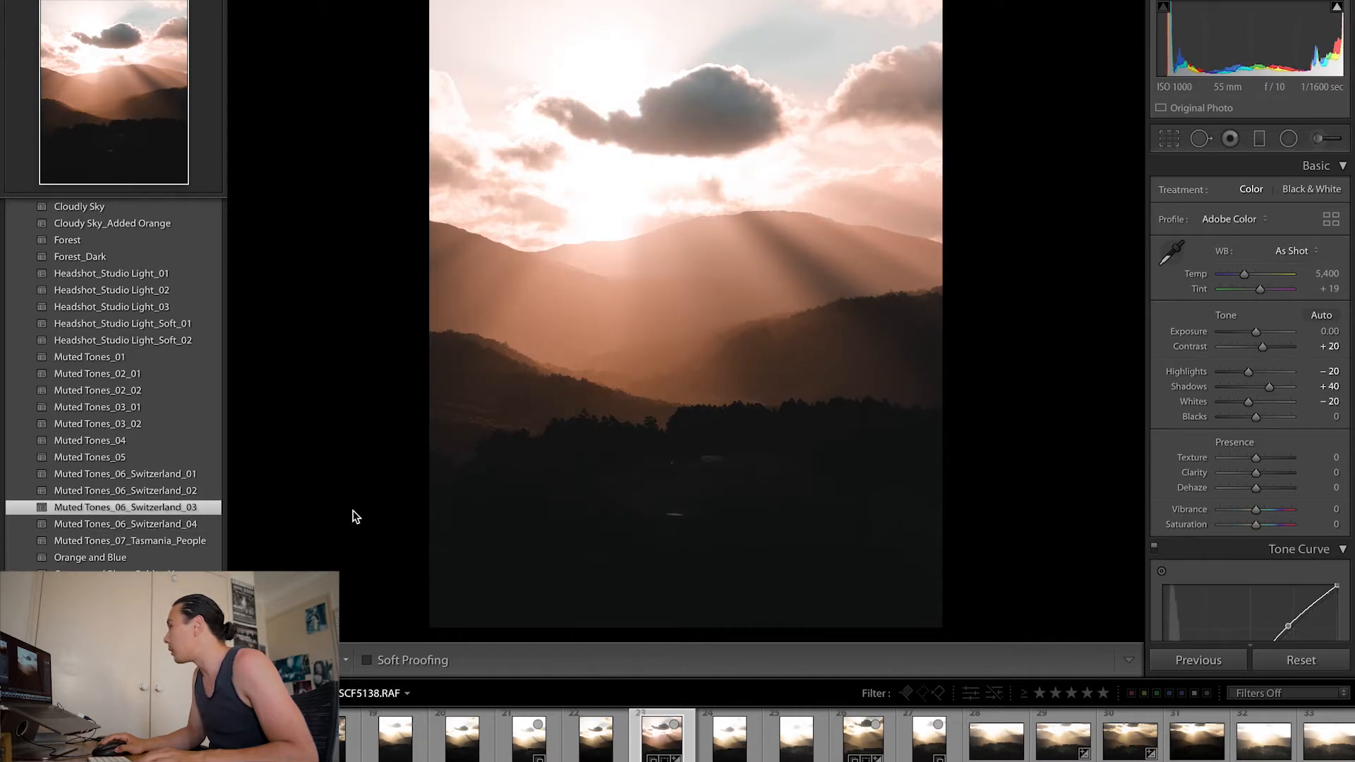
{"action": "left_click", "coordinate": [180, 491]}
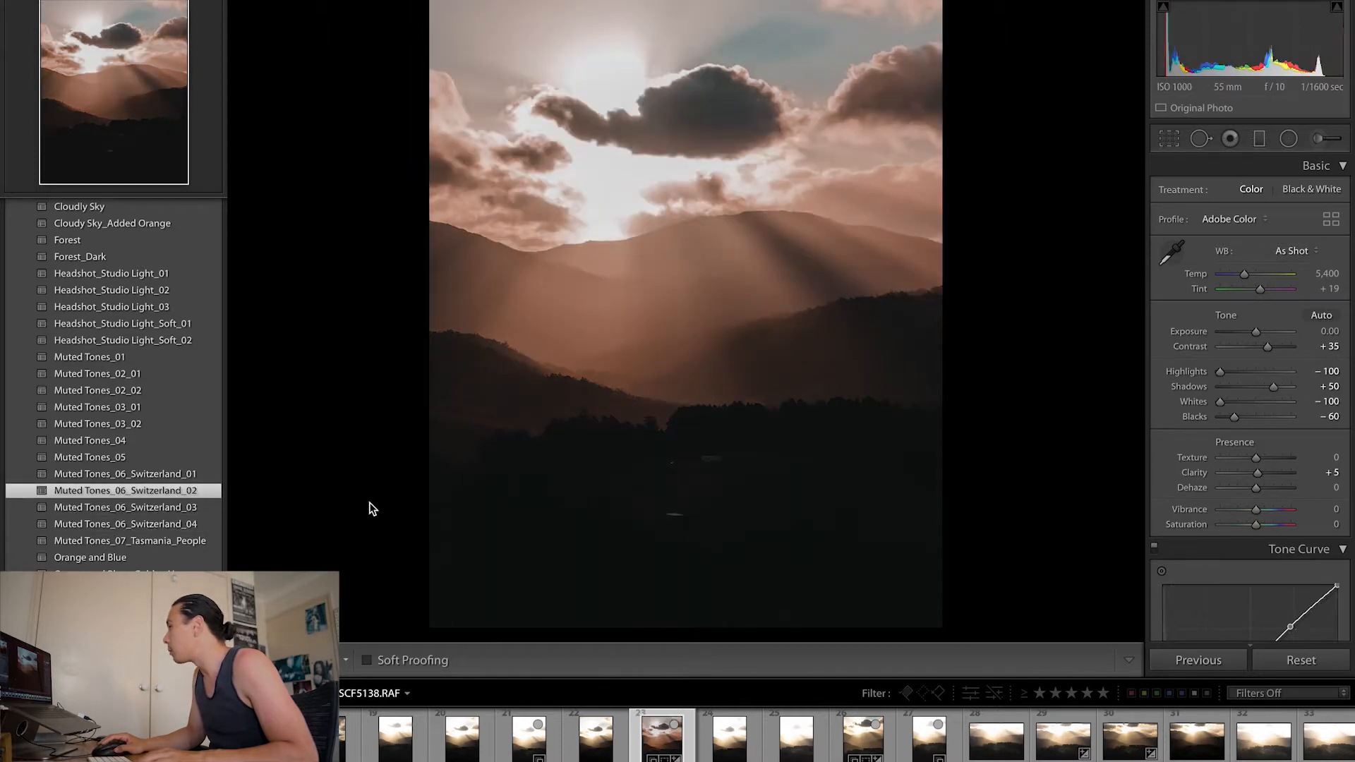
{"action": "left_click", "coordinate": [180, 477]}
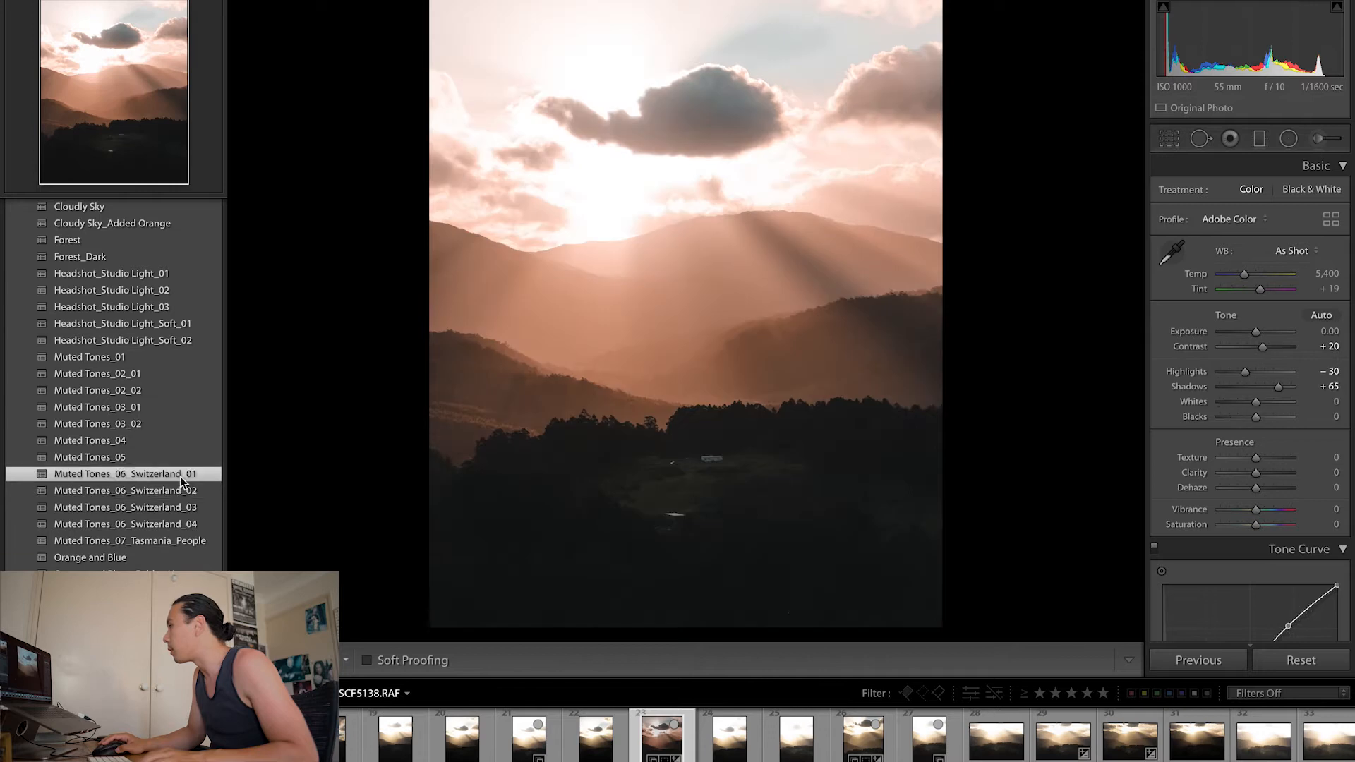
{"action": "left_click", "coordinate": [142, 455]}
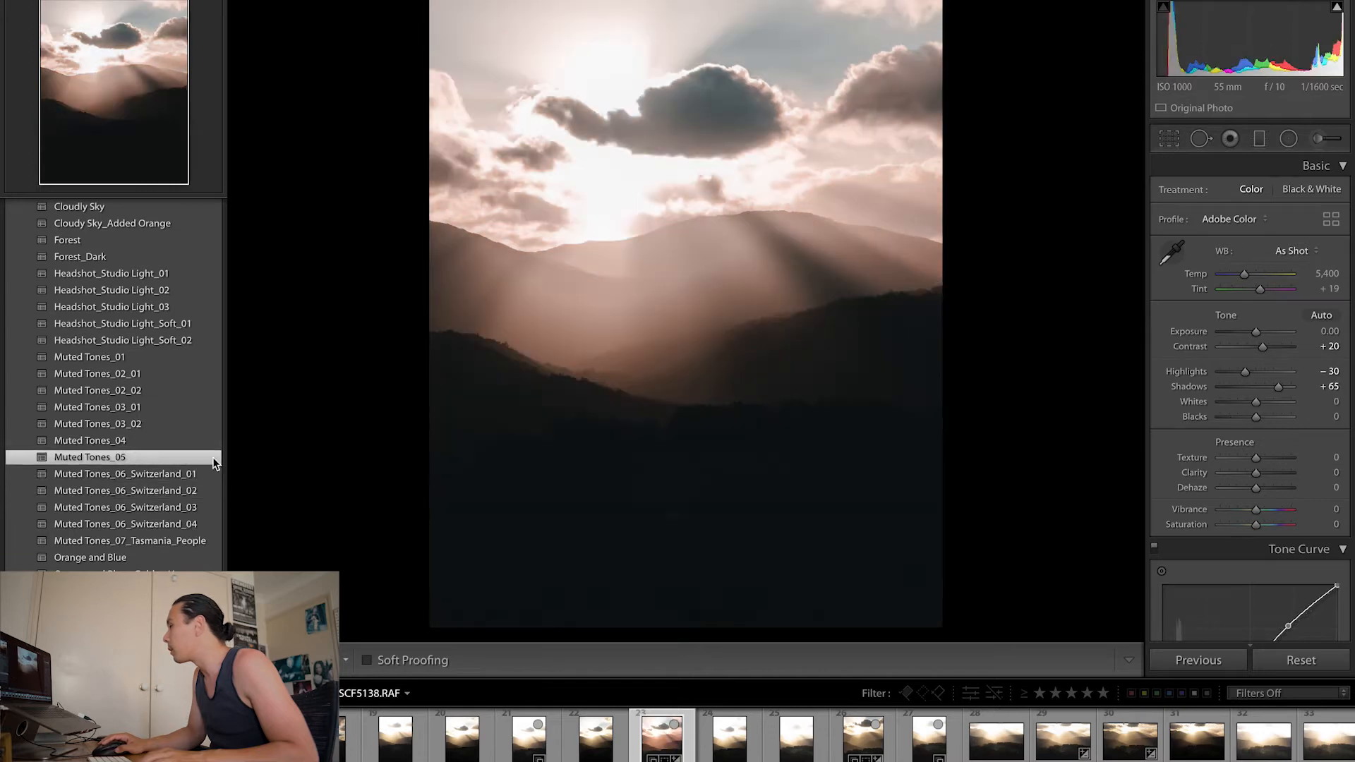
{"action": "left_click", "coordinate": [213, 538]}
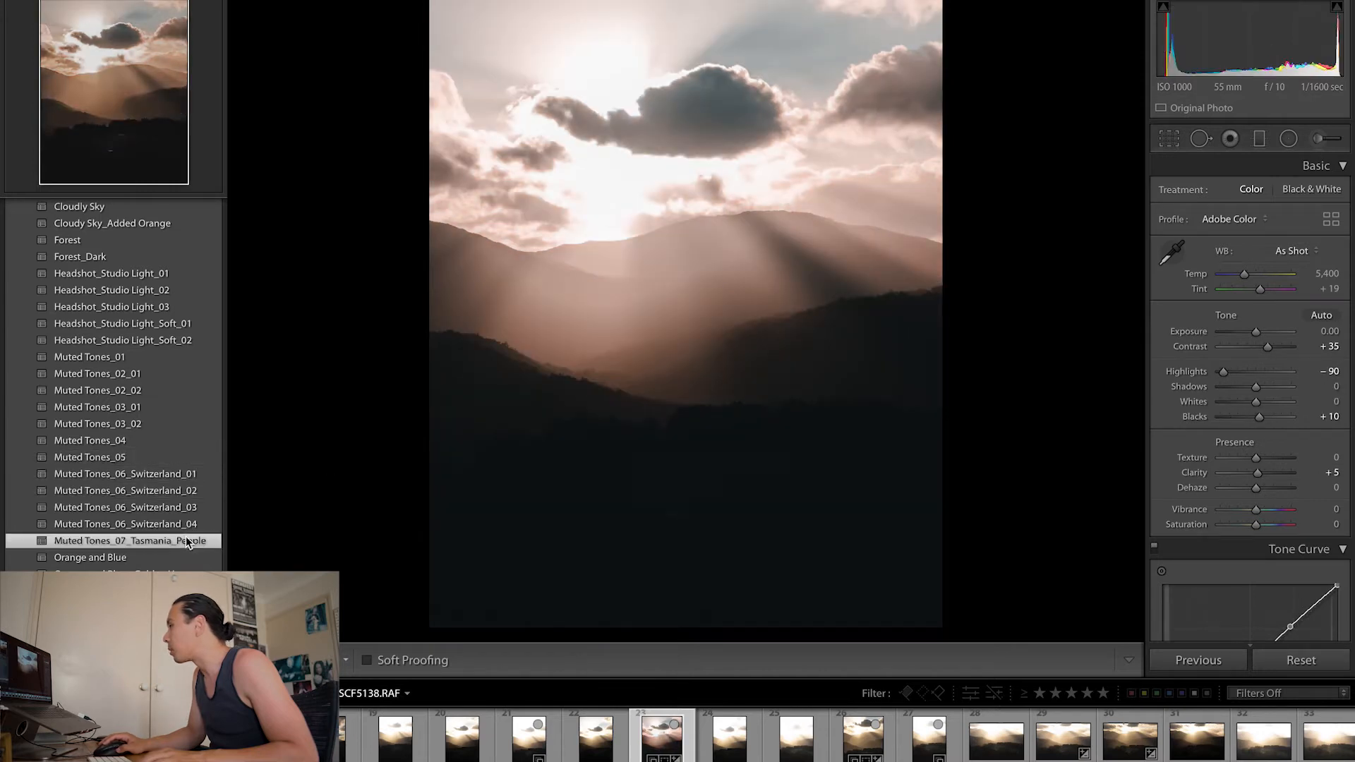
Reset all edits on SCF5138.RAF and apply the Muted Tones_07_Tasmania_People preset to the unedited photo.
{"action": "left_click", "coordinate": [1301, 660]}
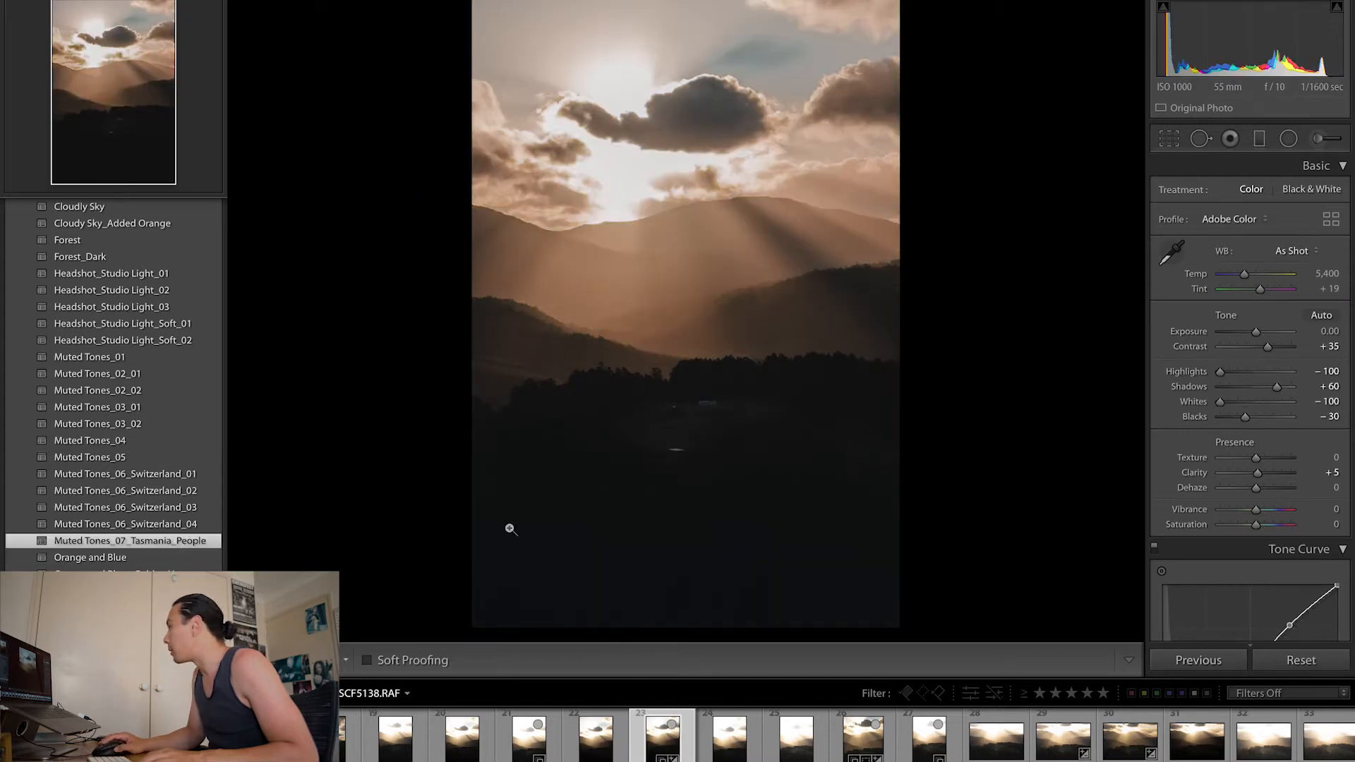
{"action": "left_click", "coordinate": [1274, 660]}
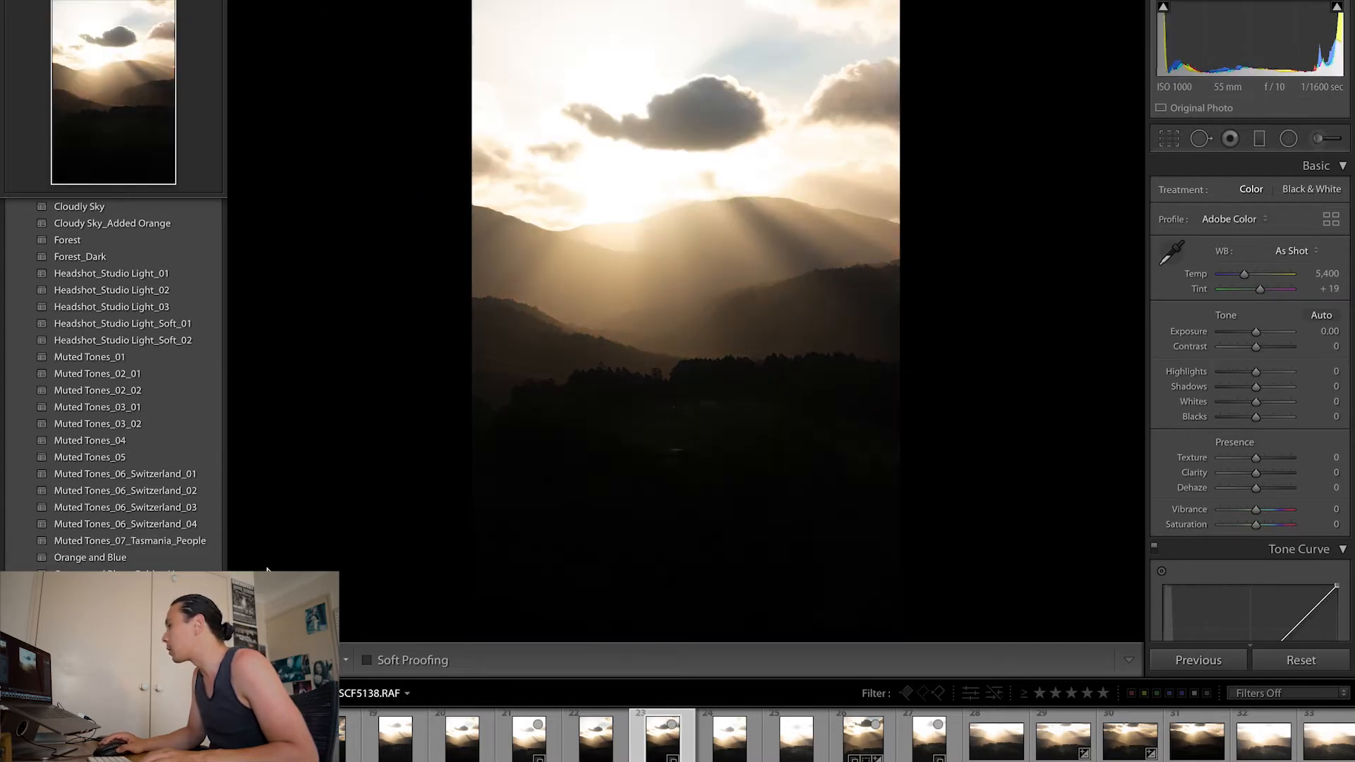
{"action": "left_click", "coordinate": [188, 540]}
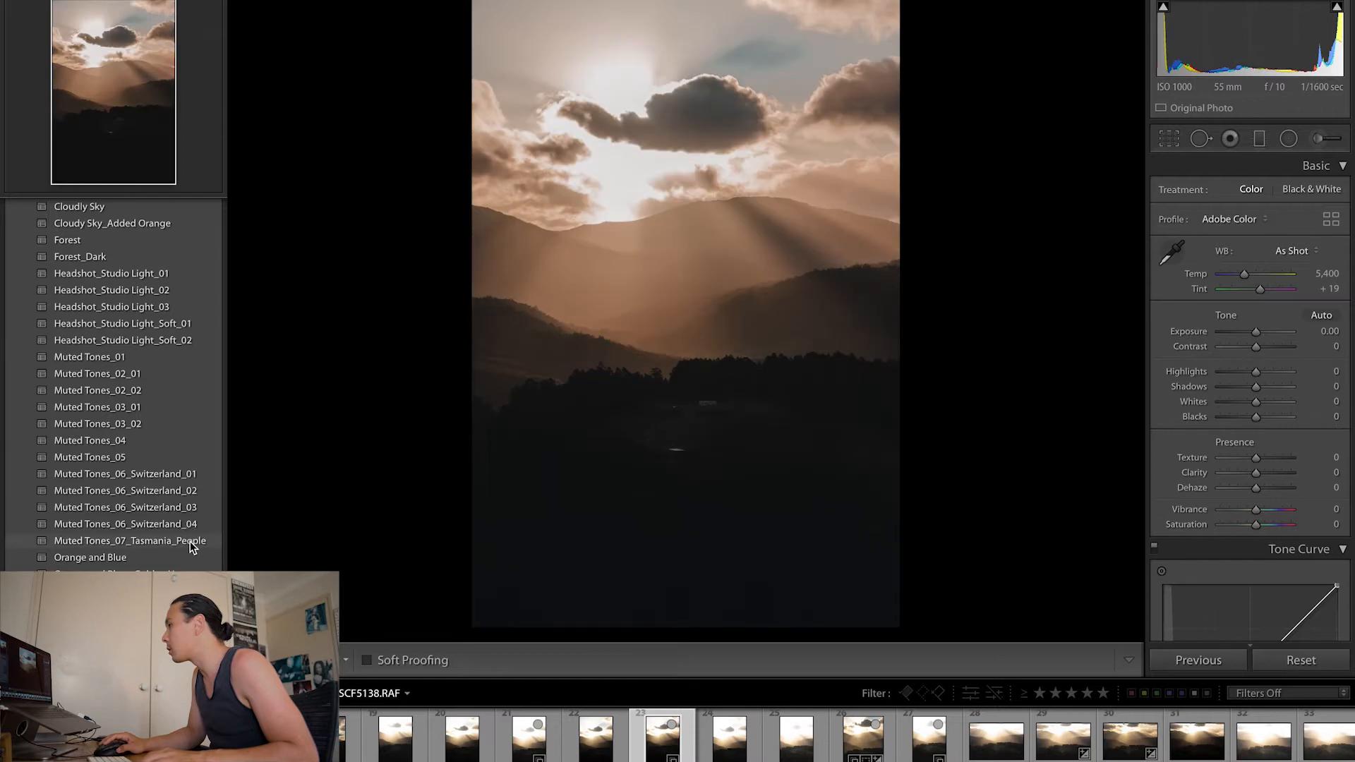
Crop the preset-toned photo to 4 x 5 / 8 x 10, moving the image down to keep more sky and less dark foreground.
{"action": "left_click", "coordinate": [1168, 141]}
{"action": "left_click", "coordinate": [1291, 195]}
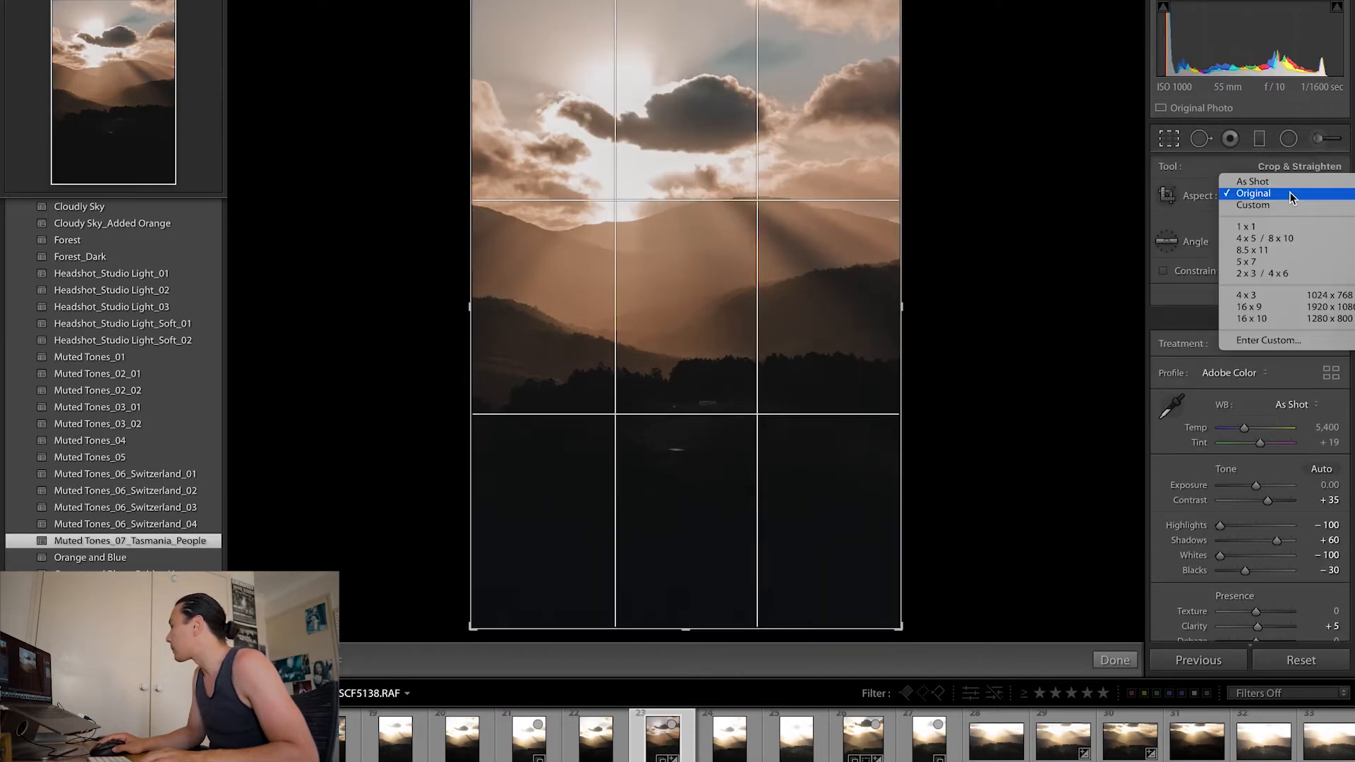
{"action": "left_click", "coordinate": [1265, 238]}
{"action": "left_click_drag", "start_coordinate": [768, 236], "coordinate": [771, 273]}
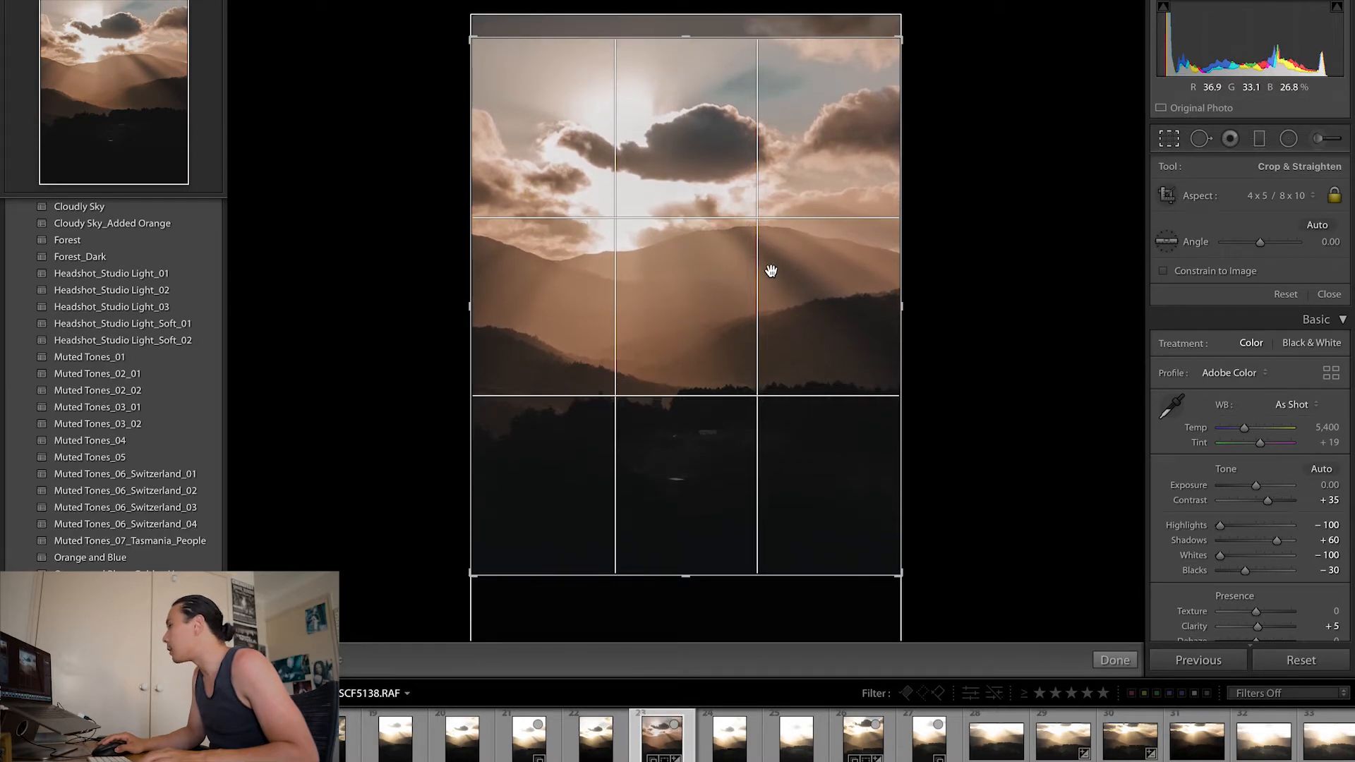
{"action": "left_click_drag", "start_coordinate": [780, 290], "coordinate": [781, 287]}
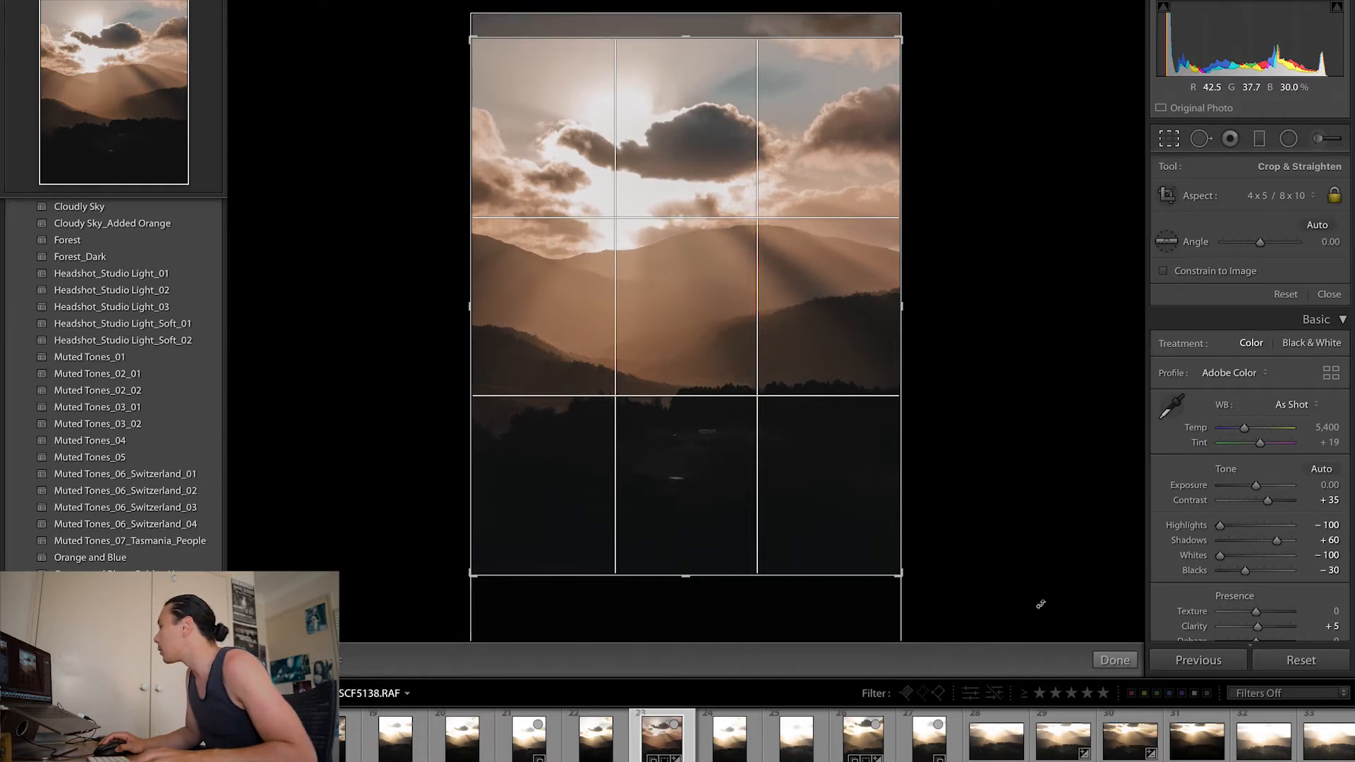
{"action": "left_click", "coordinate": [1134, 666]}
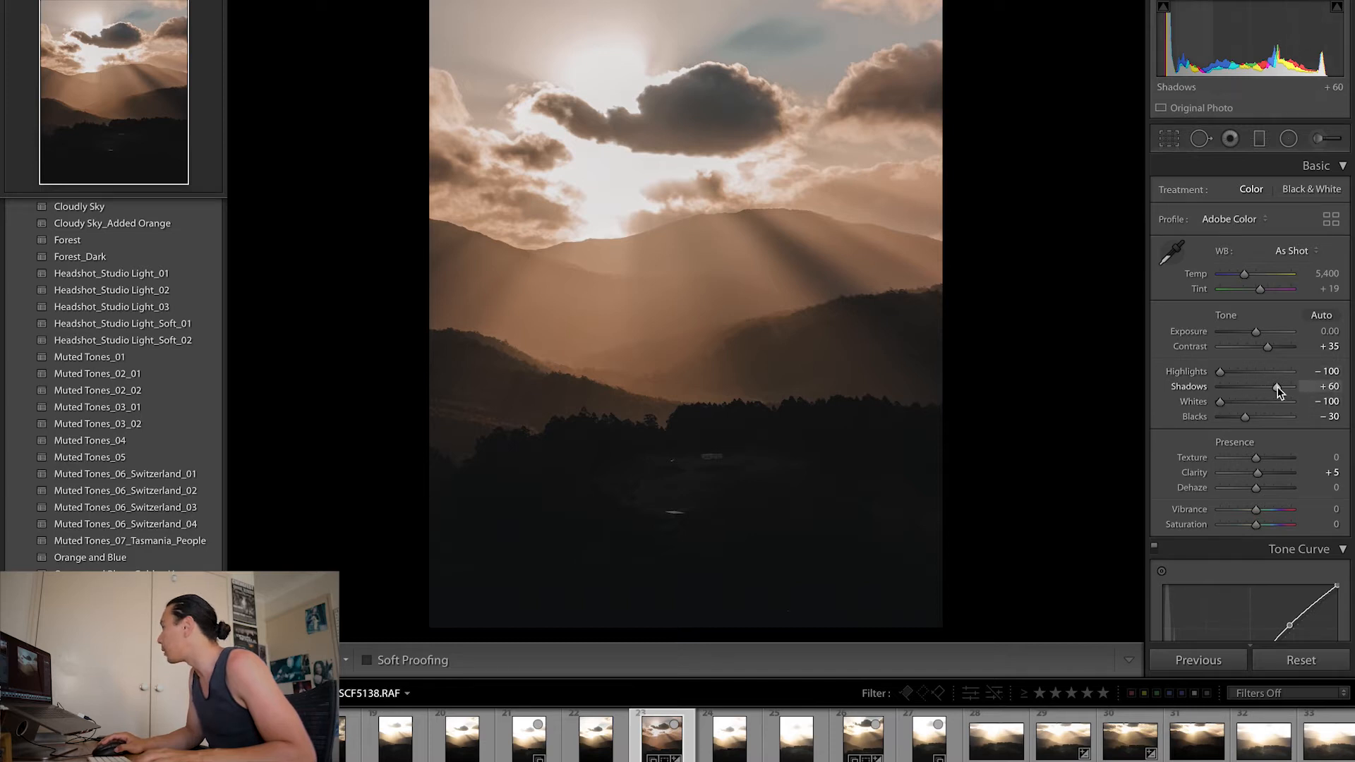
Adjust the photo's basic tones, with shadows at +67, whites at -35, highlights at -50 and blacks at 0.
{"action": "left_click_drag", "start_coordinate": [1278, 386], "coordinate": [1247, 404]}
{"action": "left_click", "coordinate": [1331, 372]}
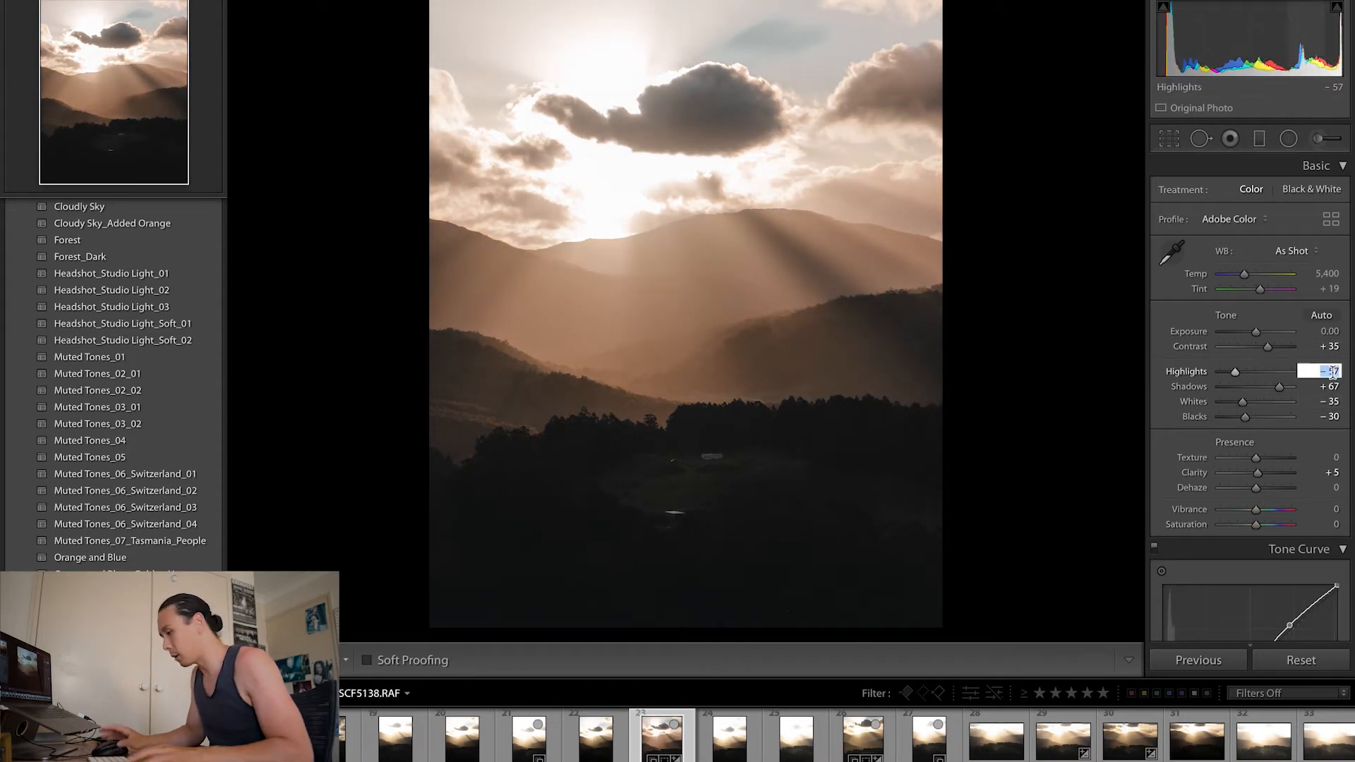
{"action": "type", "text": "-50"}
{"action": "key", "text": "Return"}
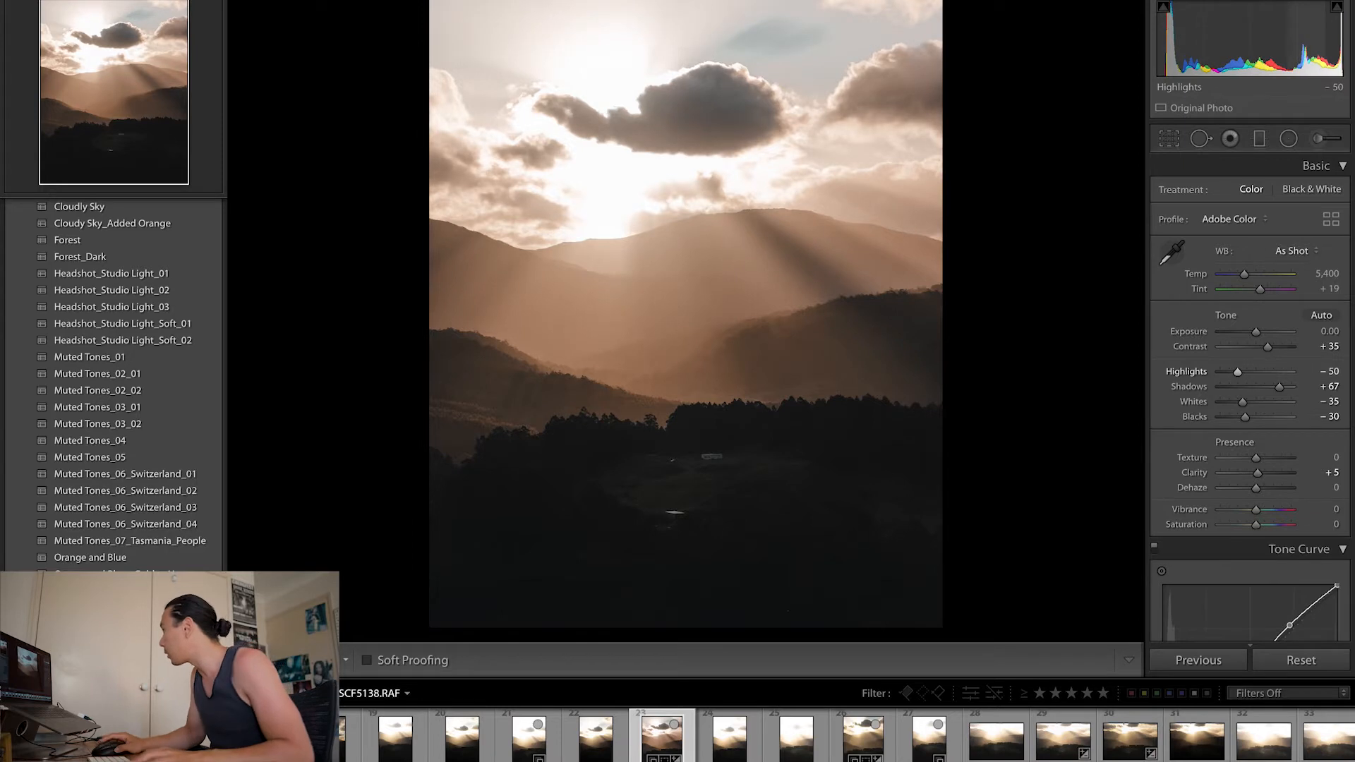
{"action": "left_click", "coordinate": [1331, 416]}
{"action": "type", "text": "0"}
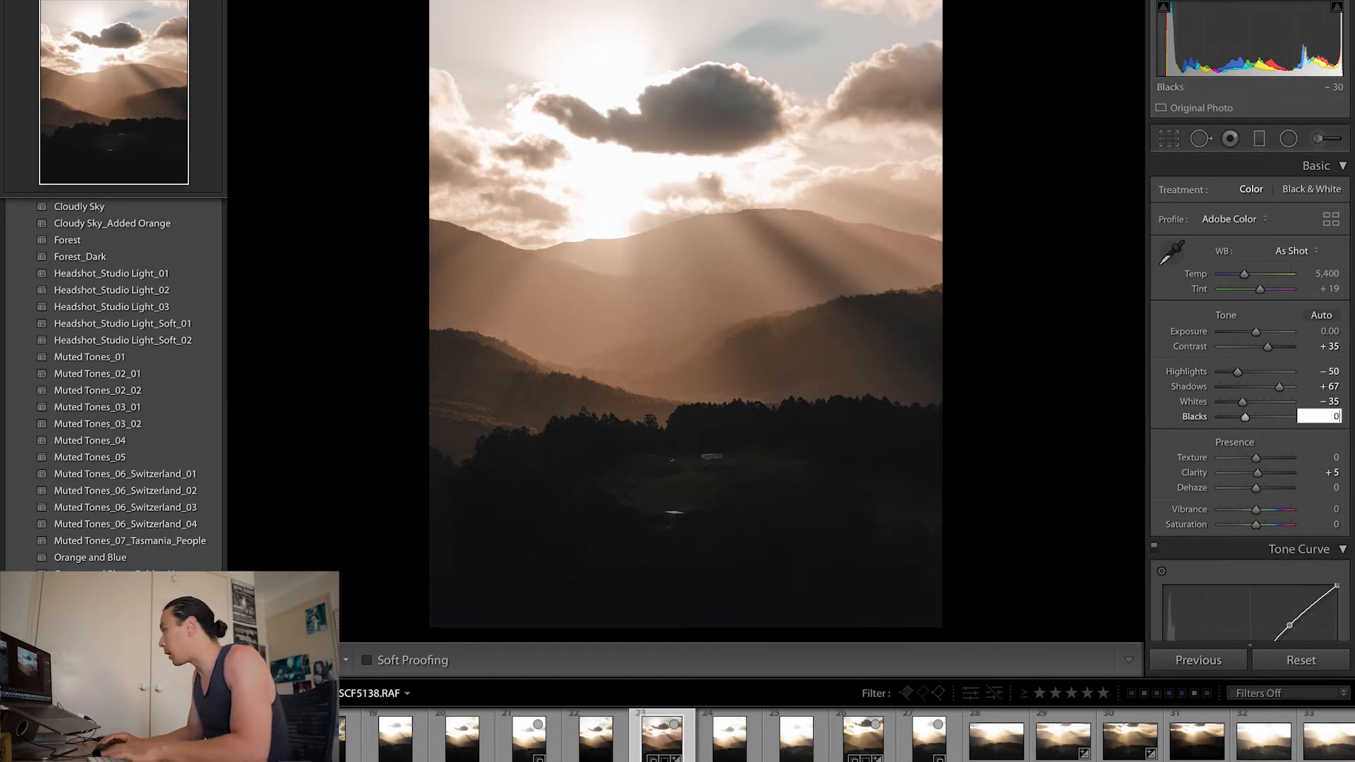
{"action": "key", "text": "Return"}
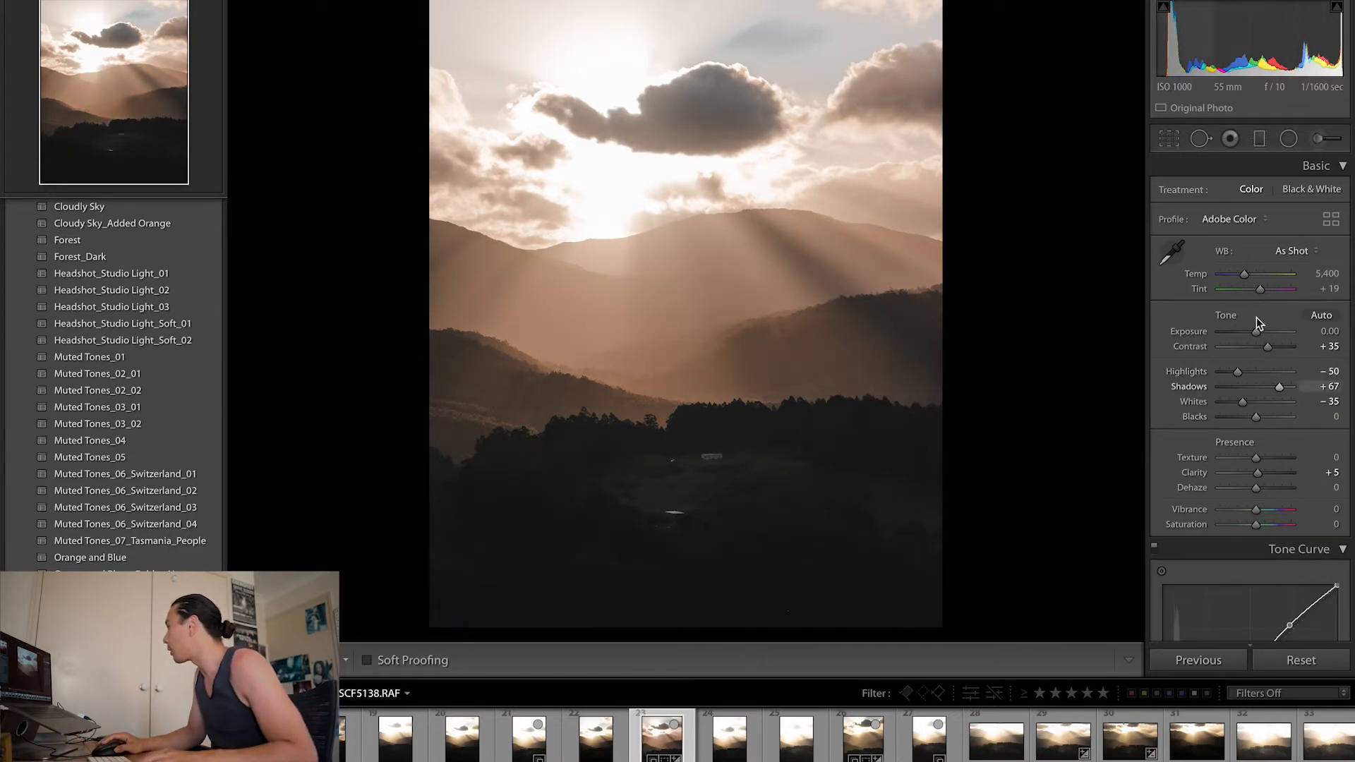
Sample the white balance from the pale shed roof in the dark valley and set the colour temperature to 5,700.
{"action": "left_click_drag", "start_coordinate": [1246, 275], "coordinate": [1249, 276]}
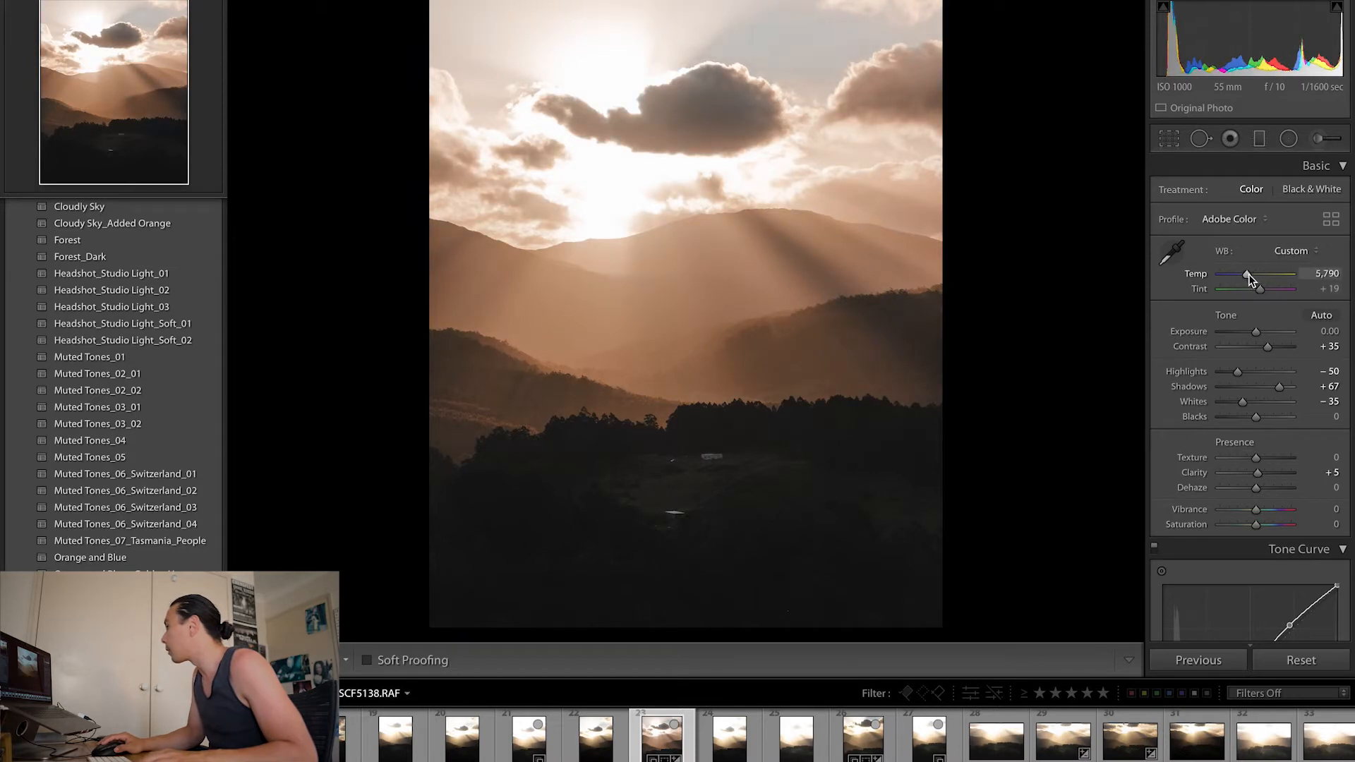
{"action": "left_click", "coordinate": [621, 508]}
{"action": "left_click_drag", "start_coordinate": [837, 557], "coordinate": [806, 508]}
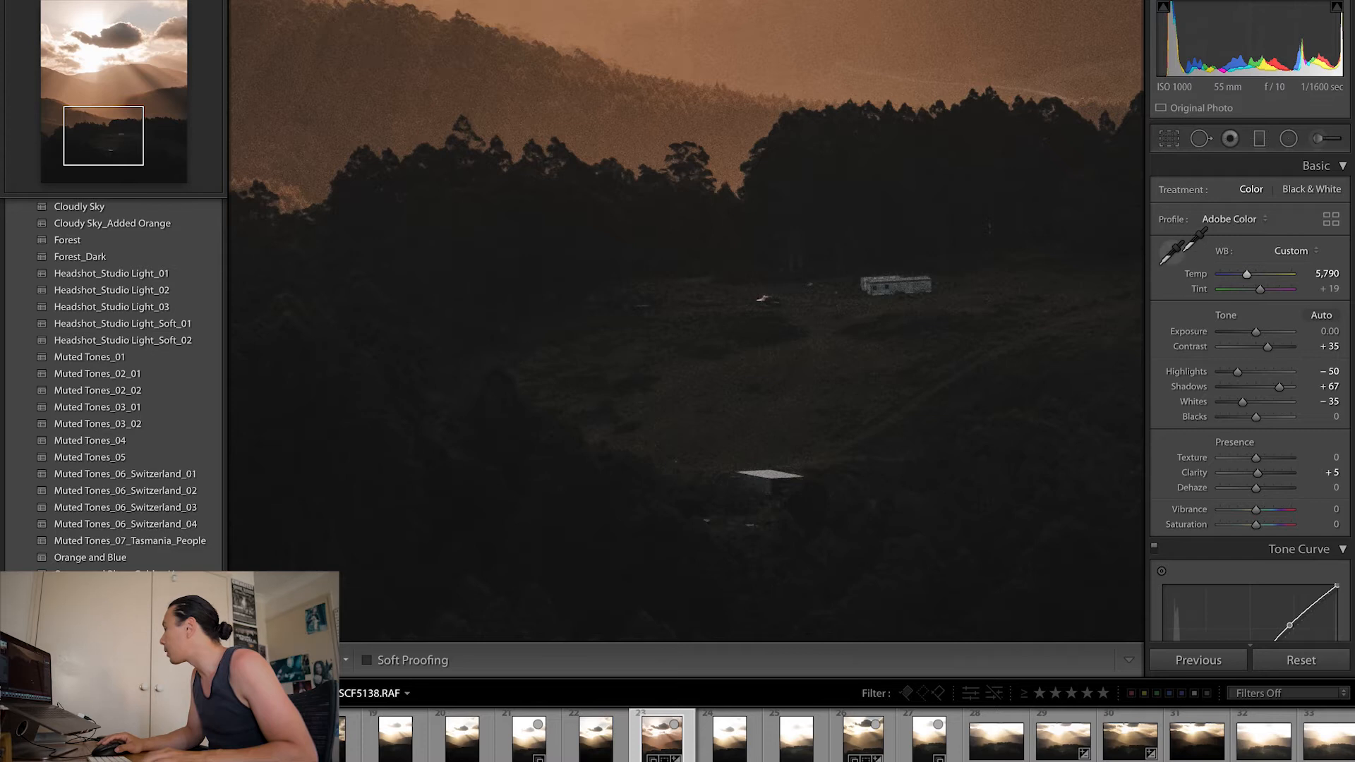
{"action": "key", "text": "w"}
{"action": "left_click", "coordinate": [768, 475]}
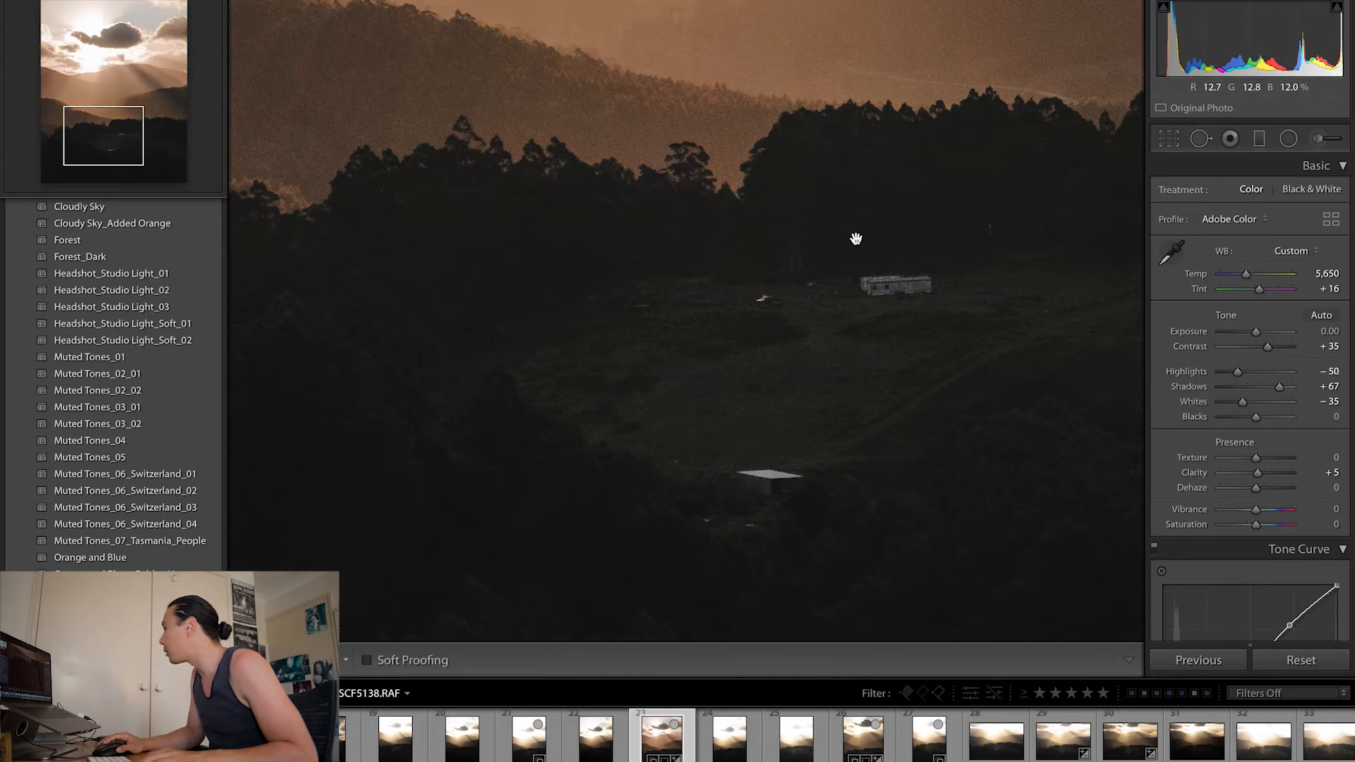
{"action": "left_click", "coordinate": [860, 253]}
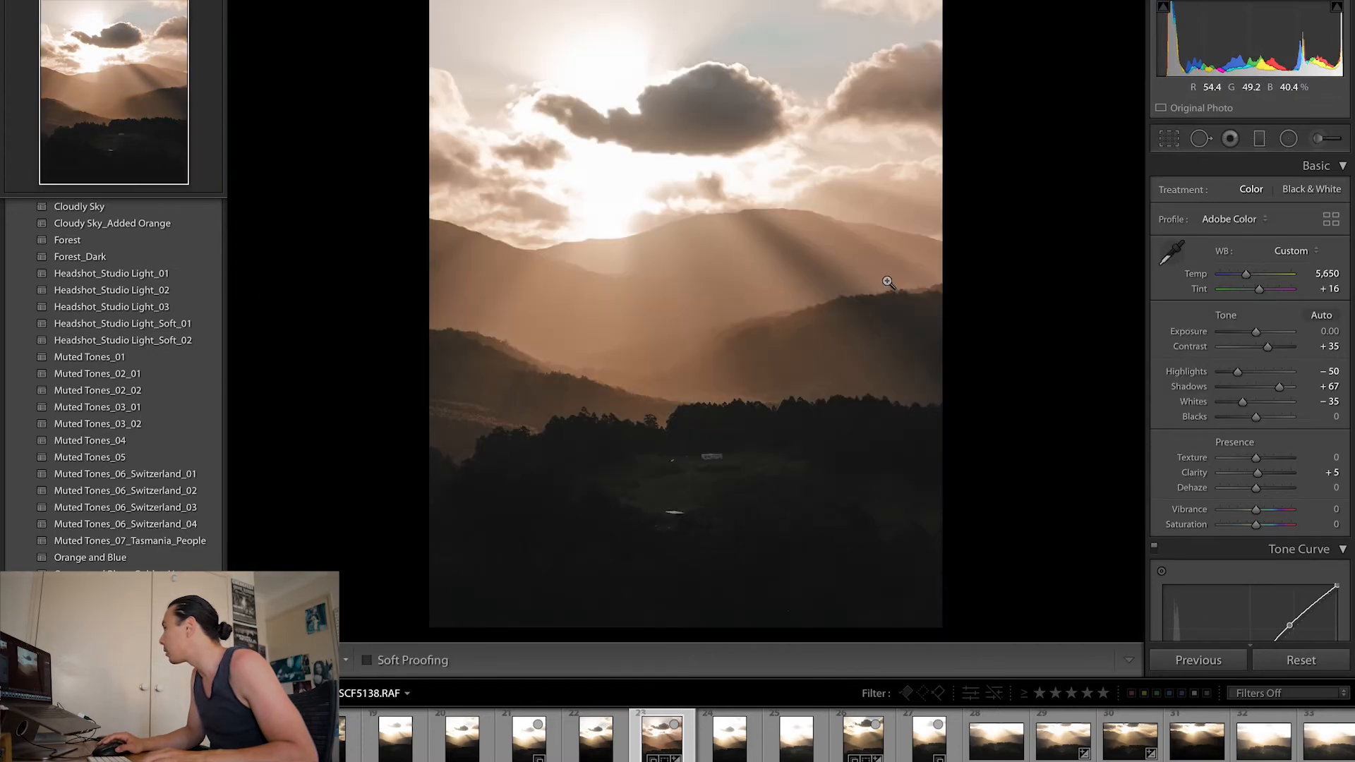
{"action": "left_click", "coordinate": [1320, 275]}
{"action": "type", "text": "5700"}
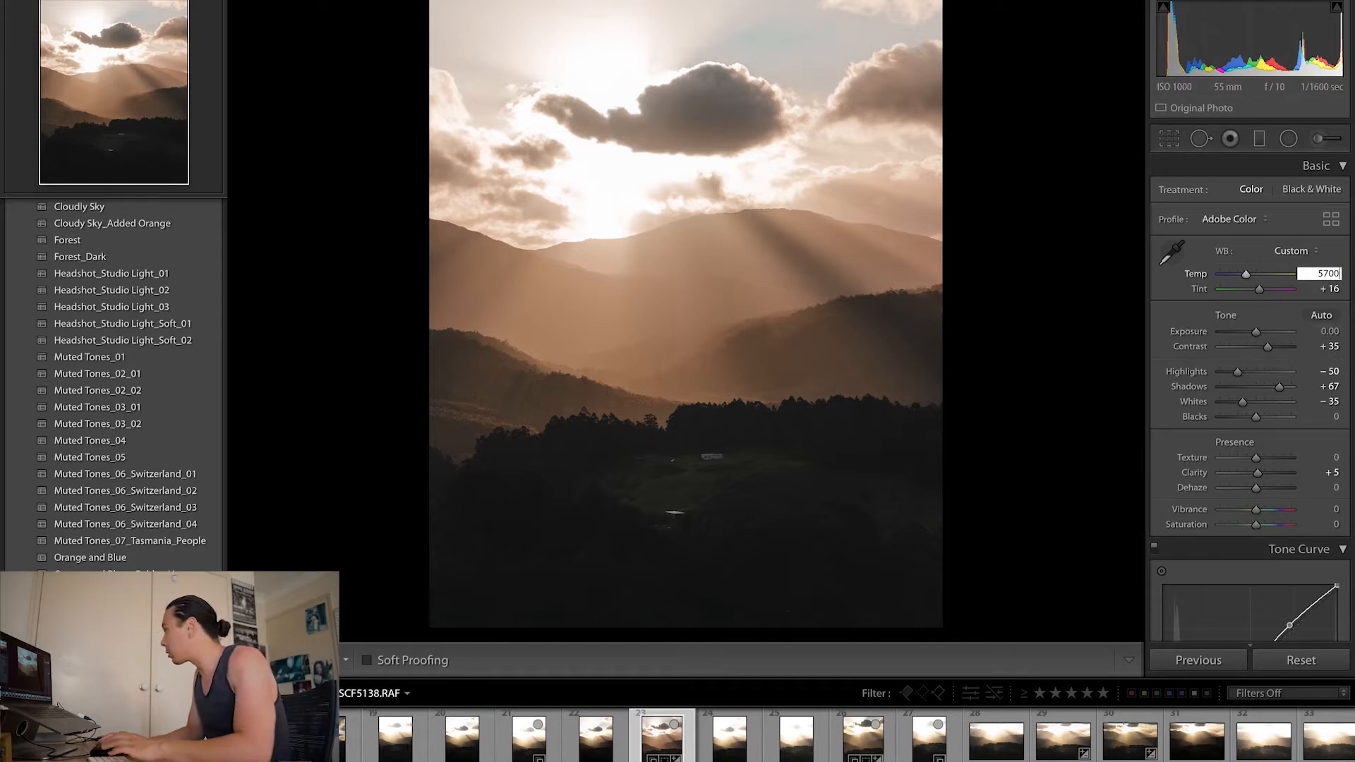
{"action": "key", "text": "Return"}
Shift the orange hue slightly toward yellow in the photo's HSL colour adjustments.
{"action": "scroll", "coordinate": [1171, 442], "scroll_direction": "down", "scroll_amount": 15}
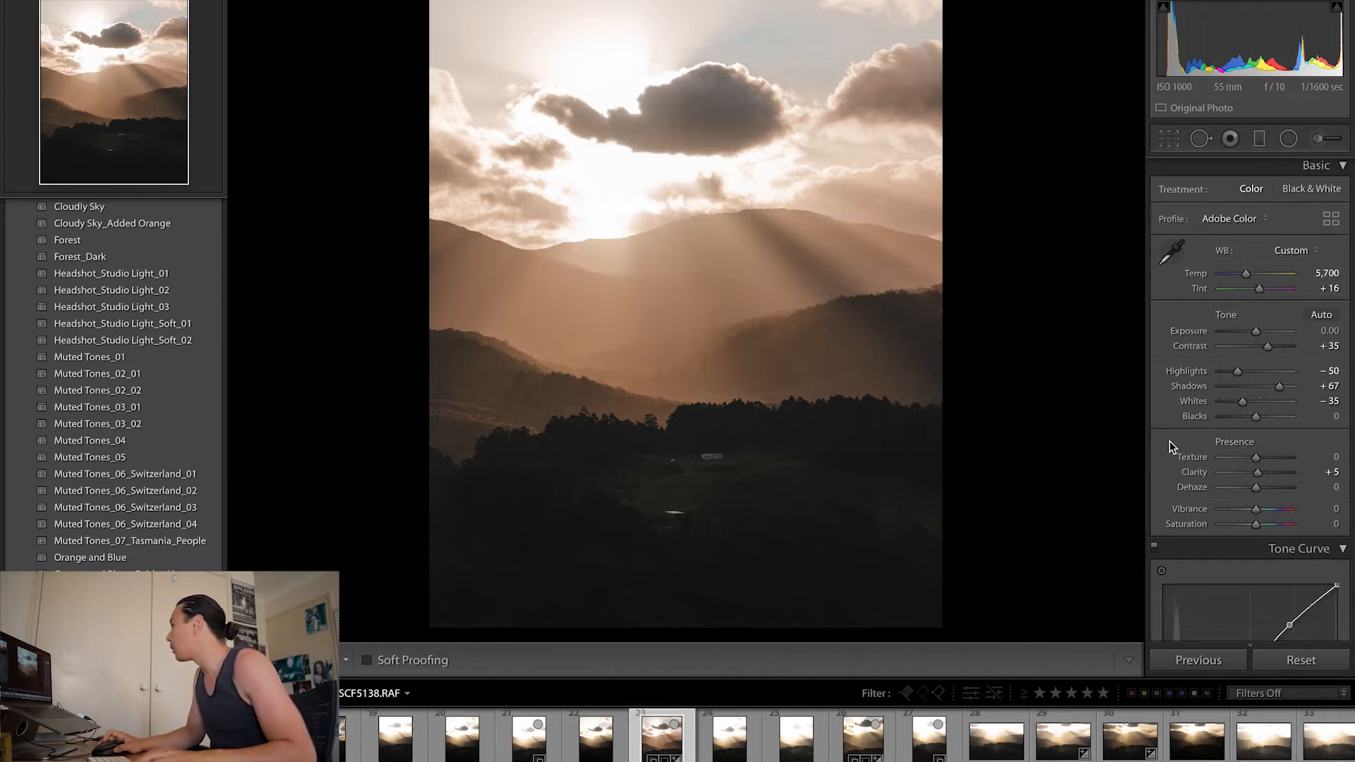
{"action": "scroll", "coordinate": [1175, 445], "scroll_direction": "up", "scroll_amount": 4}
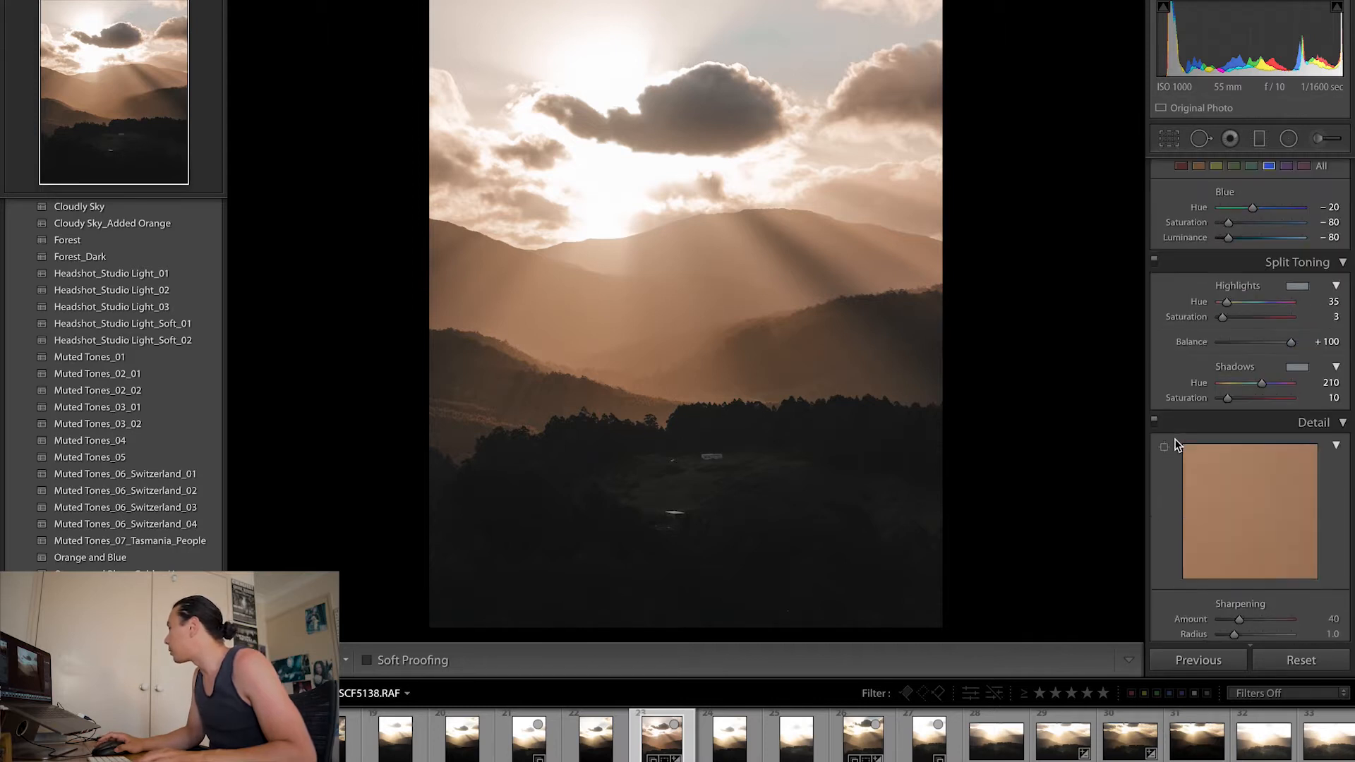
{"action": "left_click", "coordinate": [1199, 182]}
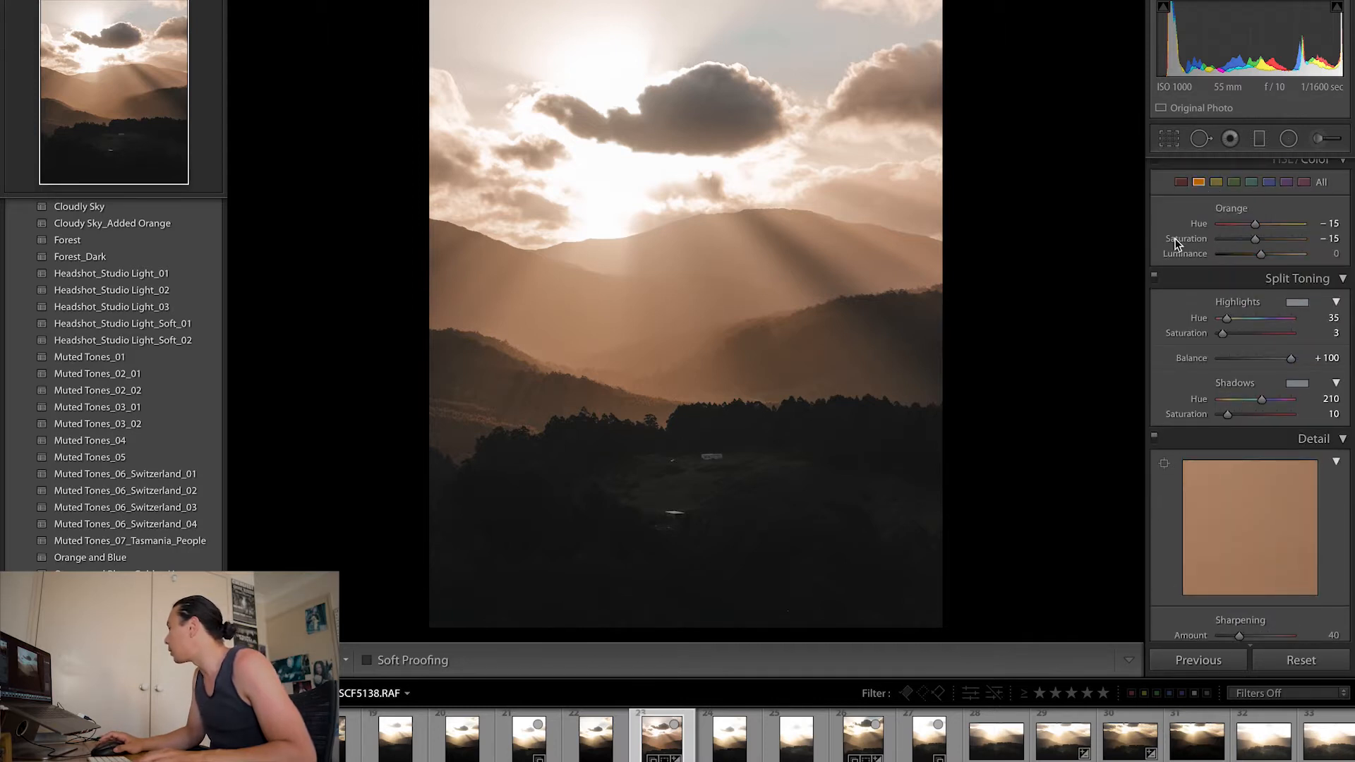
{"action": "scroll", "coordinate": [1171, 265], "scroll_direction": "up", "scroll_amount": 4}
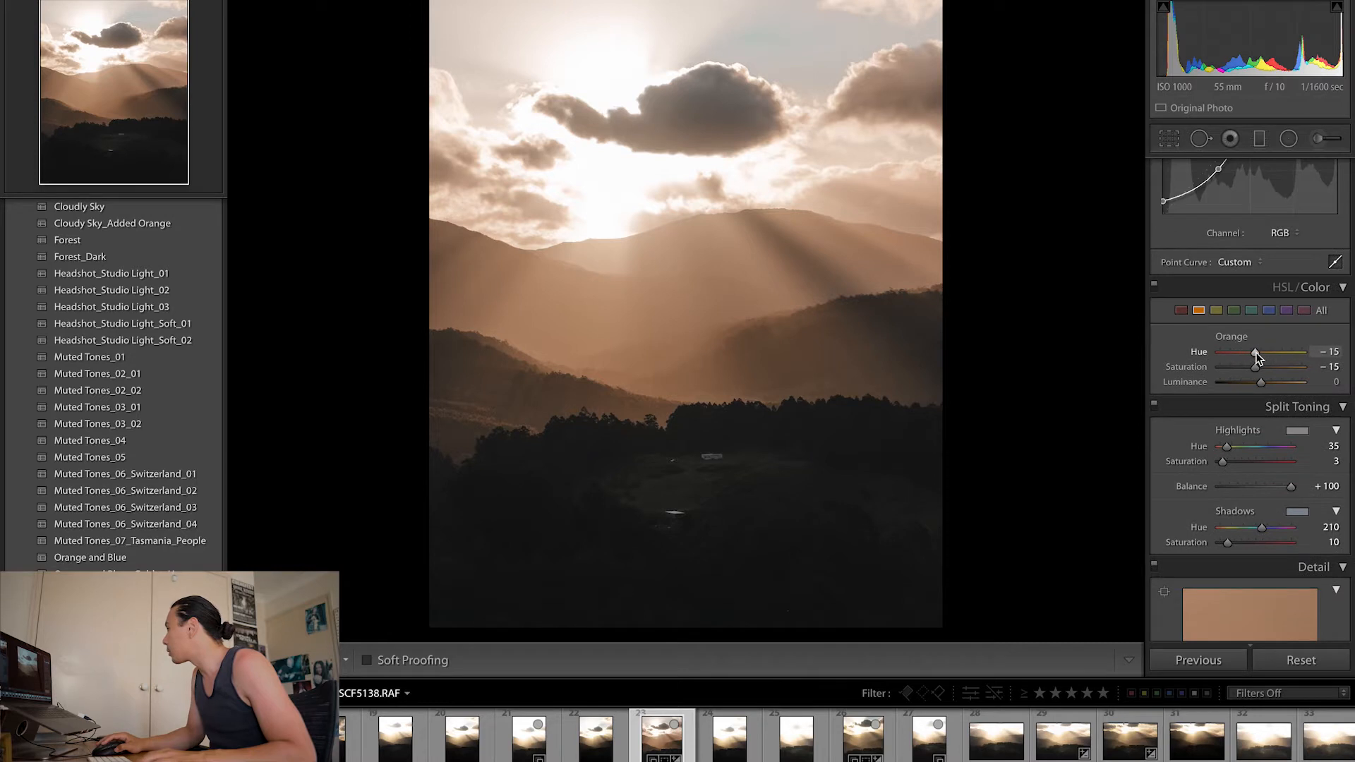
{"action": "left_click_drag", "start_coordinate": [1256, 353], "coordinate": [1262, 354]}
Raise the green saturation to -41 and set the green luminance to 0.
{"action": "left_click", "coordinate": [1235, 310]}
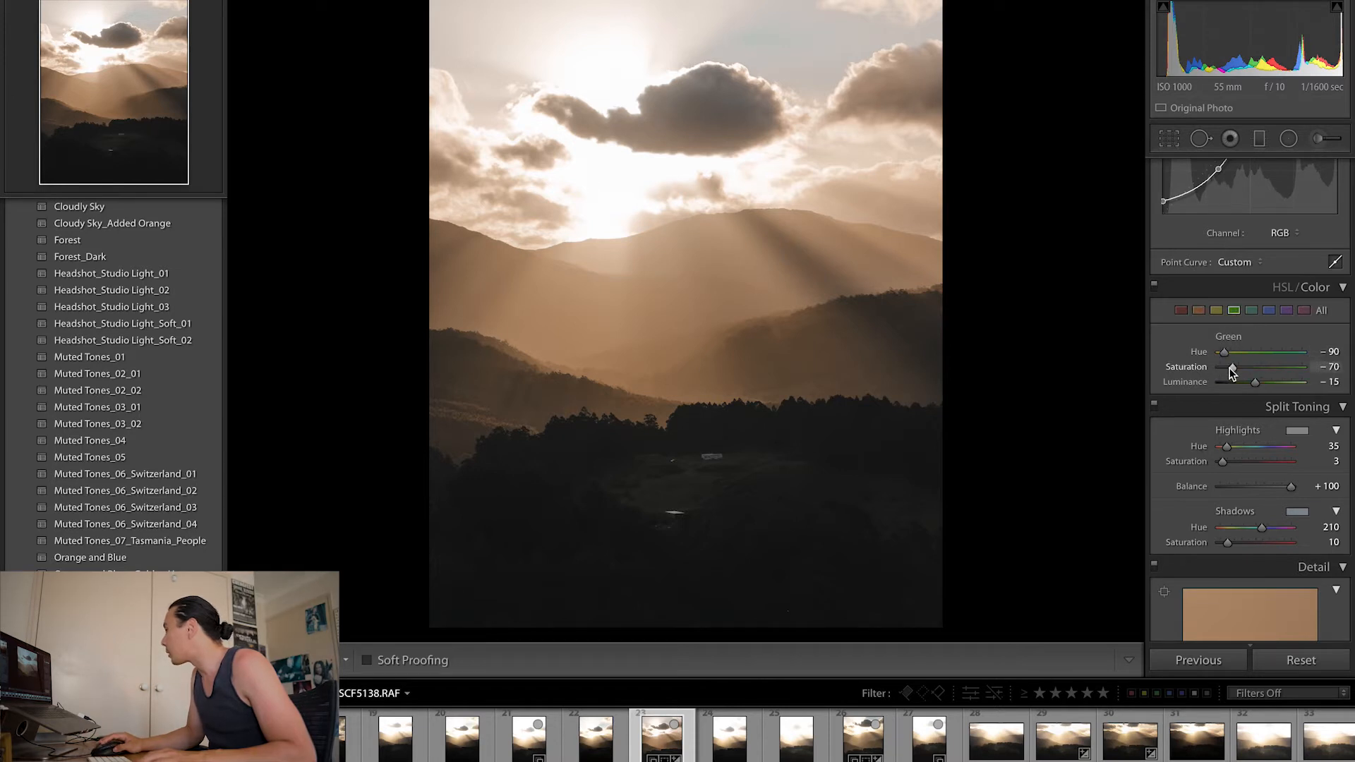
{"action": "left_click_drag", "start_coordinate": [1228, 368], "coordinate": [1264, 386]}
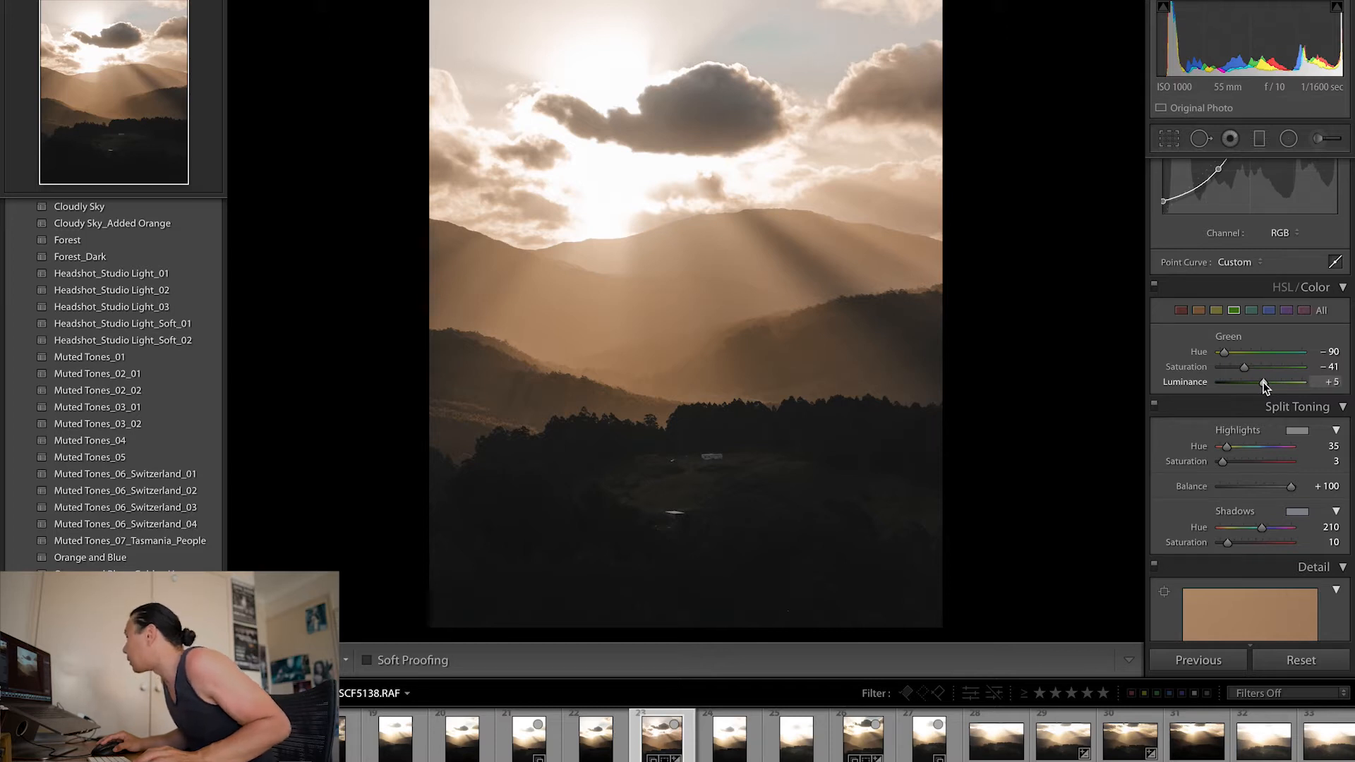
{"action": "left_click", "coordinate": [1327, 383]}
{"action": "type", "text": "0"}
{"action": "key", "text": "Return"}
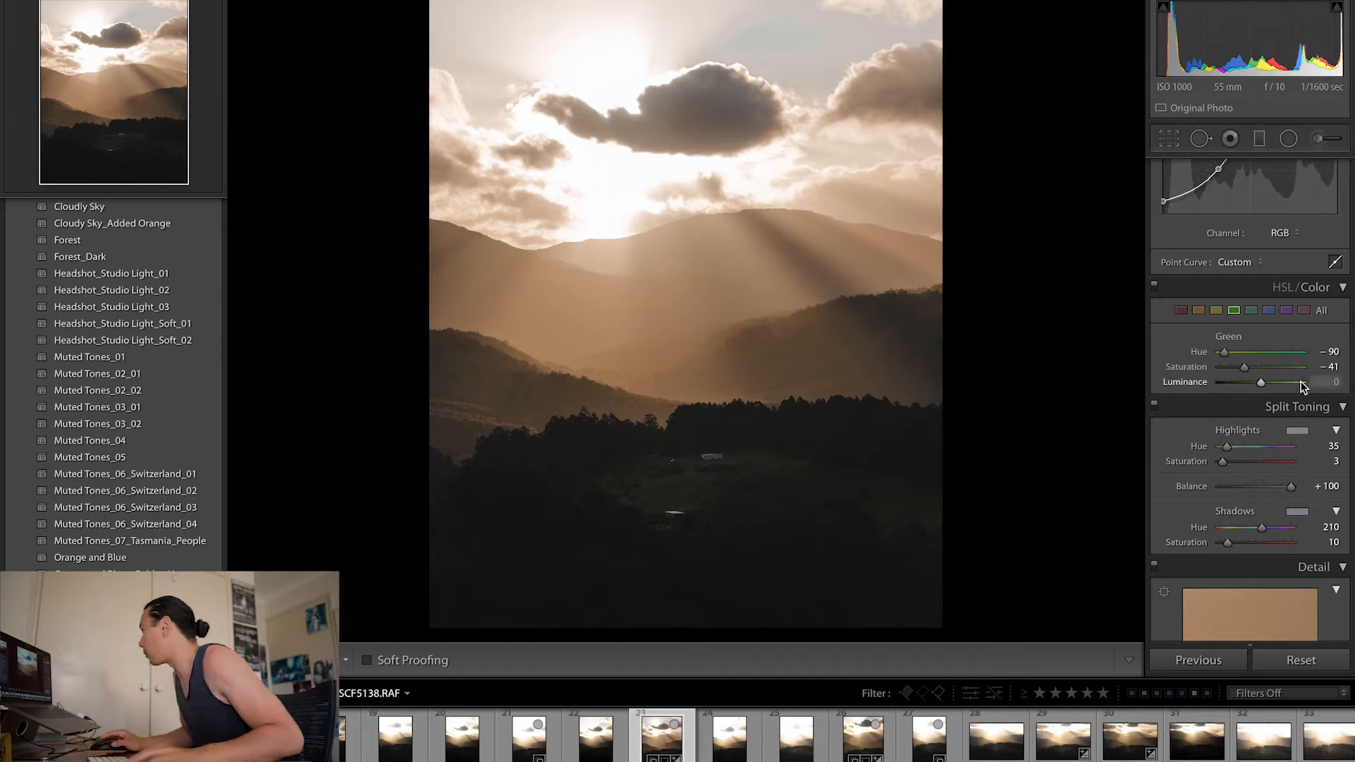
Try a split toning balance of 0, and set the balance to +50.
{"action": "left_click", "coordinate": [1330, 487]}
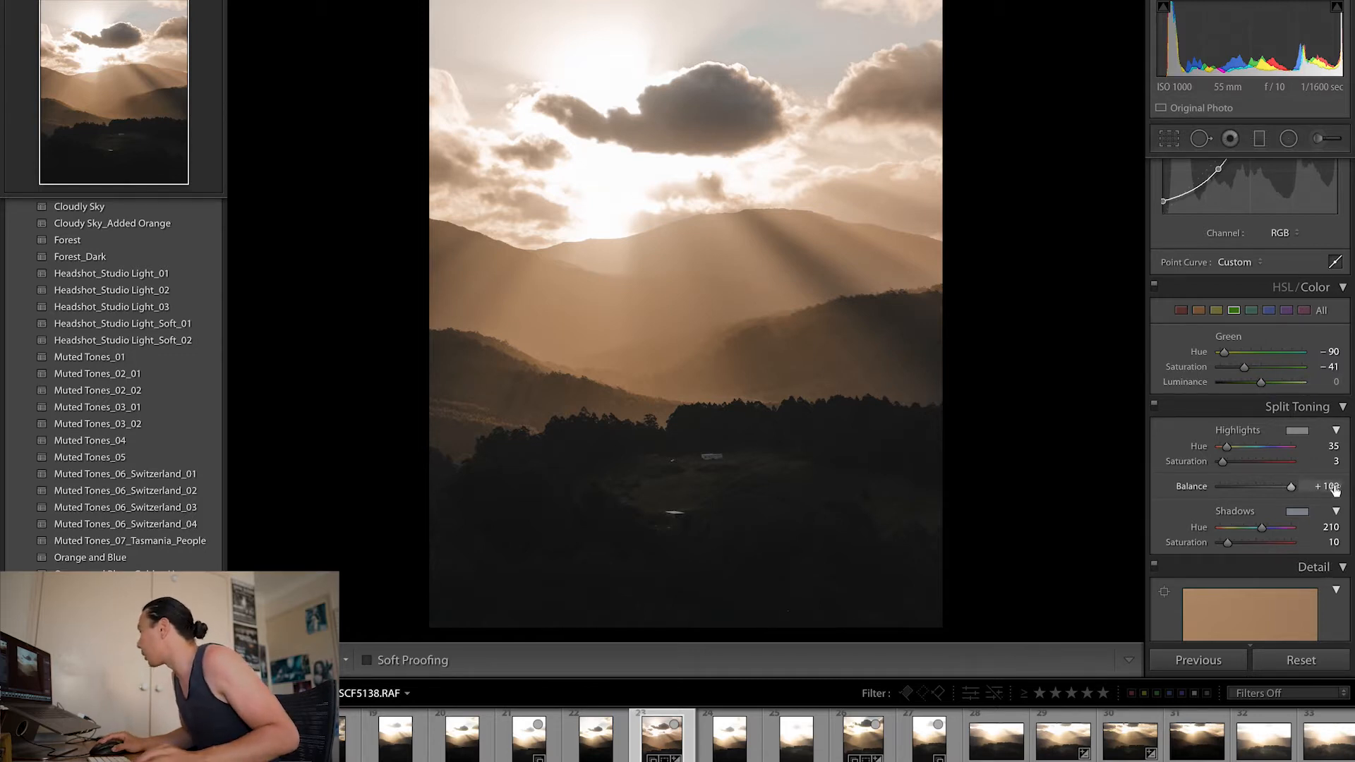
{"action": "type", "text": "0"}
{"action": "key", "text": "Return"}
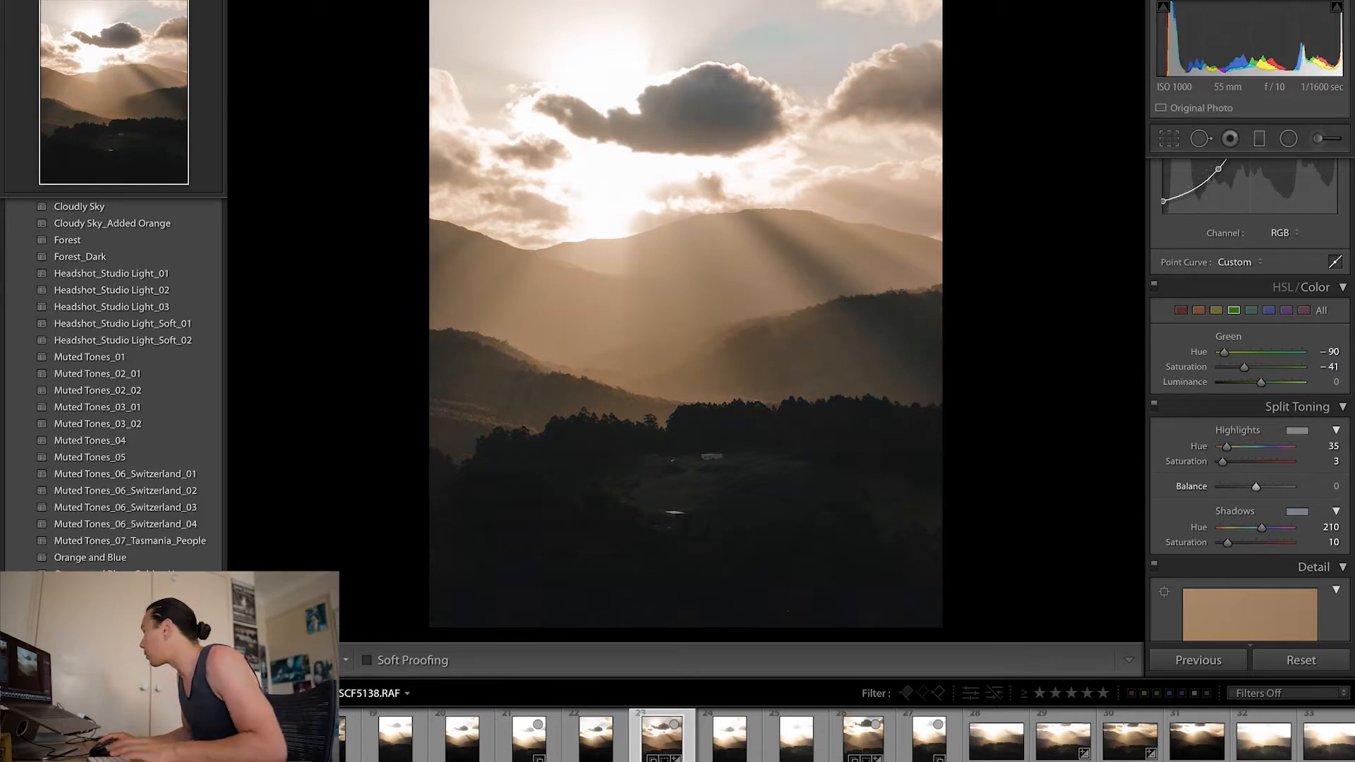
{"action": "left_click", "coordinate": [1335, 487]}
{"action": "type", "text": "5"}
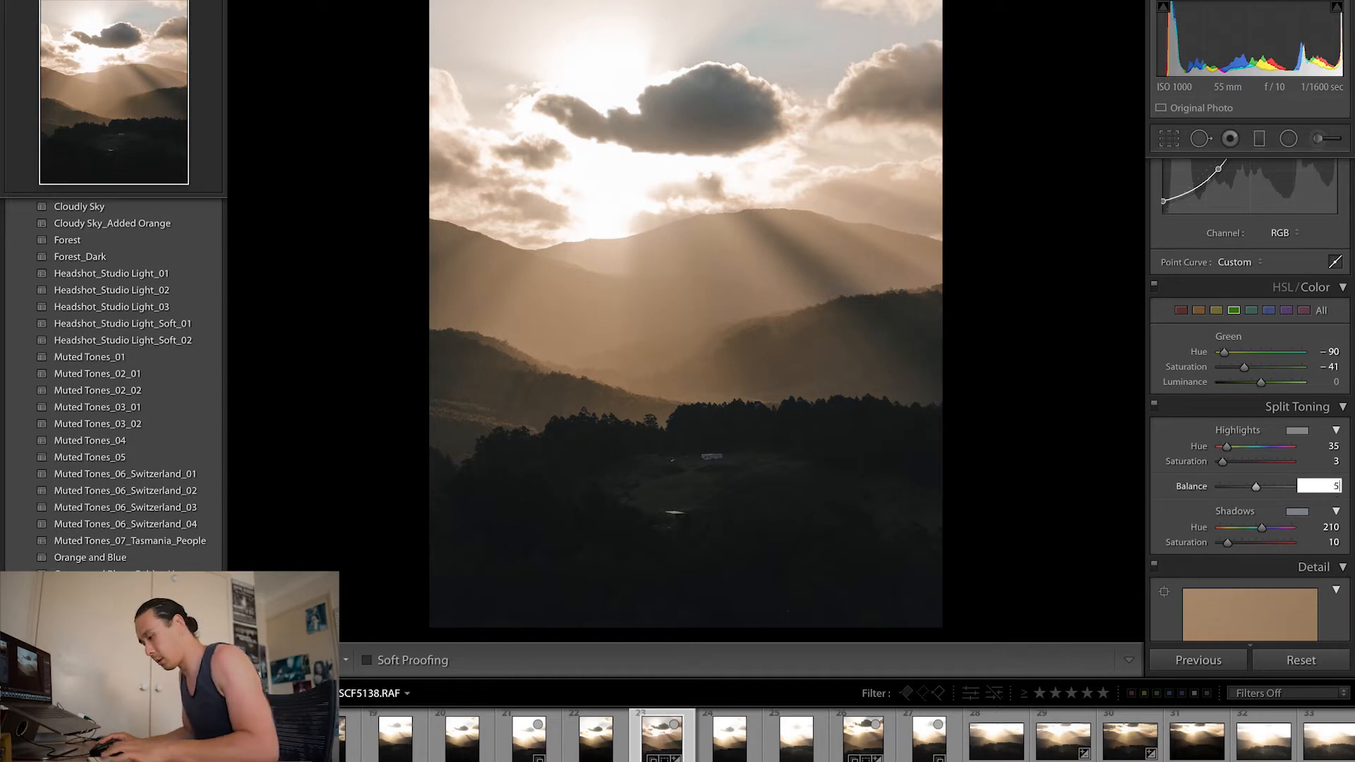
{"action": "type", "text": "0"}
{"action": "key", "text": "Return"}
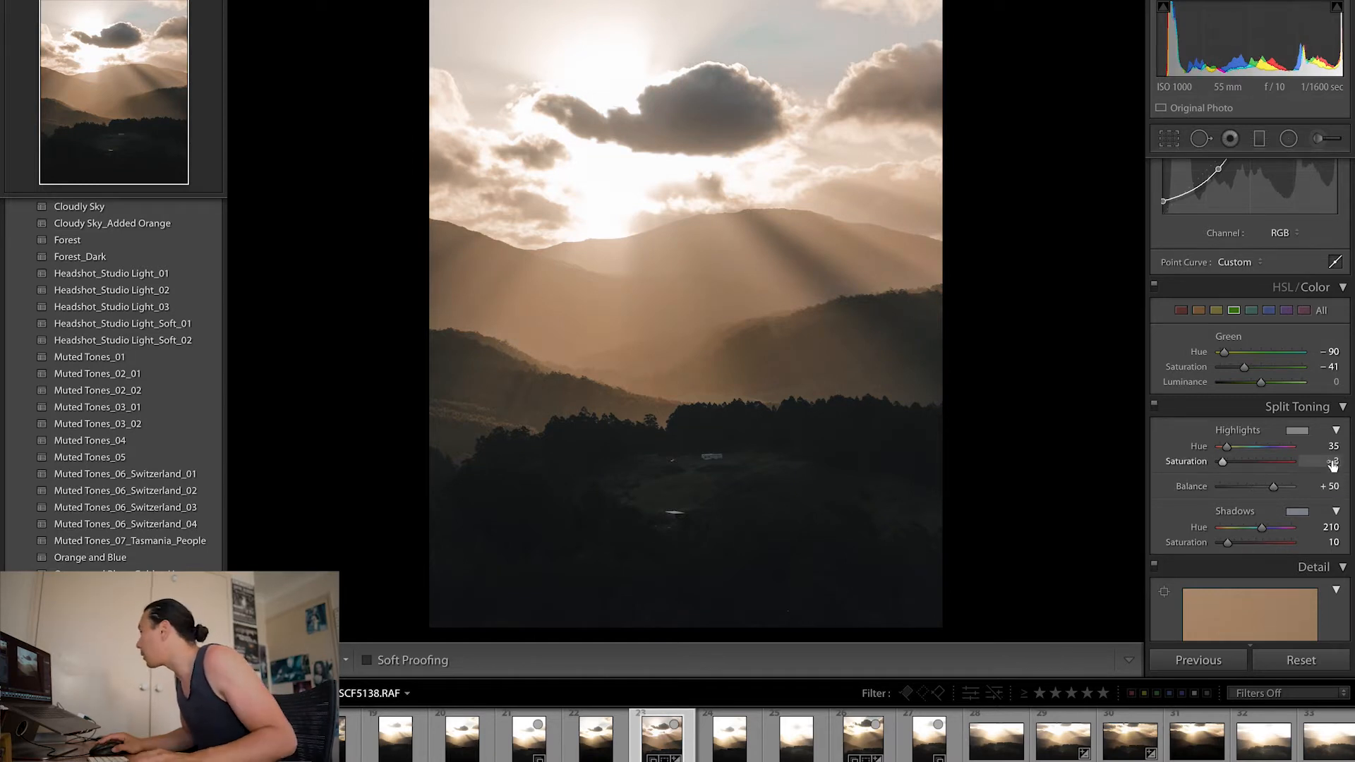
Try a split toning shadow saturation of 12, set it to 7, and change the shadow hue to 207.
{"action": "left_click", "coordinate": [1334, 543]}
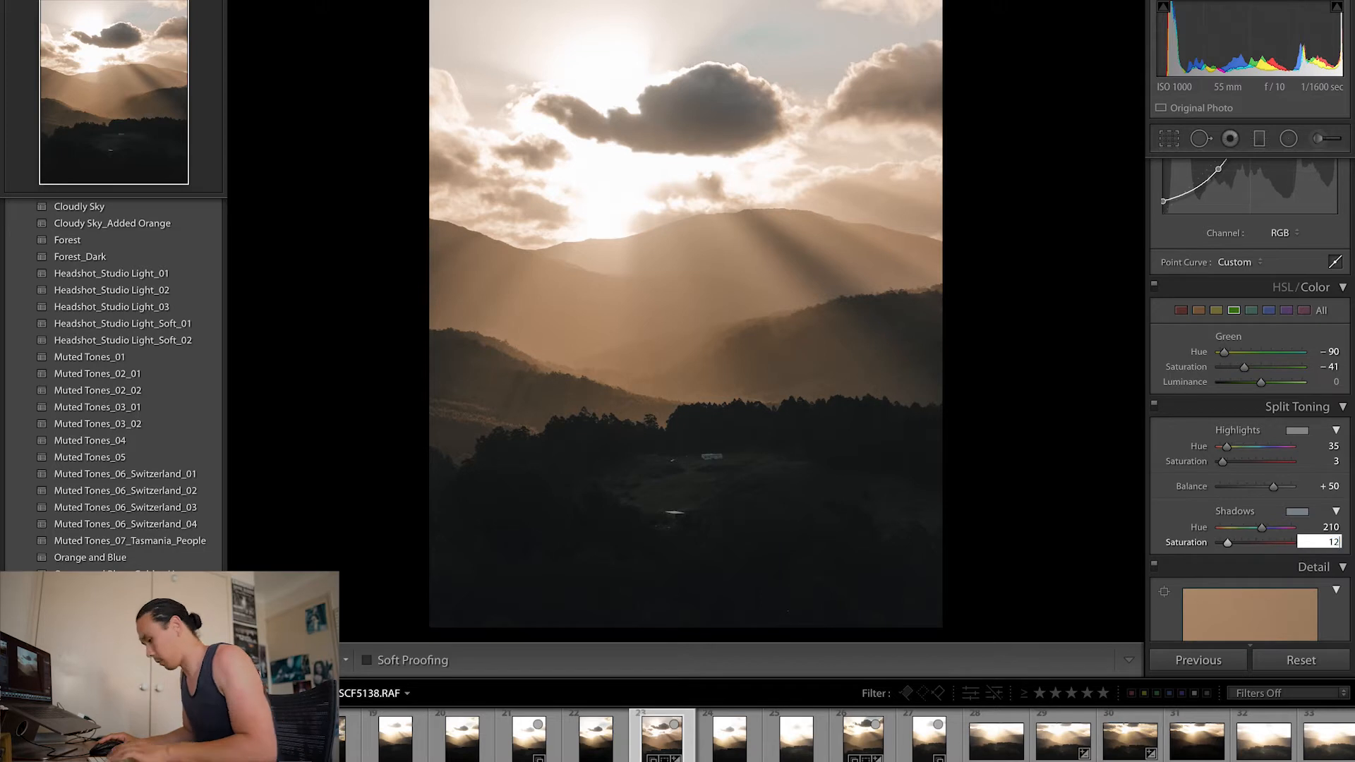
{"action": "key", "text": "Return"}
{"action": "left_click", "coordinate": [1334, 543]}
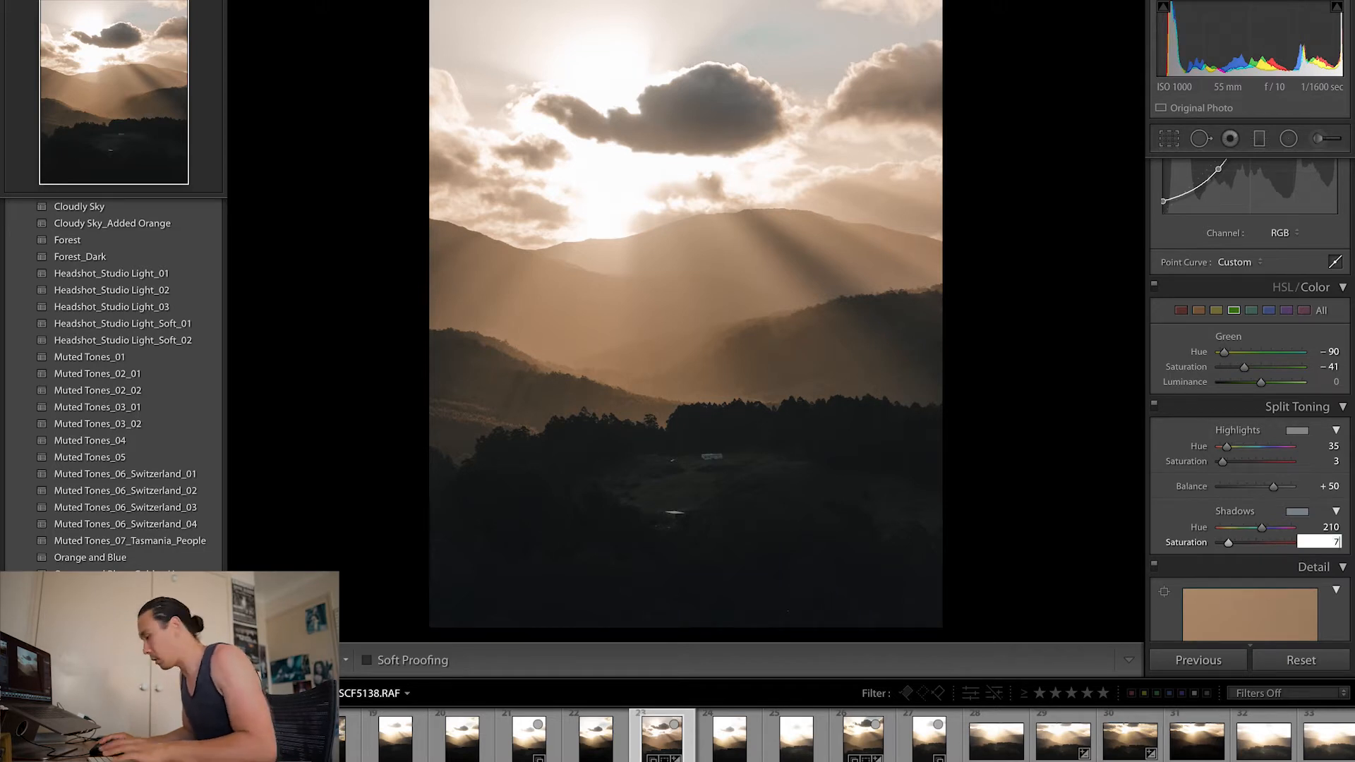
{"action": "key", "text": "Return"}
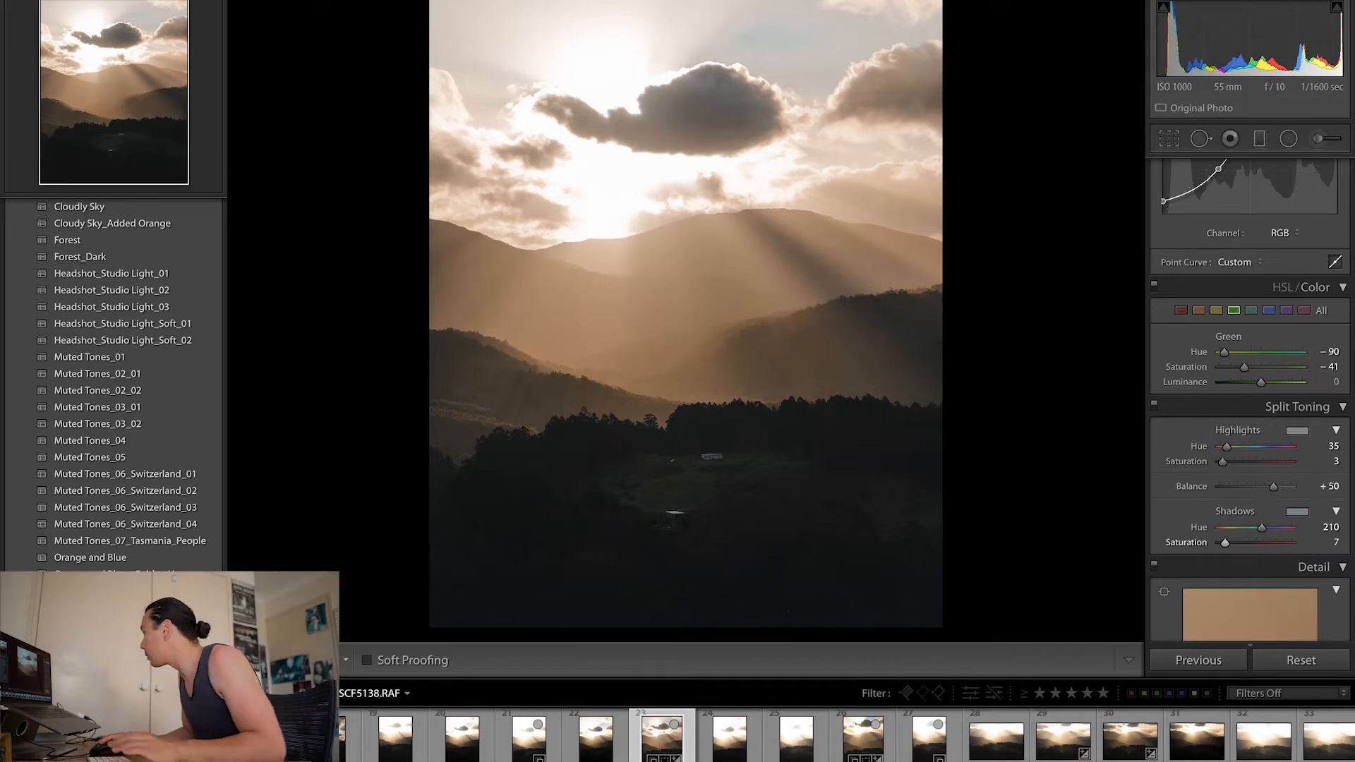
{"action": "left_click", "coordinate": [1328, 527]}
{"action": "key", "text": "Return"}
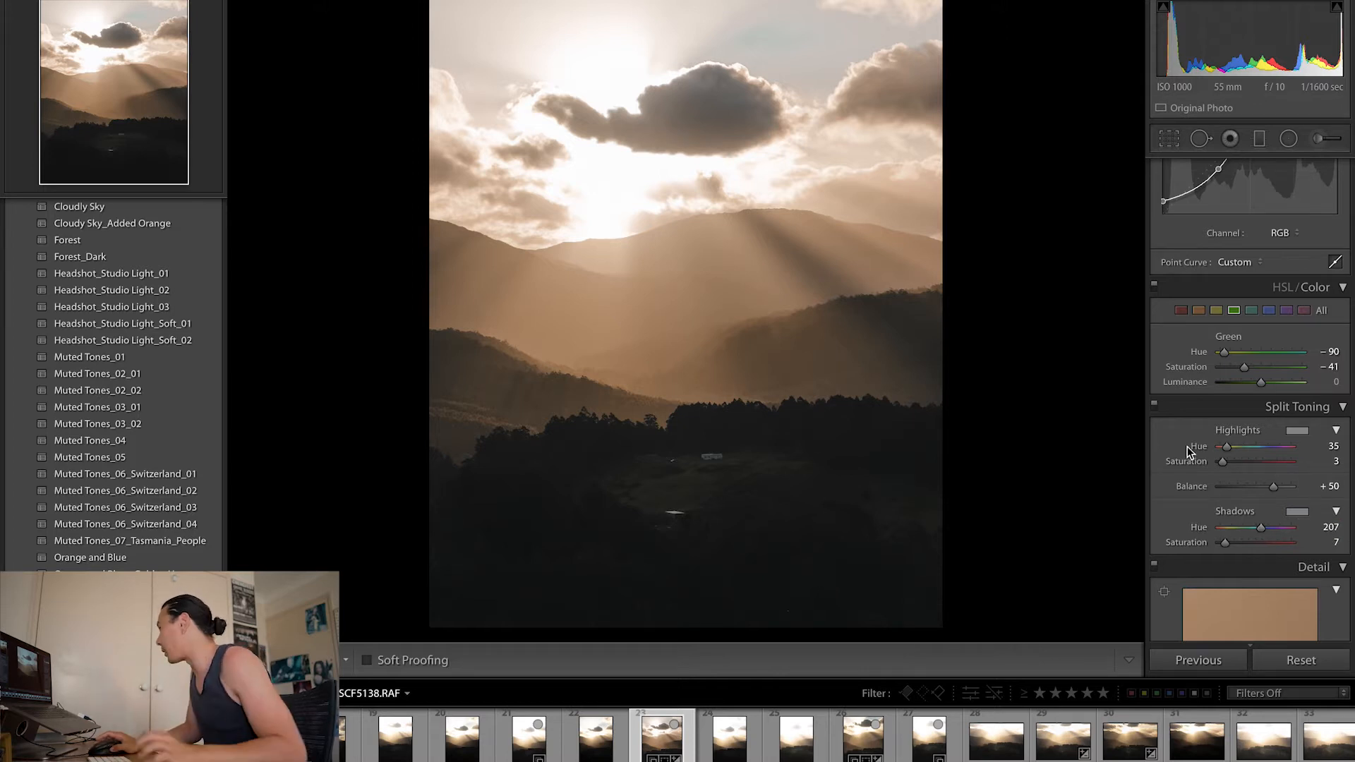
Slightly lower the upper point of the RGB tone curve and move its lower point to about 29.4 / 24.3 %.
{"action": "scroll", "coordinate": [1187, 450], "scroll_direction": "up", "scroll_amount": 5}
{"action": "left_click_drag", "start_coordinate": [1290, 438], "coordinate": [1217, 445]}
{"action": "scroll", "coordinate": [1154, 485], "scroll_direction": "down", "scroll_amount": 2}
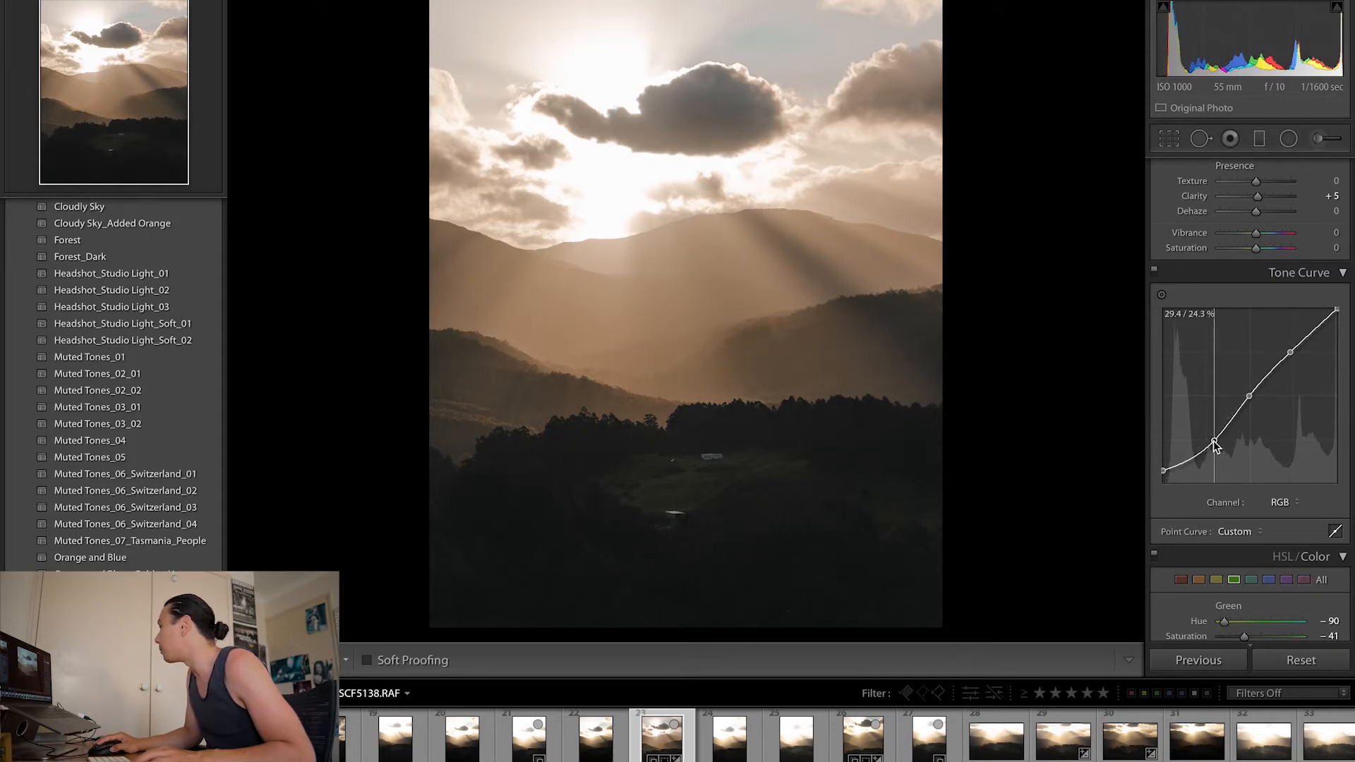
Reduce the saturation of the split toning shadows to 5.
{"action": "scroll", "coordinate": [1162, 509], "scroll_direction": "down", "scroll_amount": 6}
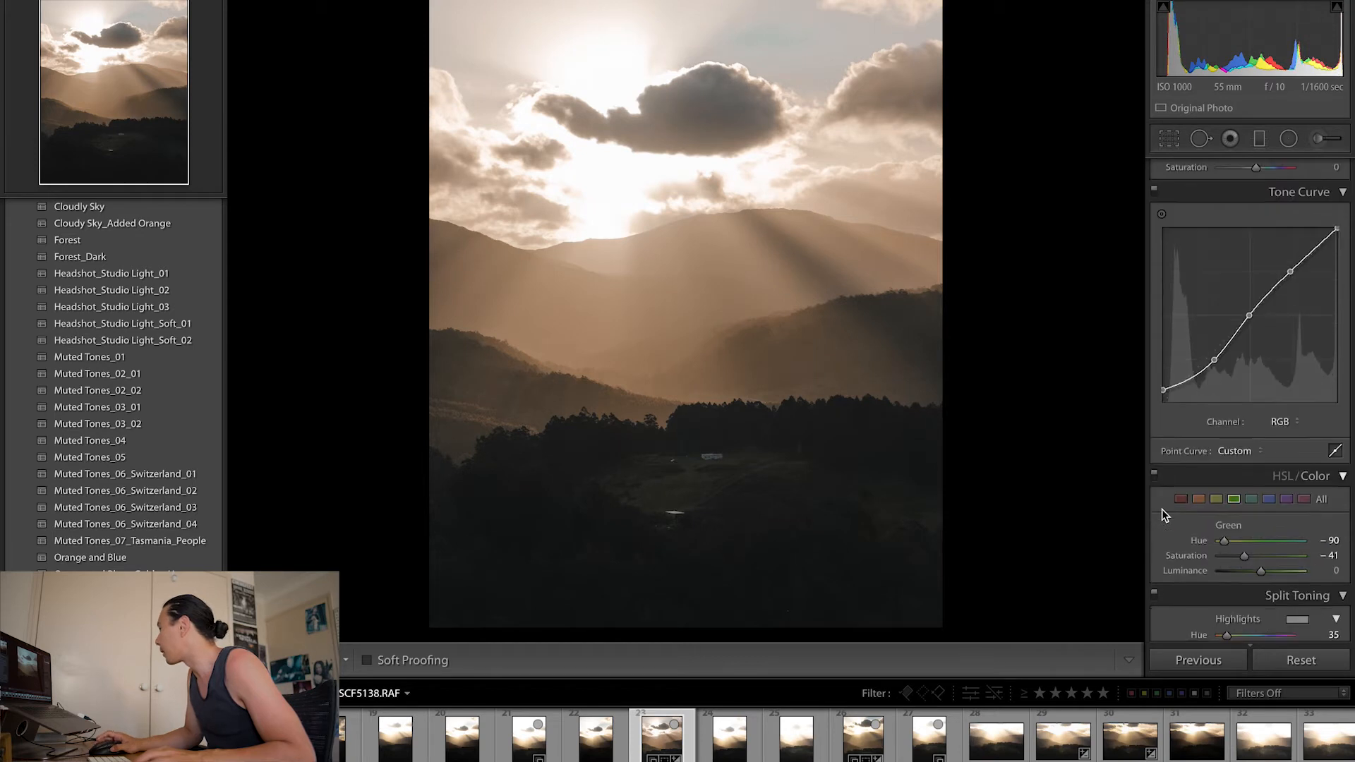
{"action": "left_click", "coordinate": [1336, 488]}
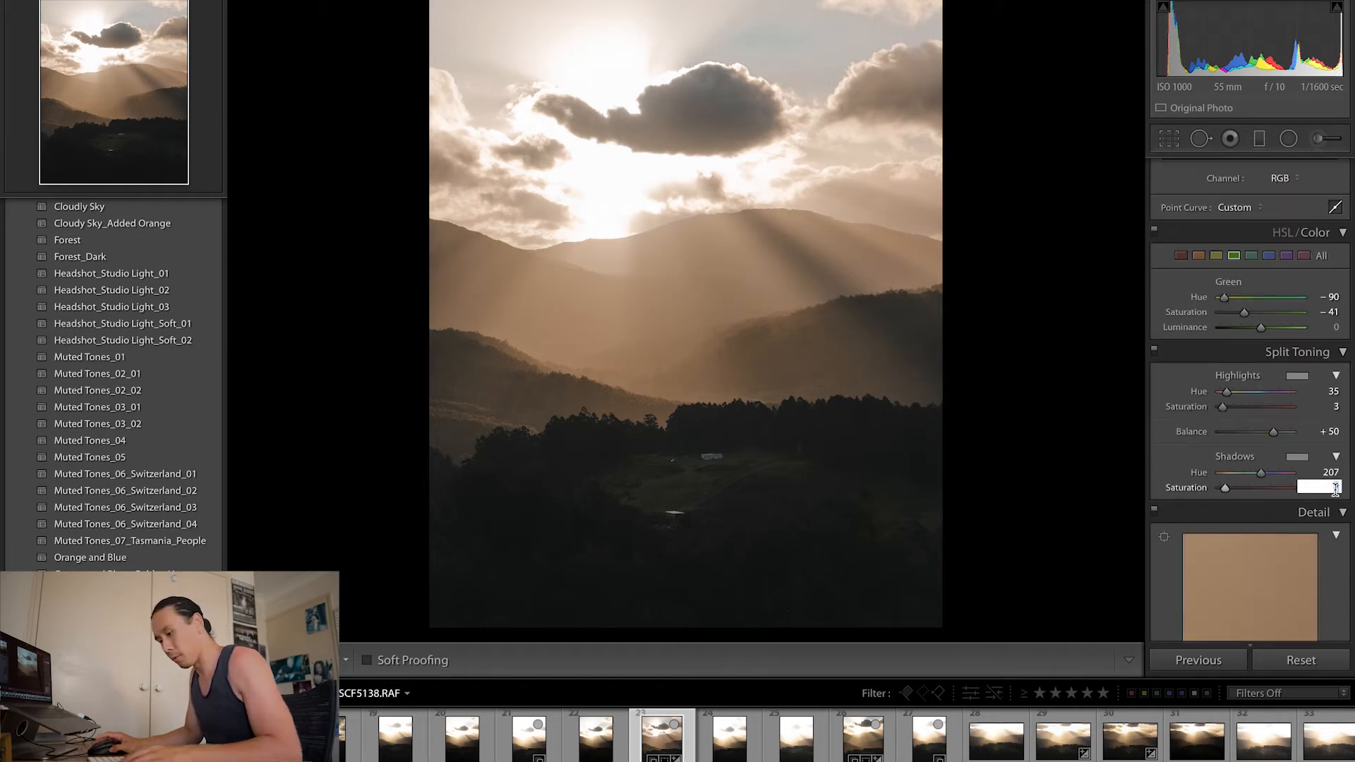
{"action": "type", "text": "5"}
{"action": "key", "text": "Return"}
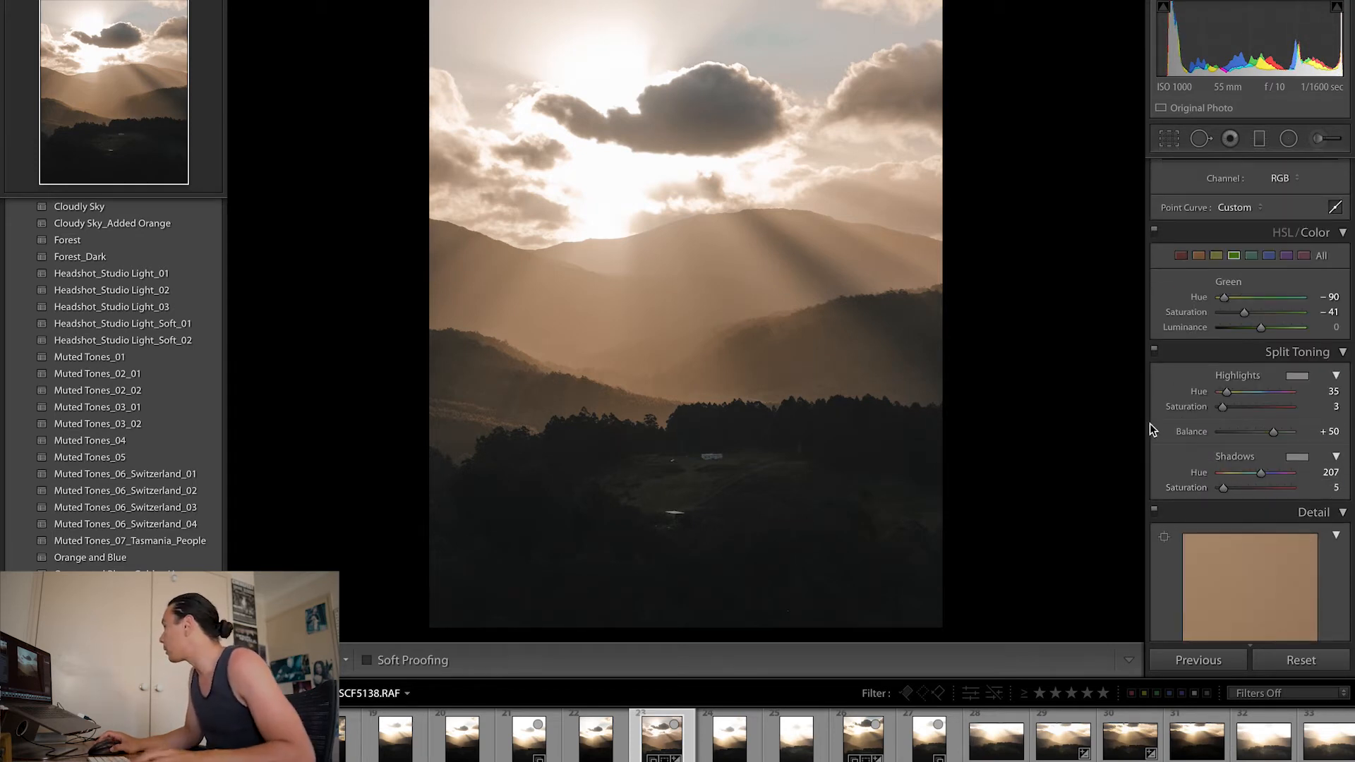
Try the split toning highlights at zero saturation, and set their saturation back to 3.
{"action": "scroll", "coordinate": [1155, 430], "scroll_direction": "up", "scroll_amount": 10}
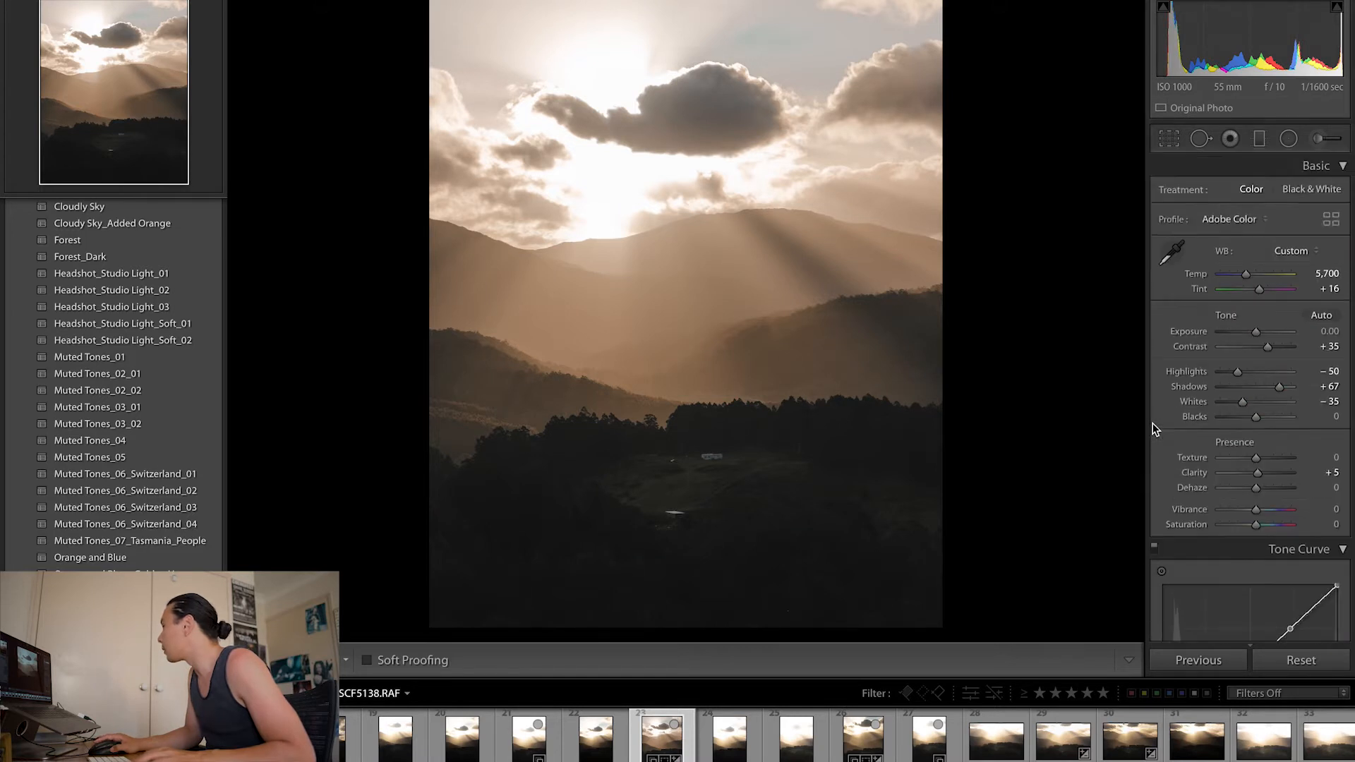
{"action": "scroll", "coordinate": [1155, 431], "scroll_direction": "down", "scroll_amount": 6}
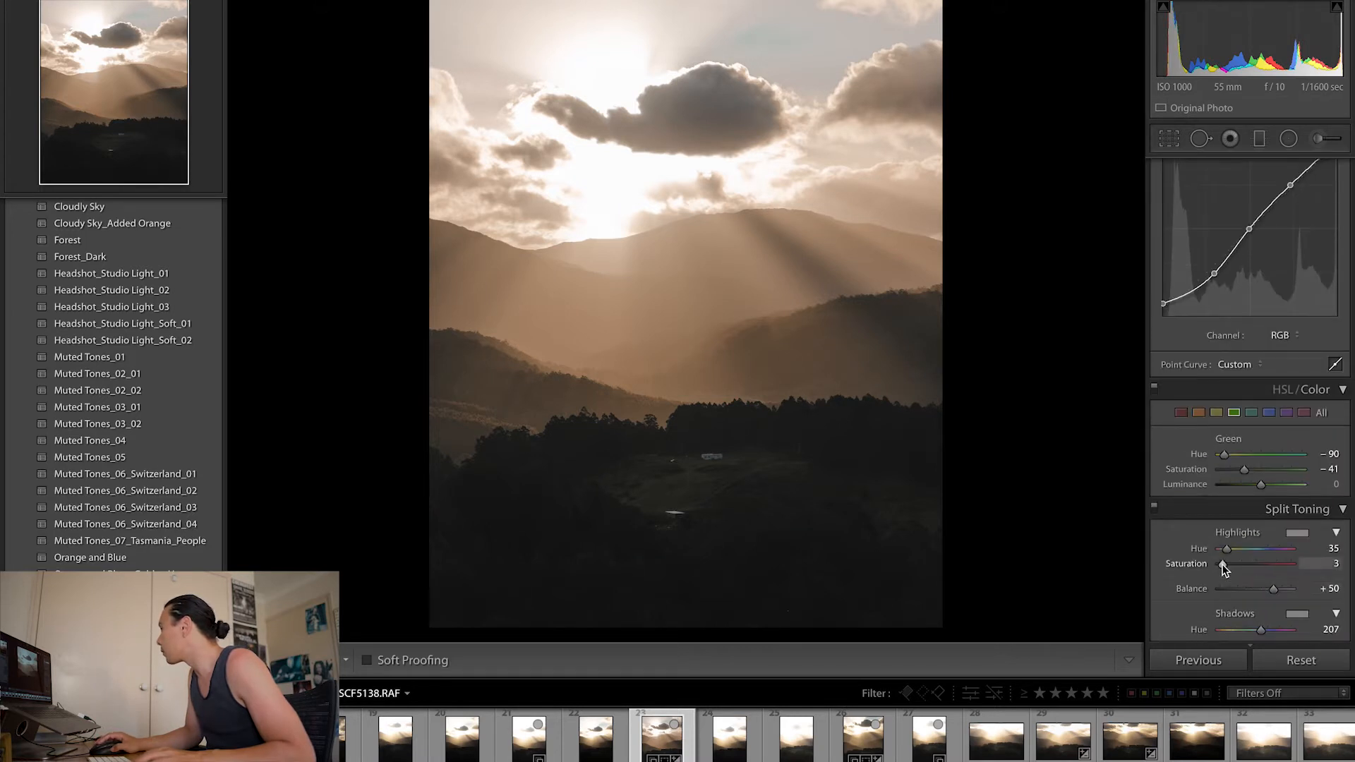
{"action": "double_click", "coordinate": [1161, 563]}
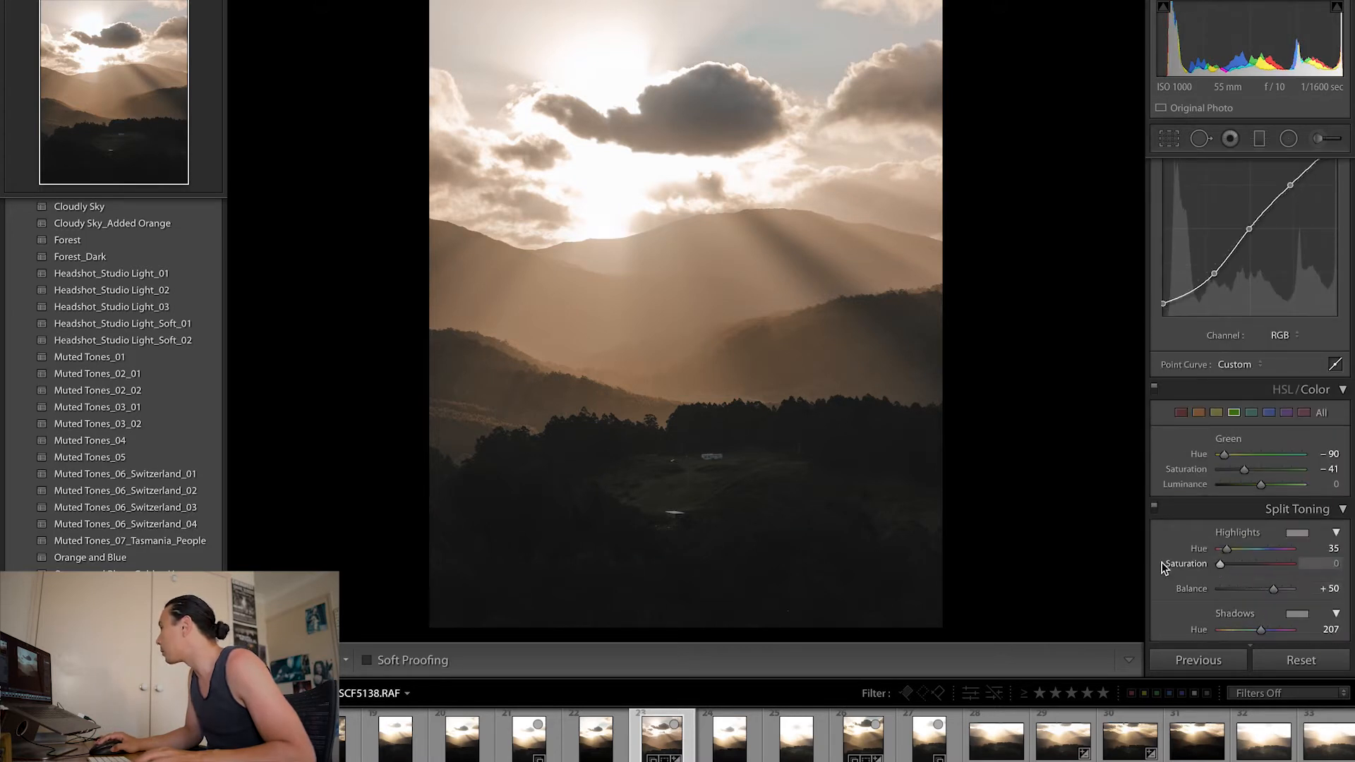
{"action": "left_click", "coordinate": [1321, 565]}
{"action": "type", "text": "3"}
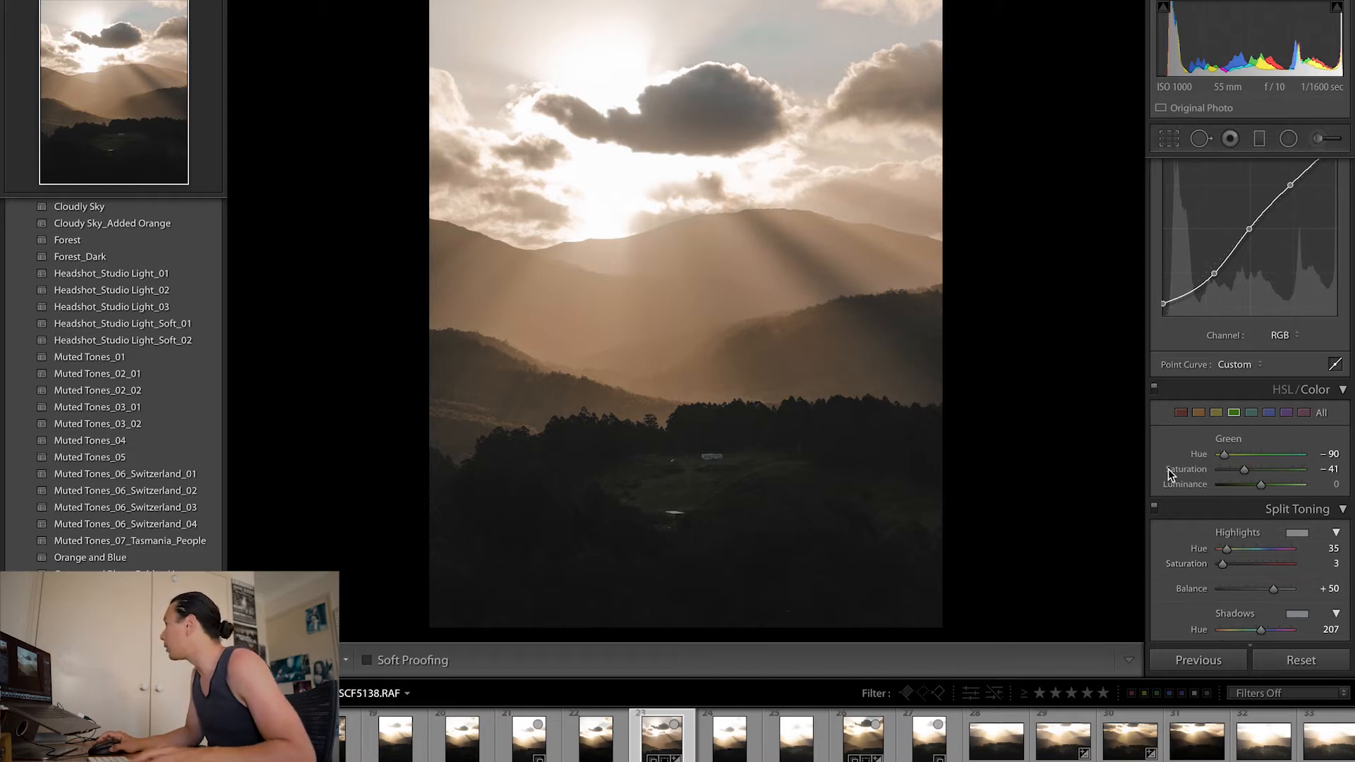
Lower the photo's basic Shadows value to +60.
{"action": "scroll", "coordinate": [1168, 469], "scroll_direction": "up", "scroll_amount": 8}
{"action": "scroll", "coordinate": [1168, 468], "scroll_direction": "up", "scroll_amount": 1}
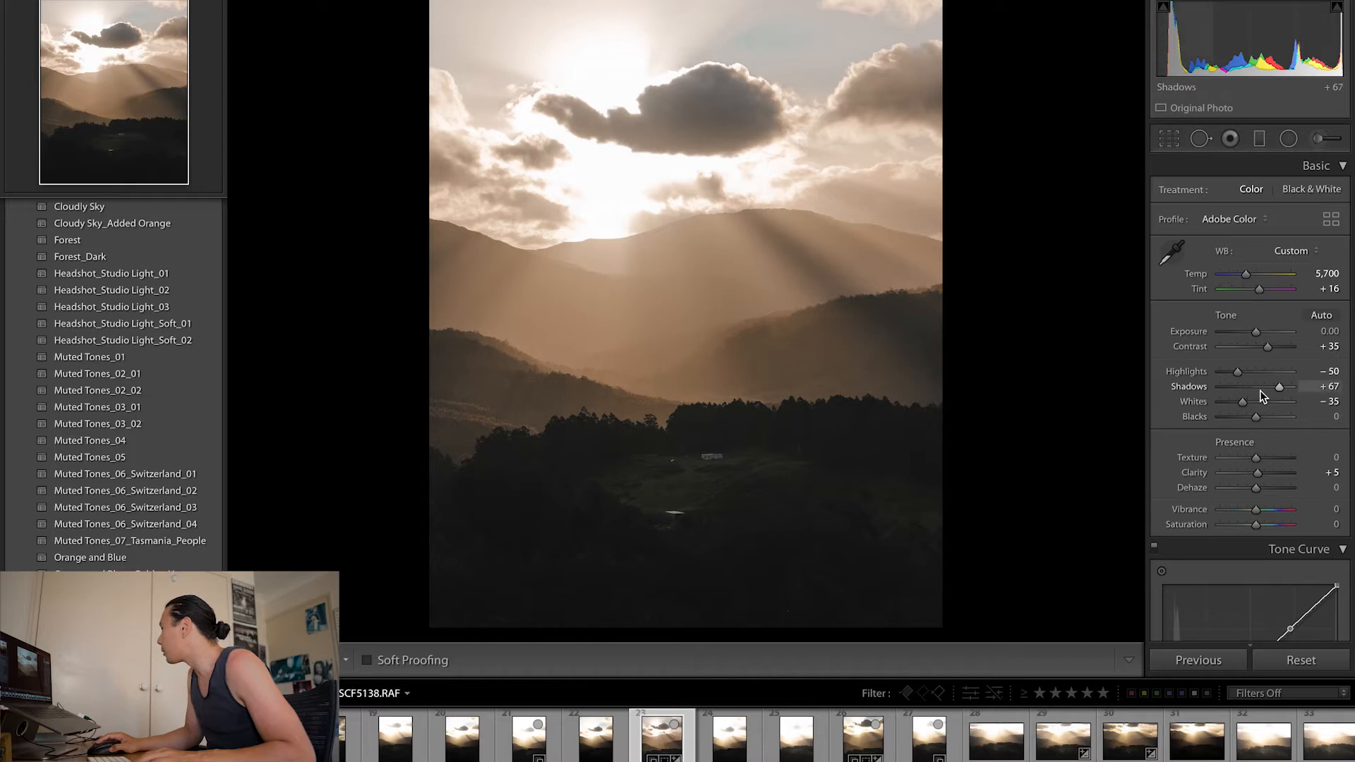
{"action": "mouse_move", "coordinate": [1284, 390]}
{"action": "left_mouse_down"}
{"action": "mouse_move", "coordinate": [1297, 385]}
{"action": "mouse_move", "coordinate": [1281, 388]}
{"action": "left_mouse_up"}
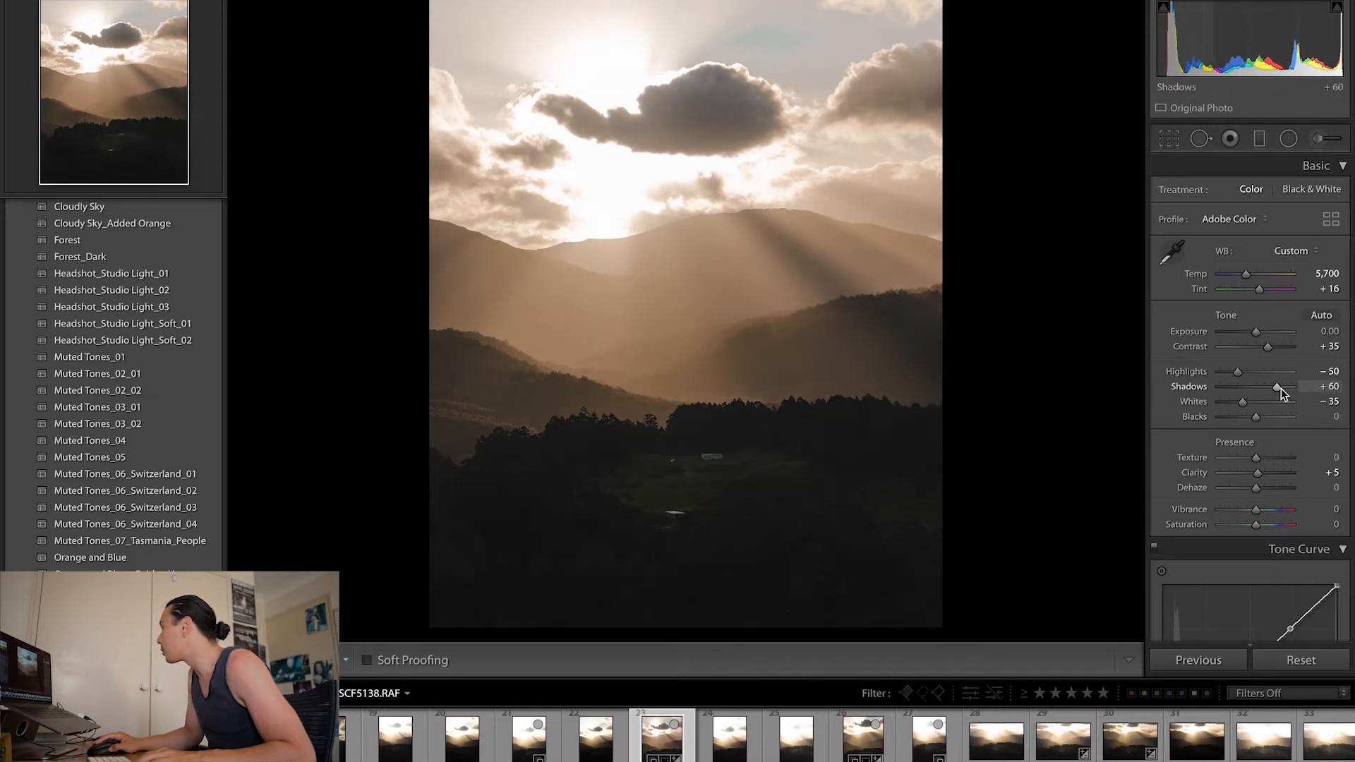
Draw a wide elliptical radial filter over the dark foreground and centre it on the clearing with the small building.
{"action": "left_click", "coordinate": [1289, 138]}
{"action": "left_click_drag", "start_coordinate": [633, 501], "coordinate": [823, 433]}
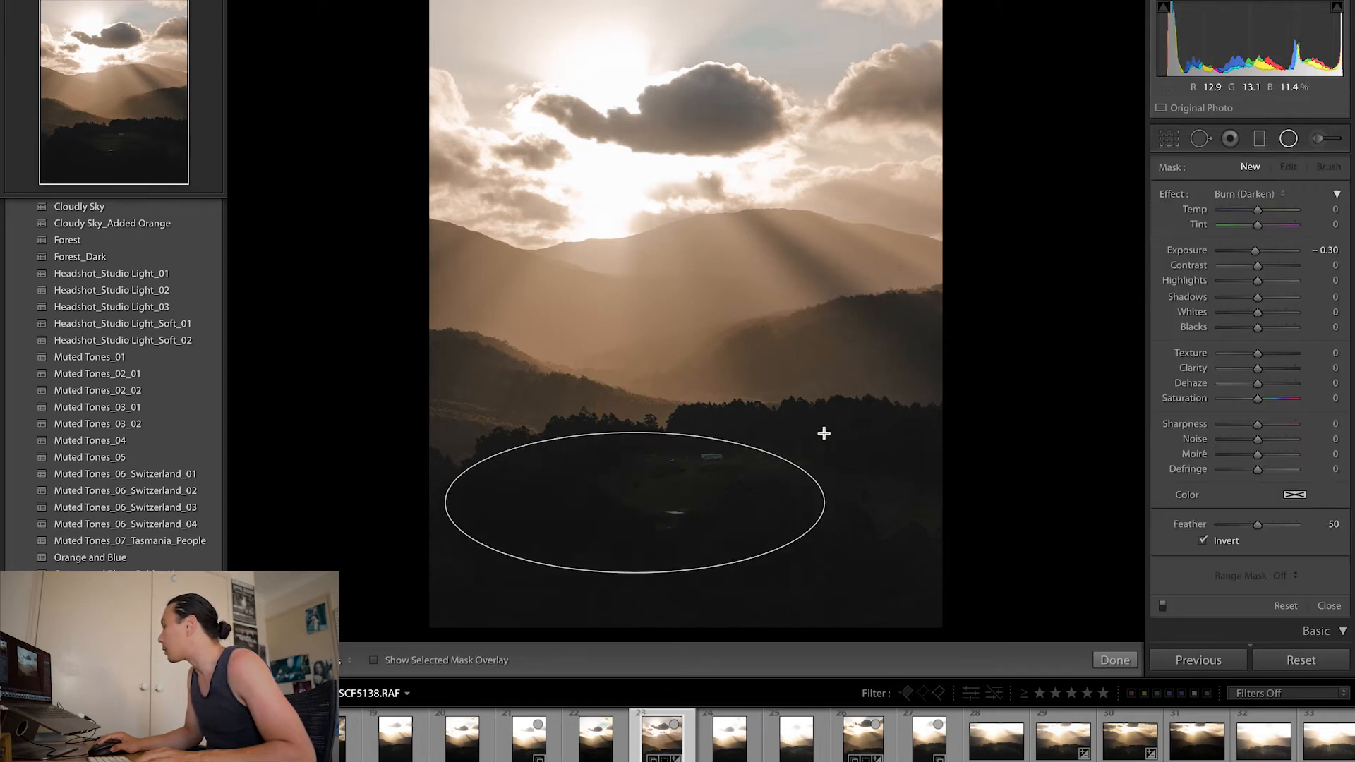
{"action": "left_click_drag", "start_coordinate": [635, 501], "coordinate": [684, 475]}
Set the radial filter's exposure to 0.40 and make its ellipse slightly narrower and taller.
{"action": "left_click", "coordinate": [1321, 250]}
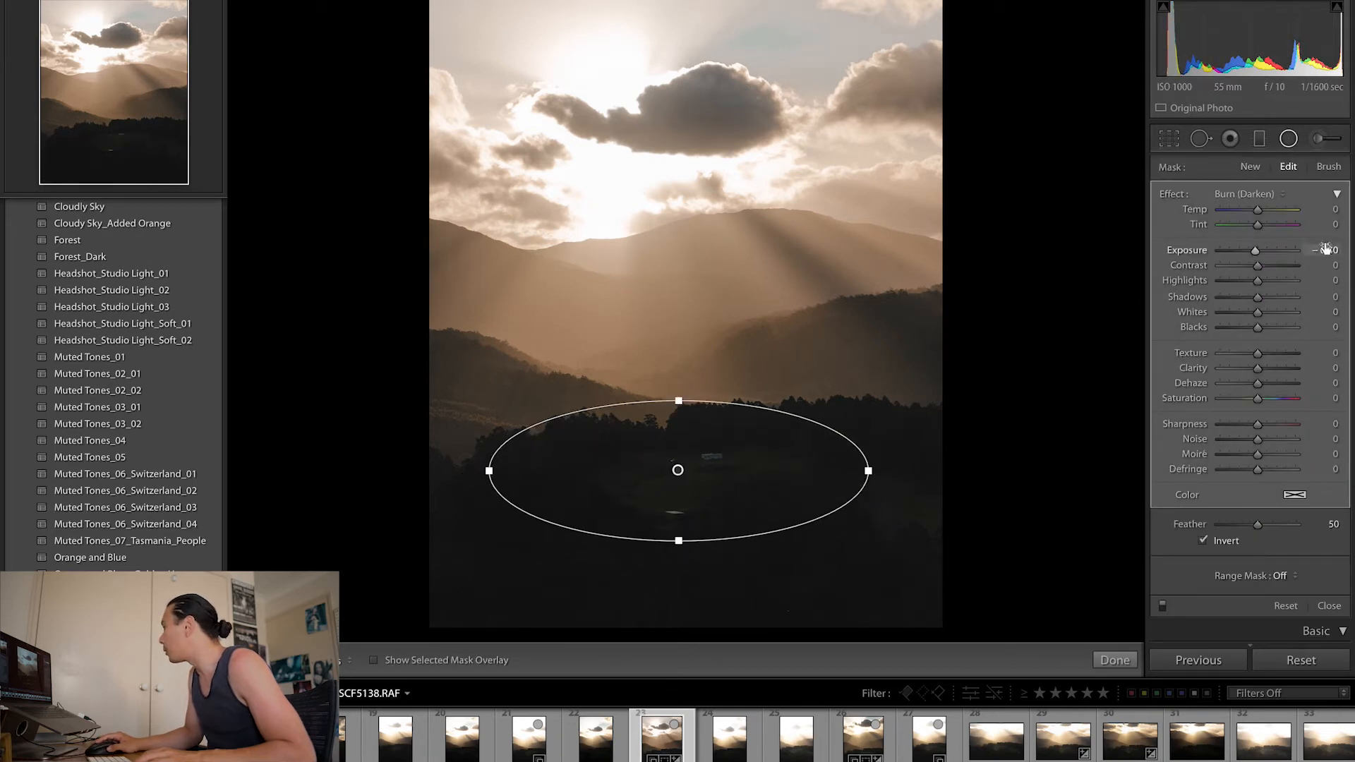
{"action": "type", "text": "0.3"}
{"action": "key", "text": "Return"}
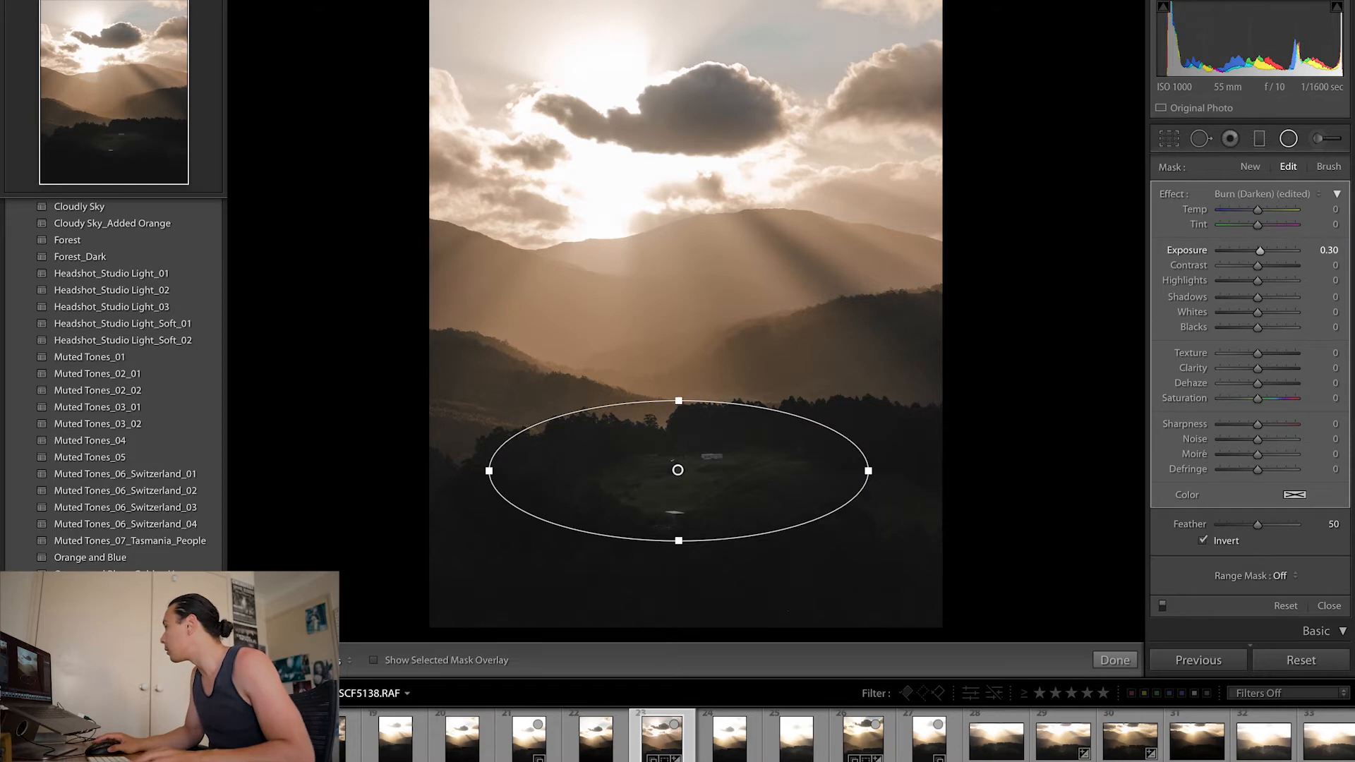
{"action": "type", "text": "0.4"}
{"action": "key", "text": "Return"}
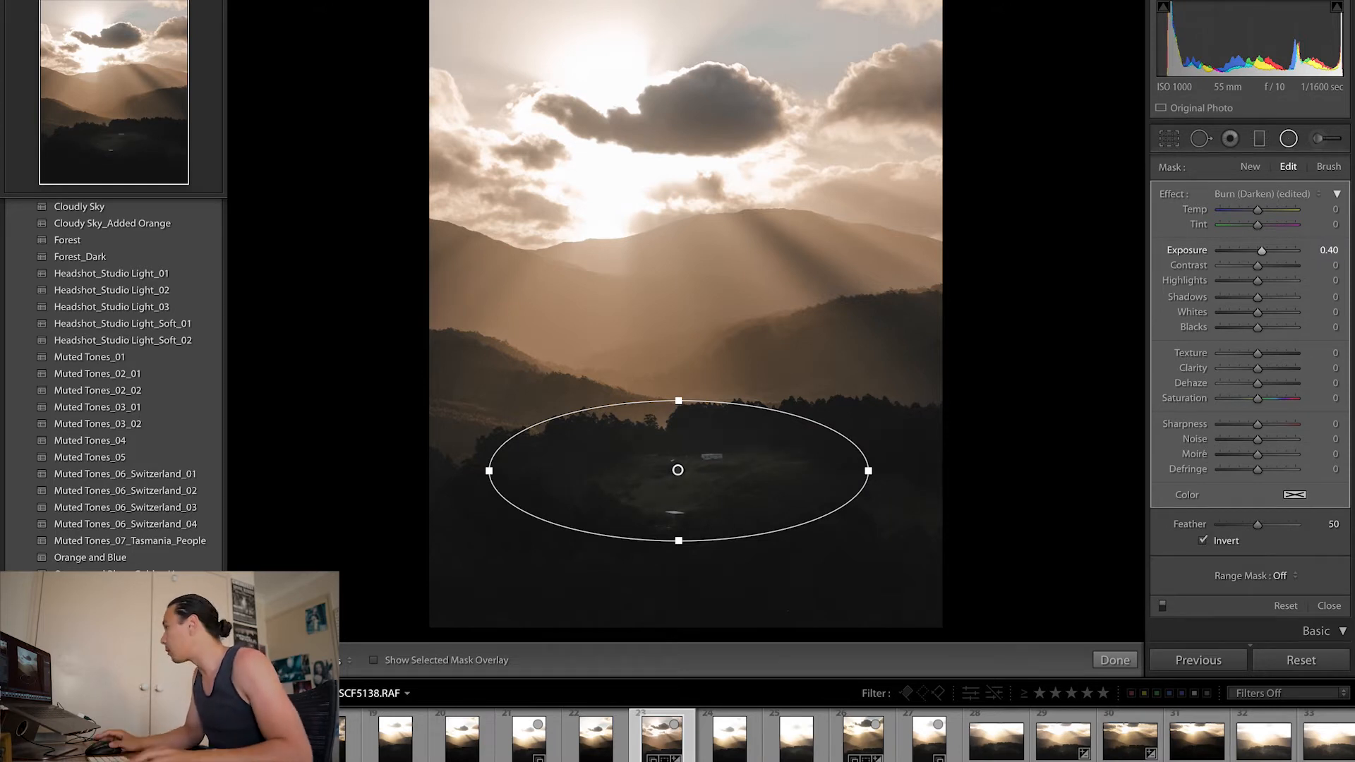
{"action": "left_click_drag", "start_coordinate": [870, 472], "coordinate": [852, 469]}
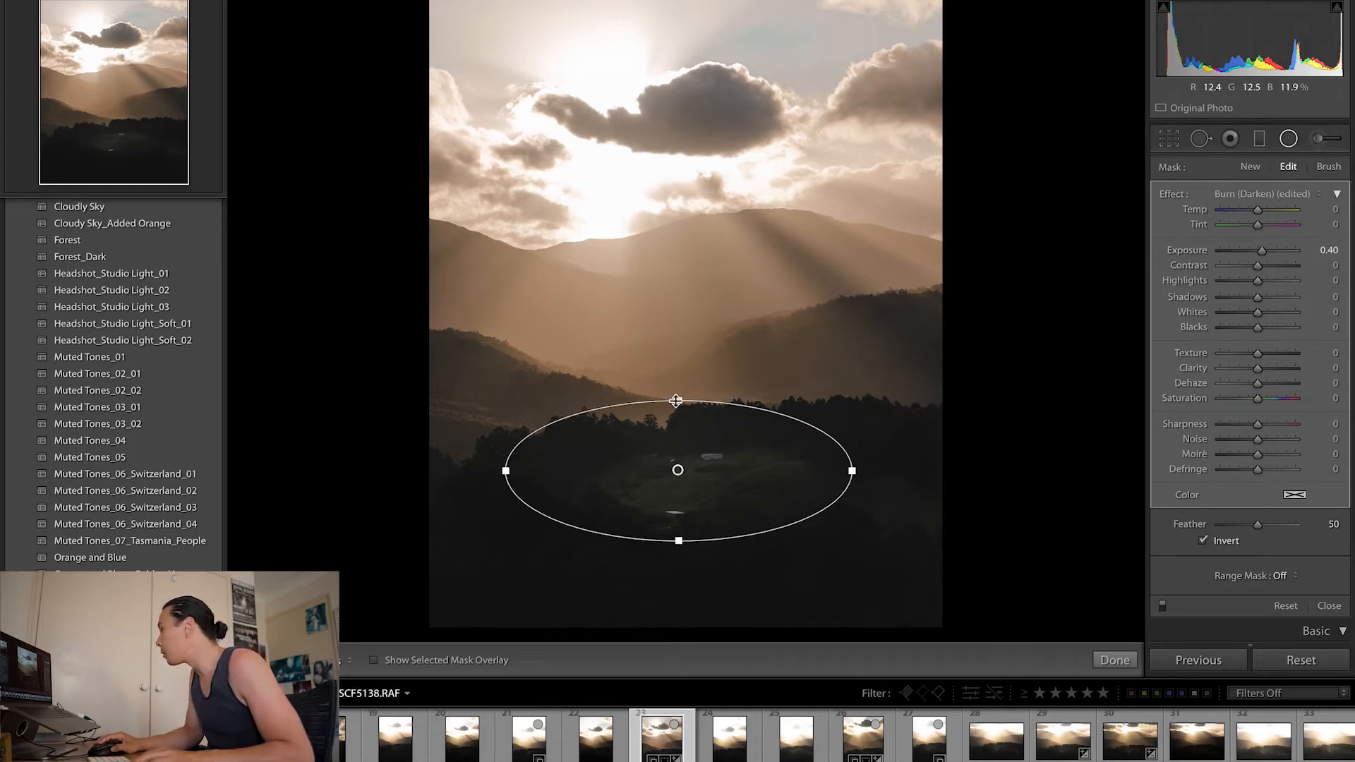
{"action": "left_click_drag", "start_coordinate": [678, 400], "coordinate": [679, 392]}
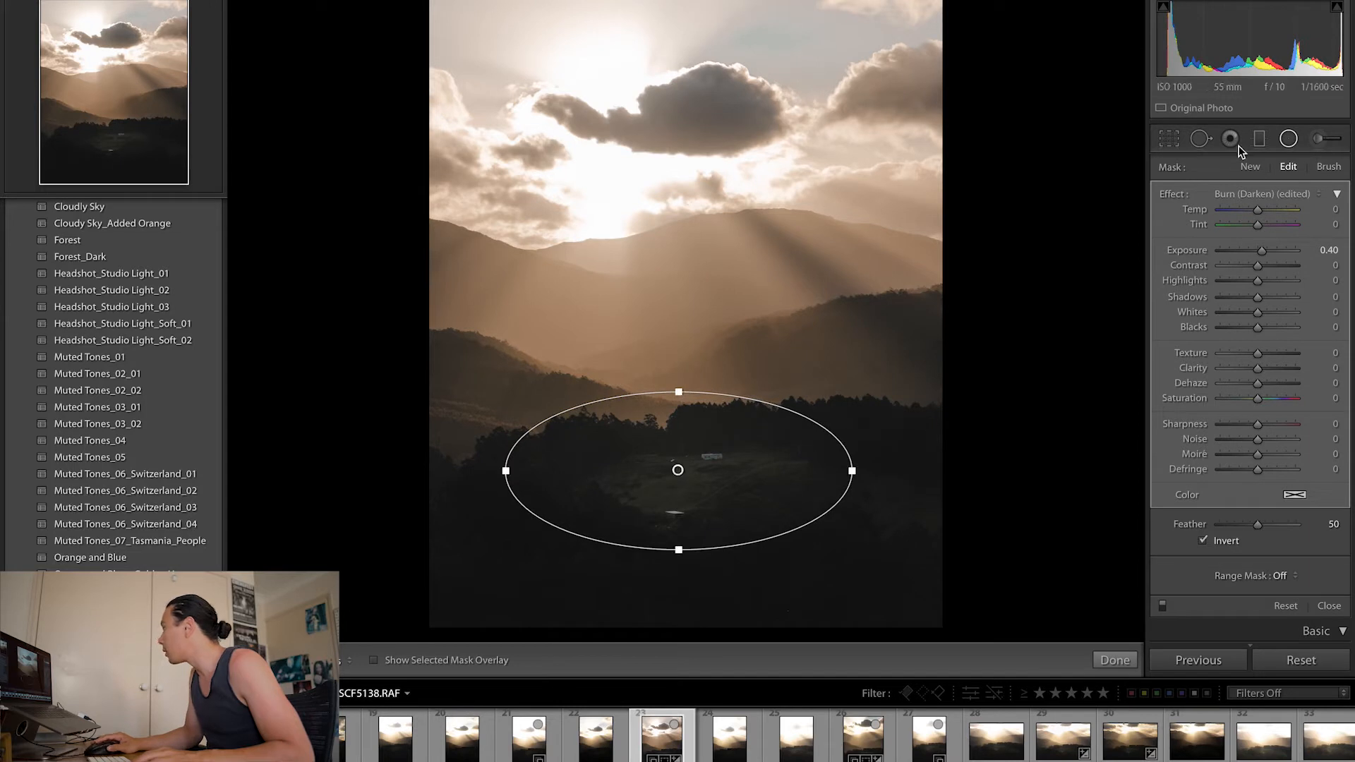
Add a graduated filter rising from the photo's bottom edge with Temp -5, and another descending from the sky to the mountain ridge.
{"action": "left_click", "coordinate": [1260, 139]}
{"action": "left_click_drag", "start_coordinate": [689, 629], "coordinate": [681, 525]}
{"action": "left_click", "coordinate": [1335, 210]}
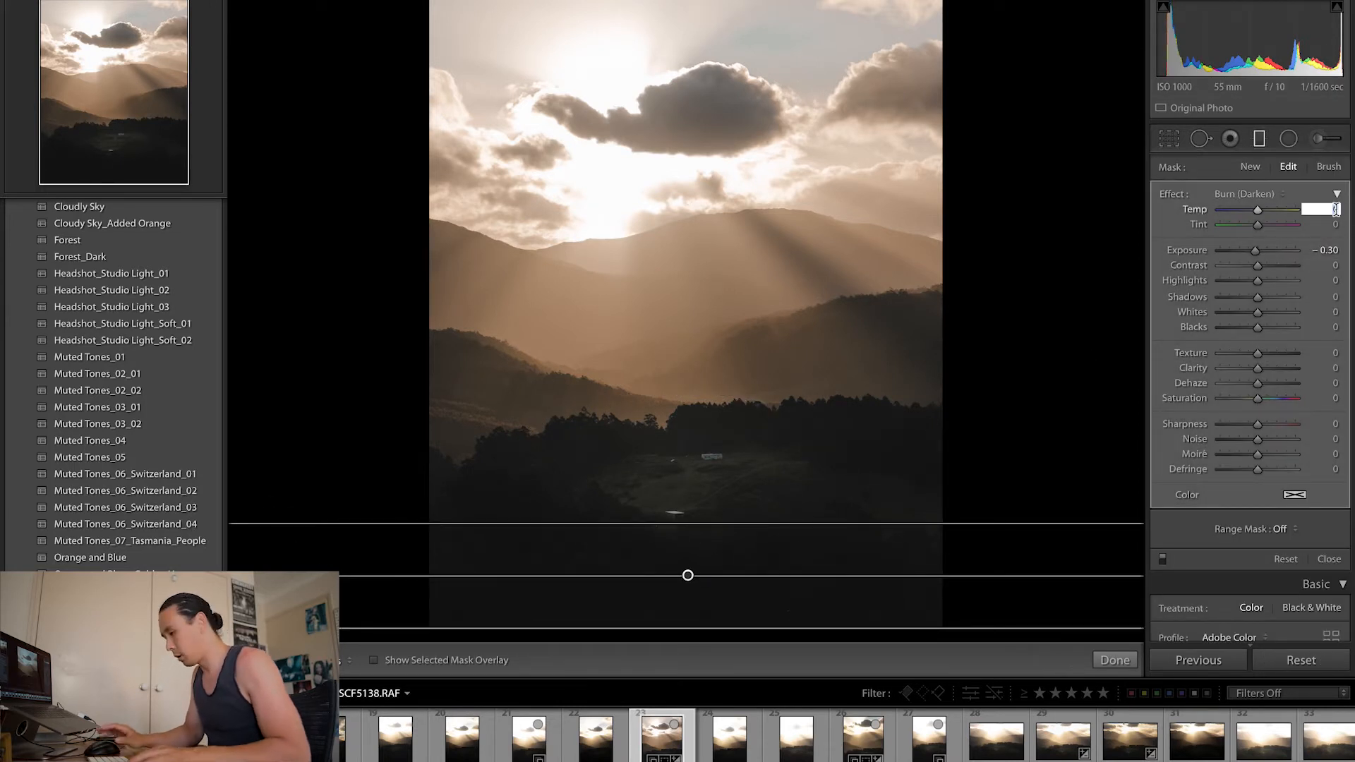
{"action": "type", "text": "-5"}
{"action": "key", "text": "Return"}
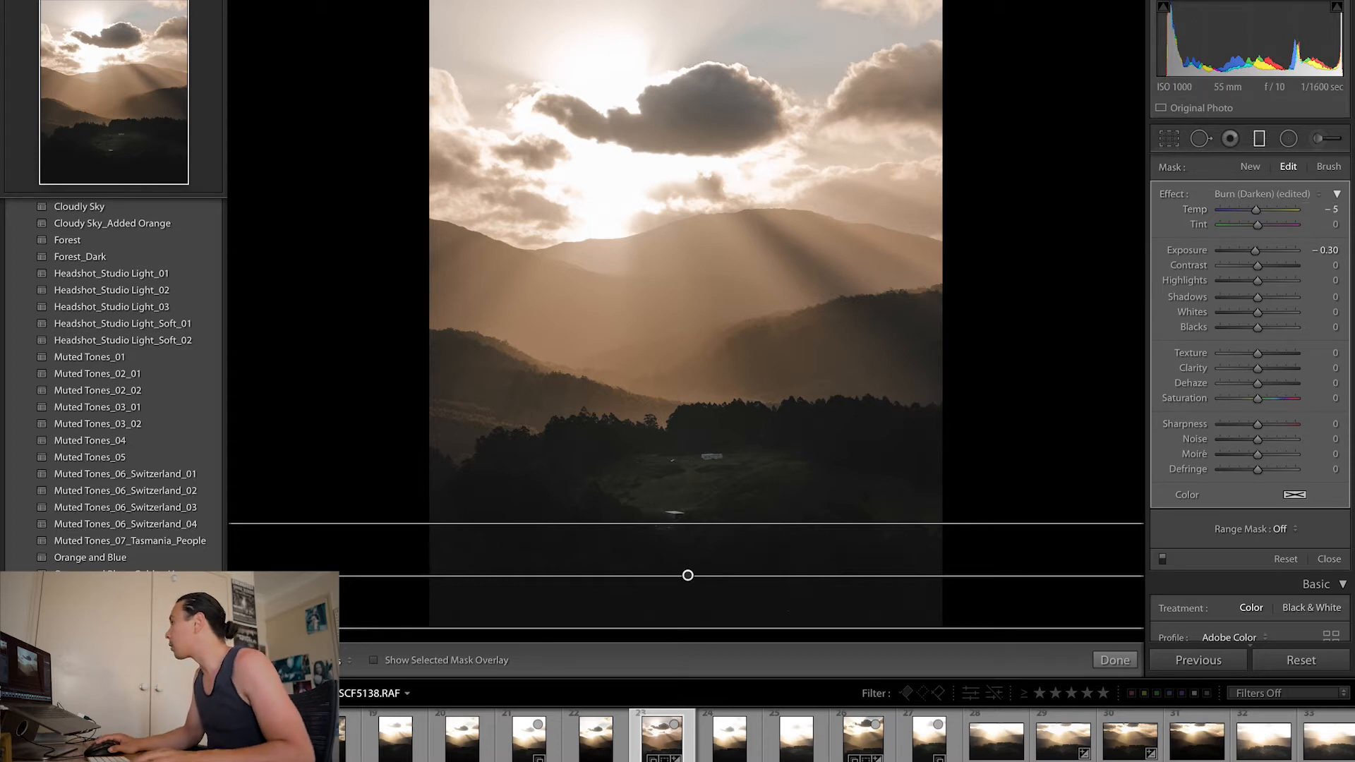
{"action": "left_click_drag", "start_coordinate": [677, 0], "coordinate": [678, 208]}
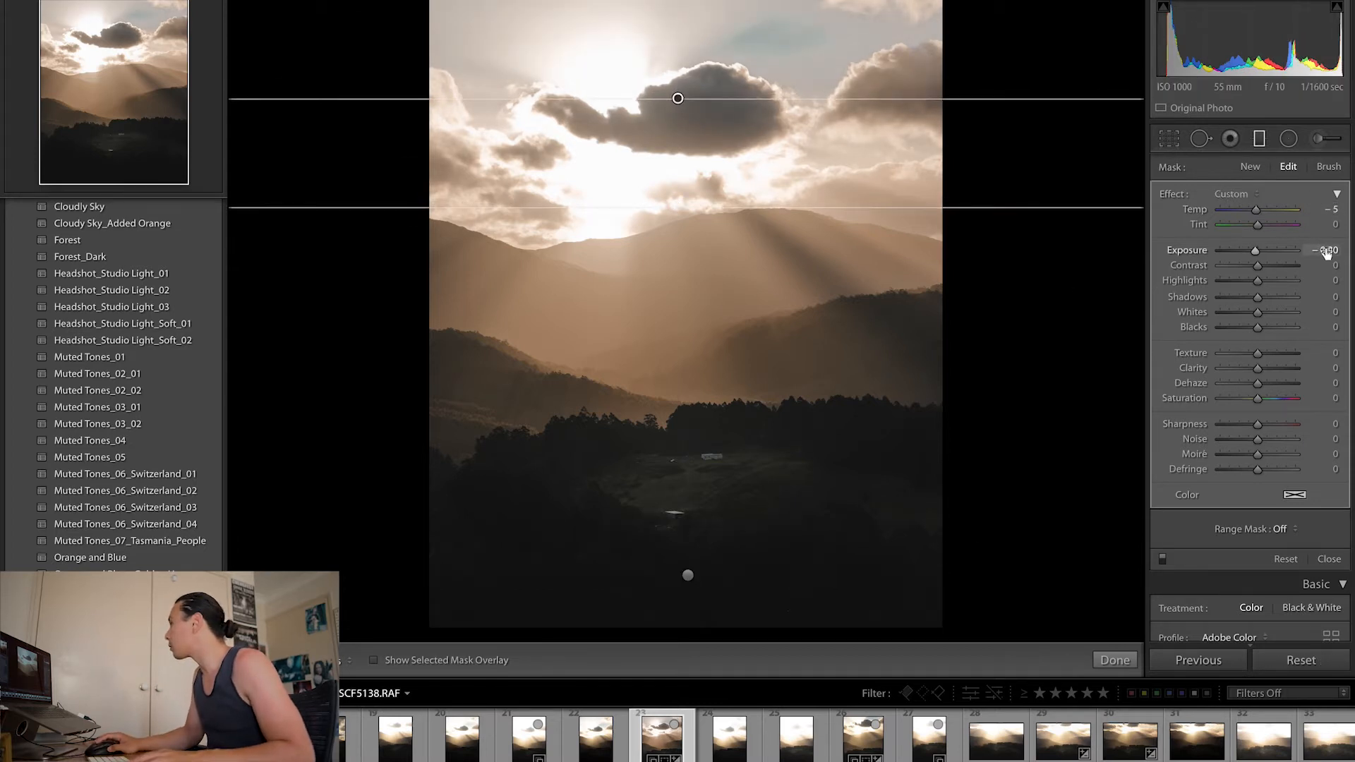
{"action": "left_click", "coordinate": [1114, 661]}
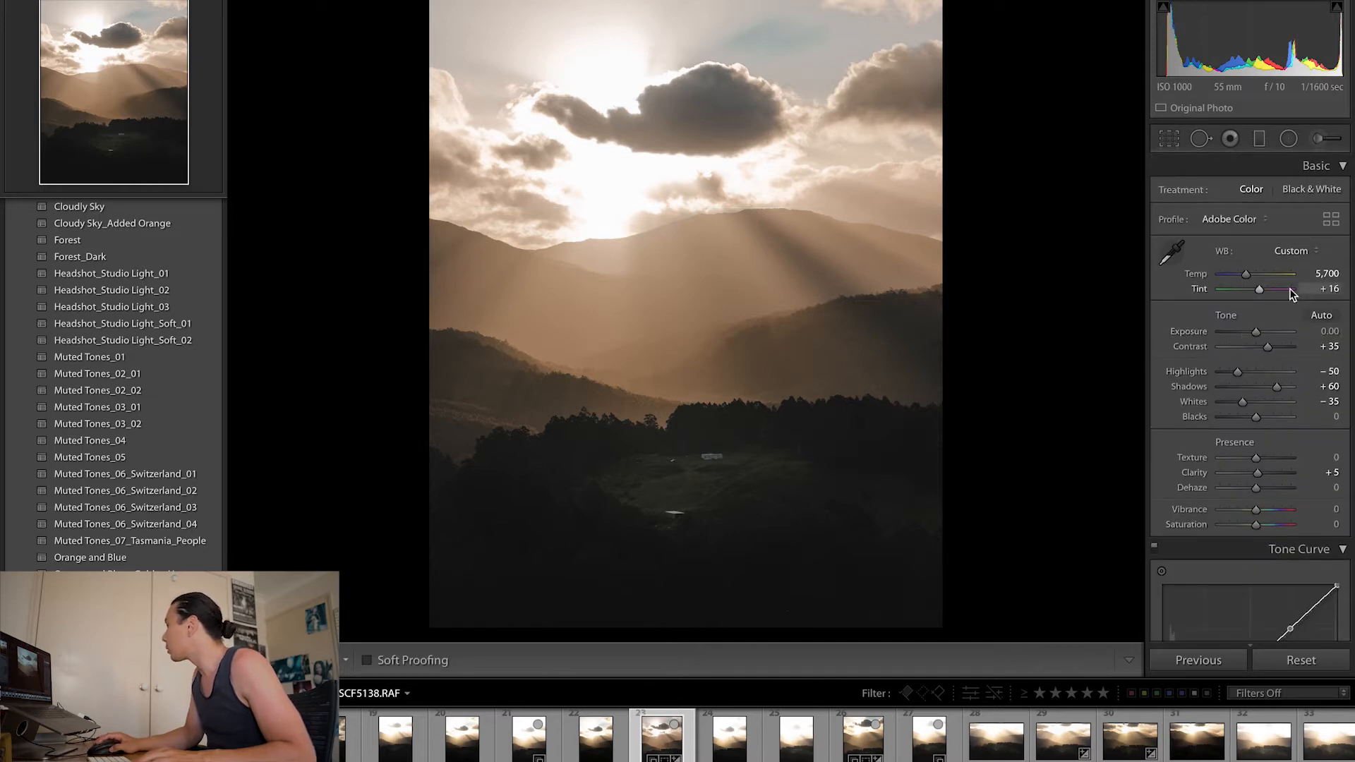
Set the photo's white balance tint to +32 and raise its temperature to about 6,117.
{"action": "mouse_move", "coordinate": [1257, 290]}
{"action": "left_mouse_down"}
{"action": "mouse_move", "coordinate": [1276, 289]}
{"action": "mouse_move", "coordinate": [1263, 292]}
{"action": "left_mouse_up"}
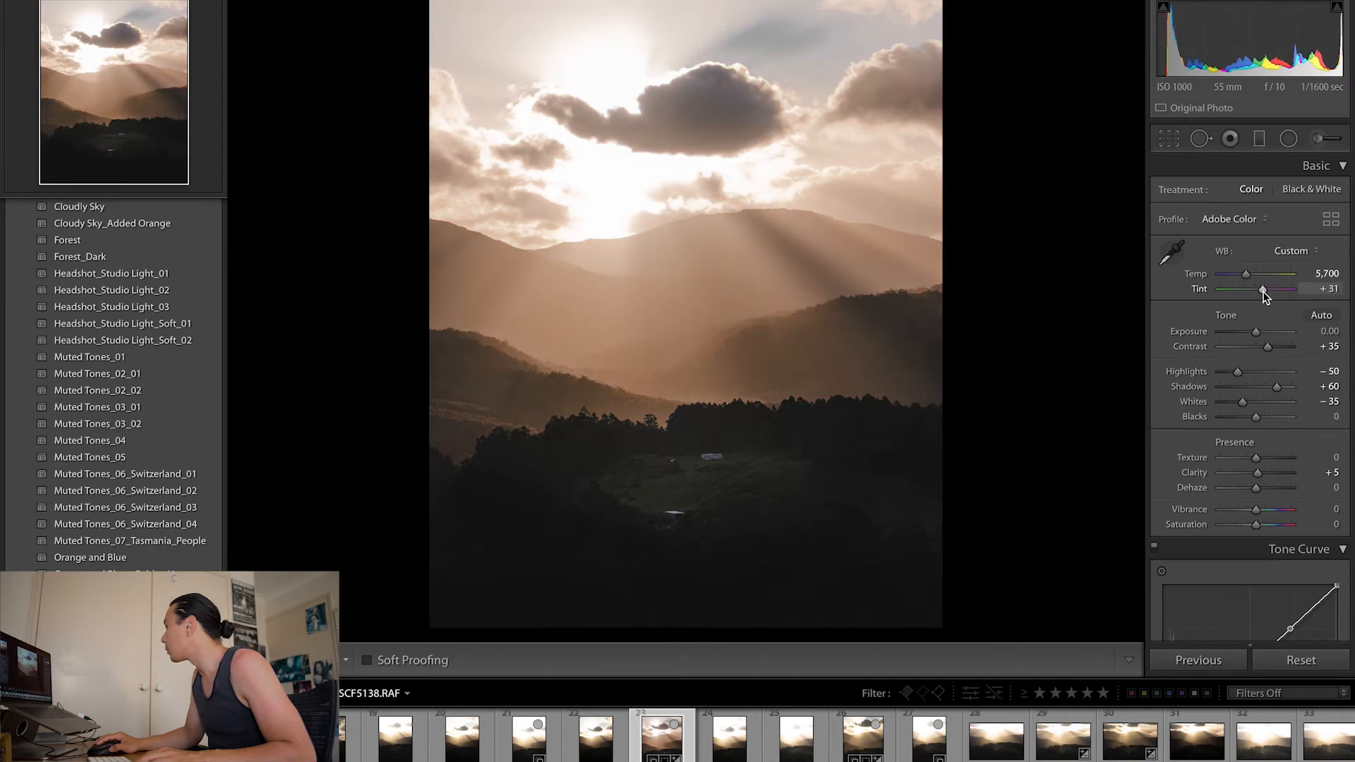
{"action": "left_click", "coordinate": [1326, 289]}
{"action": "type", "text": "32"}
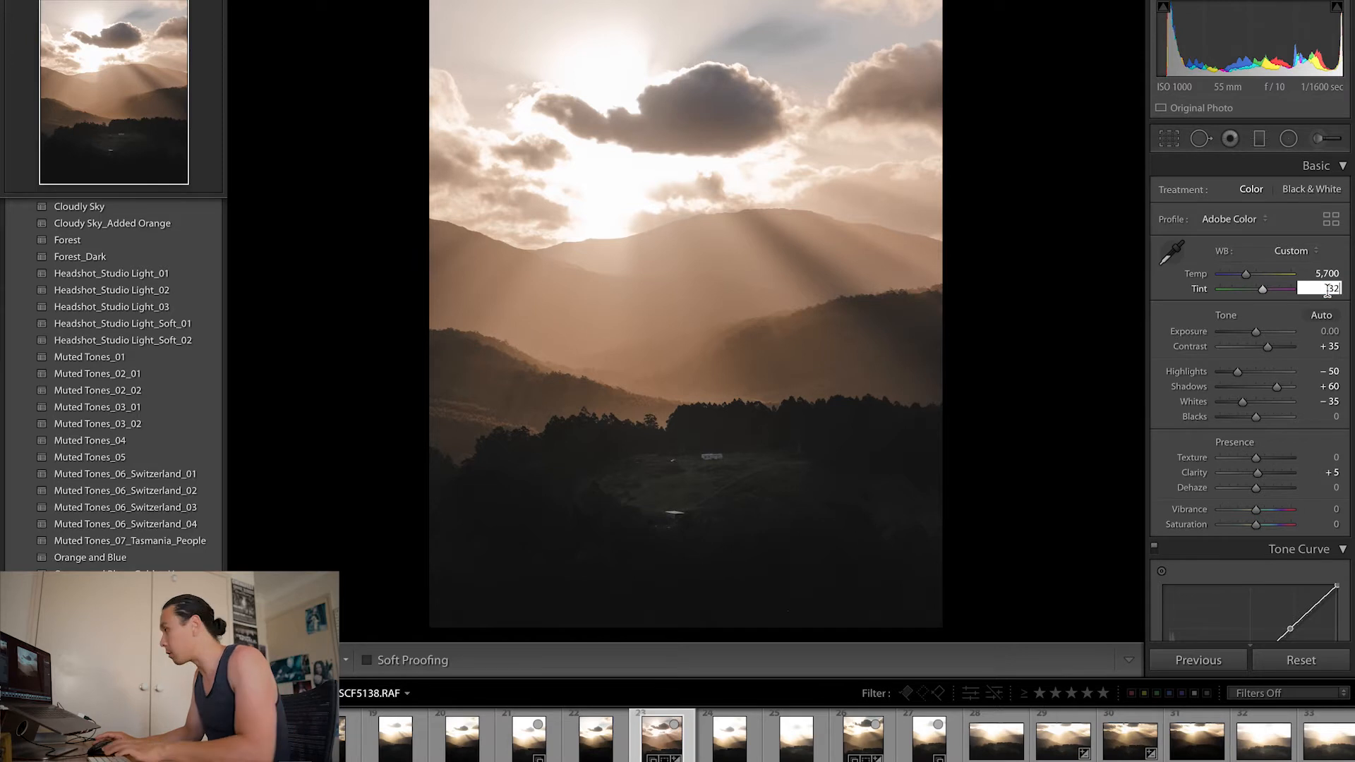
{"action": "key", "text": "Return"}
{"action": "left_click_drag", "start_coordinate": [1246, 274], "coordinate": [1249, 273]}
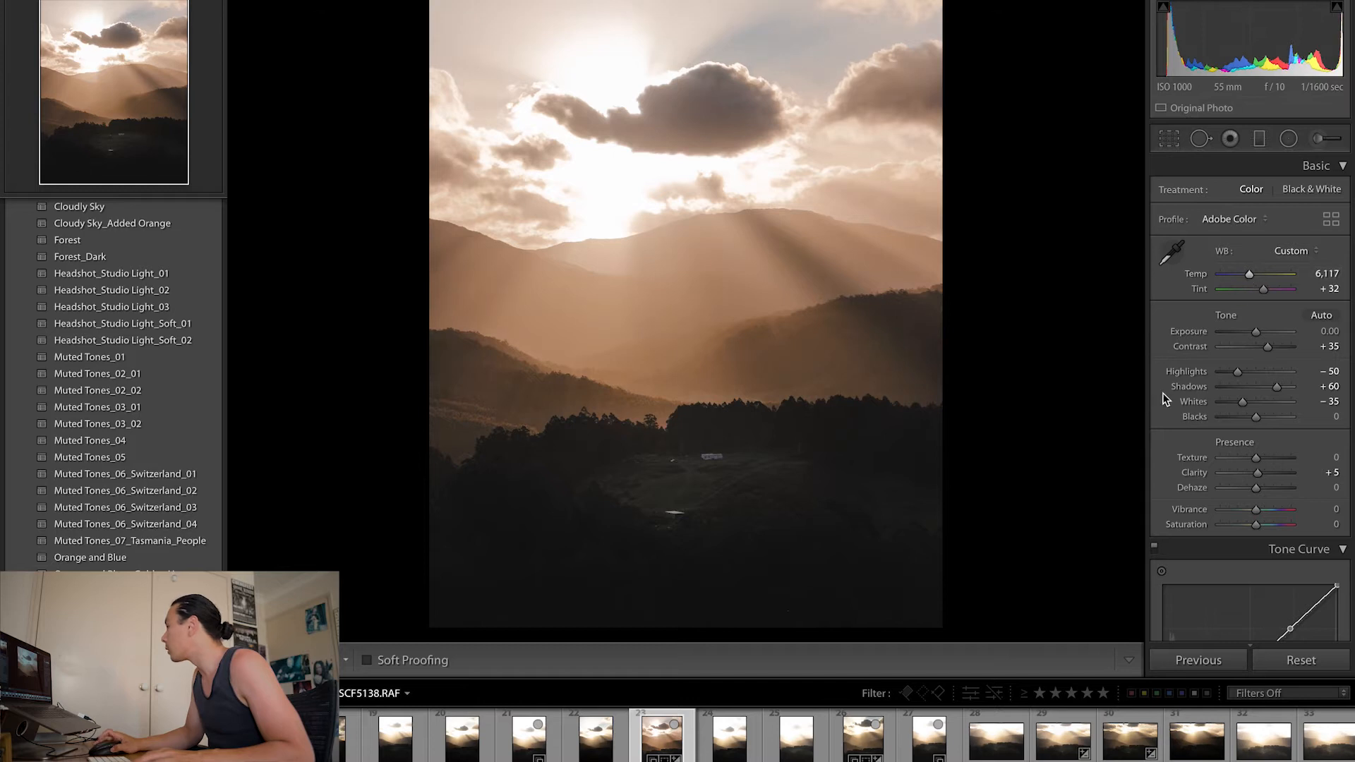
Collapse the Effects settings and set the sharpening masking to 20.
{"action": "scroll", "coordinate": [1163, 399], "scroll_direction": "down", "scroll_amount": 1}
{"action": "scroll", "coordinate": [1163, 392], "scroll_direction": "down", "scroll_amount": 10}
{"action": "scroll", "coordinate": [1179, 496], "scroll_direction": "down", "scroll_amount": 6}
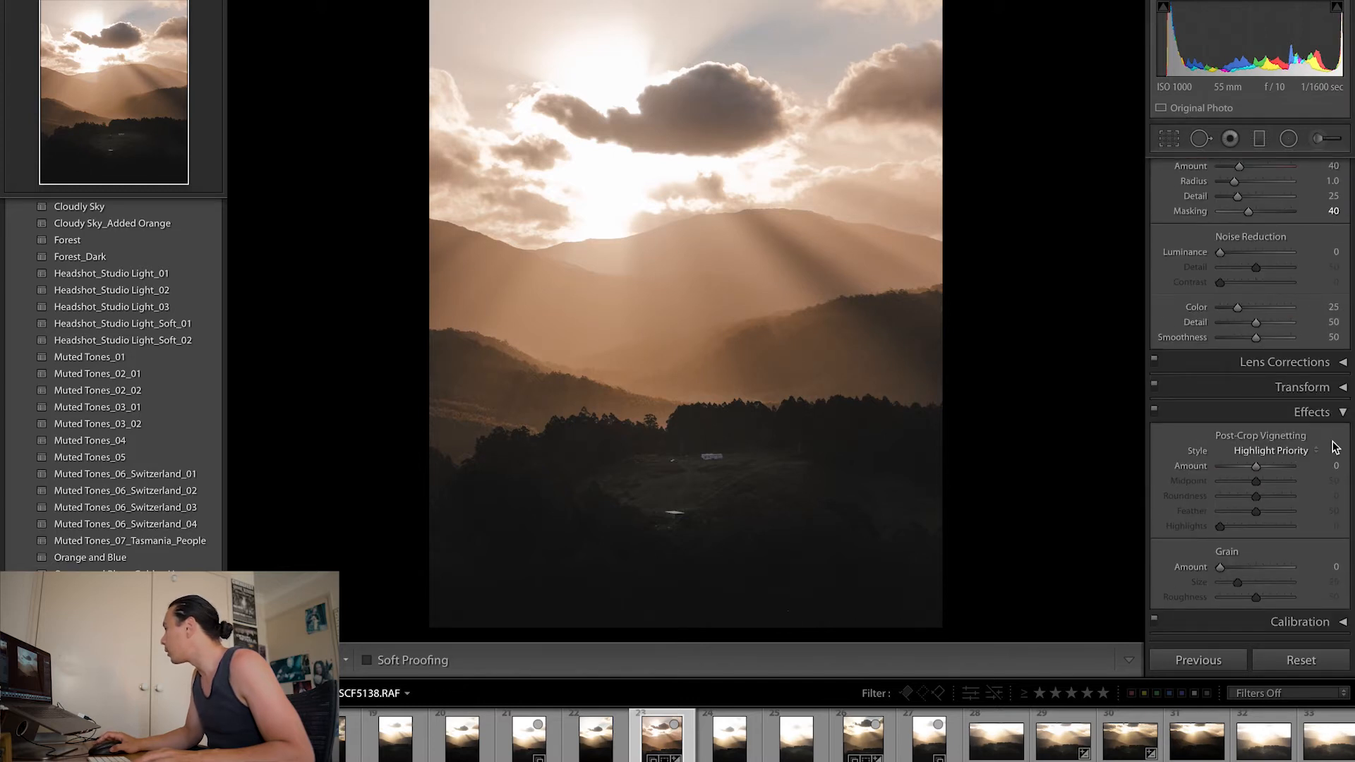
{"action": "left_click", "coordinate": [1340, 414]}
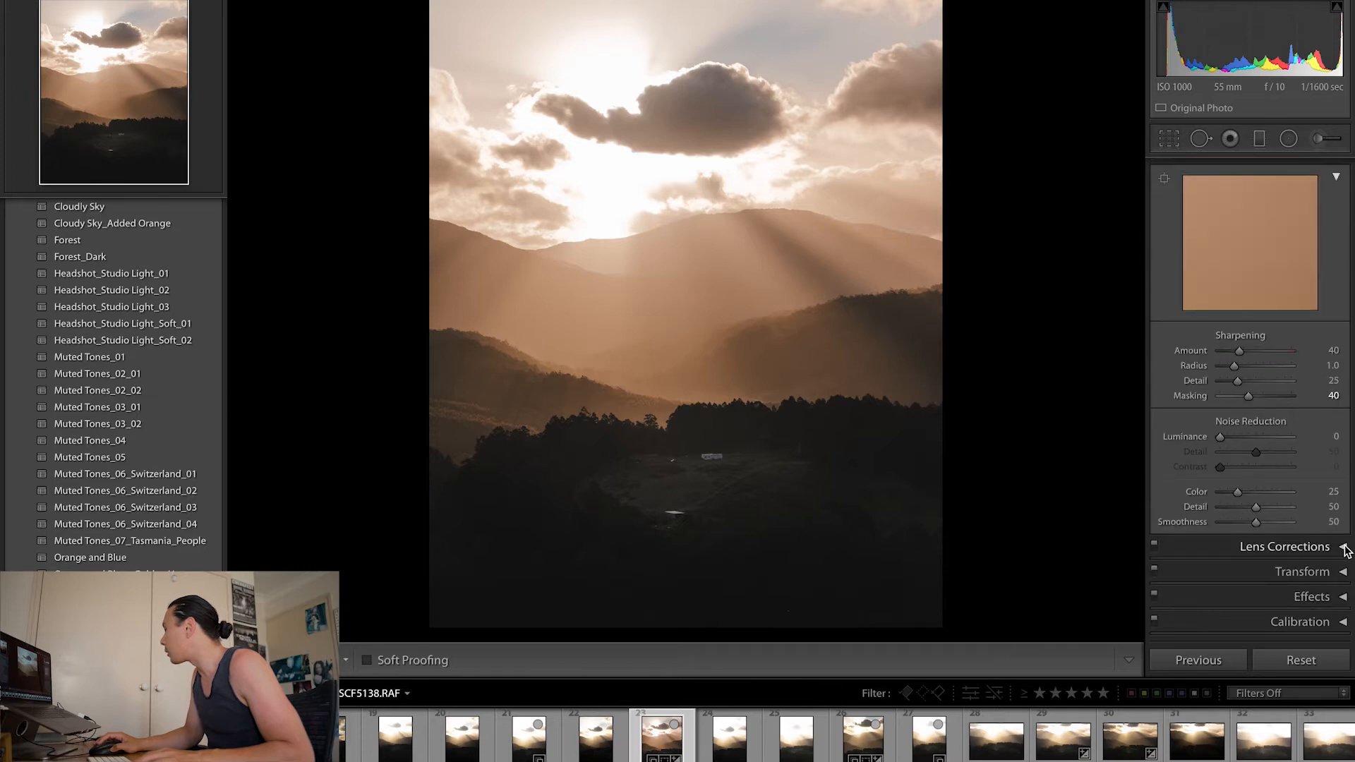
{"action": "left_click", "coordinate": [1344, 548]}
{"action": "left_click", "coordinate": [1345, 367]}
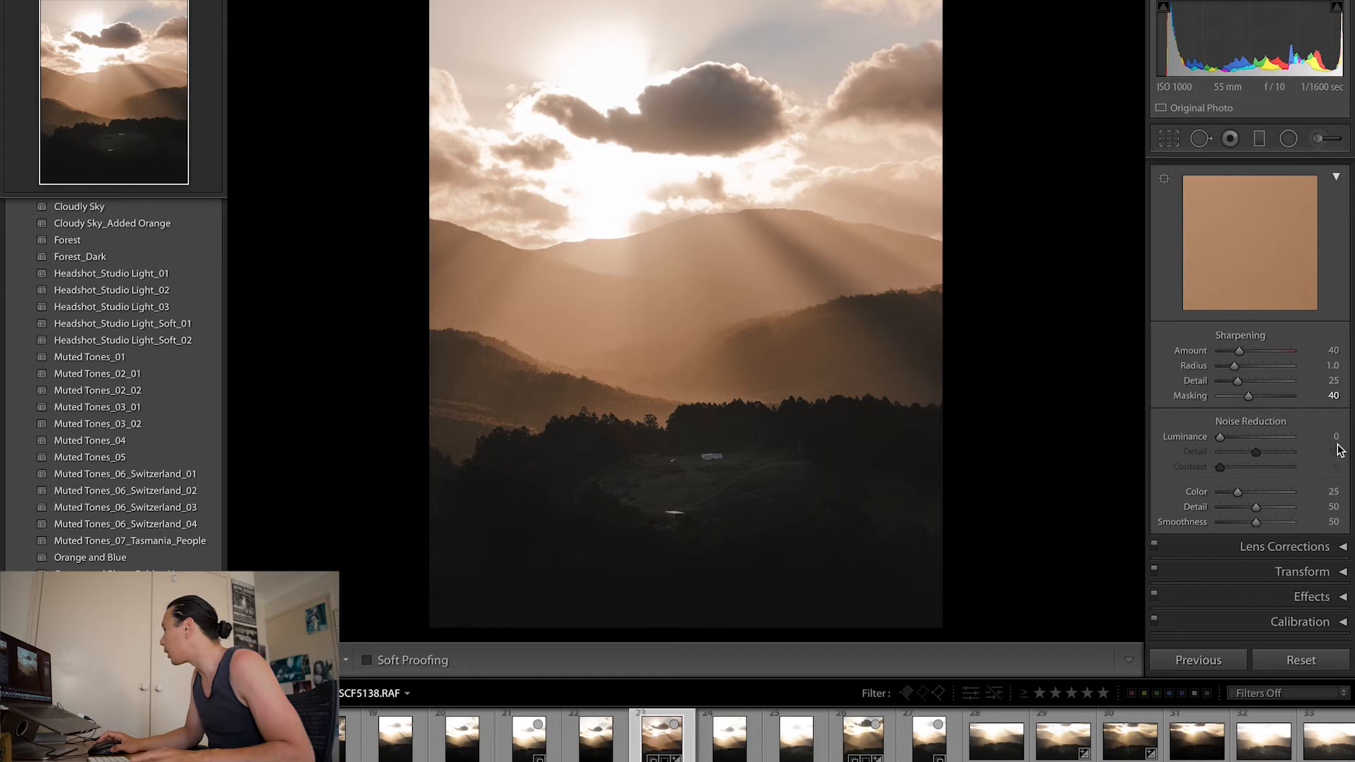
{"action": "left_click", "coordinate": [1333, 396]}
{"action": "type", "text": "20"}
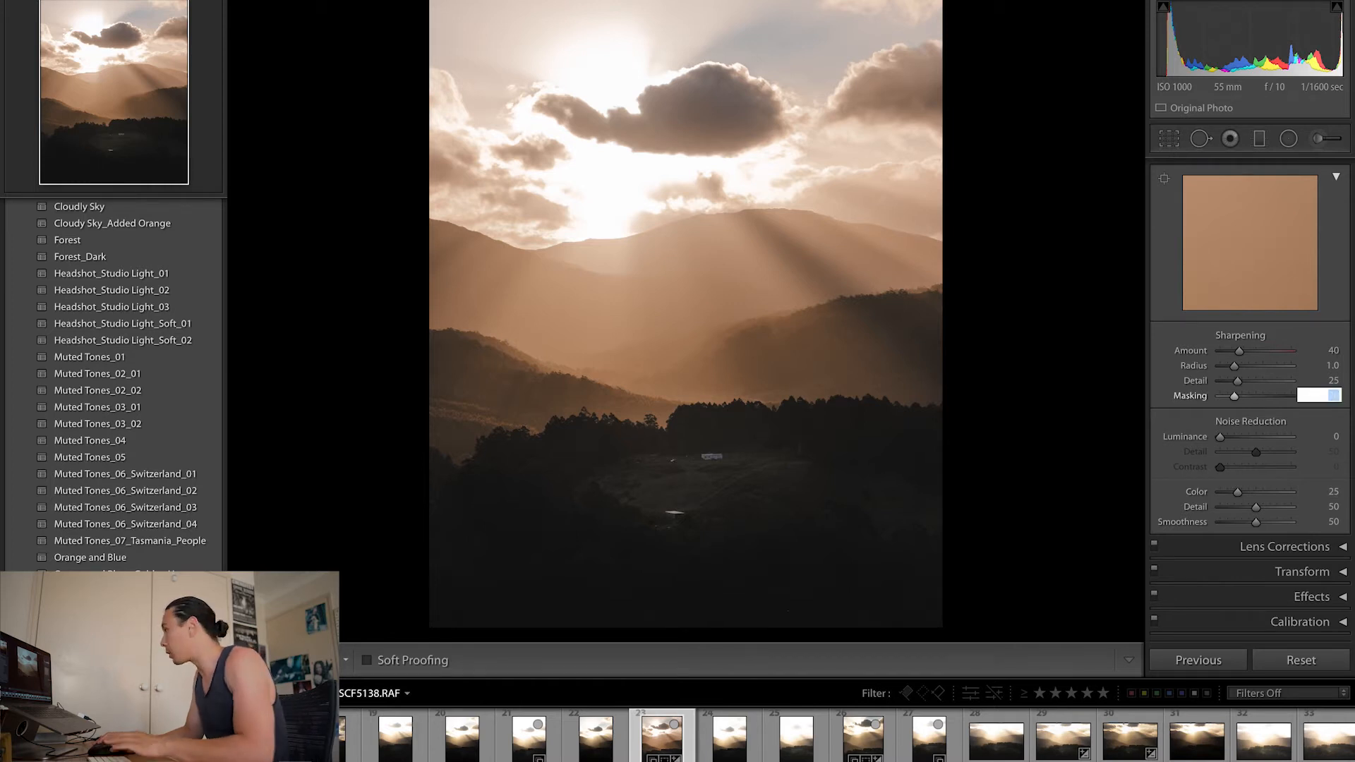
Compare the photo with split toning switched off and on, leaving it enabled.
{"action": "scroll", "coordinate": [1296, 428], "scroll_direction": "up", "scroll_amount": 5}
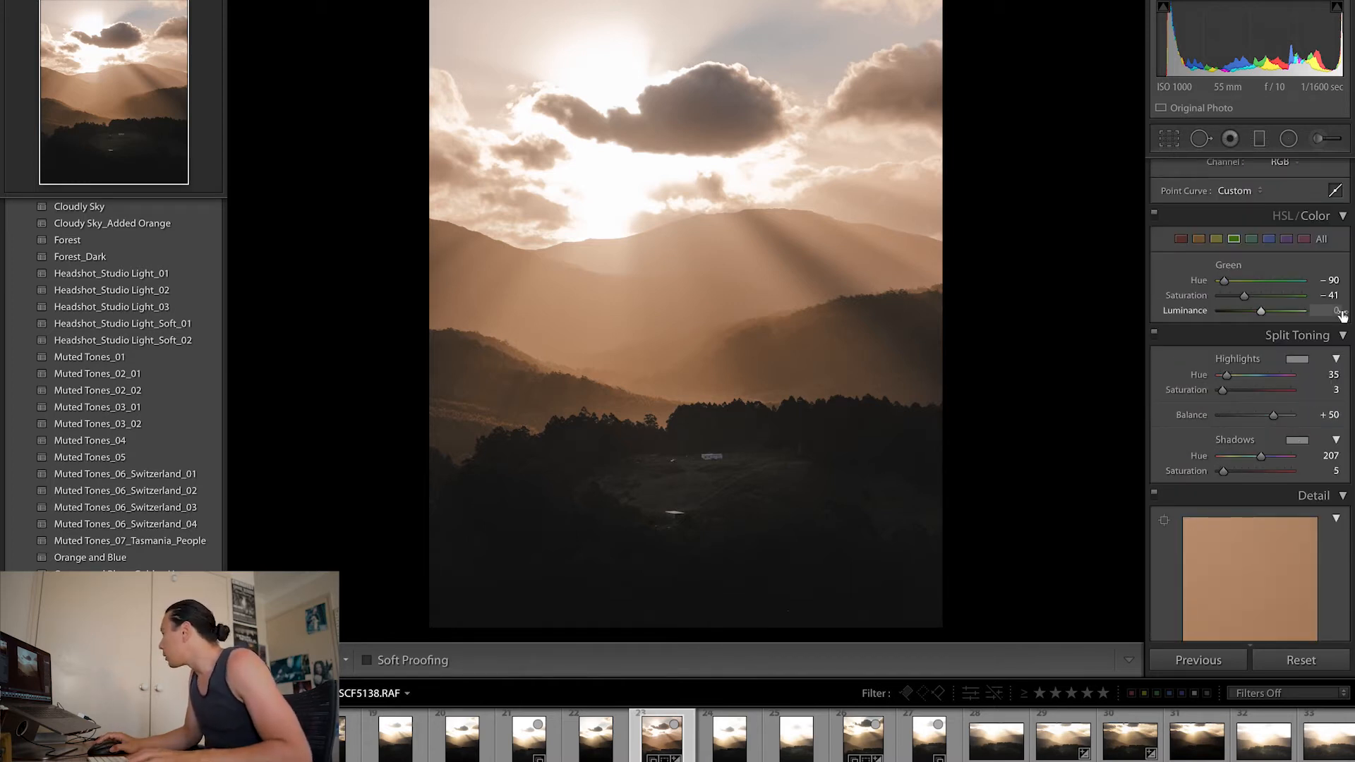
{"action": "left_click", "coordinate": [1155, 333]}
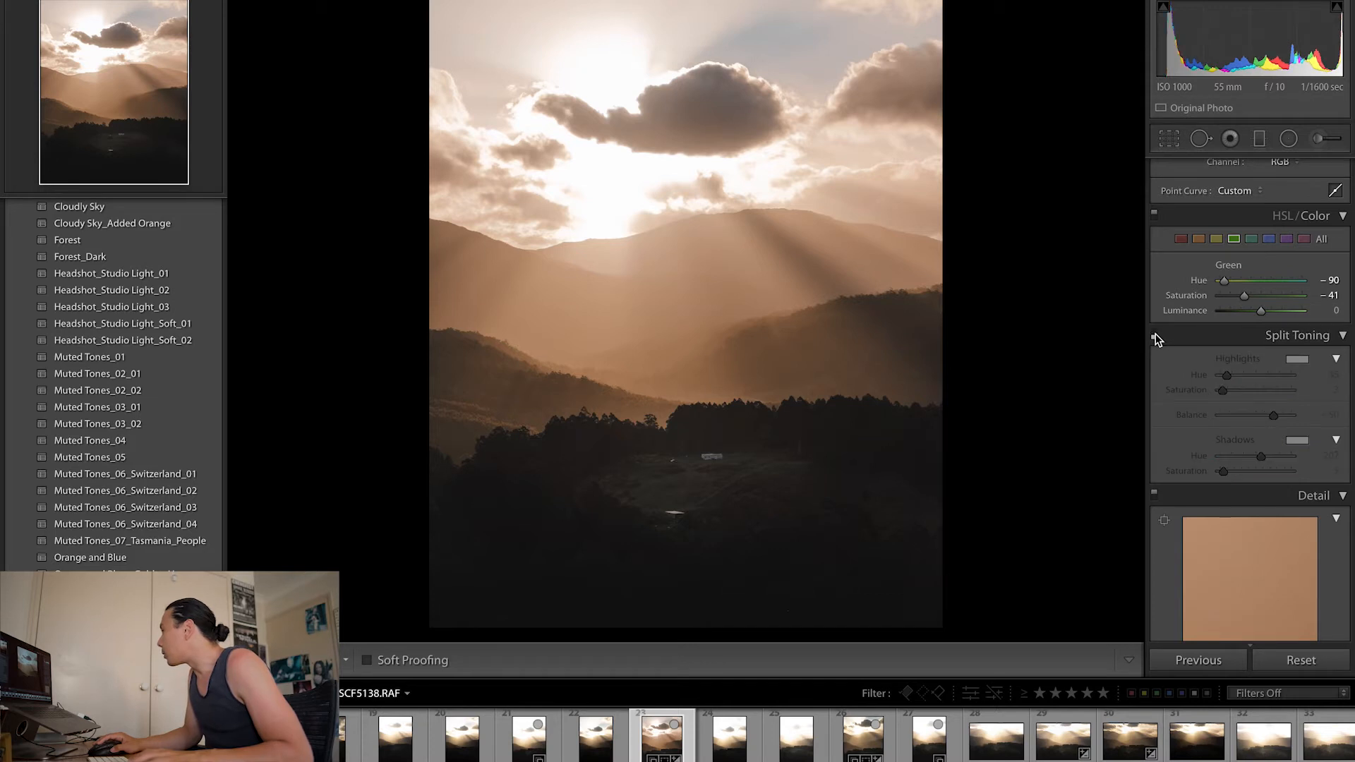
{"action": "left_click", "coordinate": [1156, 335]}
{"action": "left_click", "coordinate": [1156, 335]}
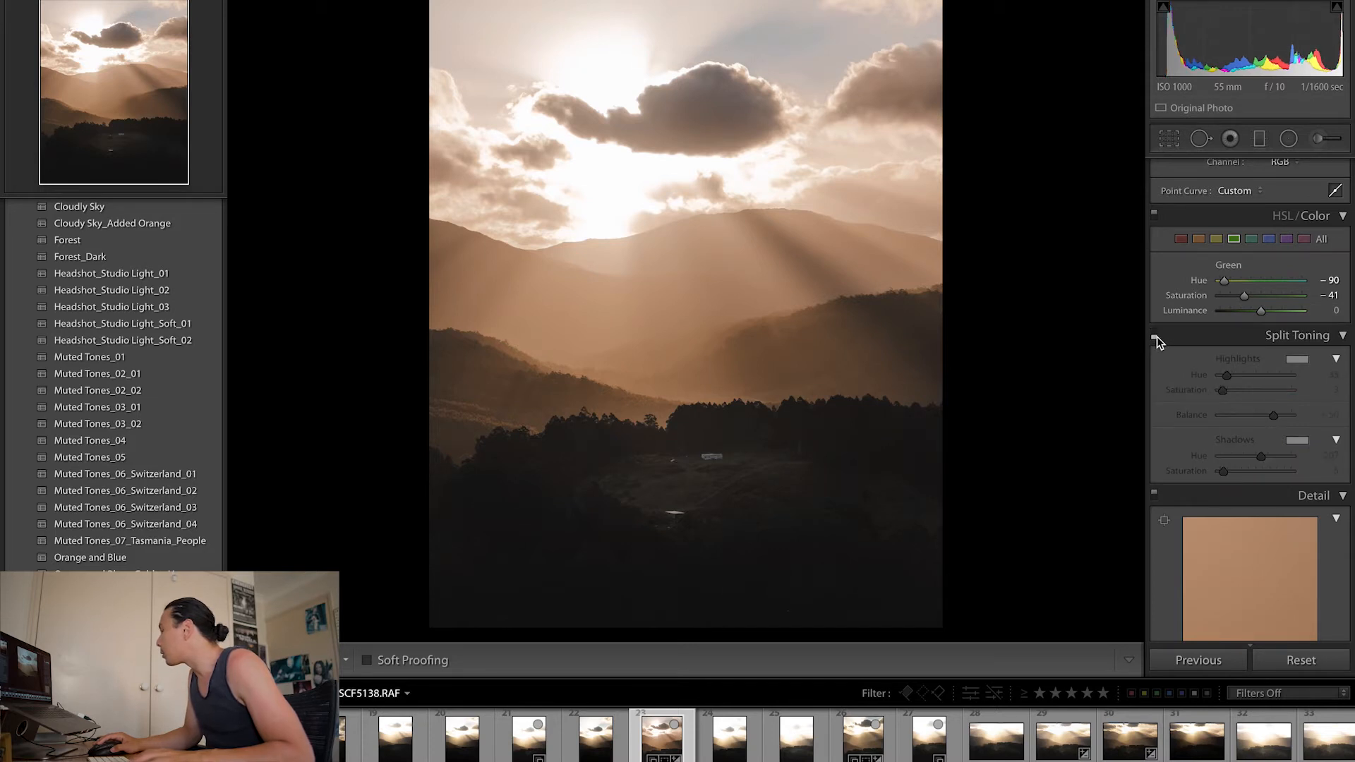
{"action": "left_click", "coordinate": [1156, 336]}
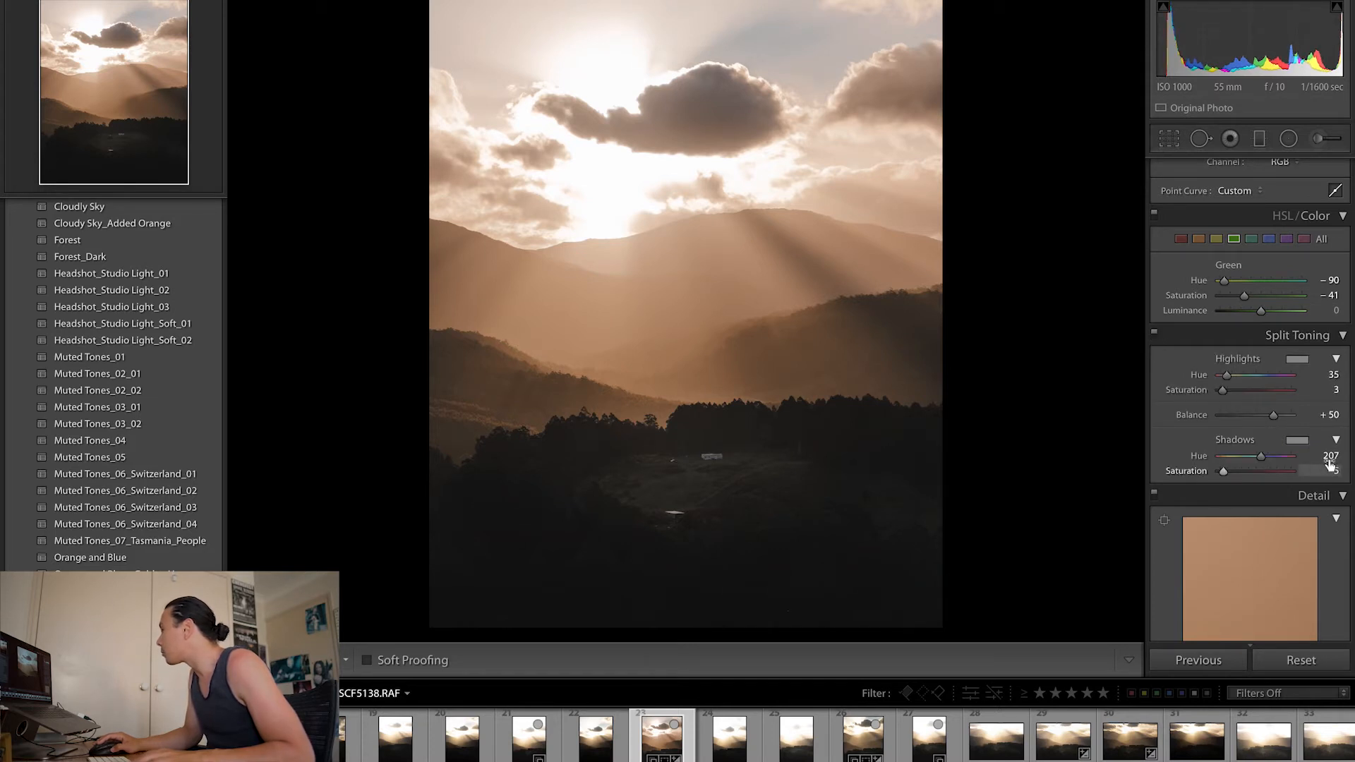
Set the split toning highlights saturation to 0 and the shadows saturation to 7.
{"action": "left_click", "coordinate": [1334, 389]}
{"action": "type", "text": "0"}
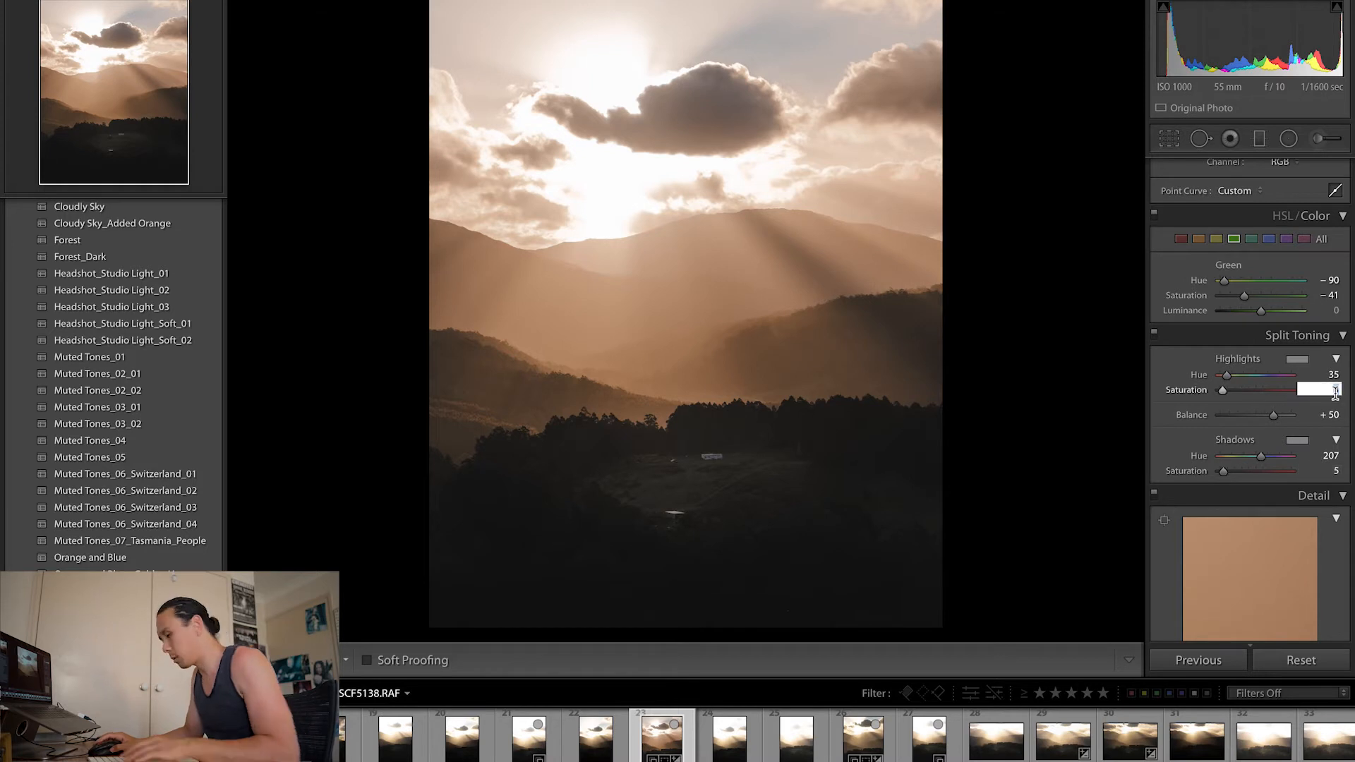
{"action": "key", "text": "Return"}
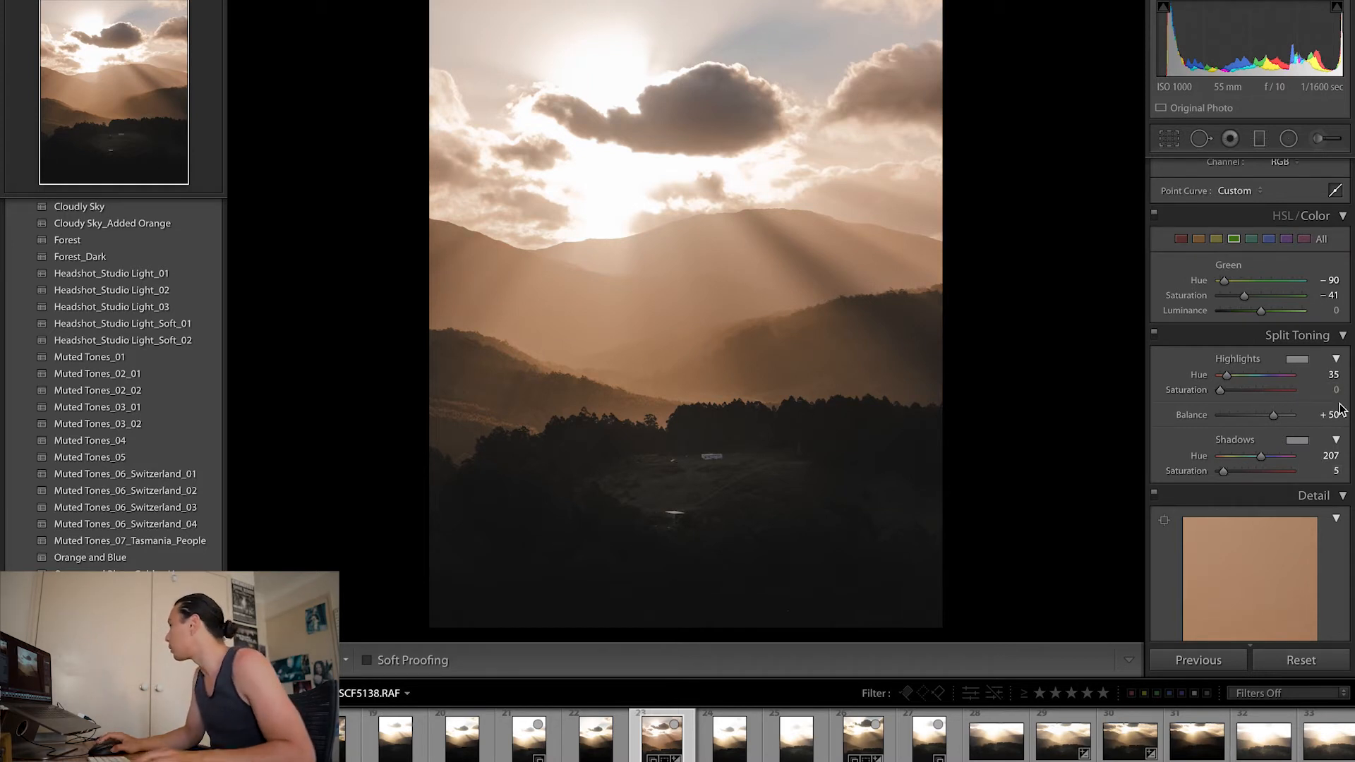
{"action": "left_click", "coordinate": [1336, 471]}
{"action": "type", "text": "8"}
{"action": "key", "text": "Return"}
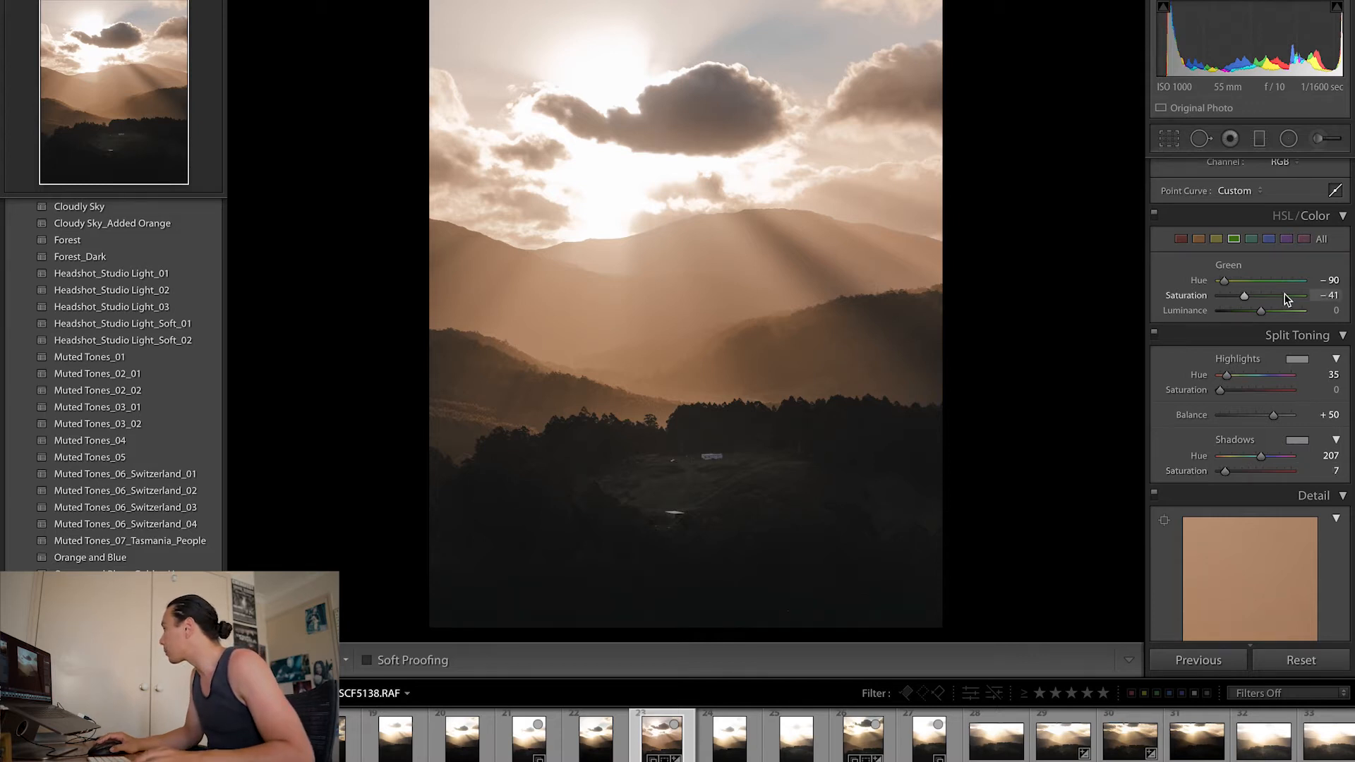
Raise the aqua saturation to +45 and compare the photo before and after the edits side by side.
{"action": "left_click_drag", "start_coordinate": [1225, 281], "coordinate": [1280, 289]}
{"action": "left_click", "coordinate": [1251, 237]}
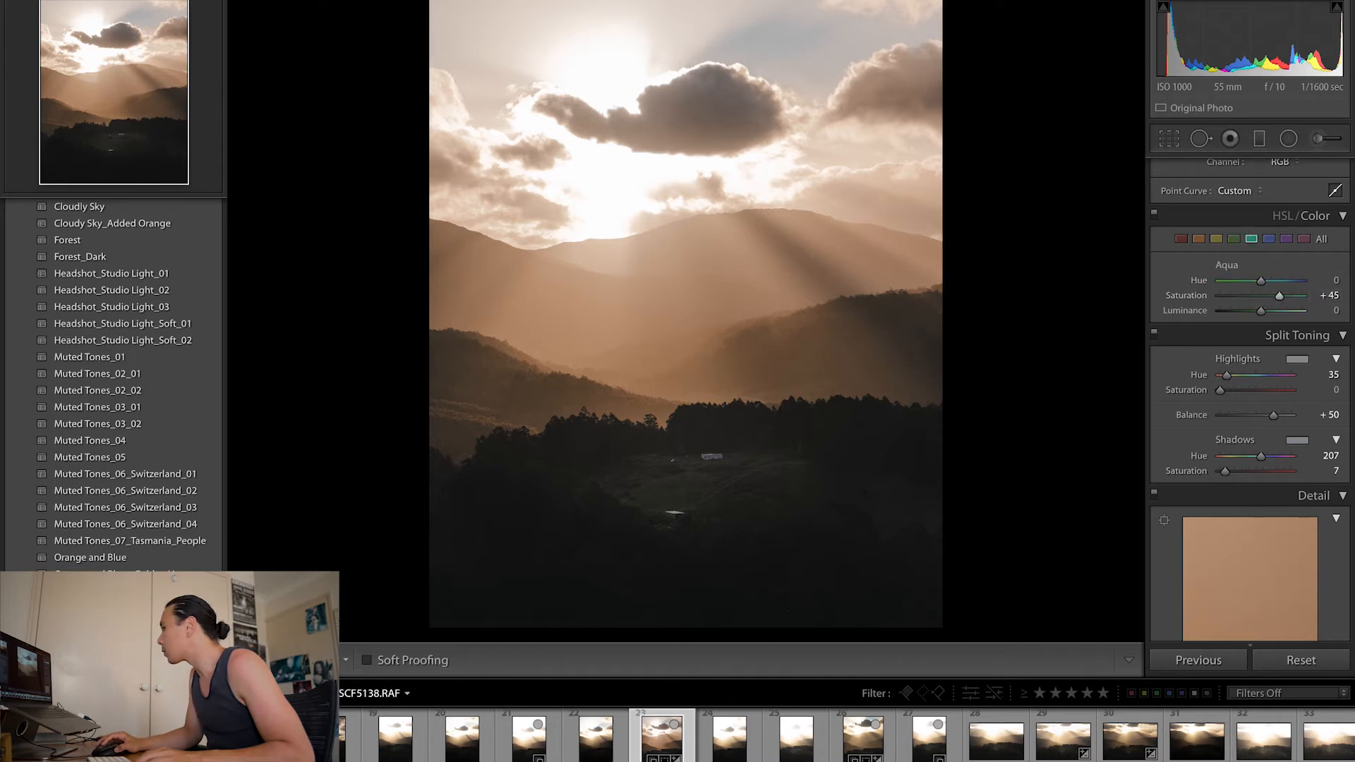
{"action": "key", "text": "y"}
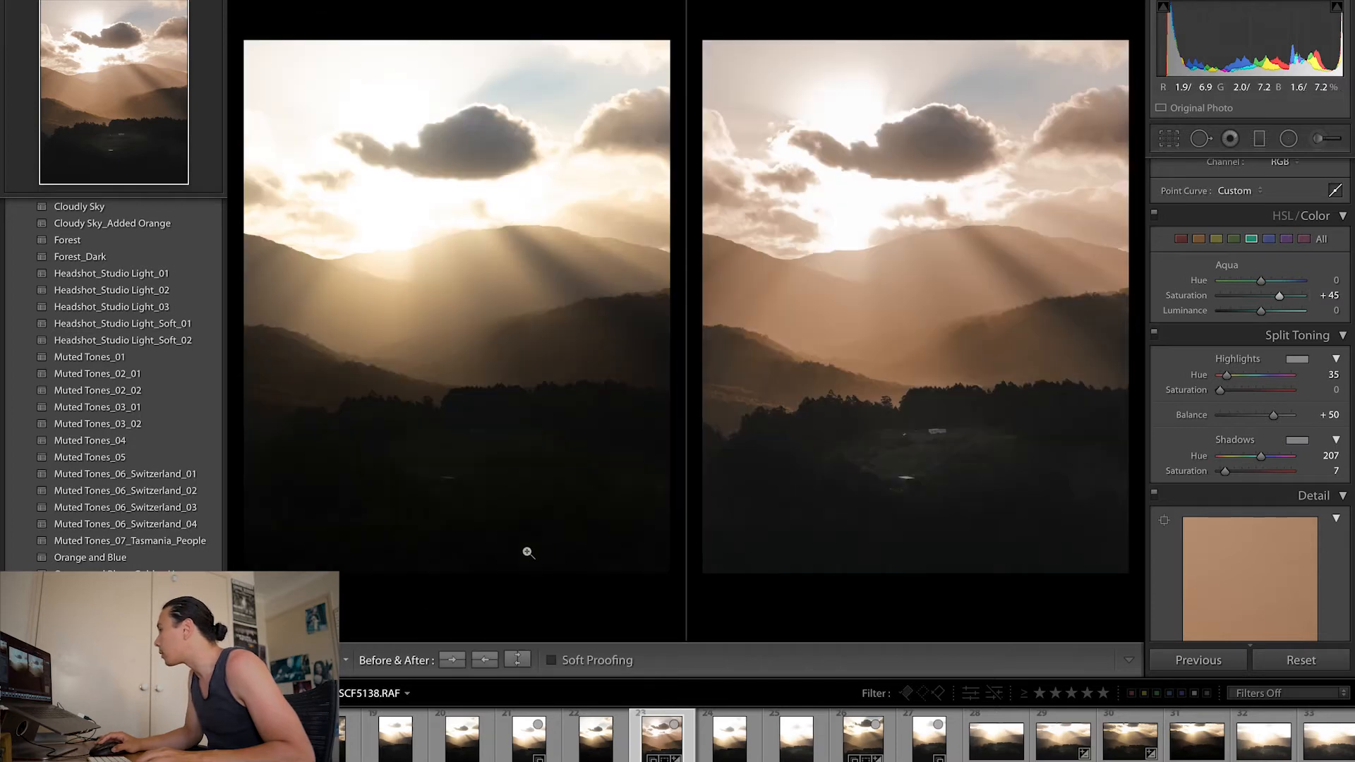
{"action": "key", "text": "y"}
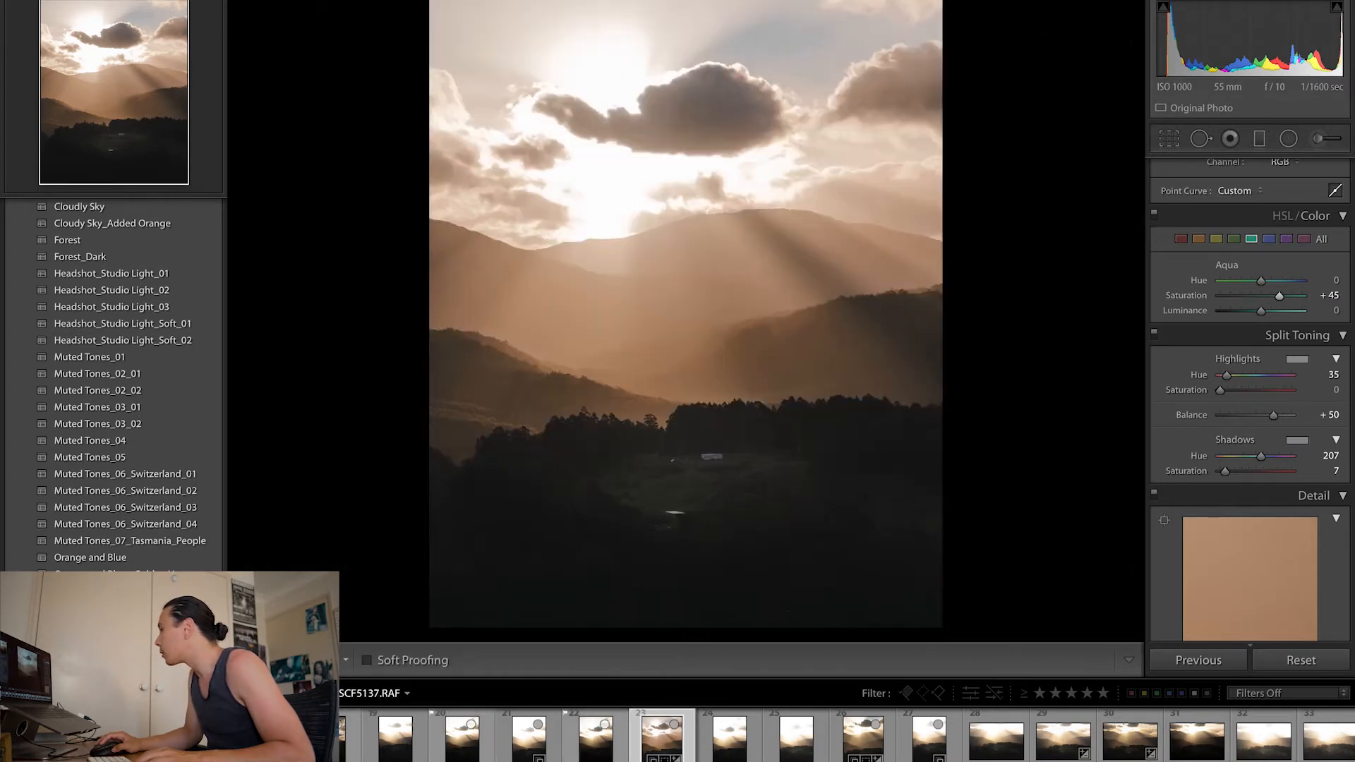
Switch to the preceding photo SCF5137.RAF, reset its settings and raise its Shadows to +54.
{"action": "left_click", "coordinate": [597, 754]}
{"action": "key", "text": "ctrl+shift+r"}
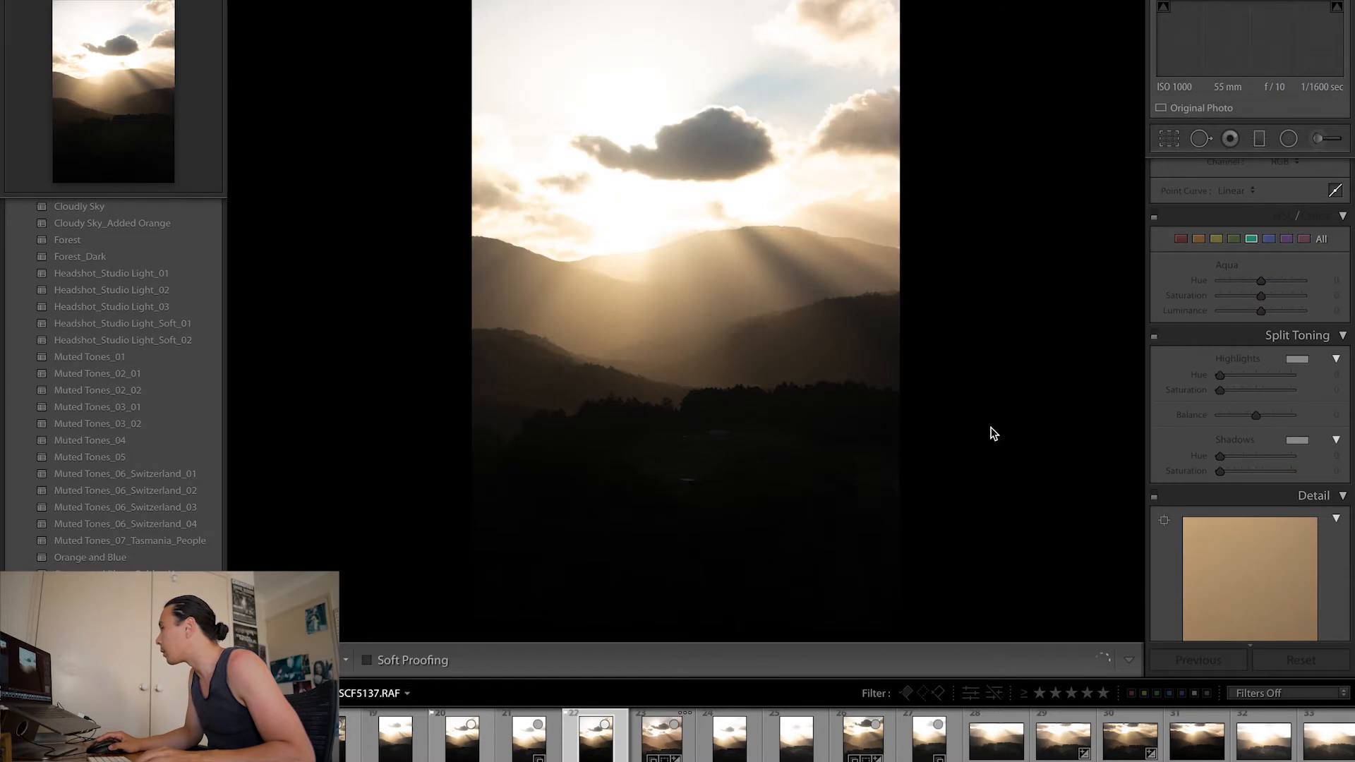
{"action": "scroll", "coordinate": [1301, 388], "scroll_direction": "up", "scroll_amount": 10}
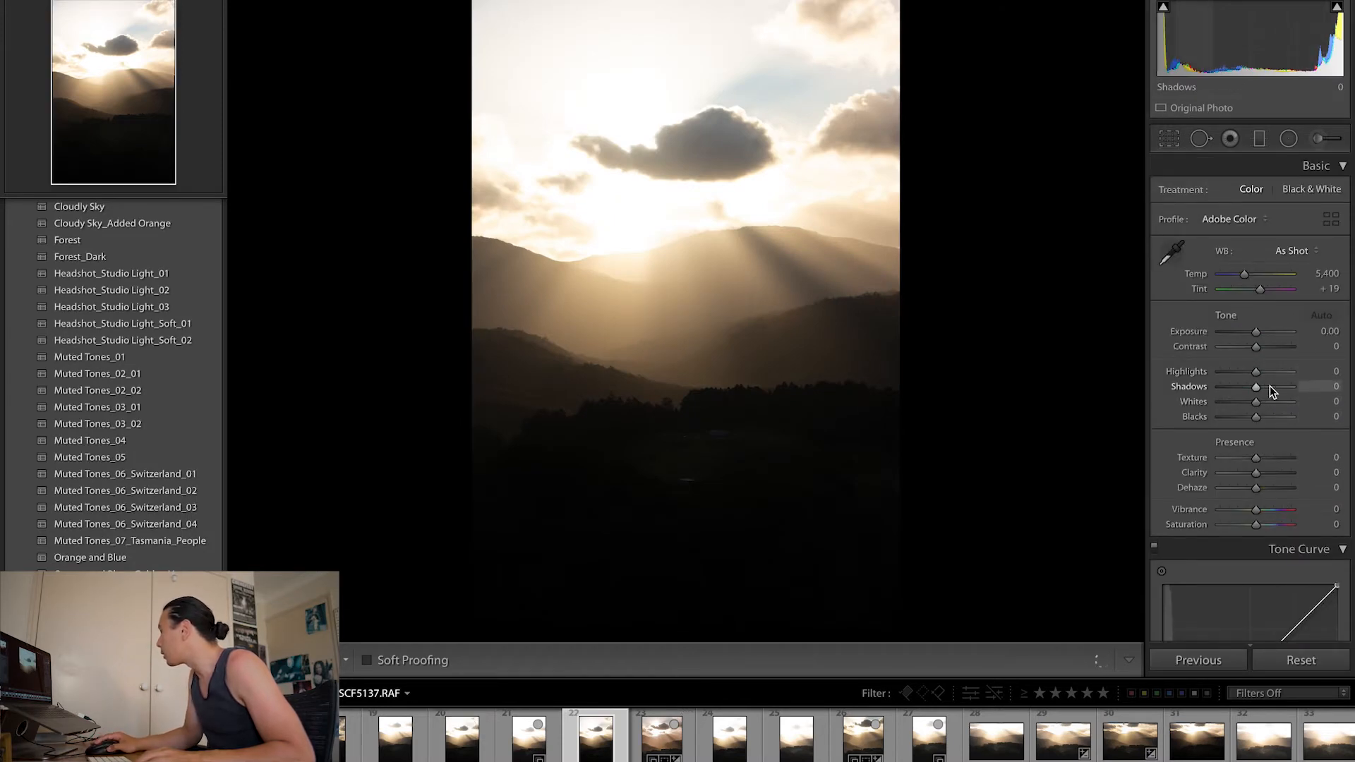
{"action": "mouse_move", "coordinate": [1269, 387]}
{"action": "left_mouse_down"}
{"action": "mouse_move", "coordinate": [1301, 387]}
{"action": "mouse_move", "coordinate": [1278, 388]}
{"action": "left_mouse_up"}
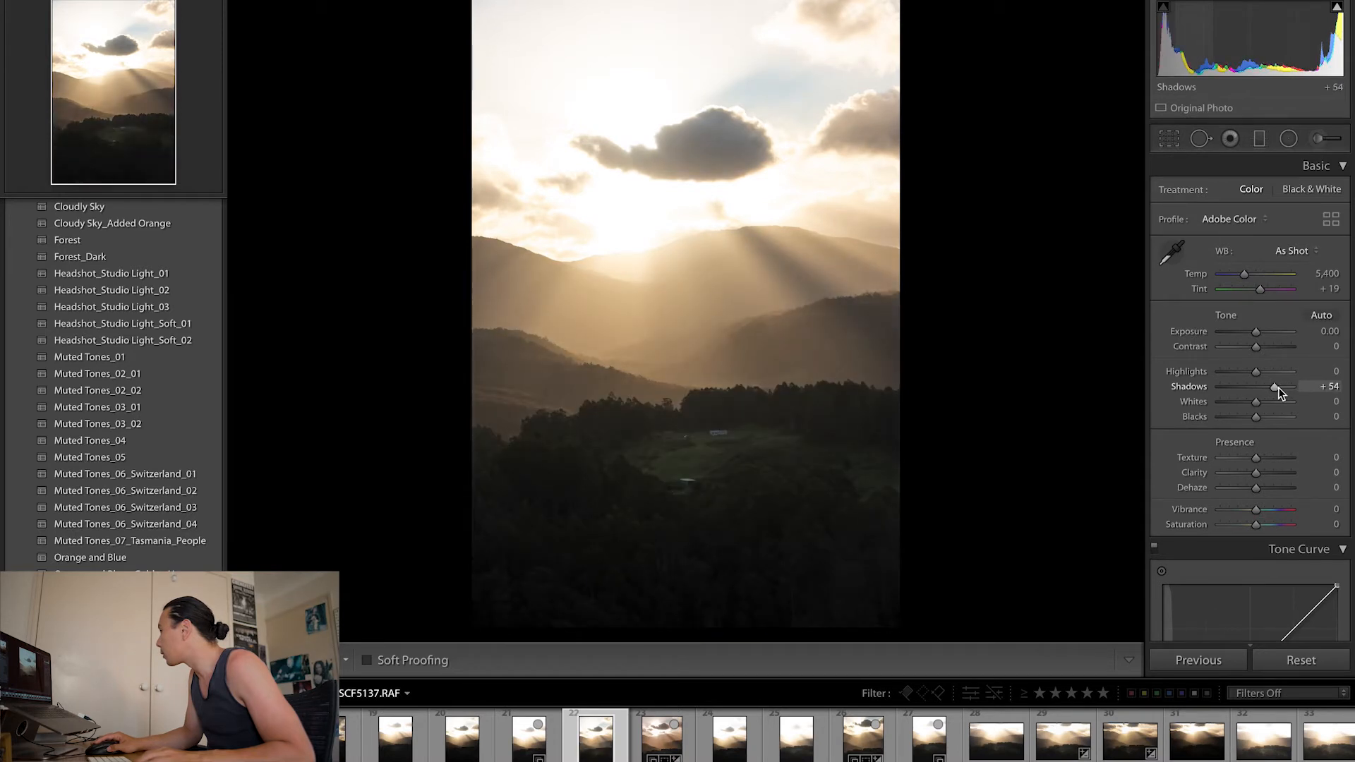
Return to the edited photo SCF5138.RAF and shift its yellow hue to -16 and yellow saturation to -5.
{"action": "left_click", "coordinate": [652, 734]}
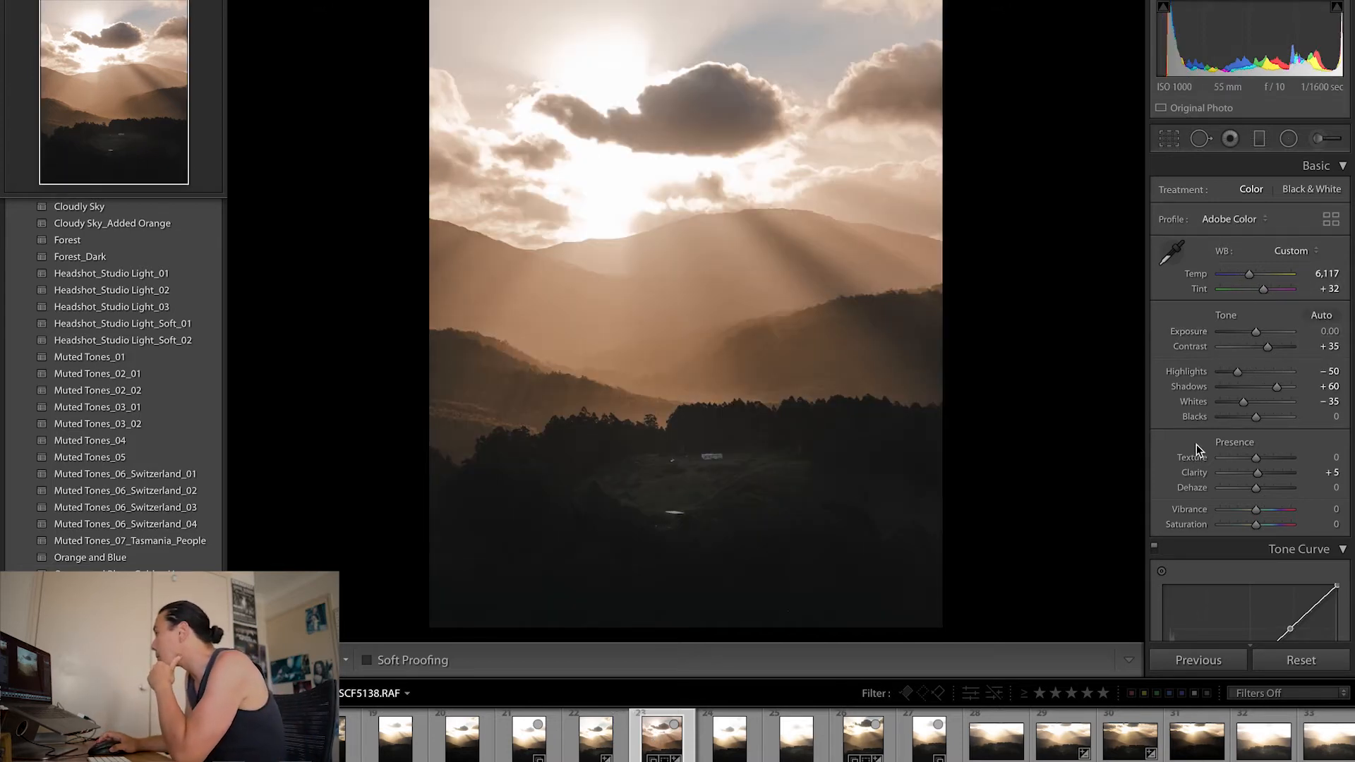
{"action": "scroll", "coordinate": [1196, 445], "scroll_direction": "down", "scroll_amount": 3}
{"action": "scroll", "coordinate": [1196, 445], "scroll_direction": "down", "scroll_amount": 3}
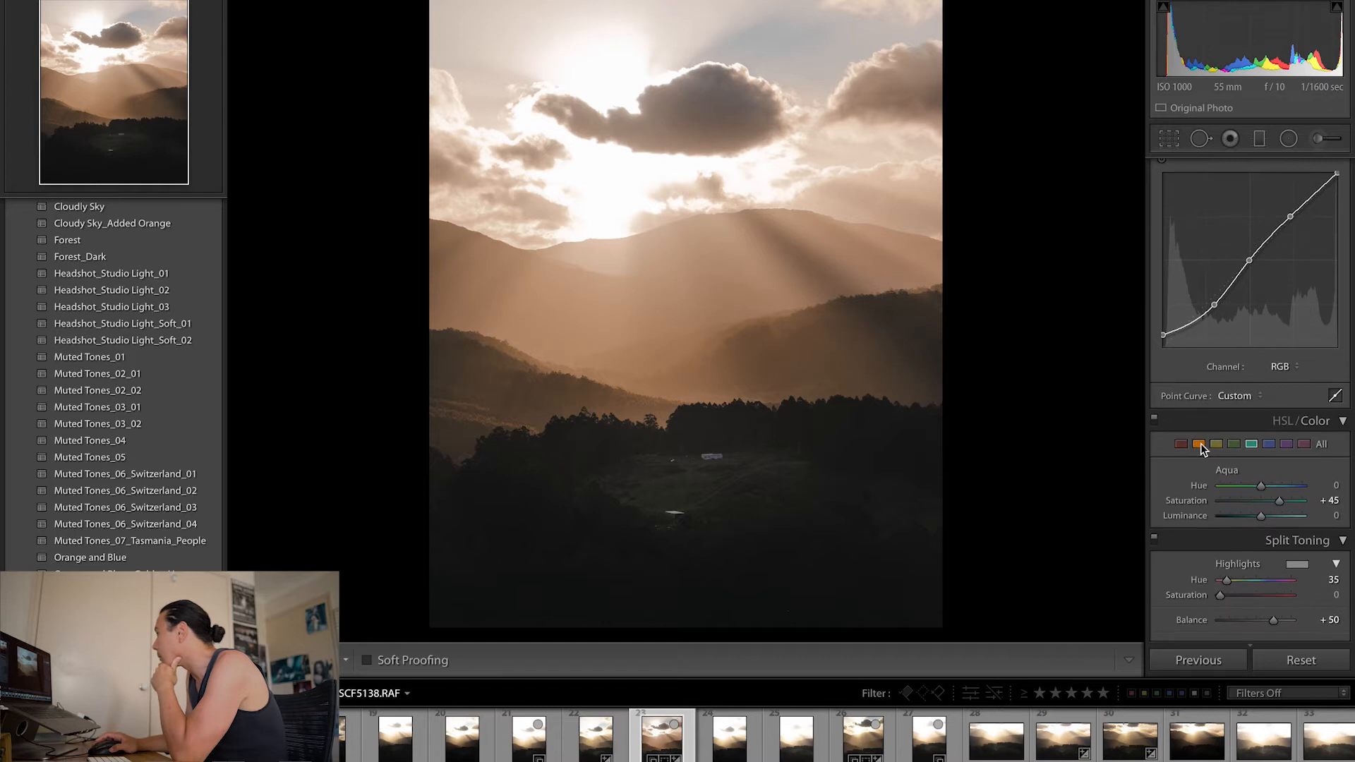
{"action": "left_click", "coordinate": [1213, 445]}
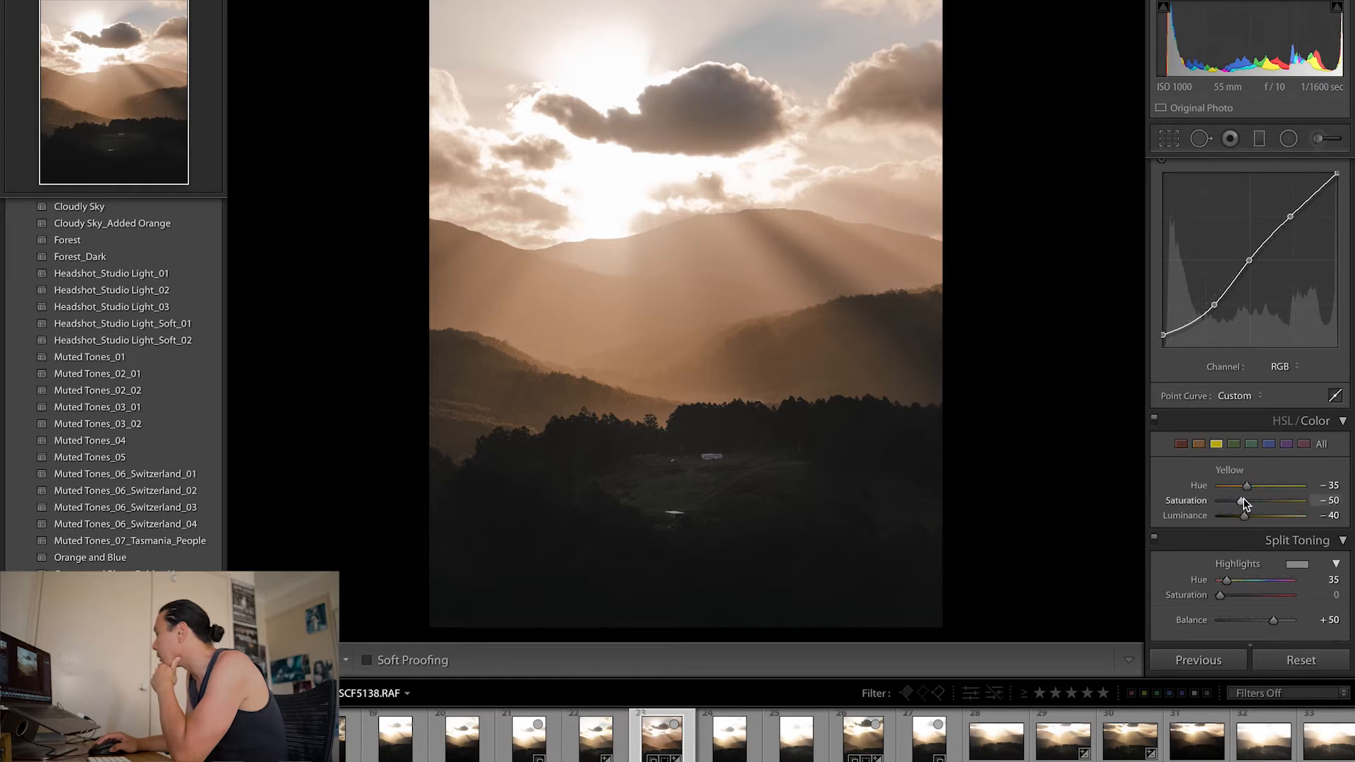
{"action": "left_click_drag", "start_coordinate": [1246, 485], "coordinate": [1264, 500]}
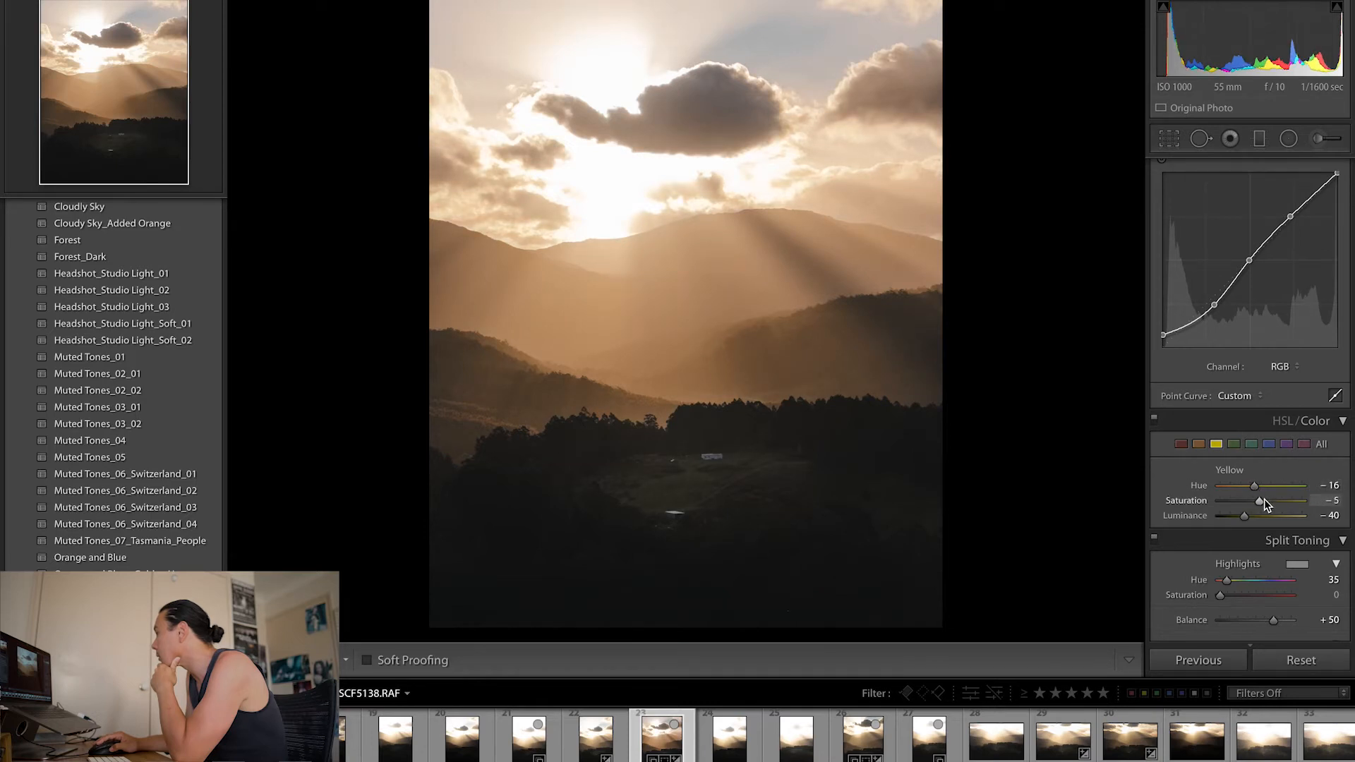
Set the yellow saturation to 0 and the yellow hue to -15.
{"action": "left_click", "coordinate": [1335, 501]}
{"action": "type", "text": "0"}
{"action": "key", "text": "Return"}
{"action": "left_click", "coordinate": [1331, 486]}
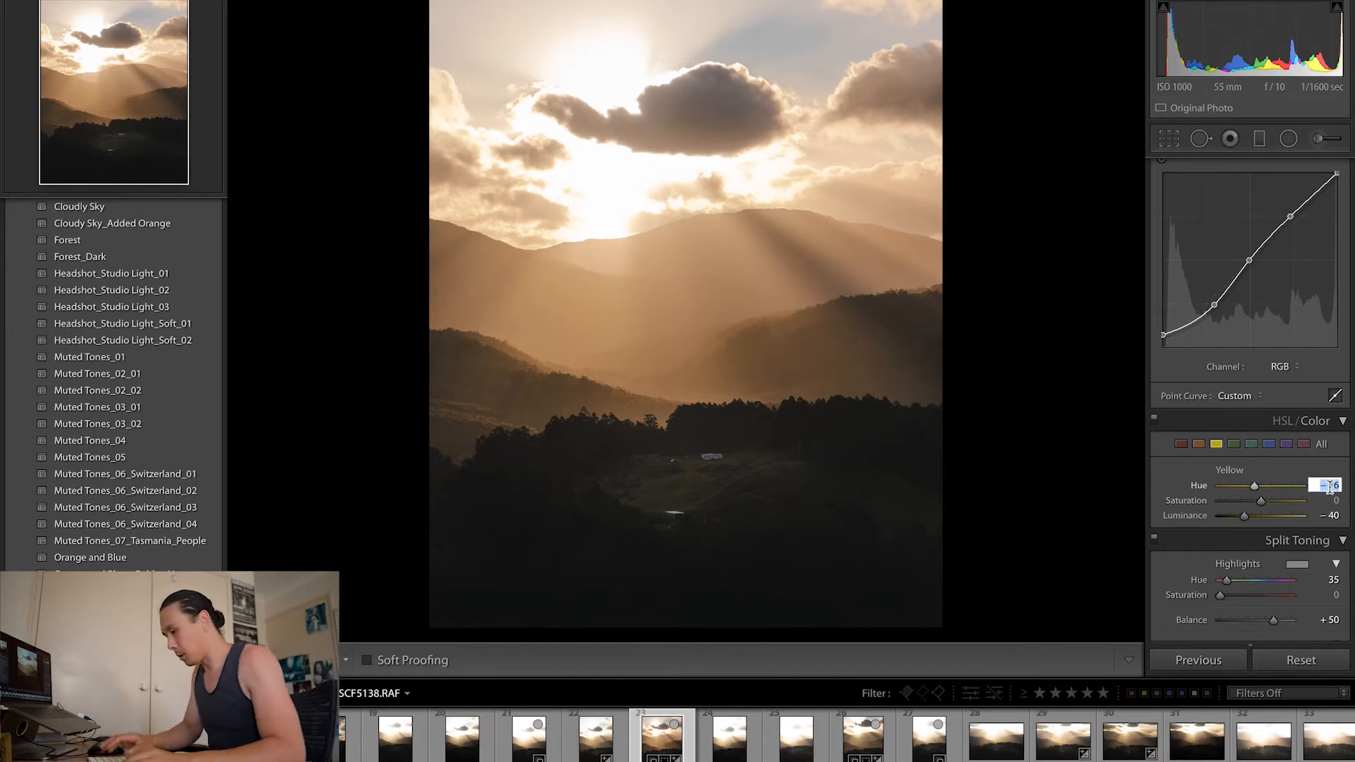
{"action": "type", "text": "-15"}
{"action": "key", "text": "Return"}
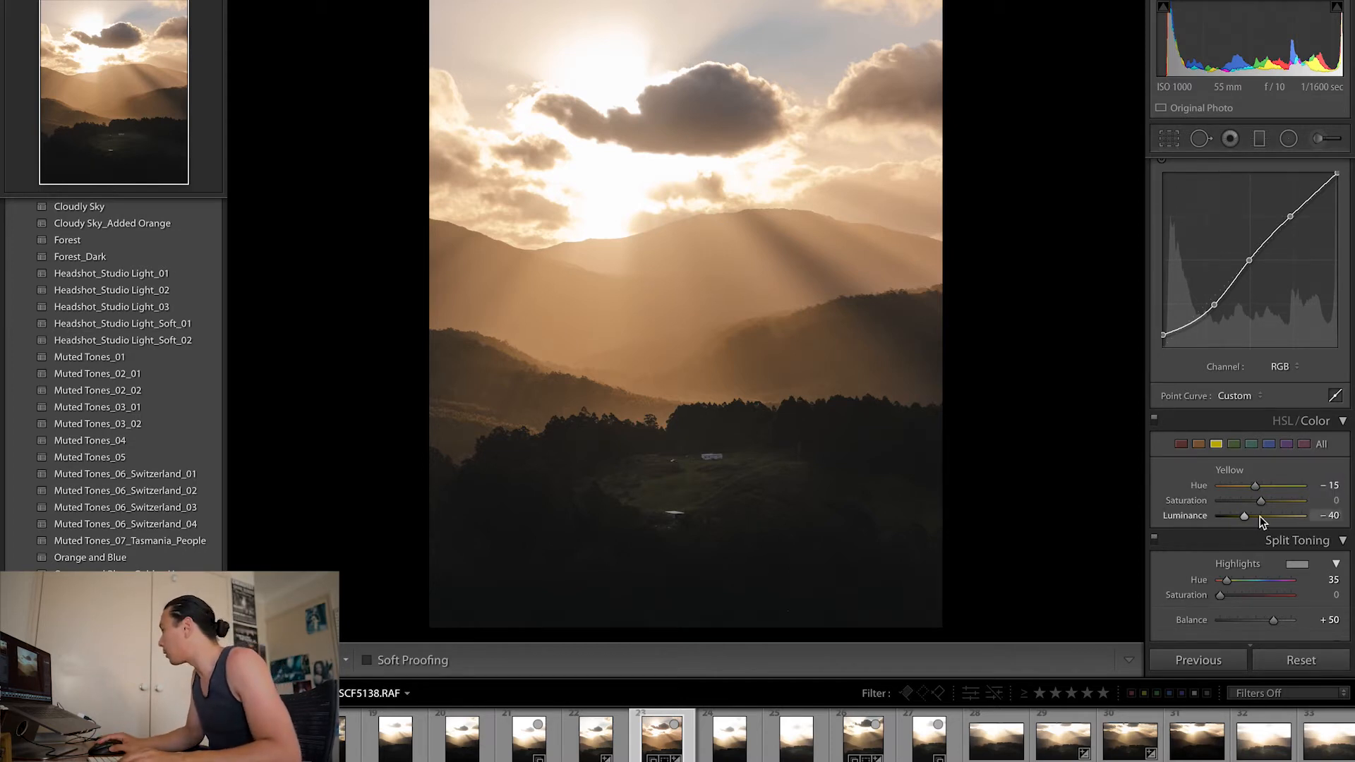
Set the yellow luminance to 0 and raise the yellow saturation to +15.
{"action": "left_click_drag", "start_coordinate": [1261, 521], "coordinate": [1263, 515]}
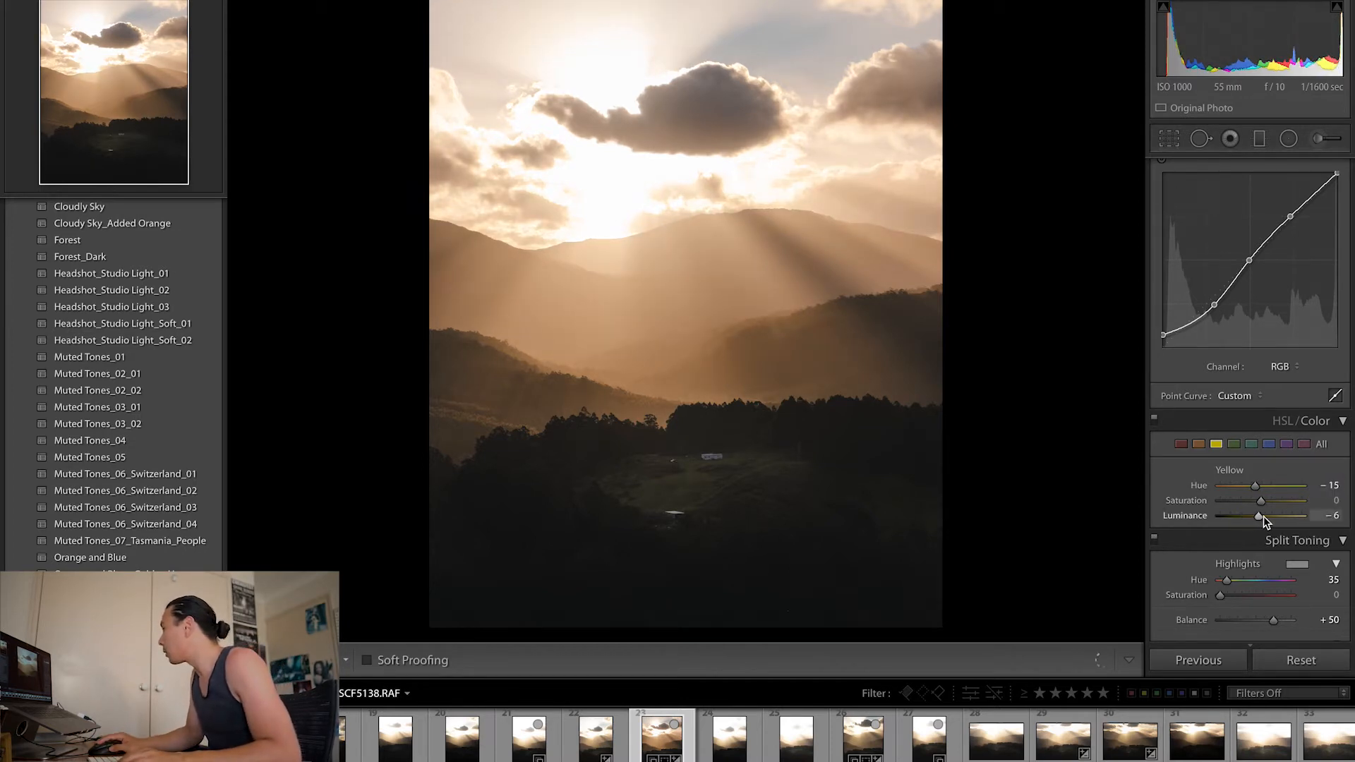
{"action": "left_click", "coordinate": [1332, 516]}
{"action": "type", "text": "0"}
{"action": "key", "text": "Return"}
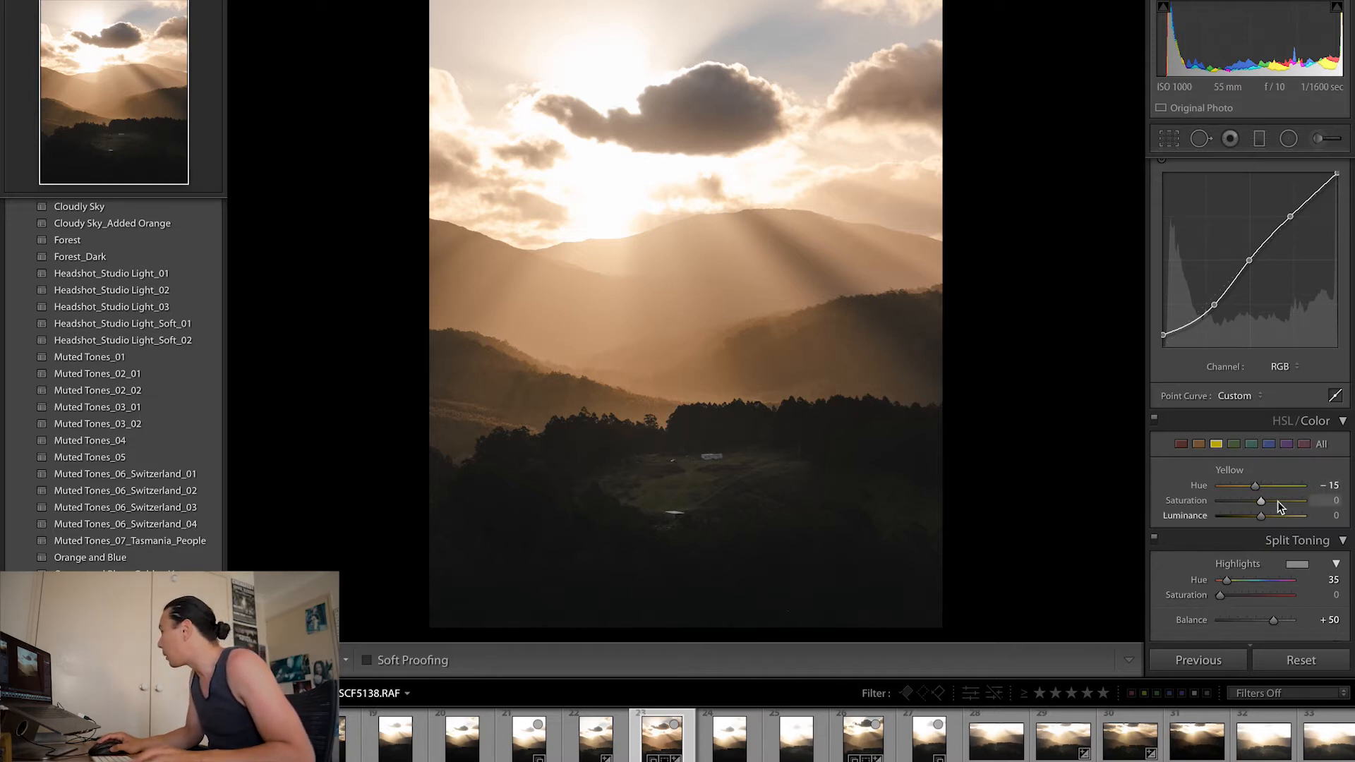
{"action": "left_click_drag", "start_coordinate": [1267, 502], "coordinate": [1274, 502]}
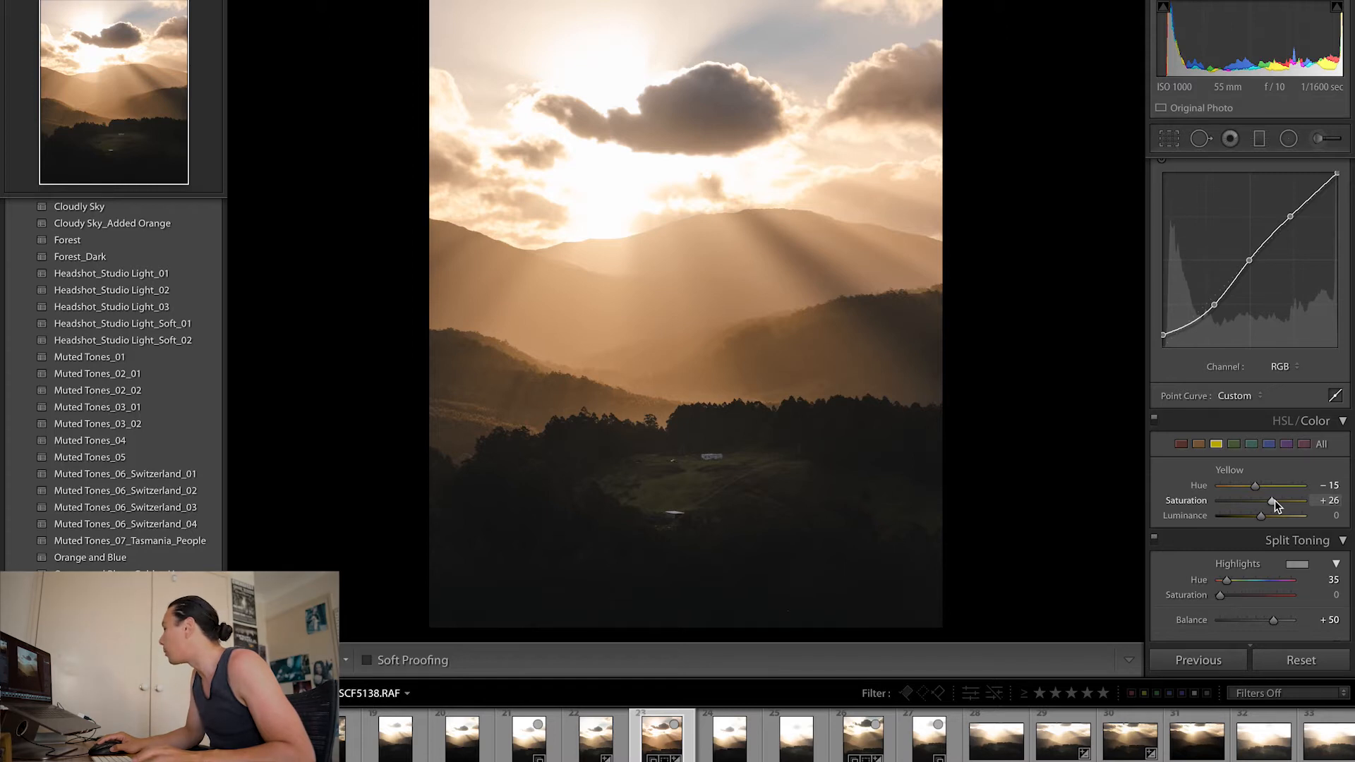
{"action": "left_click", "coordinate": [1331, 500]}
{"action": "type", "text": "15"}
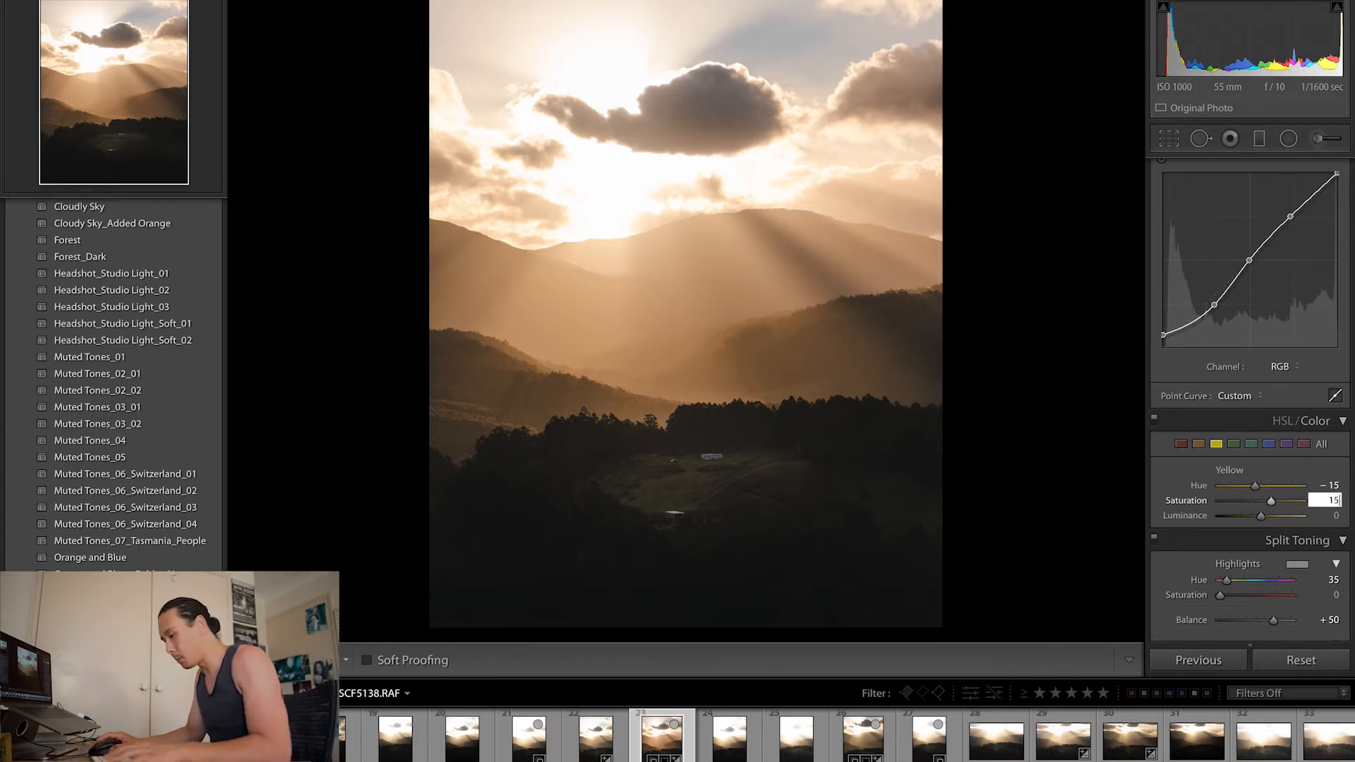
{"action": "key", "text": "Return"}
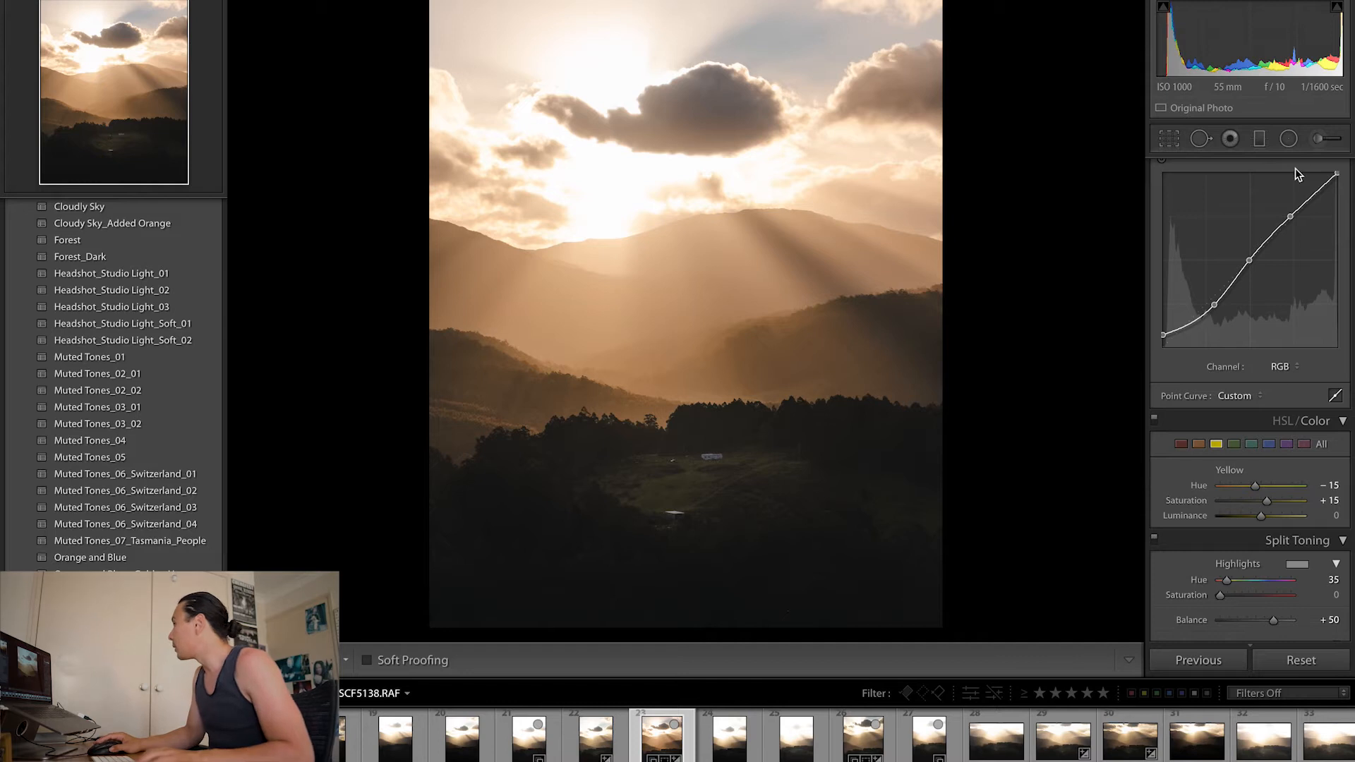
Add a horizontal graduated filter over the sky, fading from the dark cloud to the mountain ridge, with Exposure at -0.50.
{"action": "left_click", "coordinate": [1260, 140]}
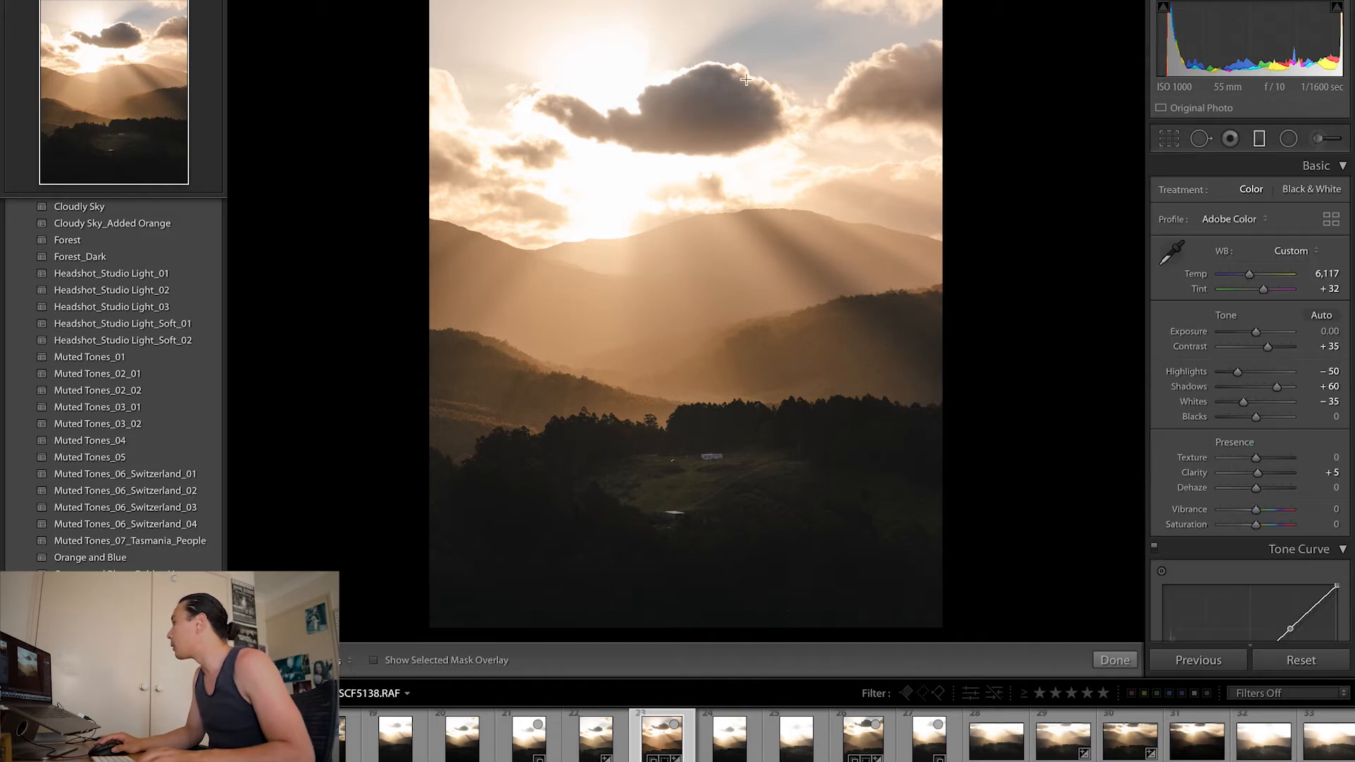
{"action": "left_click_drag", "start_coordinate": [677, 100], "coordinate": [677, 208]}
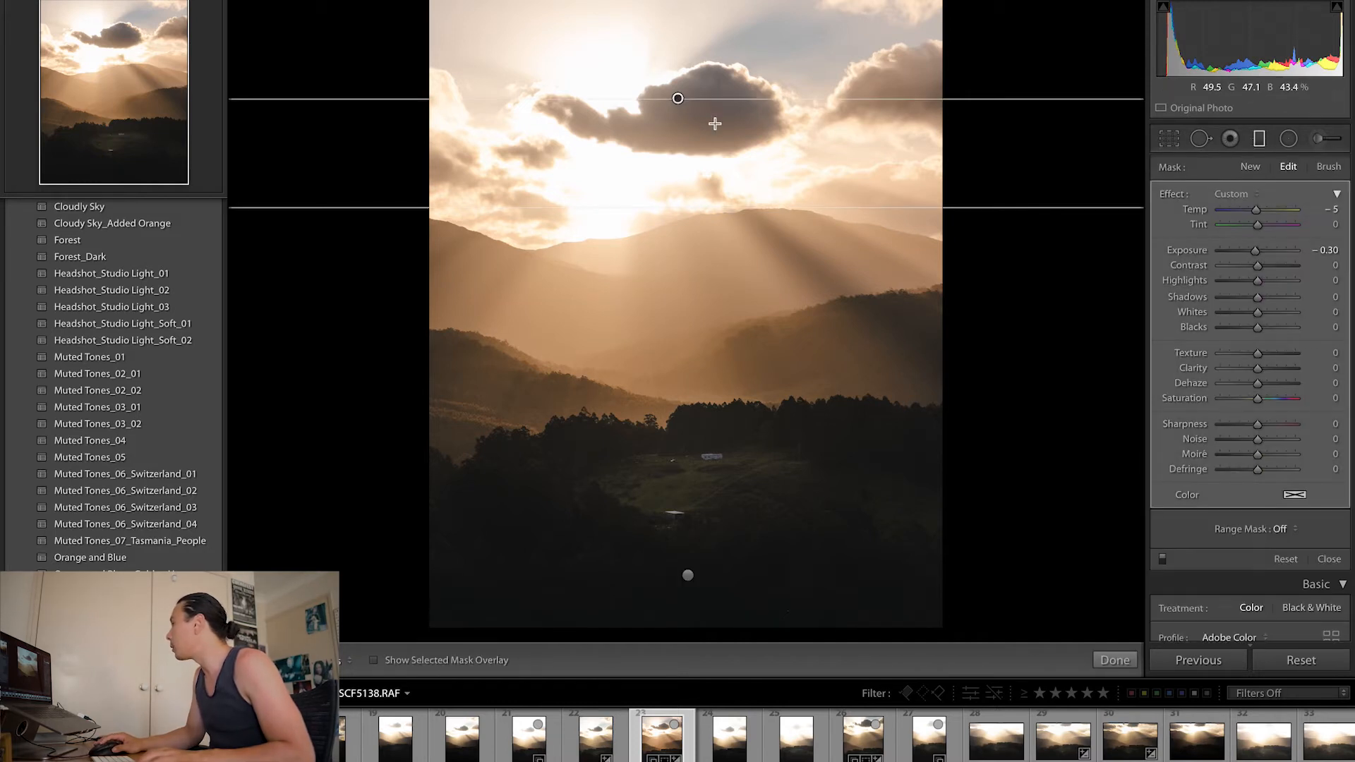
{"action": "left_click", "coordinate": [1322, 249]}
{"action": "type", "text": "-0.5"}
{"action": "key", "text": "Return"}
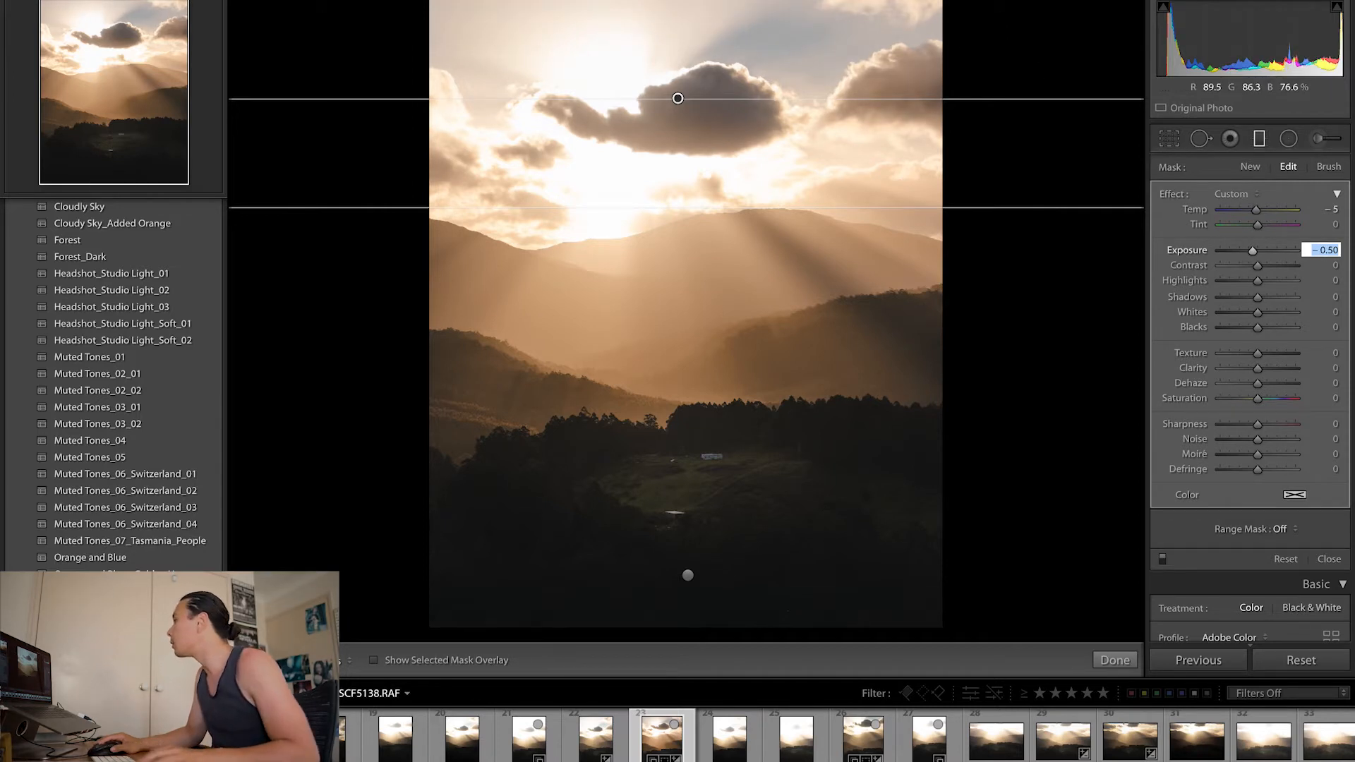
{"action": "key", "text": "Return"}
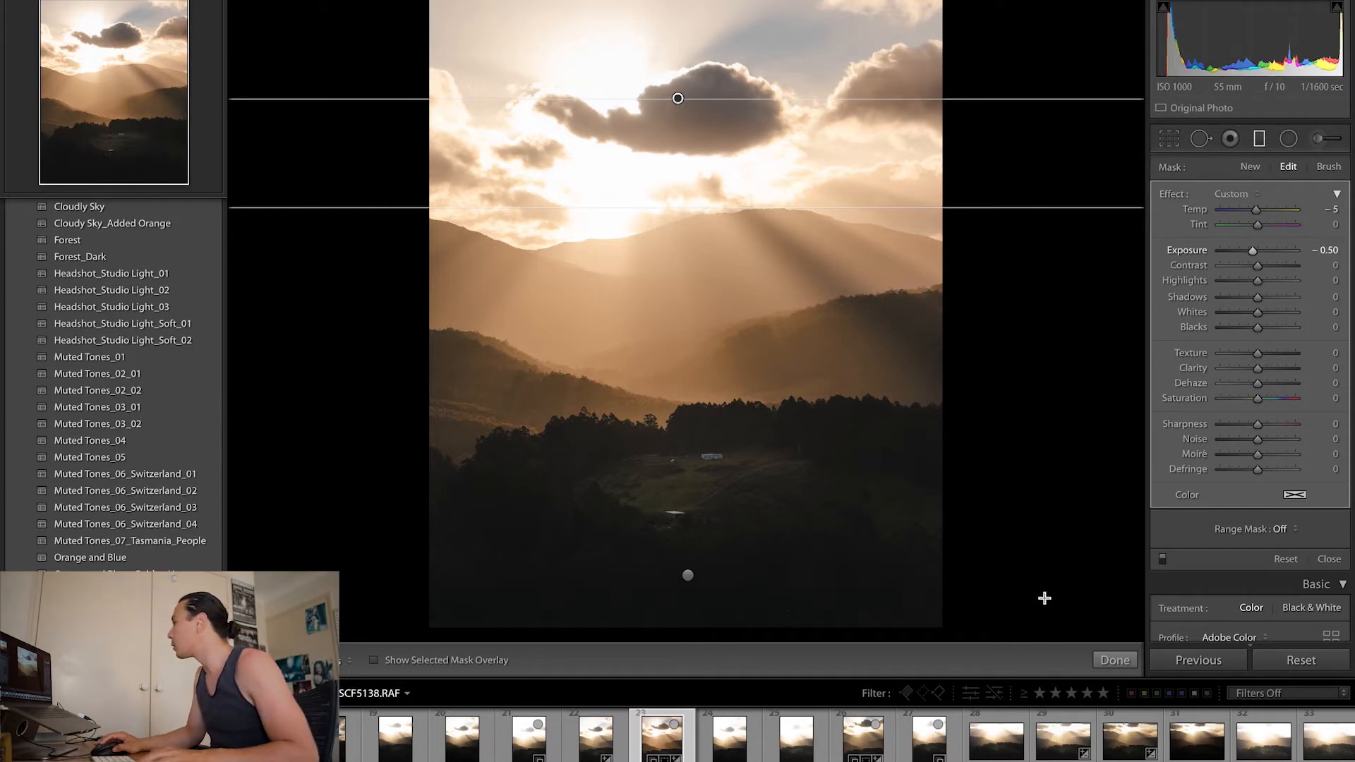
{"action": "left_click", "coordinate": [1115, 660]}
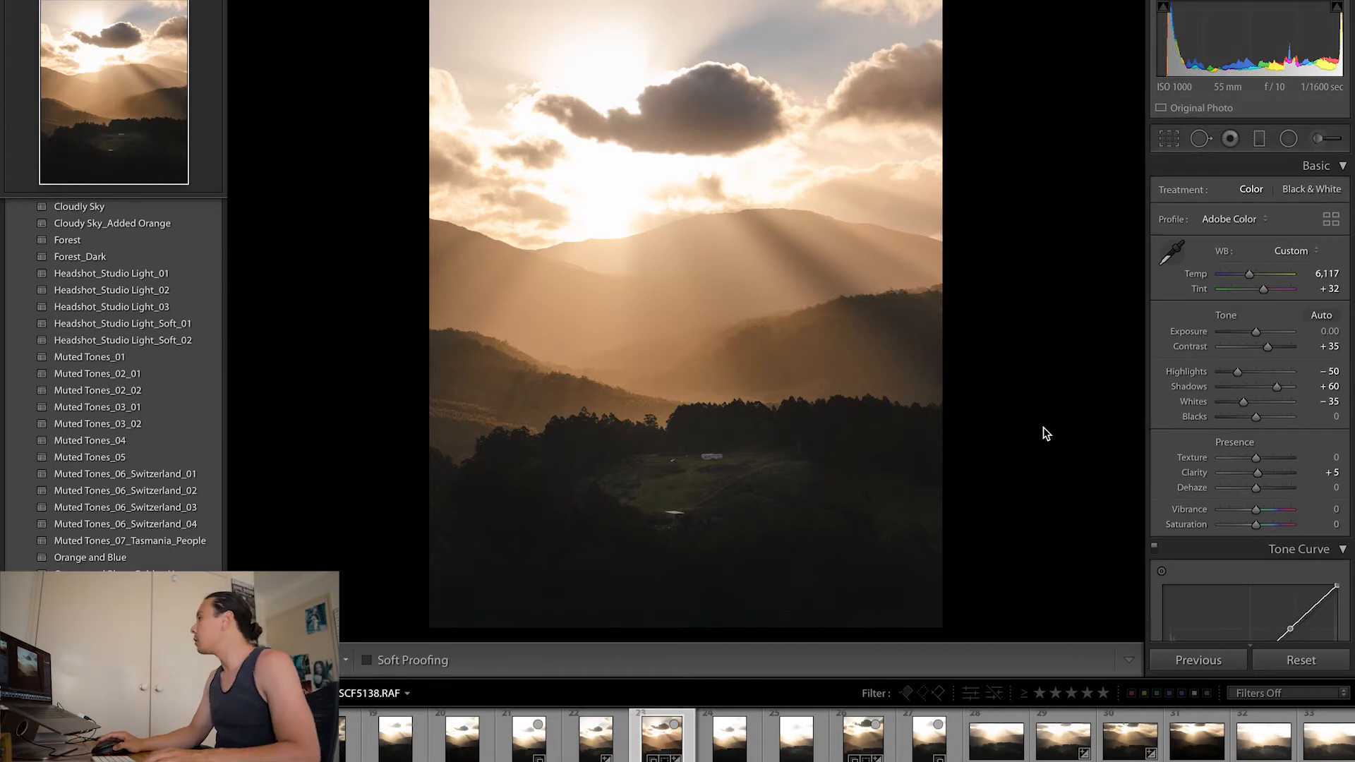
Try different blue luminance levels and set the blue luminance to -50.
{"action": "scroll", "coordinate": [1180, 400], "scroll_direction": "down", "scroll_amount": 5}
{"action": "scroll", "coordinate": [1177, 409], "scroll_direction": "down", "scroll_amount": 3}
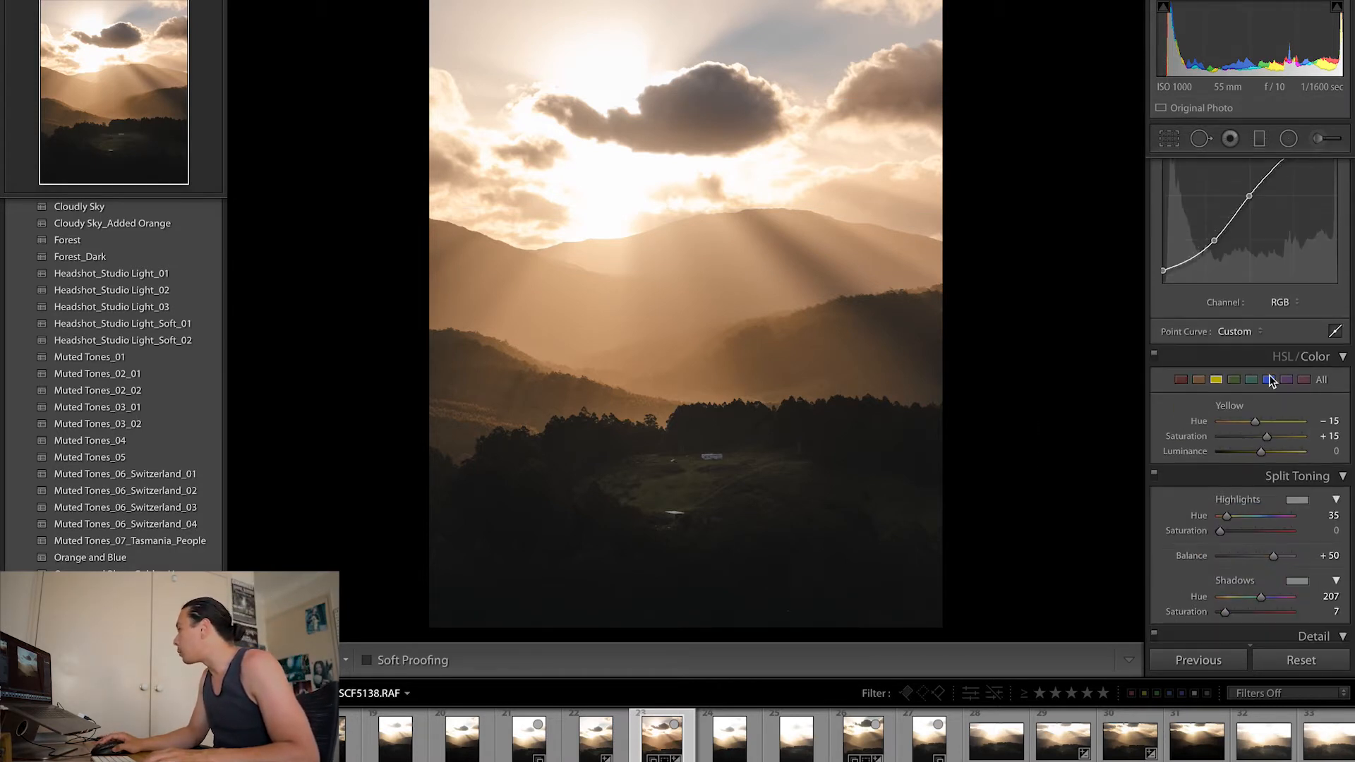
{"action": "left_click", "coordinate": [1269, 379]}
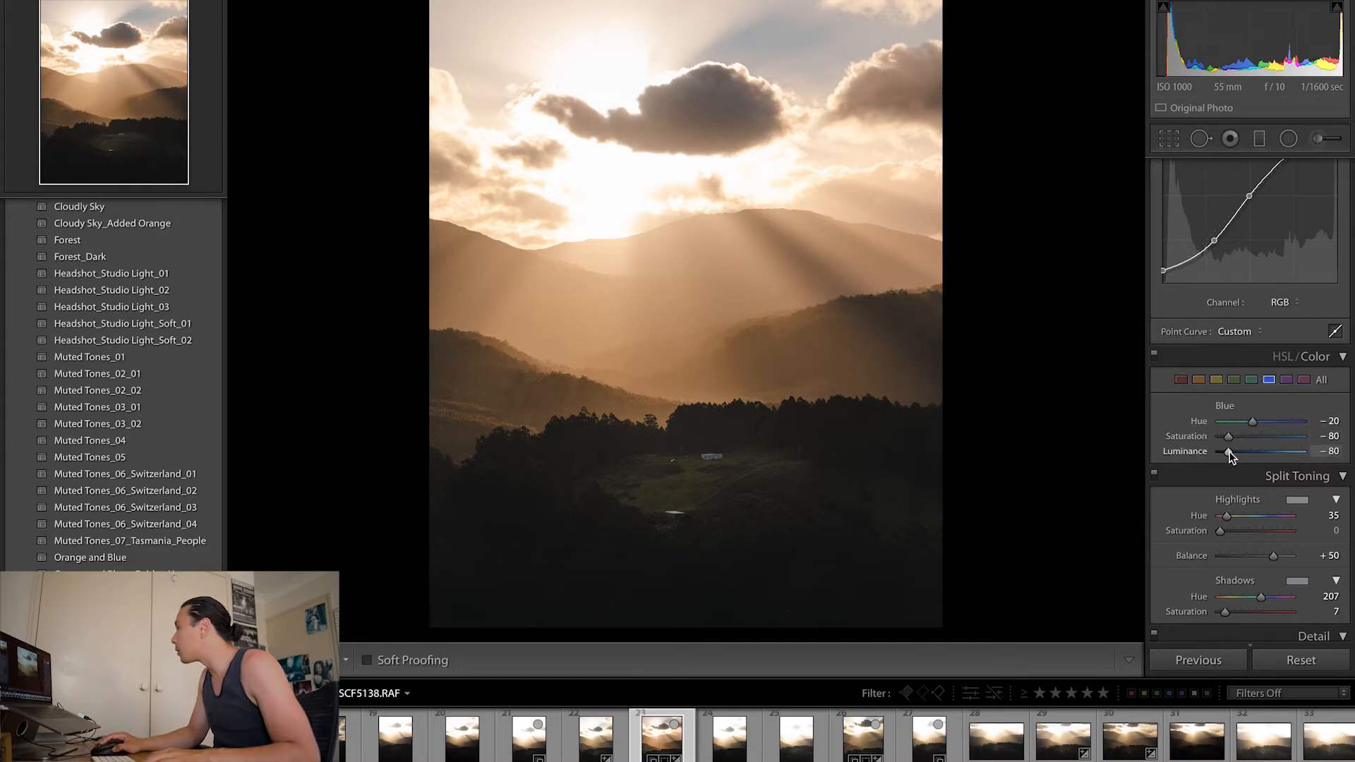
{"action": "left_click_drag", "start_coordinate": [1229, 452], "coordinate": [1155, 480]}
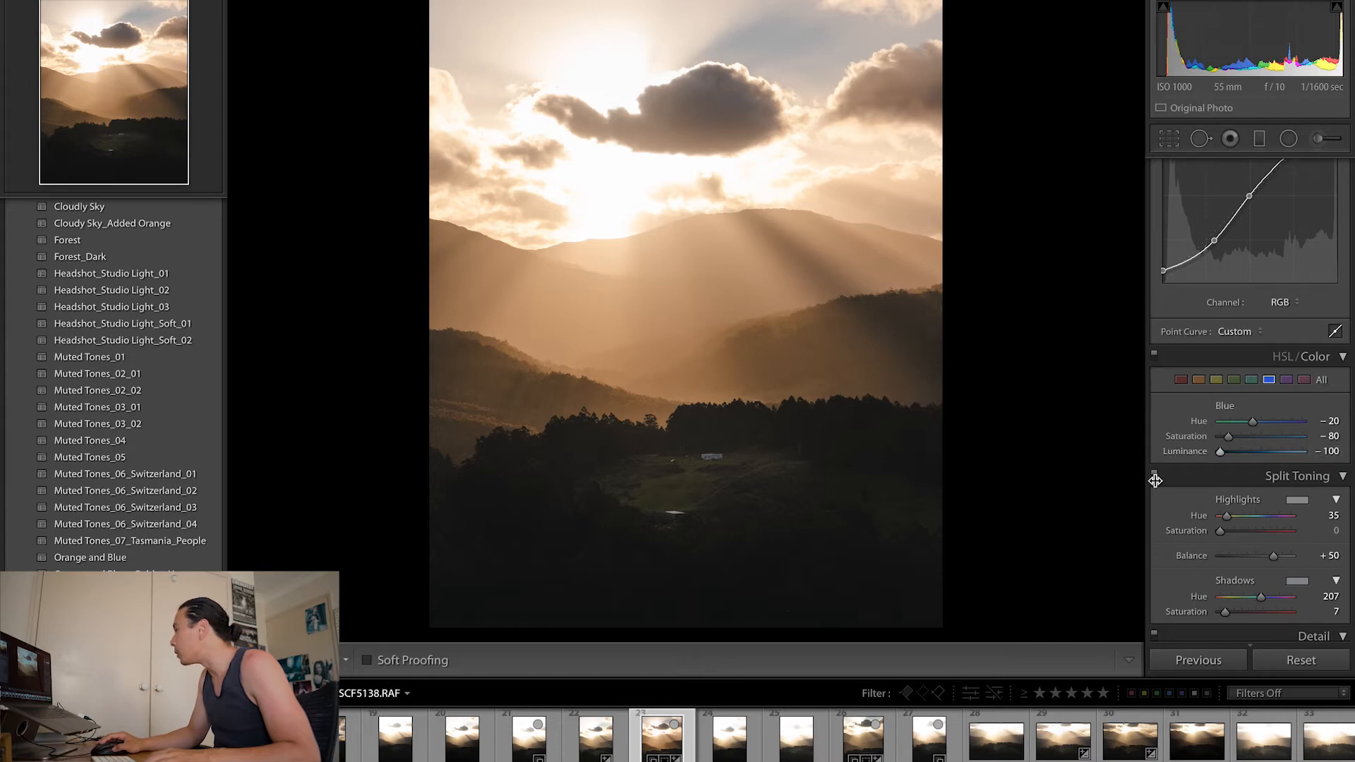
{"action": "mouse_move", "coordinate": [1219, 451]}
{"action": "left_mouse_down"}
{"action": "mouse_move", "coordinate": [1254, 451]}
{"action": "mouse_move", "coordinate": [1243, 452]}
{"action": "left_mouse_up"}
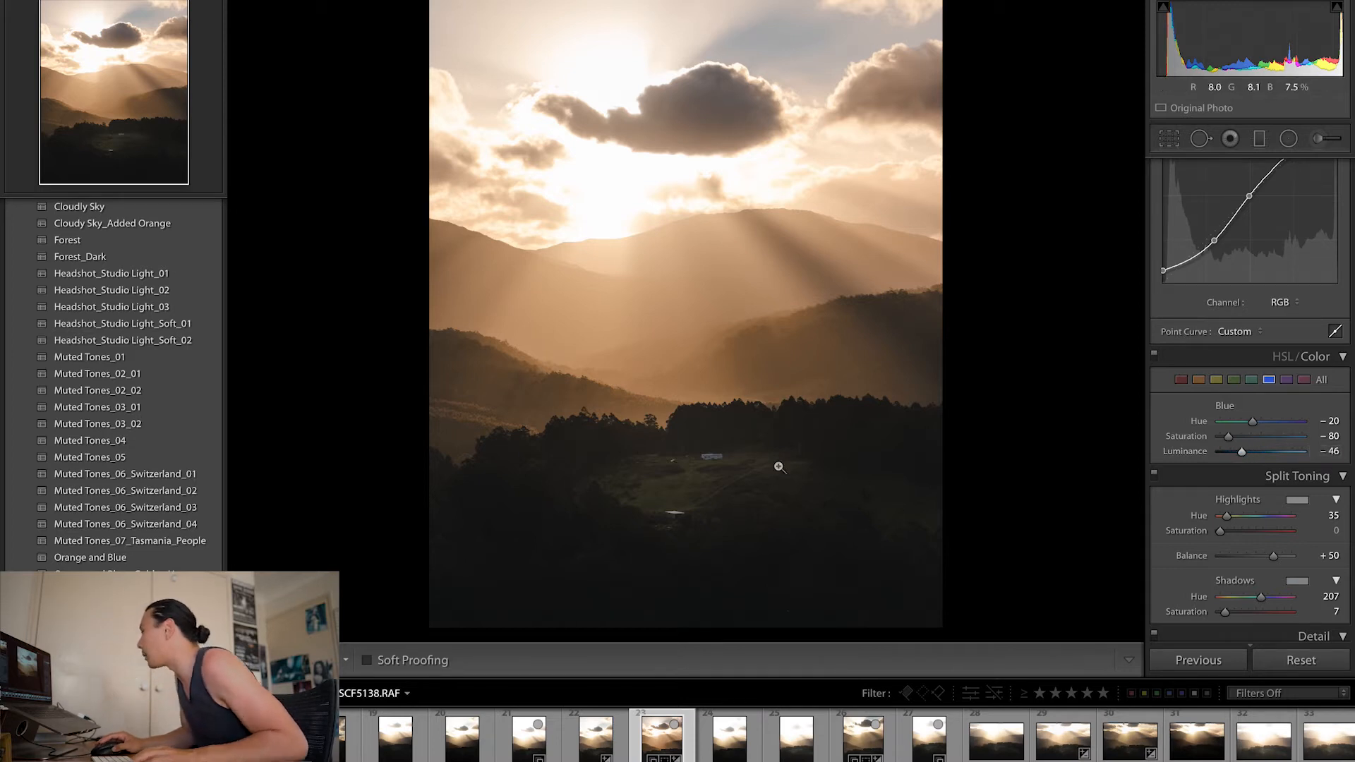
{"action": "left_click", "coordinate": [1334, 451]}
{"action": "type", "text": "-50"}
{"action": "key", "text": "Return"}
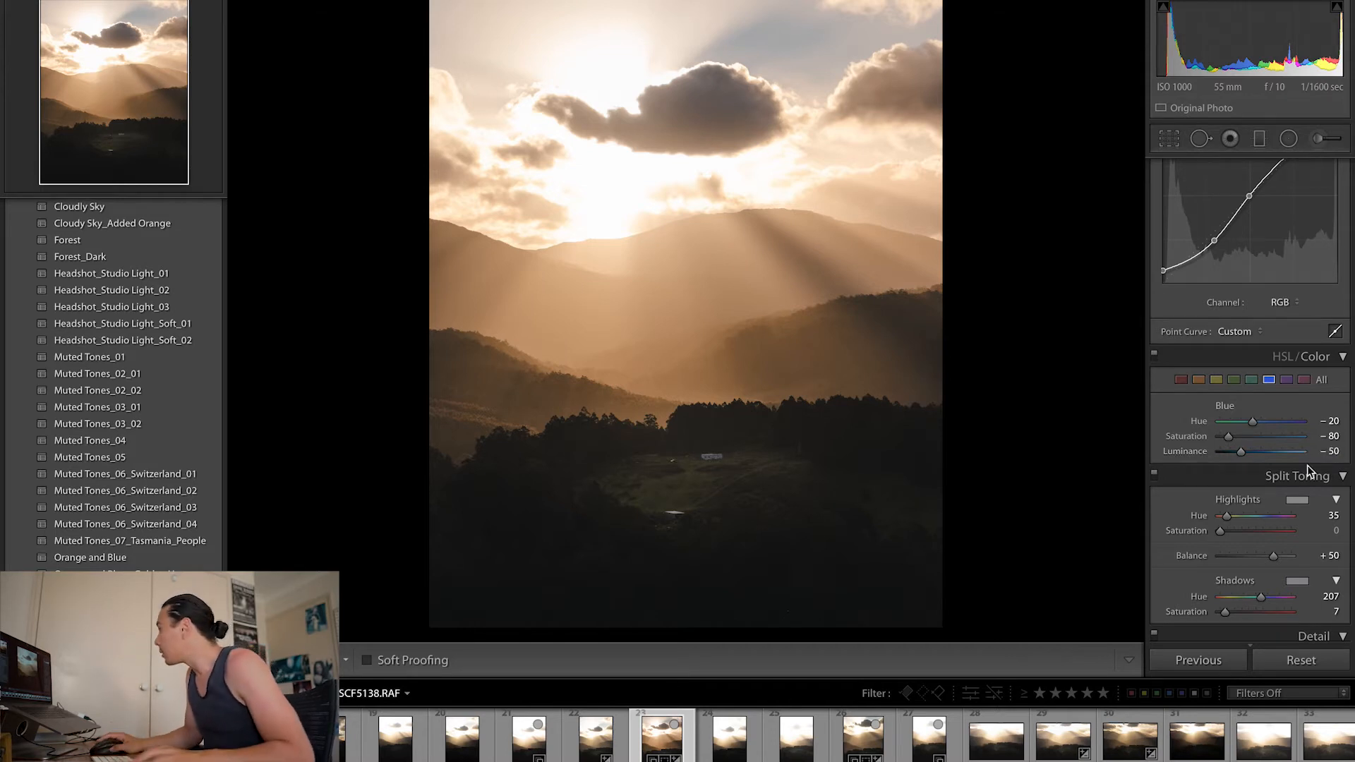
{"action": "left_click", "coordinate": [873, 375]}
{"action": "left_click_drag", "start_coordinate": [874, 457], "coordinate": [869, 155]}
{"action": "left_click_drag", "start_coordinate": [427, 536], "coordinate": [756, 266]}
{"action": "left_click", "coordinate": [753, 271]}
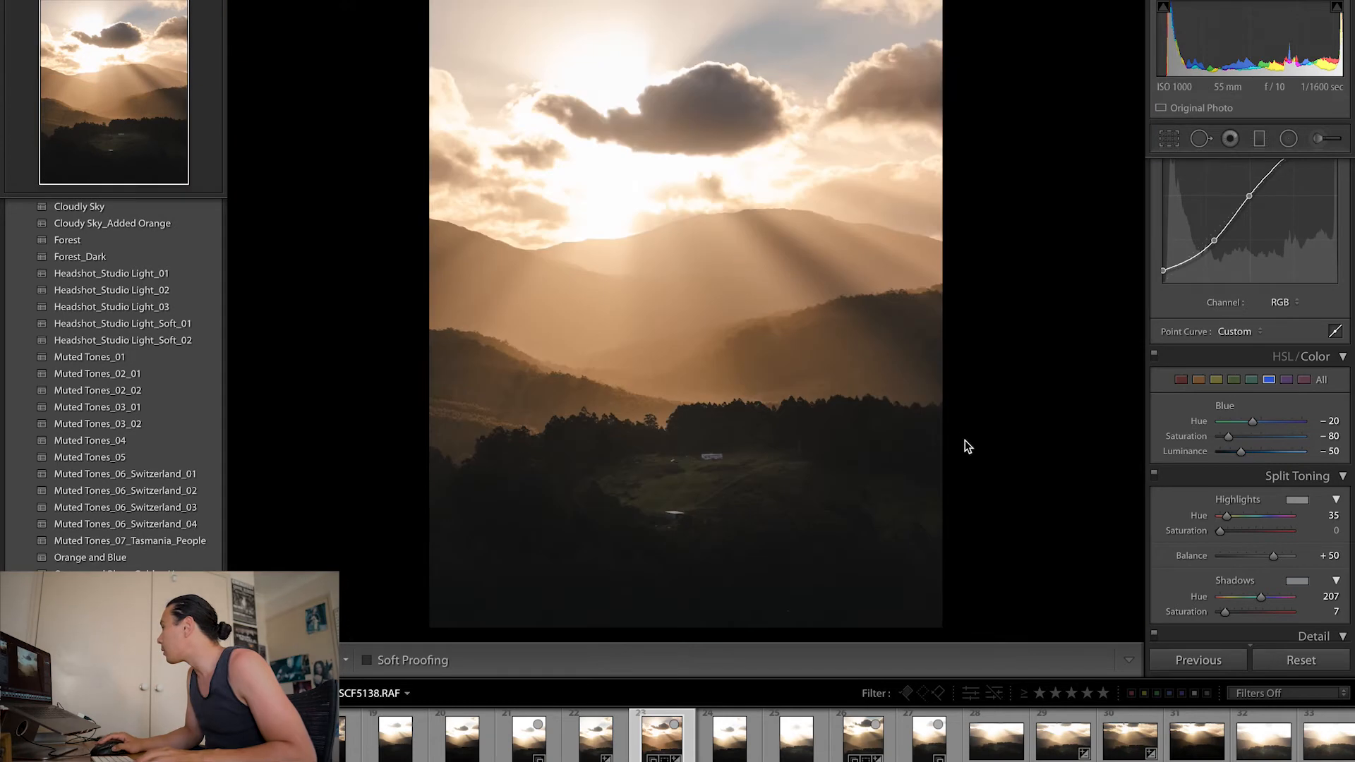
Draw a wide elliptical radial filter over the clearing in the dark valley and set its Exposure to 0.50.
{"action": "left_click", "coordinate": [1288, 139]}
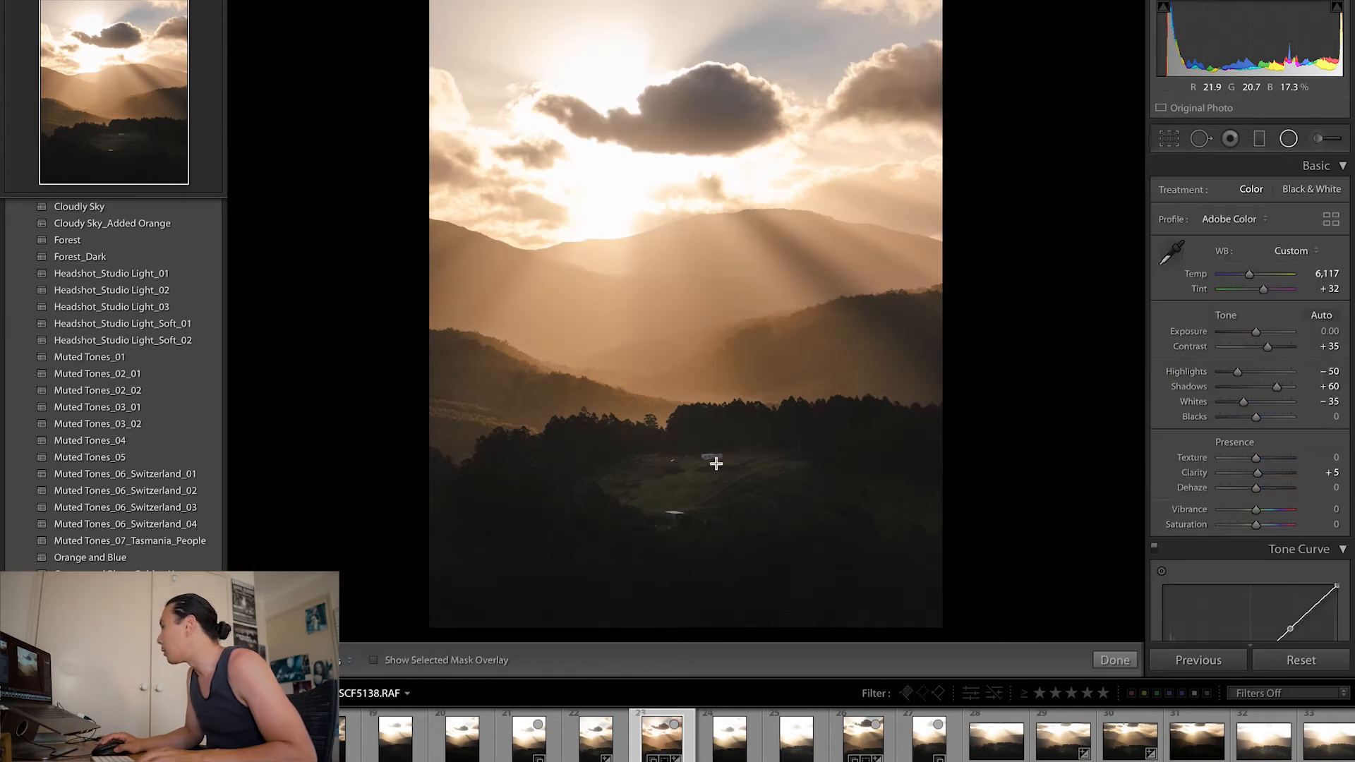
{"action": "left_click_drag", "start_coordinate": [678, 469], "coordinate": [852, 550]}
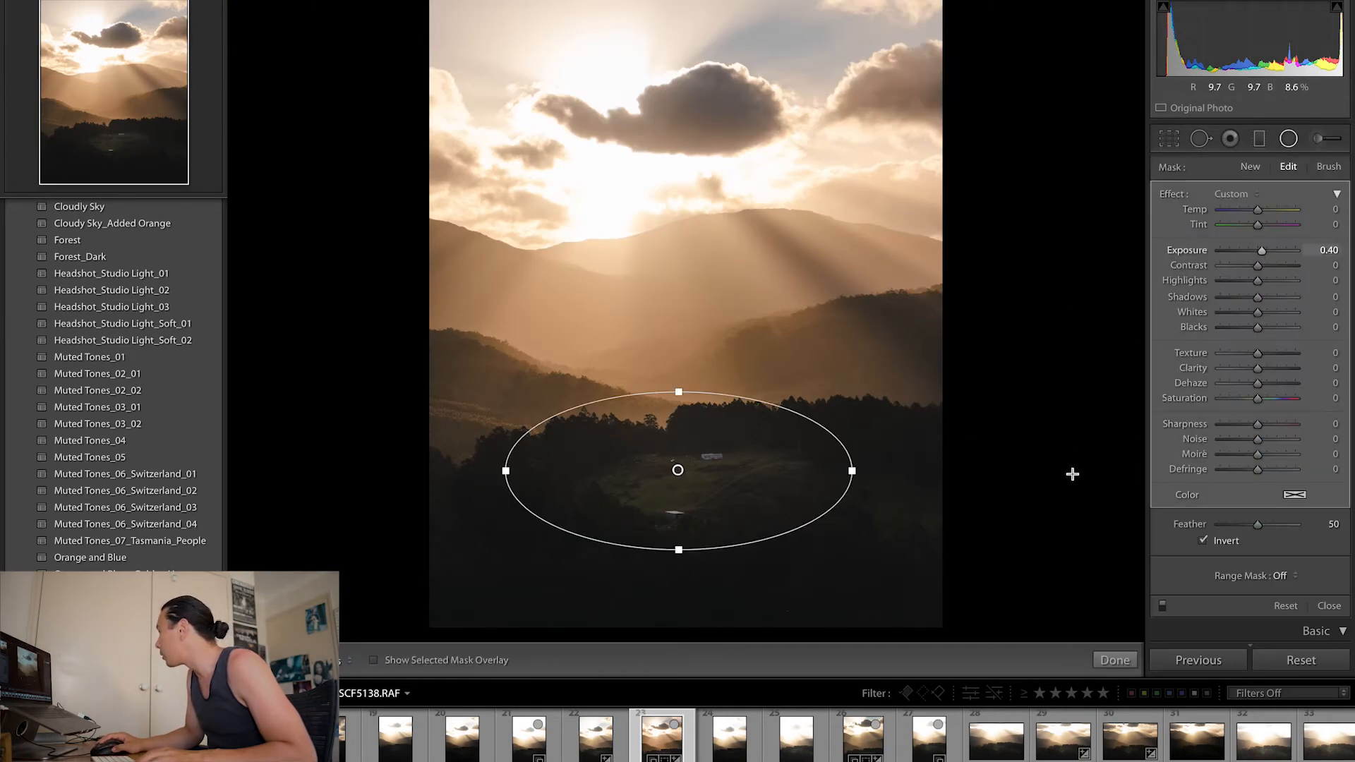
{"action": "left_click", "coordinate": [1329, 250]}
{"action": "type", "text": "0.5"}
{"action": "key", "text": "Return"}
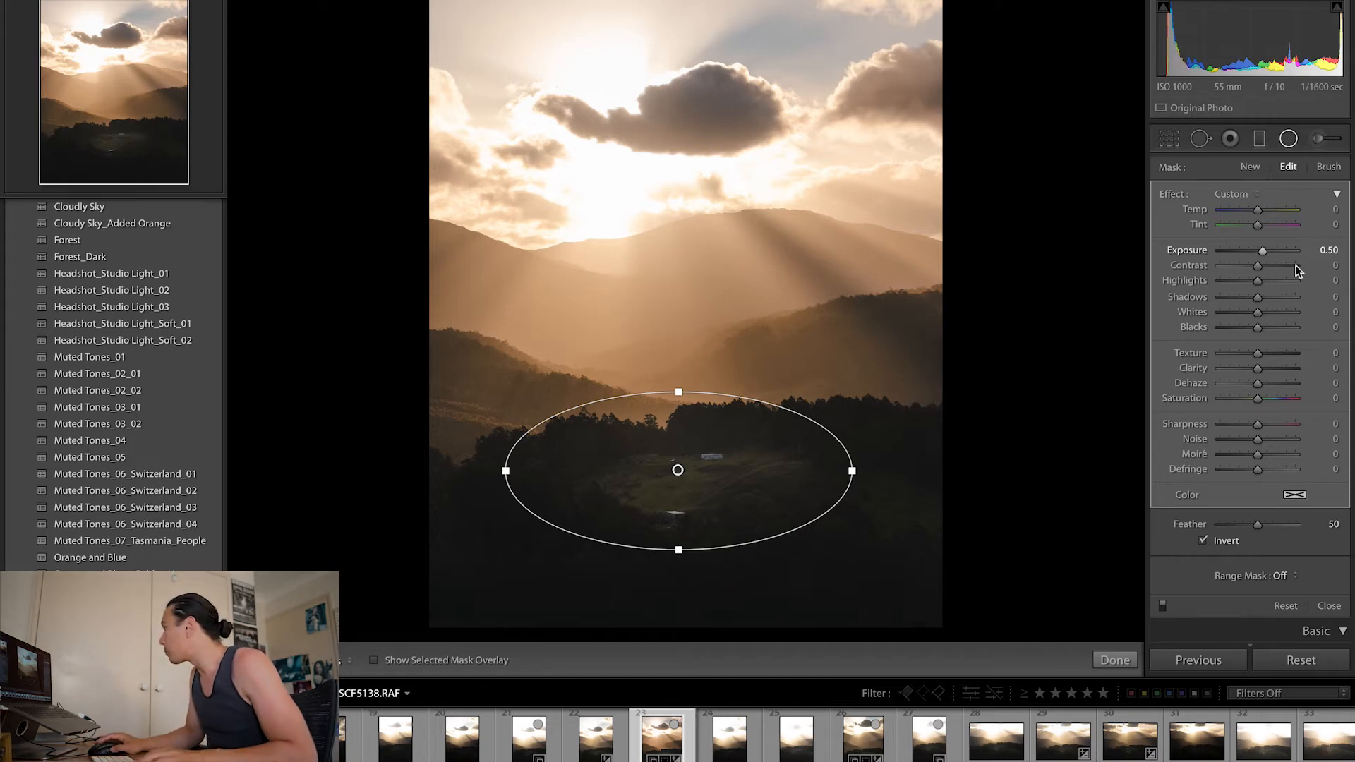
Warm the valley radial filter with Temp 5, make its ellipse slightly taller and finish editing it.
{"action": "left_click", "coordinate": [1333, 209]}
{"action": "type", "text": "5"}
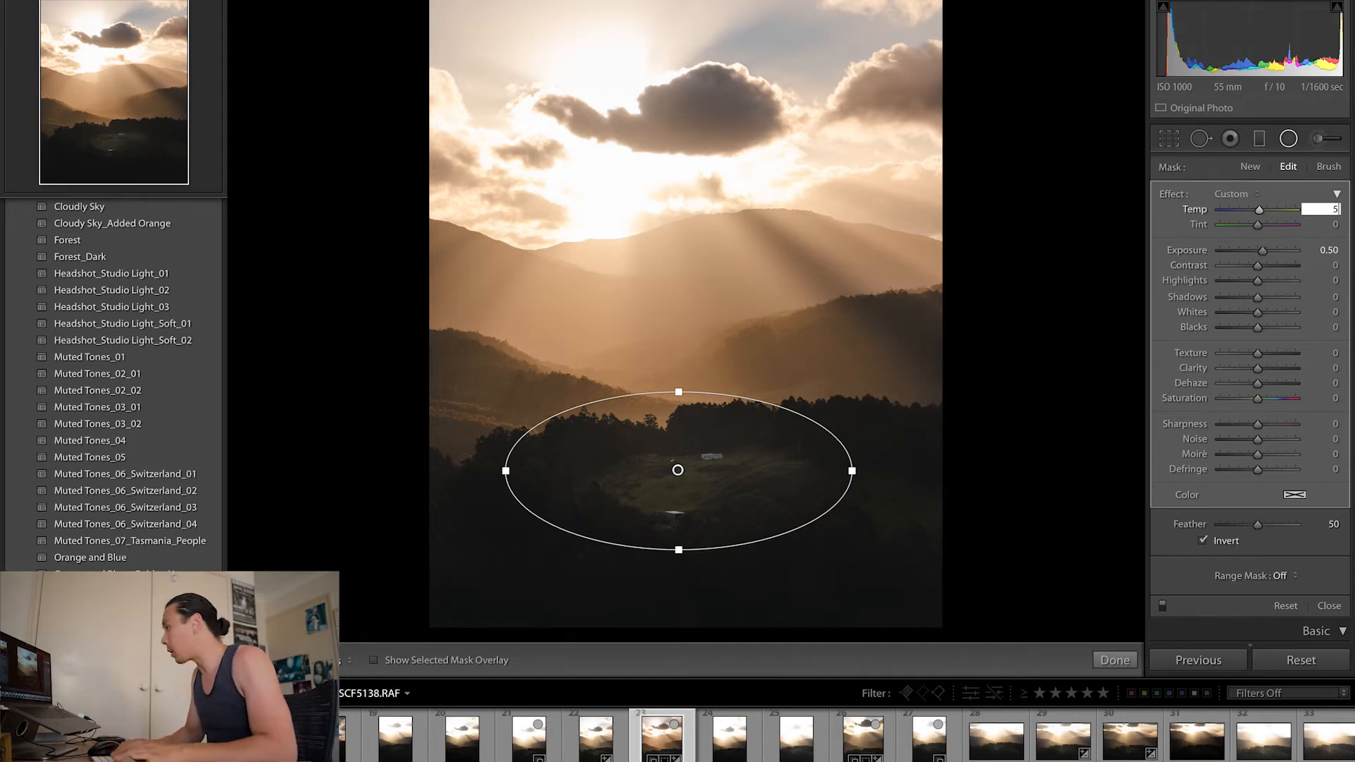
{"action": "key", "text": "Return"}
{"action": "left_click_drag", "start_coordinate": [677, 390], "coordinate": [678, 375]}
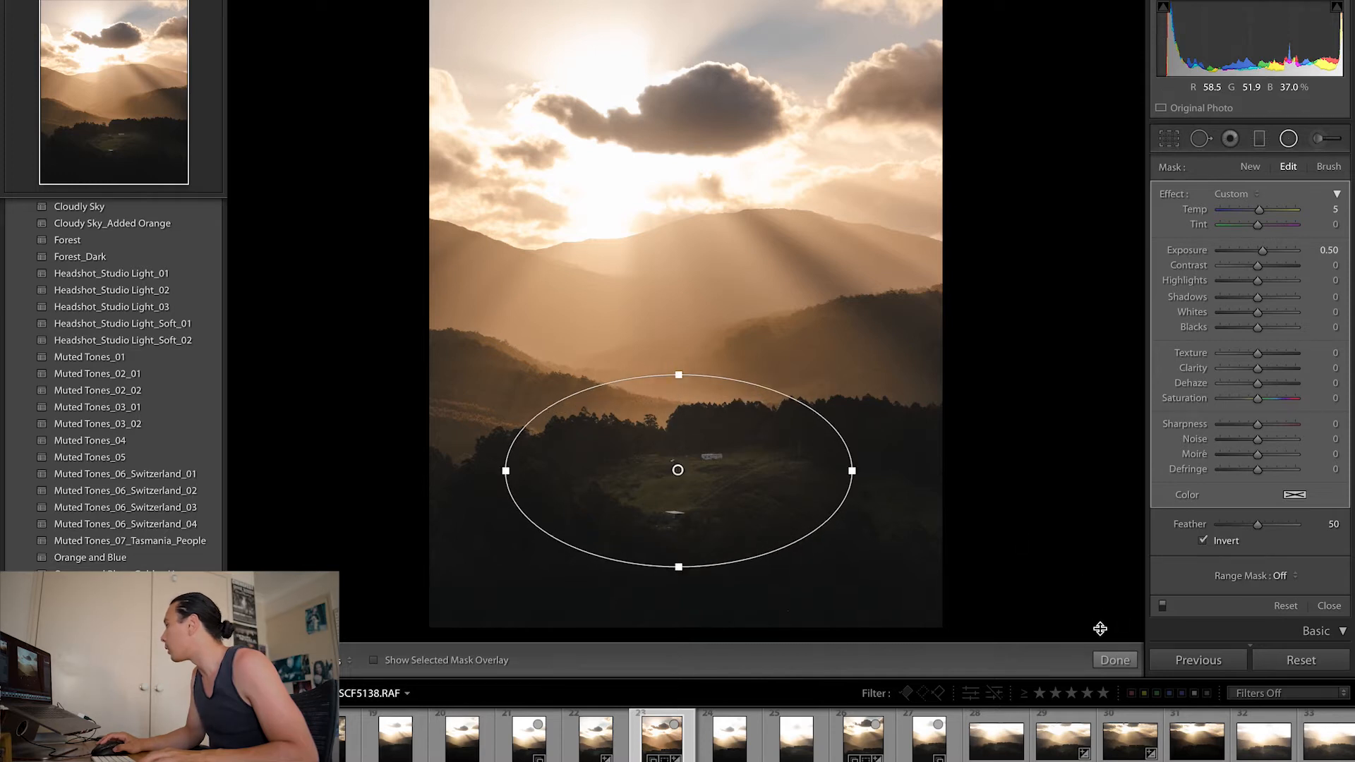
{"action": "left_click", "coordinate": [1114, 660]}
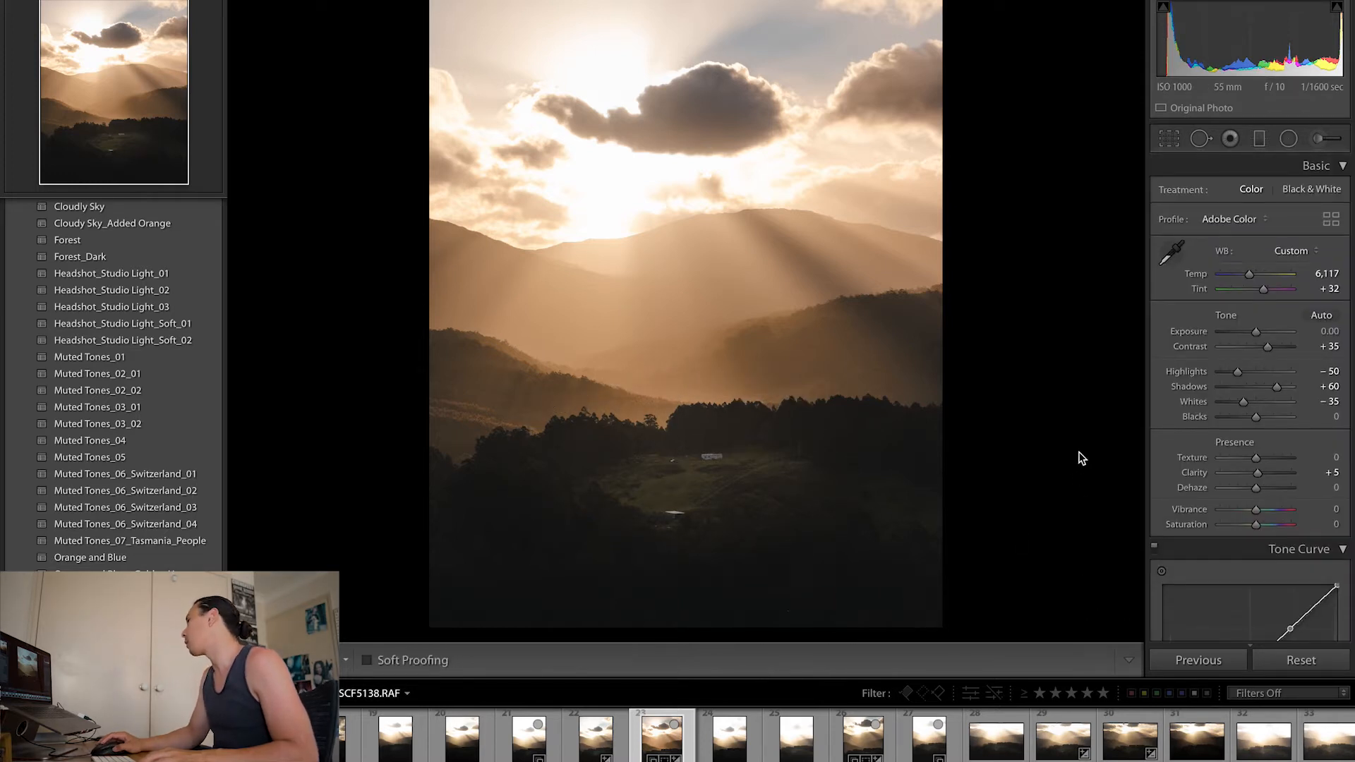
Draw a second radial filter centred below the sun and enlarge it down to the tree line.
{"action": "left_click", "coordinate": [1289, 140]}
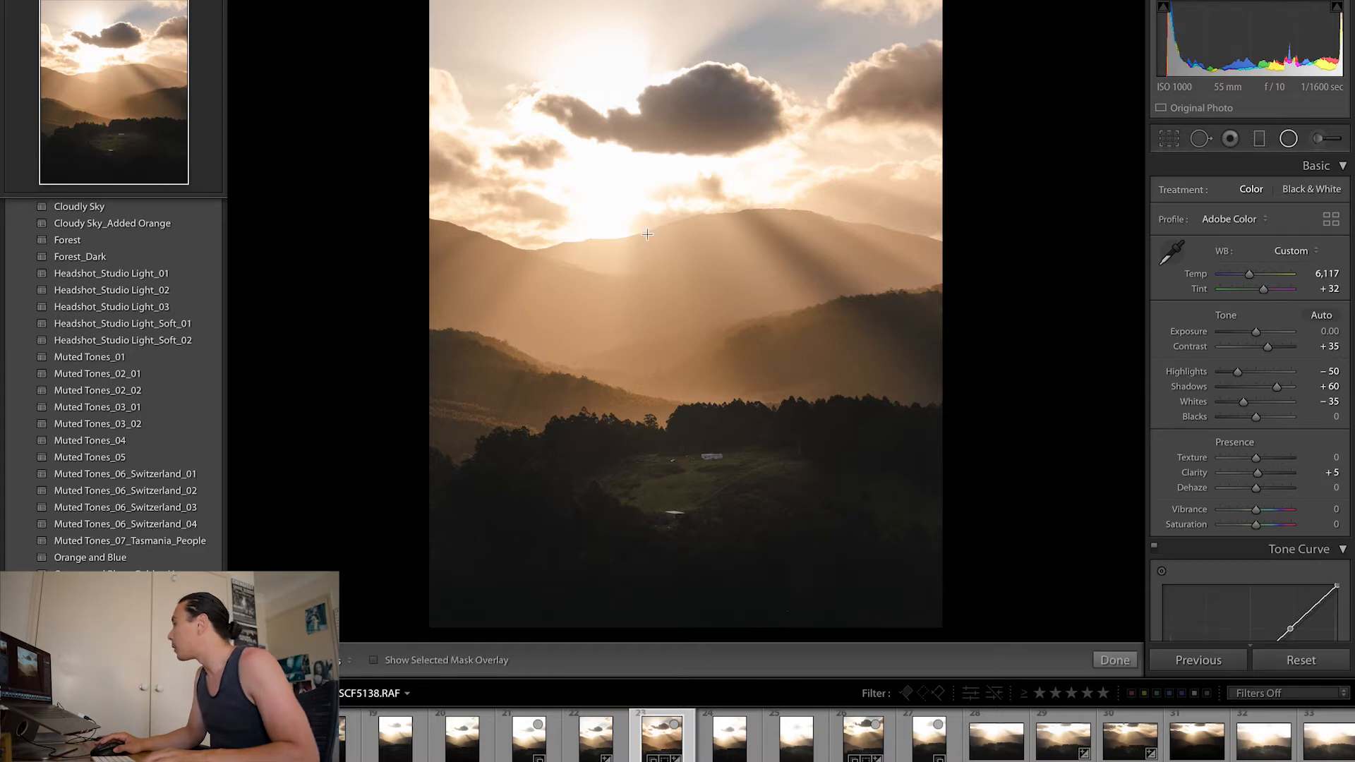
{"action": "left_click", "coordinate": [651, 108]}
{"action": "left_click_drag", "start_coordinate": [651, 107], "coordinate": [639, 192]}
{"action": "left_click_drag", "start_coordinate": [754, 186], "coordinate": [811, 181]}
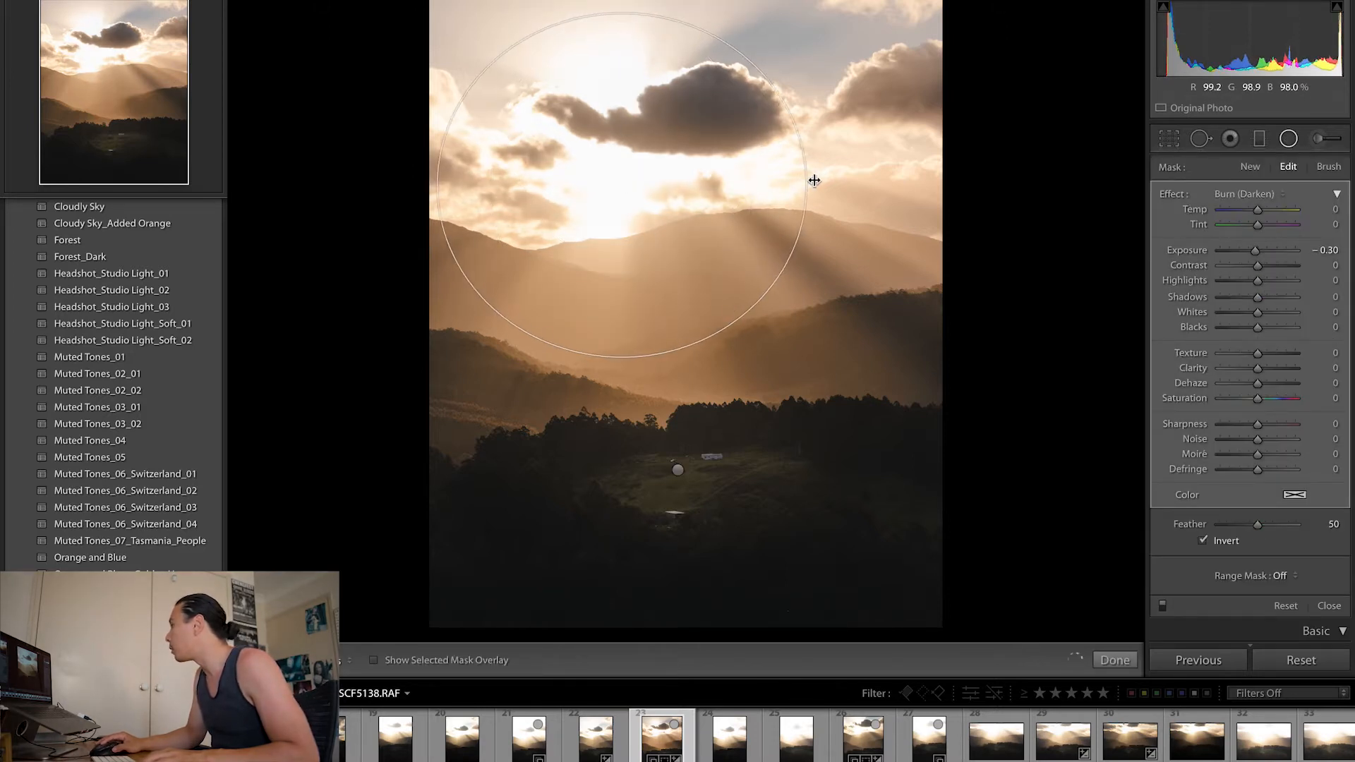
{"action": "left_click_drag", "start_coordinate": [622, 357], "coordinate": [623, 403]}
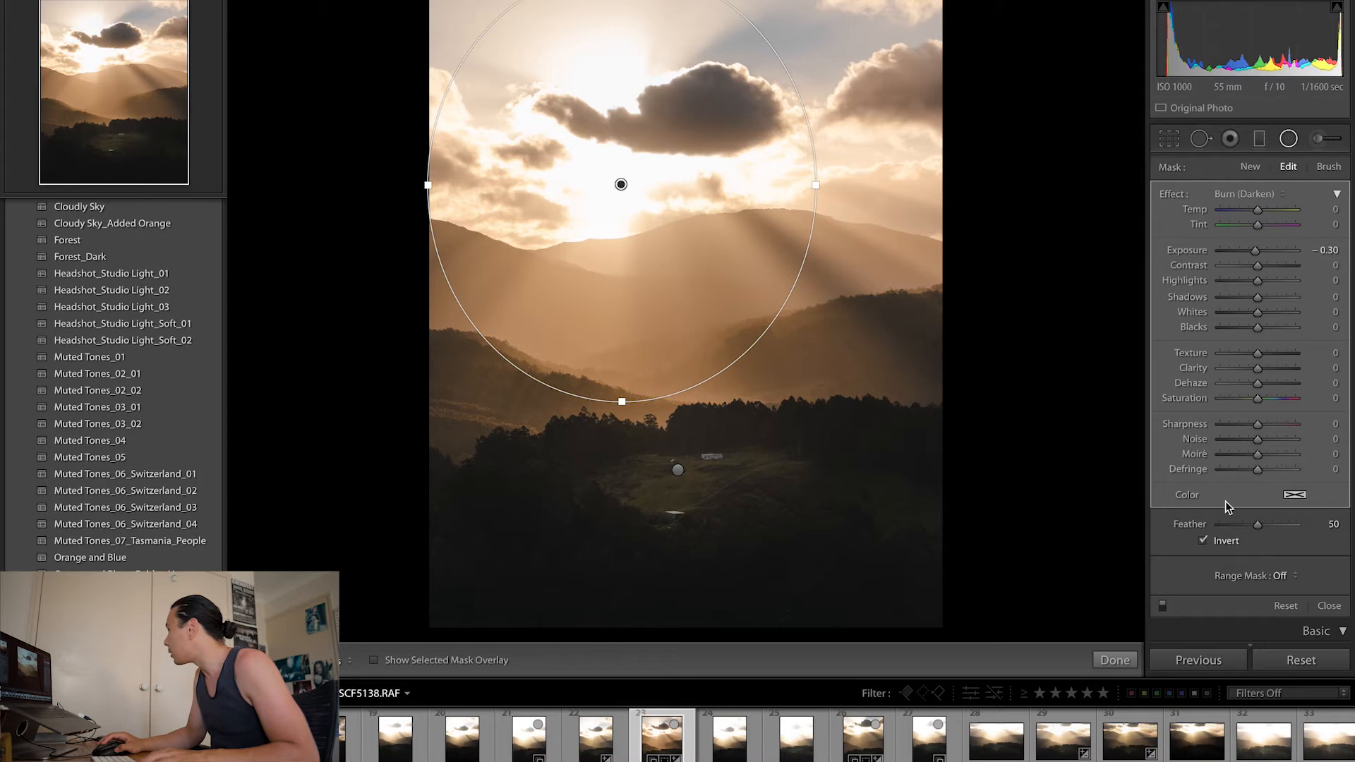
Set the sun radial filter's Dehaze to -17 and shrink its ellipse in width and height.
{"action": "left_click", "coordinate": [1247, 384]}
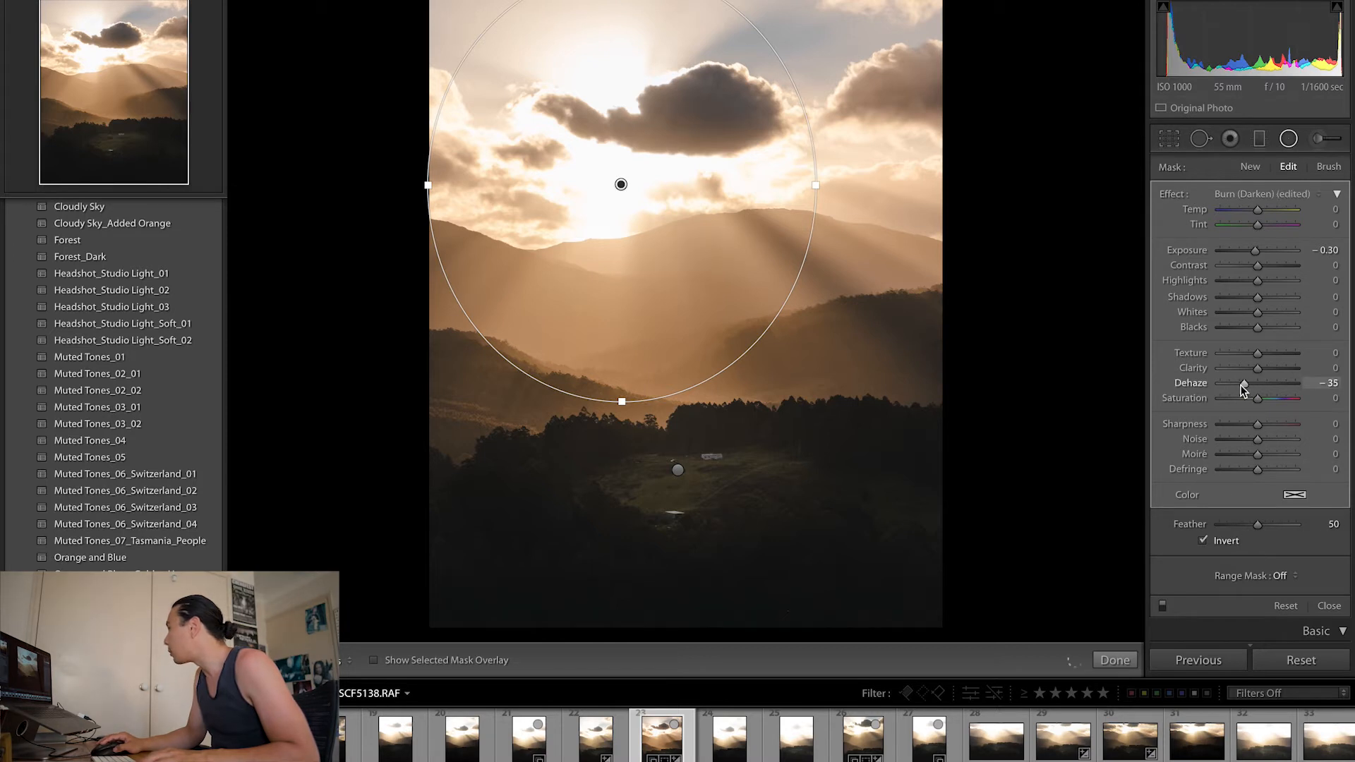
{"action": "mouse_move", "coordinate": [1243, 384]}
{"action": "left_mouse_down"}
{"action": "mouse_move", "coordinate": [1293, 385]}
{"action": "mouse_move", "coordinate": [1254, 389]}
{"action": "left_mouse_up"}
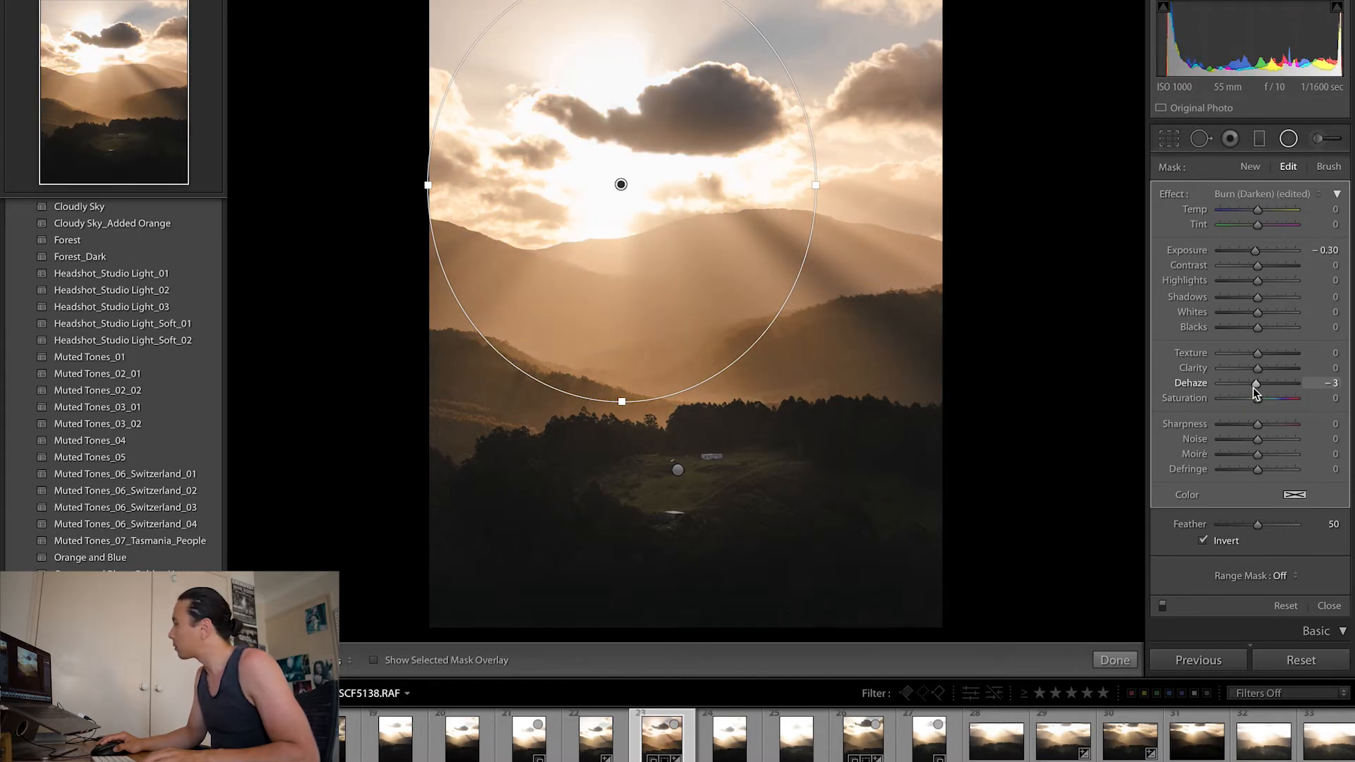
{"action": "double_click", "coordinate": [1255, 388]}
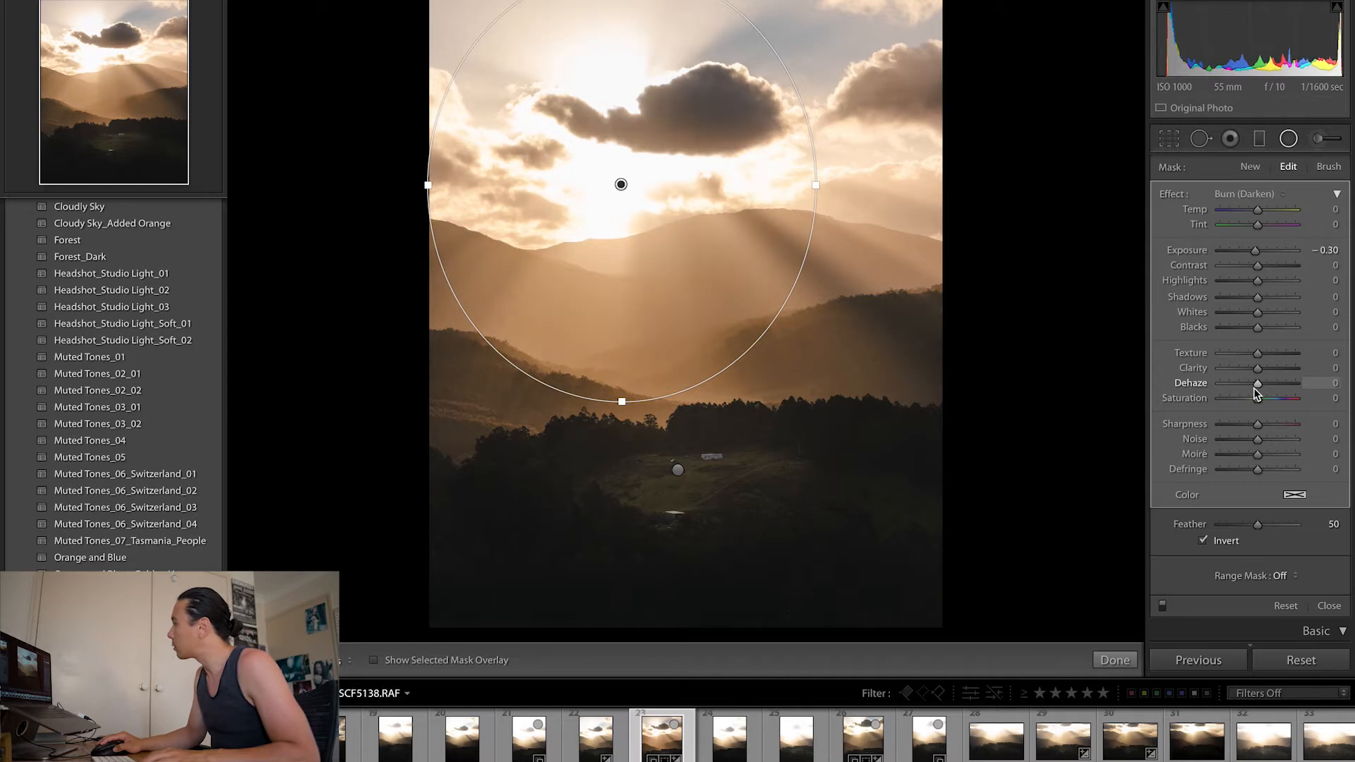
{"action": "left_click_drag", "start_coordinate": [1253, 388], "coordinate": [1248, 388]}
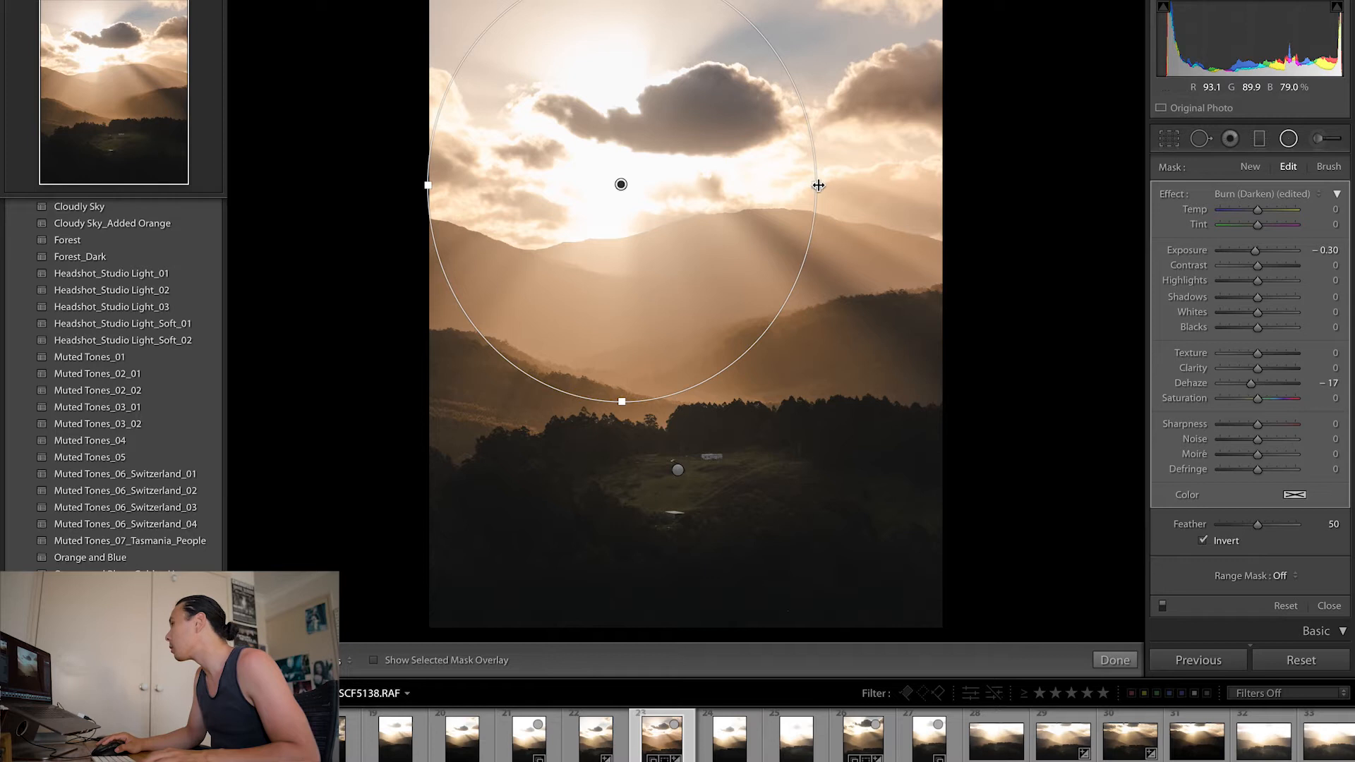
{"action": "left_click_drag", "start_coordinate": [814, 185], "coordinate": [757, 185]}
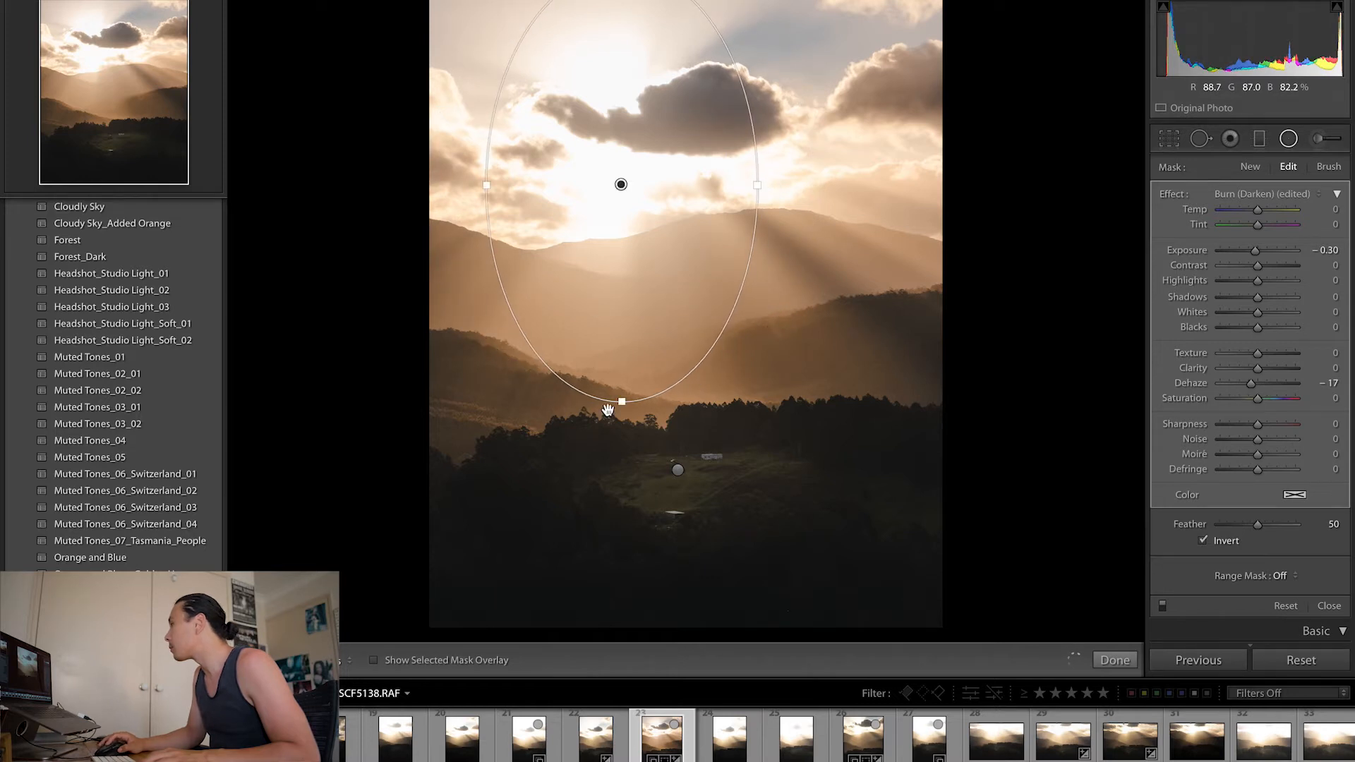
{"action": "left_click_drag", "start_coordinate": [621, 400], "coordinate": [623, 356]}
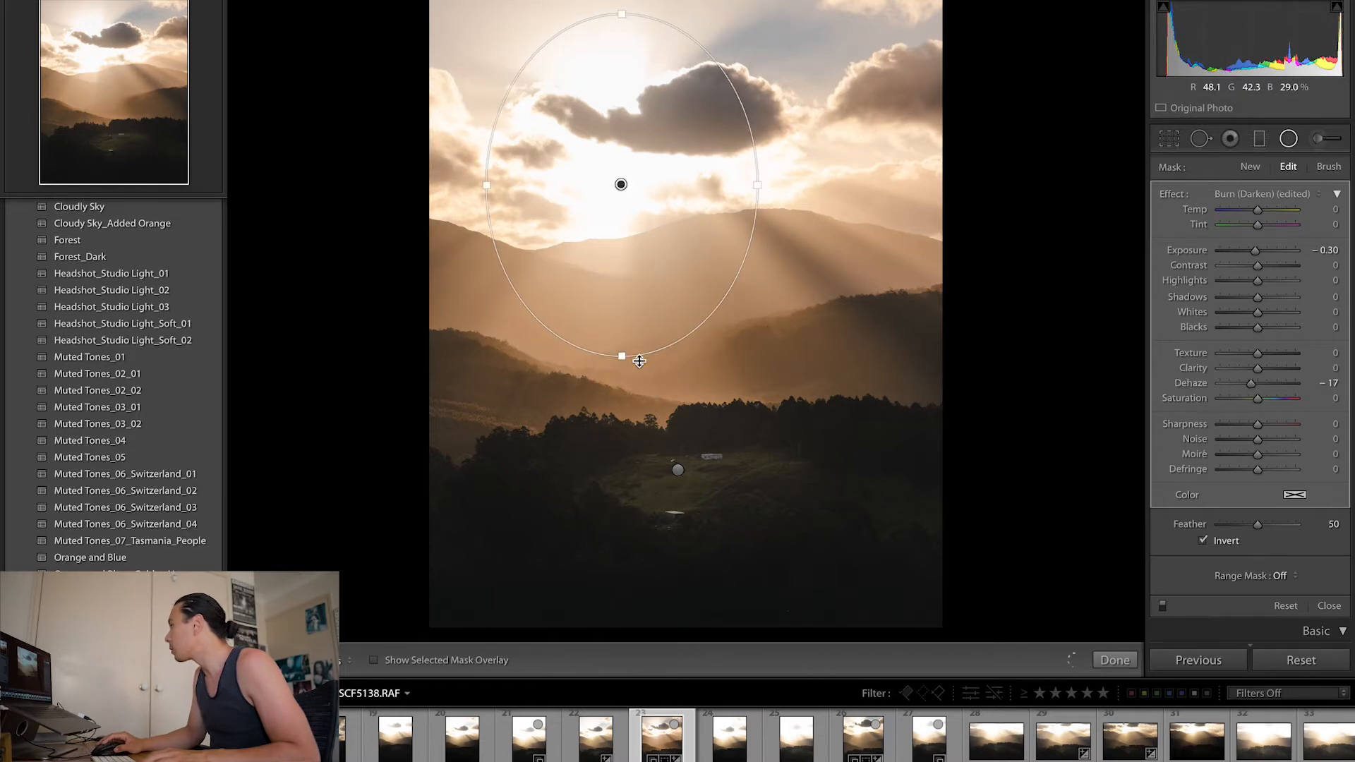
Reset the sun radial filter's Exposure and Temp to 0.
{"action": "left_click", "coordinate": [1327, 251]}
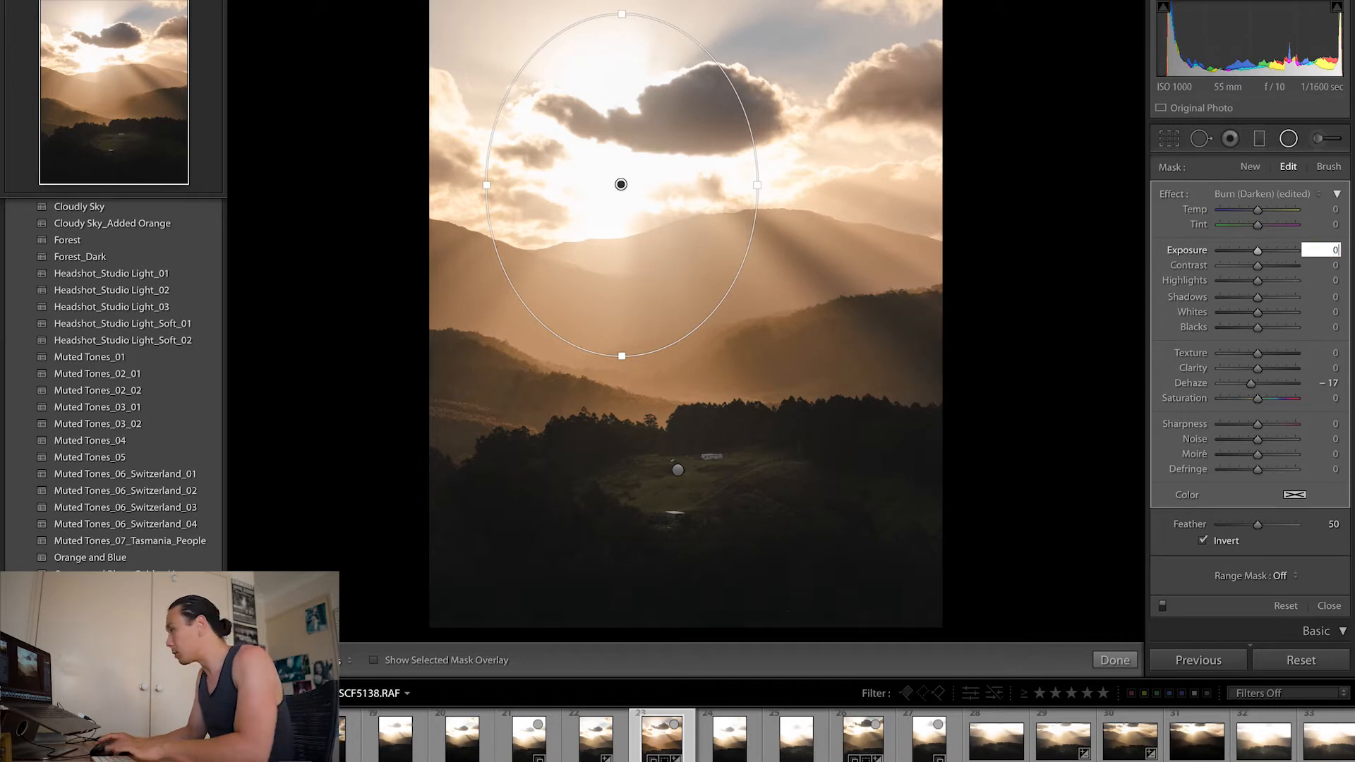
{"action": "type", "text": "0"}
{"action": "key", "text": "Return"}
{"action": "left_click", "coordinate": [1331, 210]}
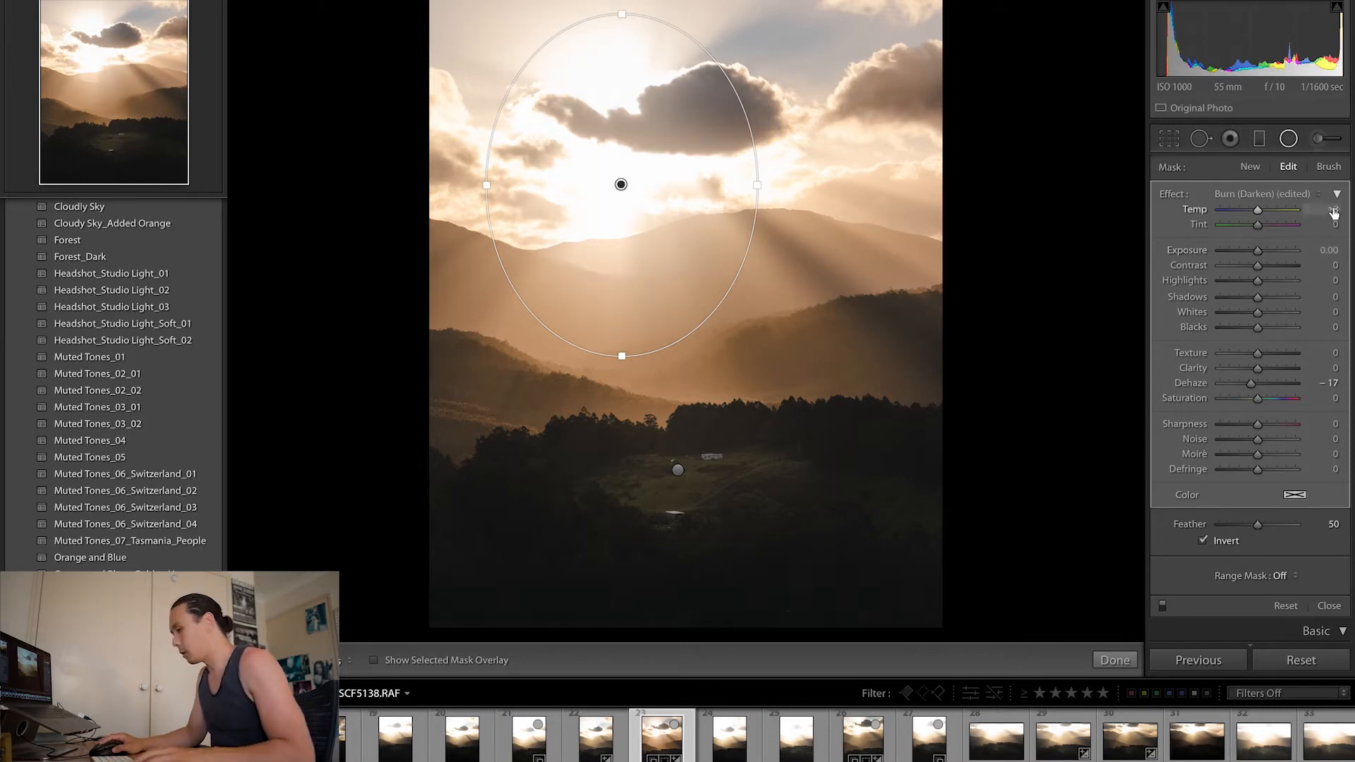
{"action": "type", "text": "0"}
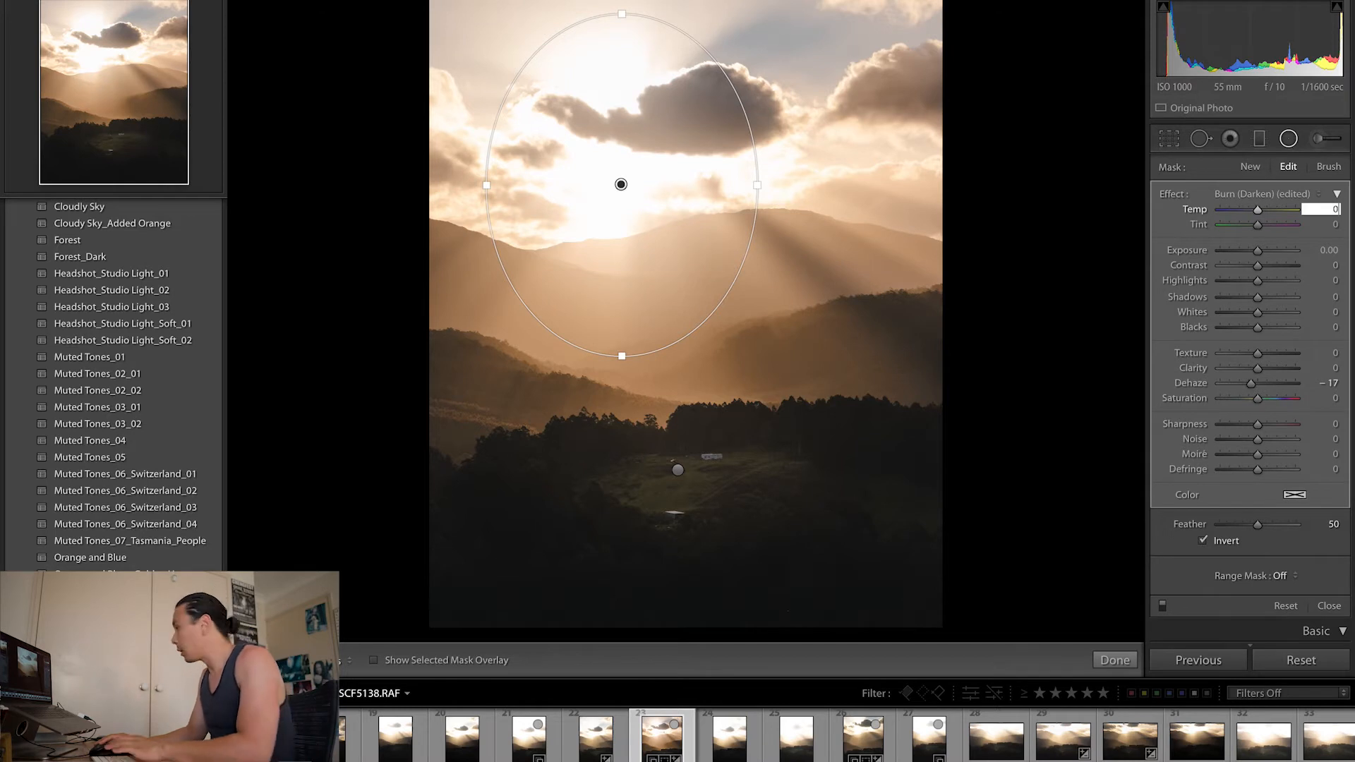
{"action": "key", "text": "Return"}
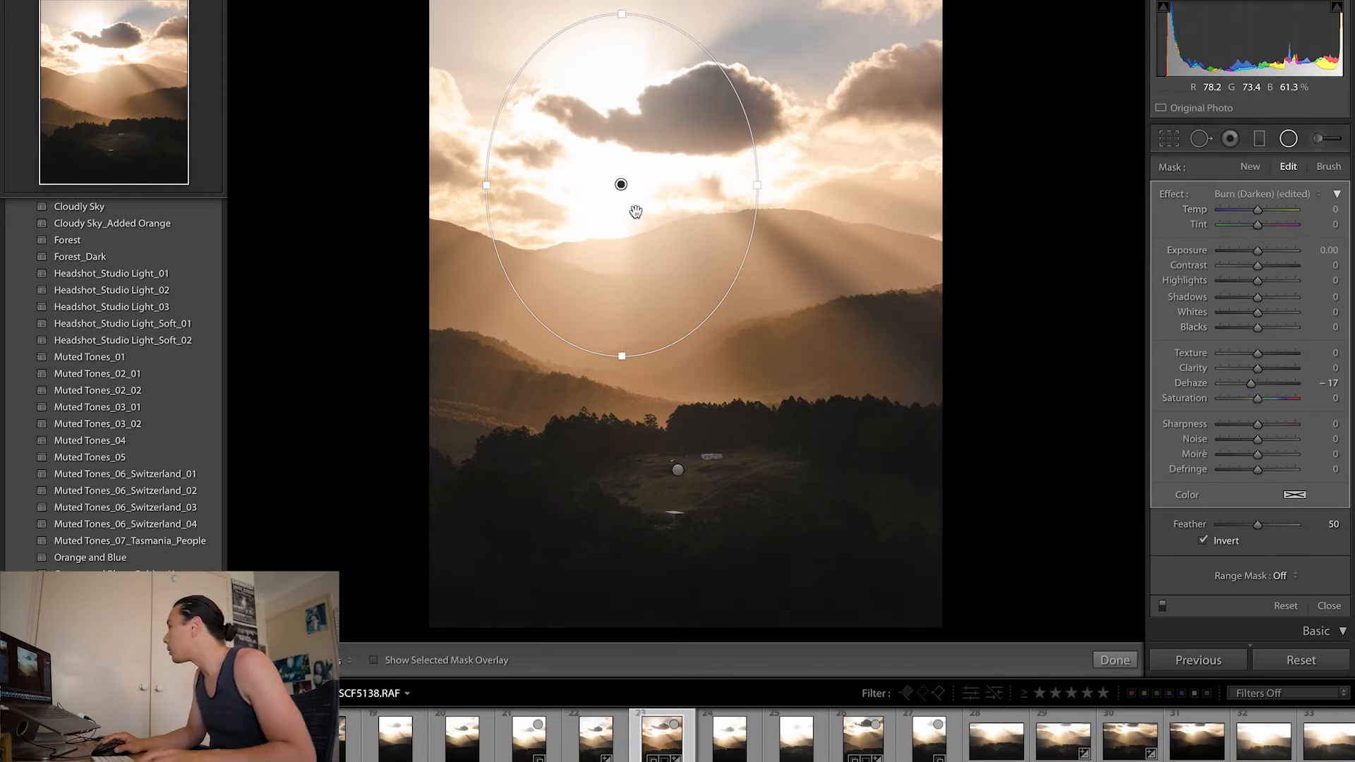
Stretch and tilt the sun radial filter's ellipse down to the valley clearing and set its Dehaze to 0.
{"action": "left_click_drag", "start_coordinate": [618, 365], "coordinate": [690, 518]}
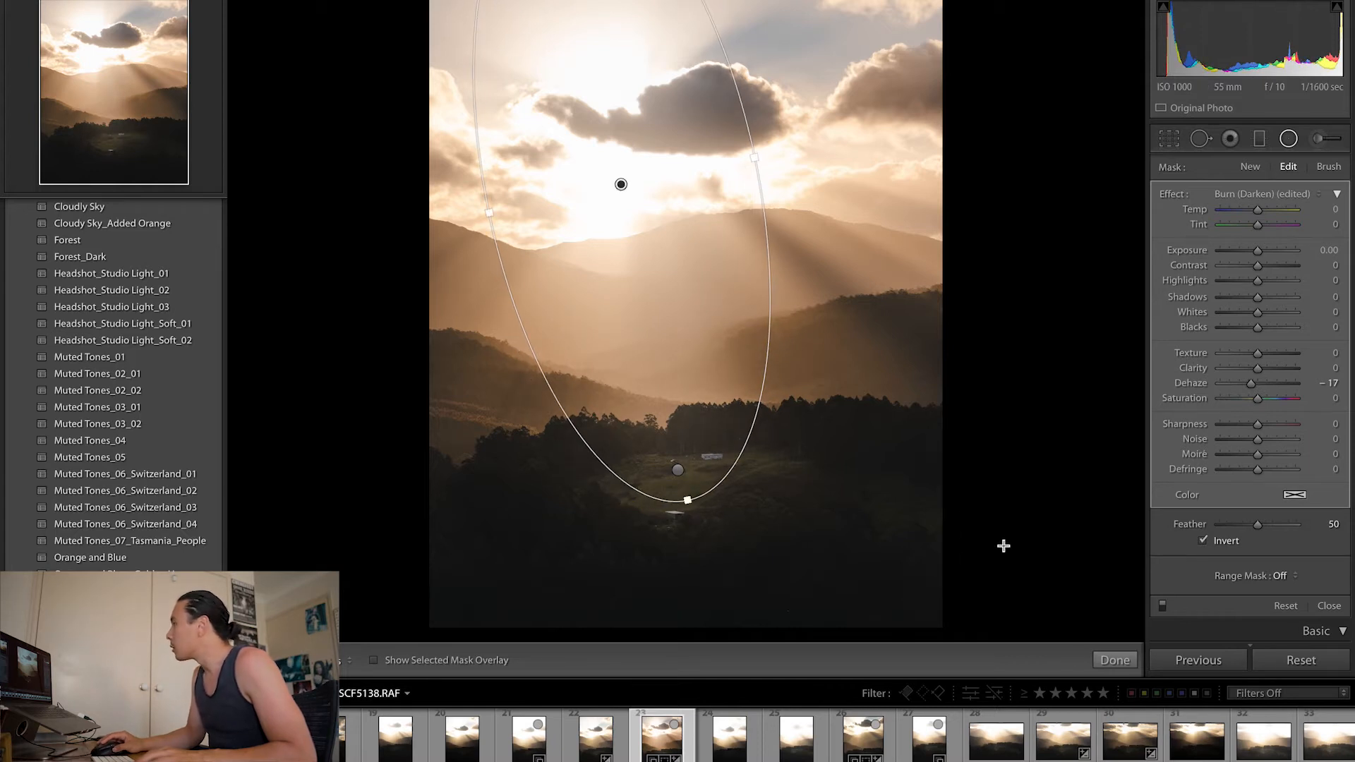
{"action": "left_click", "coordinate": [1327, 383]}
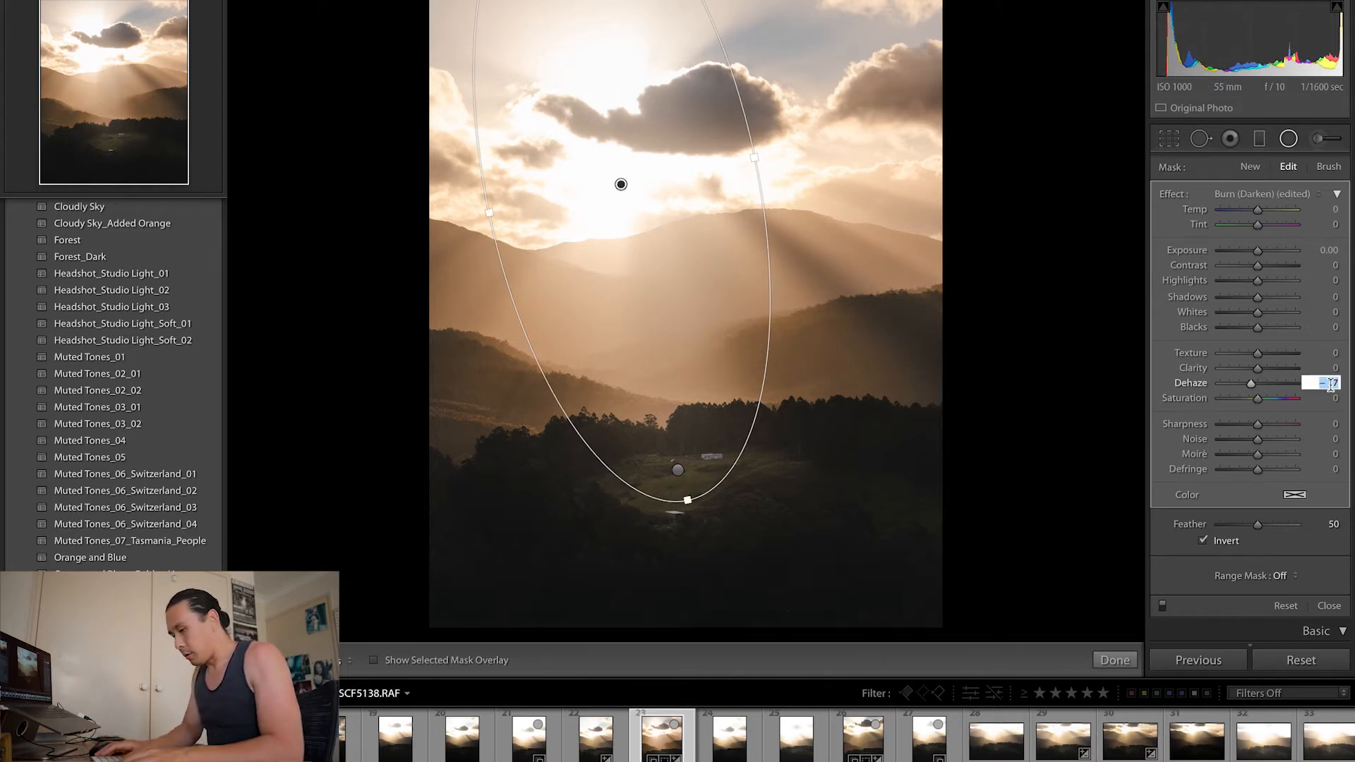
{"action": "type", "text": "-5"}
{"action": "key", "text": "Return"}
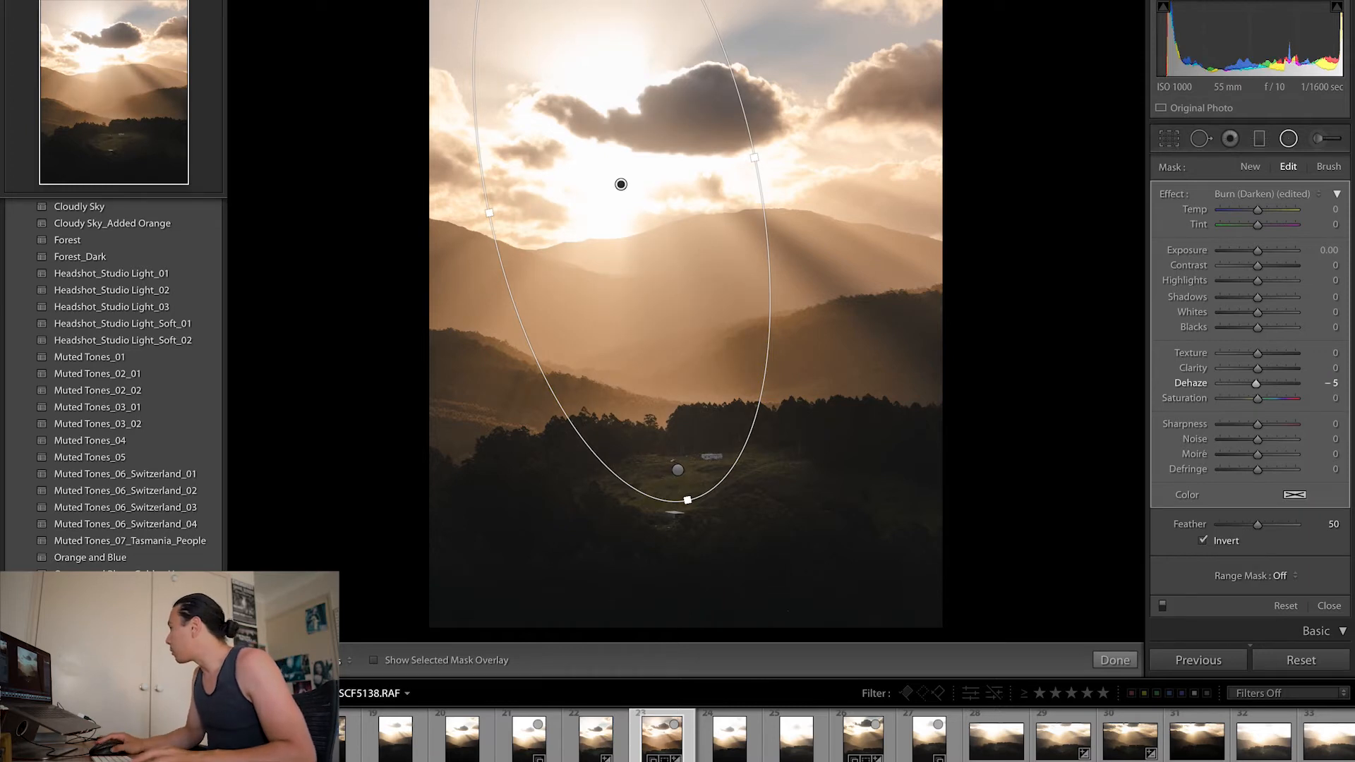
{"action": "left_click", "coordinate": [1332, 384]}
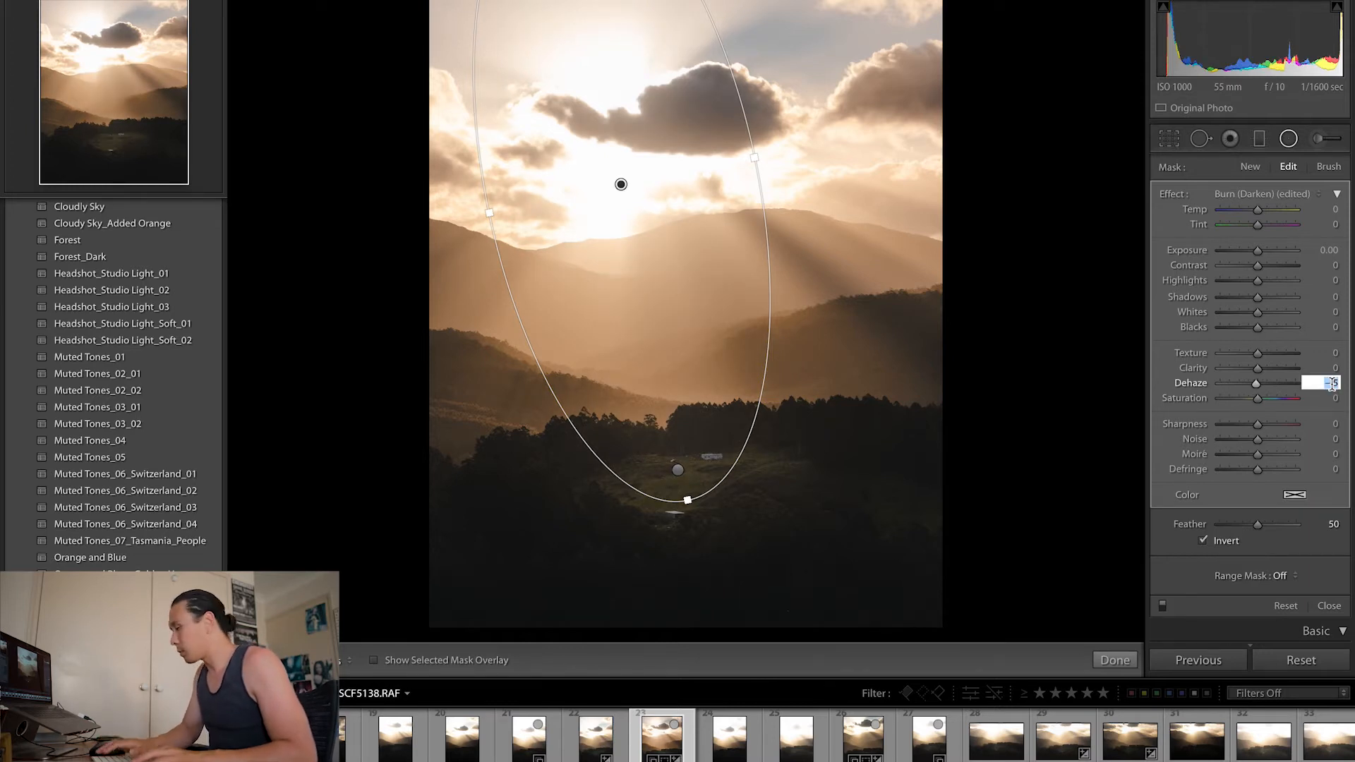
{"action": "type", "text": "0"}
{"action": "key", "text": "Return"}
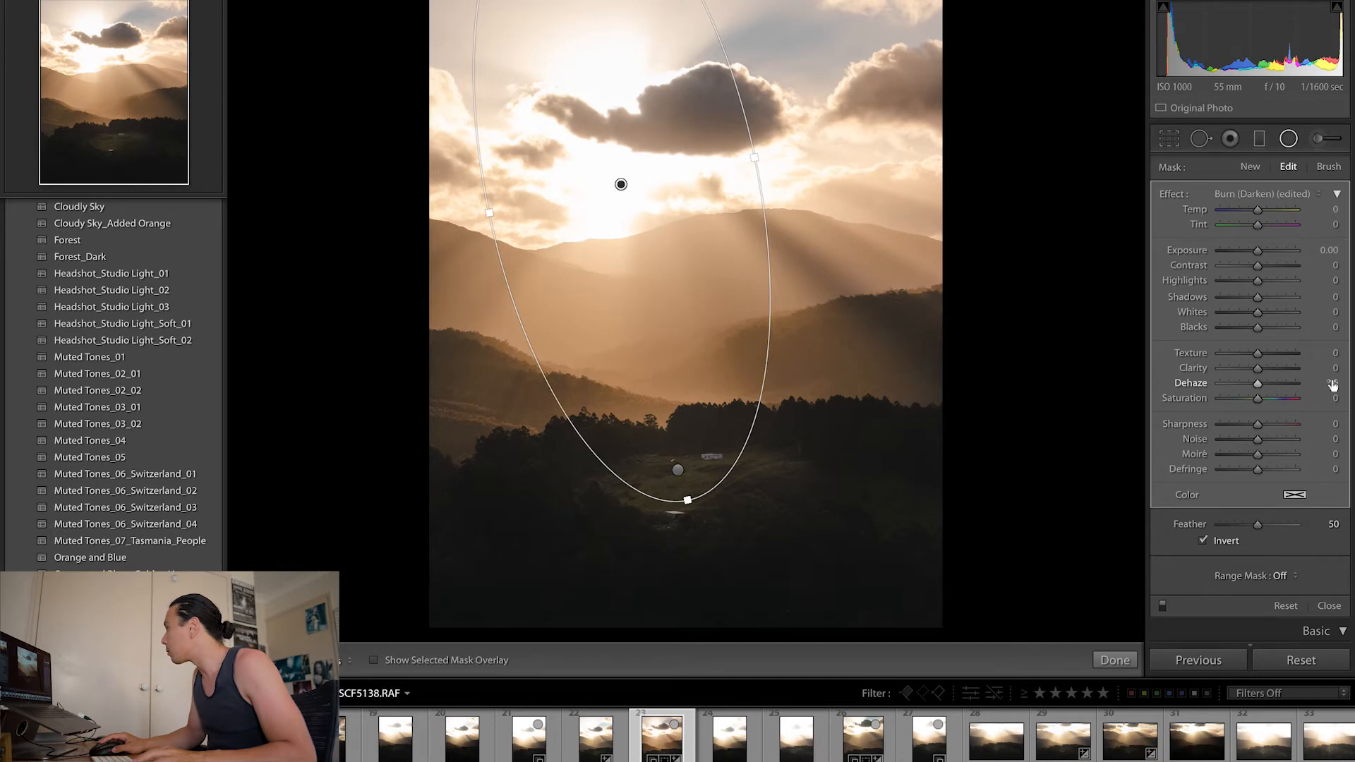
{"action": "left_click", "coordinate": [1332, 383]}
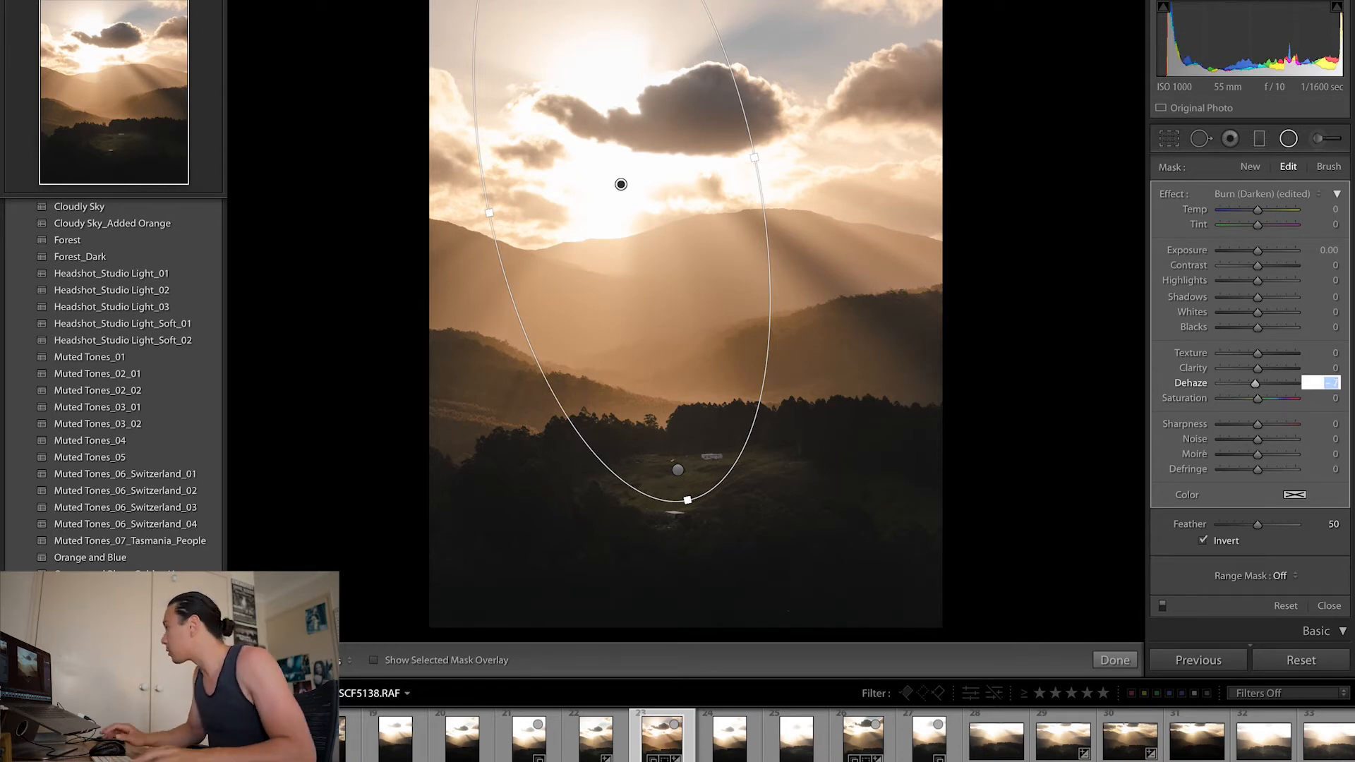
{"action": "key", "text": "Return"}
{"action": "left_click", "coordinate": [1333, 383]}
{"action": "type", "text": "0"}
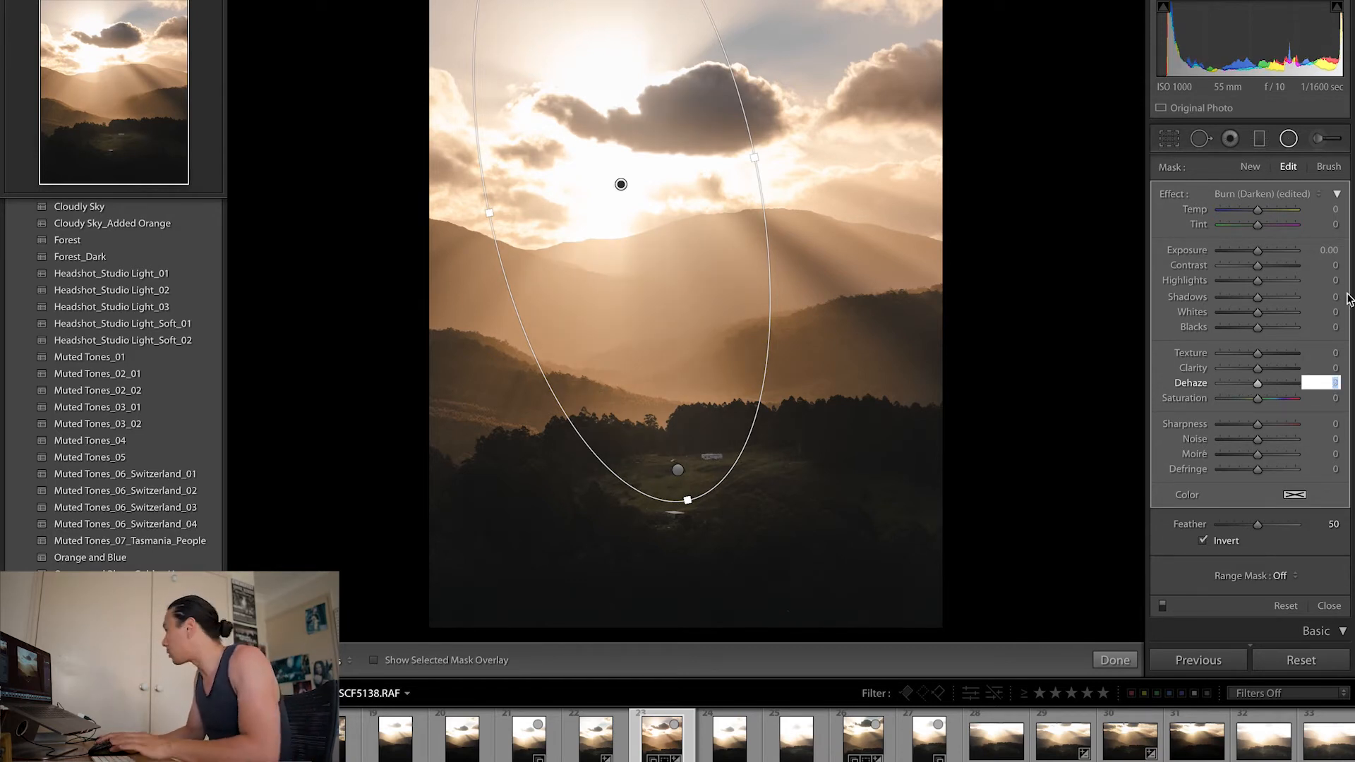
{"action": "key", "text": "Return"}
Set the sun radial filter's Exposure to 0.20, extend its ellipse slightly lower and finish editing it.
{"action": "left_click", "coordinate": [1329, 250]}
{"action": "left_click", "coordinate": [1330, 252]}
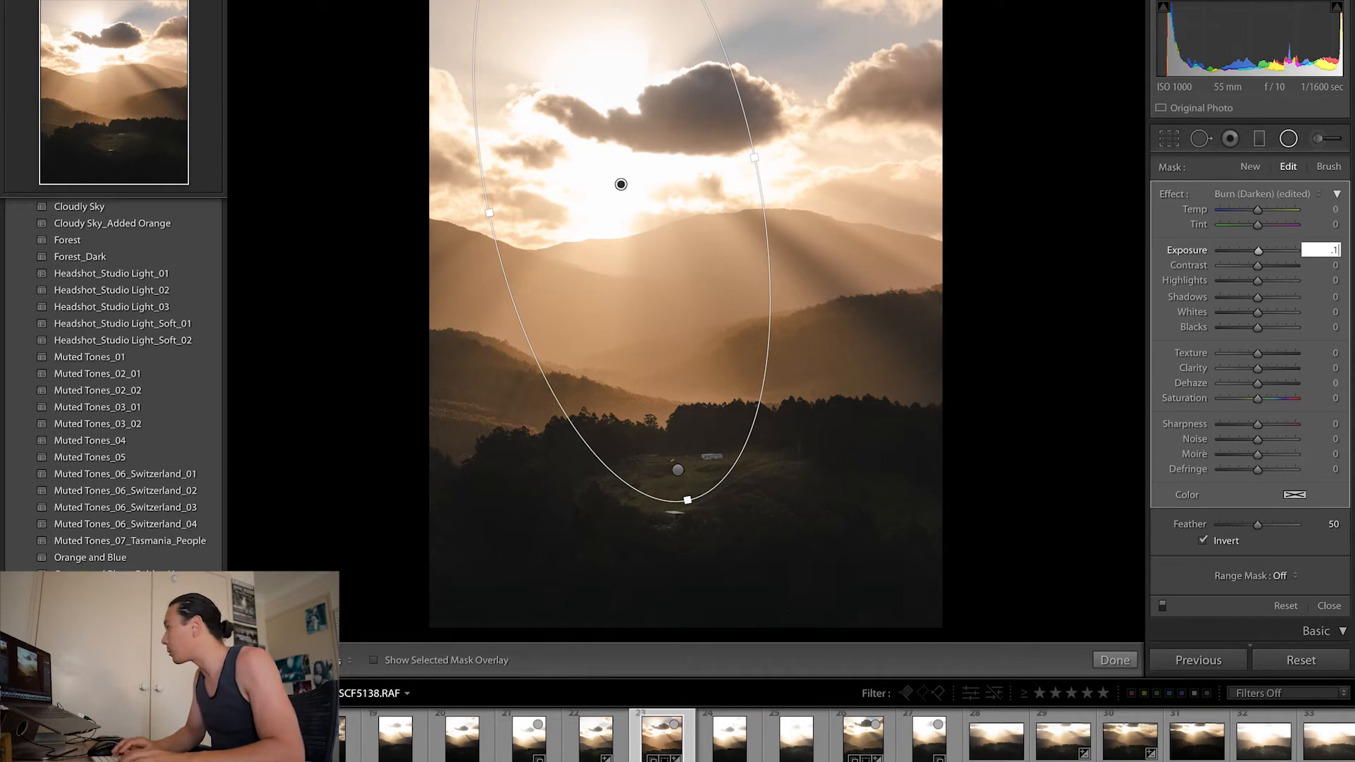
{"action": "type", "text": ".1"}
{"action": "key", "text": "Return"}
{"action": "left_click", "coordinate": [1330, 252]}
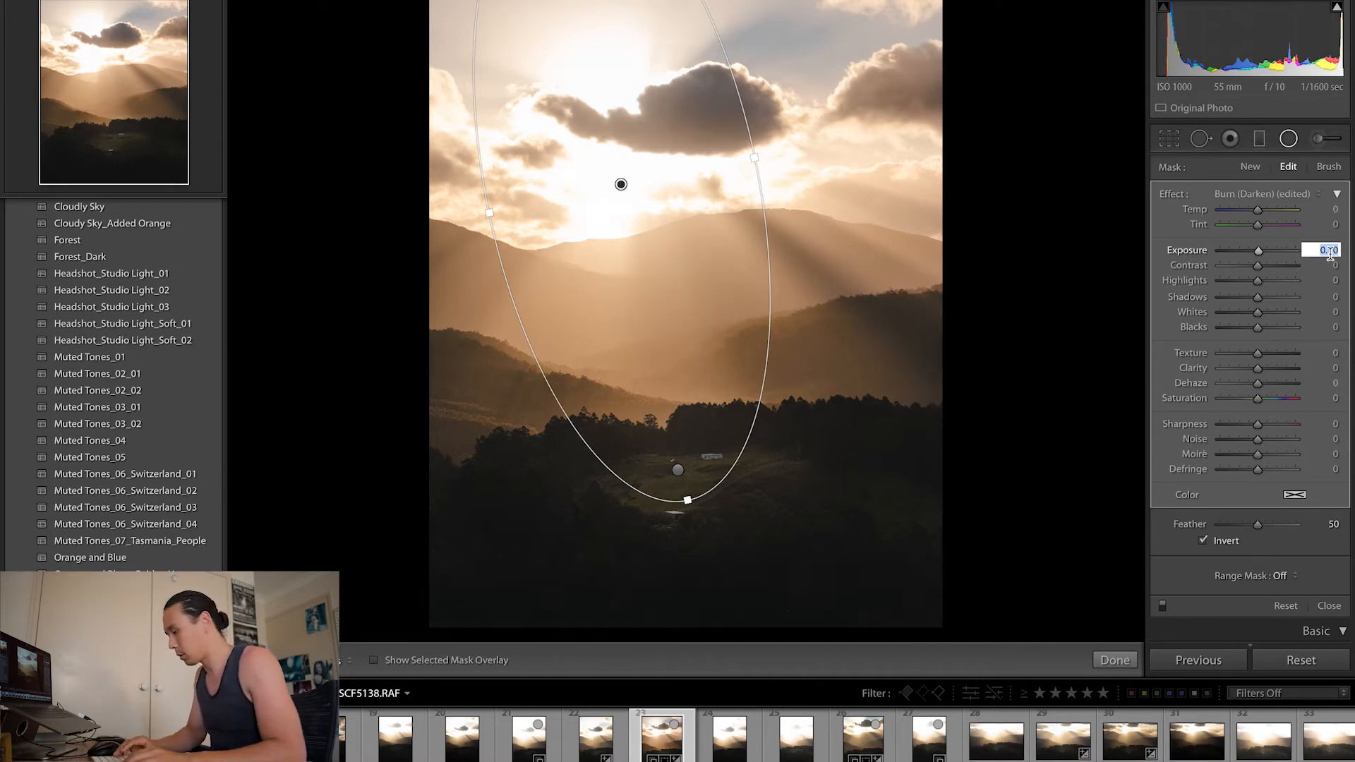
{"action": "key", "text": "Return"}
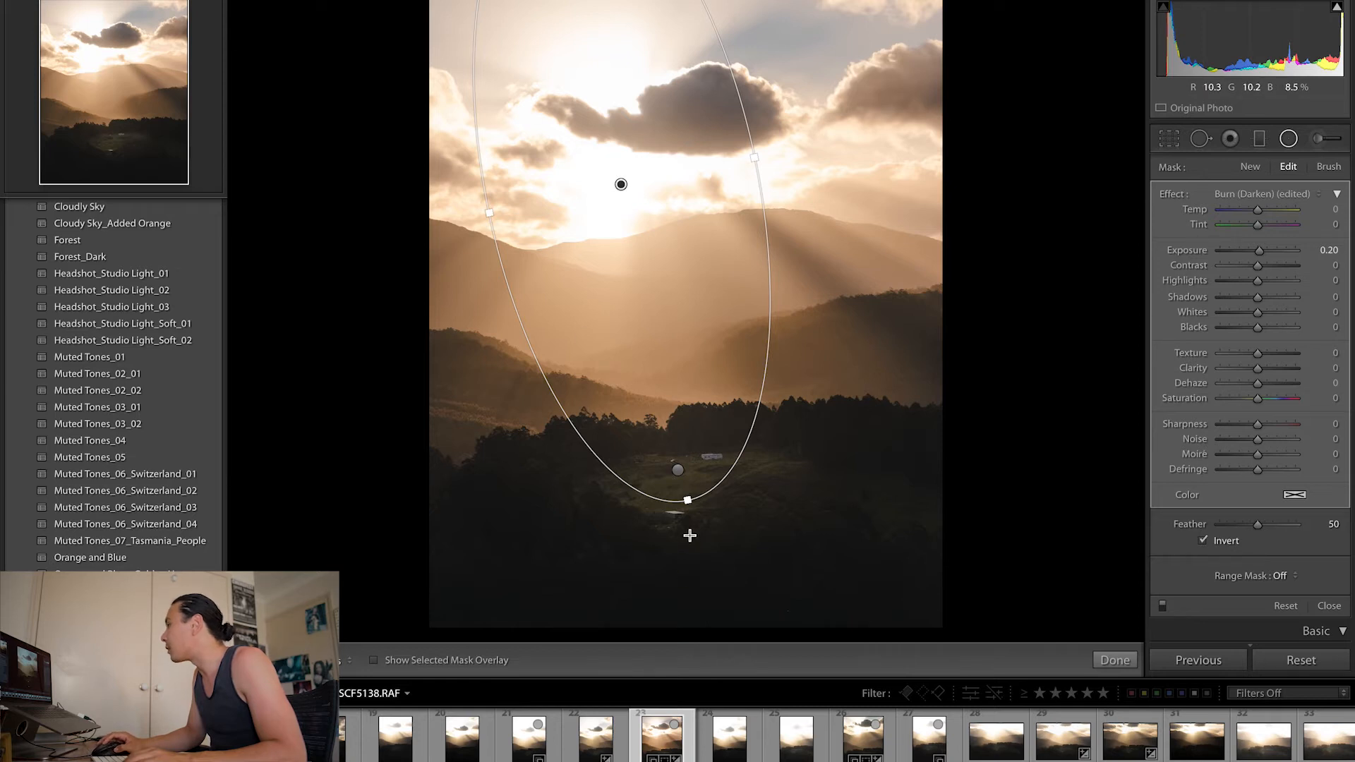
{"action": "left_click_drag", "start_coordinate": [689, 502], "coordinate": [692, 519]}
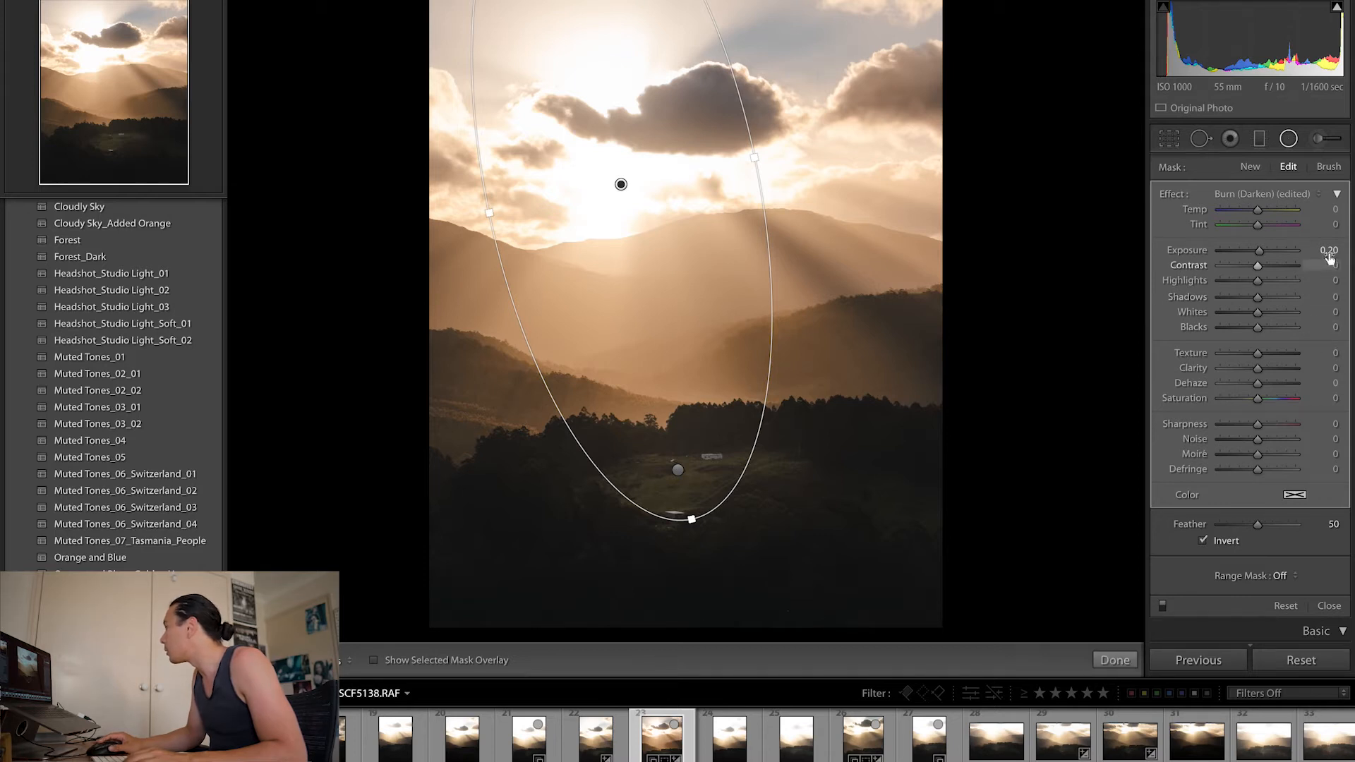
{"action": "left_click", "coordinate": [1116, 661]}
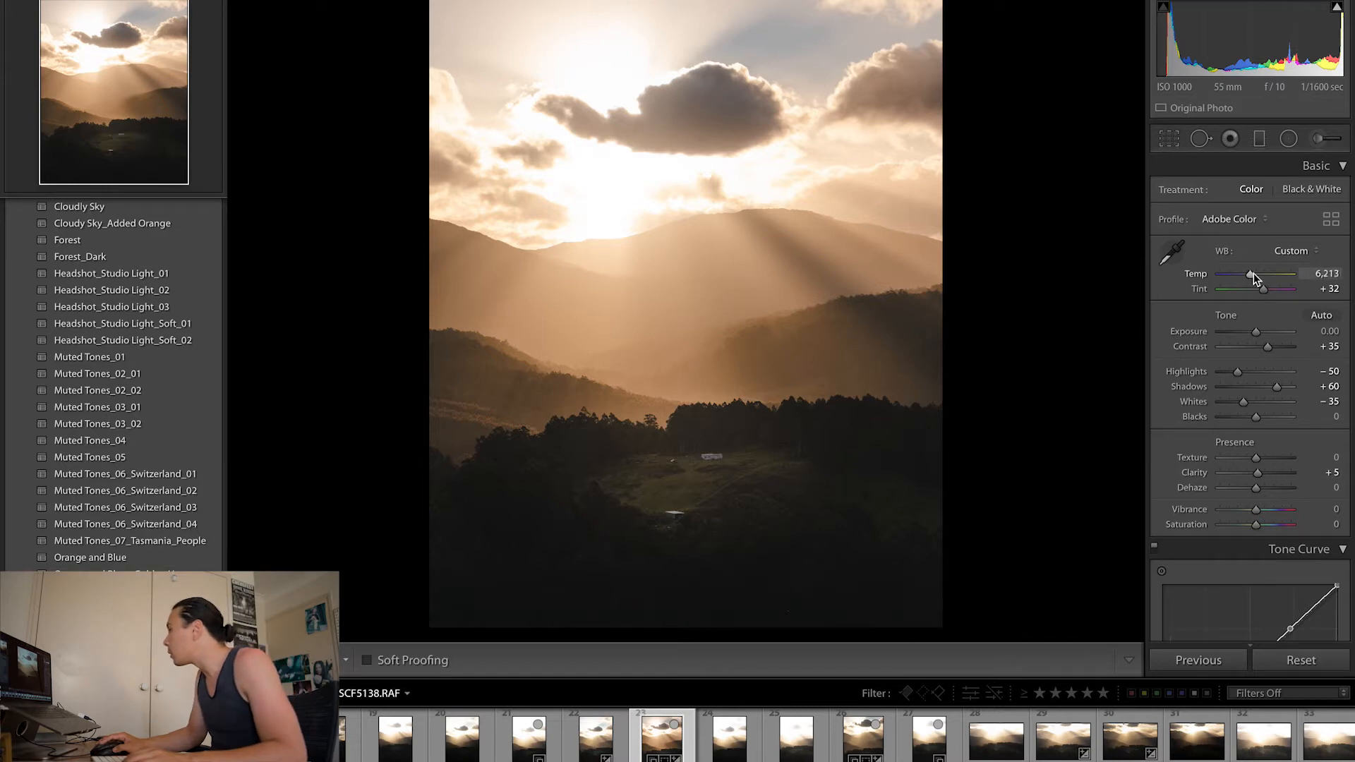
Warm the photo's overall white balance to a Temp of 6,700.
{"action": "left_click_drag", "start_coordinate": [1253, 273], "coordinate": [1258, 275]}
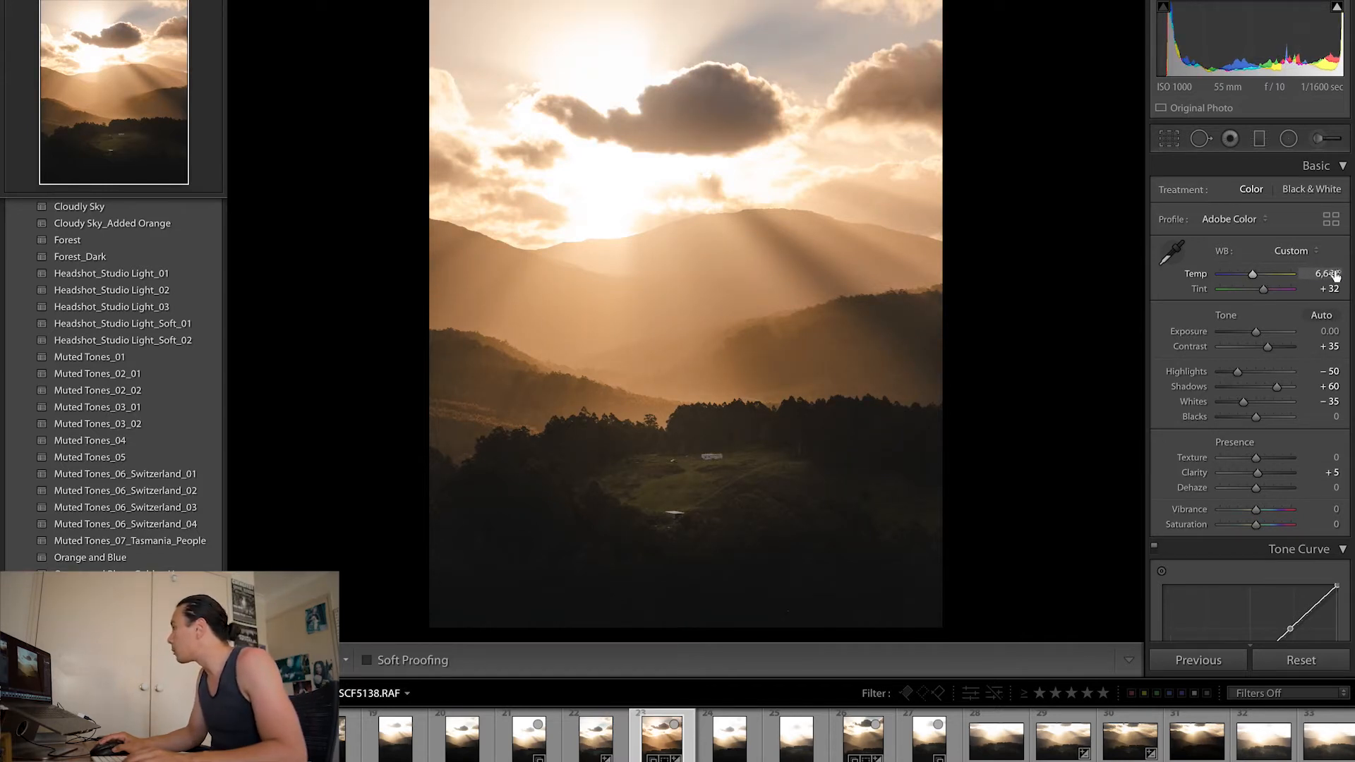
{"action": "left_click", "coordinate": [1330, 273]}
{"action": "type", "text": "6700"}
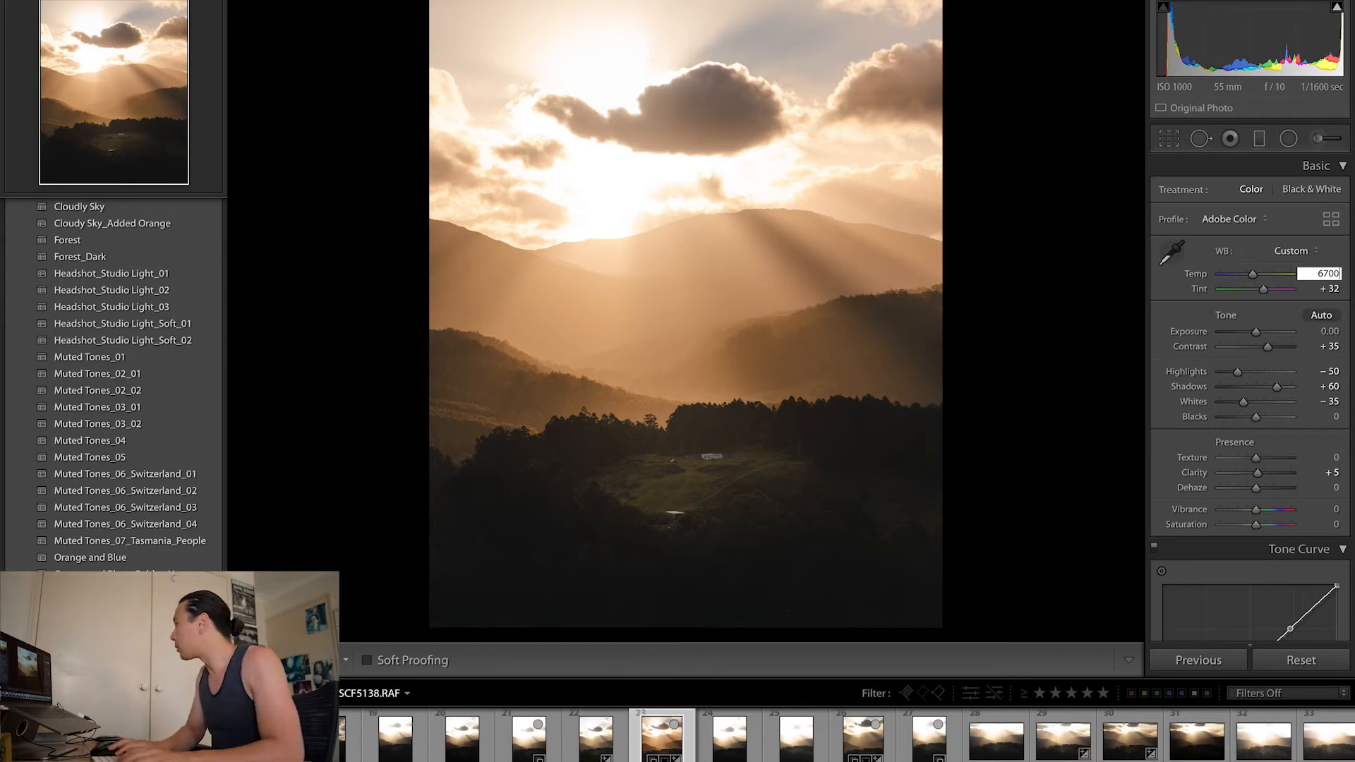
{"action": "key", "text": "Return"}
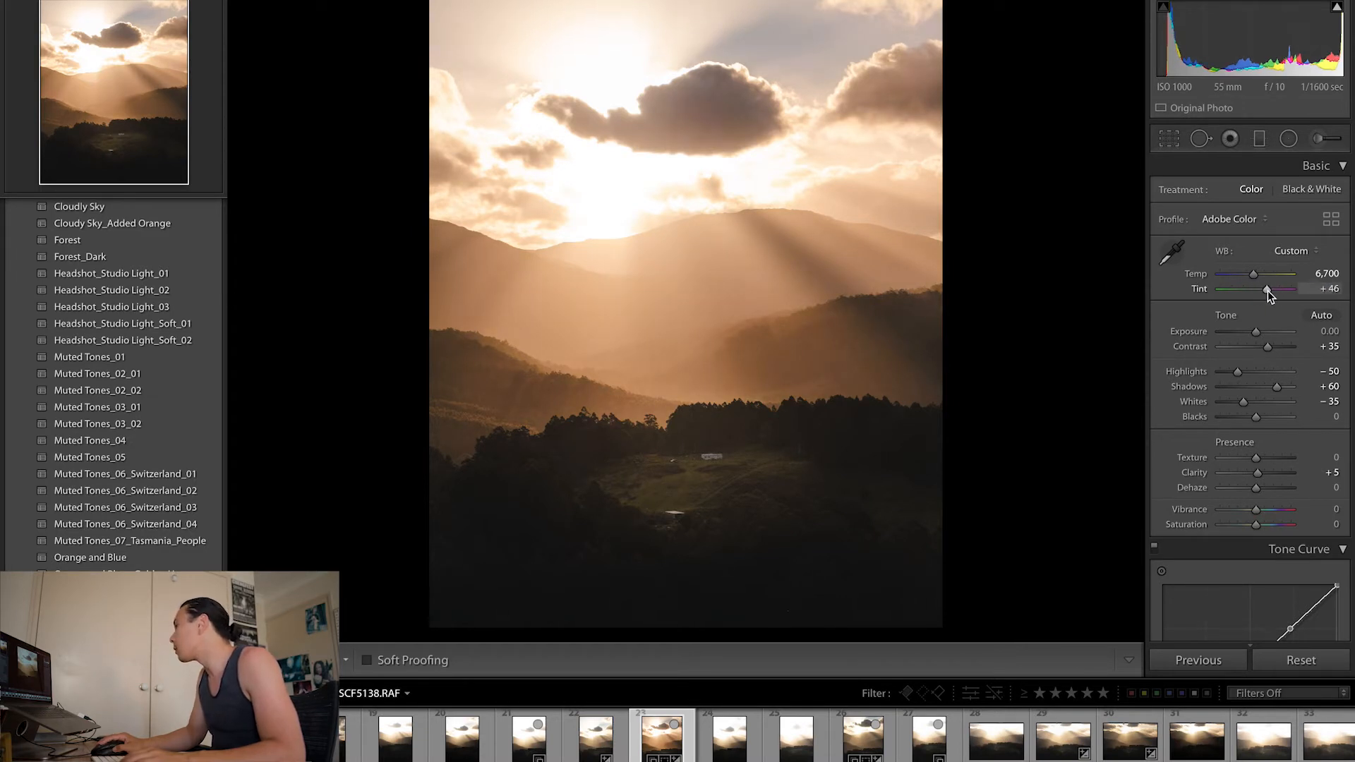
Compare slightly different white balance Tint values for the whole photo and settle on +36.
{"action": "left_click_drag", "start_coordinate": [1268, 291], "coordinate": [1266, 293]}
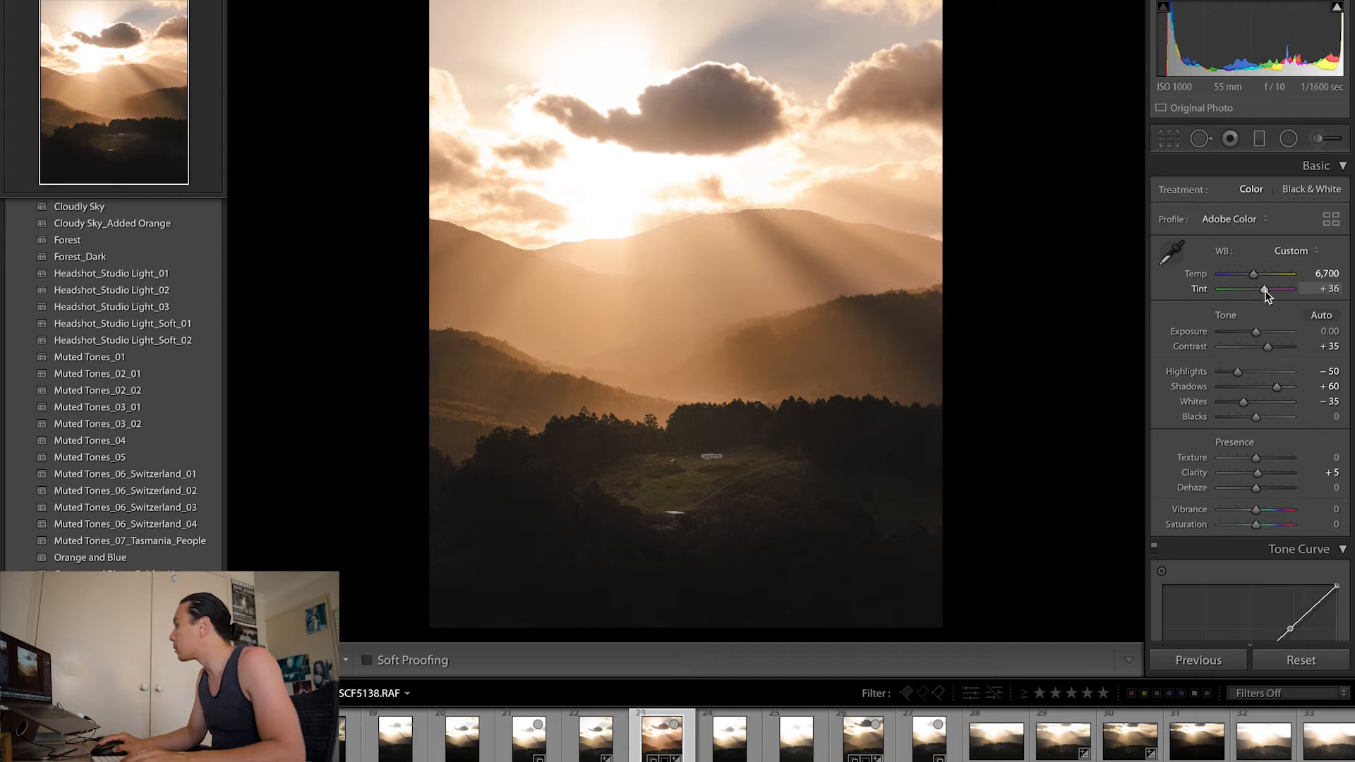
{"action": "left_click_drag", "start_coordinate": [1264, 290], "coordinate": [1264, 290]}
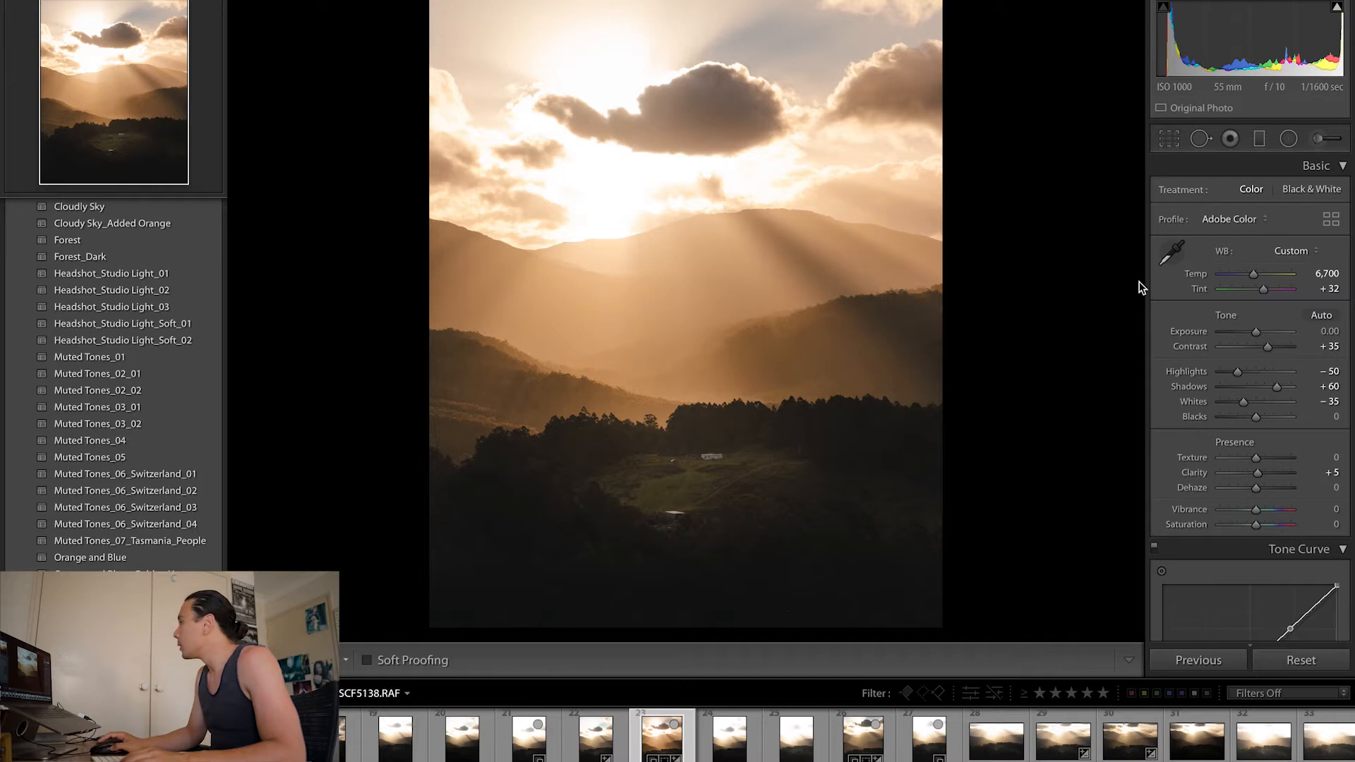
{"action": "left_click_drag", "start_coordinate": [1263, 295], "coordinate": [1264, 290]}
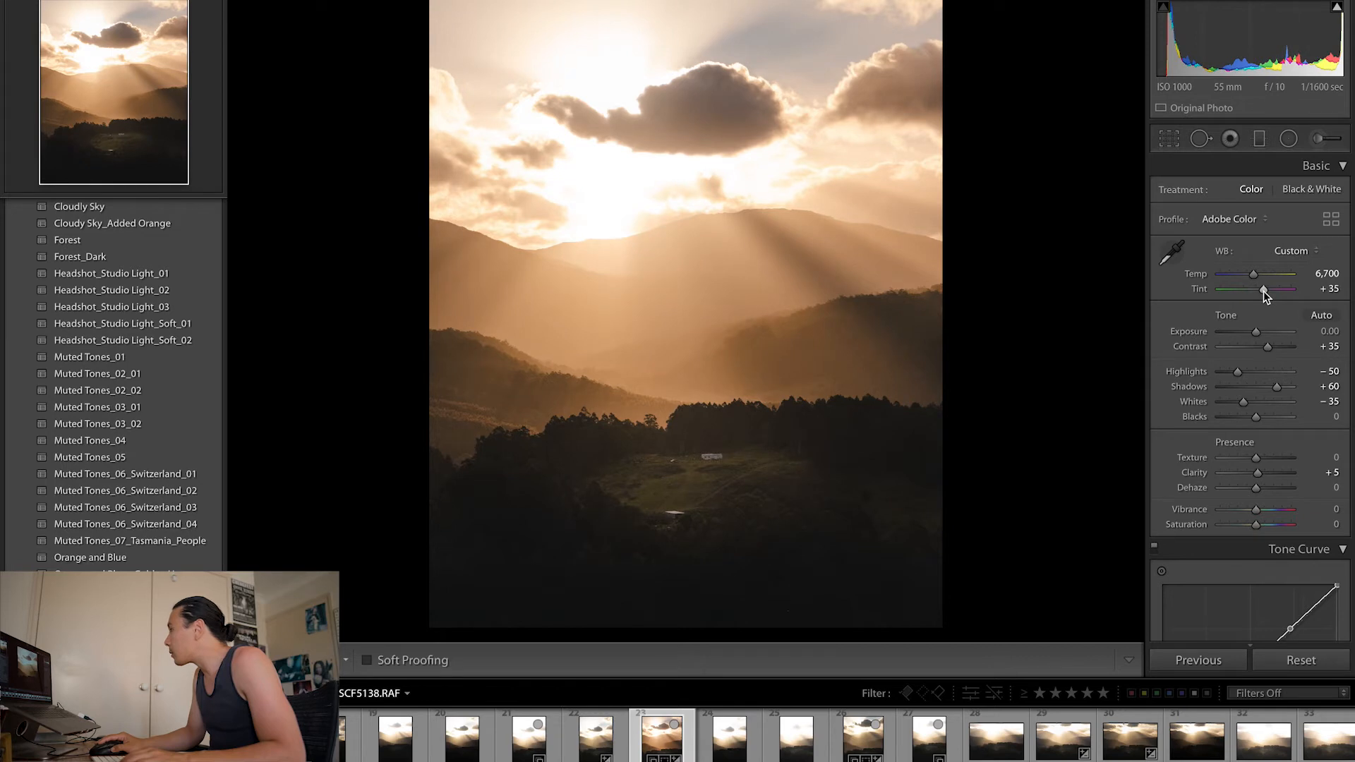
{"action": "left_click", "coordinate": [1334, 292]}
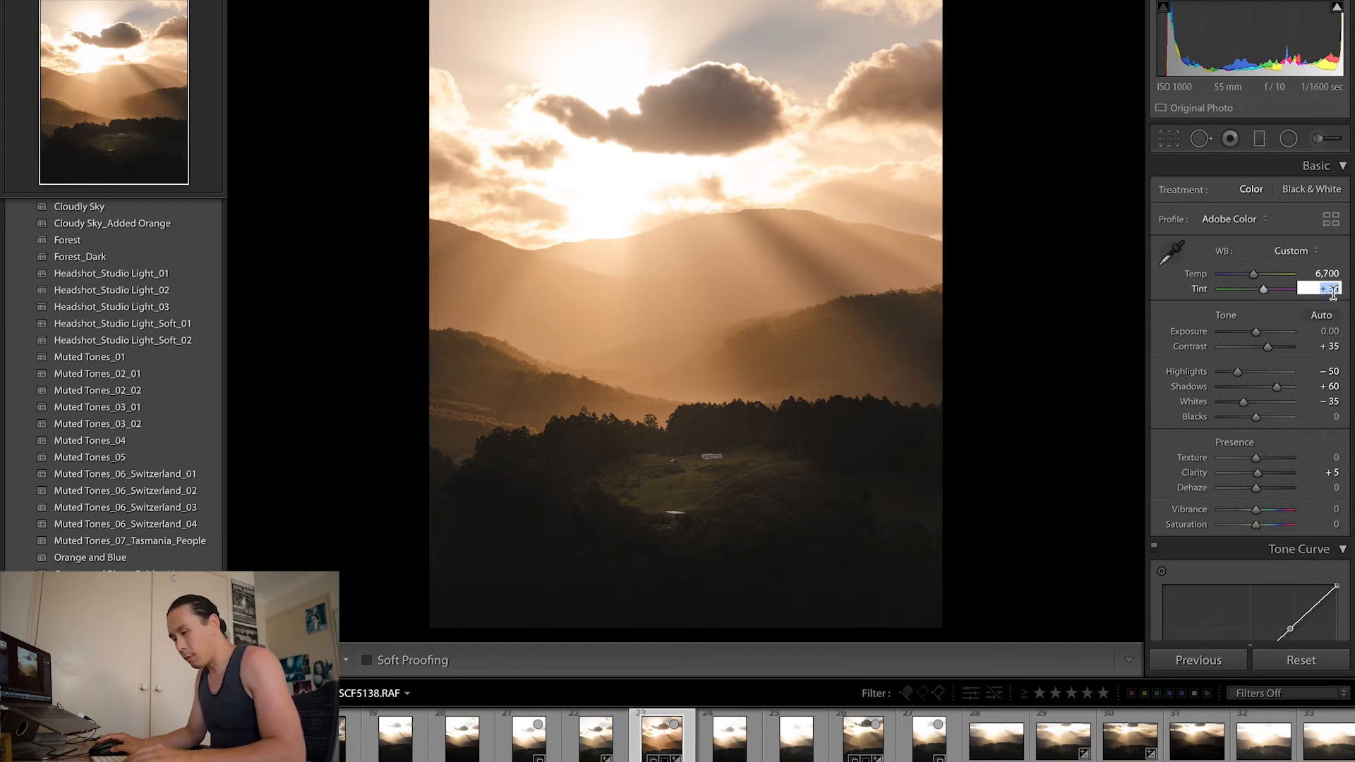
{"action": "type", "text": "36"}
{"action": "key", "text": "Return"}
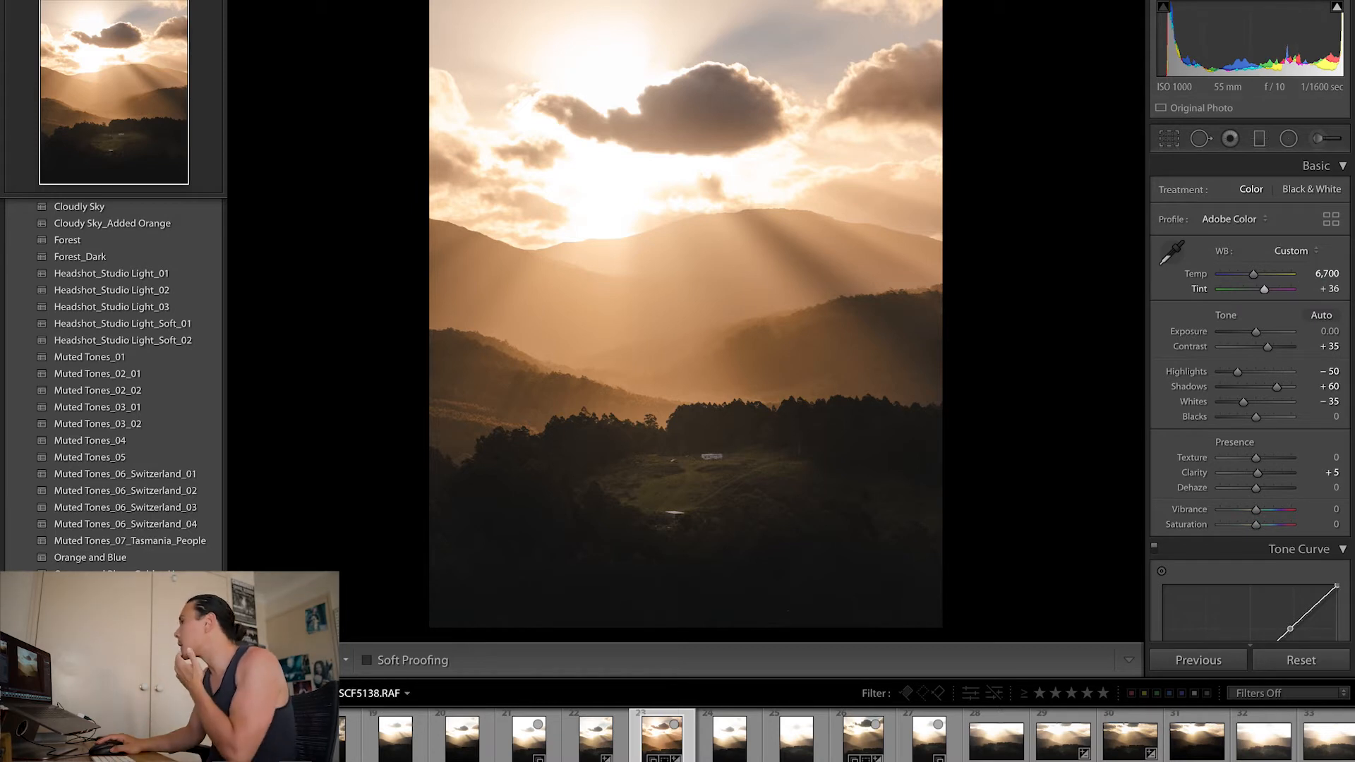
{"action": "left_click", "coordinate": [1334, 291]}
{"action": "type", "text": "35"}
{"action": "key", "text": "Return"}
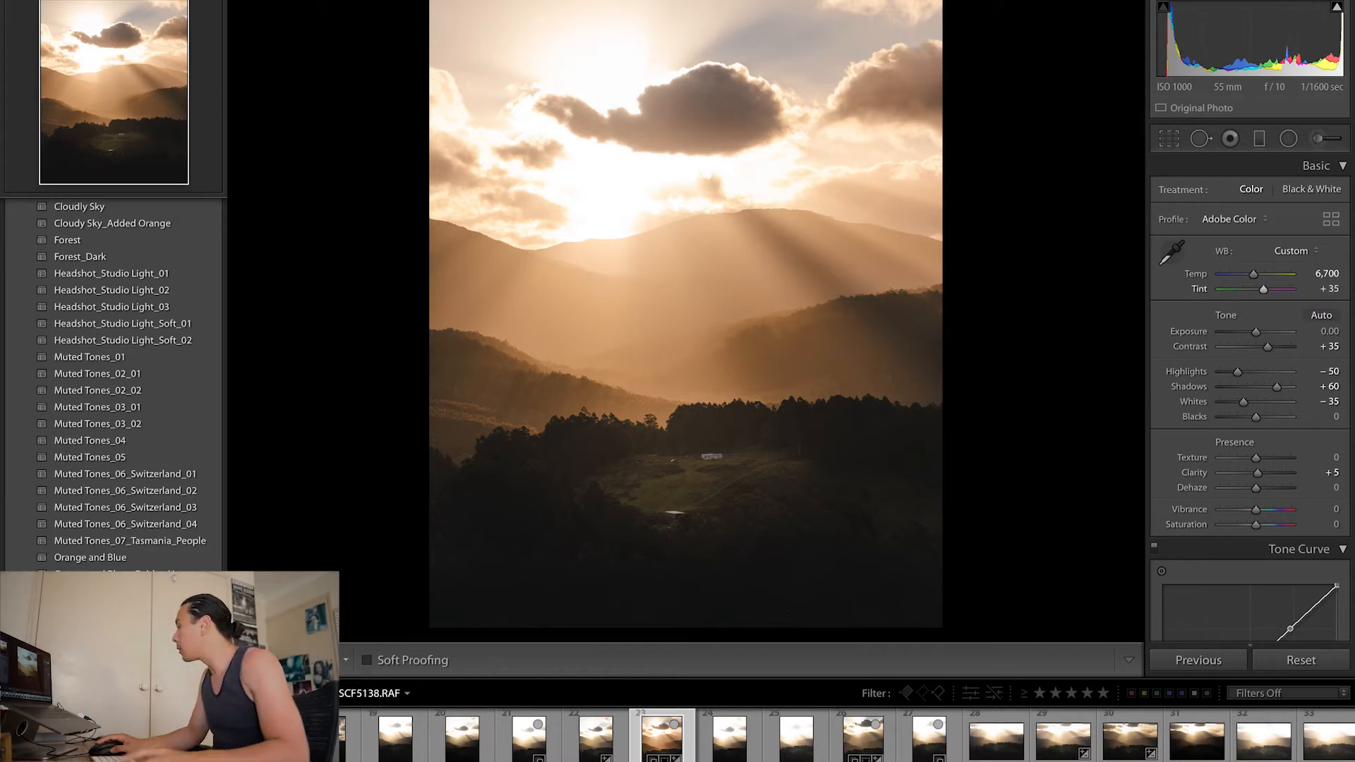
{"action": "left_click", "coordinate": [1333, 291]}
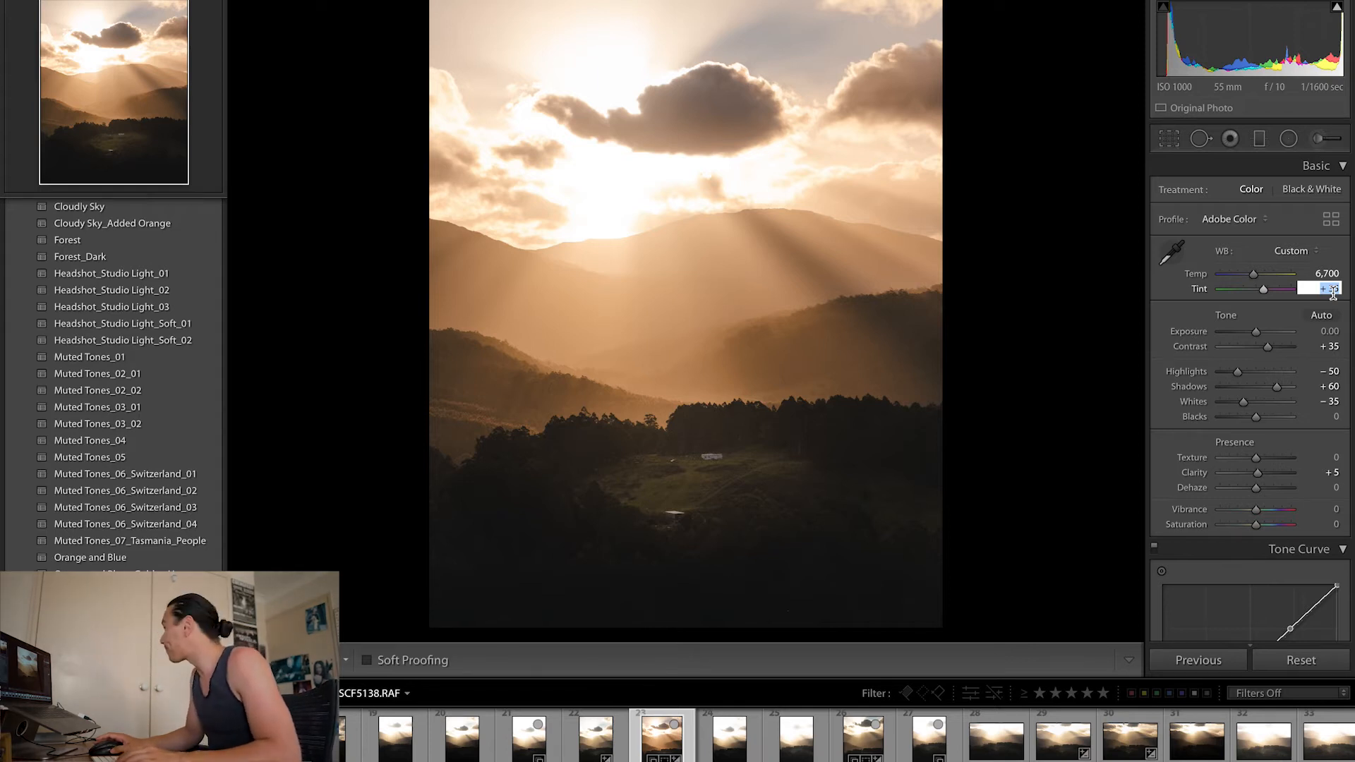
{"action": "type", "text": "36"}
{"action": "key", "text": "Return"}
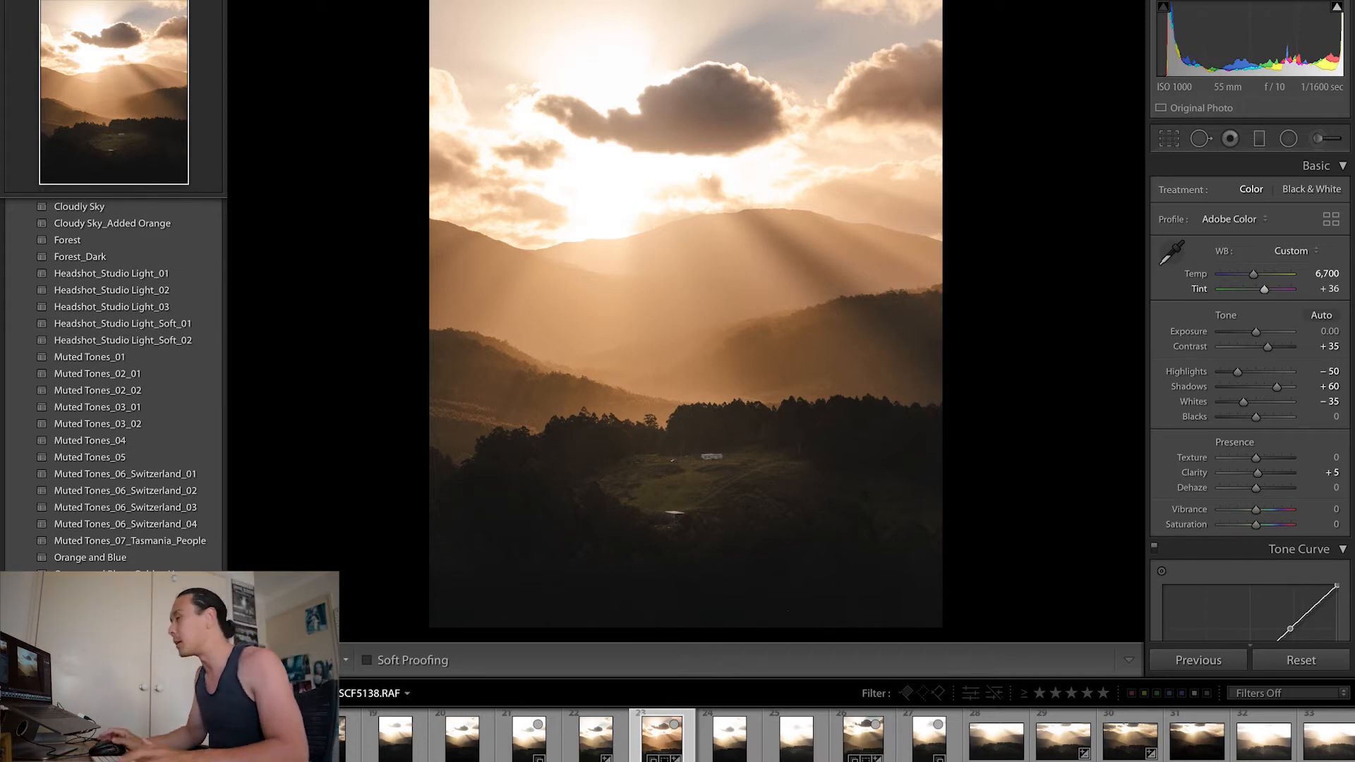
Check the settings of the radial filter over the valley clearing and close it again.
{"action": "scroll", "coordinate": [1196, 388], "scroll_direction": "down", "scroll_amount": 5}
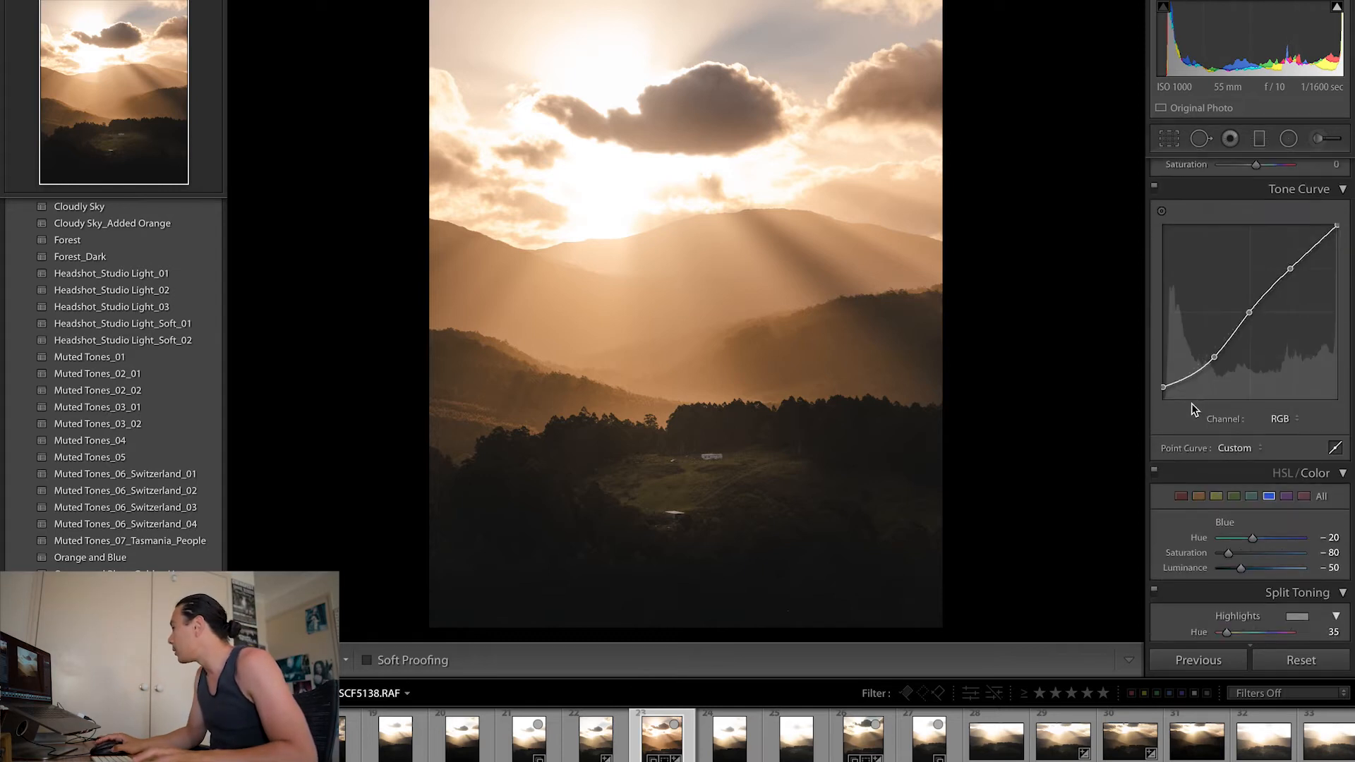
{"action": "left_click", "coordinate": [1289, 138]}
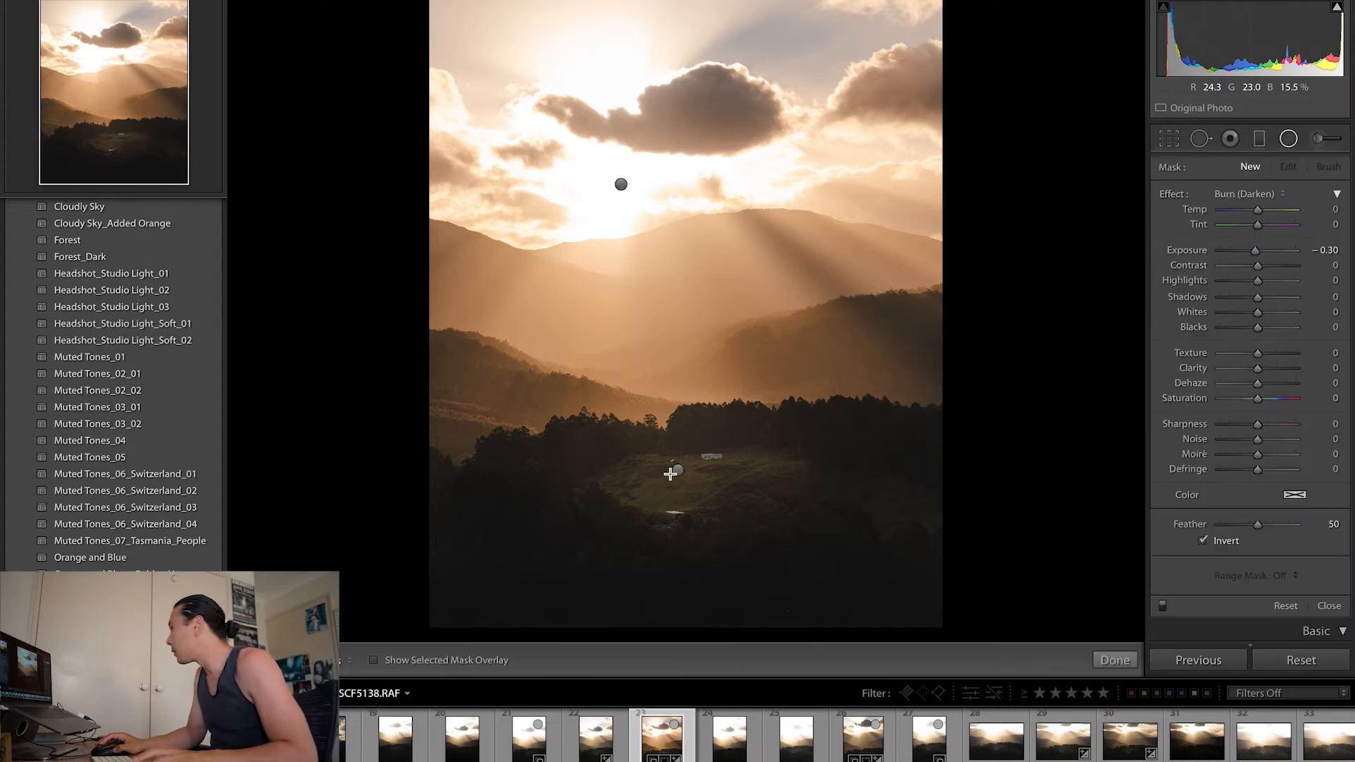
{"action": "left_click", "coordinate": [678, 470]}
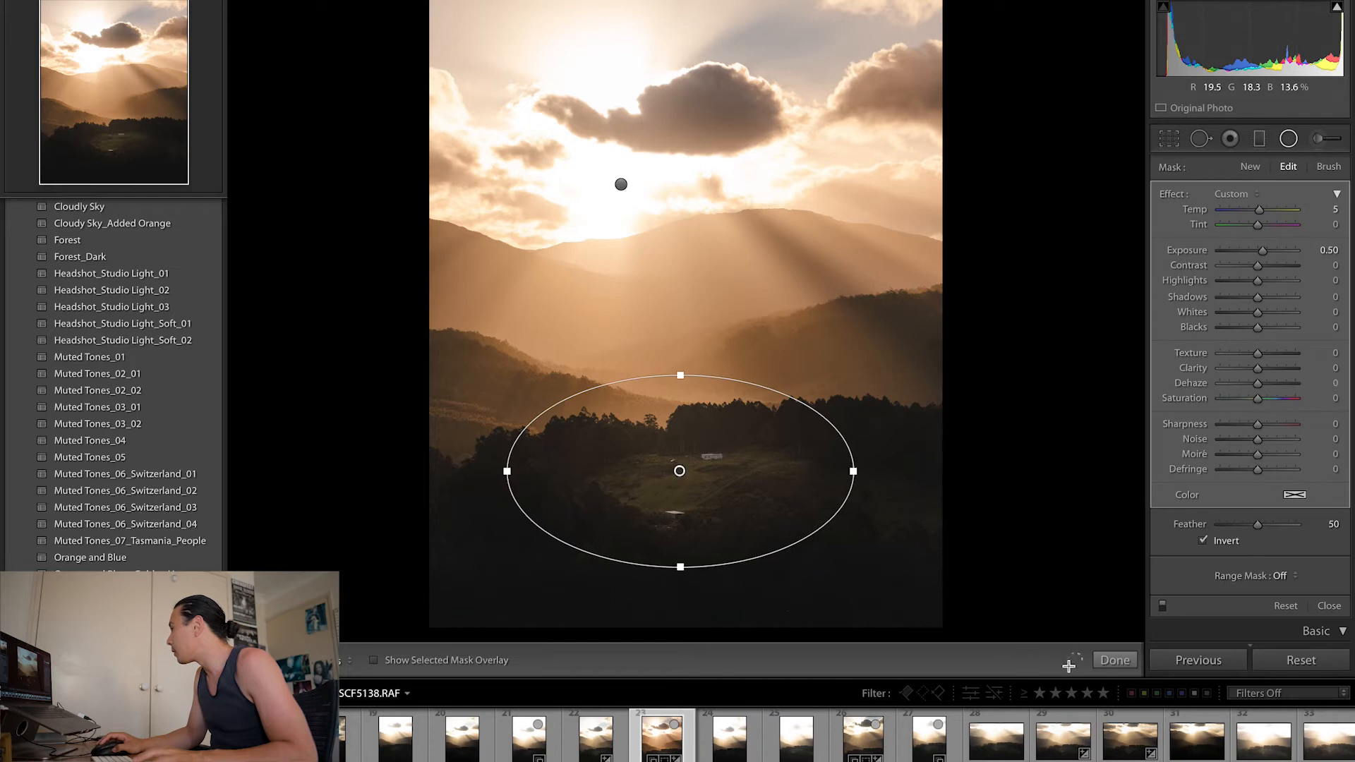
{"action": "left_click", "coordinate": [1113, 653]}
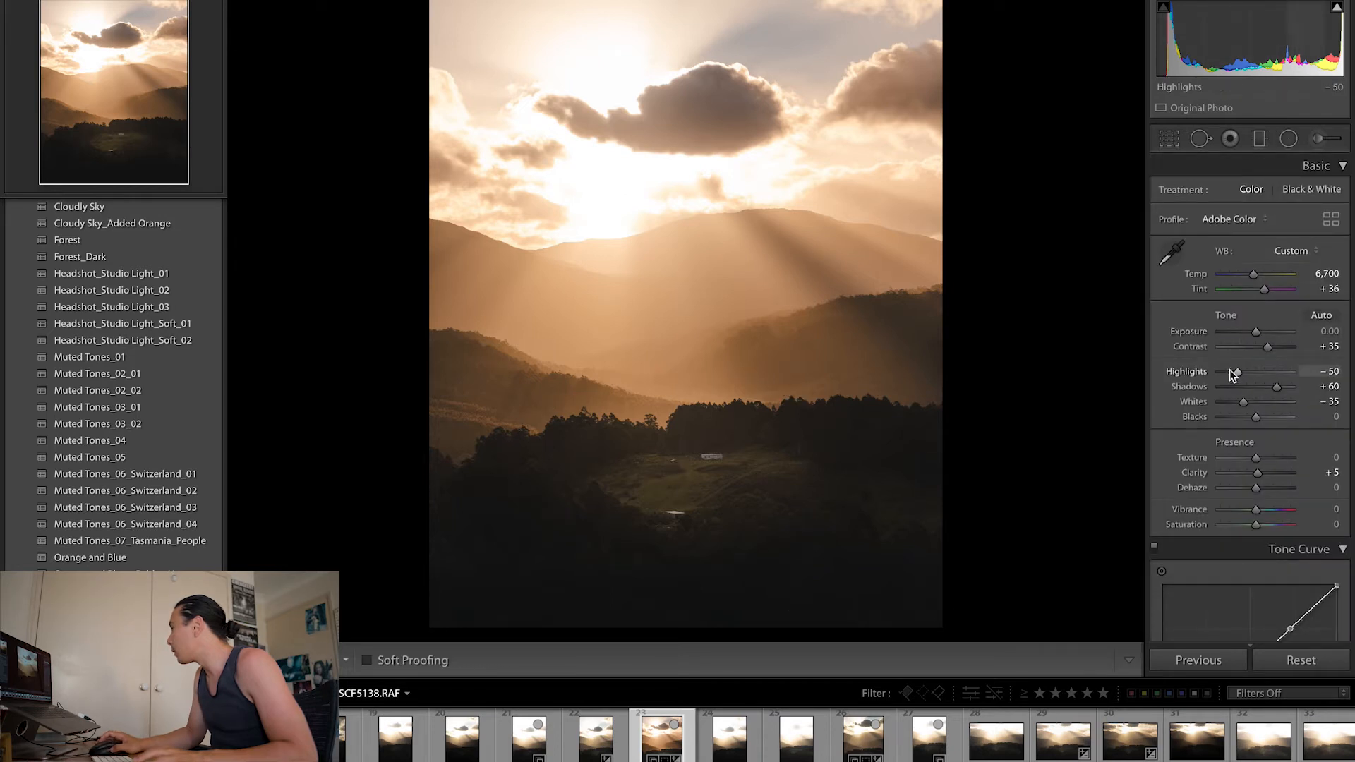
Try lowering the photo's overall Exposure to -0.25 and reset it to 0.
{"action": "left_click_drag", "start_coordinate": [1257, 333], "coordinate": [1248, 333]}
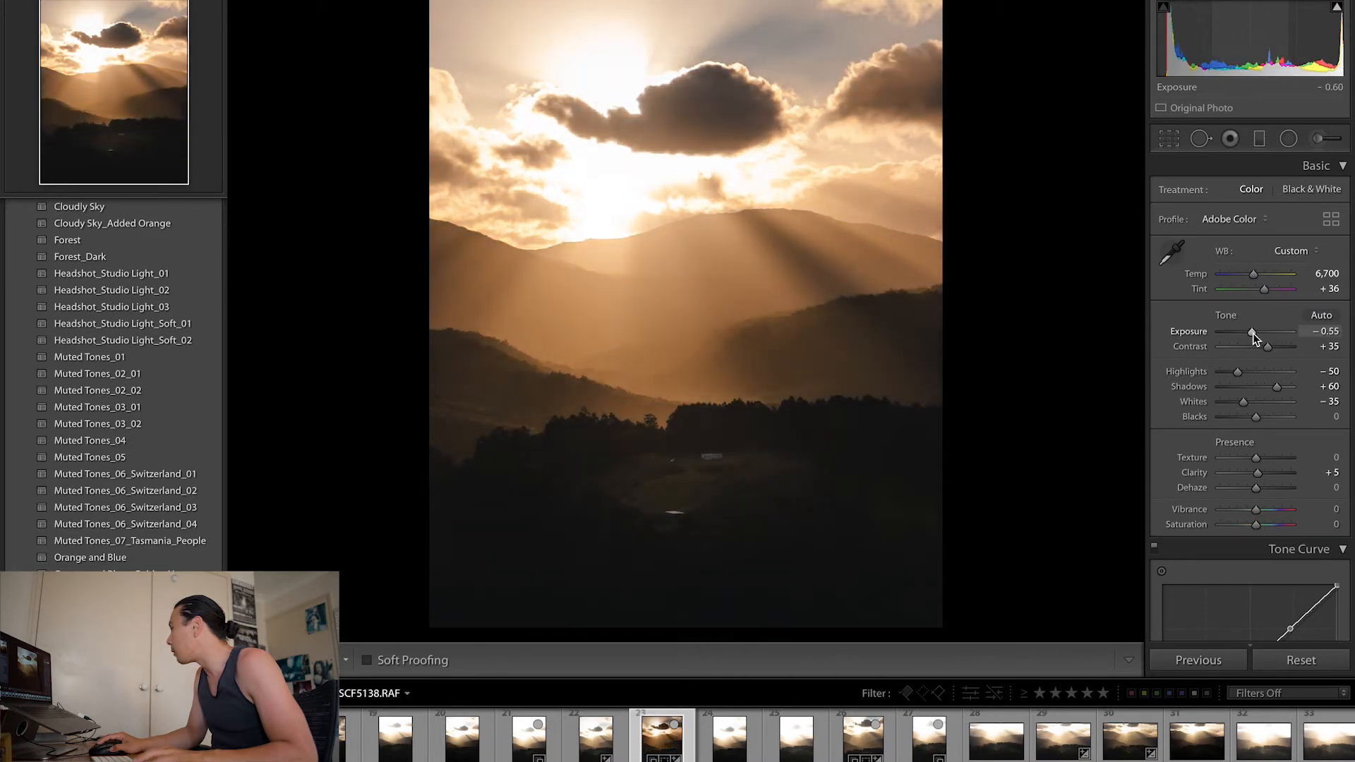
{"action": "left_click_drag", "start_coordinate": [1252, 333], "coordinate": [1255, 334]}
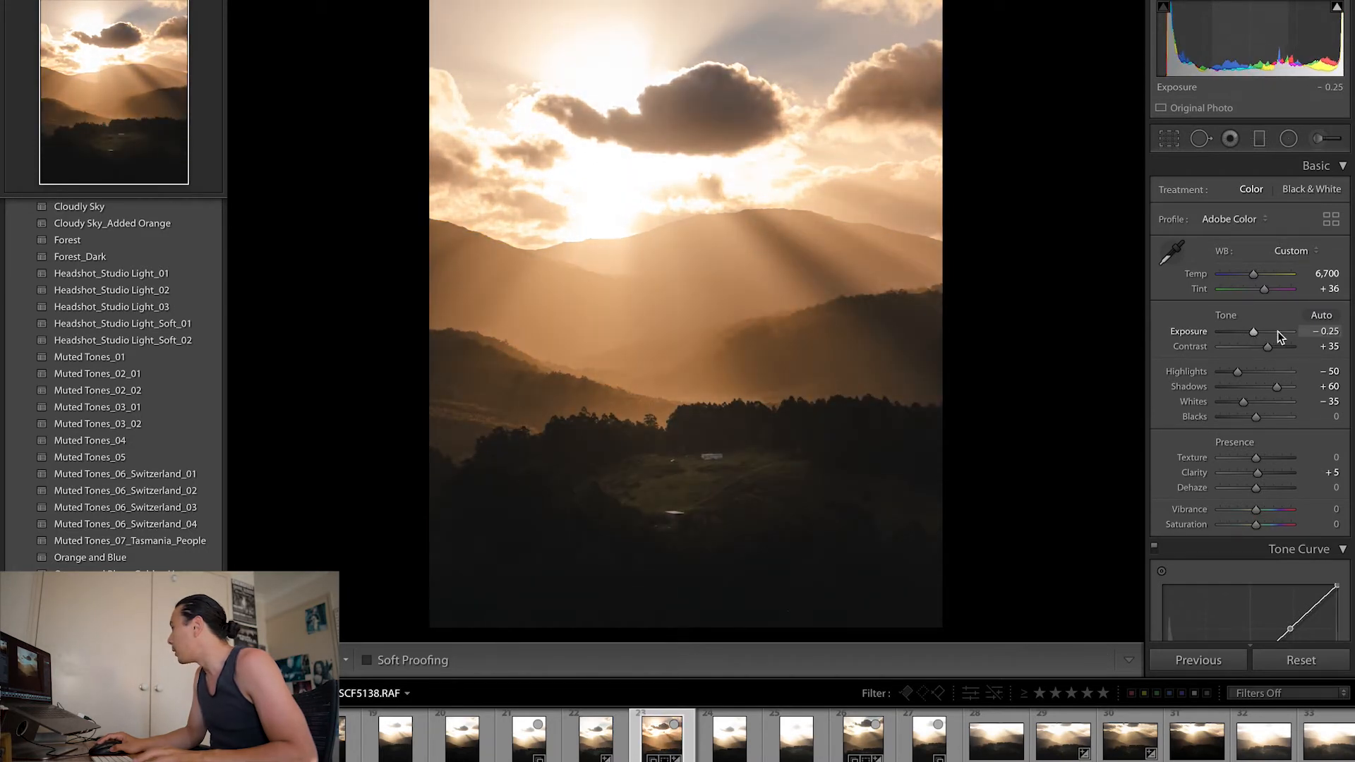
{"action": "left_click", "coordinate": [1321, 331]}
{"action": "type", "text": "0"}
{"action": "key", "text": "Return"}
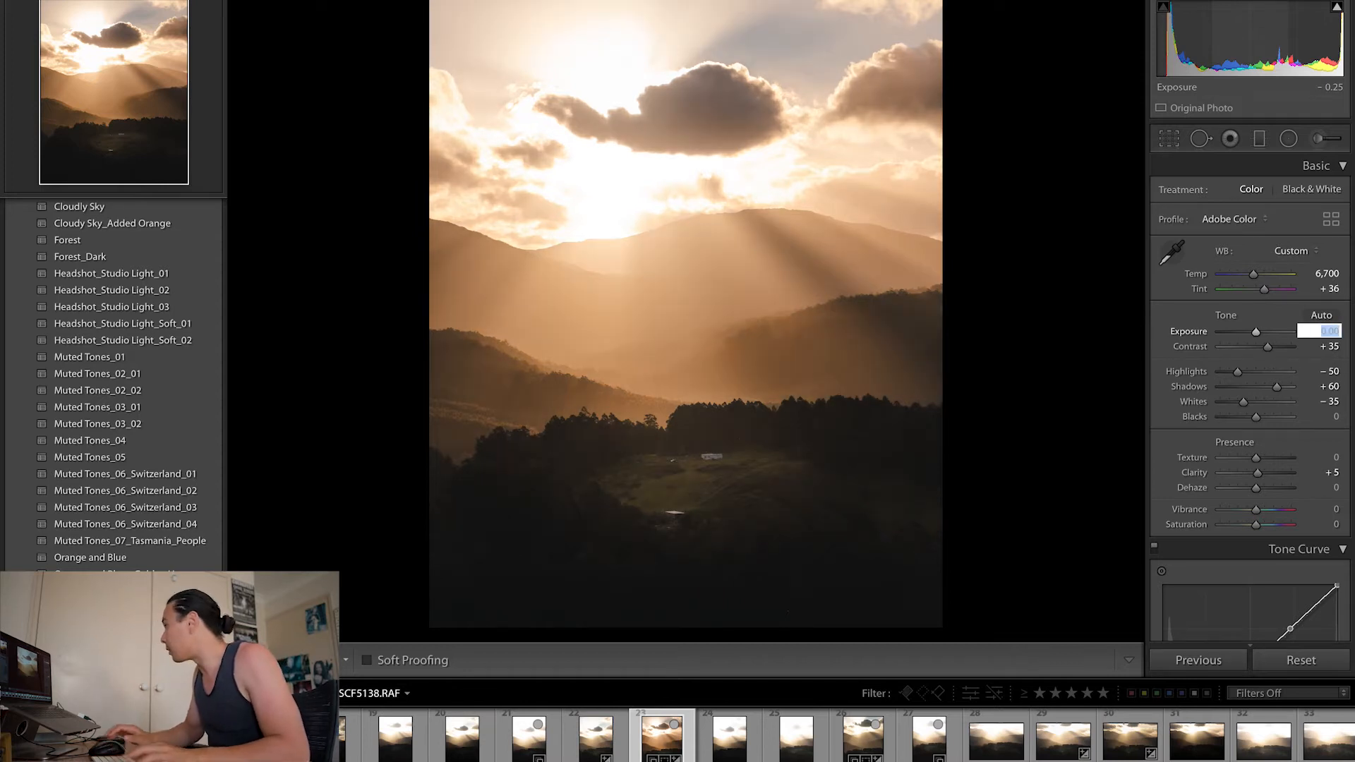
{"action": "scroll", "coordinate": [1179, 423], "scroll_direction": "down", "scroll_amount": 6}
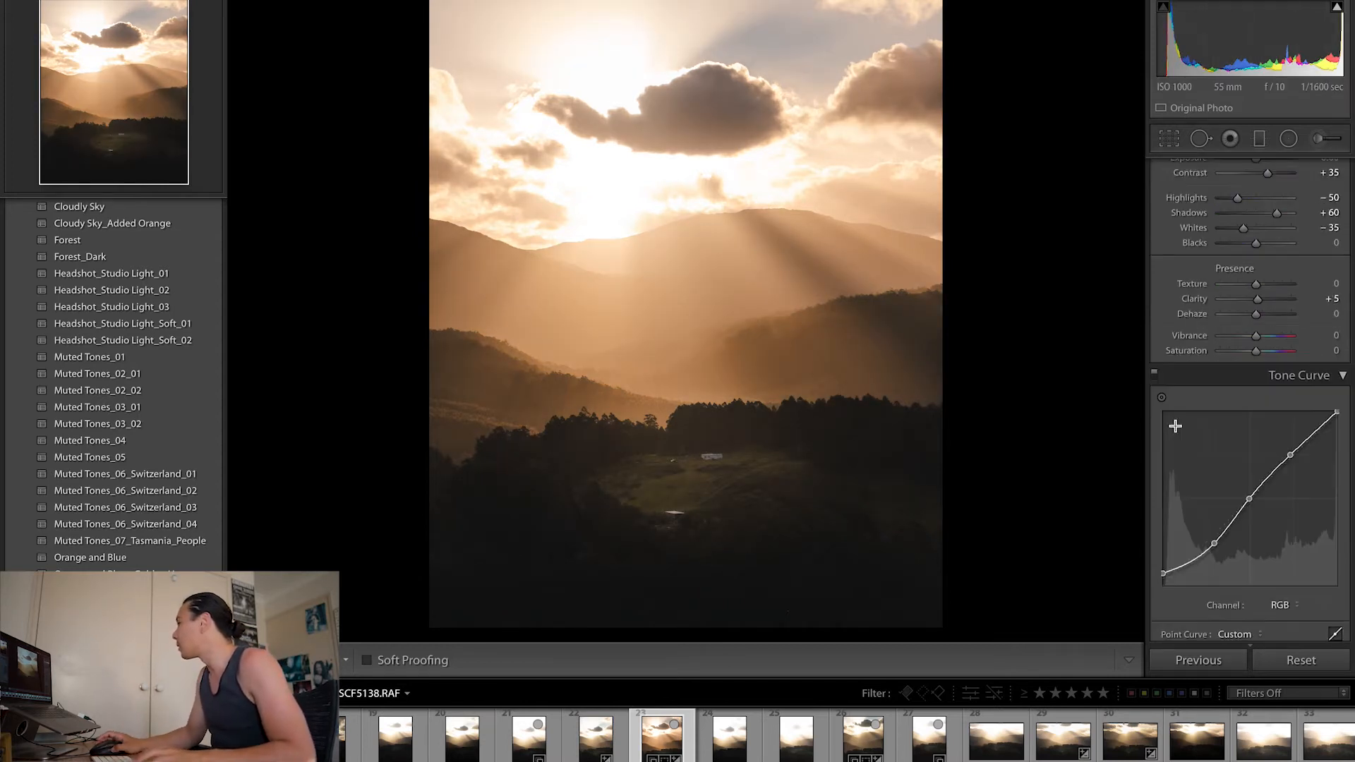
Fine-tune the shadow point of the RGB tone curve to about 28 / 24 %.
{"action": "scroll", "coordinate": [1174, 427], "scroll_direction": "up", "scroll_amount": 3}
{"action": "scroll", "coordinate": [1174, 427], "scroll_direction": "up", "scroll_amount": 1}
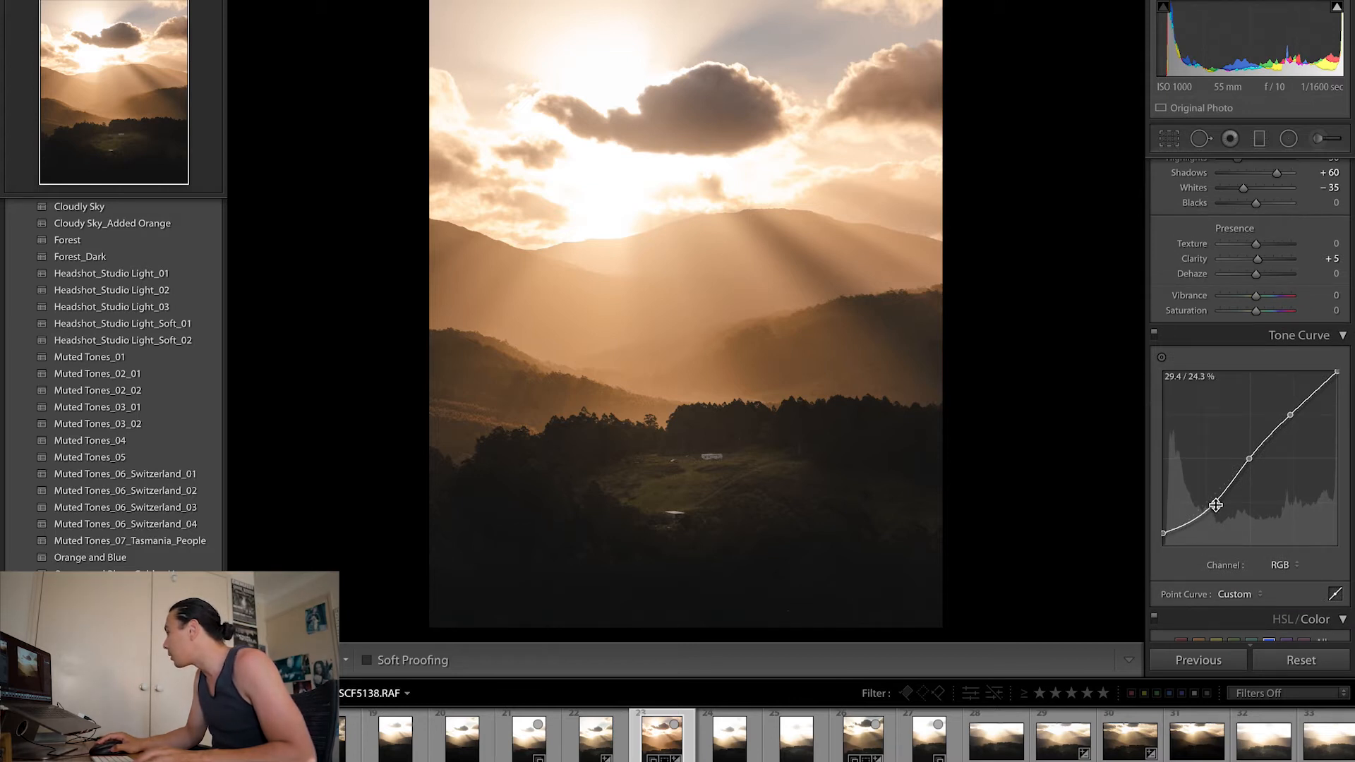
{"action": "left_click_drag", "start_coordinate": [1216, 506], "coordinate": [1212, 504]}
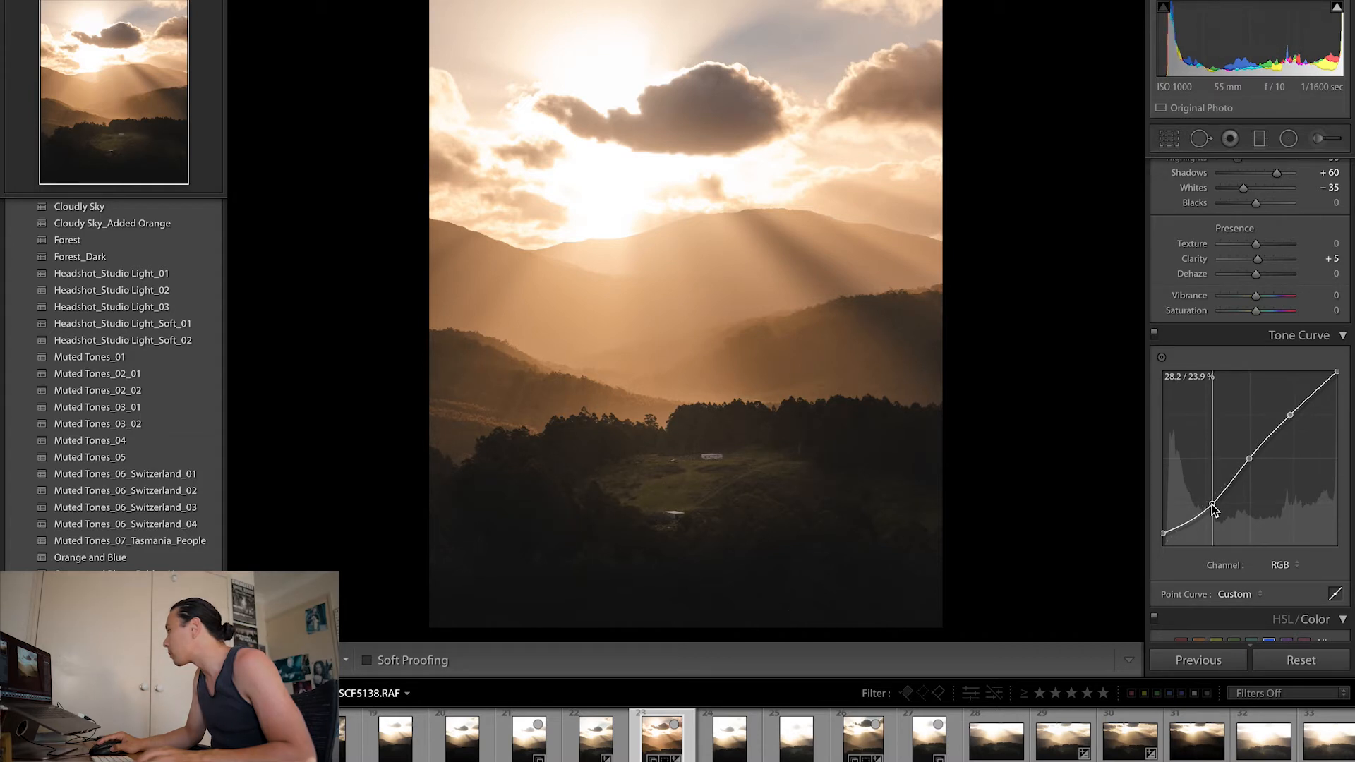
{"action": "left_click_drag", "start_coordinate": [1213, 507], "coordinate": [1212, 507]}
Try Contrast values of +45 and +40 for the whole photo and compare them.
{"action": "scroll", "coordinate": [1198, 244], "scroll_direction": "up", "scroll_amount": 5}
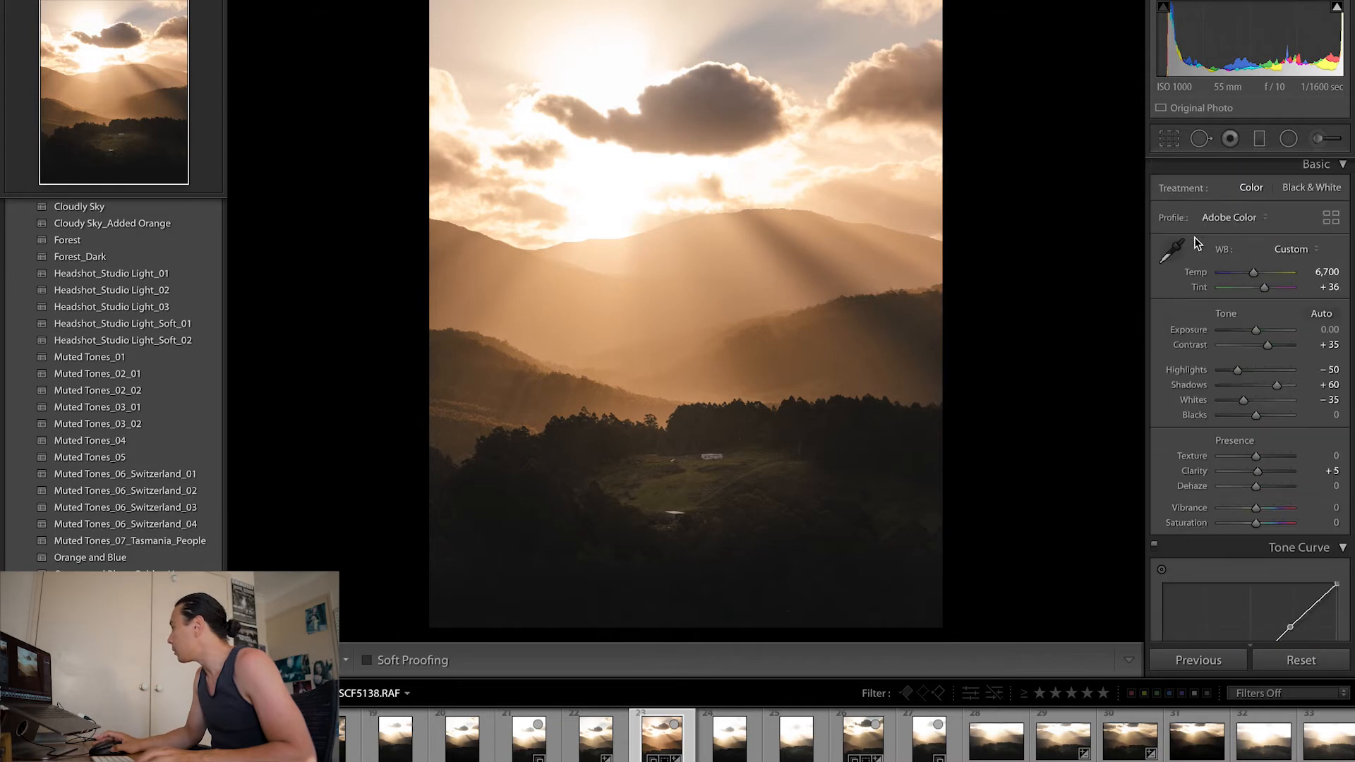
{"action": "left_click", "coordinate": [1331, 346]}
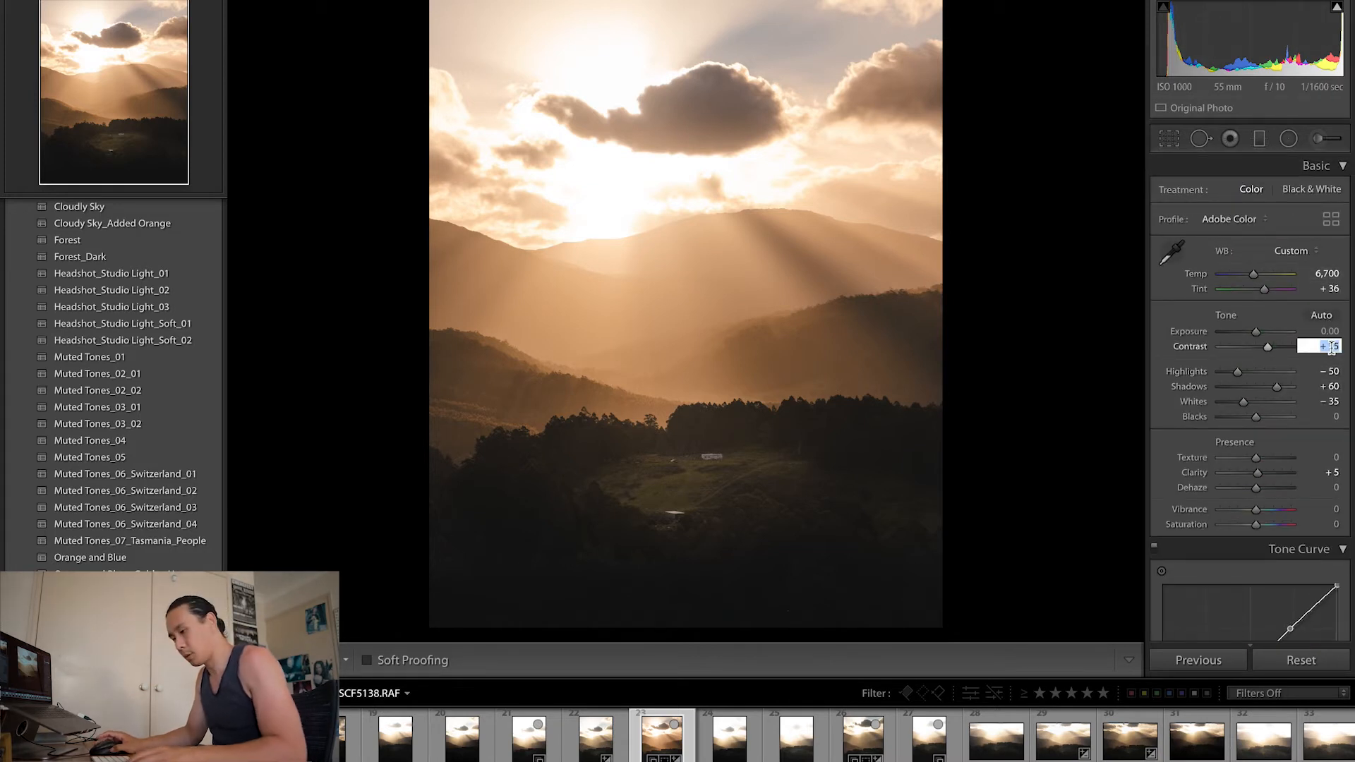
{"action": "type", "text": "45"}
{"action": "key", "text": "Return"}
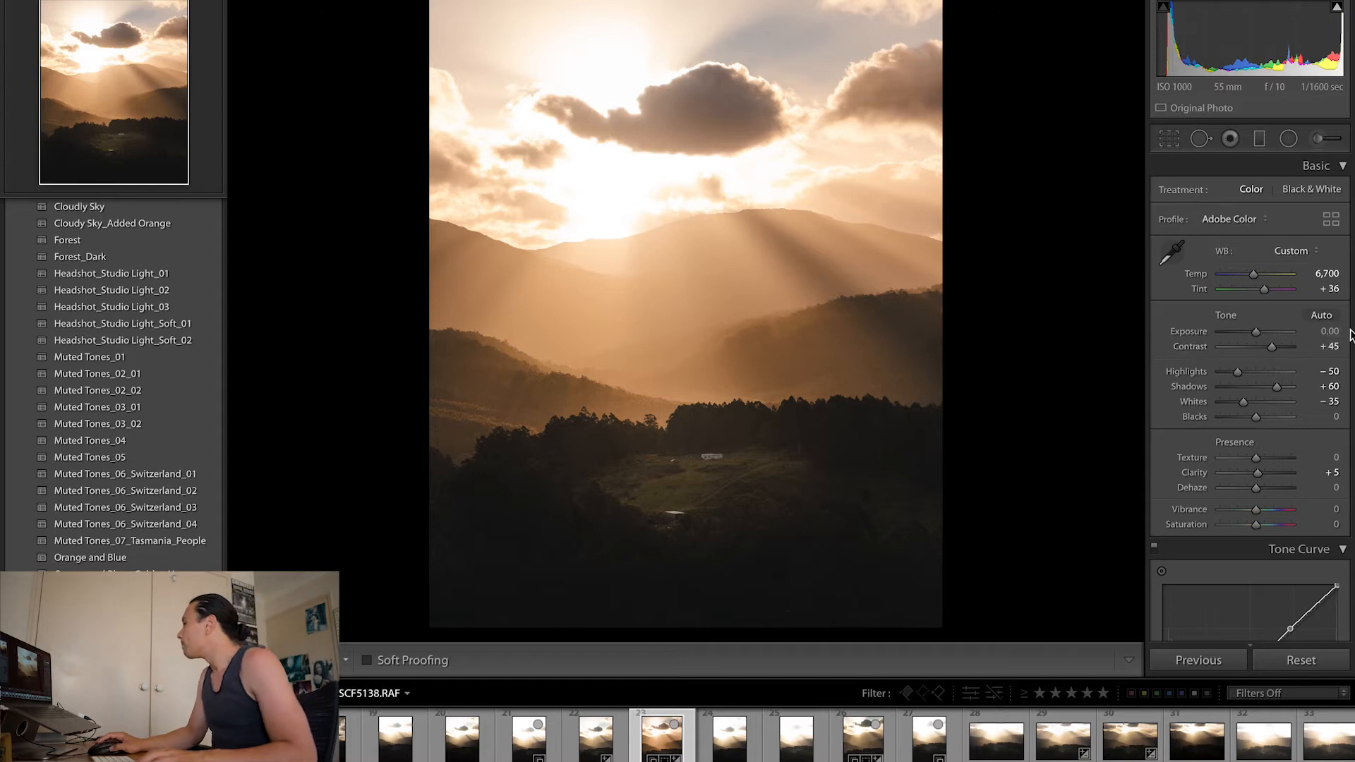
{"action": "left_click", "coordinate": [1330, 346]}
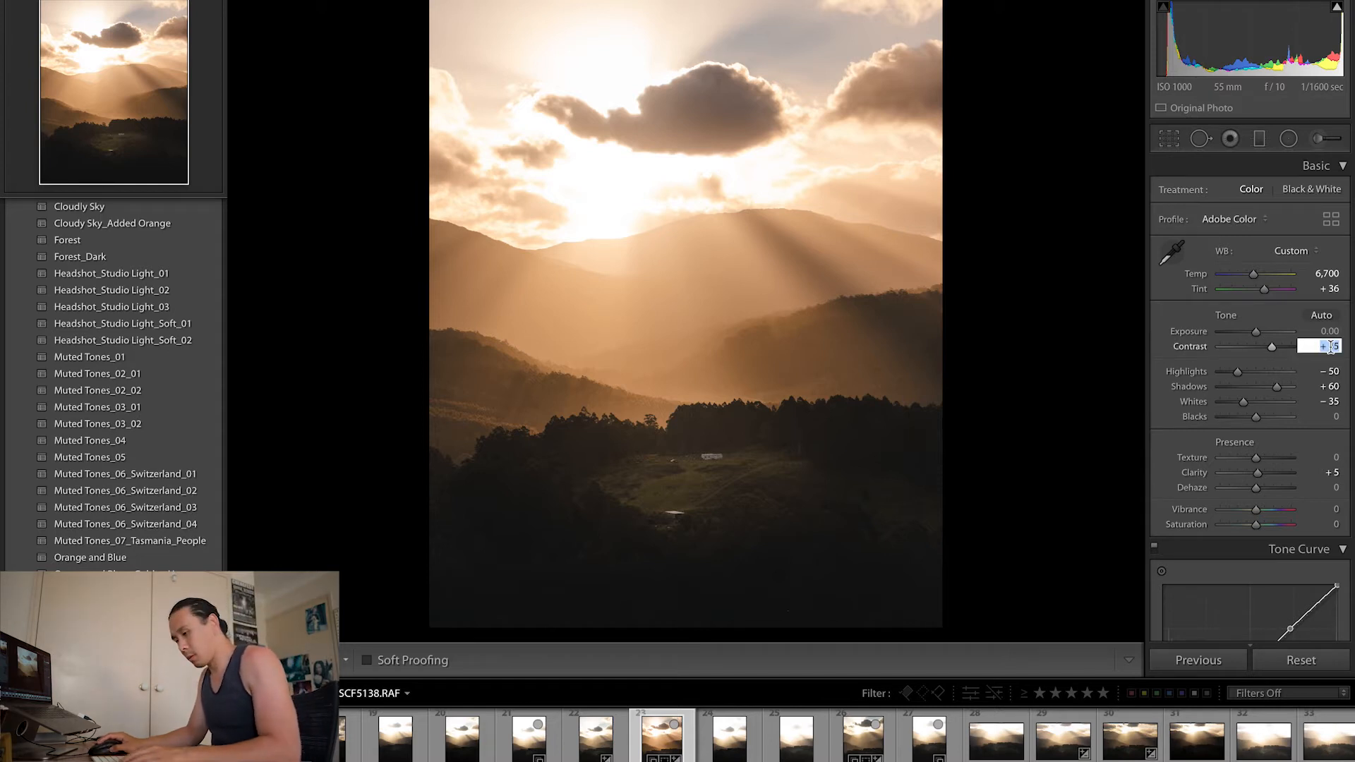
{"action": "type", "text": "40"}
{"action": "key", "text": "Return"}
{"action": "left_click", "coordinate": [1308, 347]}
{"action": "type", "text": "100"}
{"action": "key", "text": "Return"}
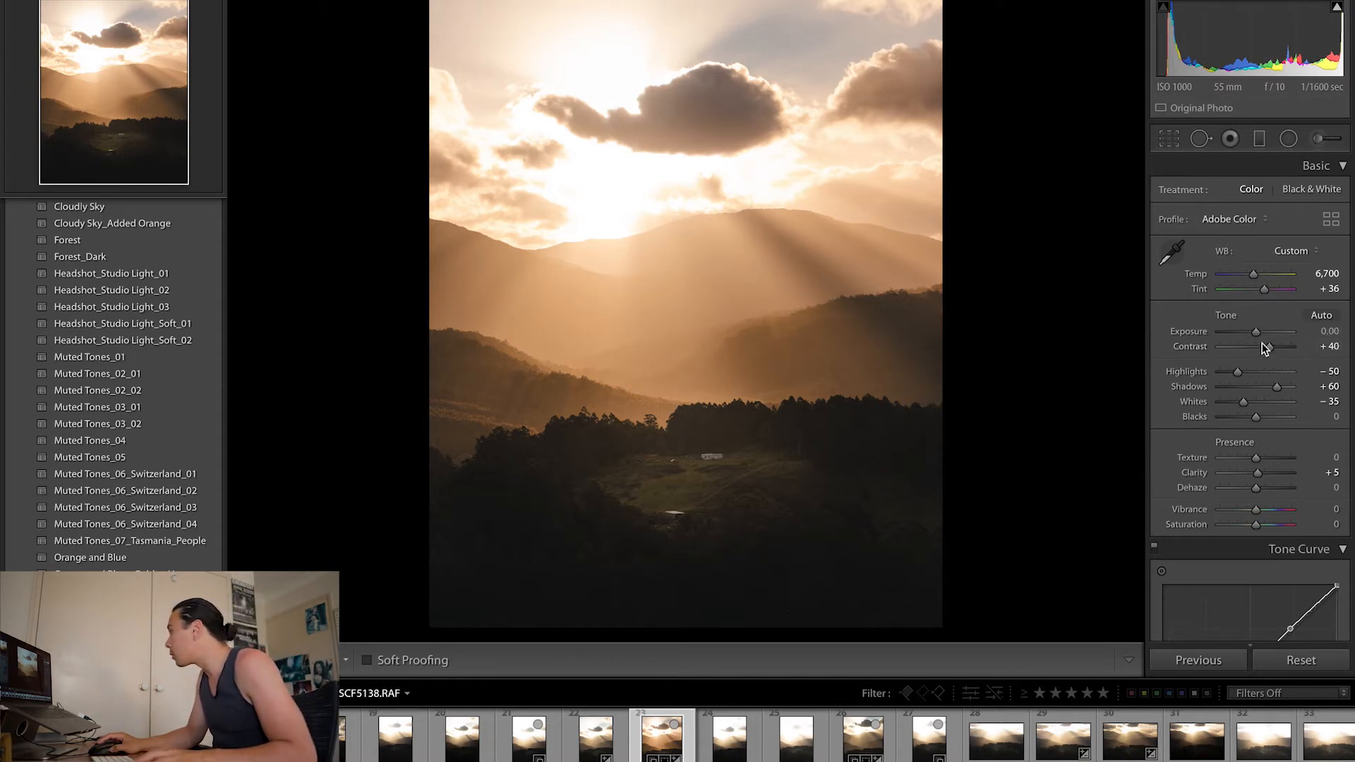
{"action": "left_click_drag", "start_coordinate": [1302, 347], "coordinate": [1273, 347]}
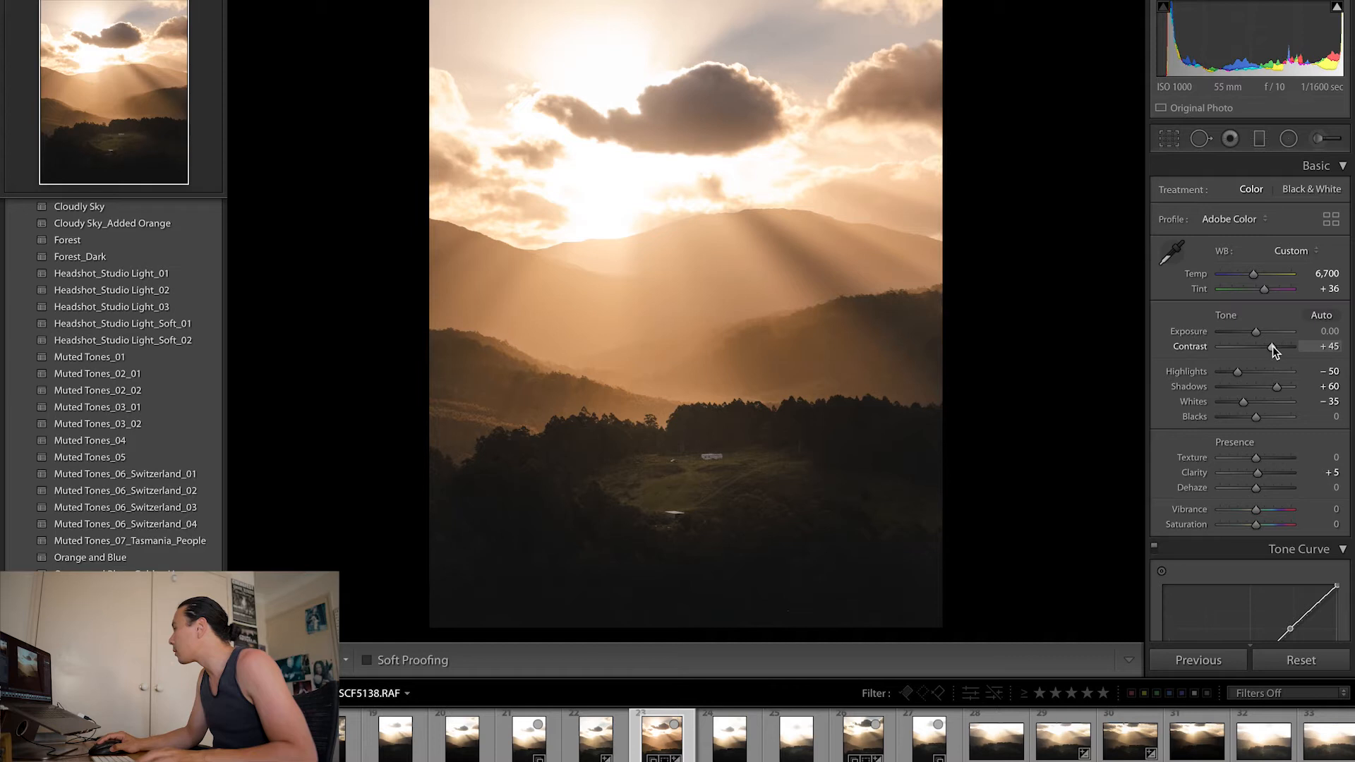
{"action": "left_click", "coordinate": [1331, 347]}
{"action": "type", "text": "40"}
{"action": "key", "text": "Return"}
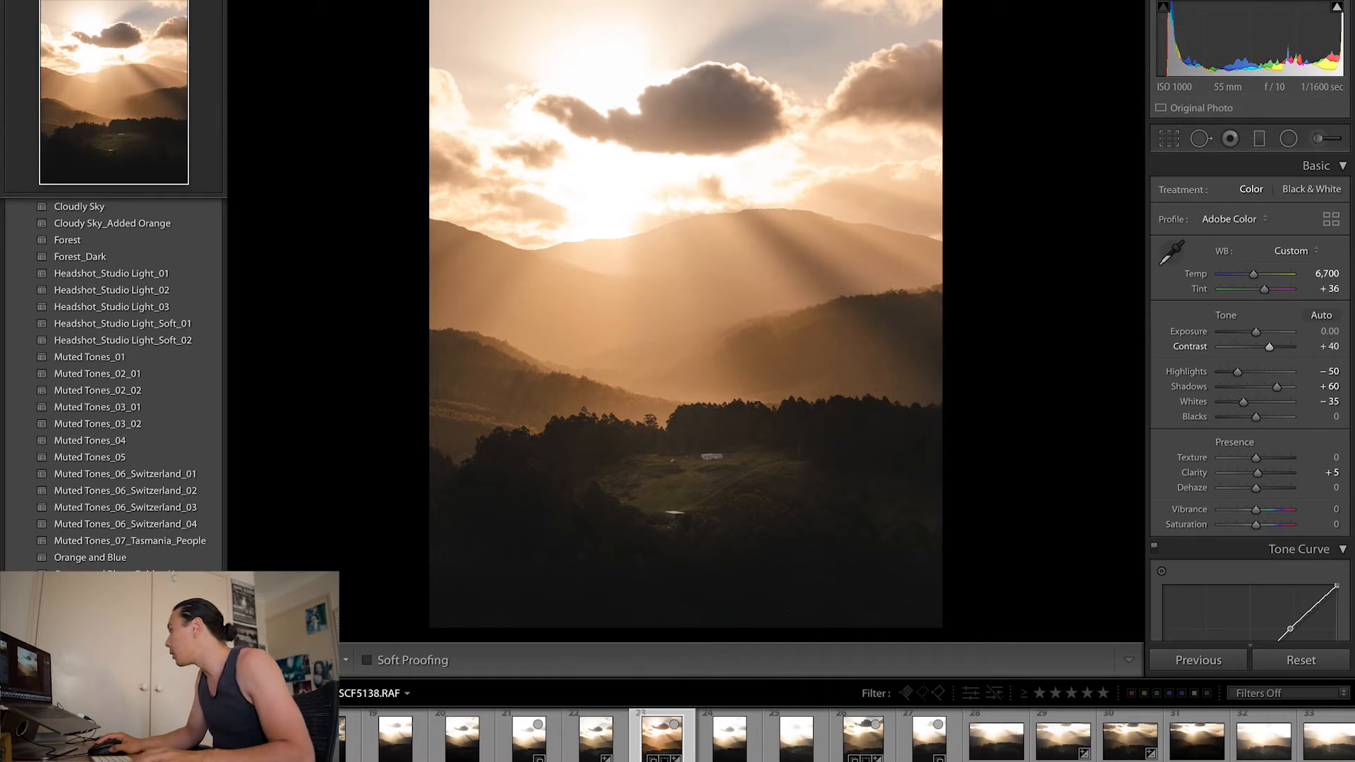
Set the photo's overall Contrast to +43.
{"action": "left_click", "coordinate": [1329, 347]}
{"action": "type", "text": "46"}
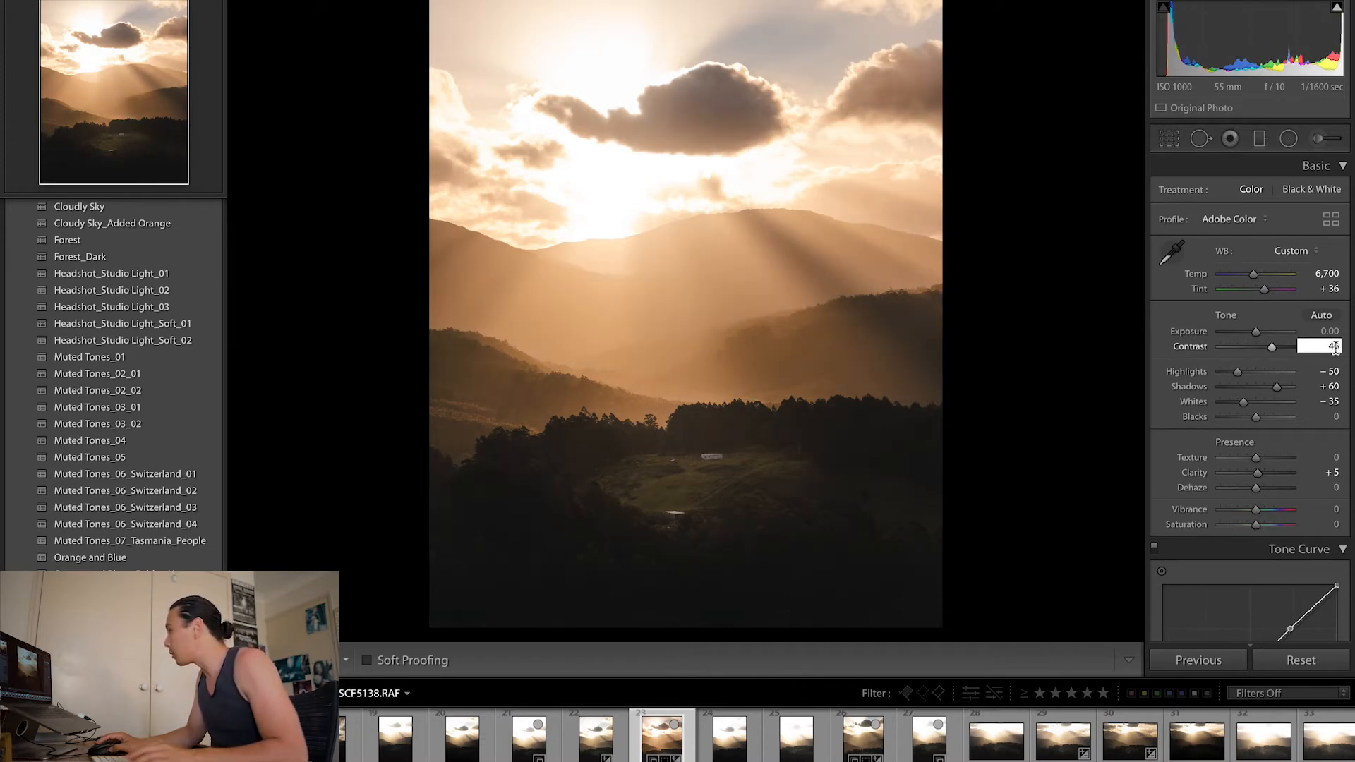
{"action": "key", "text": "Return"}
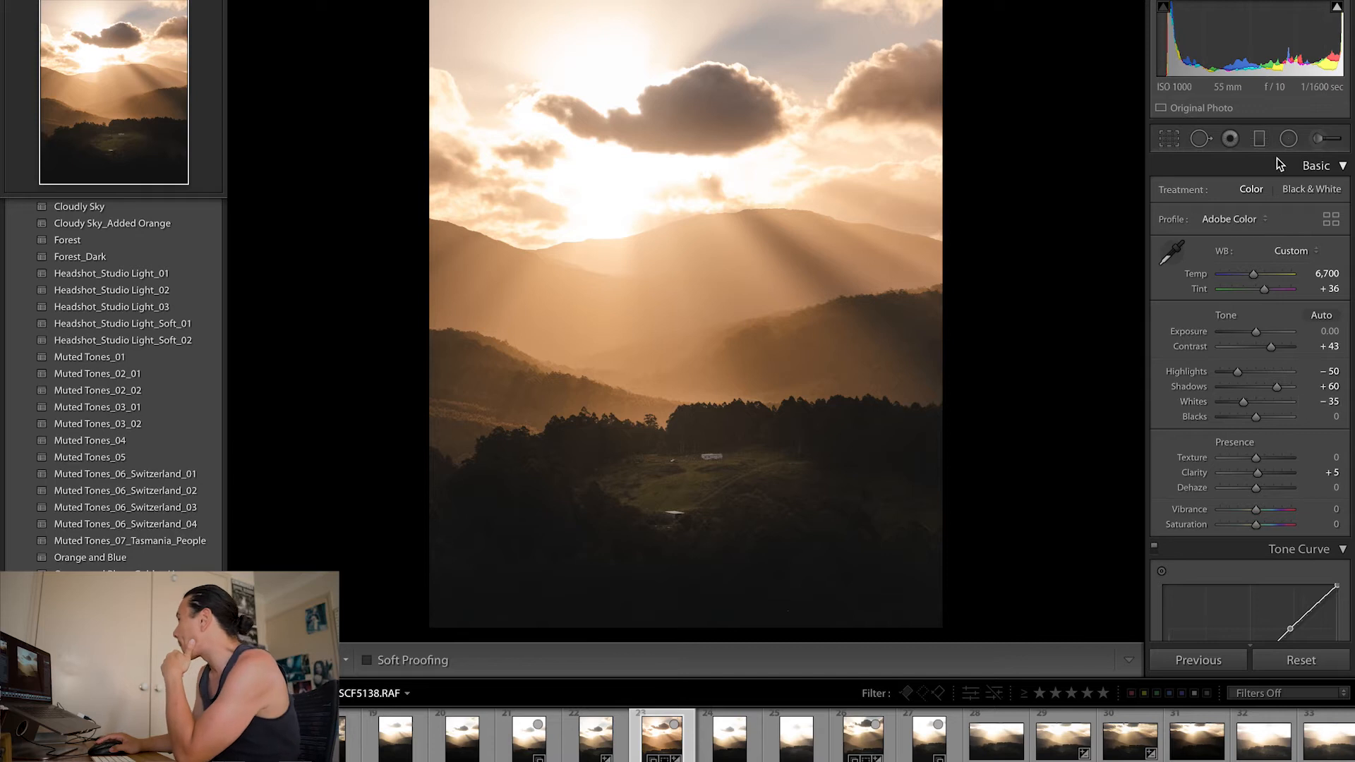
Add Burn (Darken) graduated filters with Exposure -0.30 running inward from the photo's left and right edges.
{"action": "left_click", "coordinate": [1288, 142]}
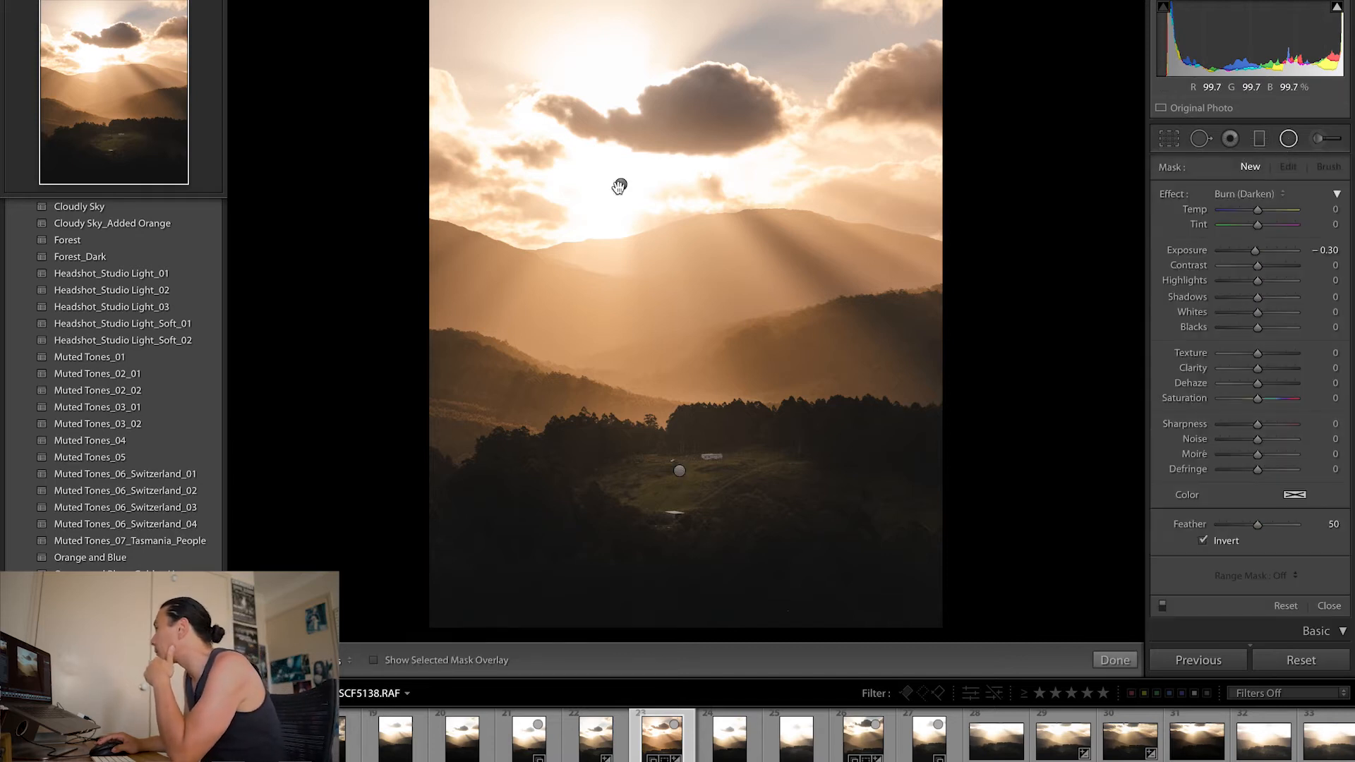
{"action": "left_click", "coordinate": [1259, 139]}
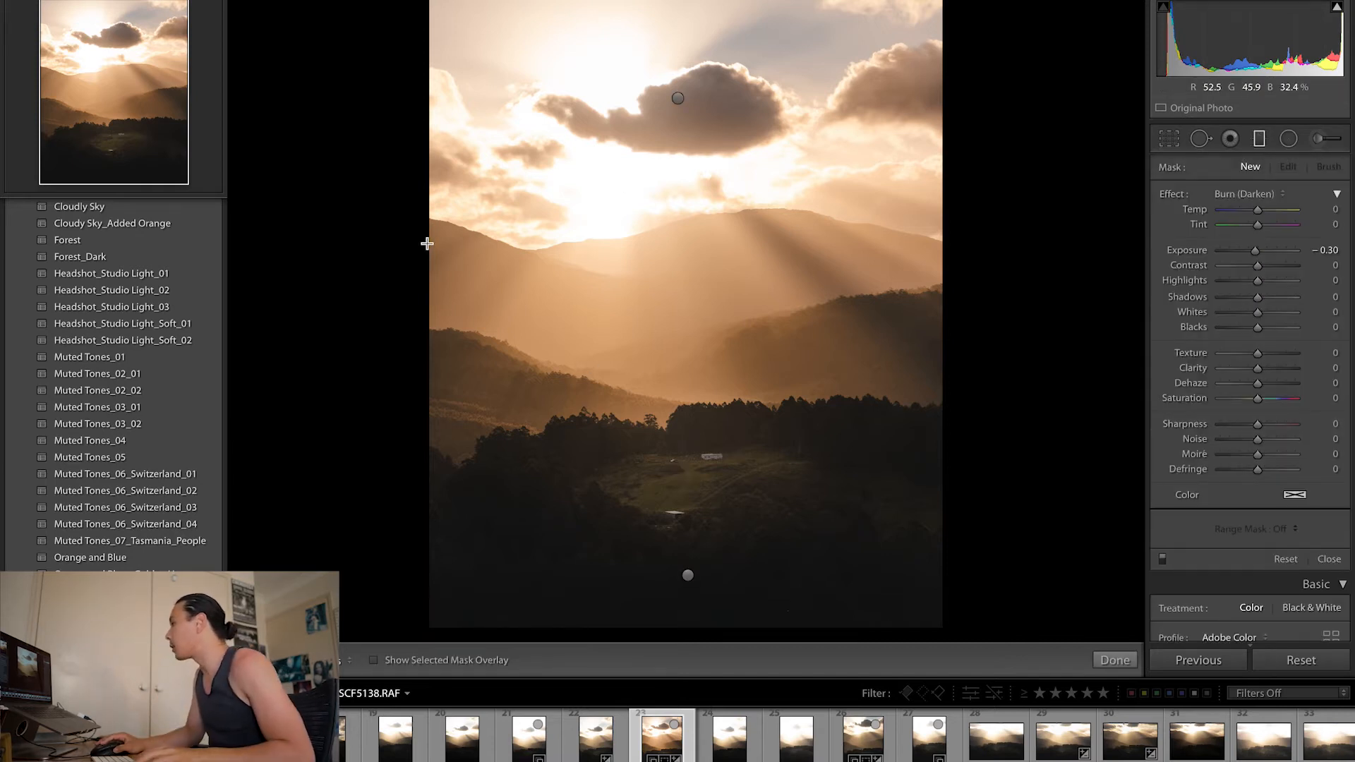
{"action": "left_click_drag", "start_coordinate": [430, 241], "coordinate": [547, 244]}
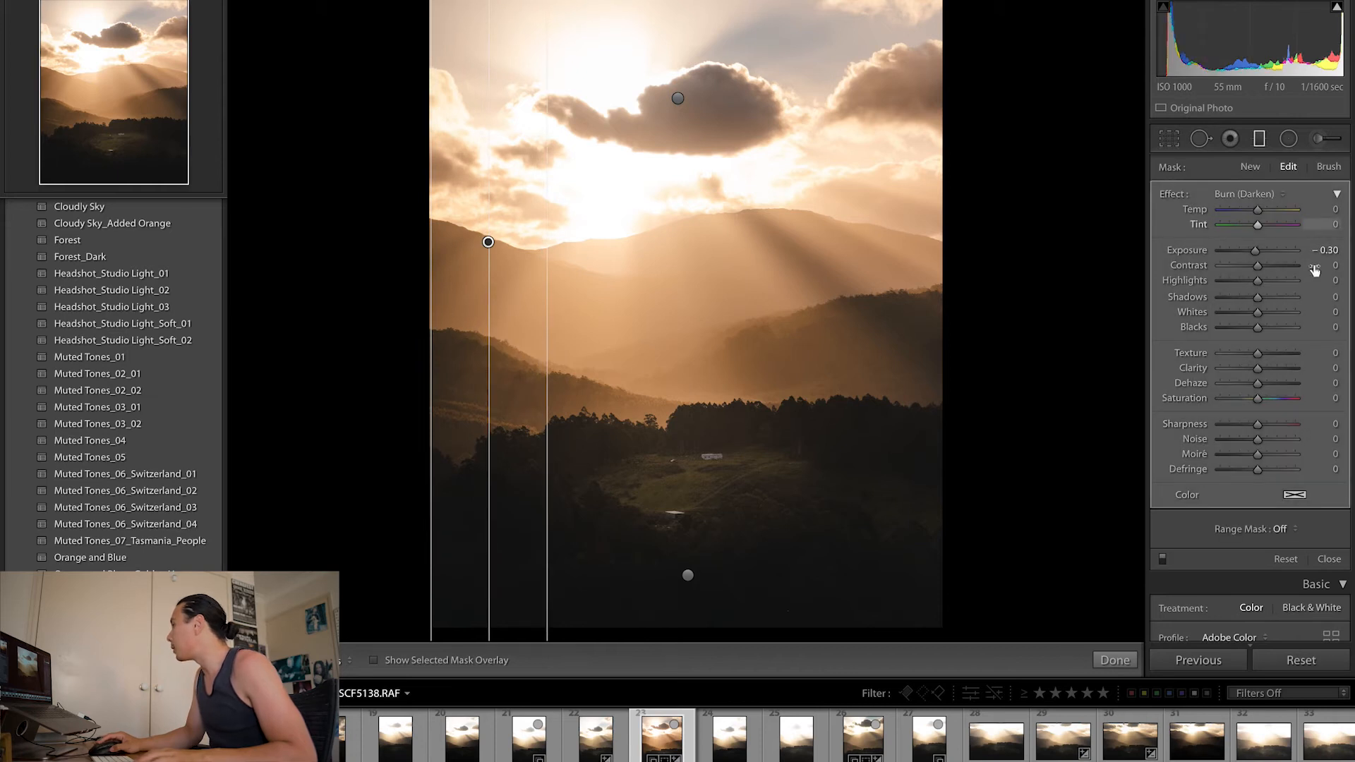
{"action": "left_click_drag", "start_coordinate": [941, 277], "coordinate": [795, 278]}
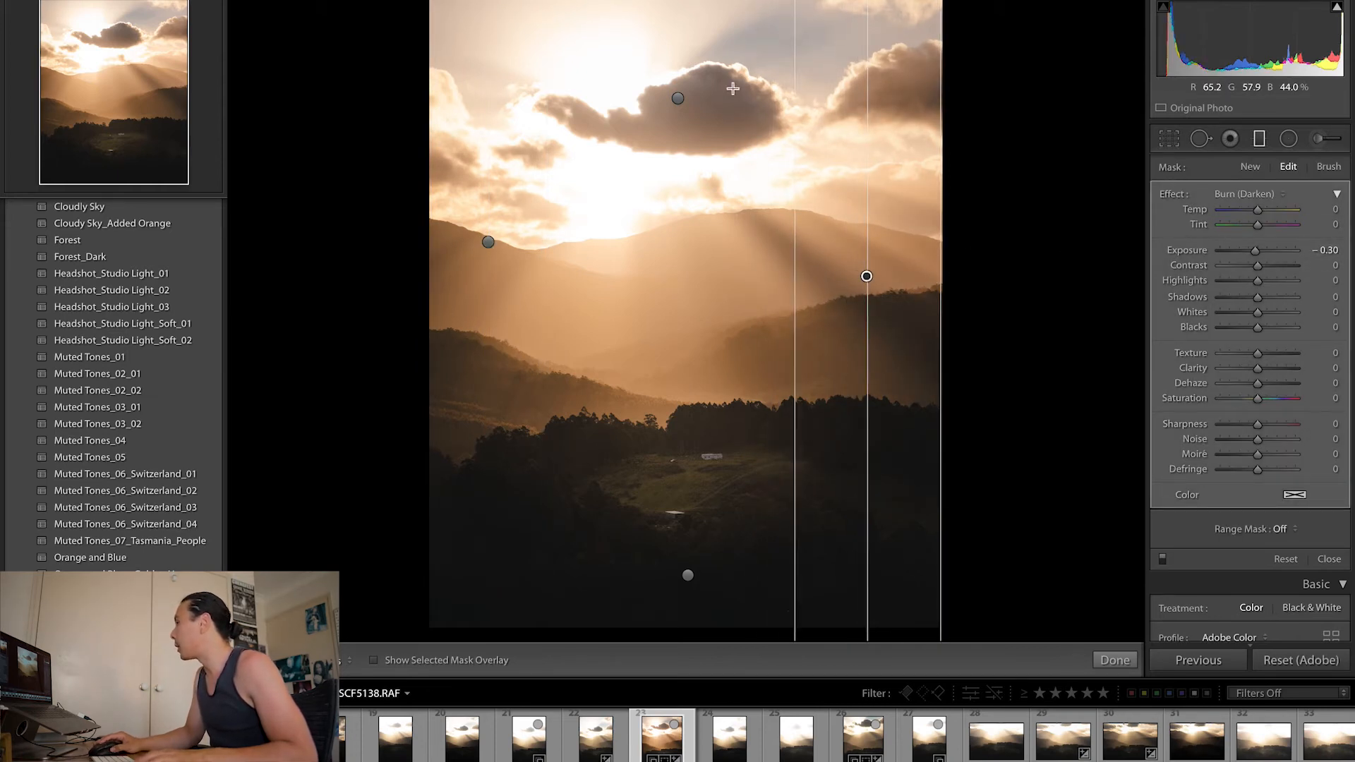
Widen the graduated filters on both side edges of the photo slightly and finish editing the masks.
{"action": "left_click", "coordinate": [489, 242]}
{"action": "left_click_drag", "start_coordinate": [547, 263], "coordinate": [566, 263]}
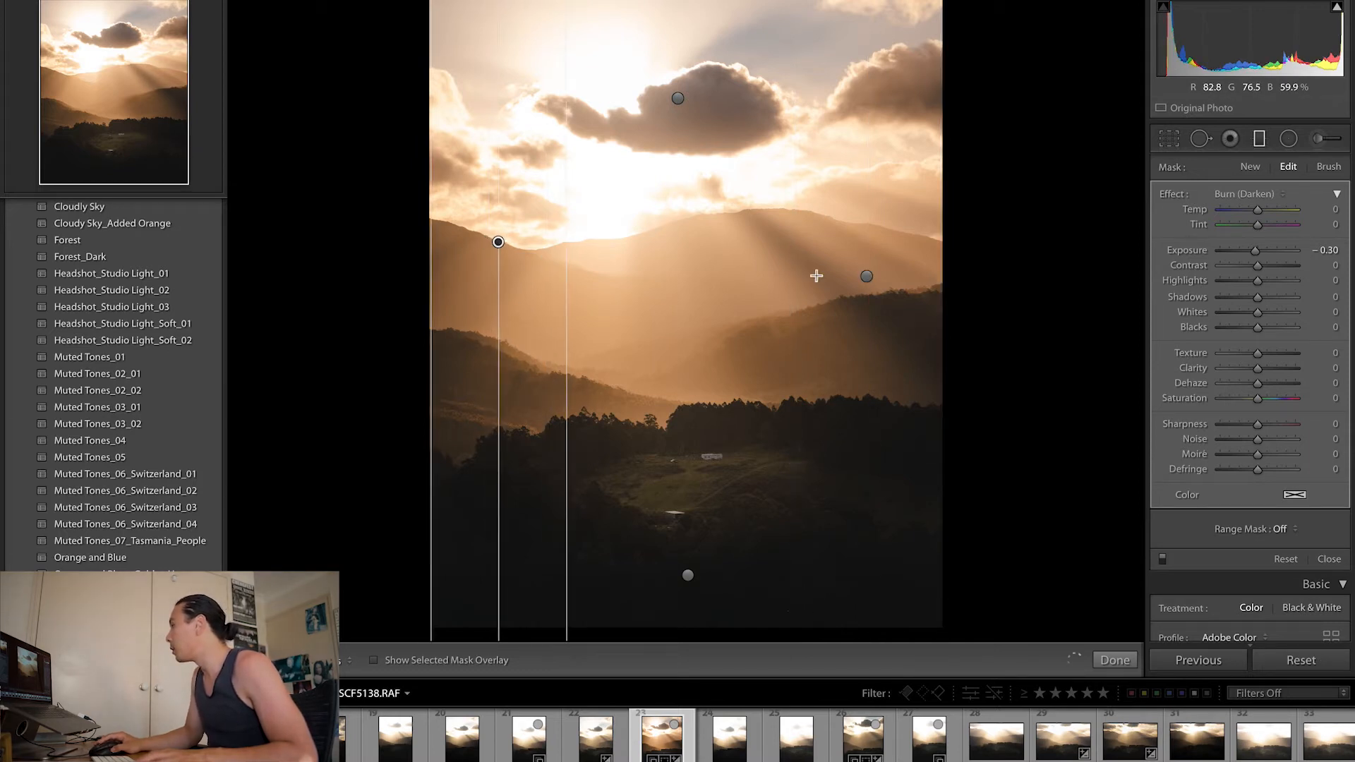
{"action": "left_click", "coordinate": [865, 275]}
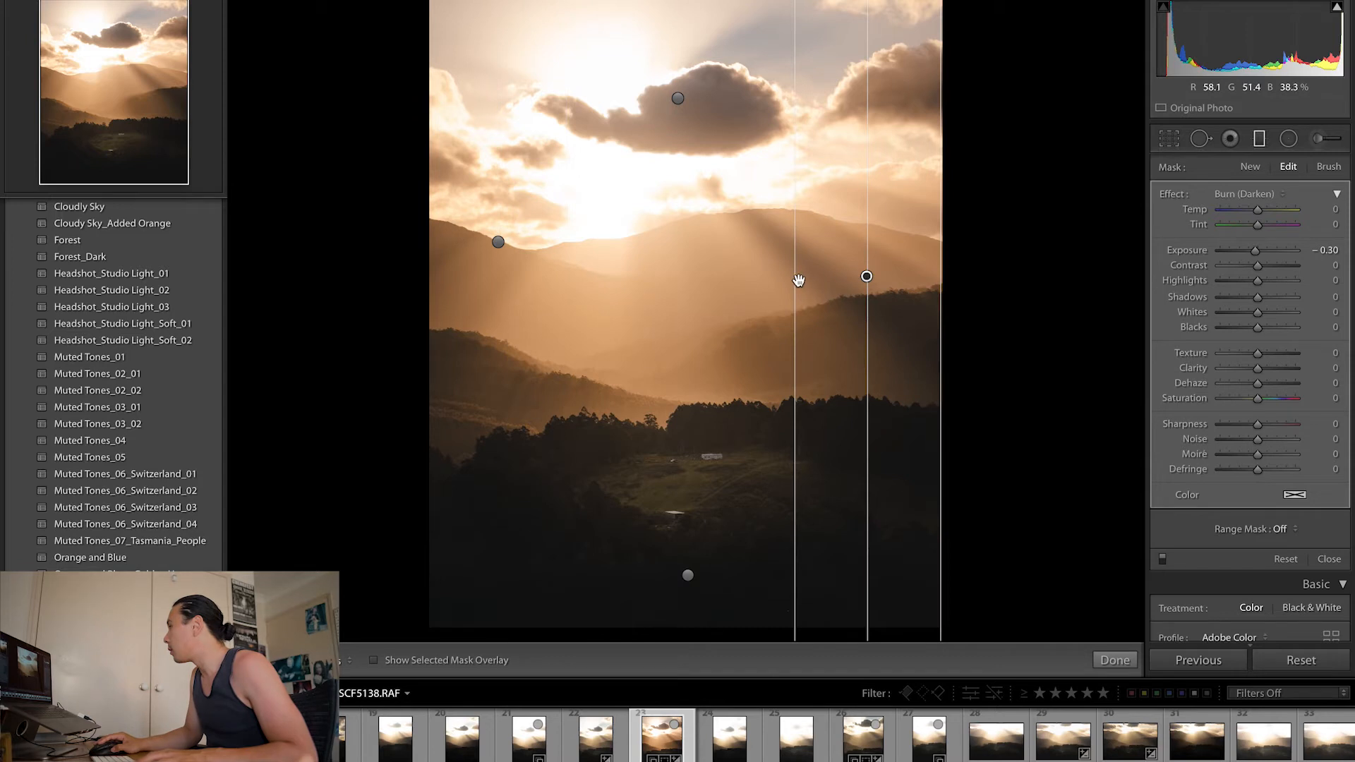
{"action": "left_click_drag", "start_coordinate": [796, 281], "coordinate": [793, 280]}
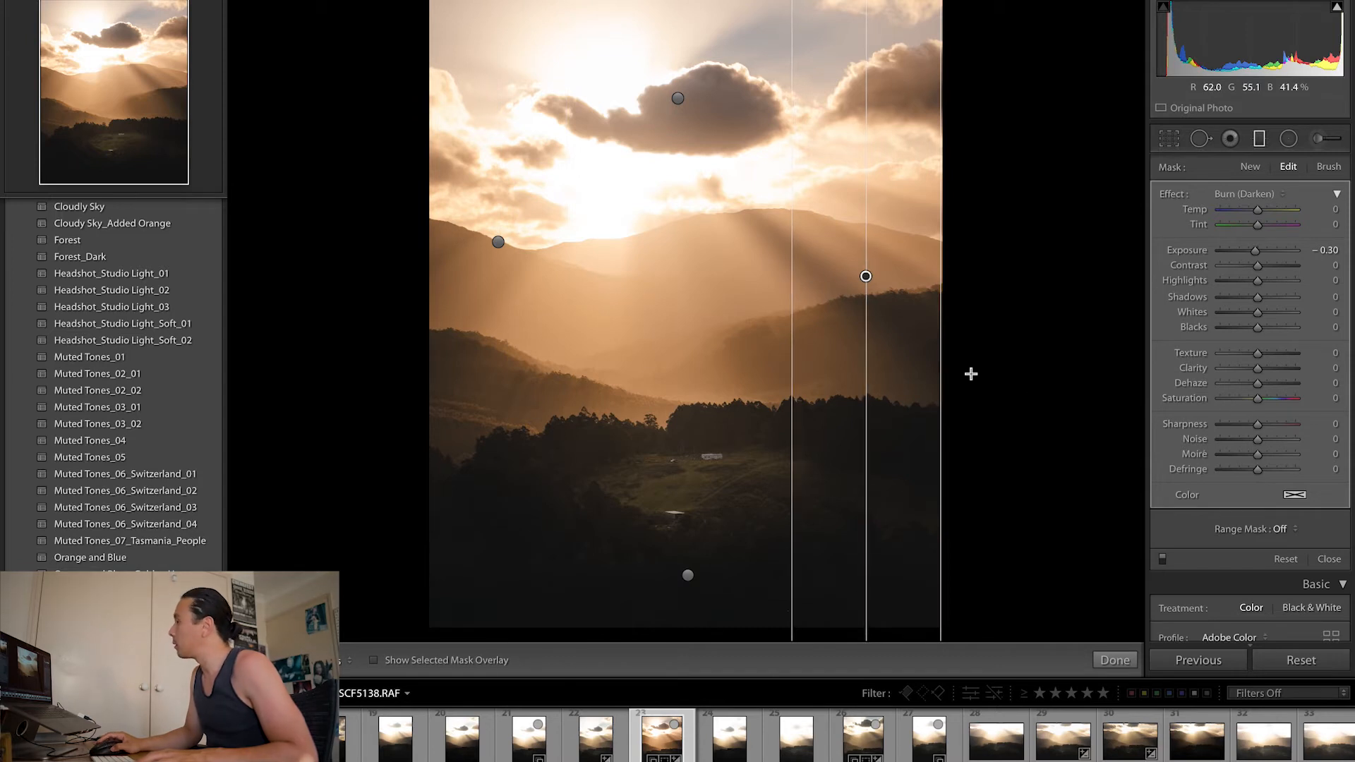
{"action": "left_click", "coordinate": [1109, 662]}
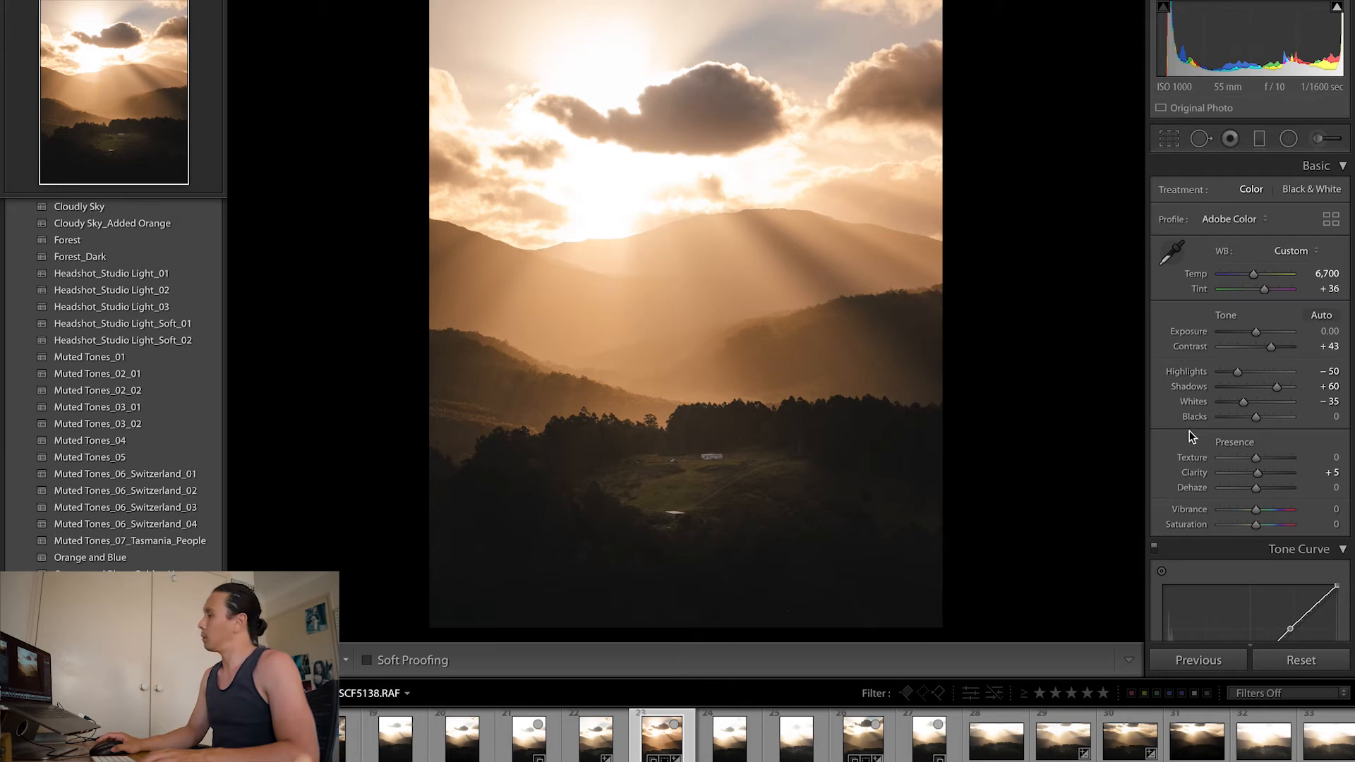
Hide the sharpening preview and collapse the Detail settings.
{"action": "scroll", "coordinate": [1190, 434], "scroll_direction": "down", "scroll_amount": 10}
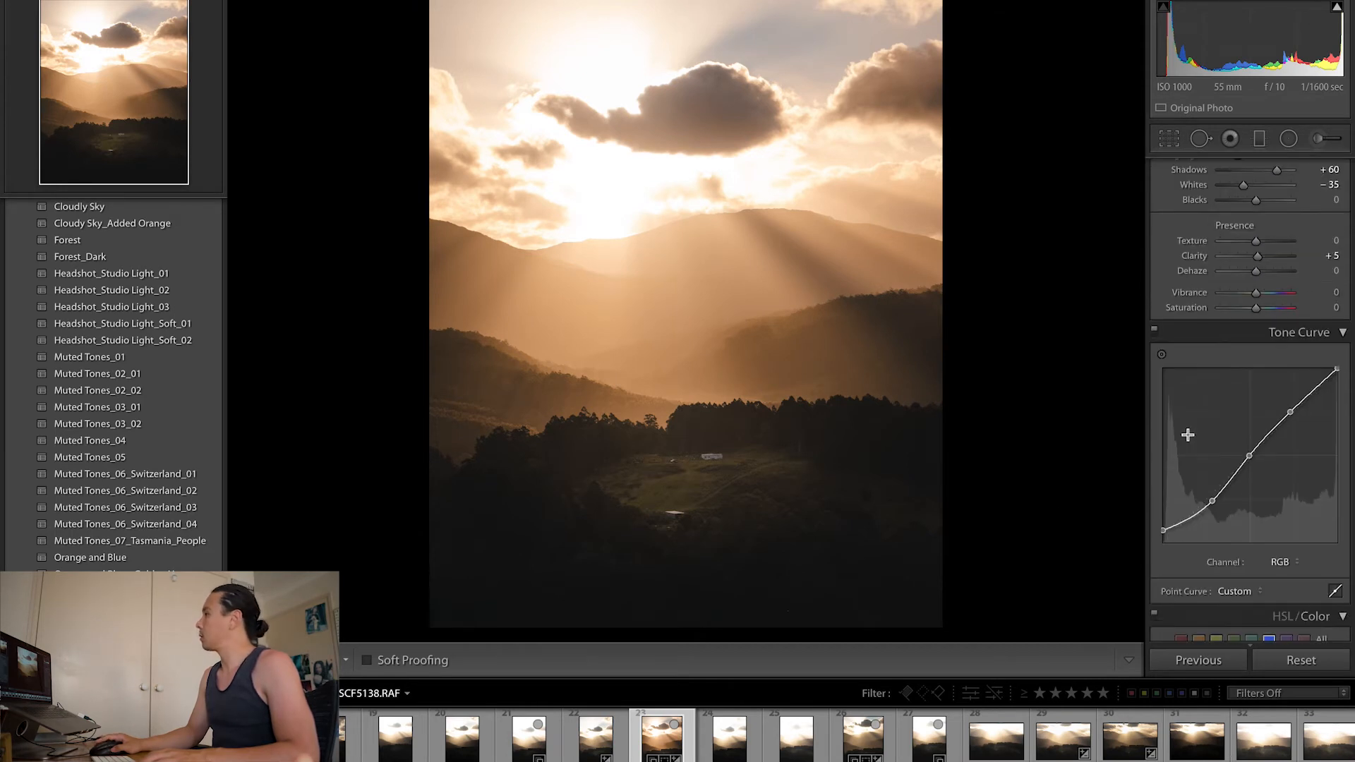
{"action": "scroll", "coordinate": [1189, 439], "scroll_direction": "down", "scroll_amount": 4}
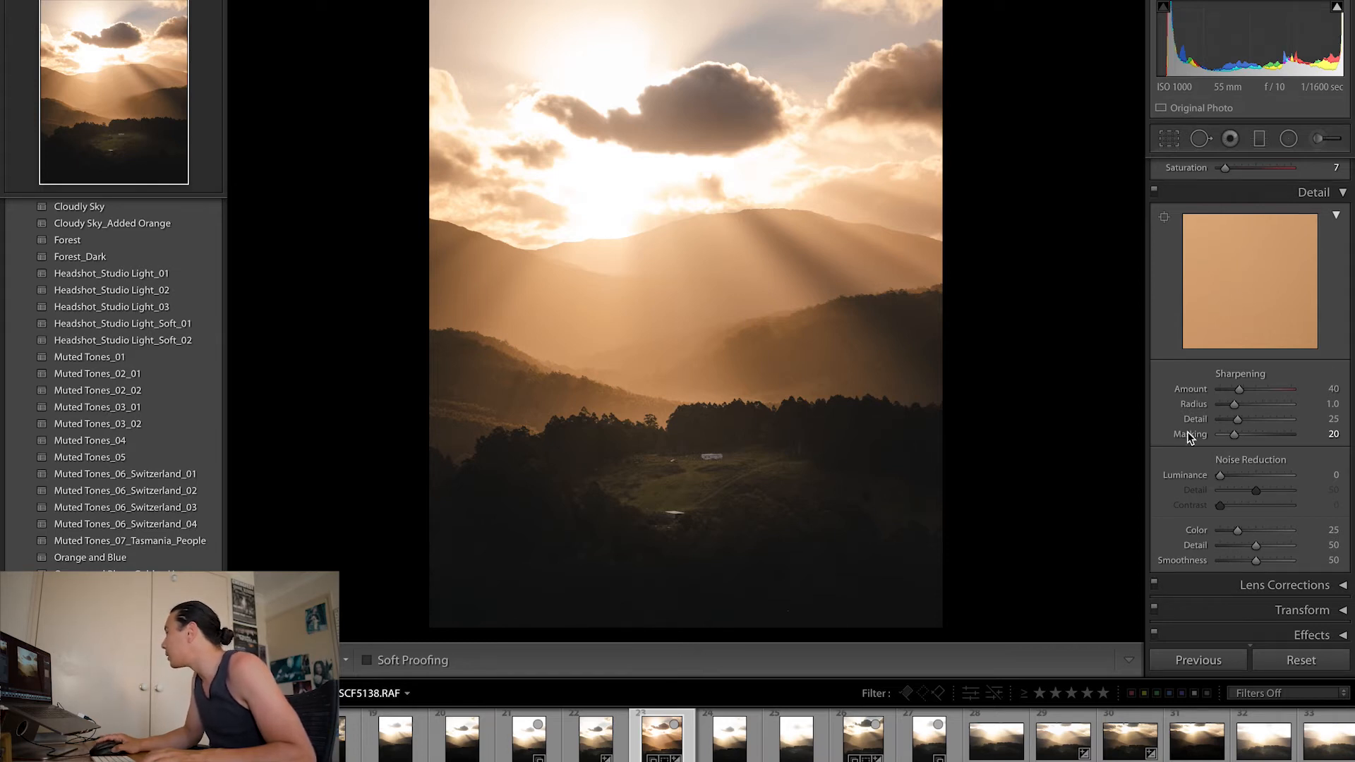
{"action": "scroll", "coordinate": [1189, 437], "scroll_direction": "down", "scroll_amount": 1}
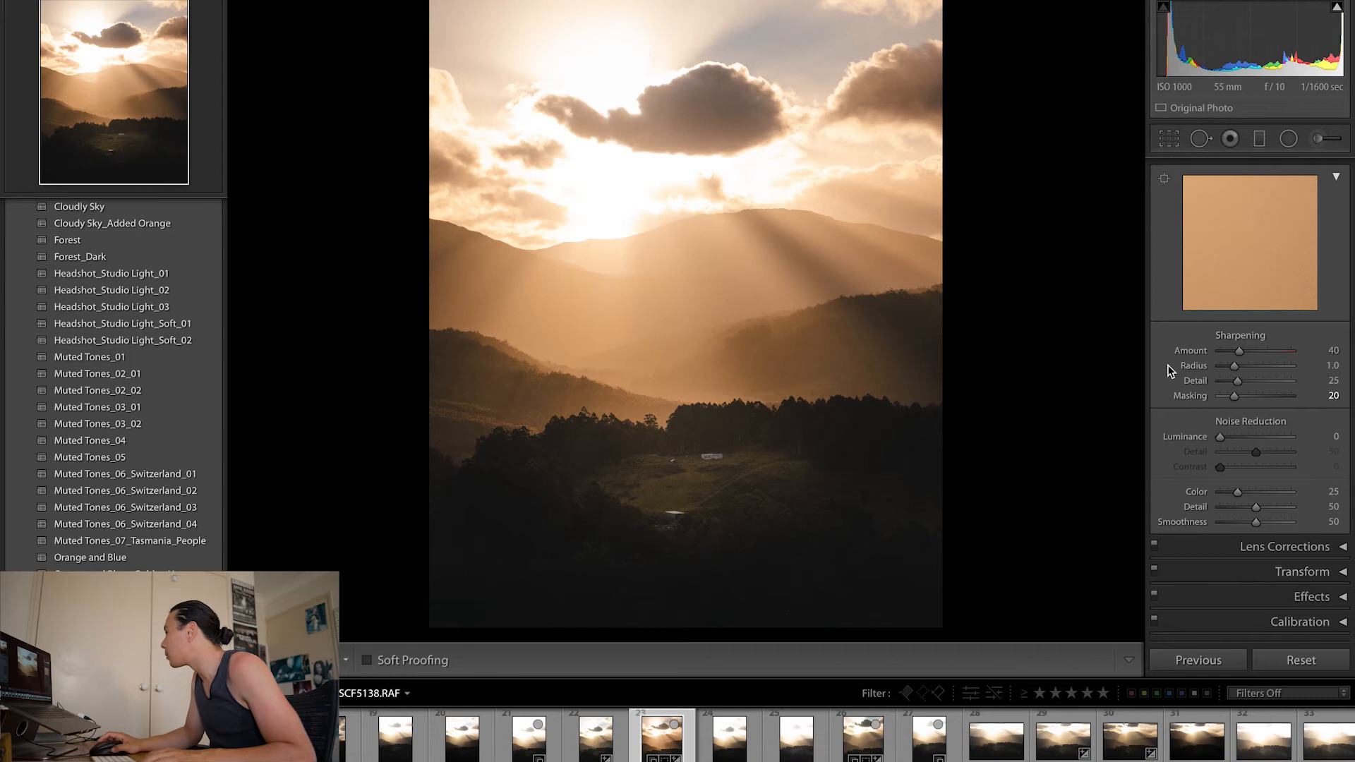
{"action": "left_click", "coordinate": [1337, 178]}
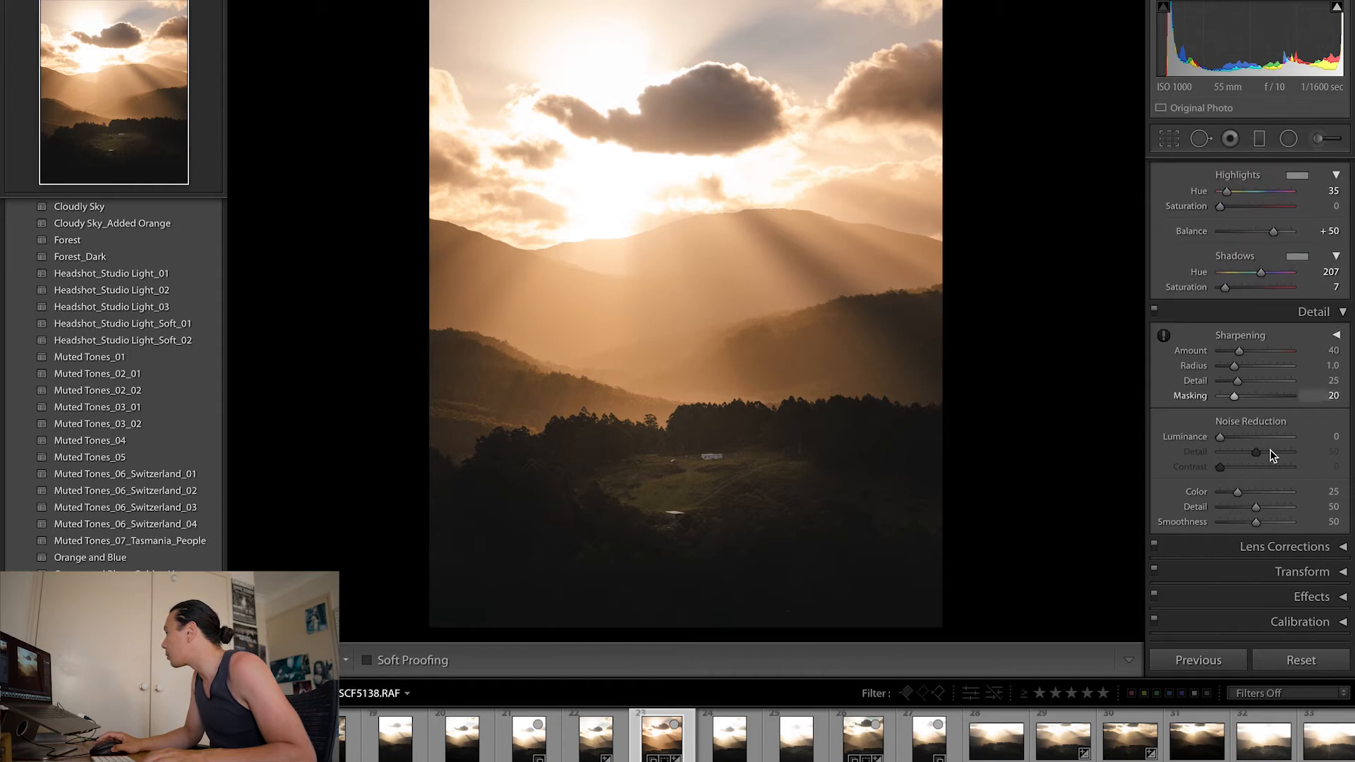
{"action": "left_click", "coordinate": [1340, 312]}
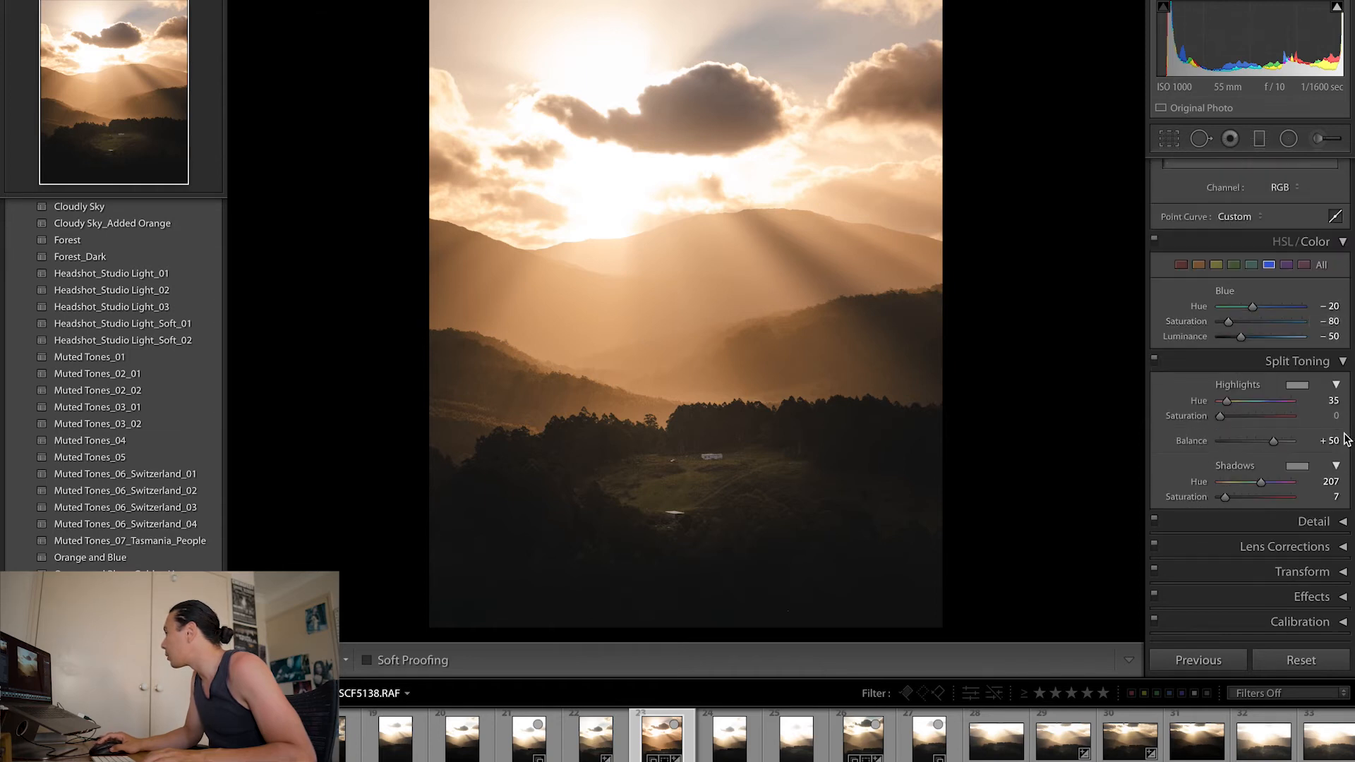
Try the Split Toning Balance at -100 and +100, and return it to +50.
{"action": "left_click_drag", "start_coordinate": [1273, 441], "coordinate": [1084, 439]}
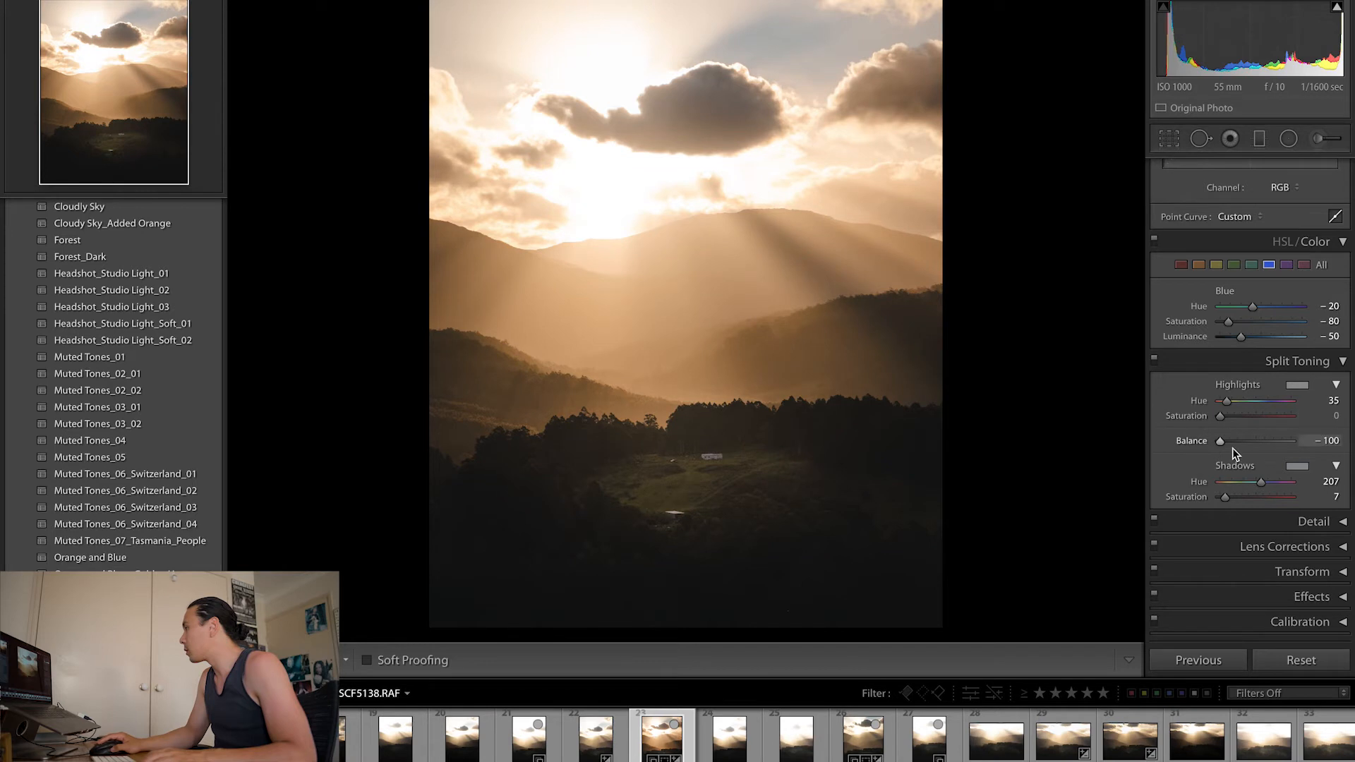
{"action": "left_click_drag", "start_coordinate": [1235, 438], "coordinate": [1298, 439]}
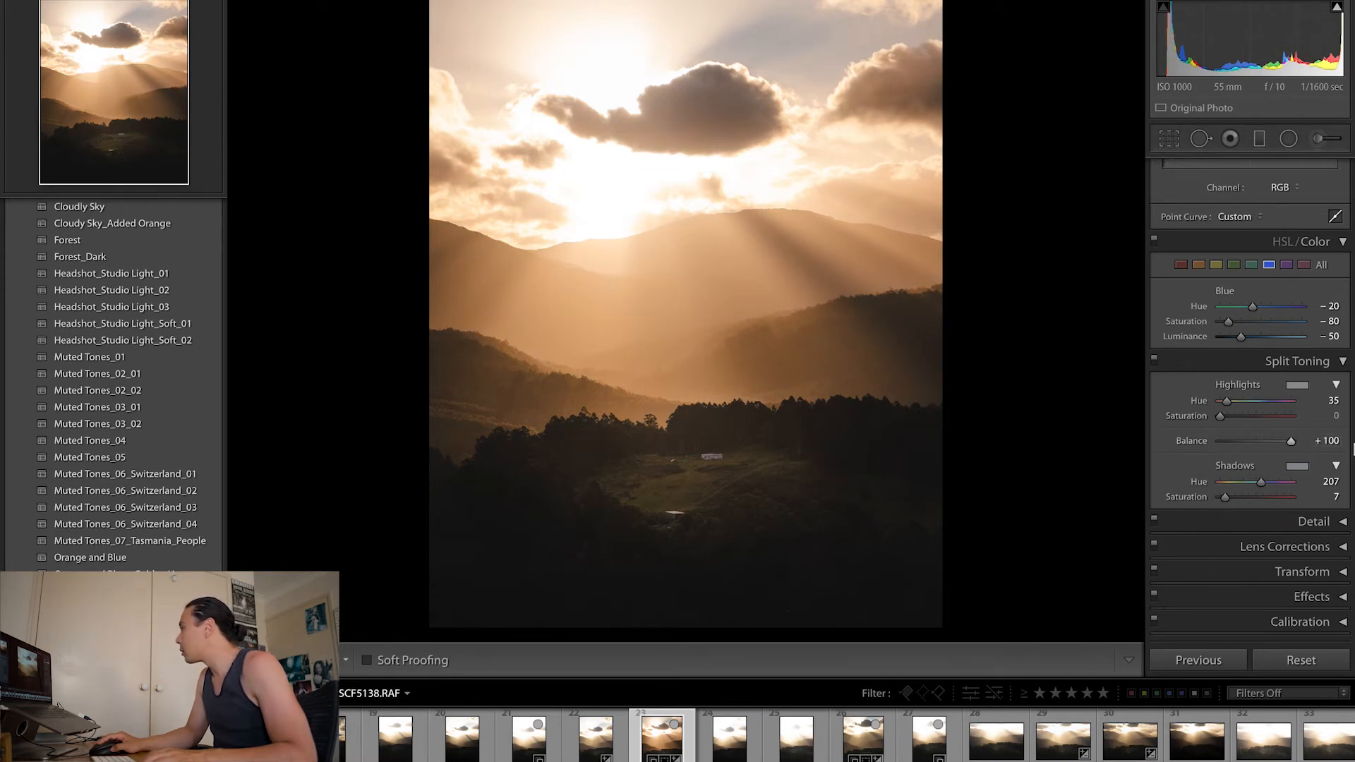
{"action": "left_click", "coordinate": [1327, 440]}
{"action": "type", "text": "50"}
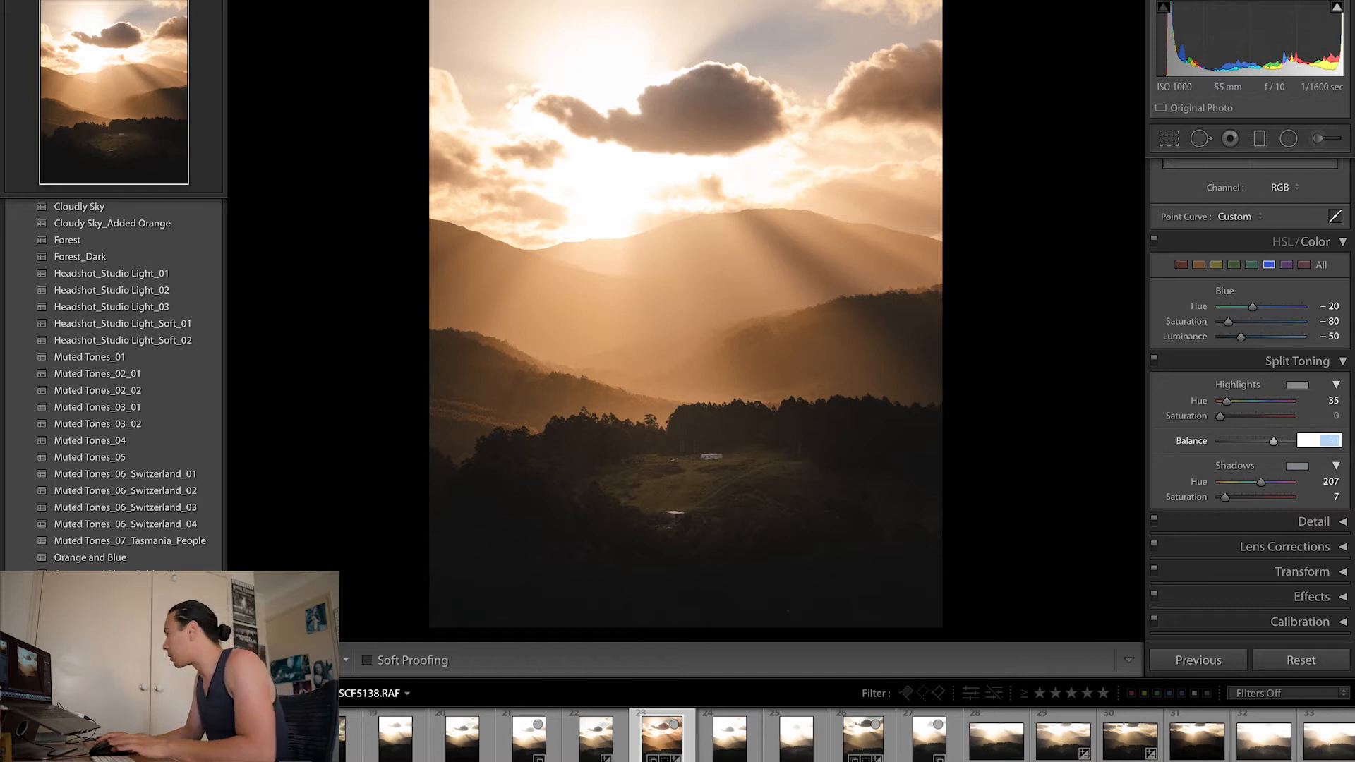
{"action": "key", "text": "Return"}
Compare Split Toning Highlights Saturation values of 0, 3 and 21 and settle on 3.
{"action": "left_click", "coordinate": [1335, 415]}
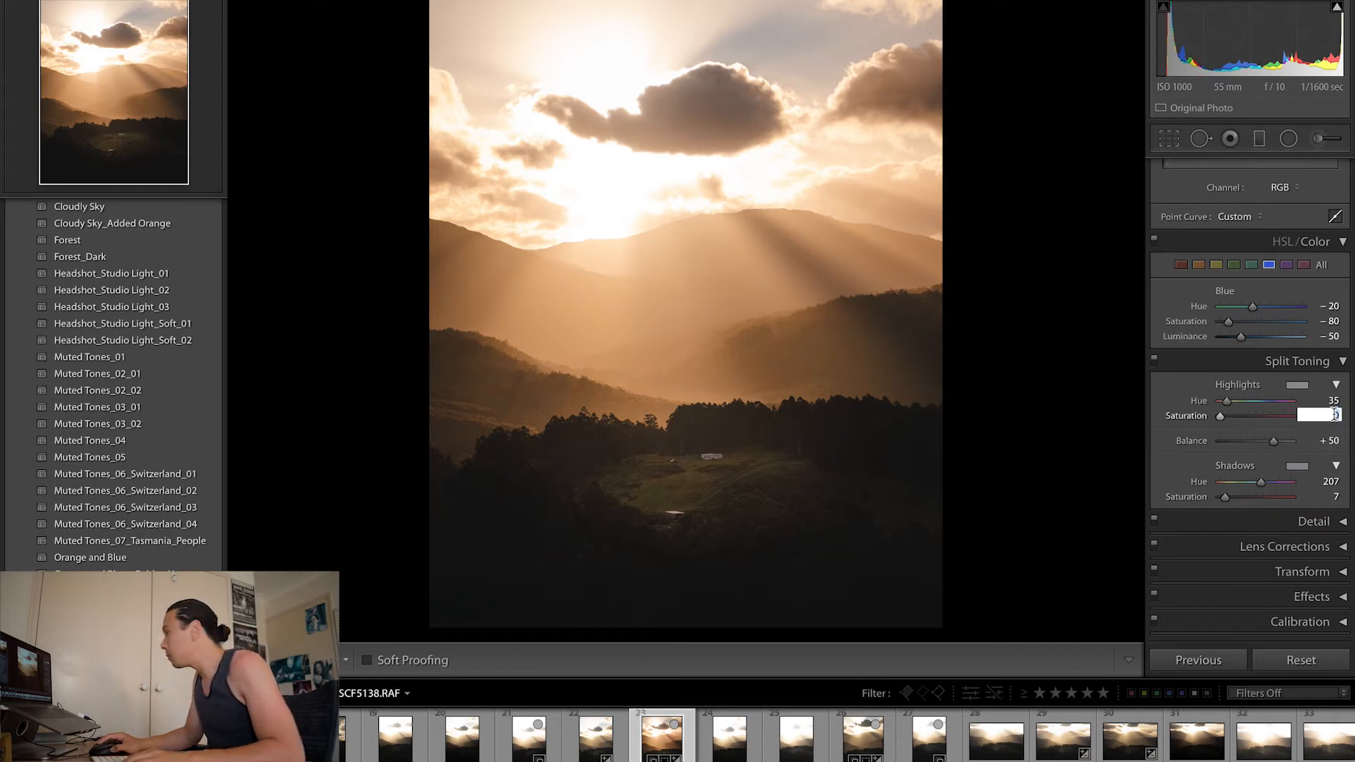
{"action": "type", "text": "3"}
{"action": "key", "text": "Return"}
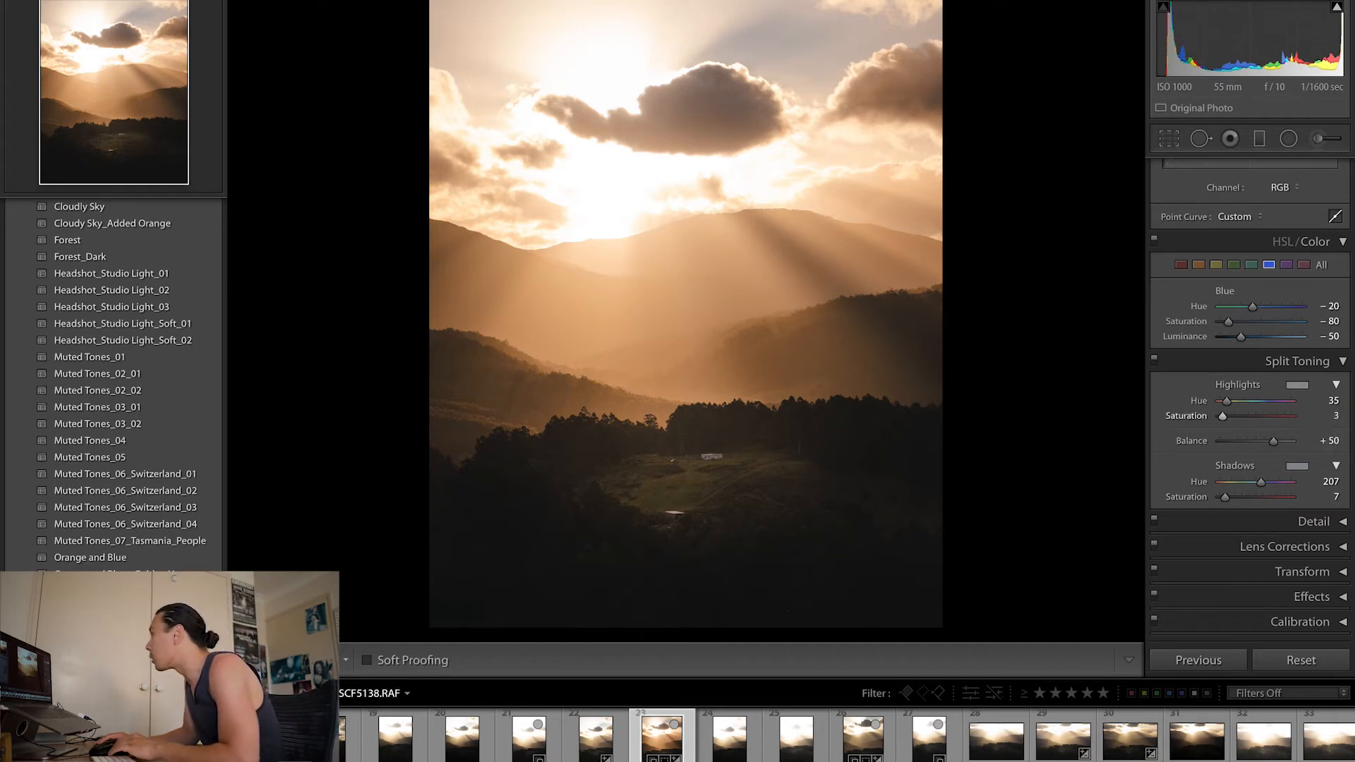
{"action": "mouse_move", "coordinate": [1230, 417]}
{"action": "left_mouse_down"}
{"action": "mouse_move", "coordinate": [1289, 417]}
{"action": "mouse_move", "coordinate": [1236, 418]}
{"action": "left_mouse_up"}
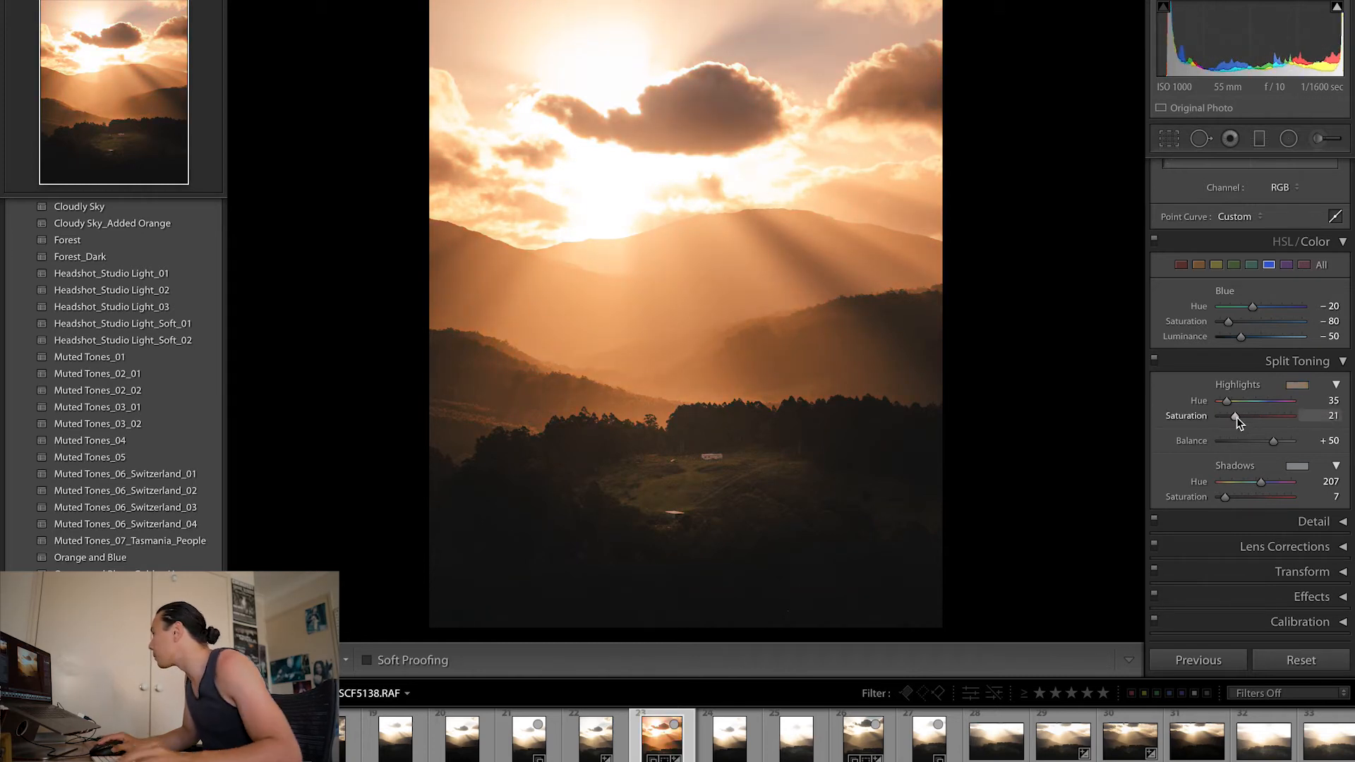
{"action": "left_click", "coordinate": [1332, 416]}
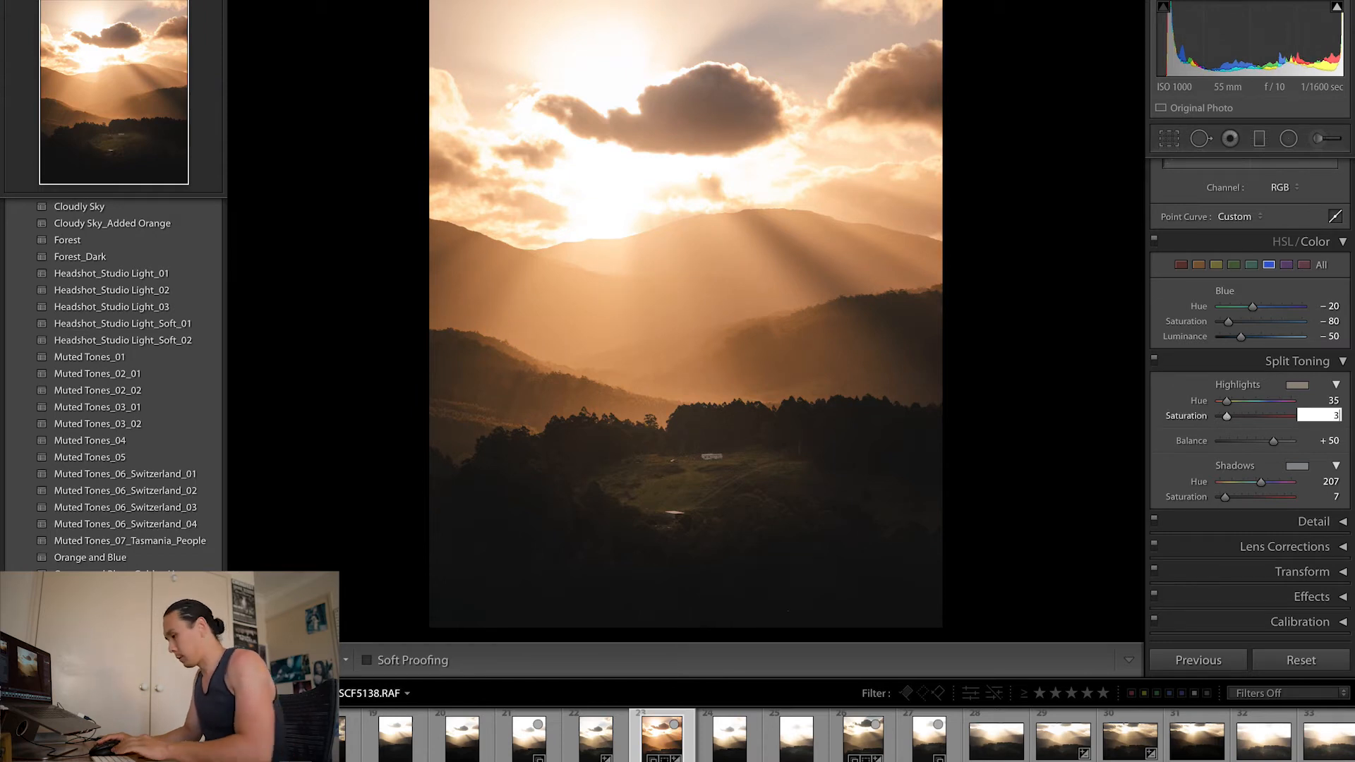
{"action": "key", "text": "Return"}
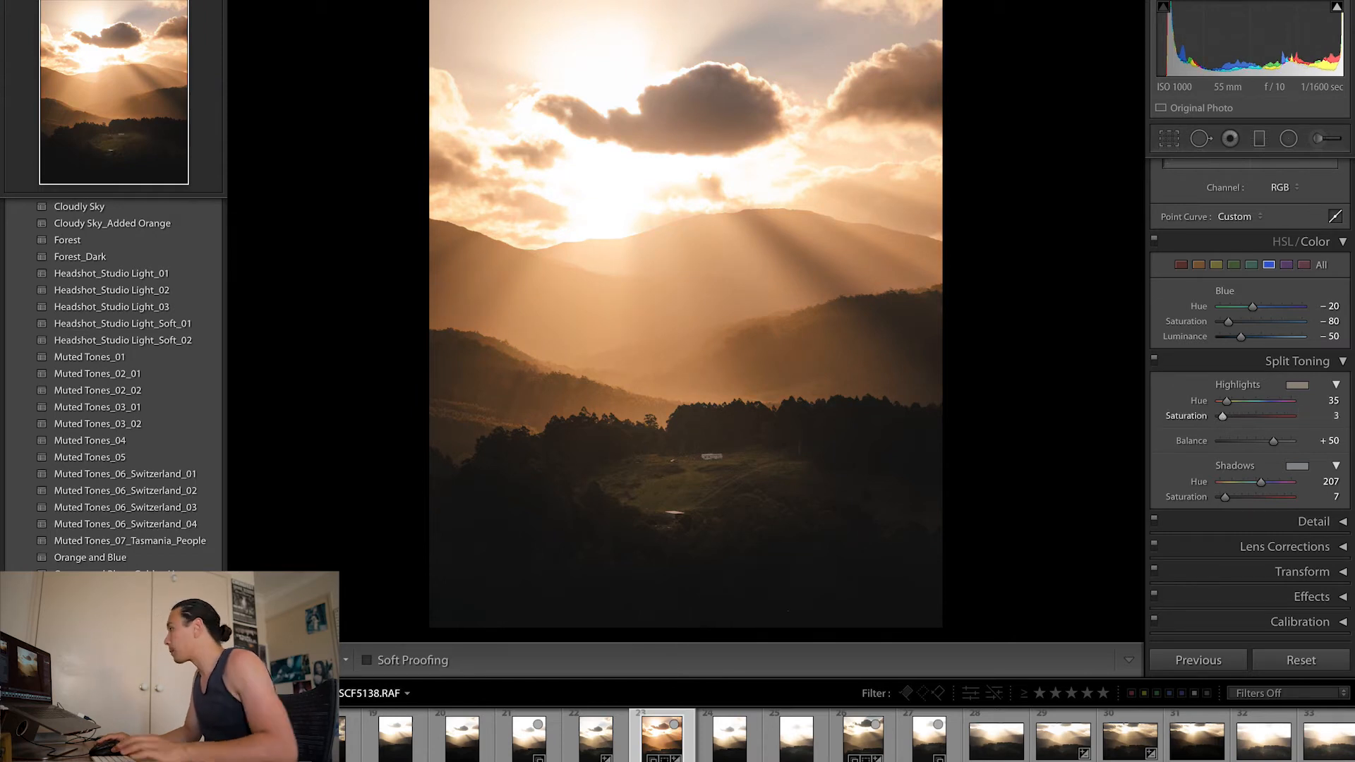
{"action": "left_click", "coordinate": [1334, 416]}
{"action": "type", "text": "0"}
{"action": "key", "text": "Return"}
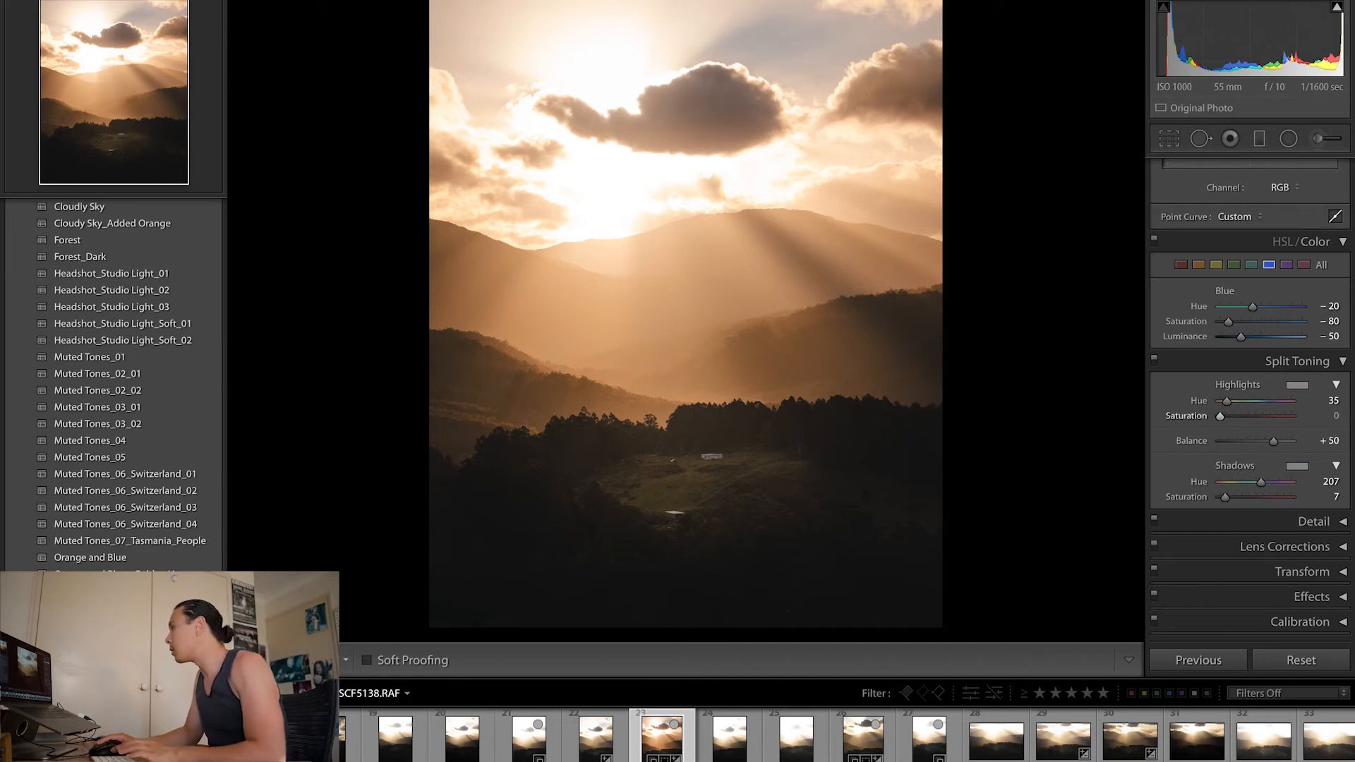
{"action": "left_click", "coordinate": [1335, 416]}
{"action": "type", "text": "3"}
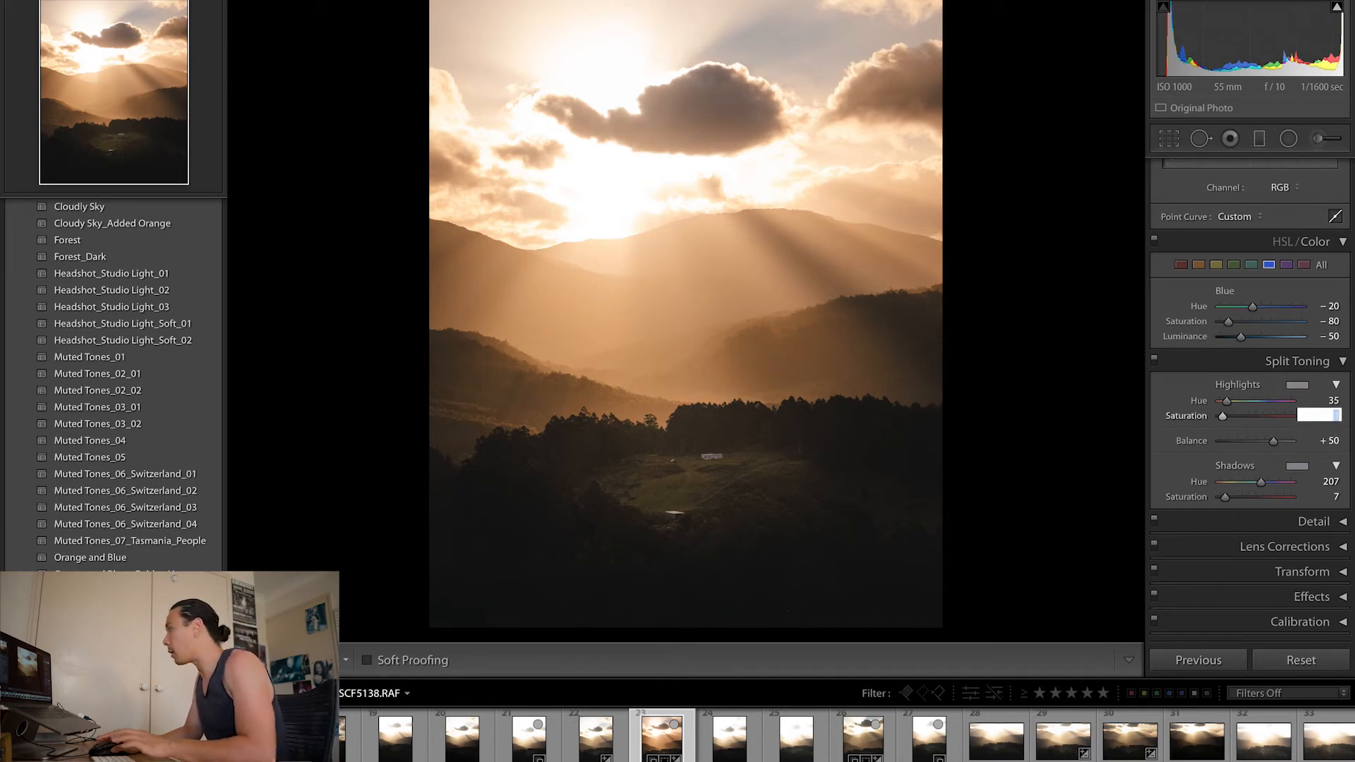
Set the split toning highlights saturation to 3 and the shadows saturation to 8.
{"action": "key", "text": "Return"}
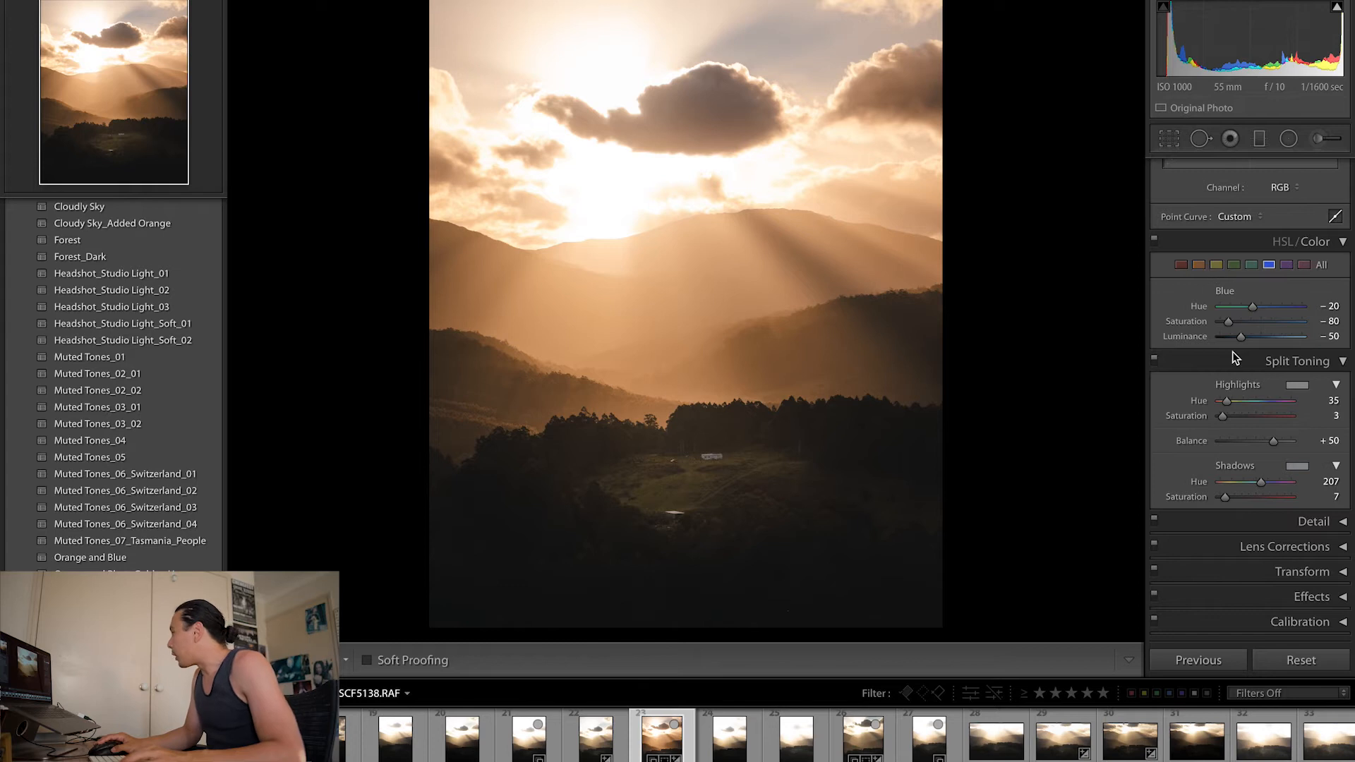
{"action": "left_click", "coordinate": [1331, 496]}
{"action": "type", "text": "10"}
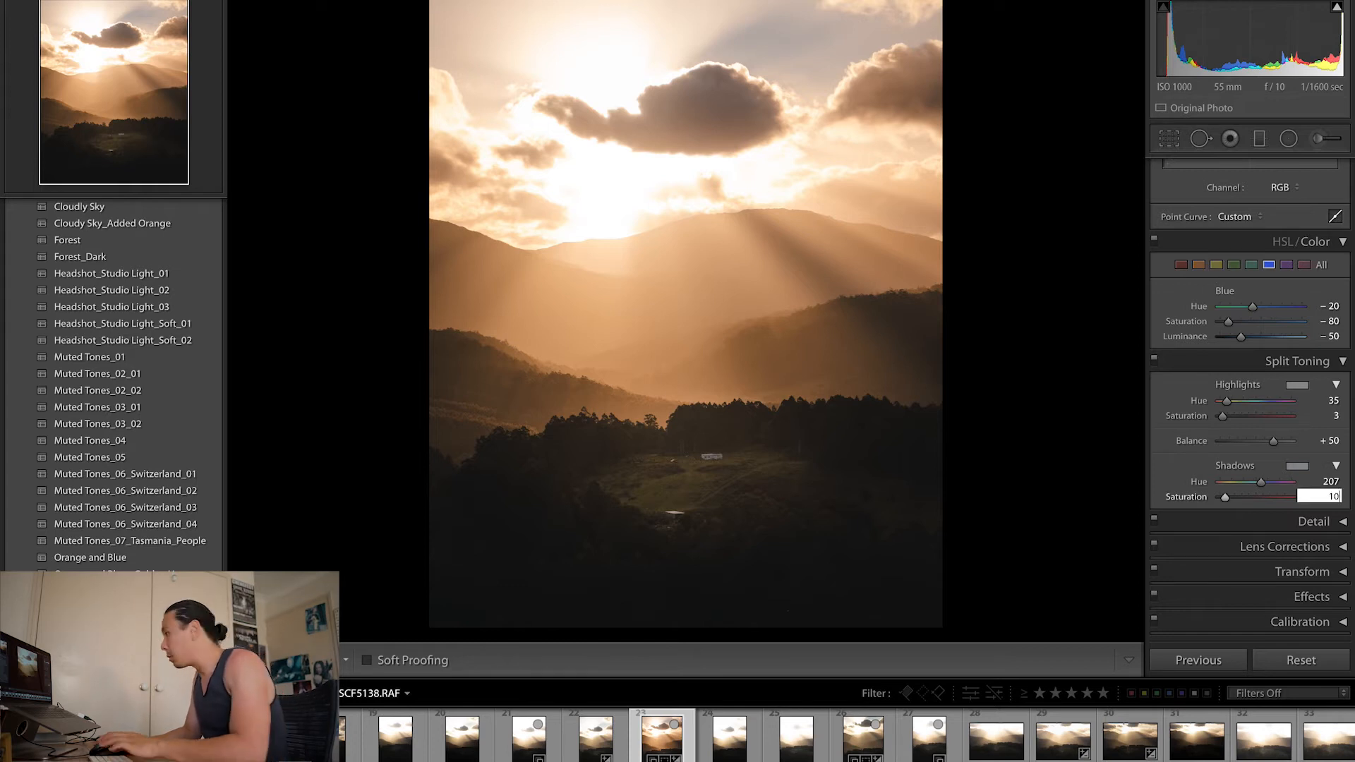
{"action": "key", "text": "Return"}
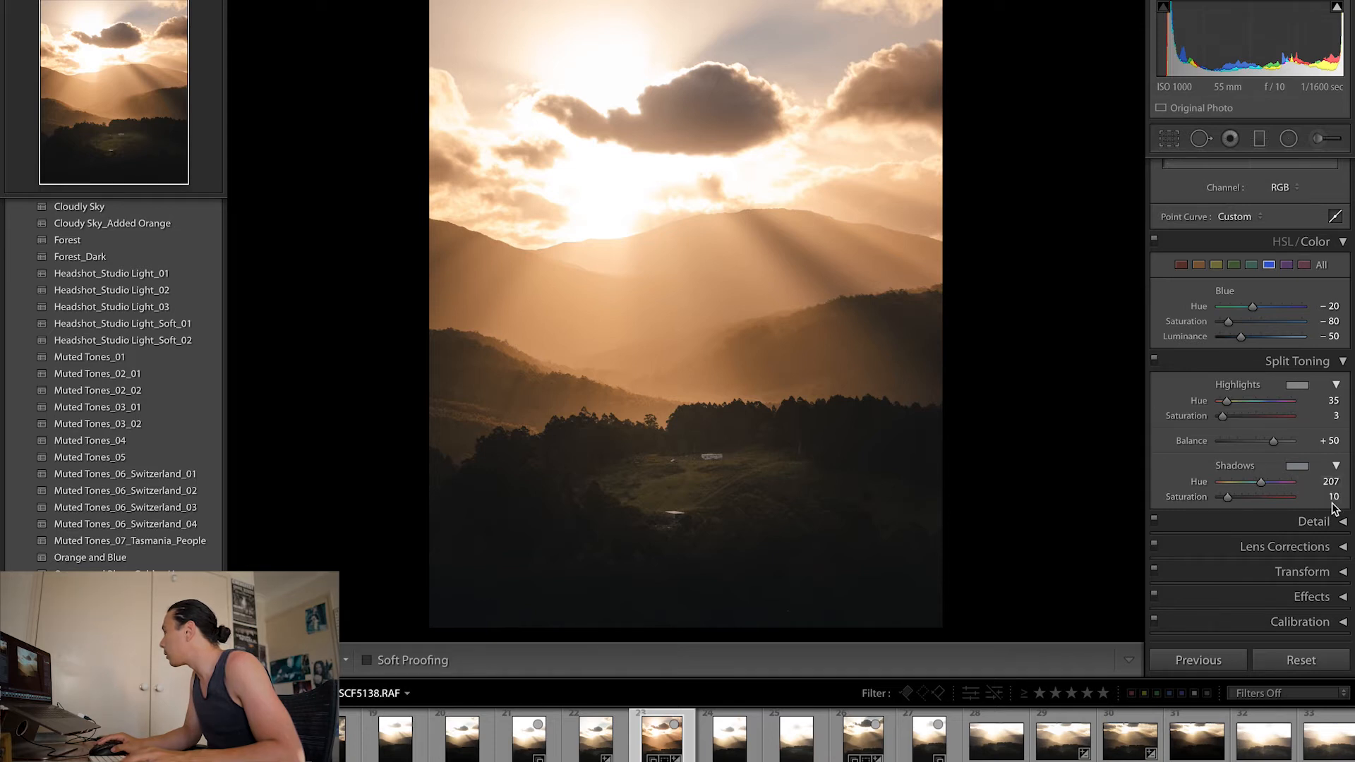
{"action": "left_click", "coordinate": [1331, 497]}
{"action": "type", "text": "7"}
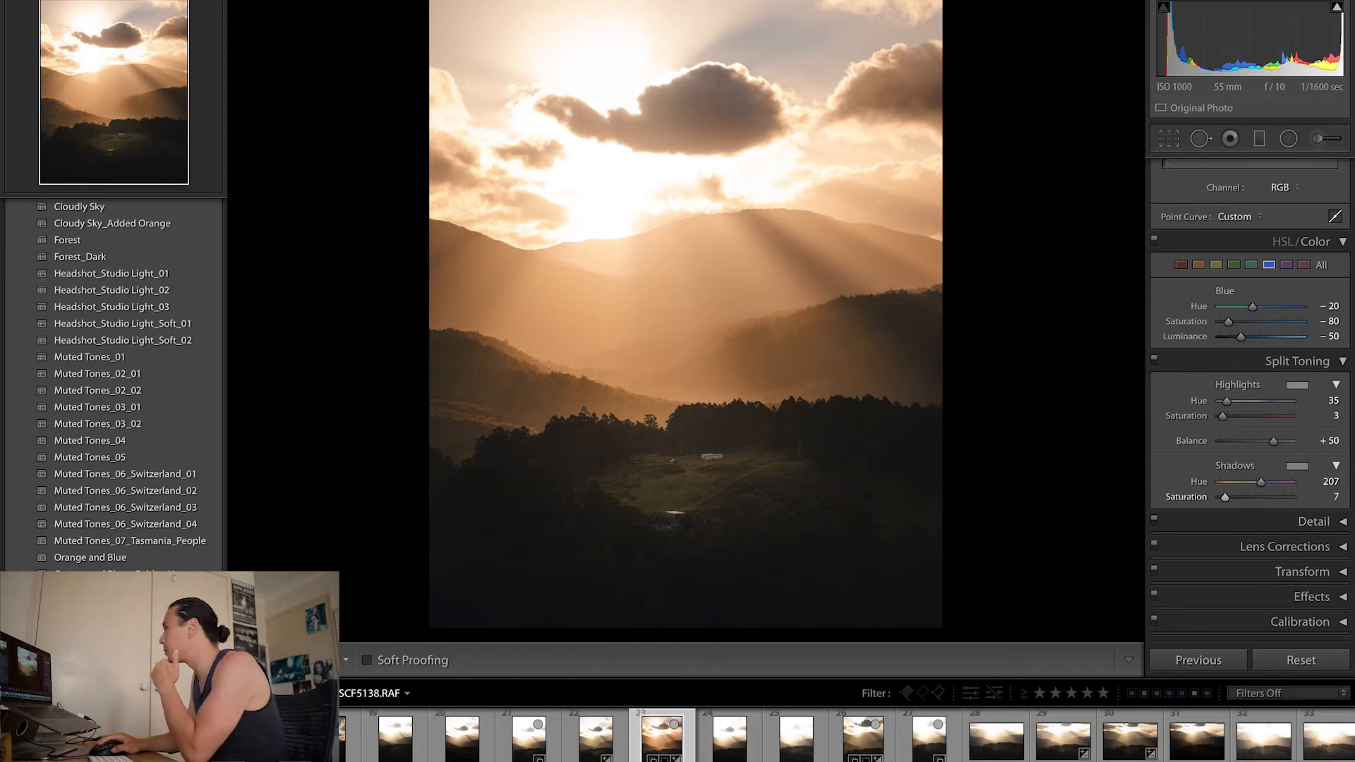
{"action": "left_click_drag", "start_coordinate": [1269, 497], "coordinate": [1226, 501]}
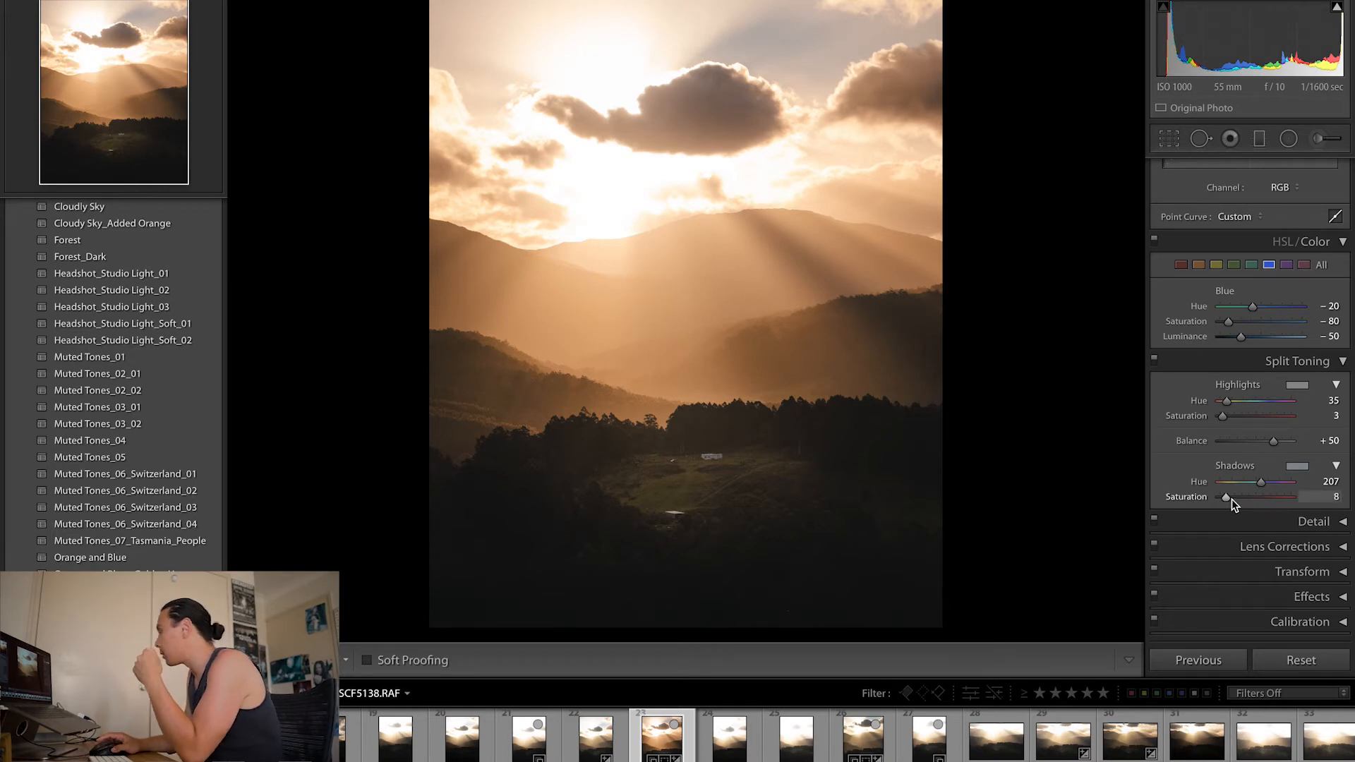
Try the aqua saturation at different levels down to -100, and reset it to 0.
{"action": "left_click", "coordinate": [1249, 265]}
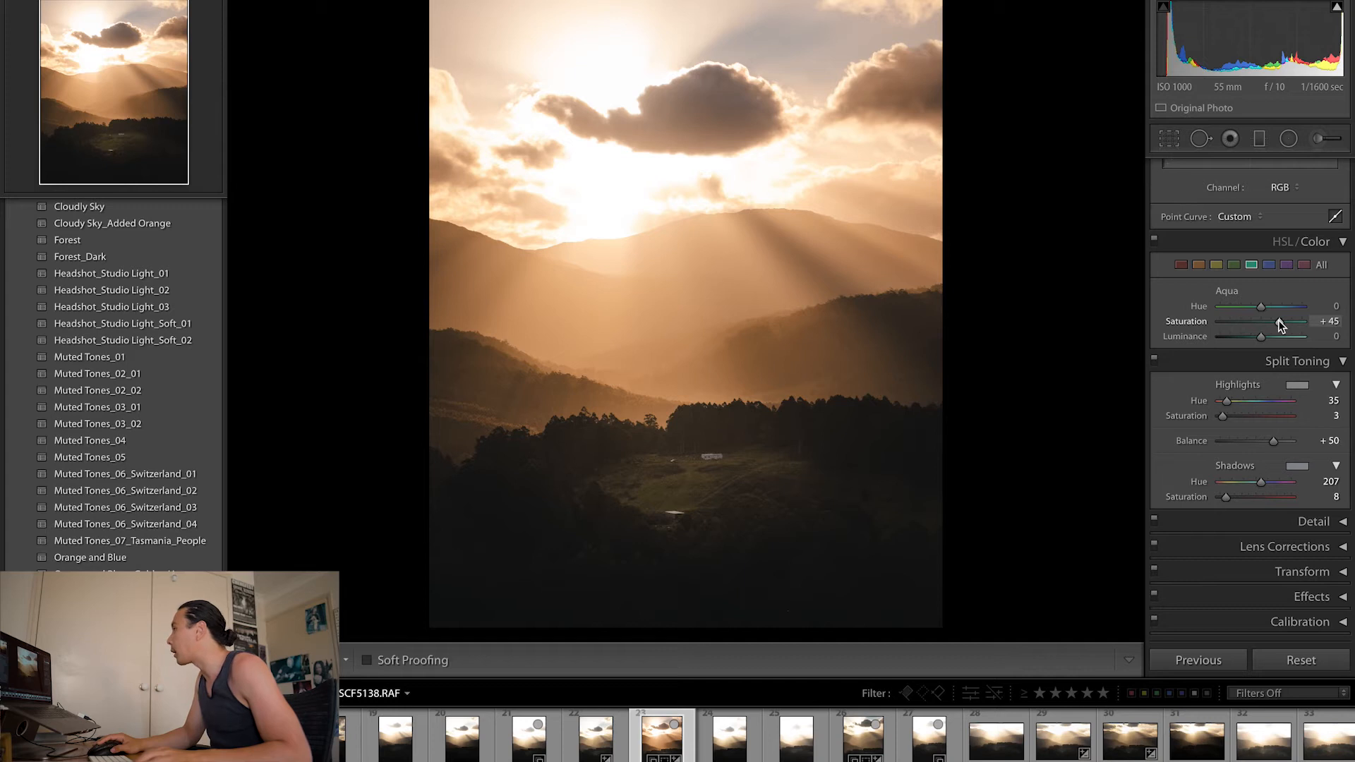
{"action": "left_click_drag", "start_coordinate": [1280, 324], "coordinate": [1168, 319]}
{"action": "mouse_move", "coordinate": [1302, 322]}
{"action": "left_mouse_down"}
{"action": "mouse_move", "coordinate": [1029, 324]}
{"action": "mouse_move", "coordinate": [1303, 322]}
{"action": "left_mouse_up"}
{"action": "left_click_drag", "start_coordinate": [1060, 323], "coordinate": [967, 320]}
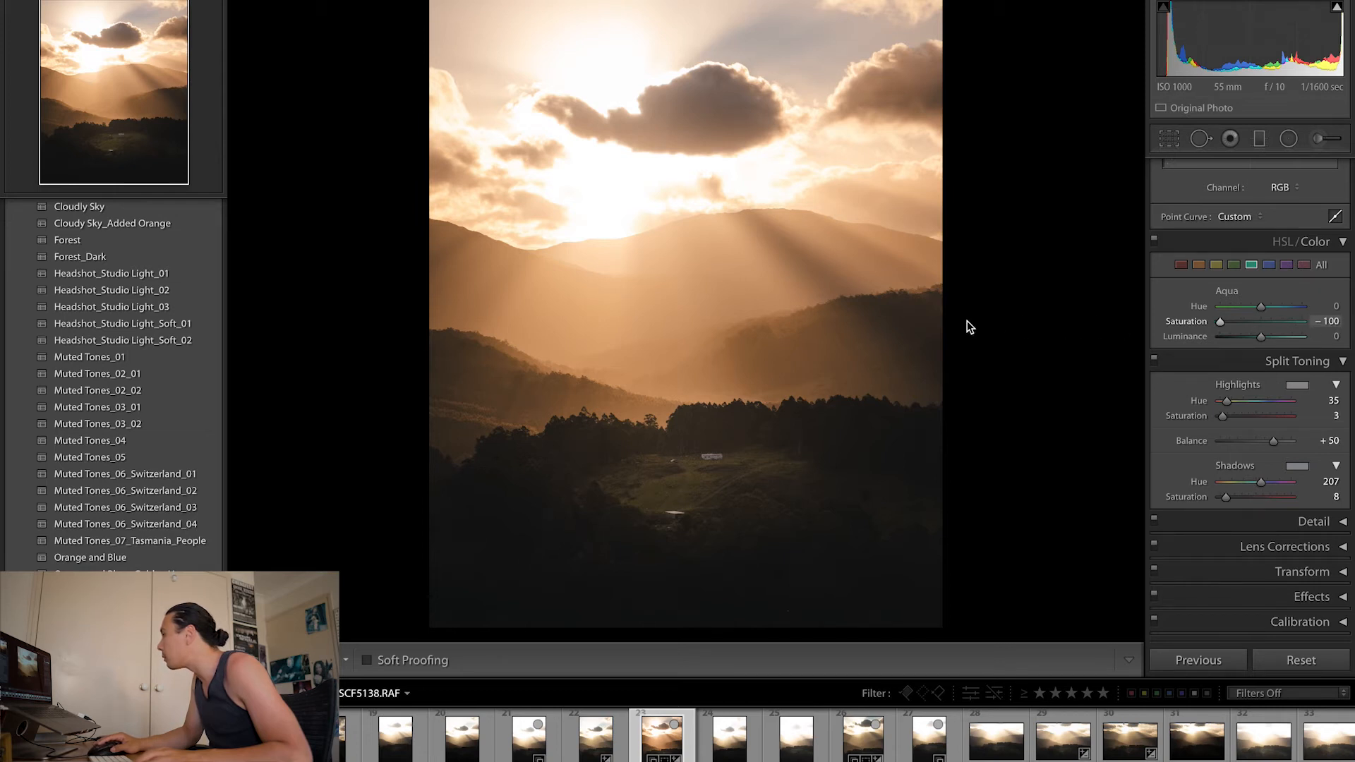
{"action": "left_click", "coordinate": [1327, 322]}
{"action": "type", "text": "0"}
{"action": "key", "text": "Return"}
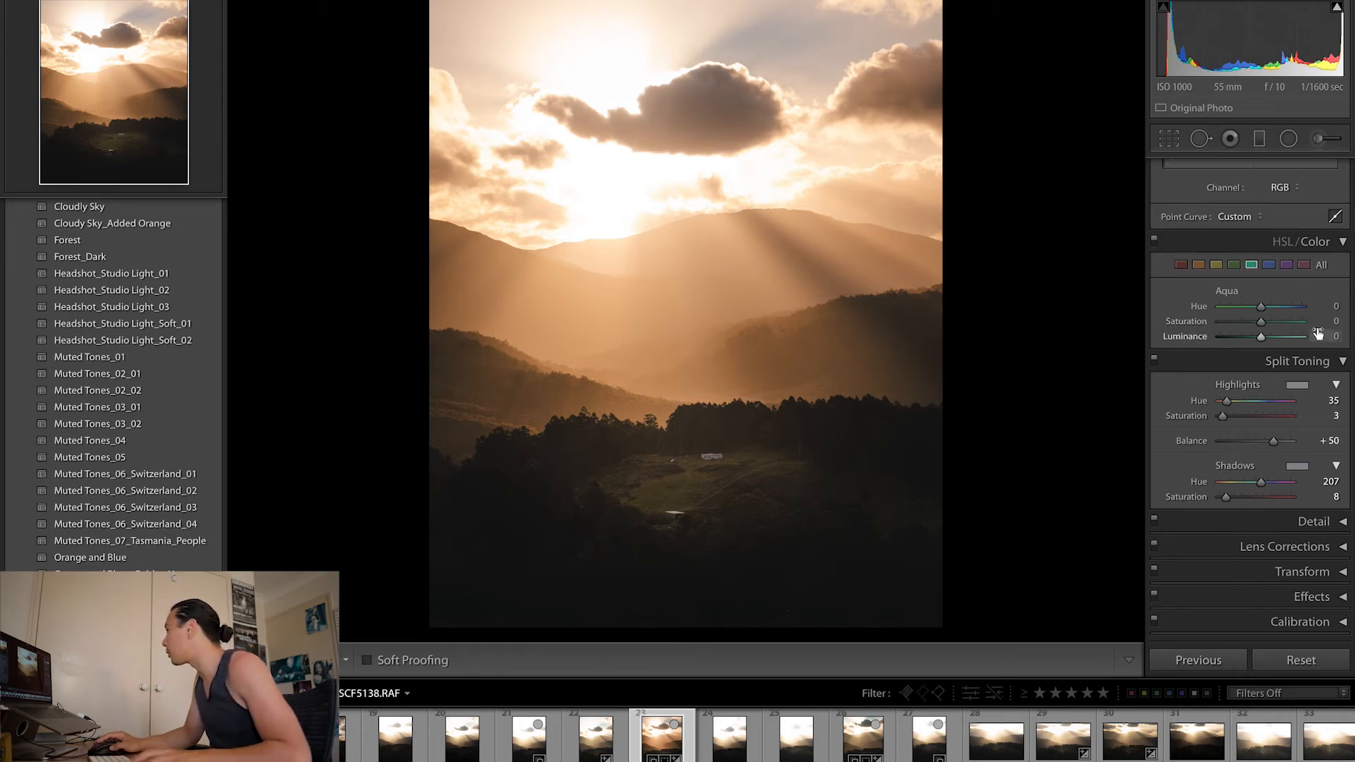
Try the purple luminance at both extremes, -100 and +100, and reset it to 0.
{"action": "left_click", "coordinate": [1270, 264]}
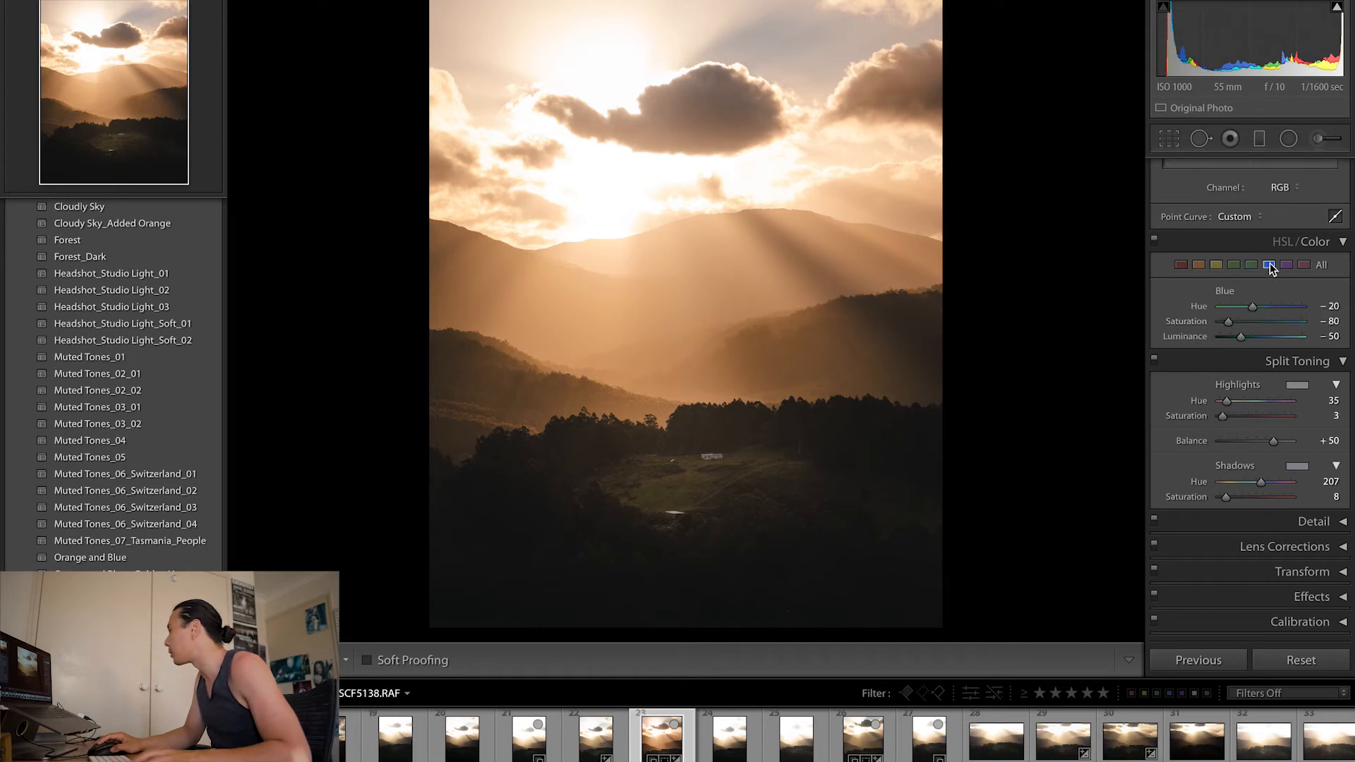
{"action": "left_click", "coordinate": [1286, 265]}
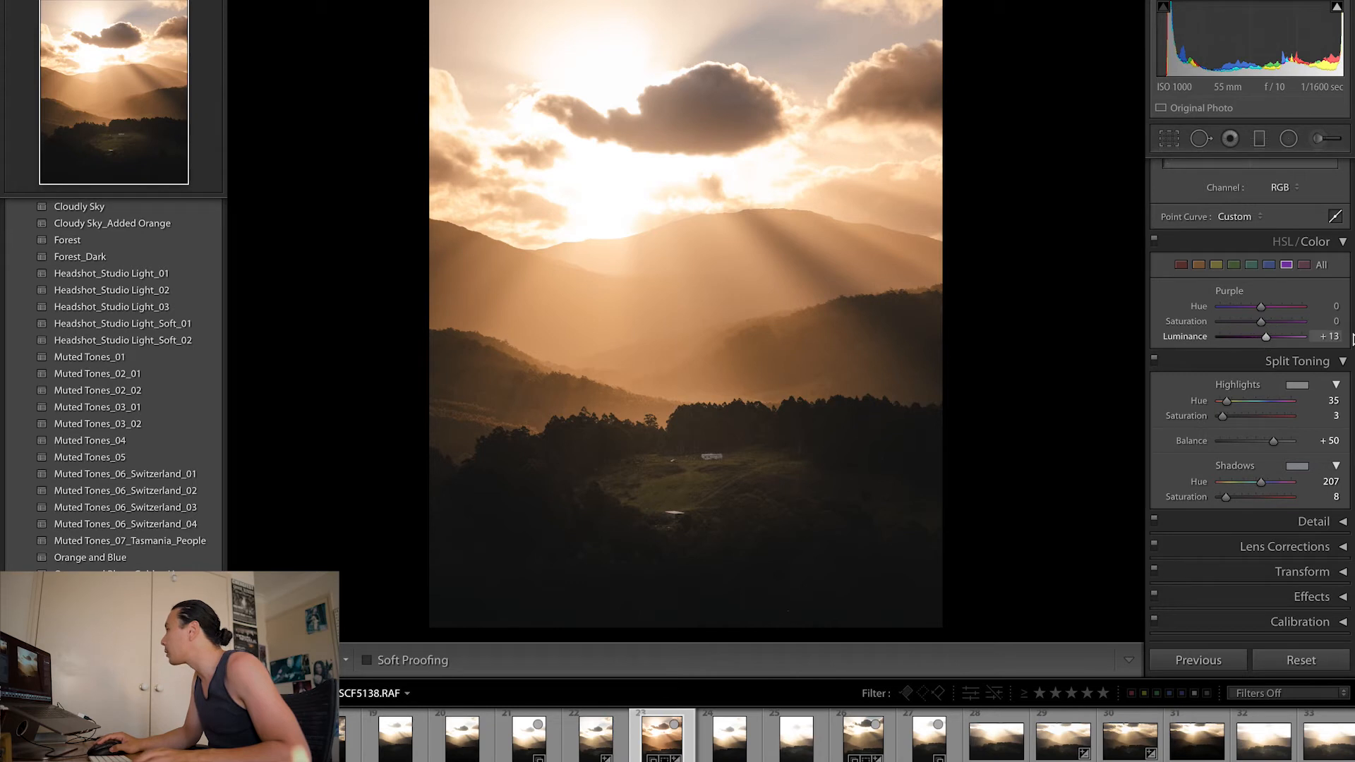
{"action": "left_click_drag", "start_coordinate": [1262, 337], "coordinate": [1314, 337]}
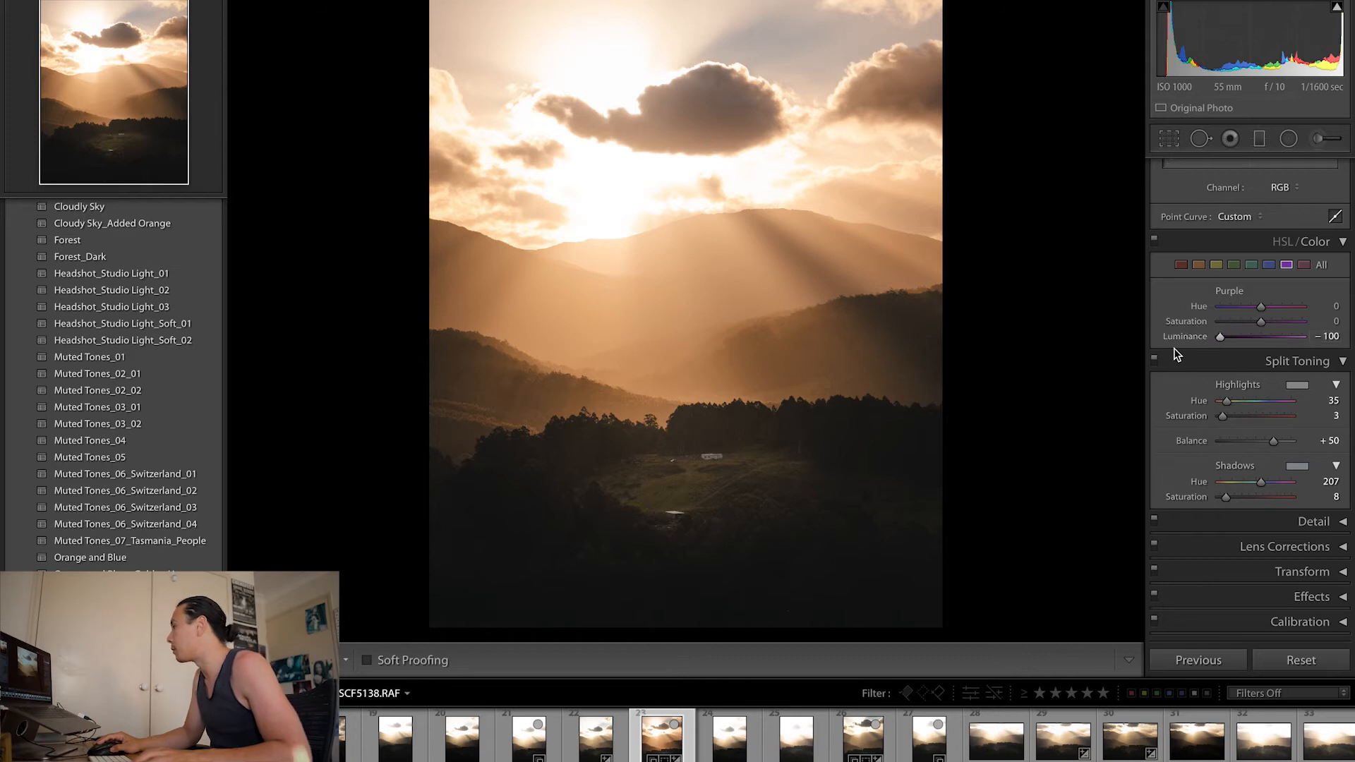
{"action": "left_click_drag", "start_coordinate": [1222, 338], "coordinate": [1301, 338]}
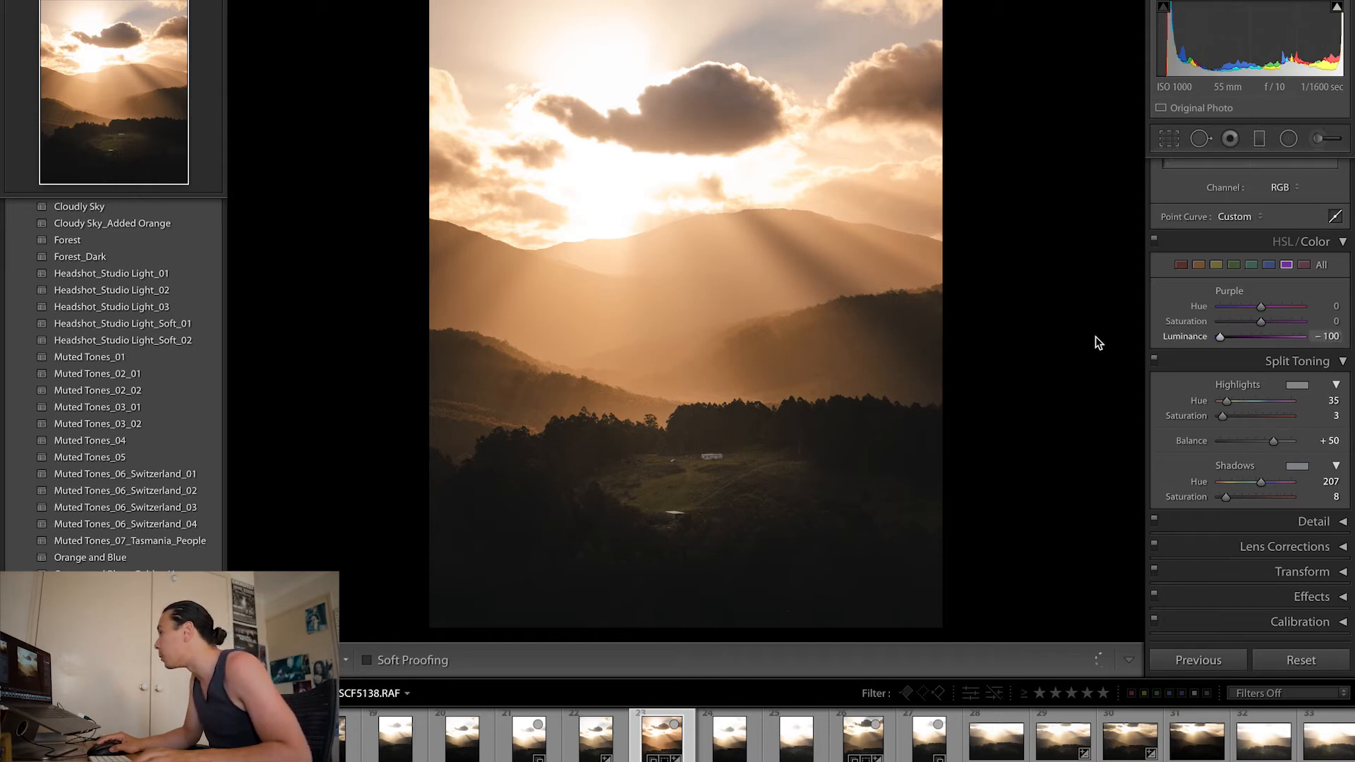
{"action": "left_click", "coordinate": [1330, 336]}
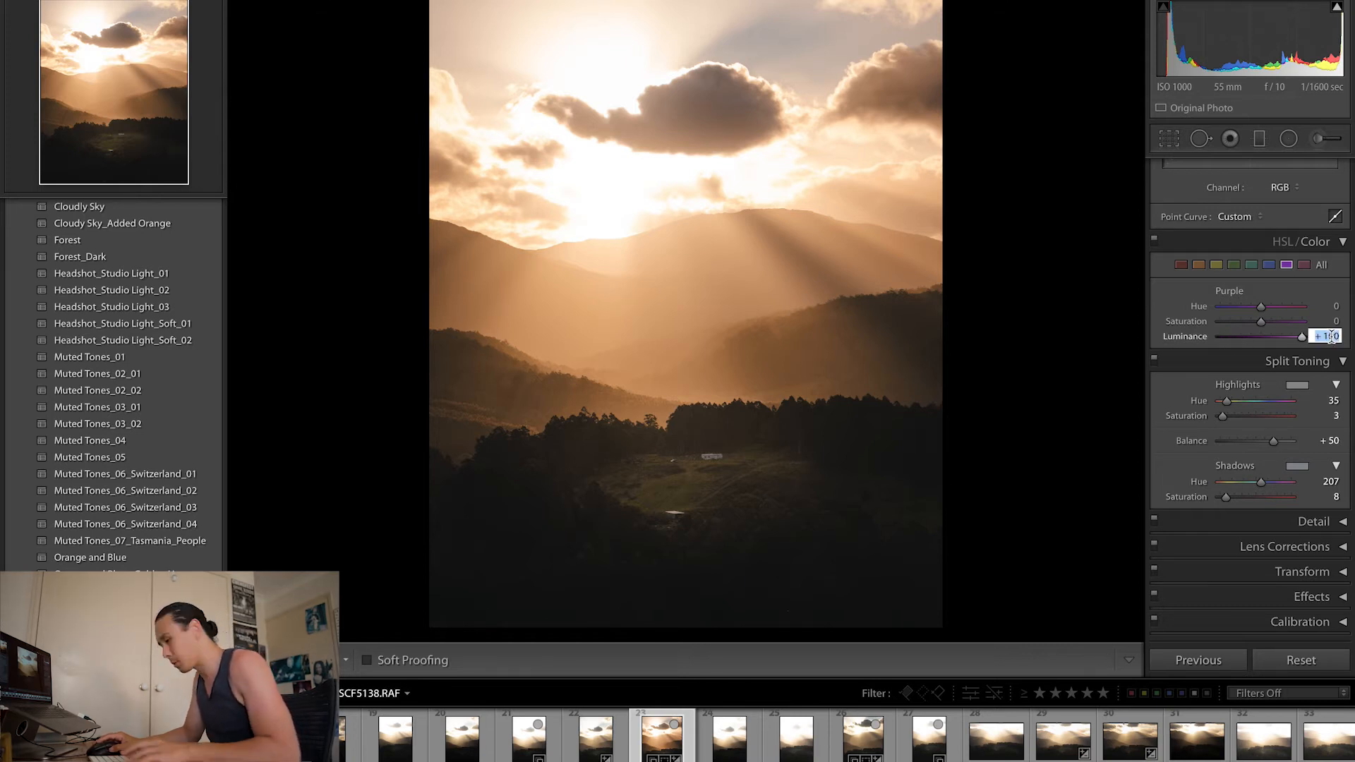
{"action": "type", "text": "0"}
{"action": "key", "text": "Return"}
Try extreme magenta luminance values down to -100, and reset the luminance to 0.
{"action": "left_click", "coordinate": [1305, 265]}
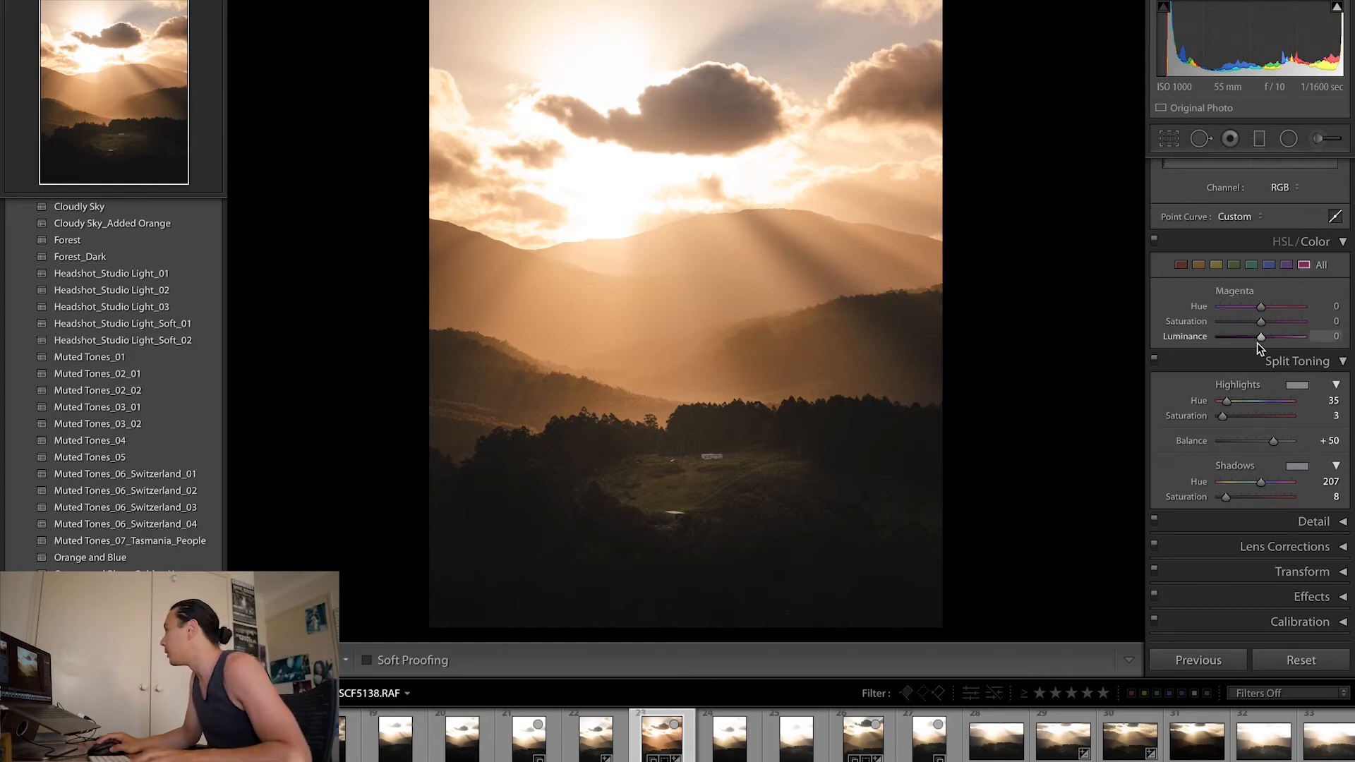
{"action": "left_click_drag", "start_coordinate": [1220, 337], "coordinate": [1352, 337]}
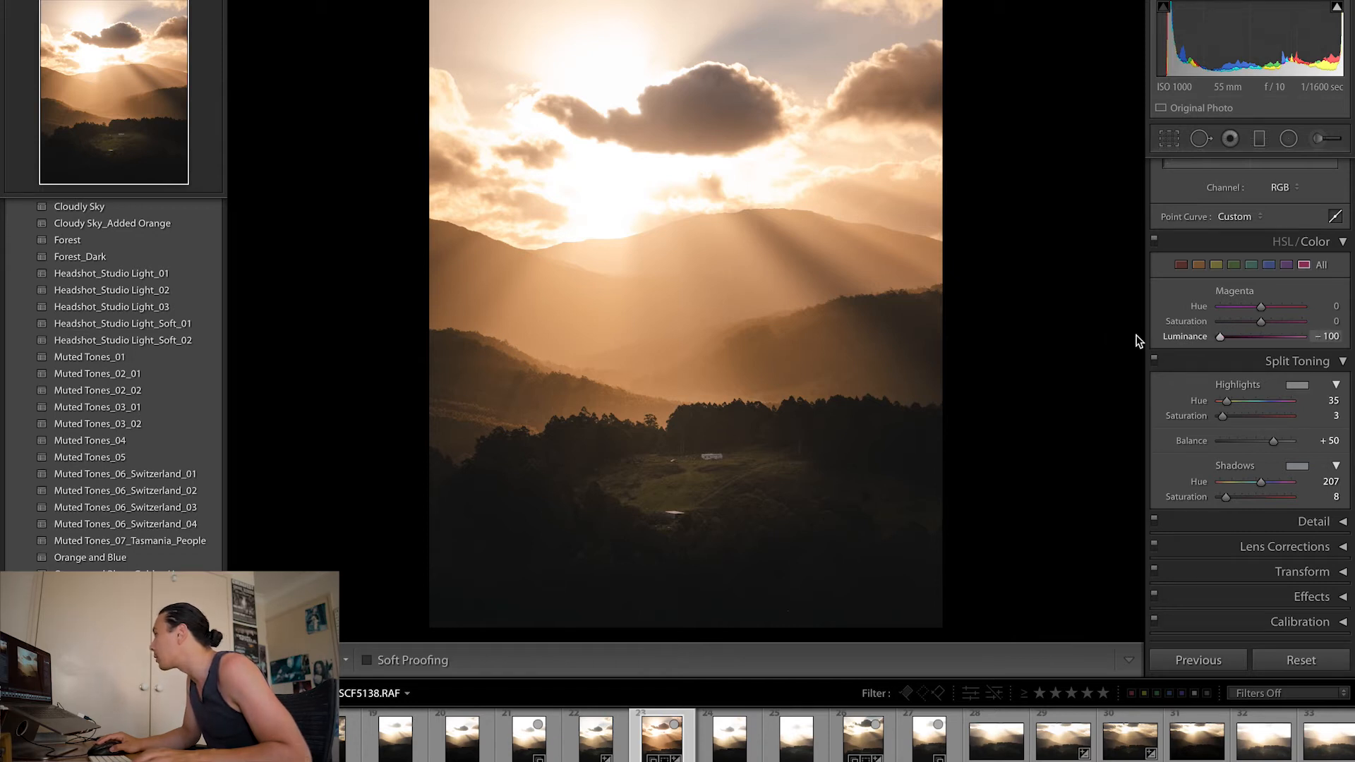
{"action": "left_click", "coordinate": [1341, 339]}
{"action": "type", "text": "0"}
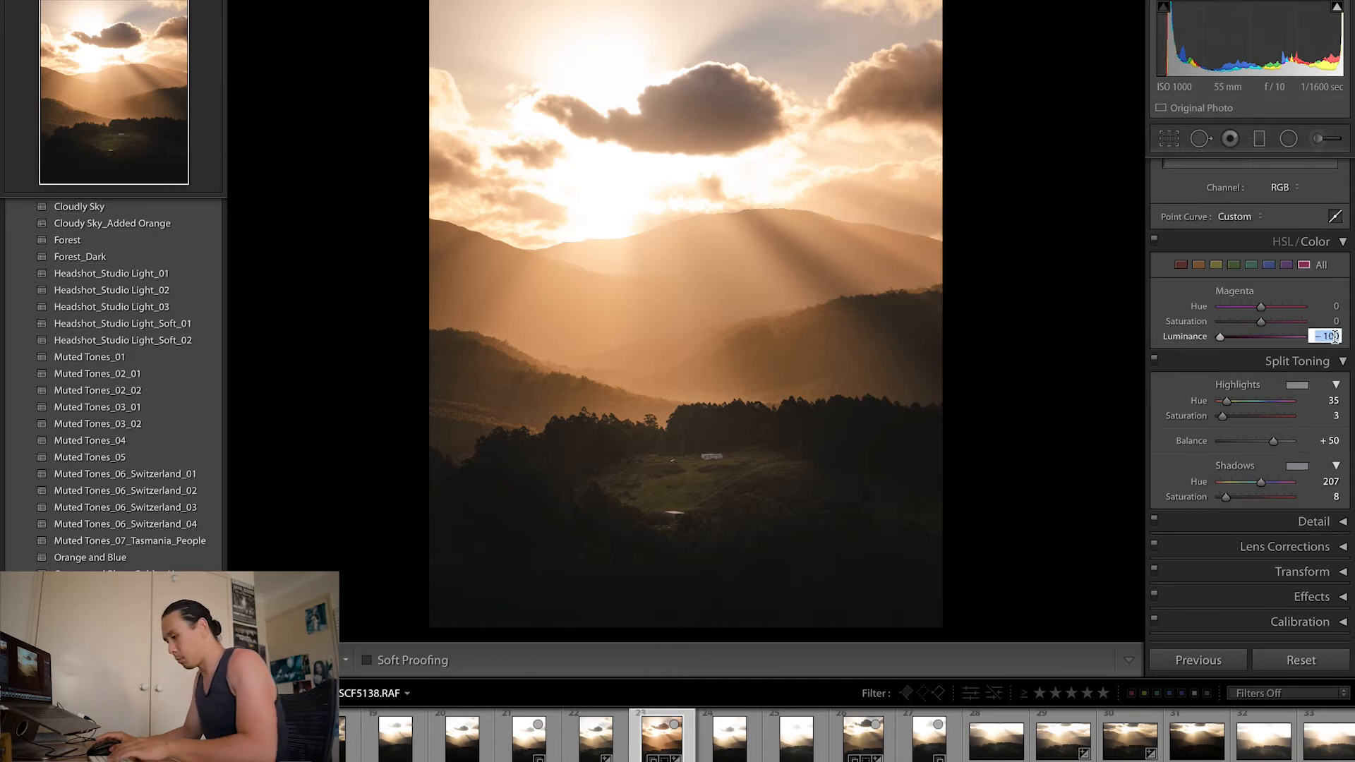
{"action": "key", "text": "Return"}
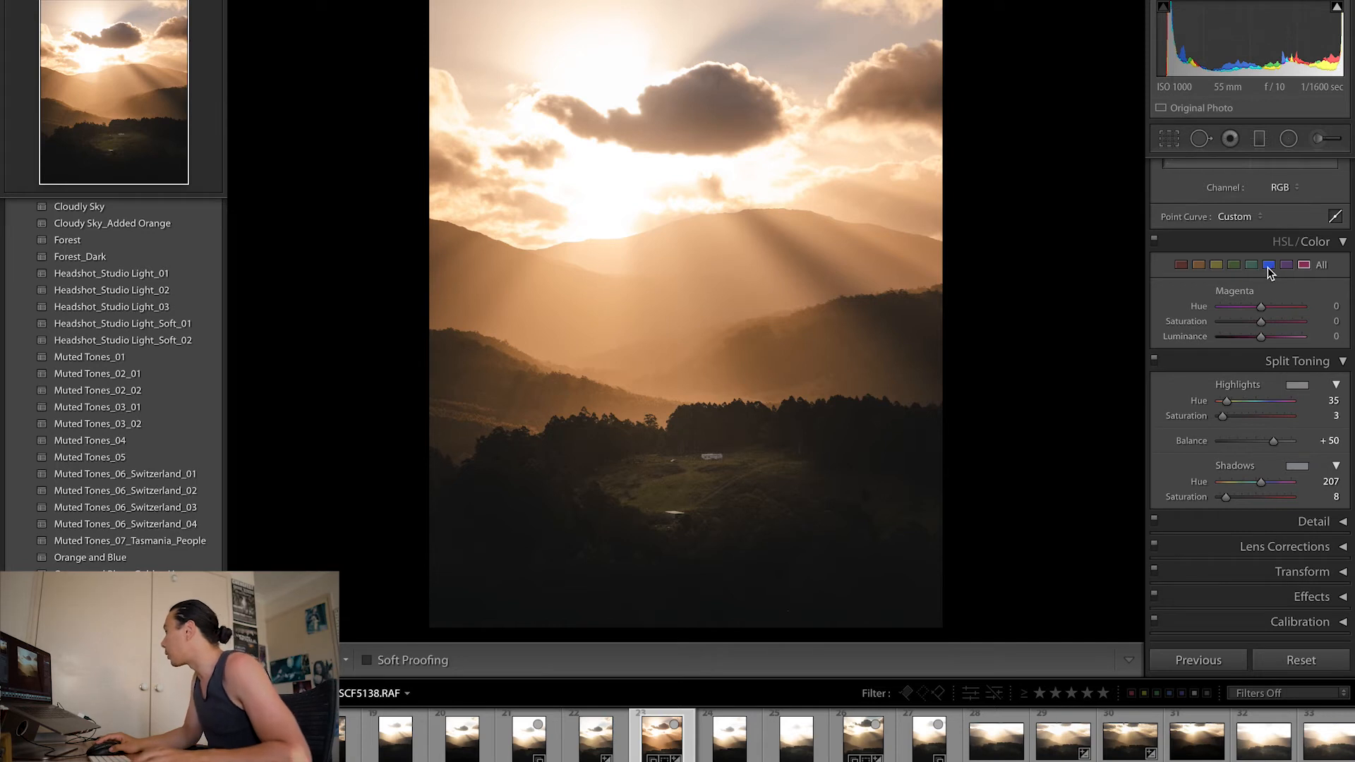
{"action": "left_click", "coordinate": [1255, 268]}
{"action": "left_click", "coordinate": [1288, 266]}
{"action": "left_click", "coordinate": [1305, 267]}
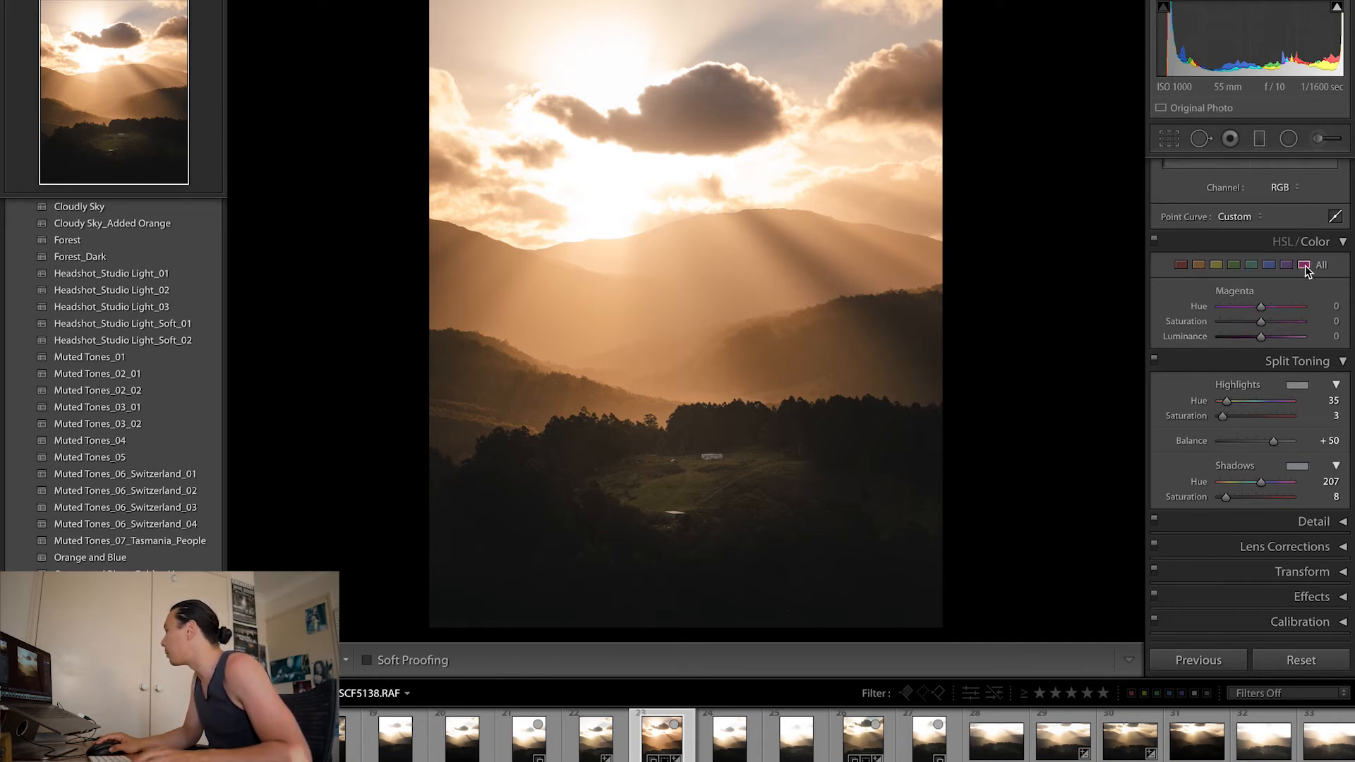
Test the green hue across its range, set it to -80, and adjust the green saturation.
{"action": "left_click", "coordinate": [1232, 267]}
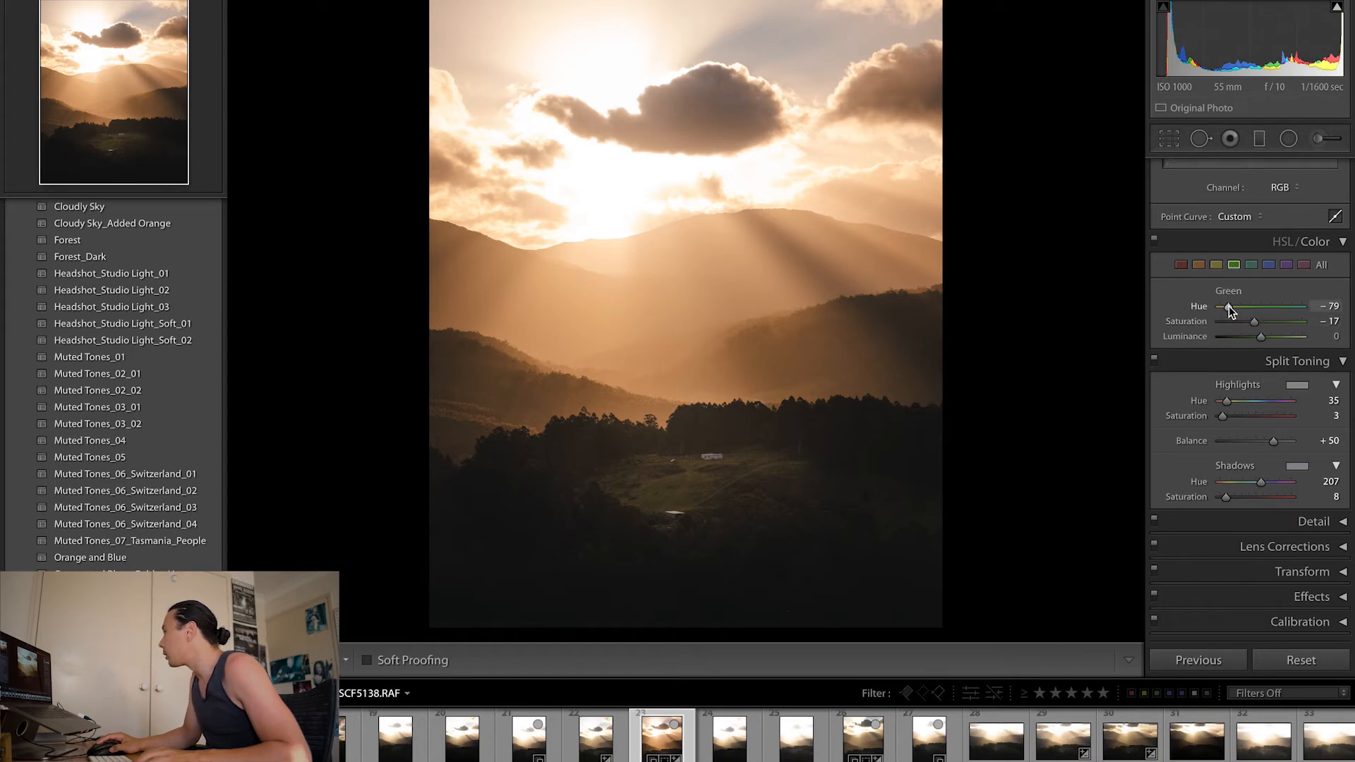
{"action": "left_click_drag", "start_coordinate": [1230, 306], "coordinate": [1083, 305]}
{"action": "left_click_drag", "start_coordinate": [1302, 307], "coordinate": [1129, 306]}
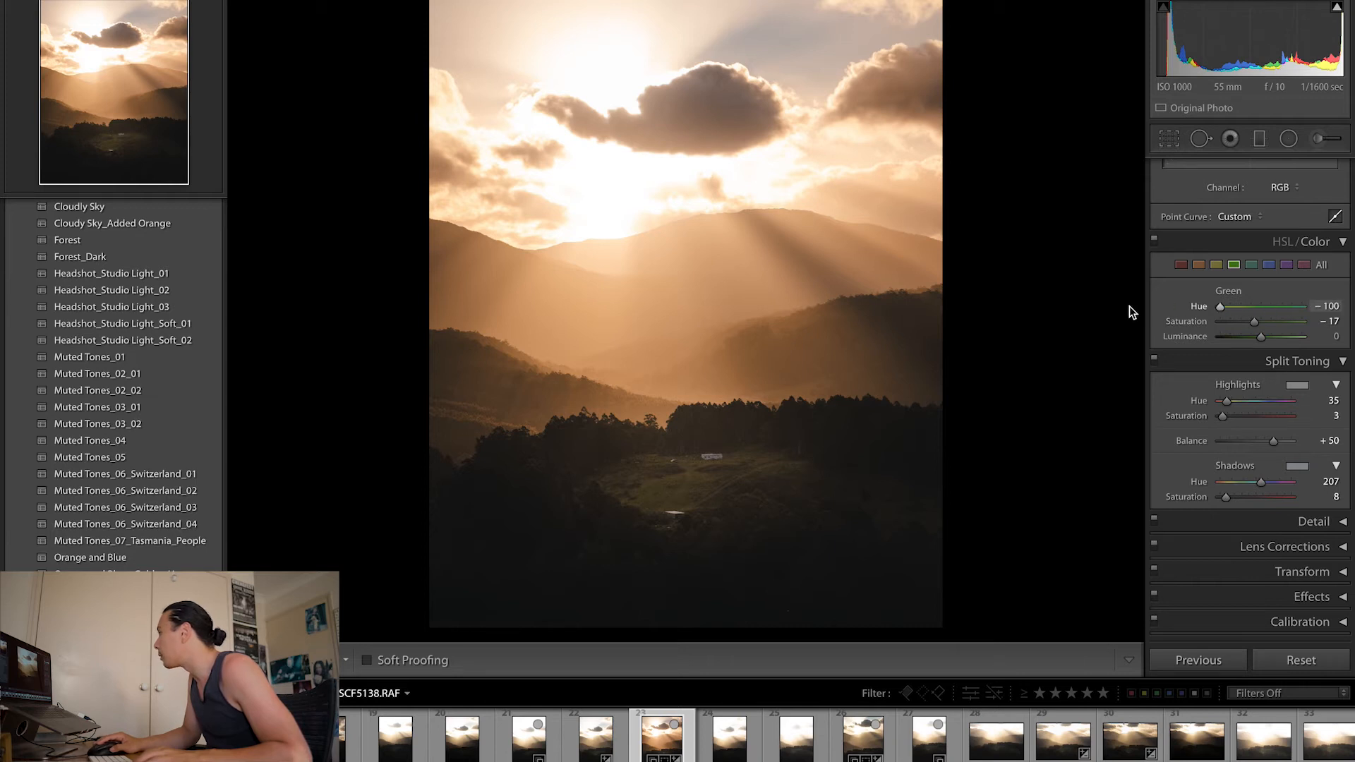
{"action": "left_click", "coordinate": [1327, 307]}
{"action": "type", "text": "- "}
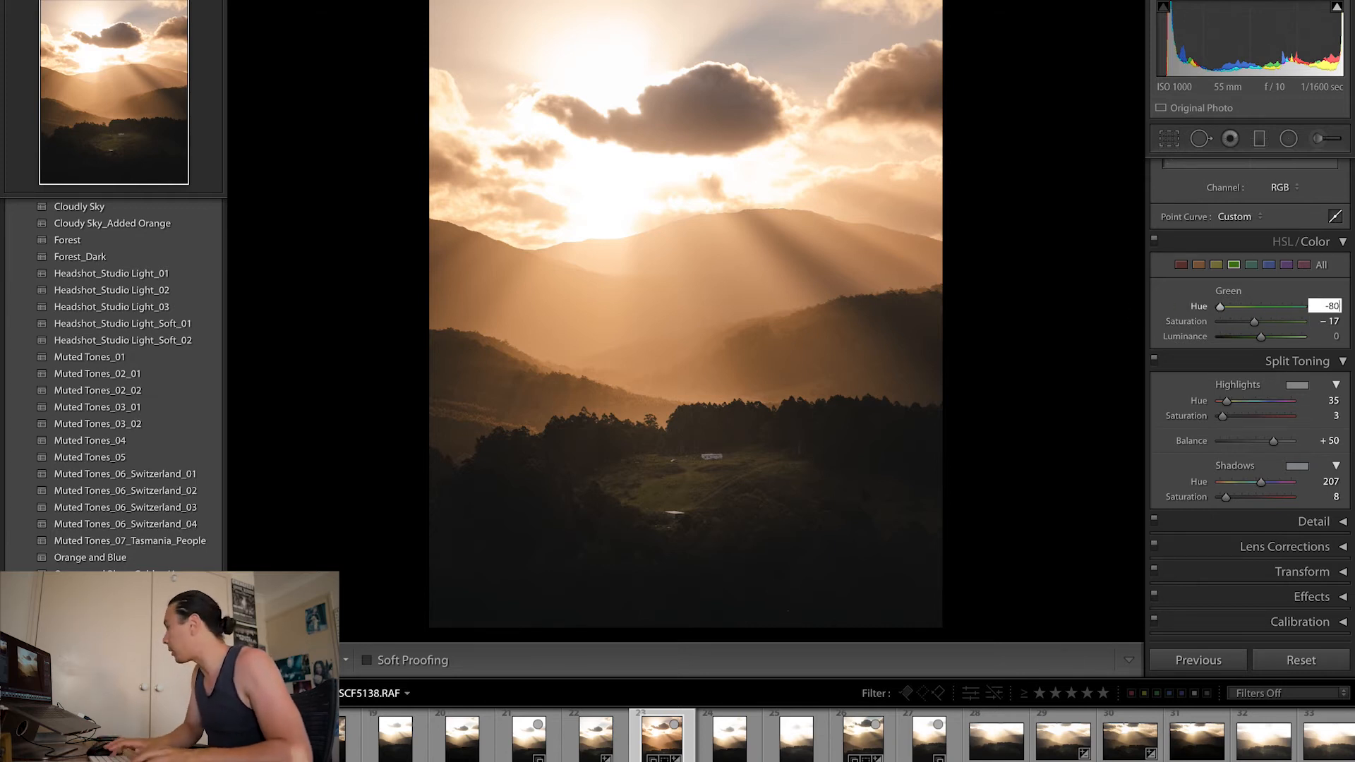
{"action": "type", "text": "80"}
{"action": "key", "text": "Return"}
{"action": "left_click", "coordinate": [1328, 321]}
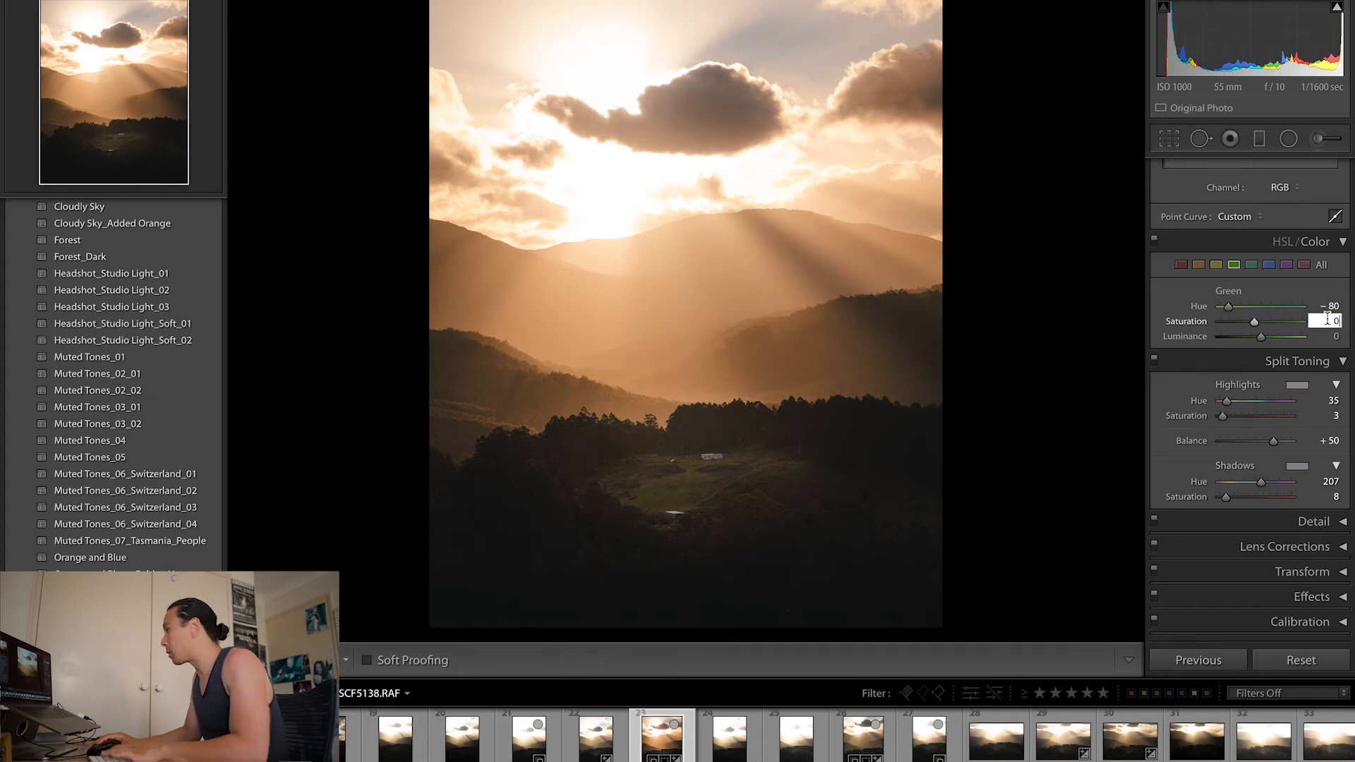
Try the yellow hue in both directions, up to +25 and back to about -10.
{"action": "left_click", "coordinate": [1252, 265]}
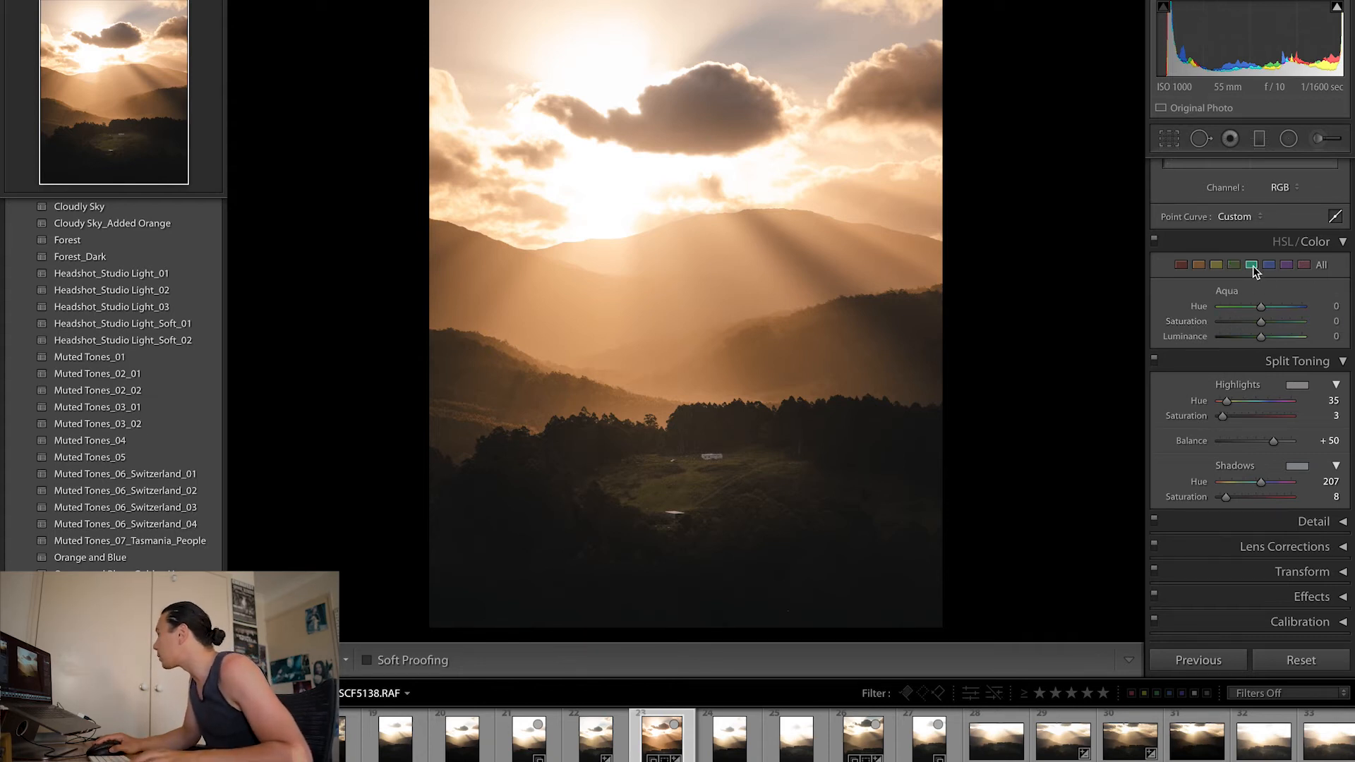
{"action": "left_click", "coordinate": [1216, 265]}
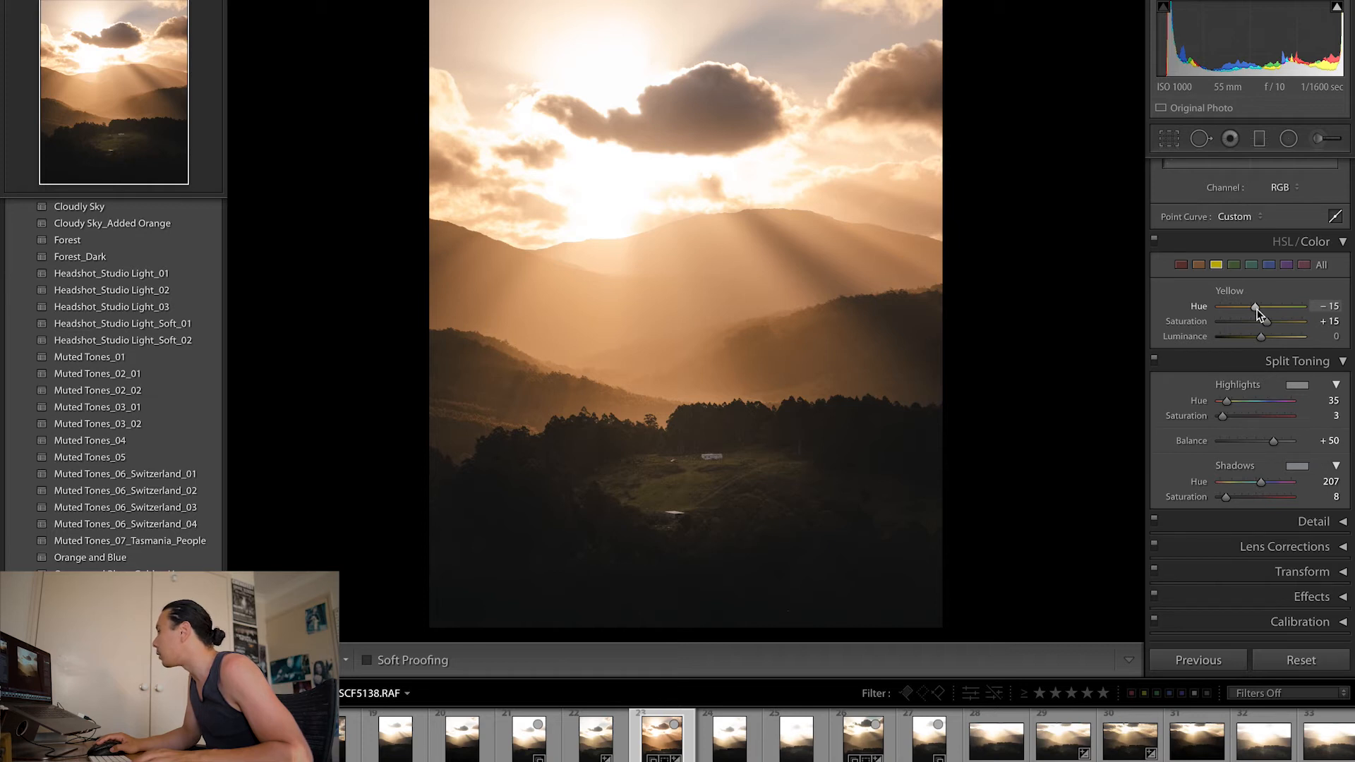
{"action": "left_click_drag", "start_coordinate": [1267, 307], "coordinate": [1272, 306]}
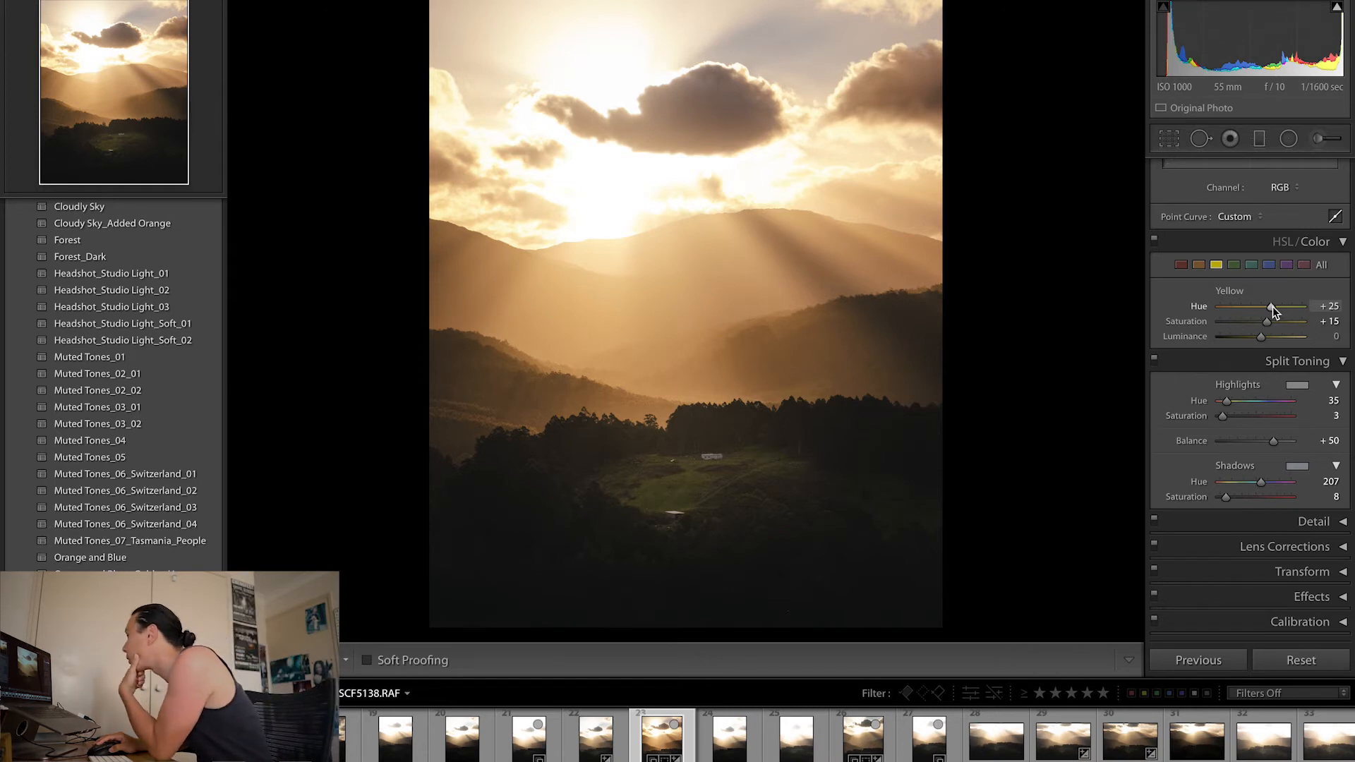
{"action": "left_click_drag", "start_coordinate": [1272, 306], "coordinate": [1254, 309]}
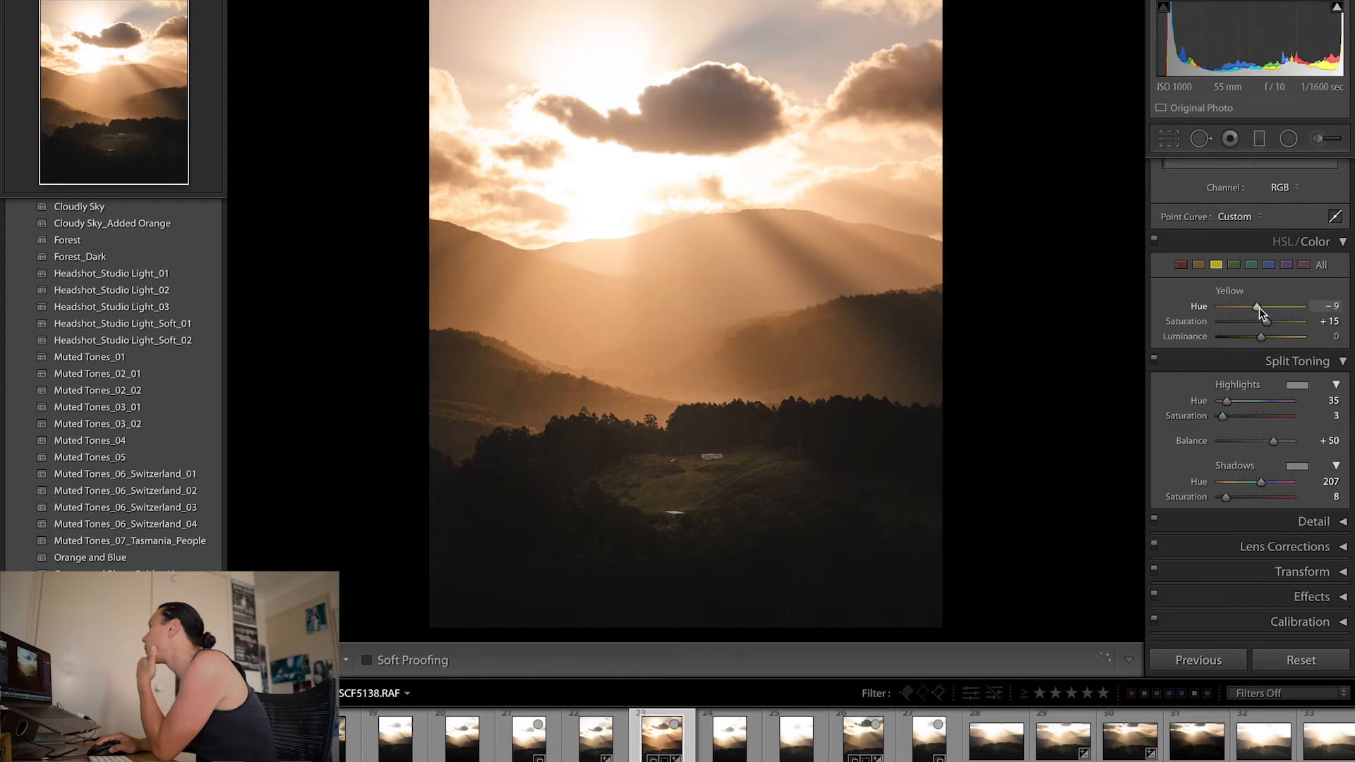
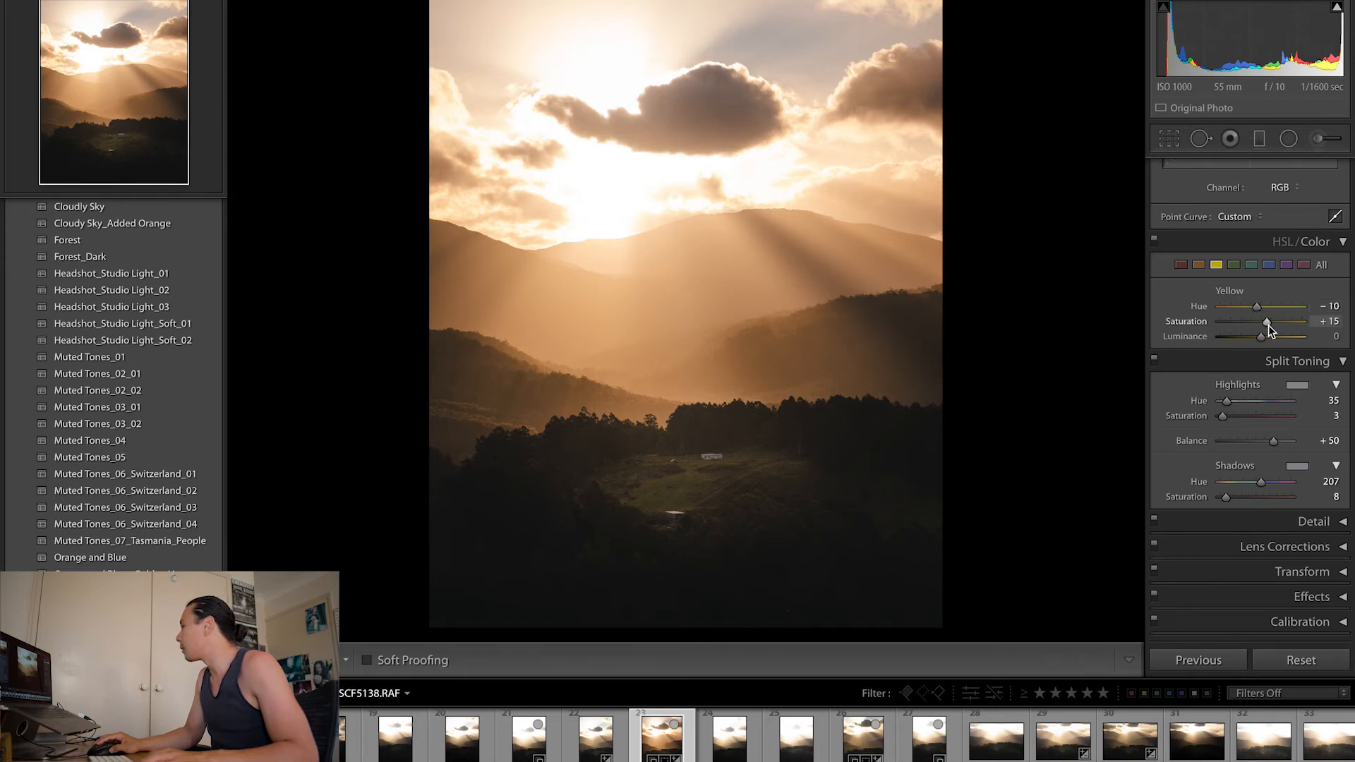
Compare different yellow saturation levels and set the yellow saturation to +20.
{"action": "mouse_move", "coordinate": [1293, 324]}
{"action": "left_mouse_down"}
{"action": "mouse_move", "coordinate": [1312, 321]}
{"action": "mouse_move", "coordinate": [1268, 321]}
{"action": "left_mouse_up"}
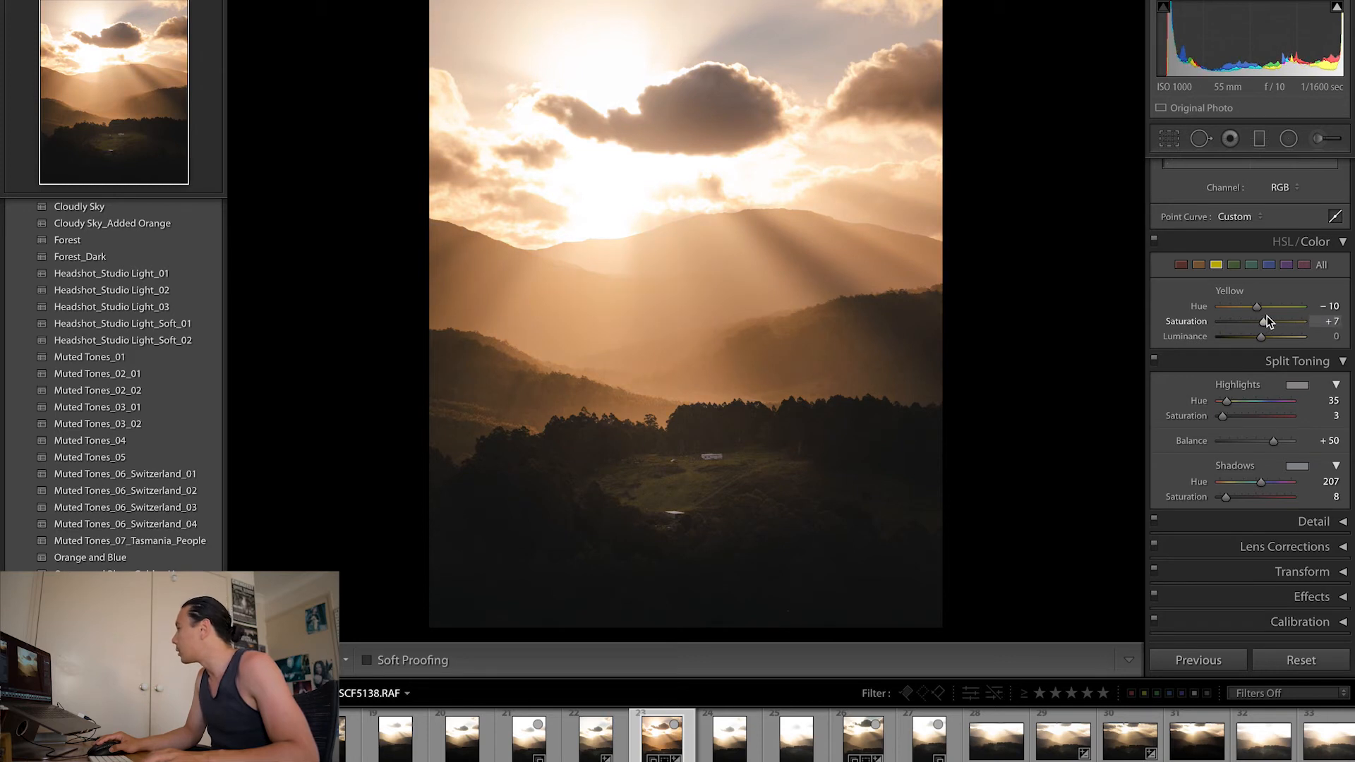
{"action": "left_click", "coordinate": [1331, 321]}
{"action": "key", "text": "Up"}
{"action": "key", "text": "Up"}
{"action": "key", "text": "Up"}
{"action": "key", "text": "Up"}
{"action": "key", "text": "Up"}
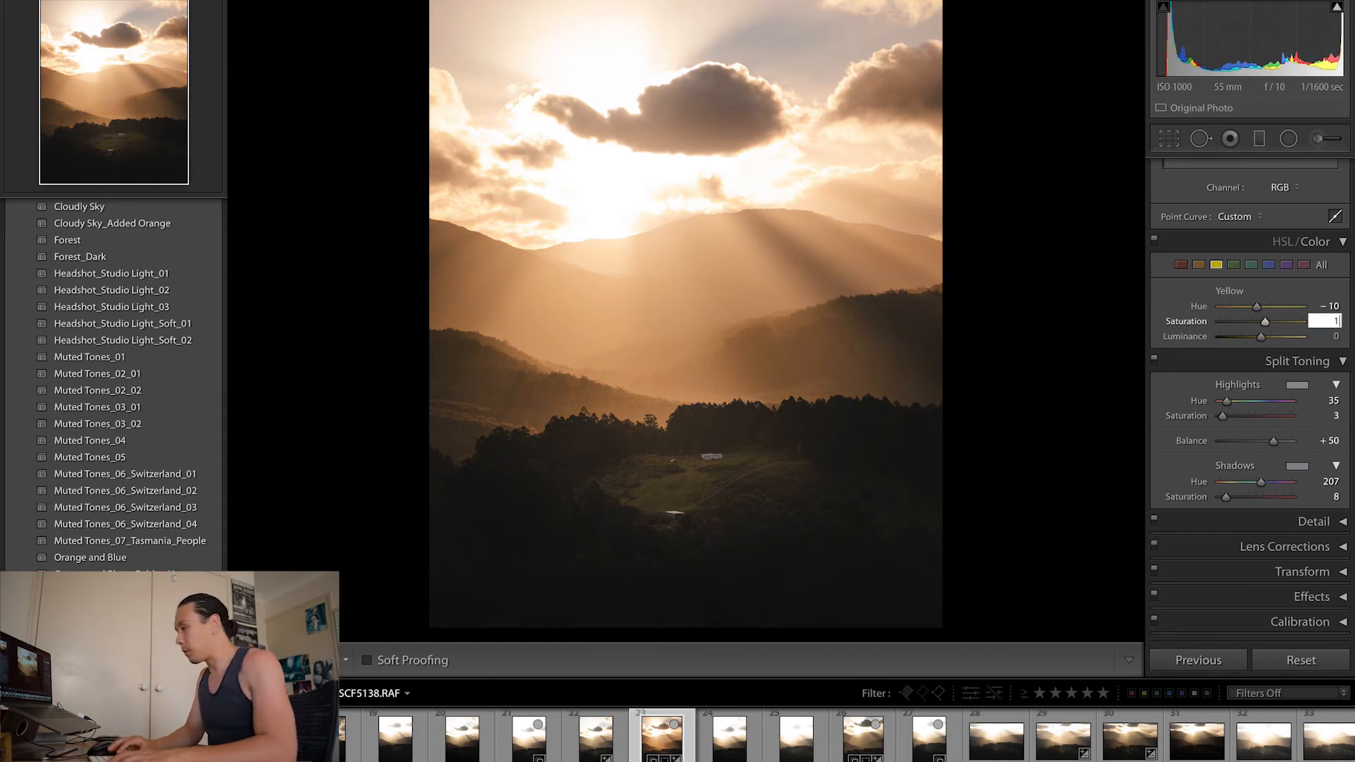
{"action": "type", "text": "20"}
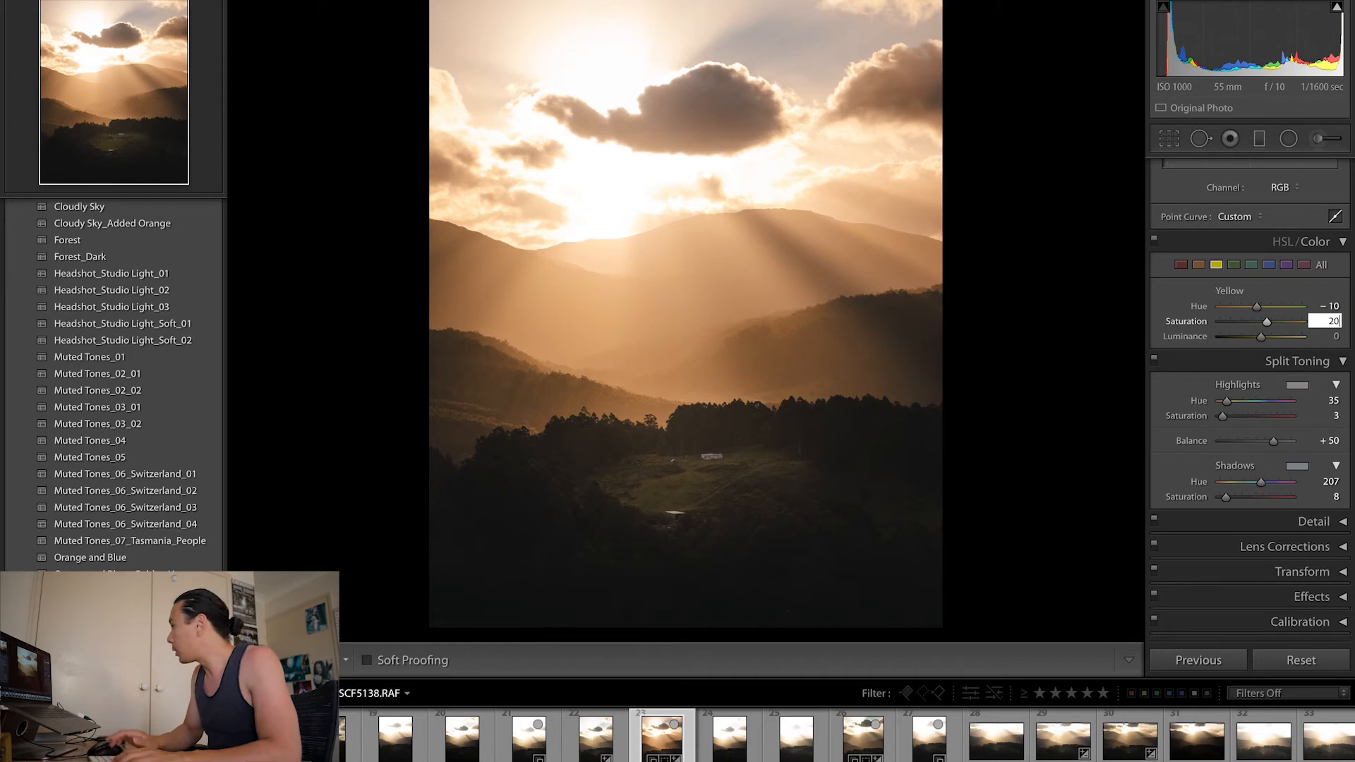
{"action": "key", "text": "Return"}
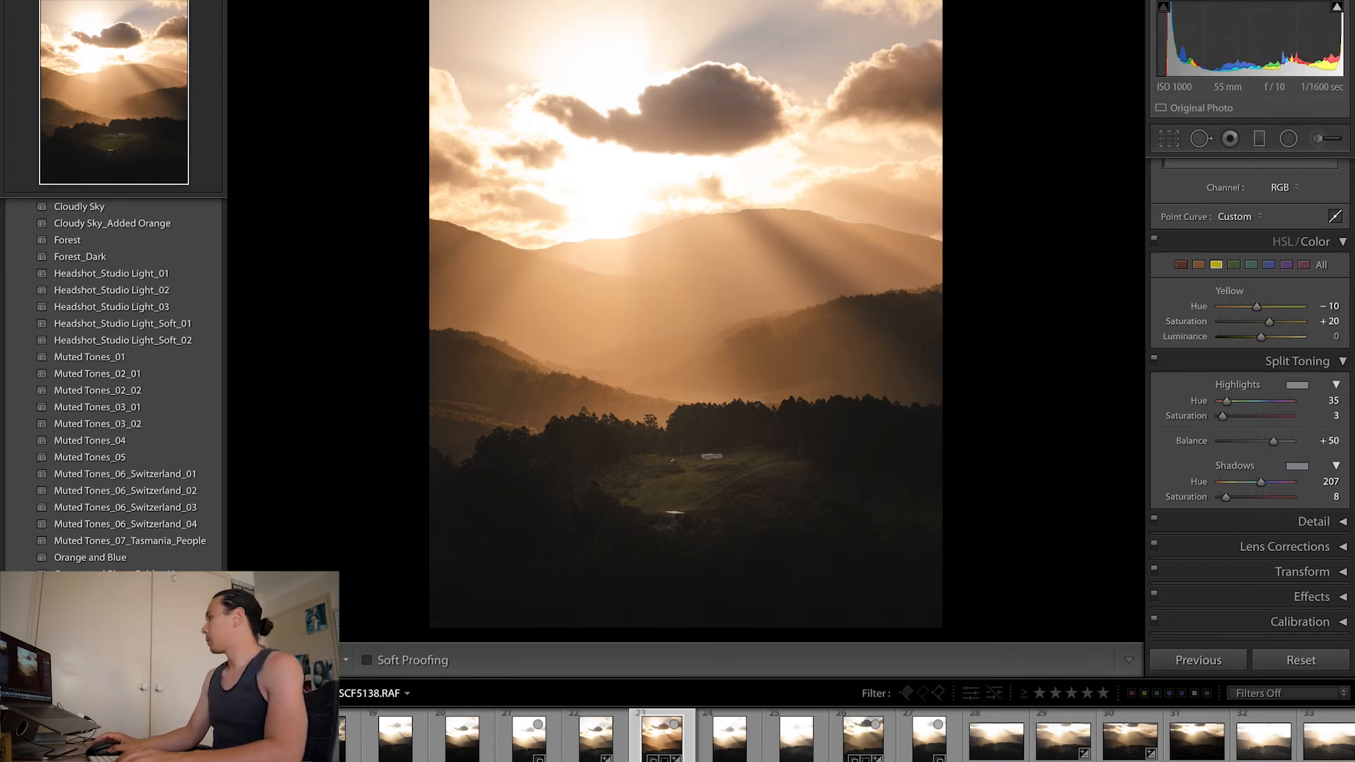
Try the yellow hue at 0 and settle on a yellow hue of -5.
{"action": "left_click", "coordinate": [1331, 306]}
{"action": "type", "text": "0"}
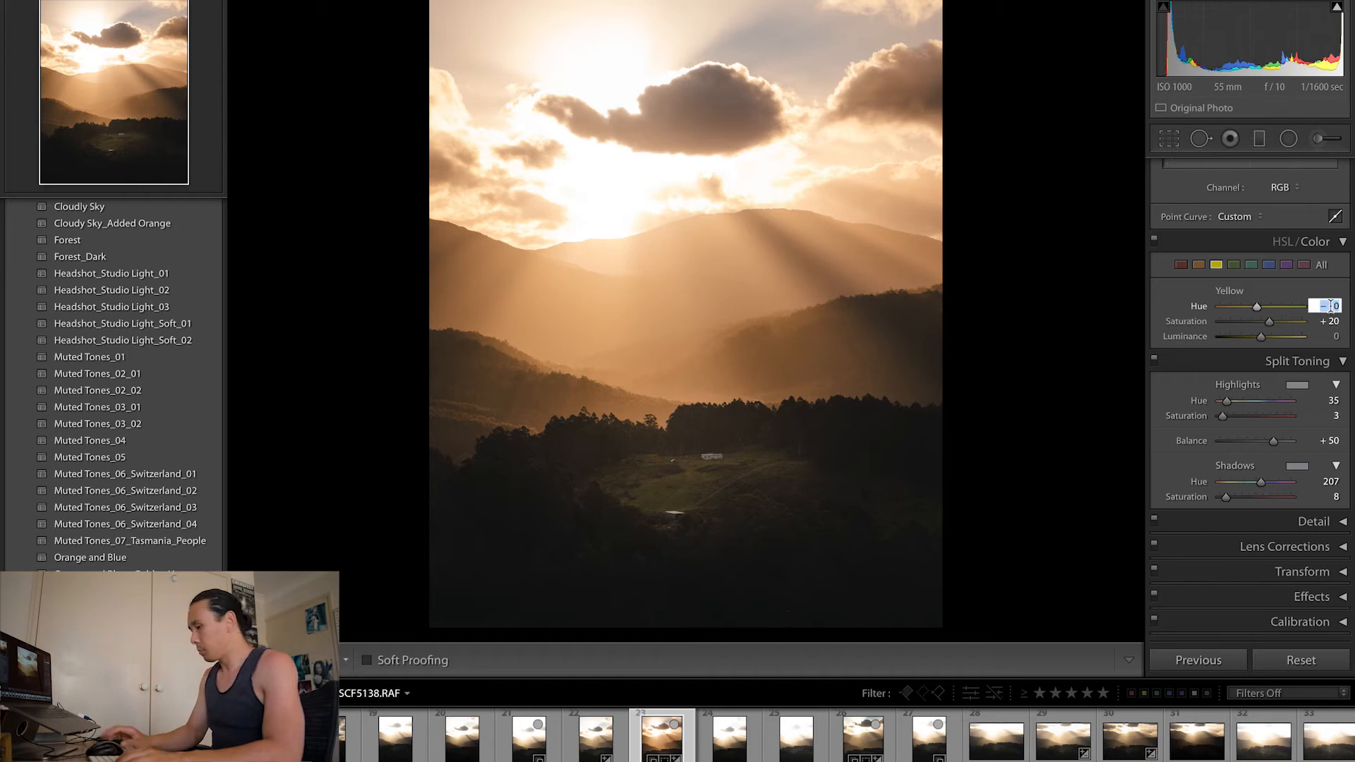
{"action": "key", "text": "Return"}
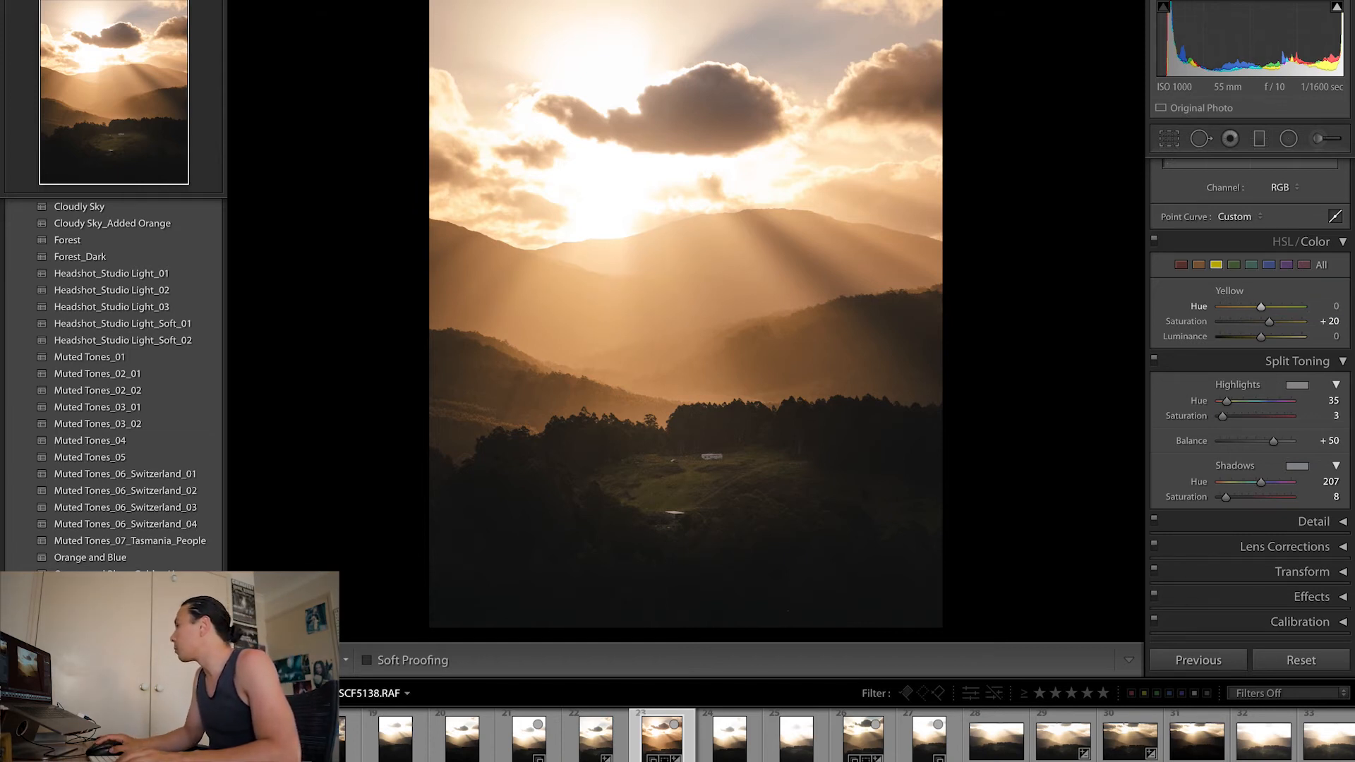
{"action": "left_click", "coordinate": [1331, 306]}
{"action": "type", "text": "-5"}
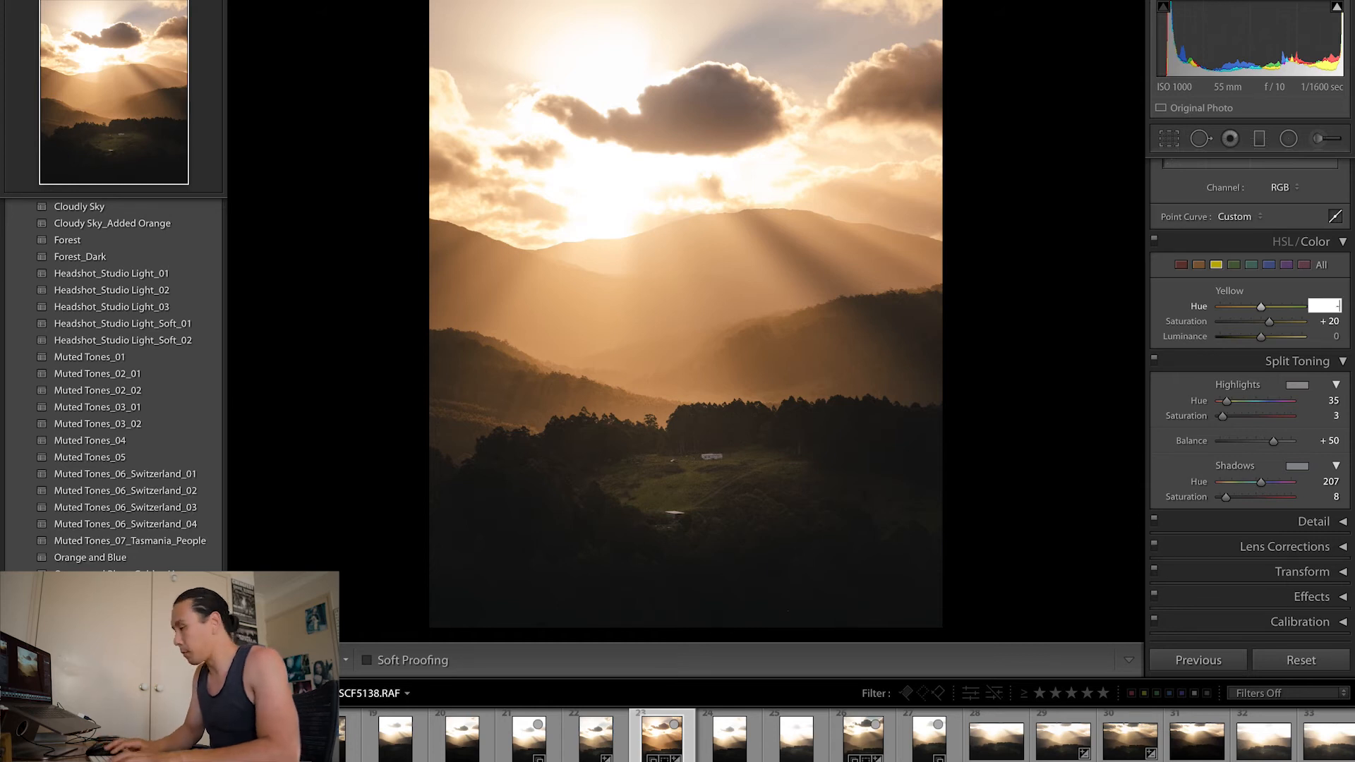
{"action": "key", "text": "Return"}
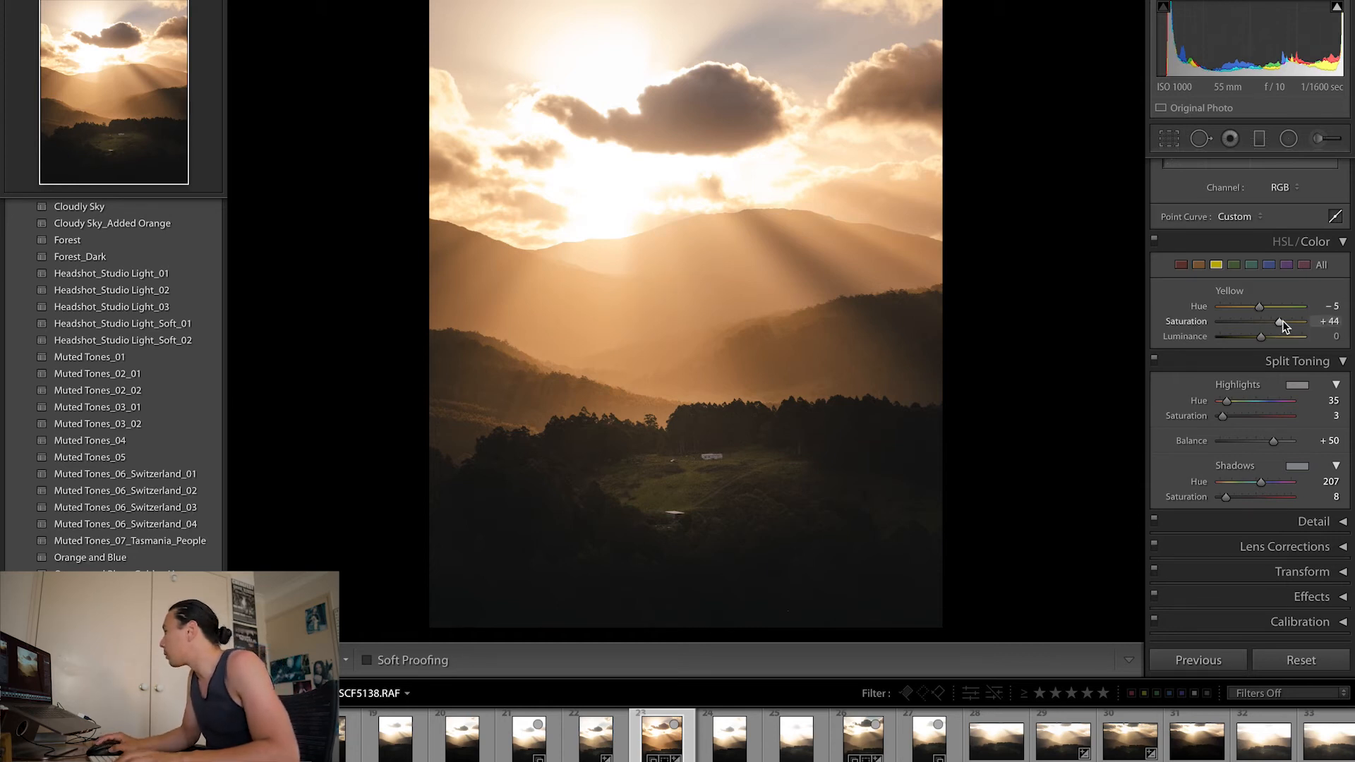
Reduce the yellow saturation to +20.
{"action": "left_click_drag", "start_coordinate": [1282, 321], "coordinate": [1272, 320]}
{"action": "left_click", "coordinate": [1327, 321]}
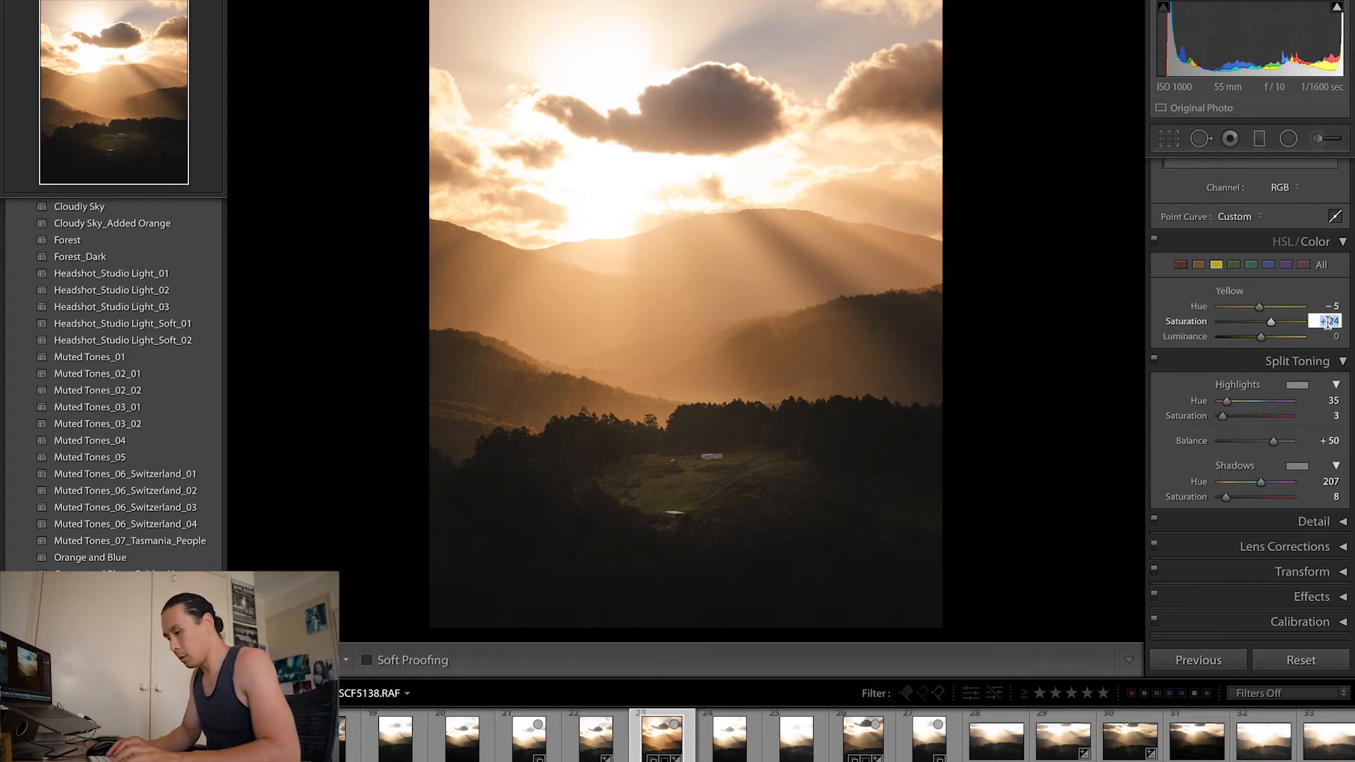
{"action": "type", "text": "20"}
{"action": "key", "text": "Return"}
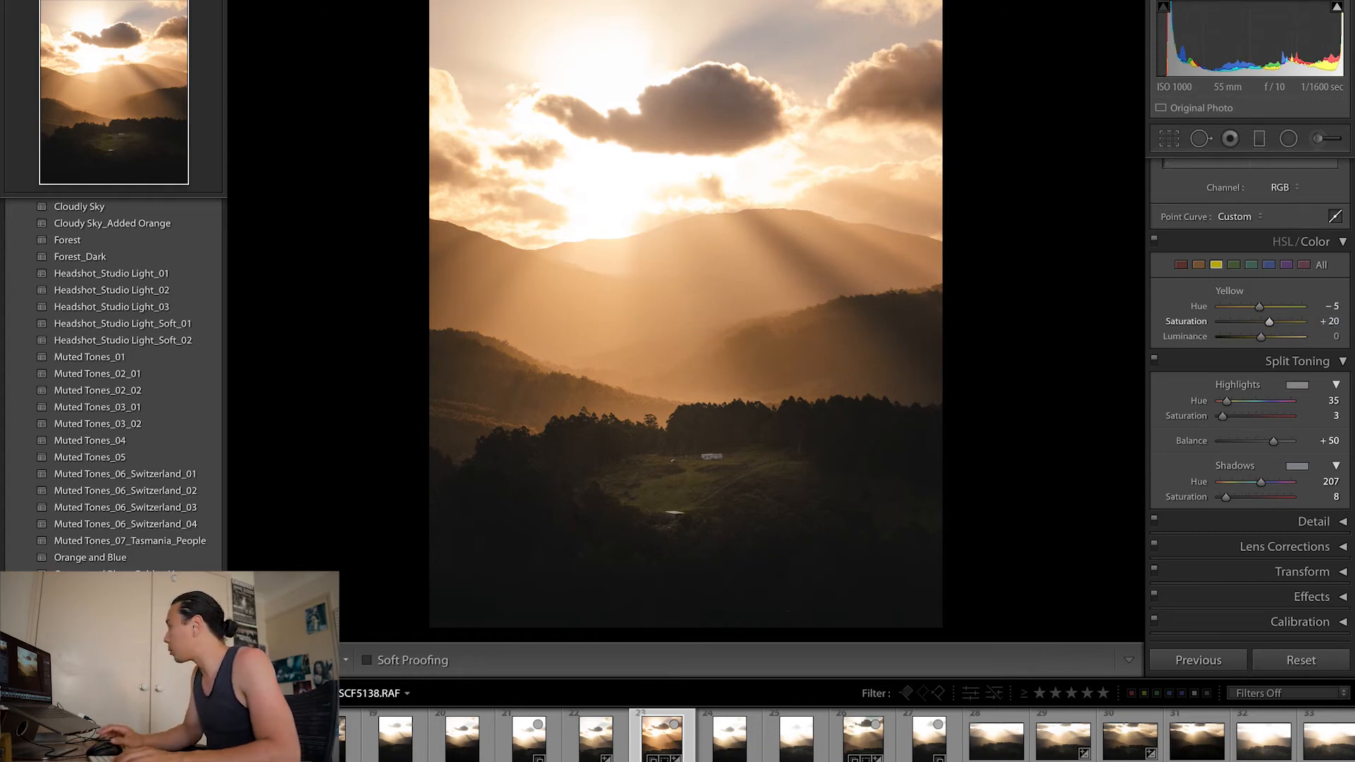
Set the exposure of the radial filter over the meadow to 0.60 and move the filter slightly up and to the right.
{"action": "left_click", "coordinate": [1289, 139]}
{"action": "left_click_drag", "start_coordinate": [679, 471], "coordinate": [854, 567]}
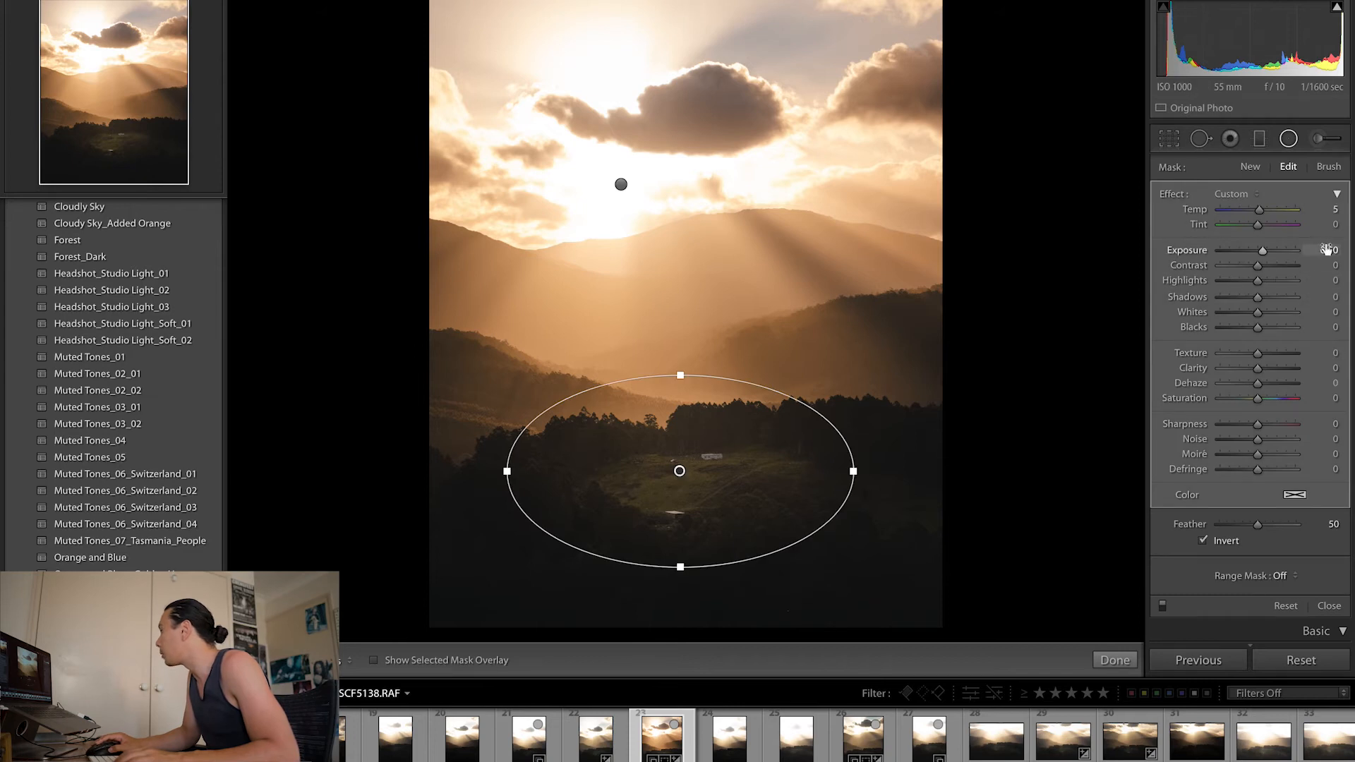
{"action": "left_click", "coordinate": [1326, 249]}
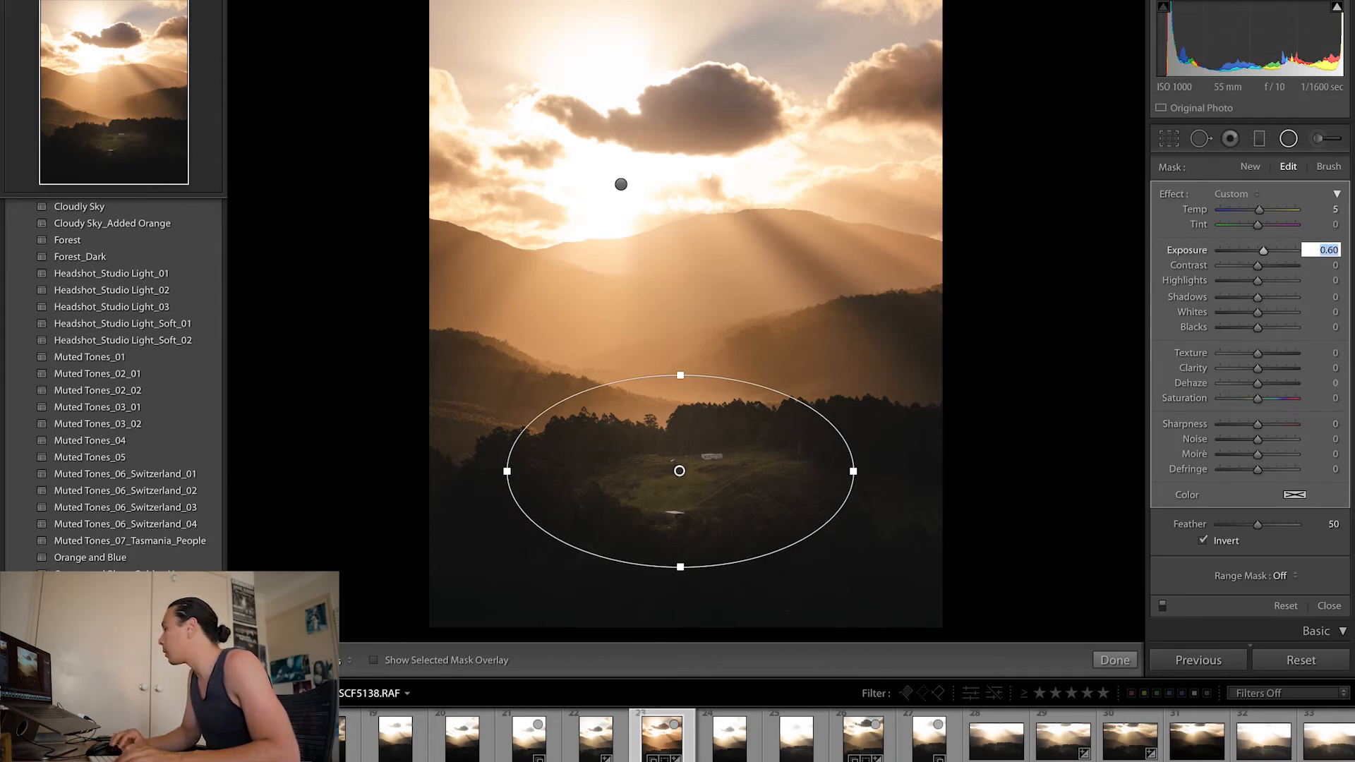
{"action": "key", "text": "Return"}
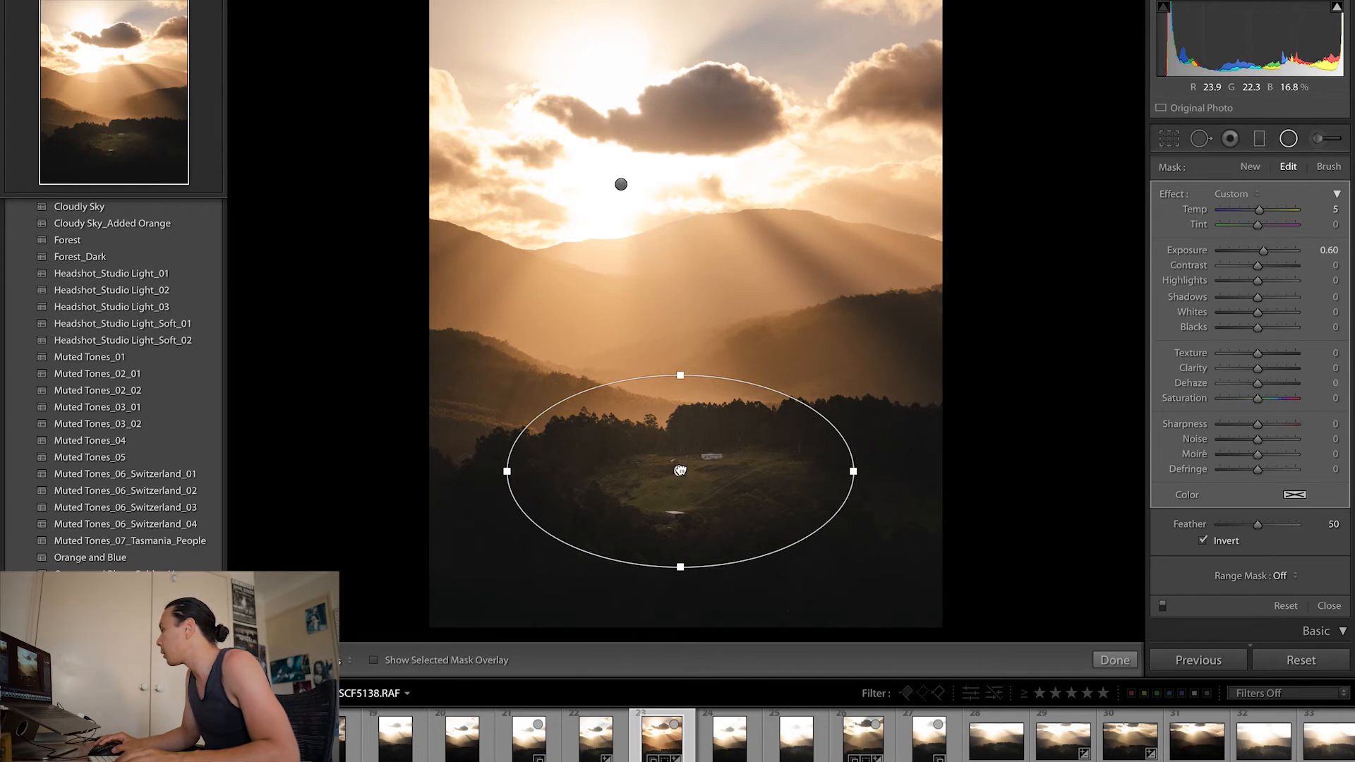
{"action": "left_click_drag", "start_coordinate": [680, 471], "coordinate": [688, 467]}
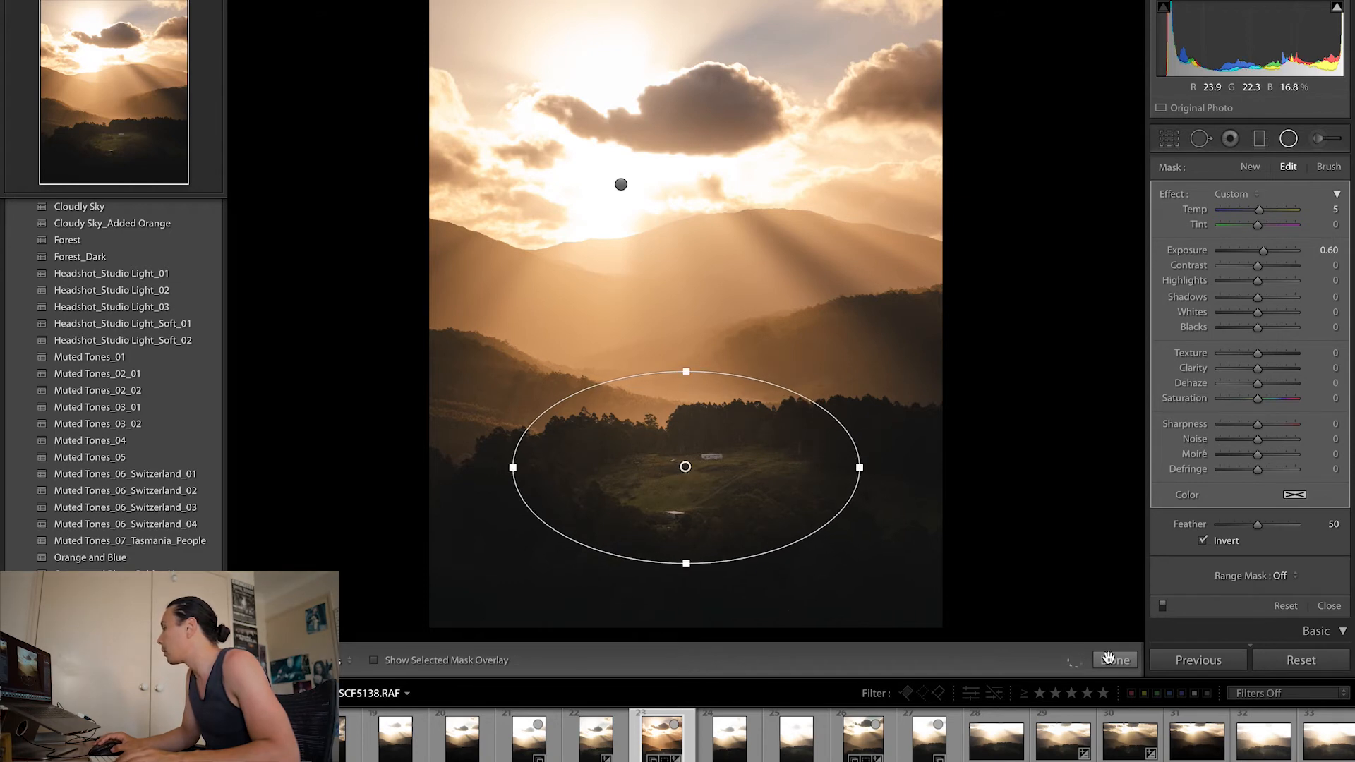
{"action": "left_click", "coordinate": [1115, 660]}
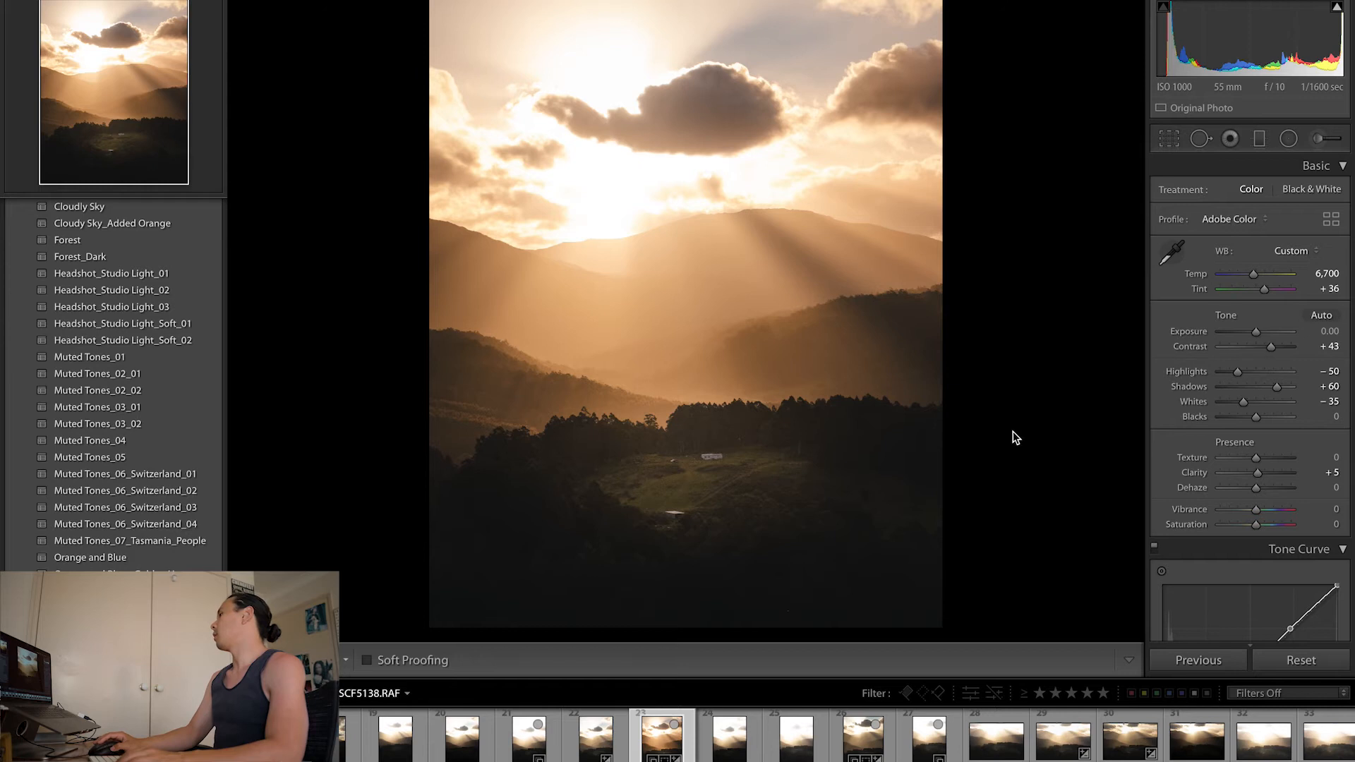
Fine-tune the meadow radial filter's exposure to 0.55 and close the filter.
{"action": "left_click", "coordinate": [1289, 139]}
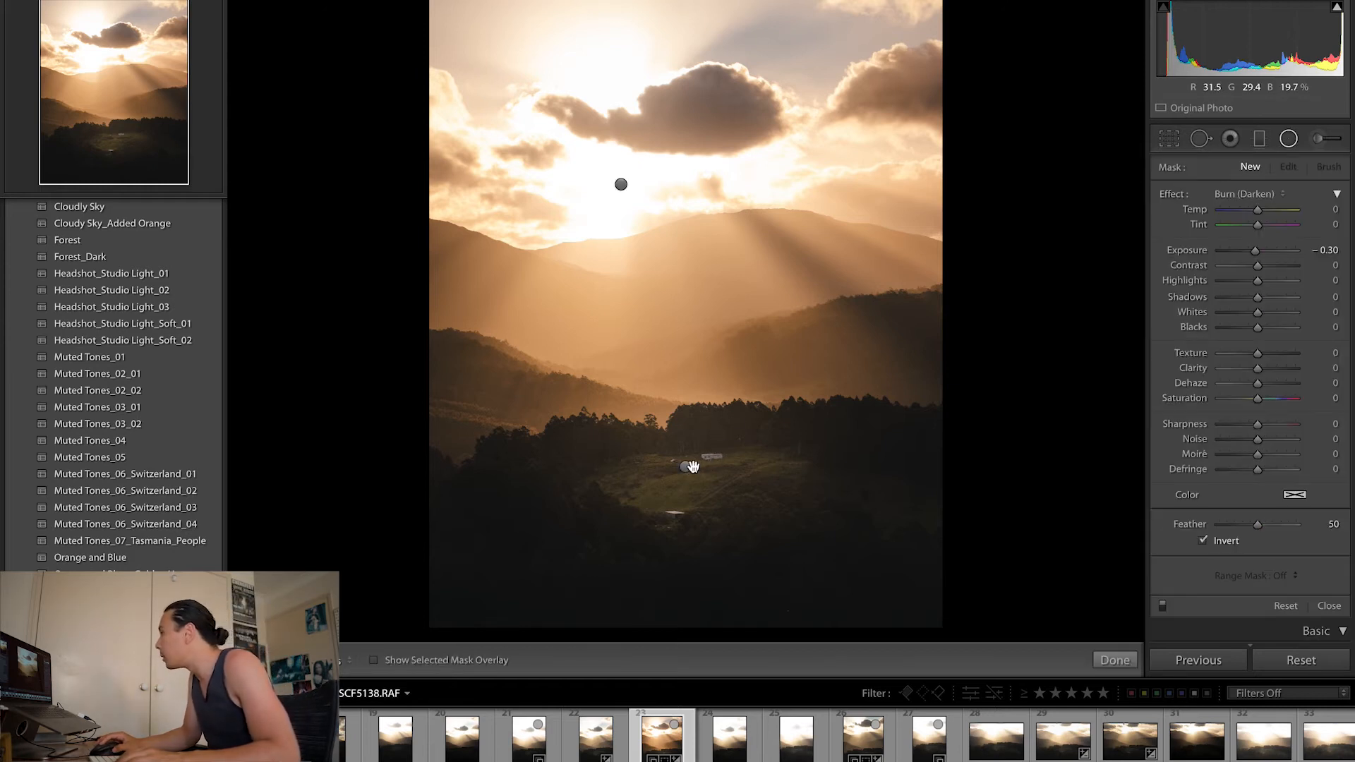
{"action": "left_click", "coordinate": [690, 466]}
{"action": "left_click", "coordinate": [1330, 250]}
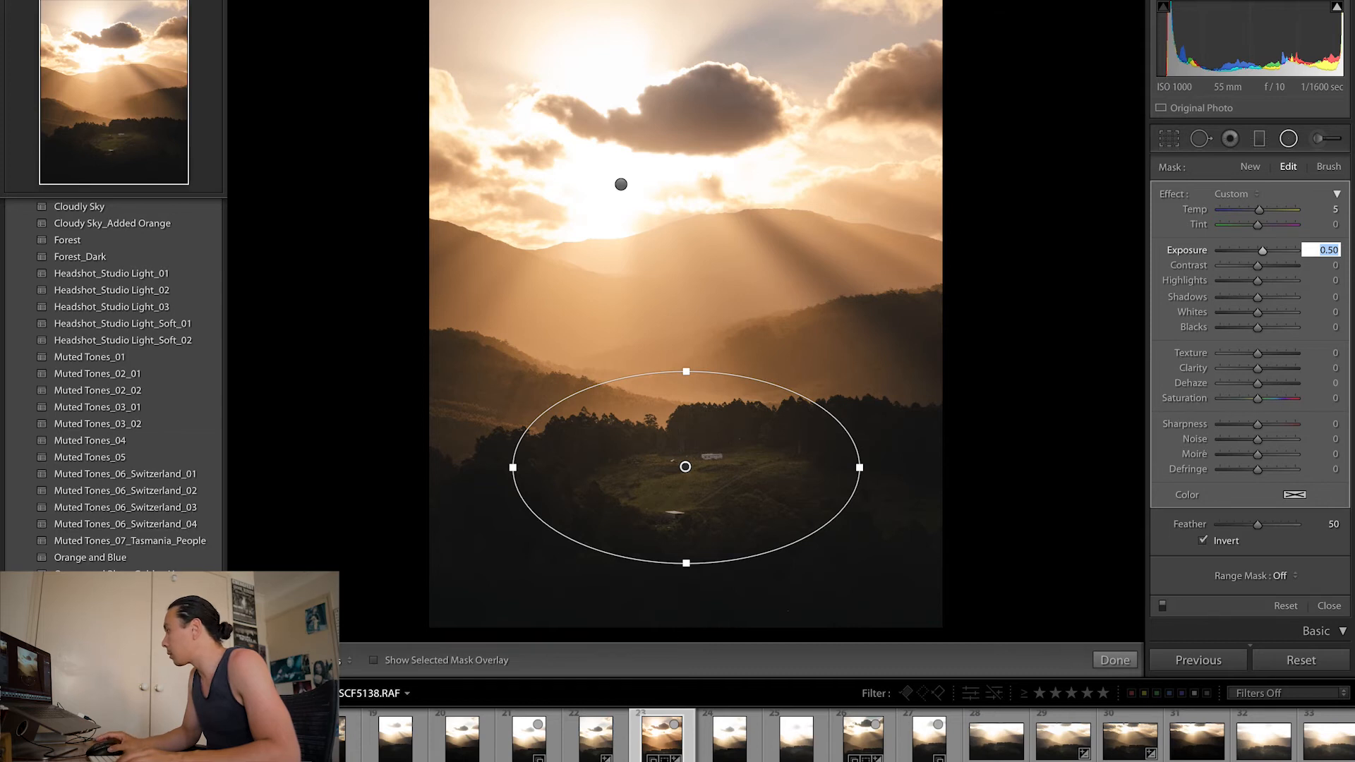
{"action": "type", "text": "0.55"}
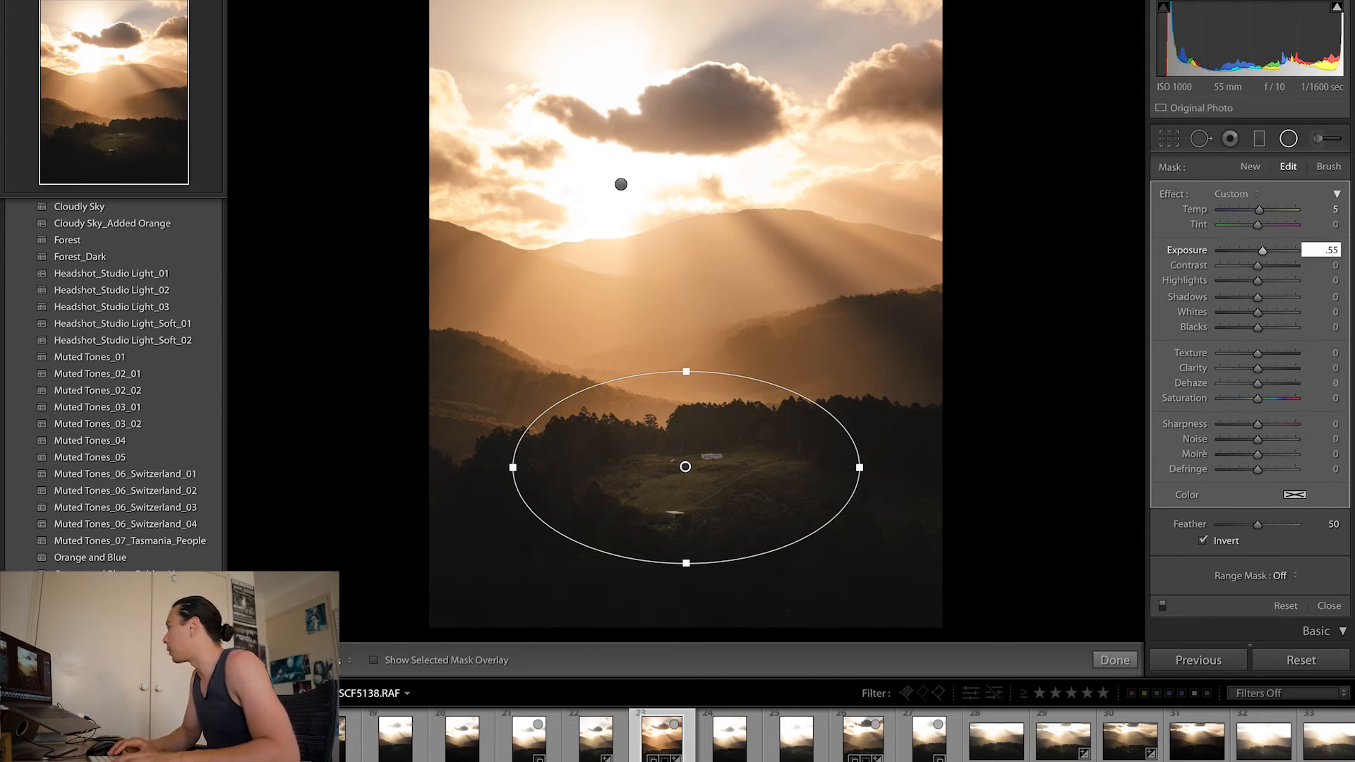
{"action": "key", "text": "Return"}
{"action": "left_click", "coordinate": [1115, 660]}
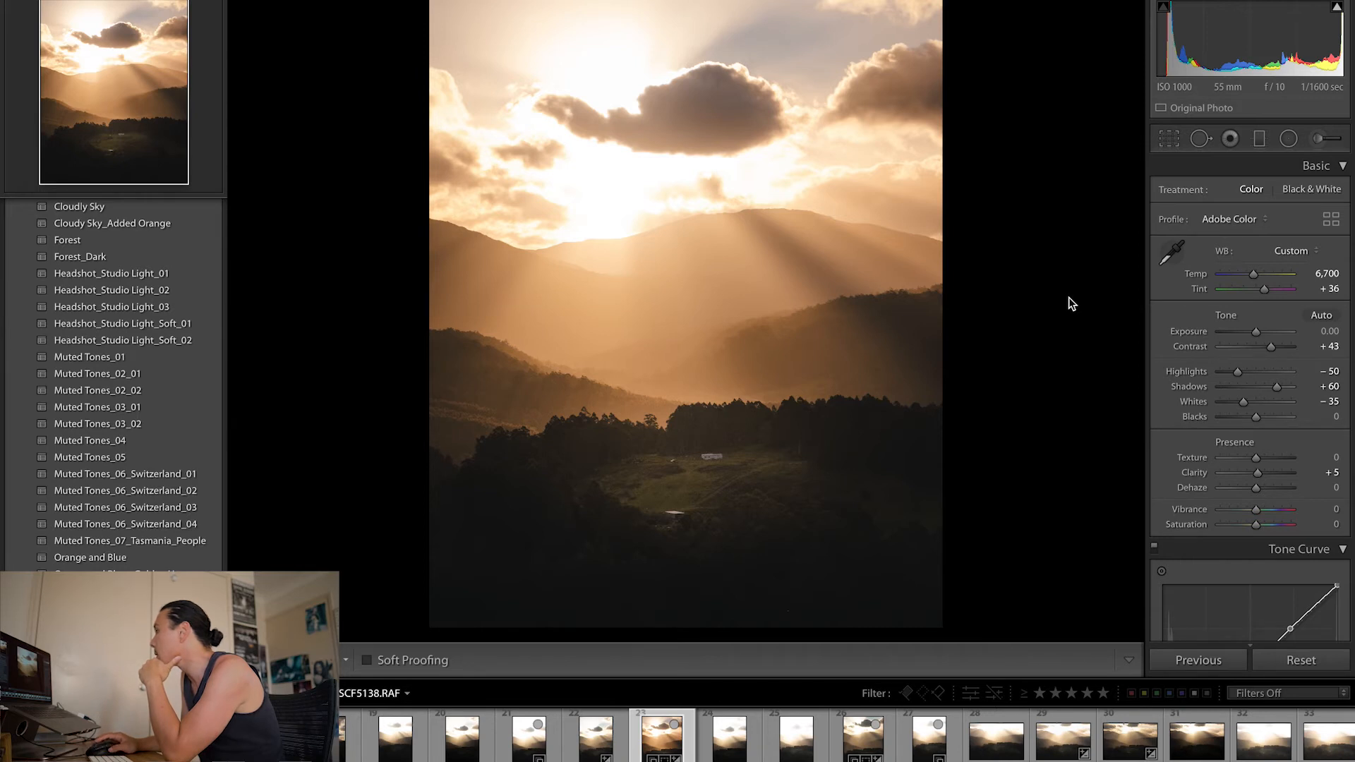
Shift the photo slightly upward inside the 4 x 5 crop frame and apply the crop.
{"action": "left_click", "coordinate": [1169, 138]}
{"action": "left_click_drag", "start_coordinate": [774, 318], "coordinate": [773, 307]}
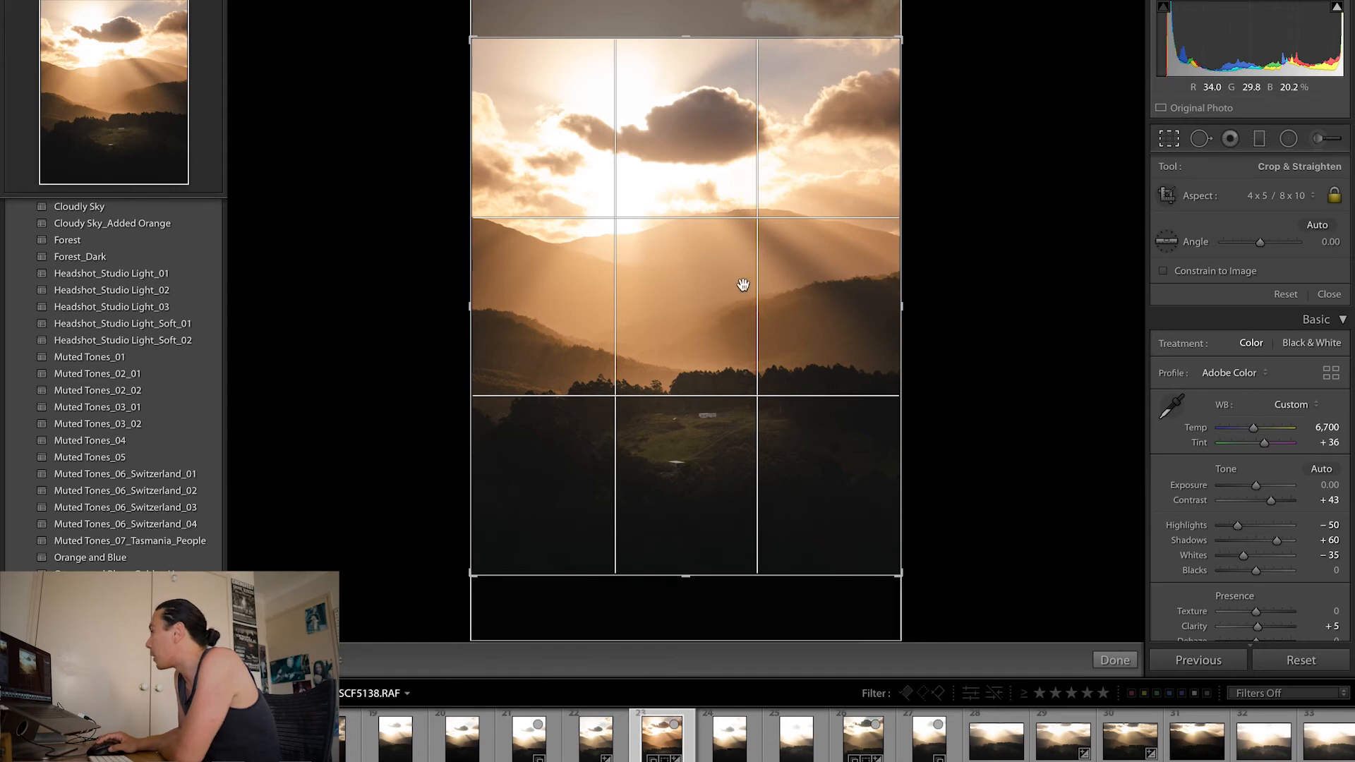
{"action": "left_click_drag", "start_coordinate": [760, 316], "coordinate": [760, 313]}
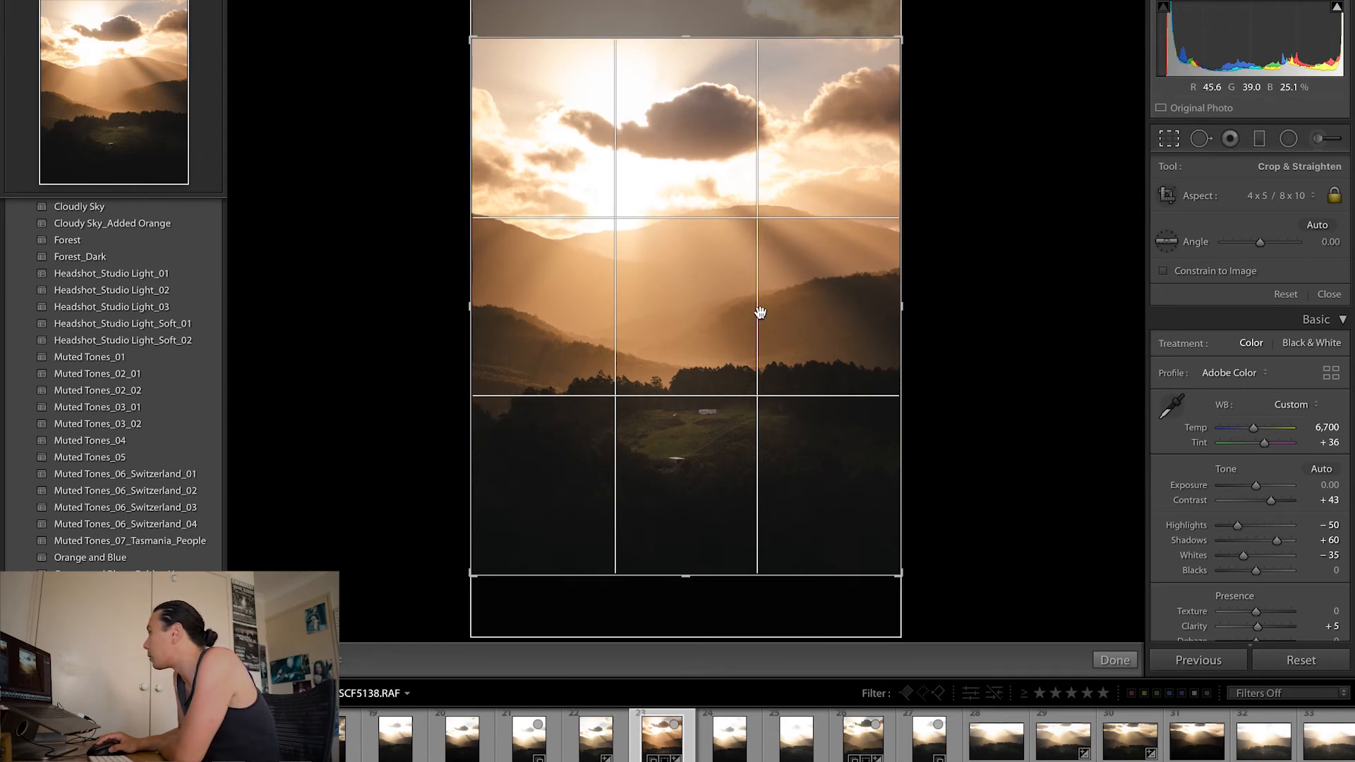
{"action": "left_click", "coordinate": [1115, 660]}
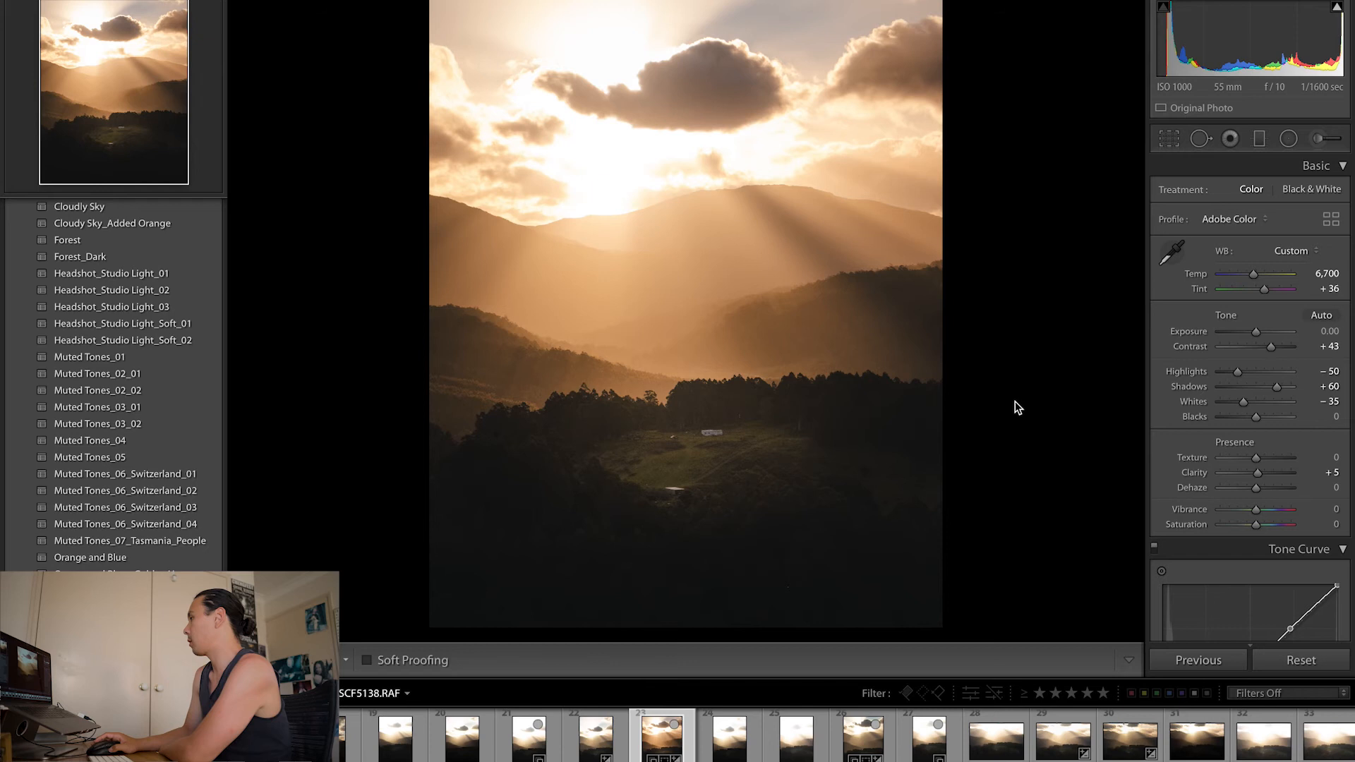
Compare contrast values of +45 and +50 on the whole photo and settle on +45.
{"action": "left_click", "coordinate": [1330, 347]}
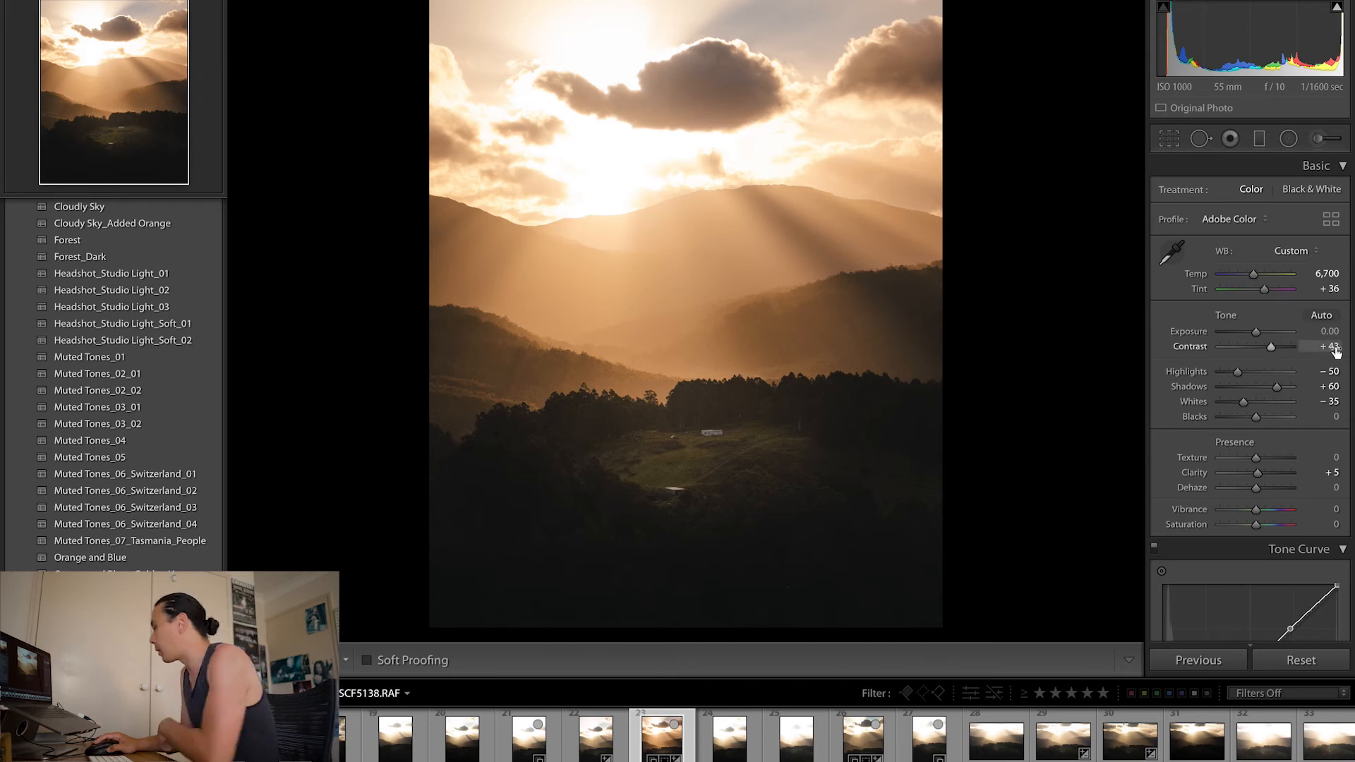
{"action": "type", "text": "45"}
{"action": "key", "text": "Return"}
{"action": "left_click", "coordinate": [1336, 350]}
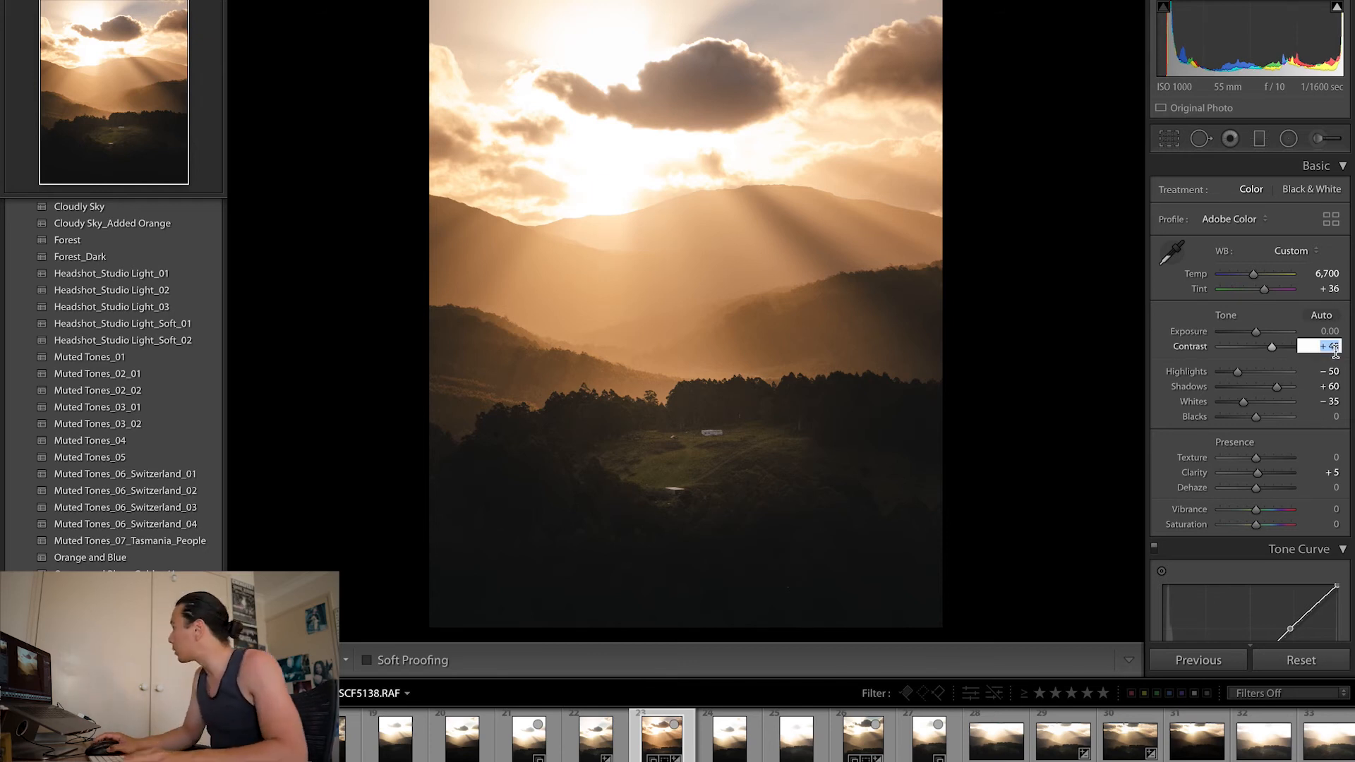
{"action": "type", "text": "50"}
{"action": "key", "text": "Return"}
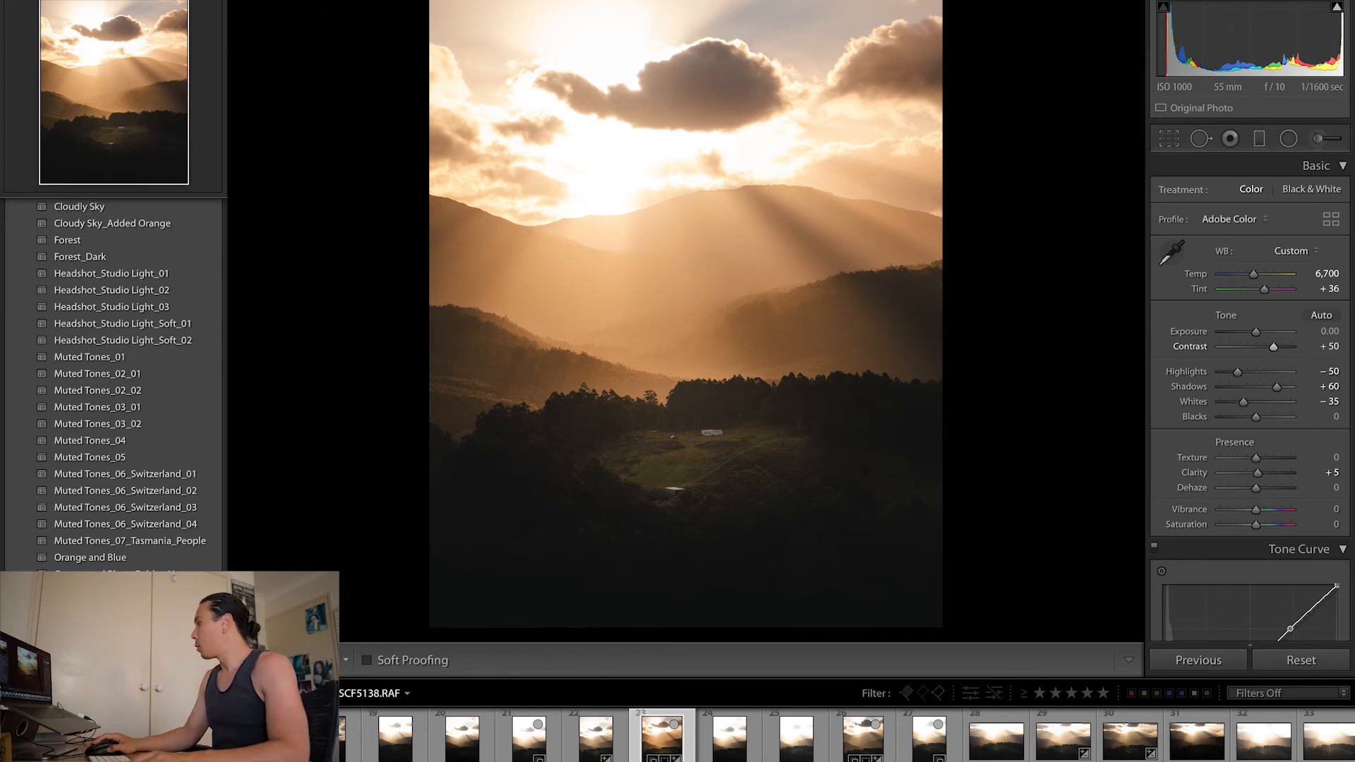
{"action": "left_click", "coordinate": [1331, 348]}
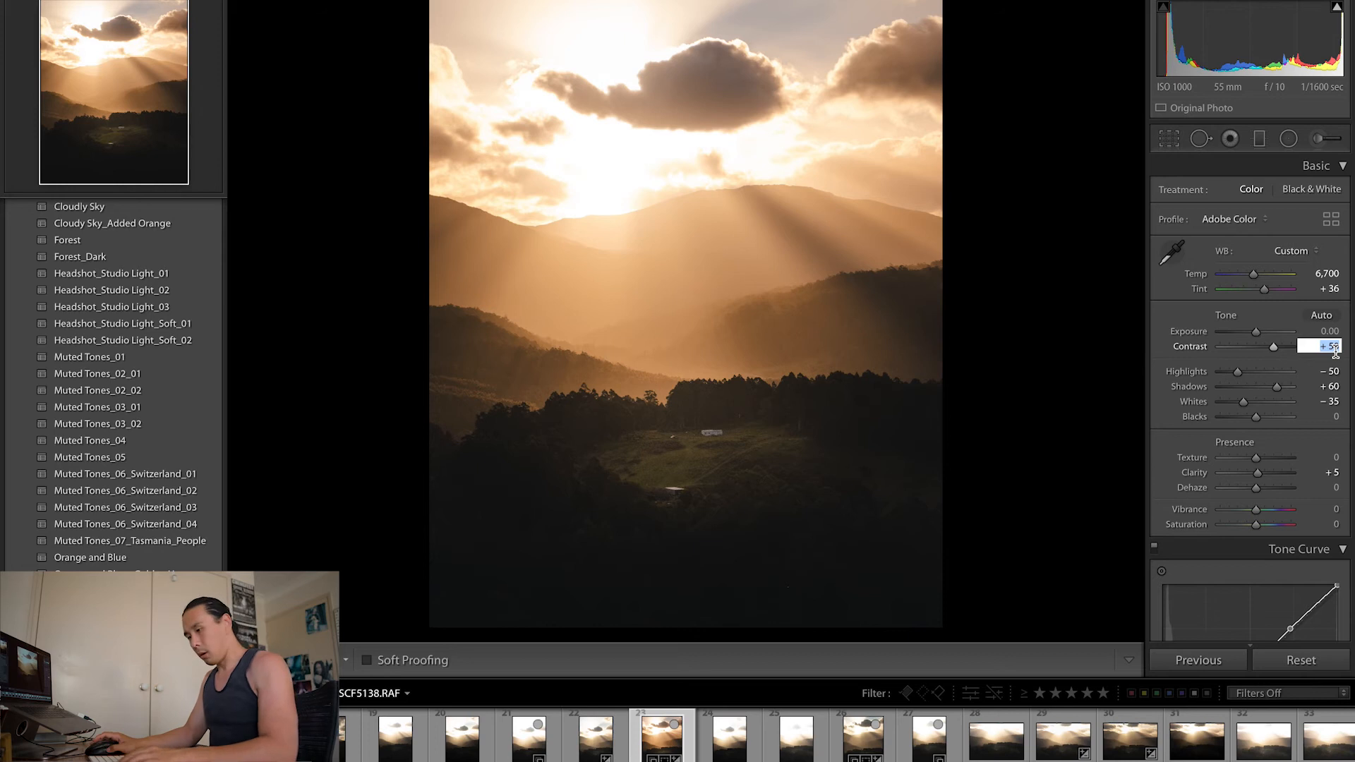
{"action": "type", "text": "45"}
{"action": "key", "text": "Return"}
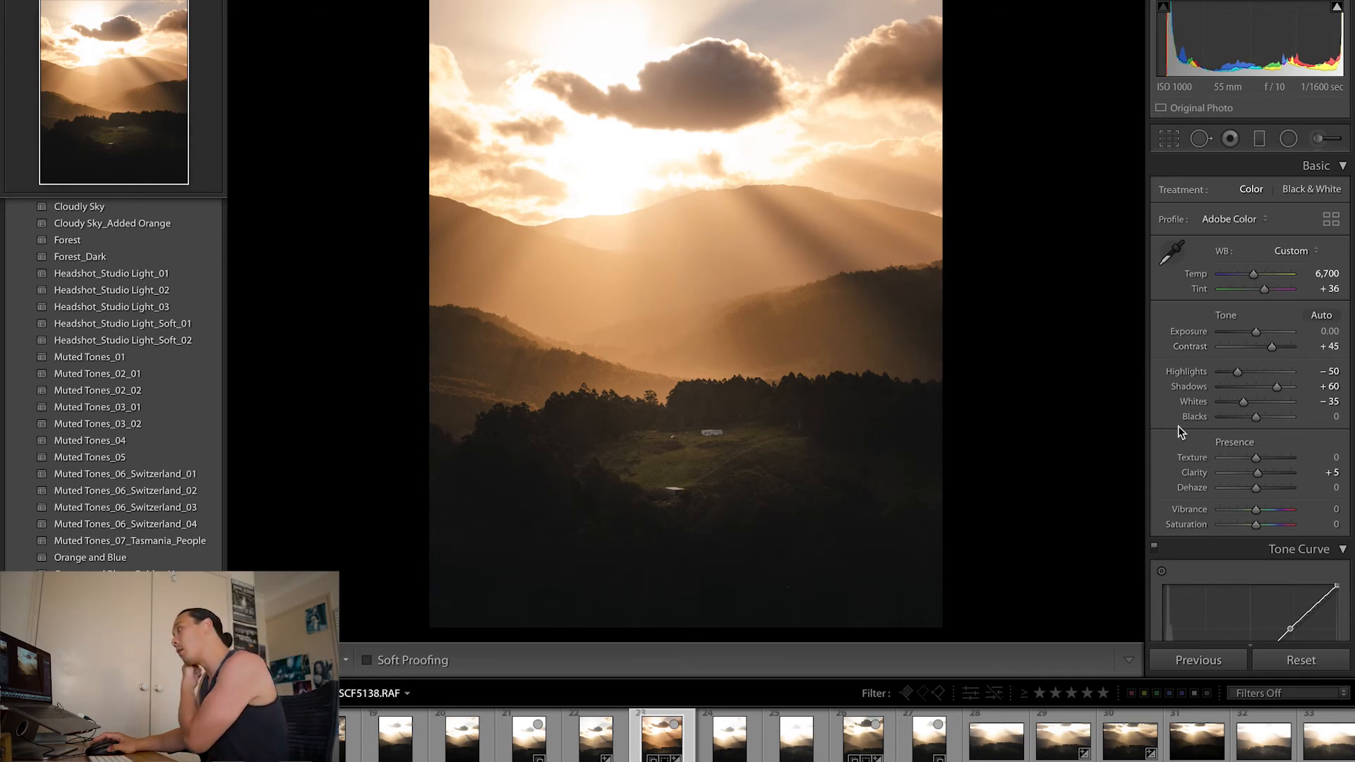
Lower the upper midpoint of the RGB tone curve very slightly to soften the brighter tones.
{"action": "scroll", "coordinate": [1173, 449], "scroll_direction": "down", "scroll_amount": 4}
{"action": "scroll", "coordinate": [1166, 449], "scroll_direction": "down", "scroll_amount": 2}
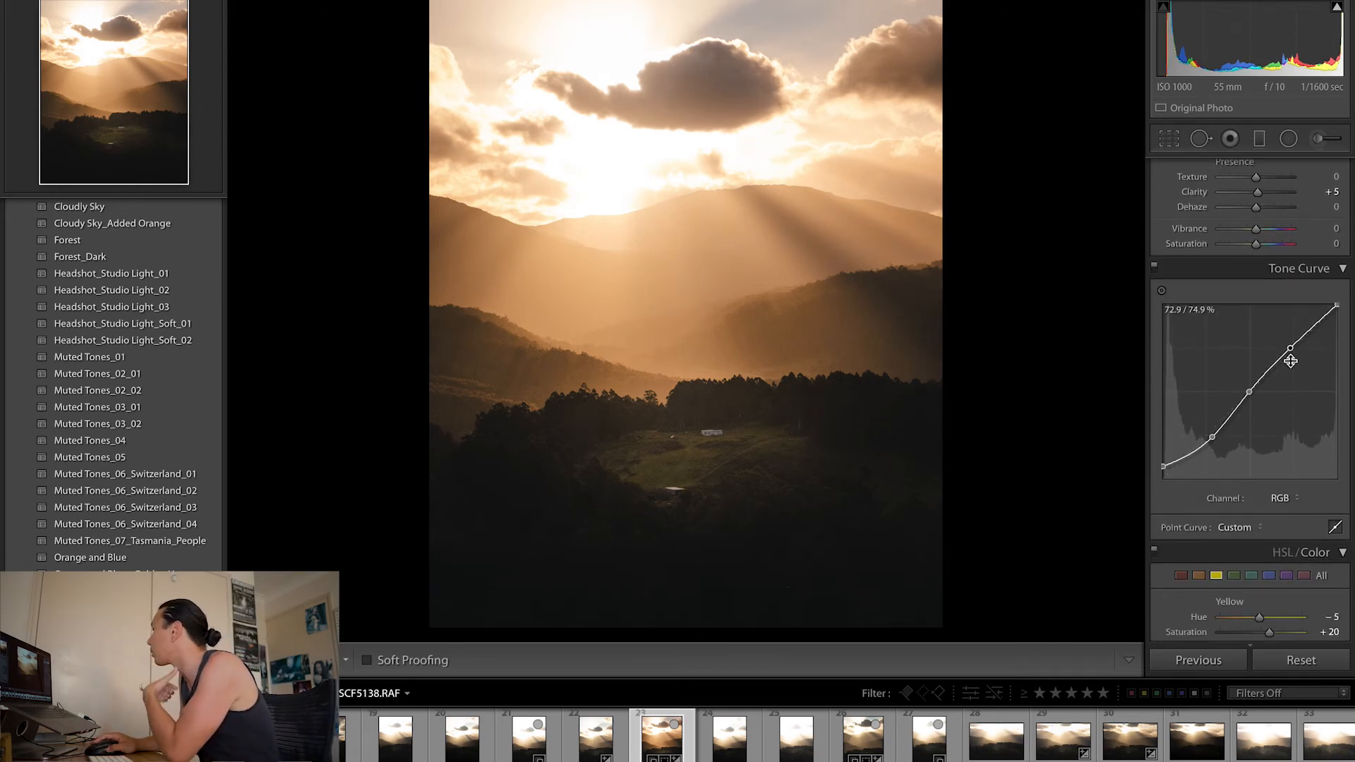
{"action": "mouse_move", "coordinate": [1289, 348]}
{"action": "left_mouse_down"}
{"action": "mouse_move", "coordinate": [1296, 358]}
{"action": "mouse_move", "coordinate": [1288, 350]}
{"action": "left_mouse_up"}
{"action": "mouse_move", "coordinate": [1336, 305]}
{"action": "left_mouse_down"}
{"action": "mouse_move", "coordinate": [1350, 323]}
{"action": "mouse_move", "coordinate": [1352, 305]}
{"action": "left_mouse_up"}
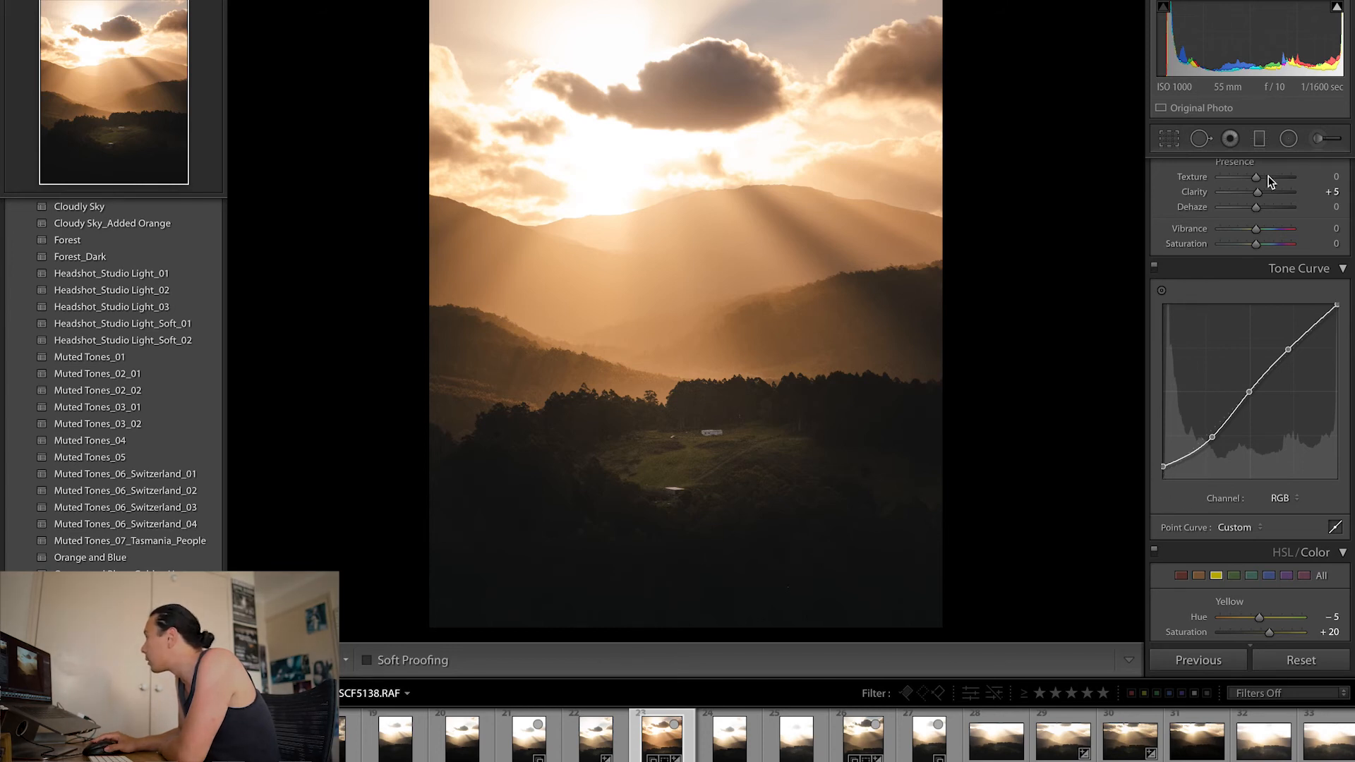
Extend the foreground graduated filter to the photo's lower edge, lower its upper boundary slightly, and check the two side filters.
{"action": "left_click", "coordinate": [1259, 139]}
{"action": "left_click", "coordinate": [689, 552]}
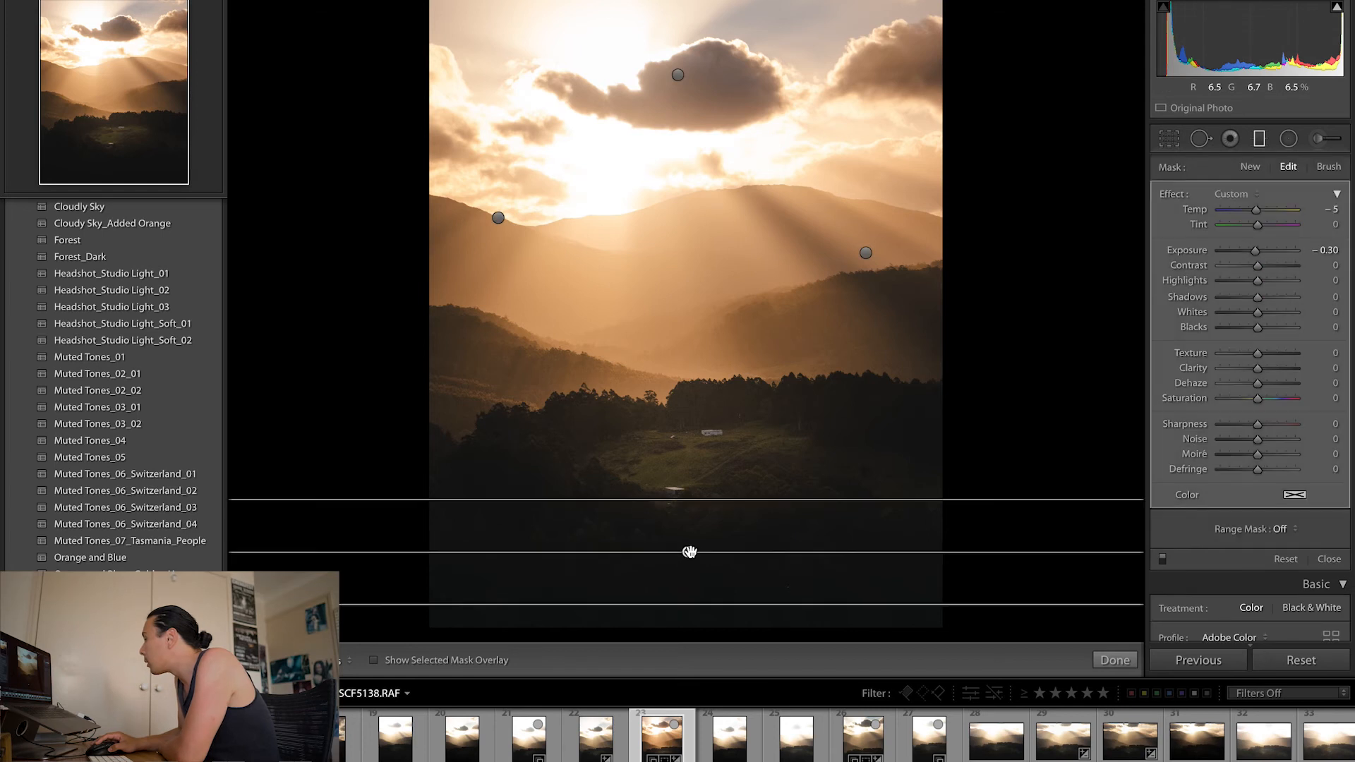
{"action": "left_click_drag", "start_coordinate": [690, 608], "coordinate": [688, 628]}
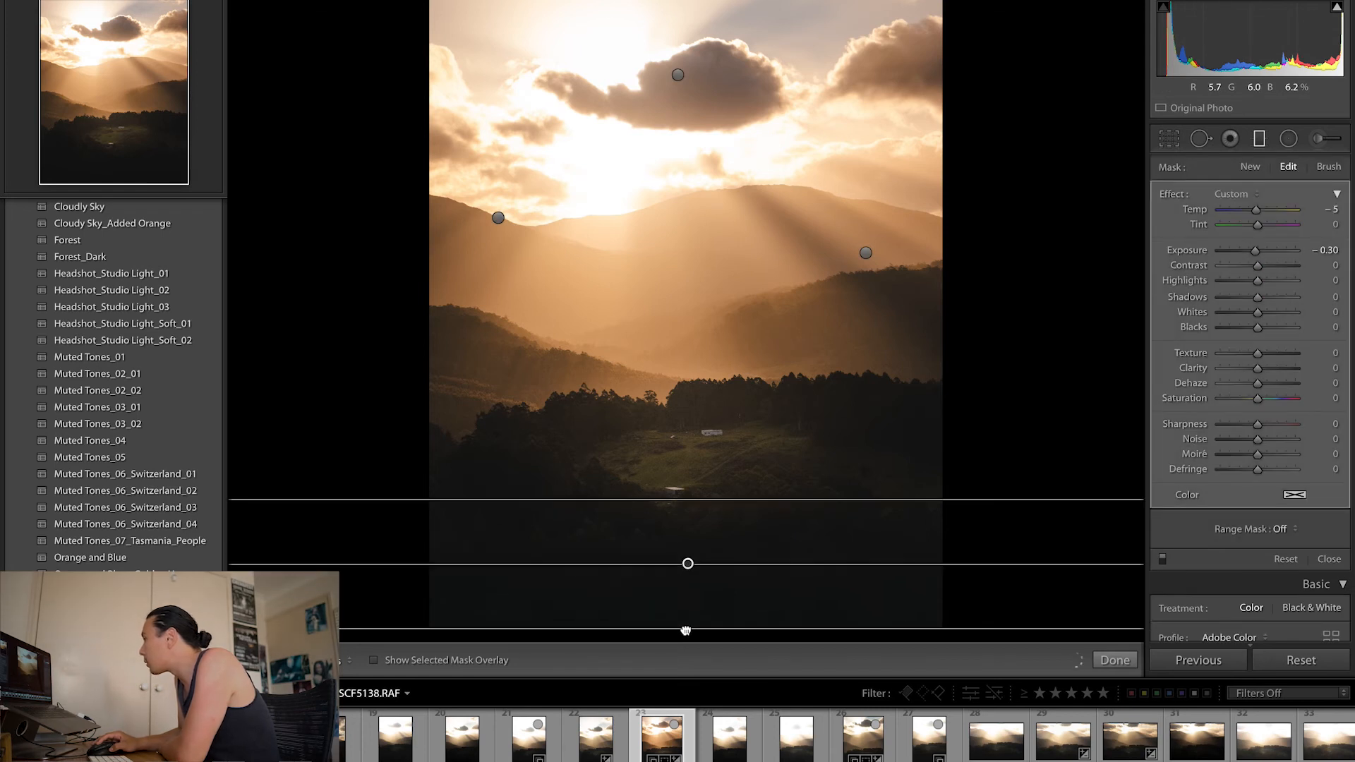
{"action": "left_click_drag", "start_coordinate": [720, 500], "coordinate": [721, 504]}
{"action": "left_click", "coordinate": [866, 252]}
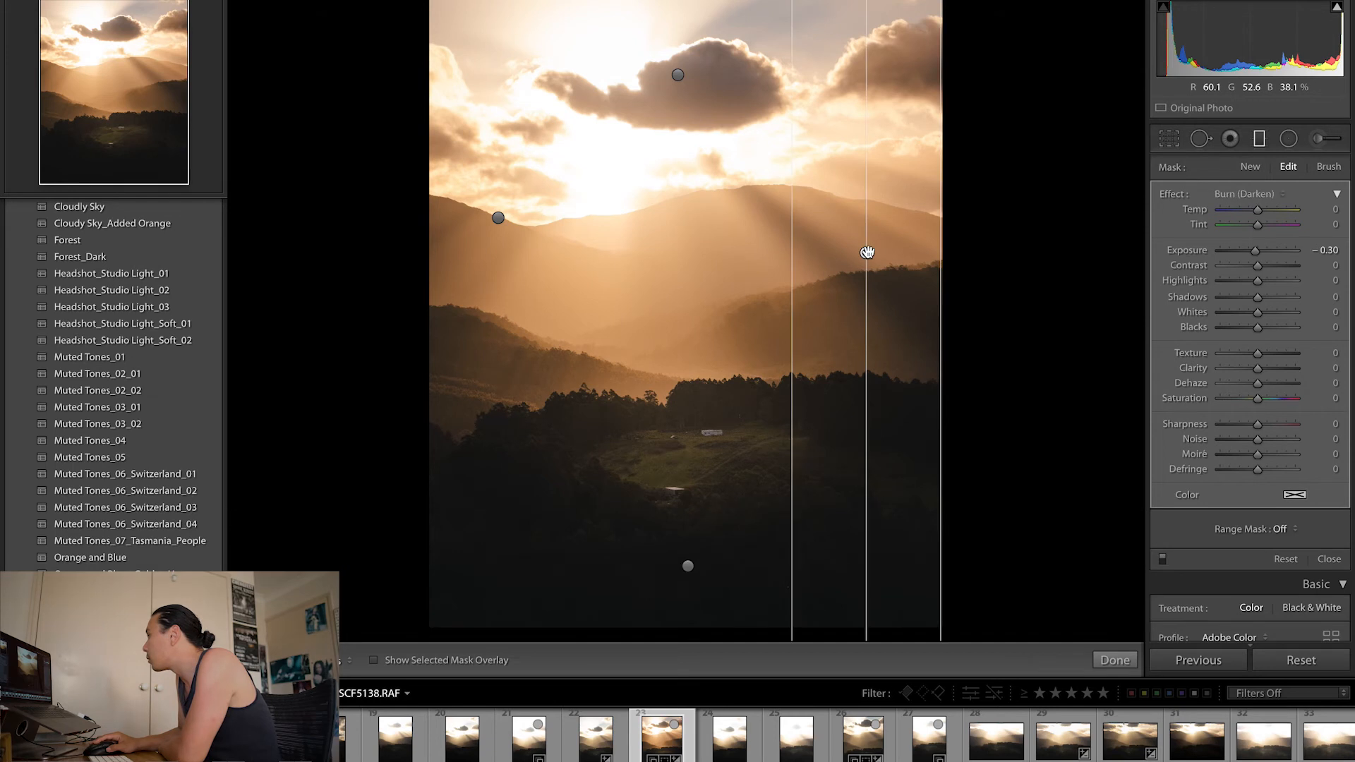
{"action": "left_click", "coordinate": [499, 217]}
{"action": "left_click", "coordinate": [1114, 660]}
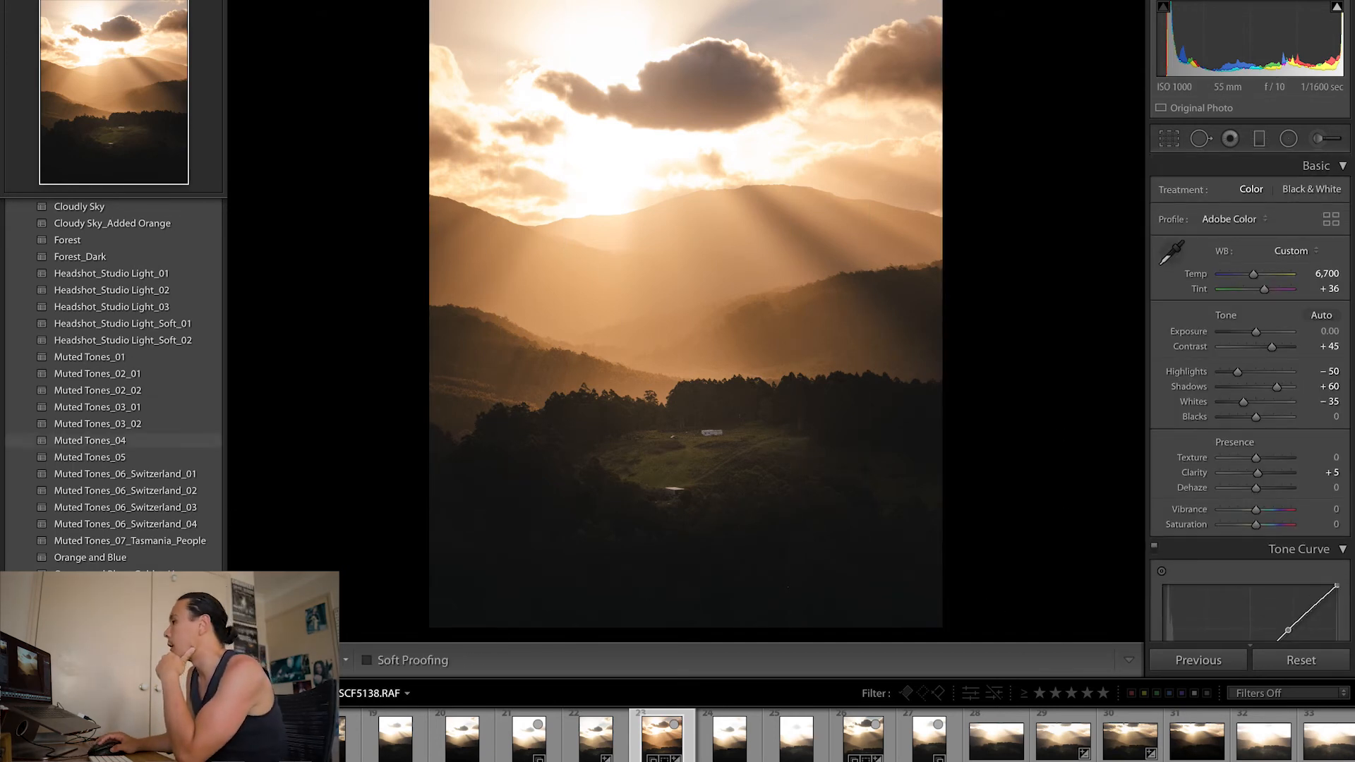
Copy all develop settings of this photo except the crop and local adjustments.
{"action": "key", "text": "super+shift+c"}
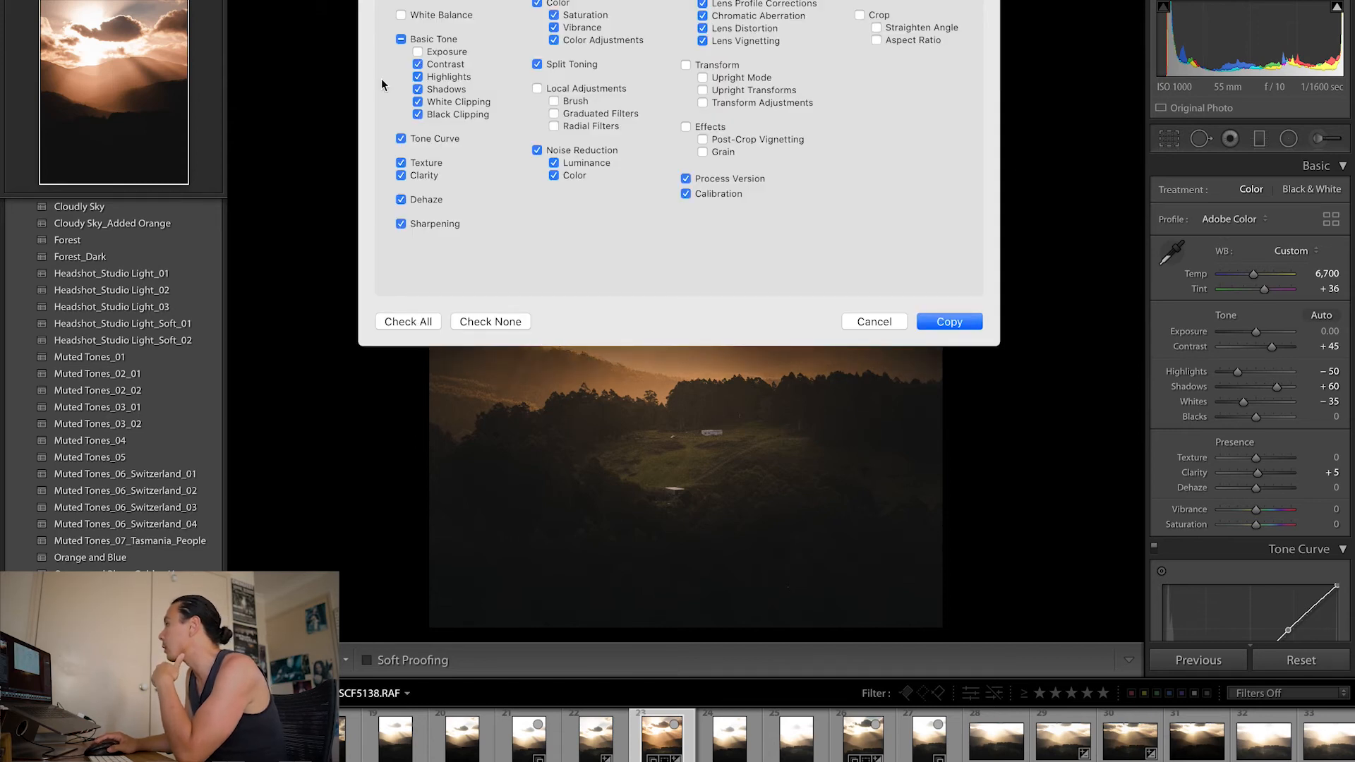
{"action": "left_click", "coordinate": [412, 322]}
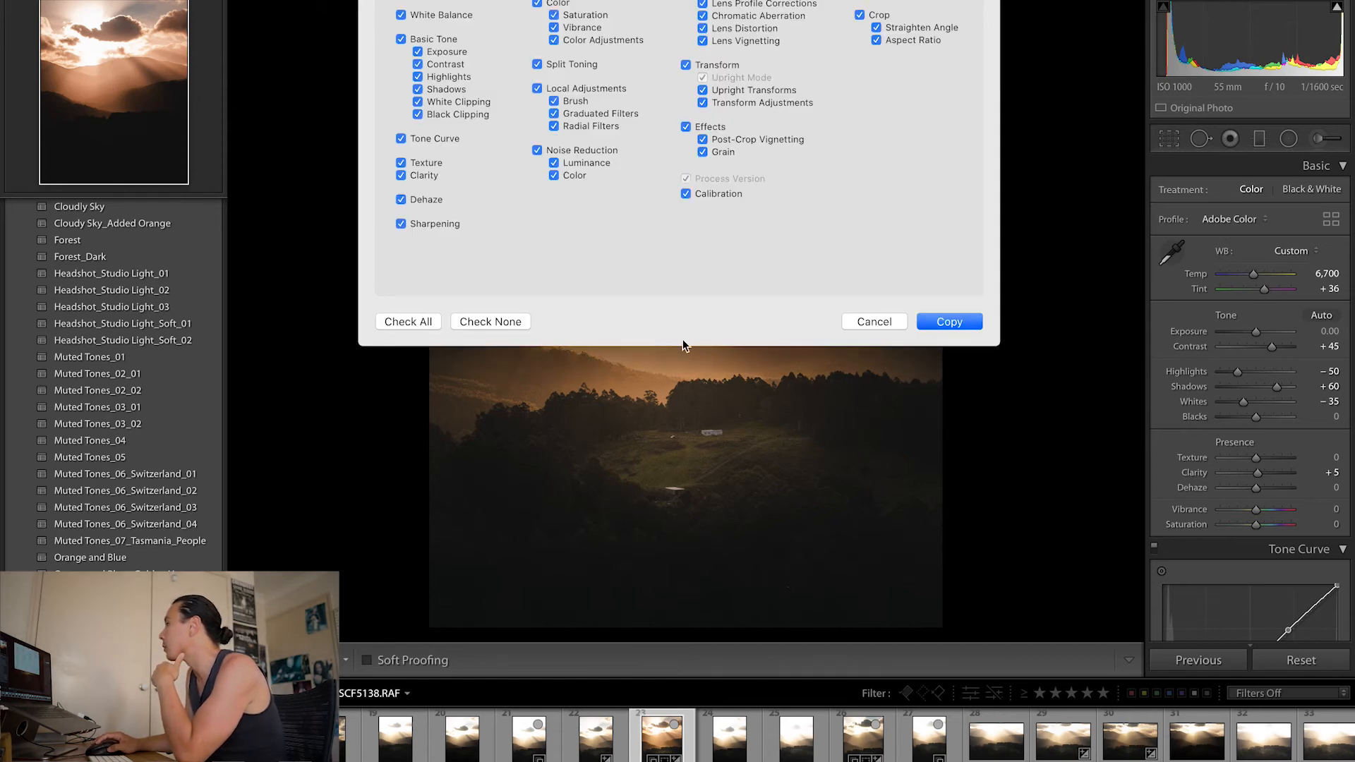
{"action": "left_click", "coordinate": [860, 16]}
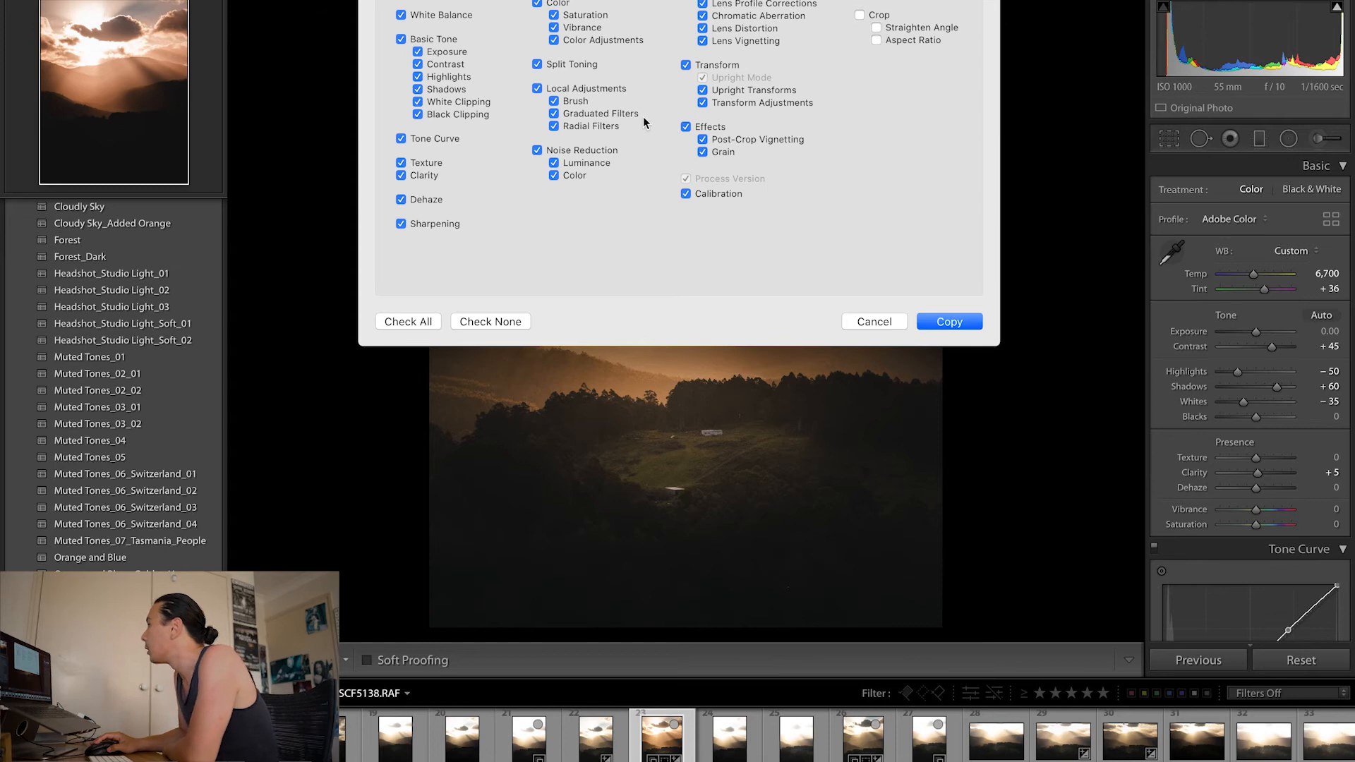
{"action": "left_click", "coordinate": [535, 88]}
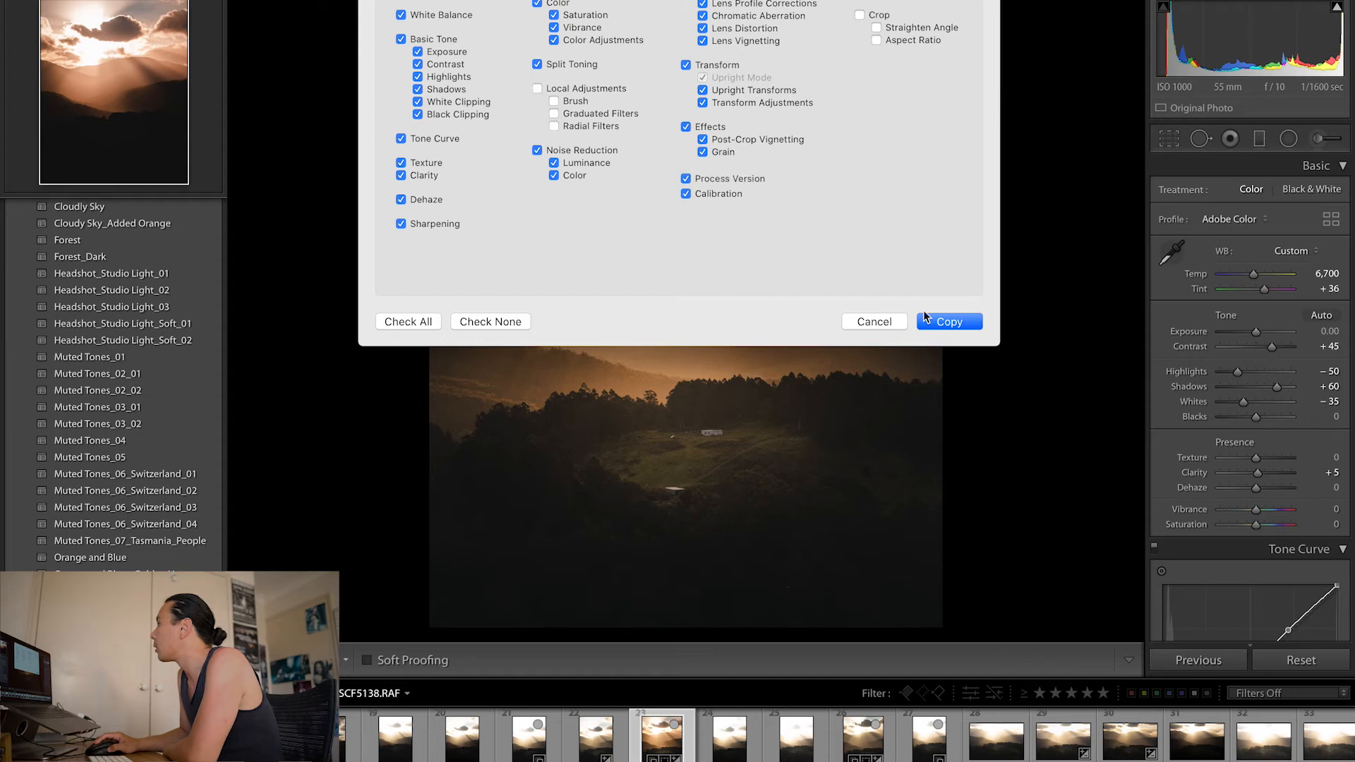
{"action": "left_click", "coordinate": [945, 323]}
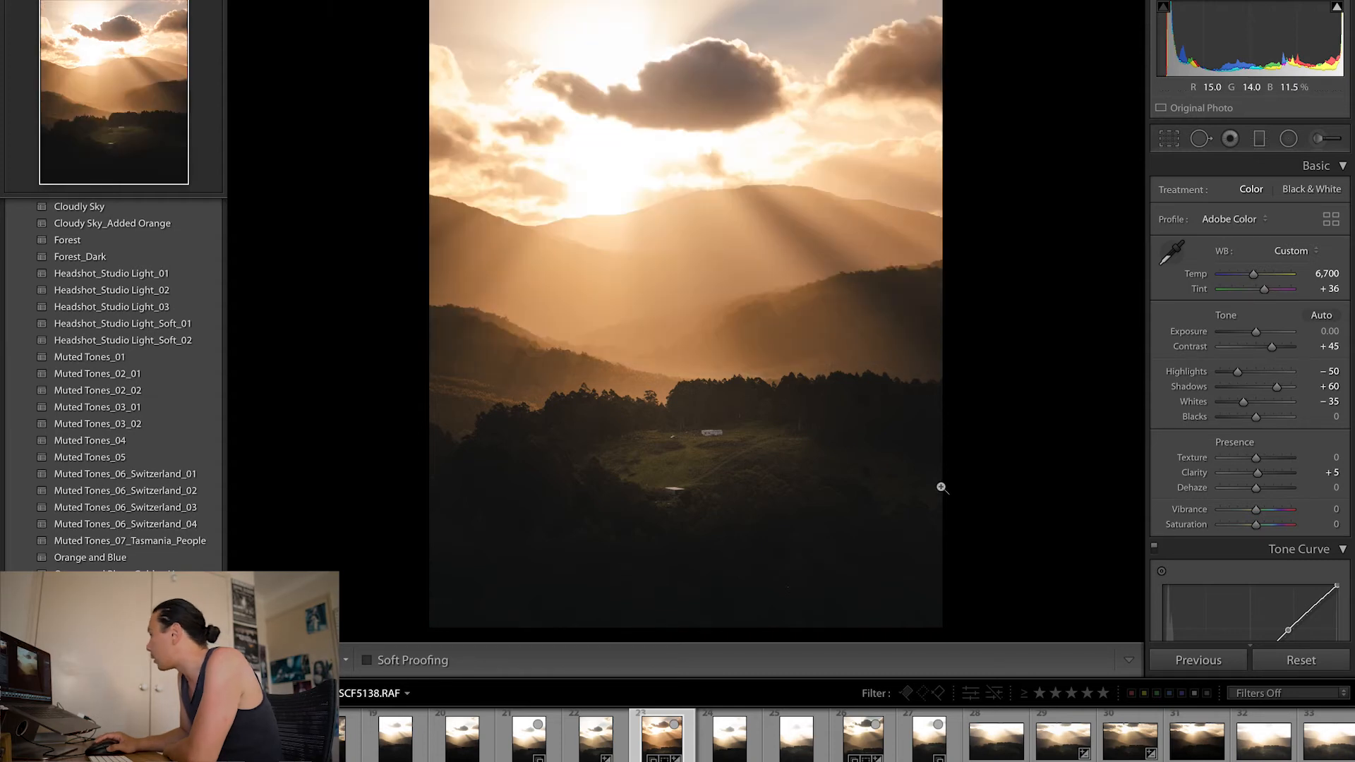
Look through the horizontal shots of the same mountain scene, frames 28 to 31, to compare their exposures.
{"action": "left_click", "coordinate": [1111, 749]}
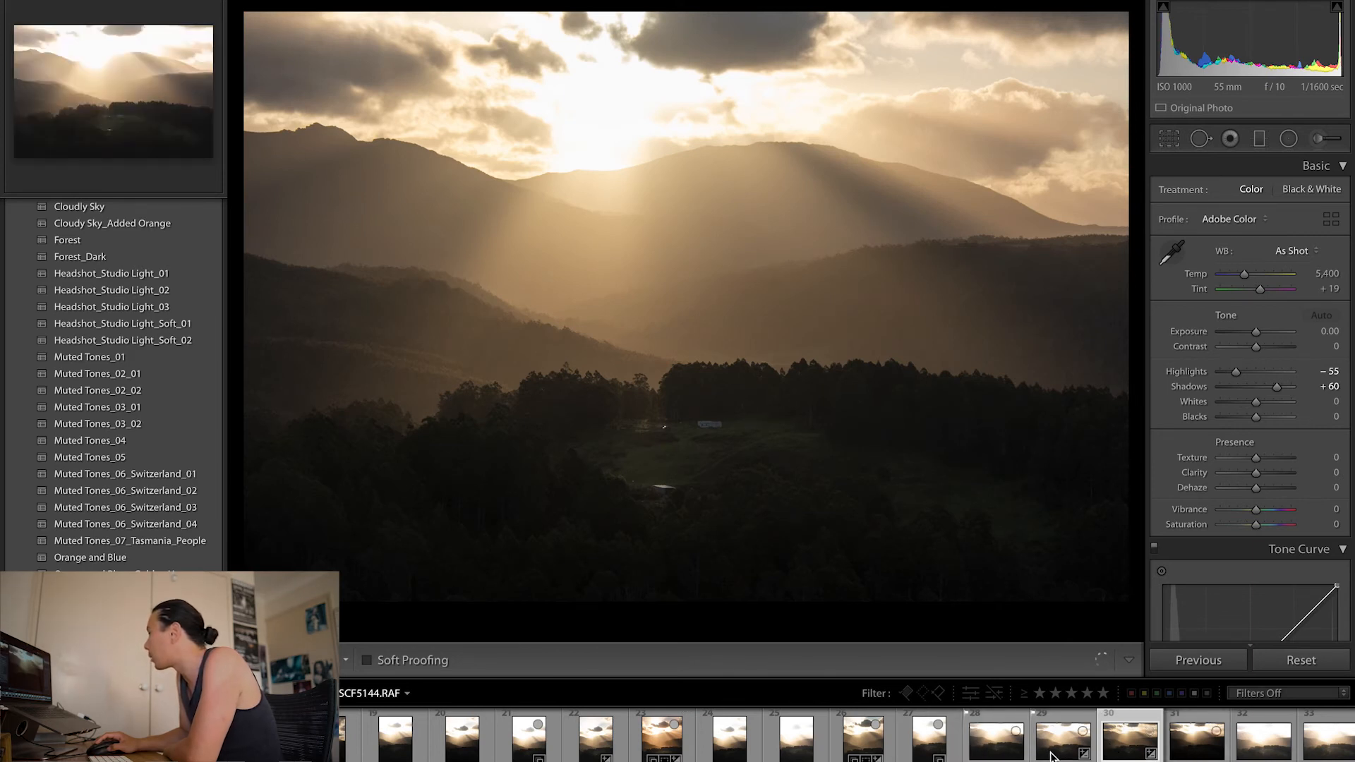
{"action": "left_click", "coordinate": [1052, 754]}
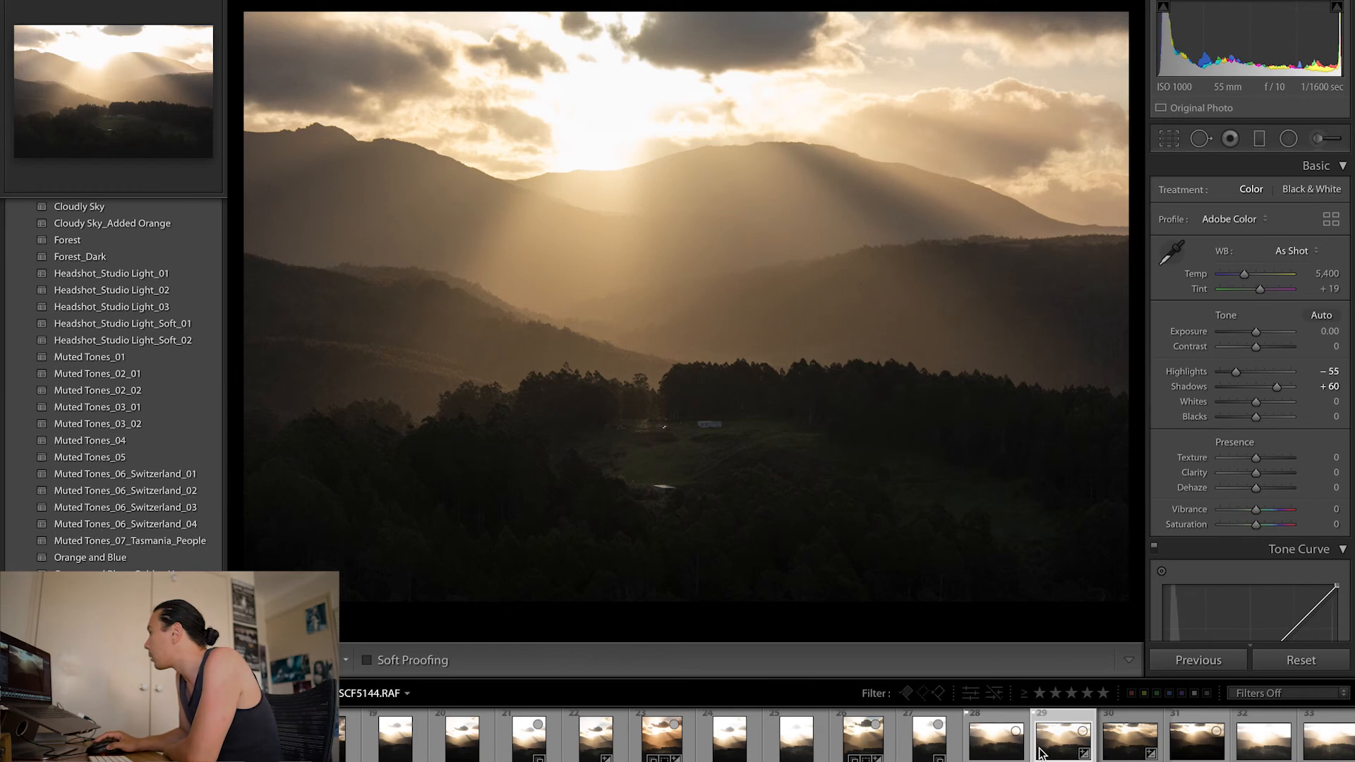
{"action": "left_click", "coordinate": [998, 752]}
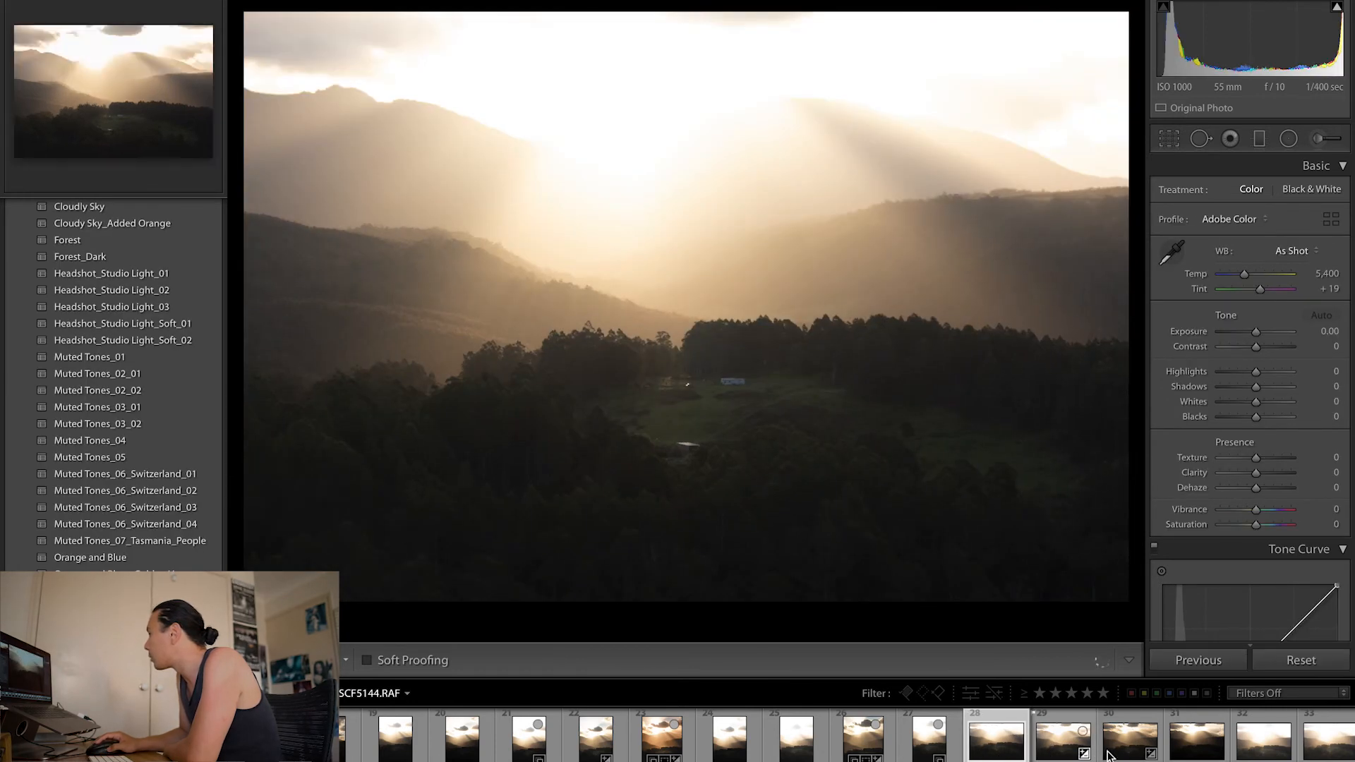
{"action": "left_click", "coordinate": [1124, 753]}
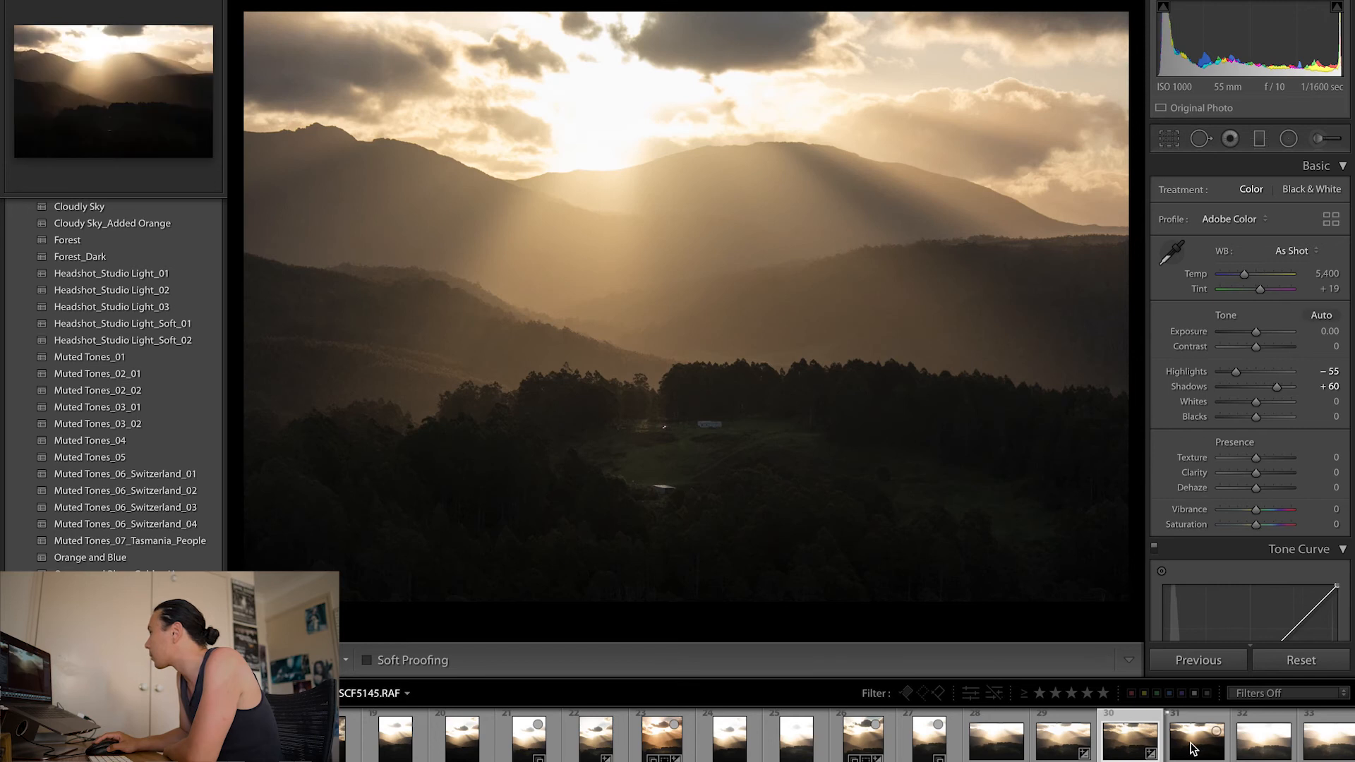
{"action": "left_click", "coordinate": [1192, 750]}
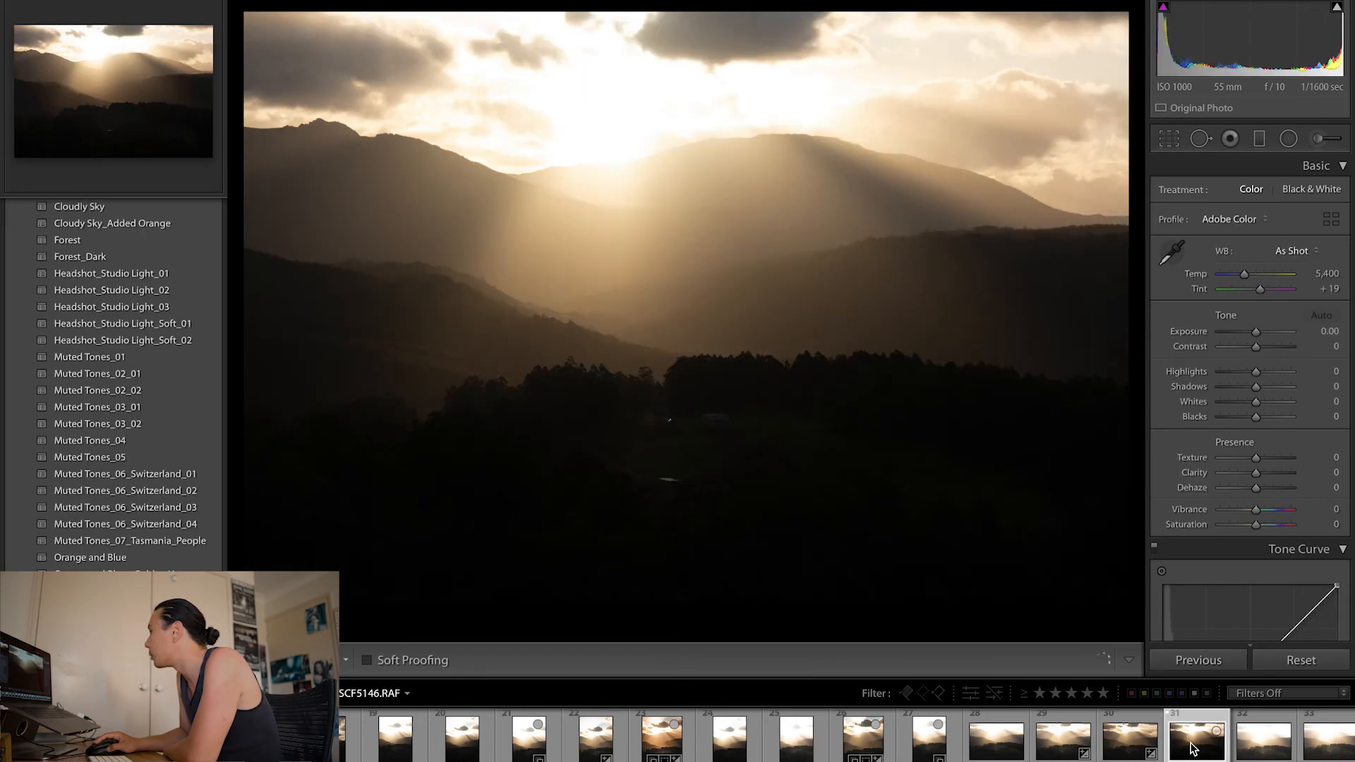
Paste the copied develop settings onto the horizontal mountain shot, frame 30.
{"action": "left_click", "coordinate": [1143, 739]}
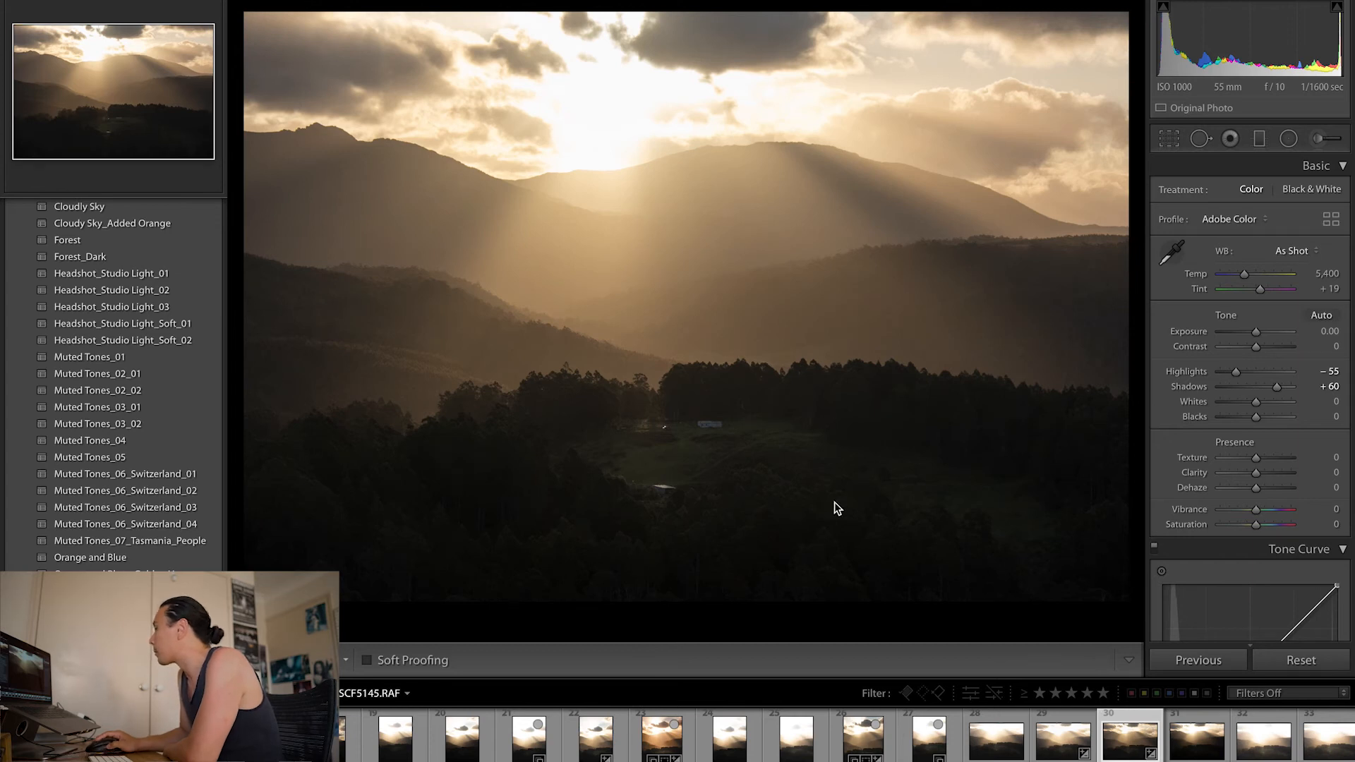
{"action": "key", "text": "super+shift+v"}
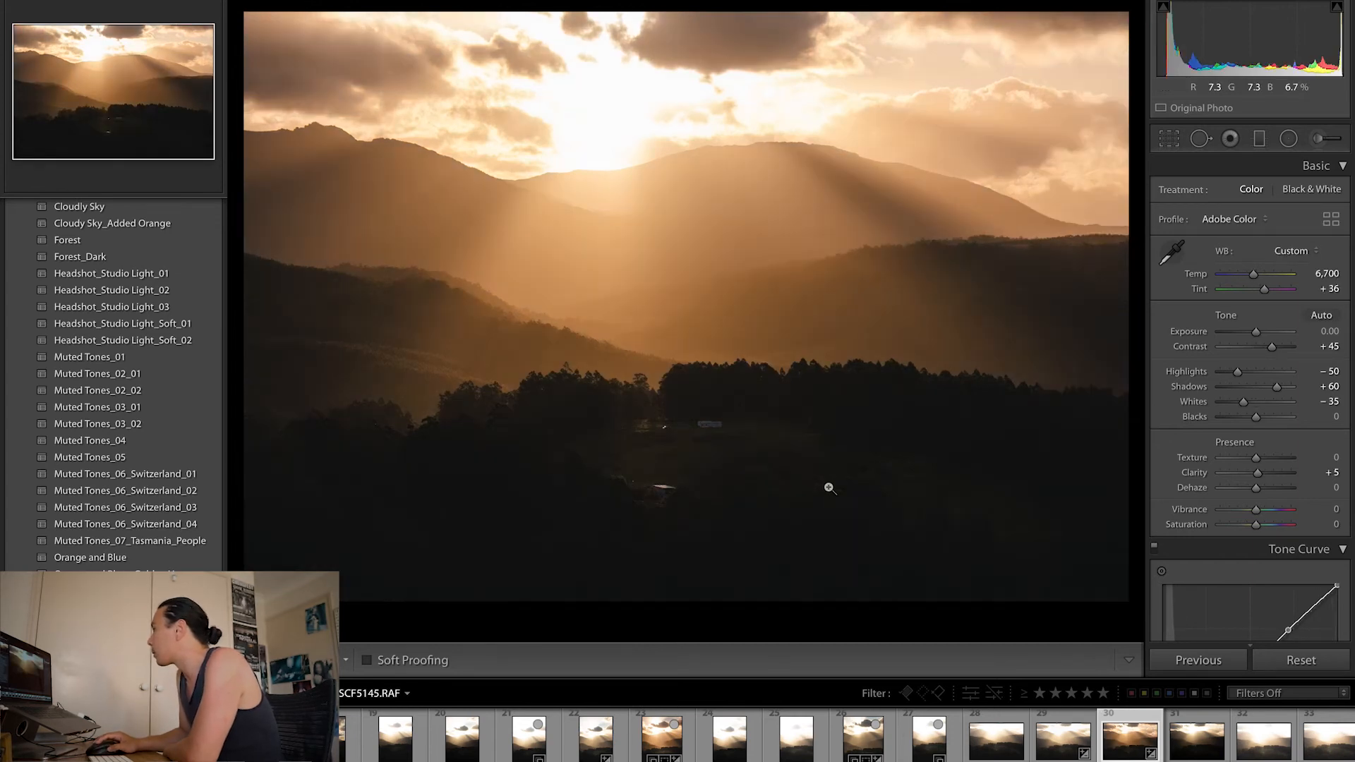
Add an oval radial filter over the dark foreground clearing with Exposure 0.50 and centre it on the buildings.
{"action": "left_click", "coordinate": [1289, 139]}
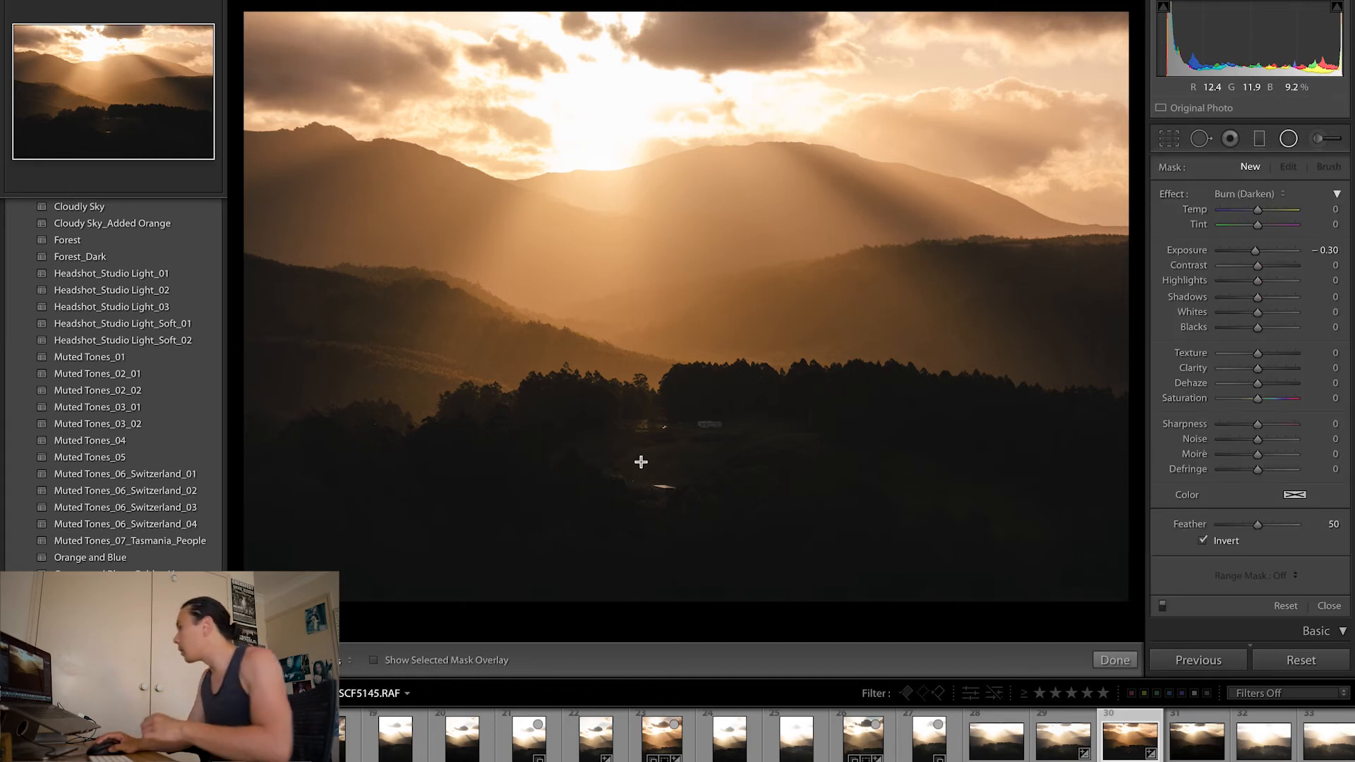
{"action": "left_click_drag", "start_coordinate": [634, 464], "coordinate": [797, 379]}
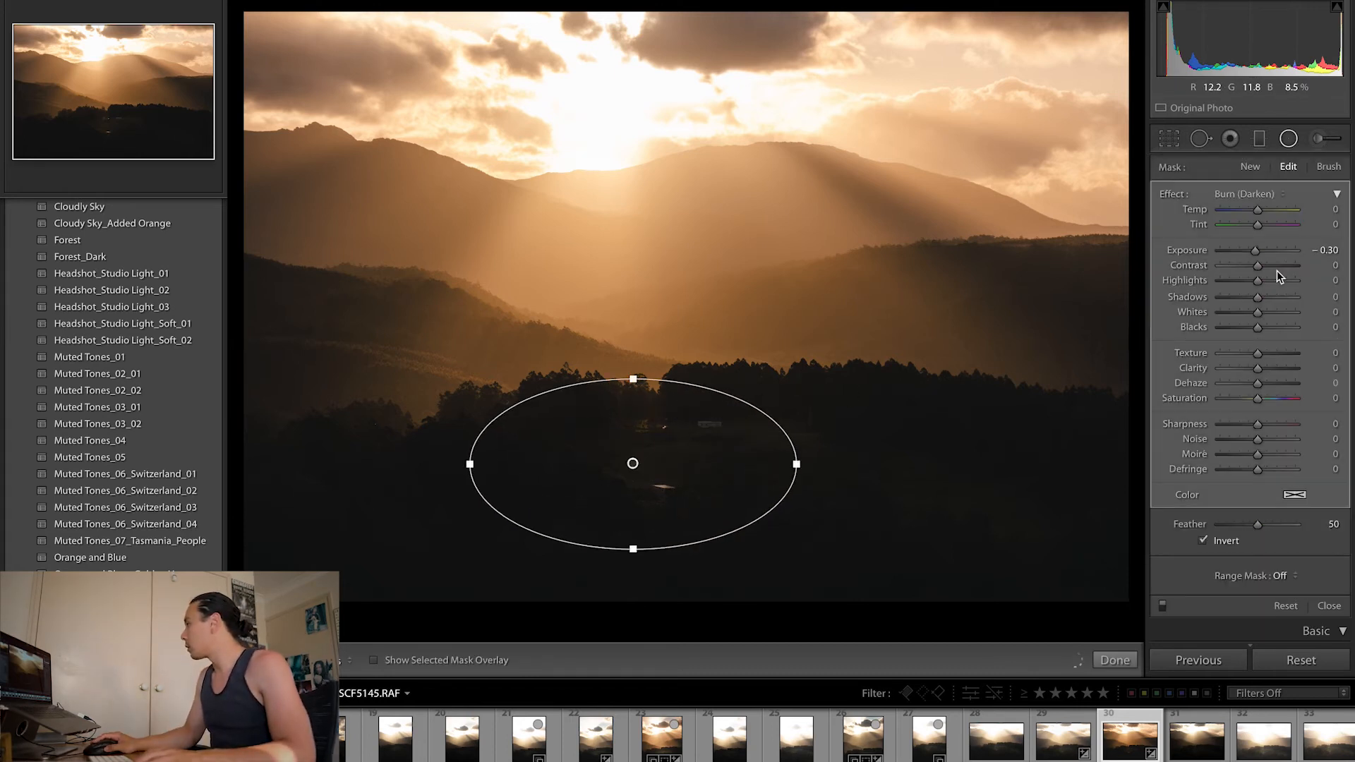
{"action": "left_click", "coordinate": [1326, 250]}
{"action": "type", "text": ".5"}
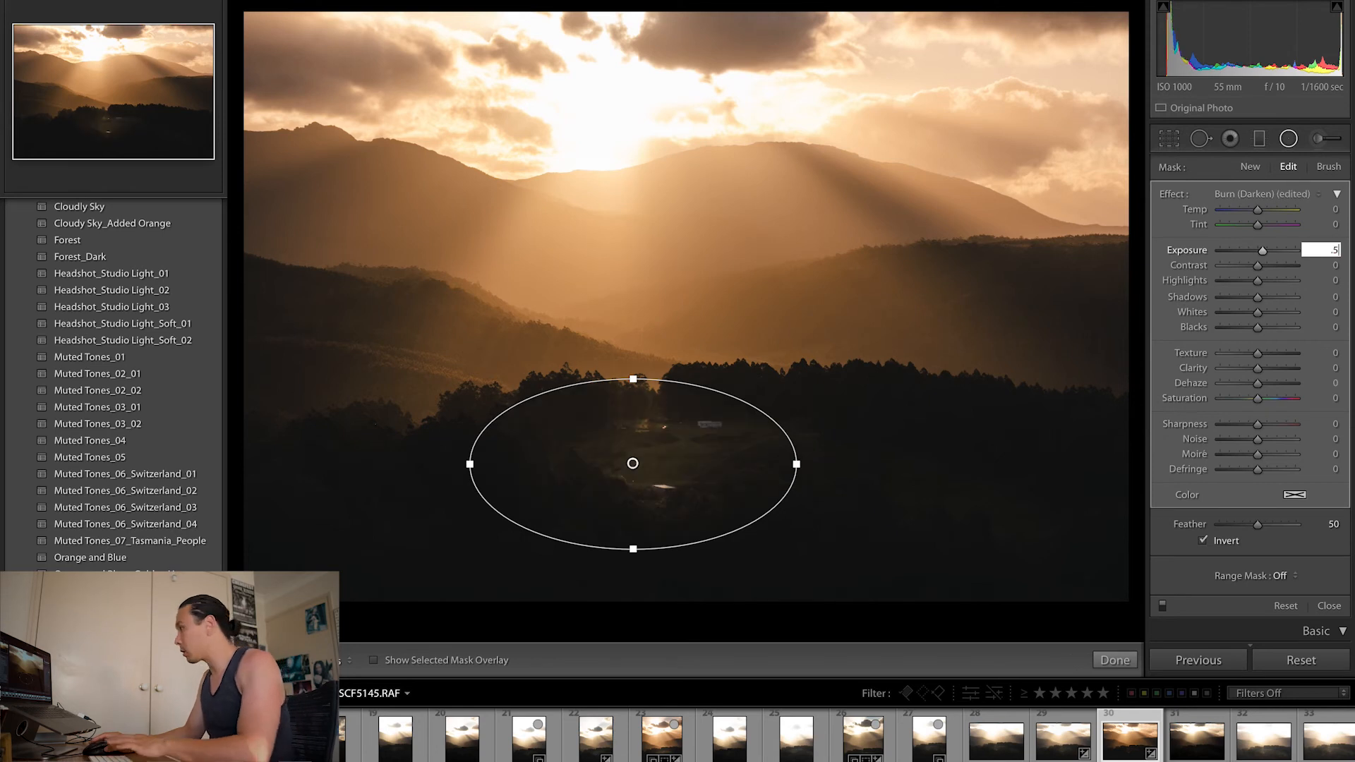
{"action": "key", "text": "Return"}
{"action": "left_click_drag", "start_coordinate": [633, 463], "coordinate": [670, 449]}
{"action": "left_click", "coordinate": [1110, 660]}
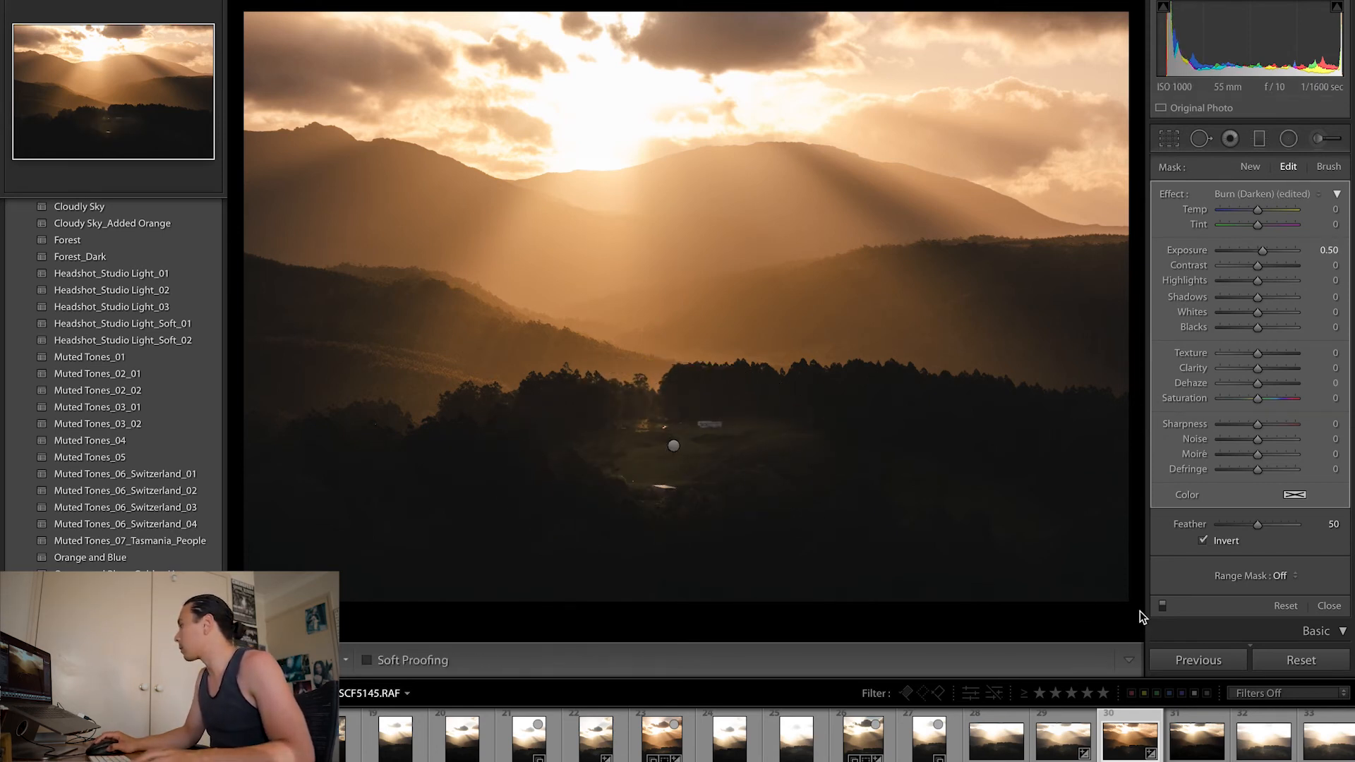
Copy the graded vertical photo's settings including local adjustments but without the crop, and paste them onto frame 30.
{"action": "left_click", "coordinate": [651, 743]}
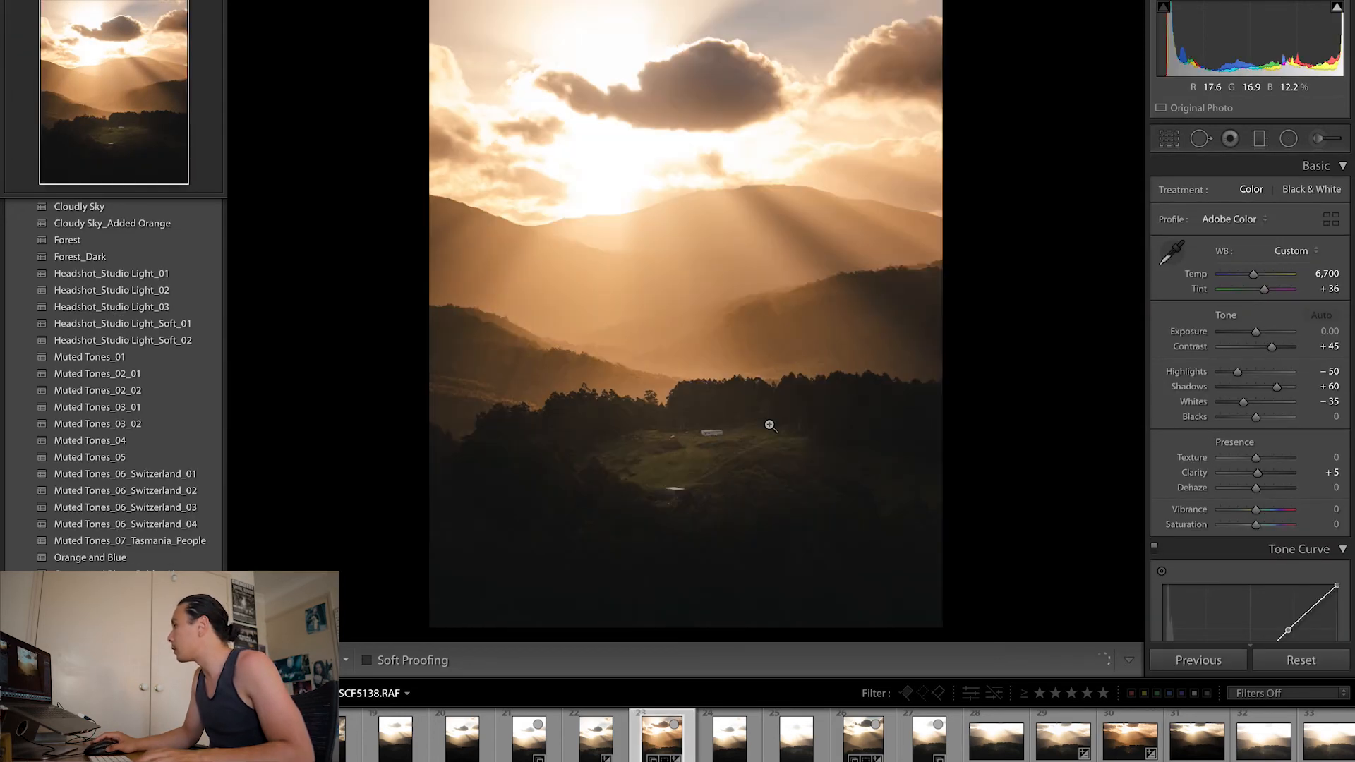
{"action": "key", "text": "super+shift+c"}
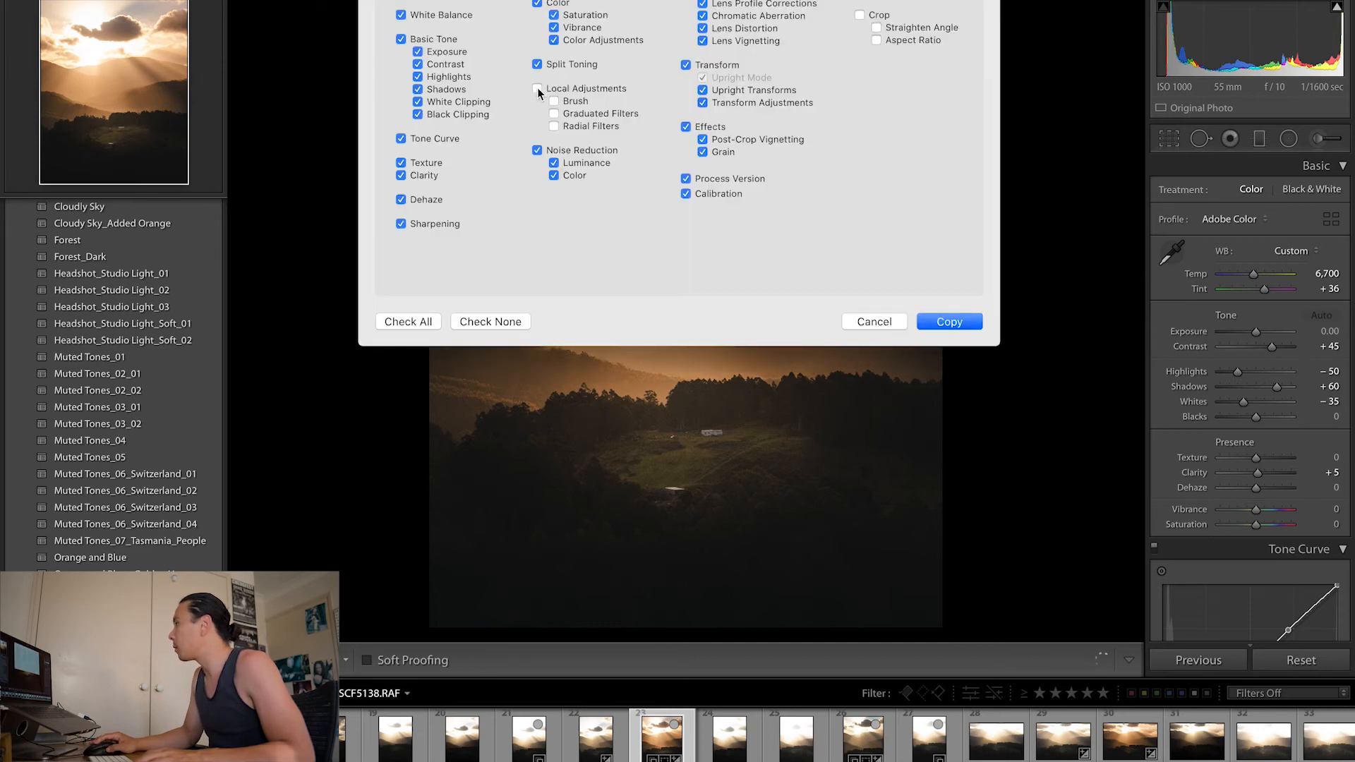
{"action": "left_click", "coordinate": [960, 324]}
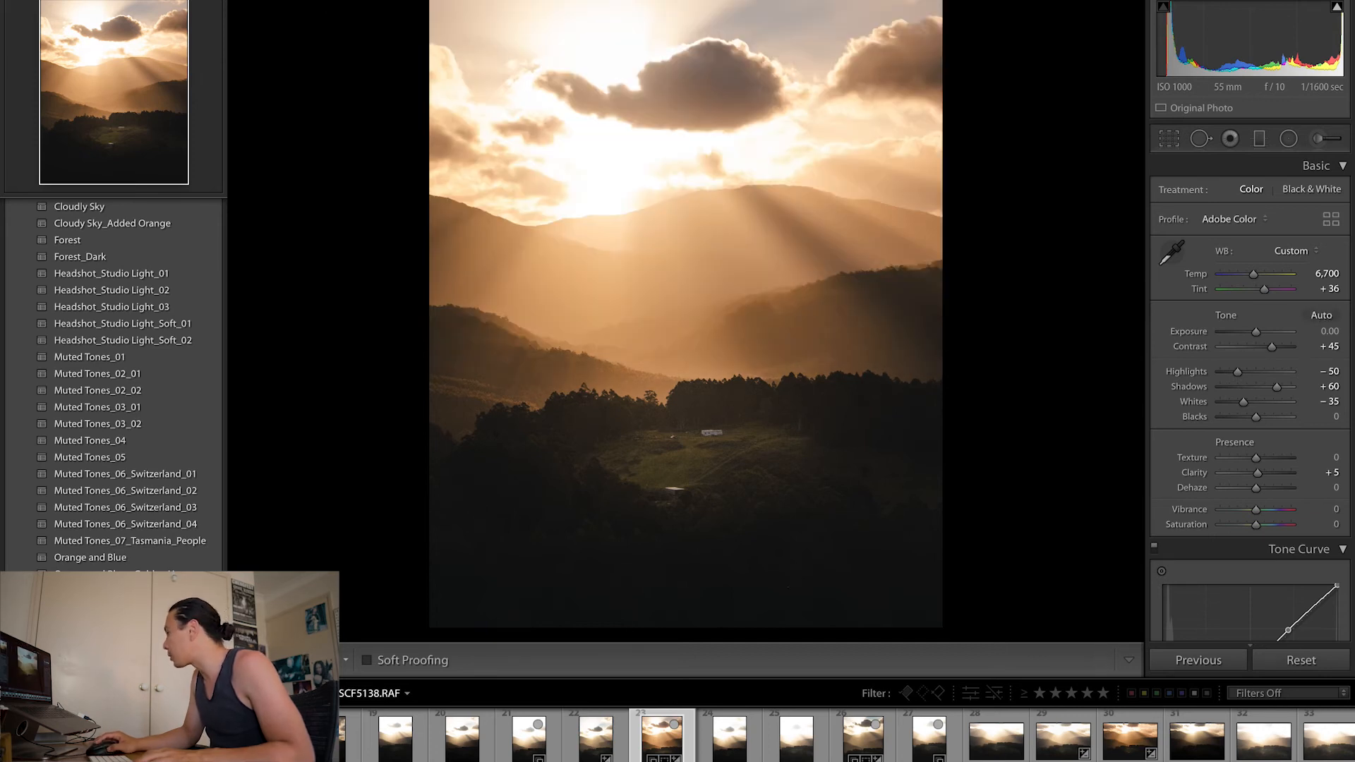
{"action": "left_click", "coordinate": [1130, 737]}
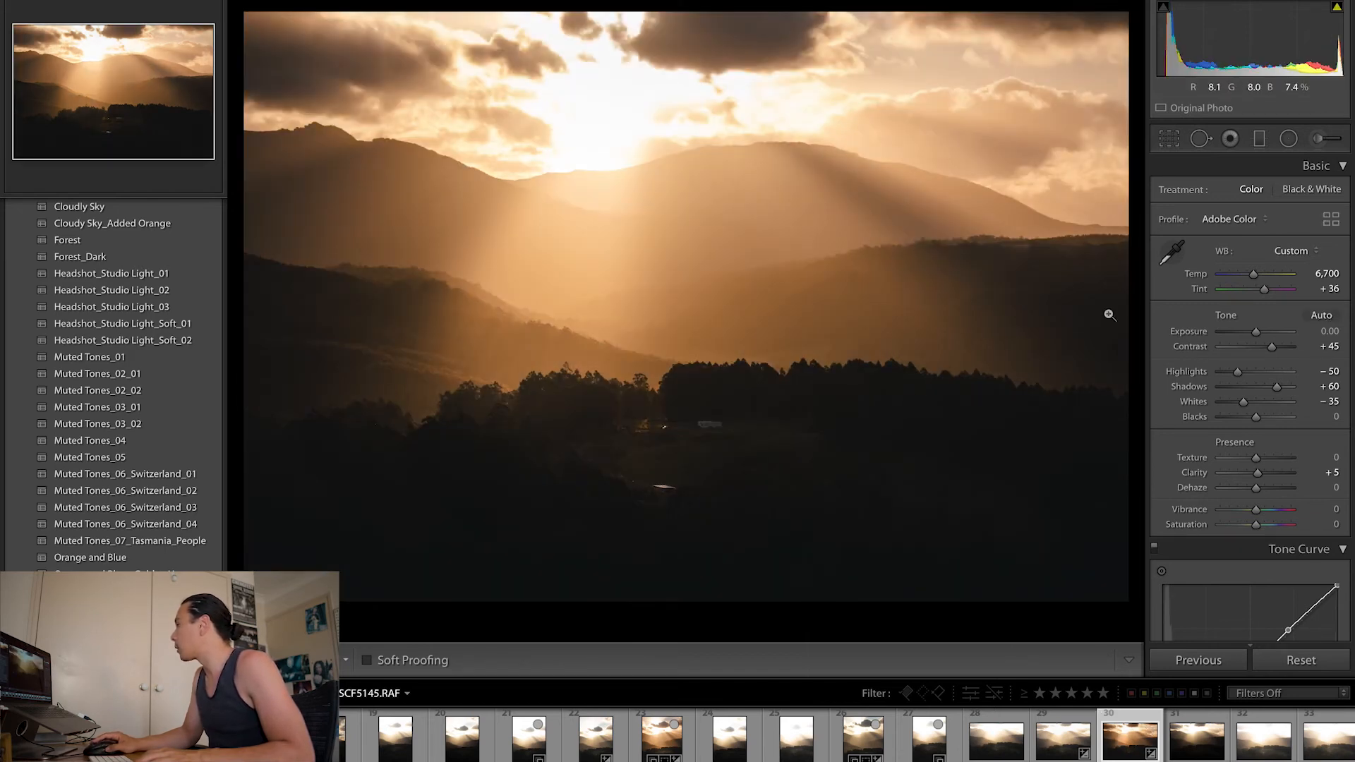
Move the radial filter with Exposure 0.20 onto the sunbeams below the sun, tilt it, and shorten it to end near the clearing.
{"action": "left_click", "coordinate": [1288, 139]}
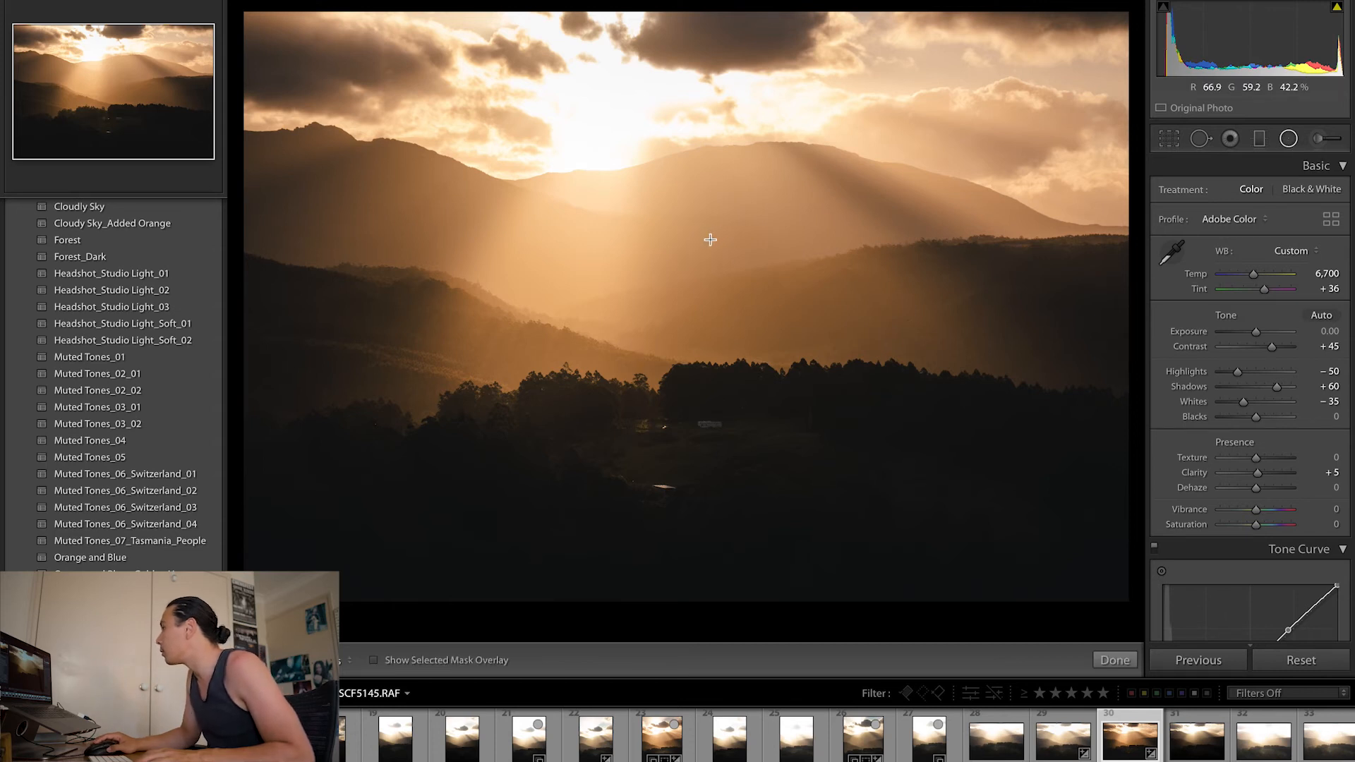
{"action": "left_click", "coordinate": [864, 233]}
{"action": "left_click_drag", "start_coordinate": [866, 234], "coordinate": [599, 227]}
{"action": "left_click_drag", "start_coordinate": [995, 140], "coordinate": [598, 182]}
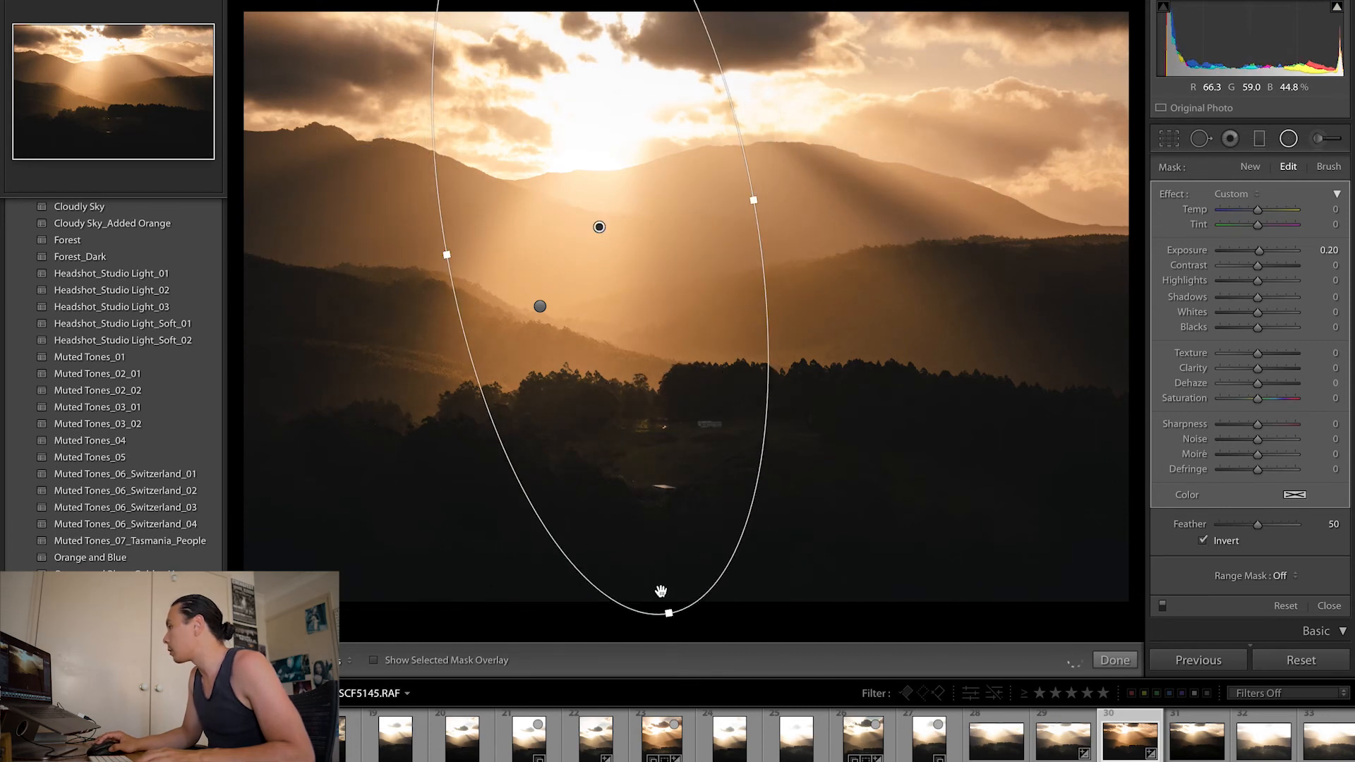
{"action": "left_click_drag", "start_coordinate": [669, 612], "coordinate": [650, 507]}
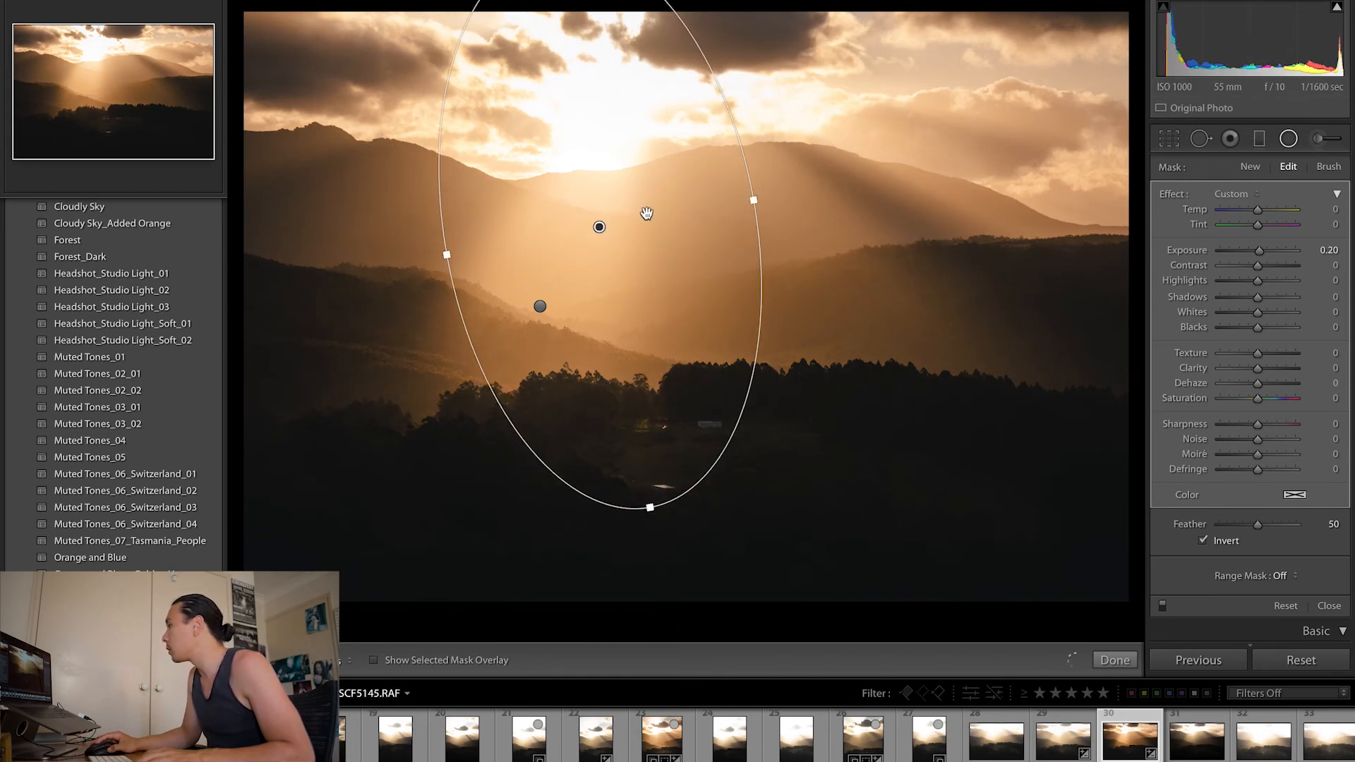
{"action": "left_click_drag", "start_coordinate": [598, 226], "coordinate": [627, 219]}
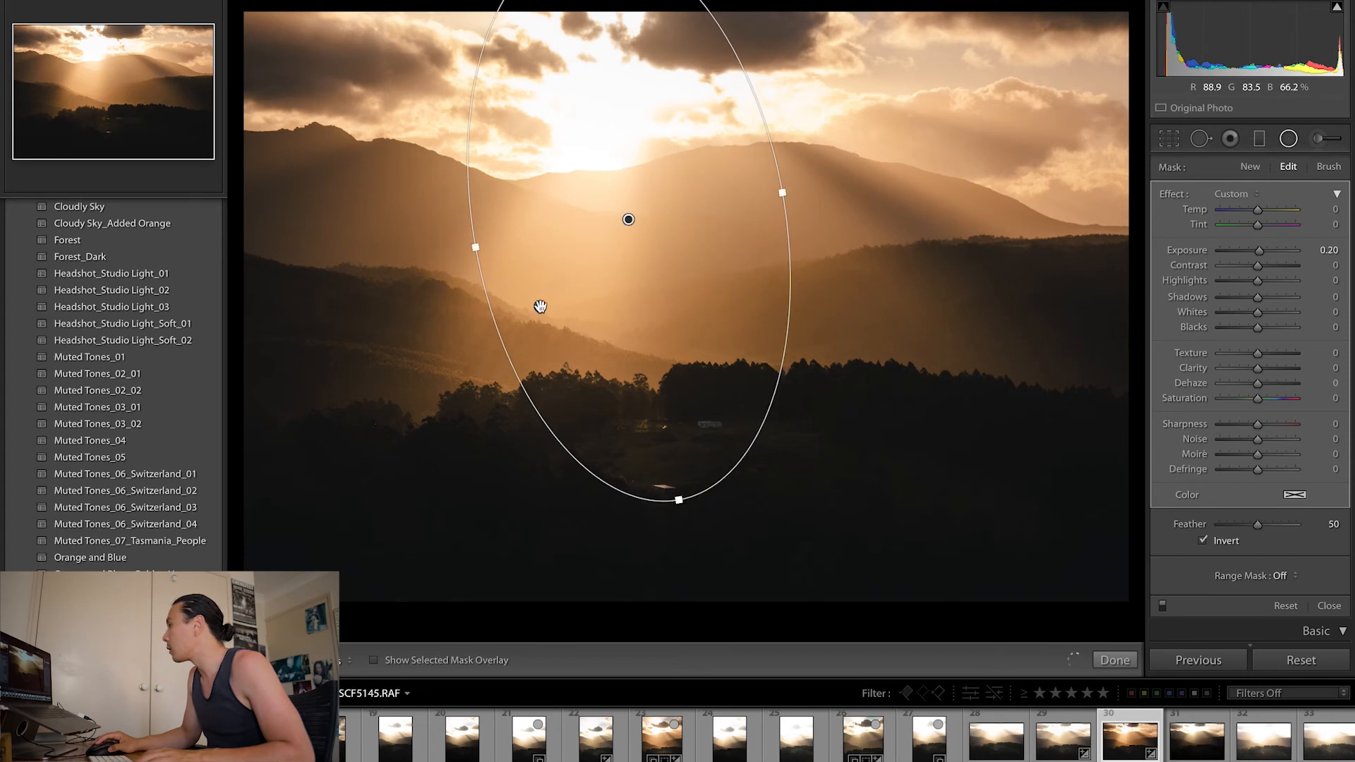
Move the second radial filter down over the foreground clearing and widen it into a broad oval across the trees.
{"action": "left_click", "coordinate": [540, 307]}
{"action": "left_click_drag", "start_coordinate": [541, 307], "coordinate": [677, 431]}
{"action": "left_click_drag", "start_coordinate": [679, 230], "coordinate": [678, 368]}
{"action": "left_click_drag", "start_coordinate": [789, 431], "coordinate": [853, 431]}
{"action": "left_click_drag", "start_coordinate": [679, 512], "coordinate": [679, 543]}
{"action": "left_click_drag", "start_coordinate": [677, 430], "coordinate": [672, 453]}
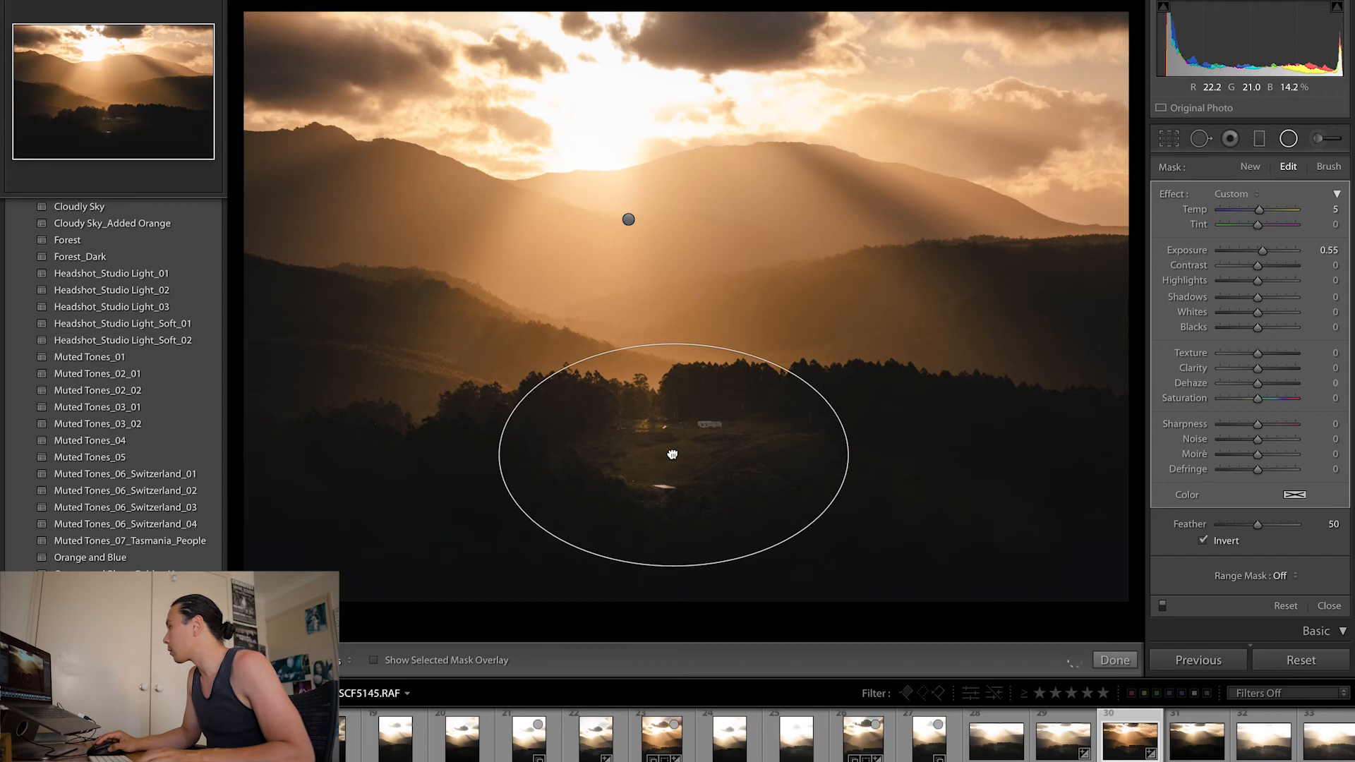
{"action": "left_click_drag", "start_coordinate": [848, 454], "coordinate": [969, 445]}
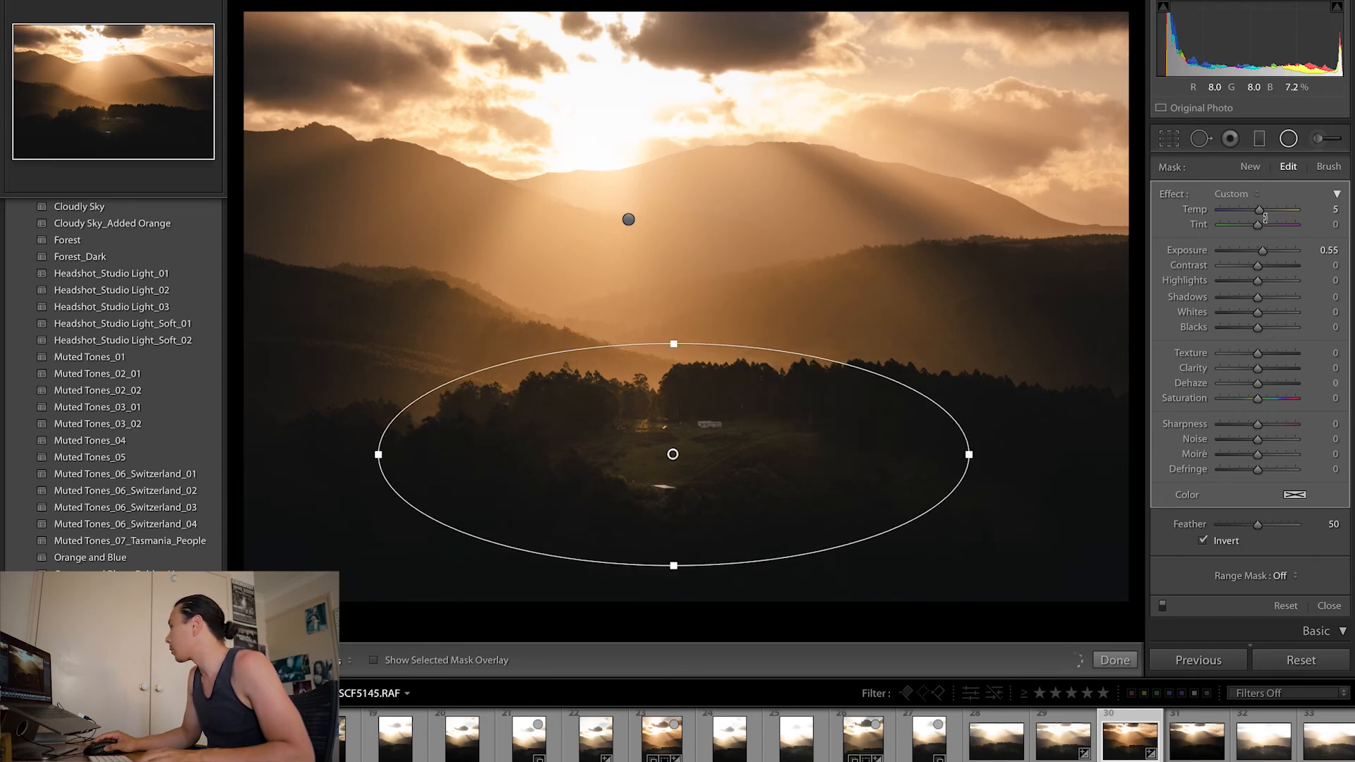
Lower the foreground graduated filter, check the two side filters, and raise the sky filter to start at the photo's upper edge.
{"action": "left_click", "coordinate": [1259, 139]}
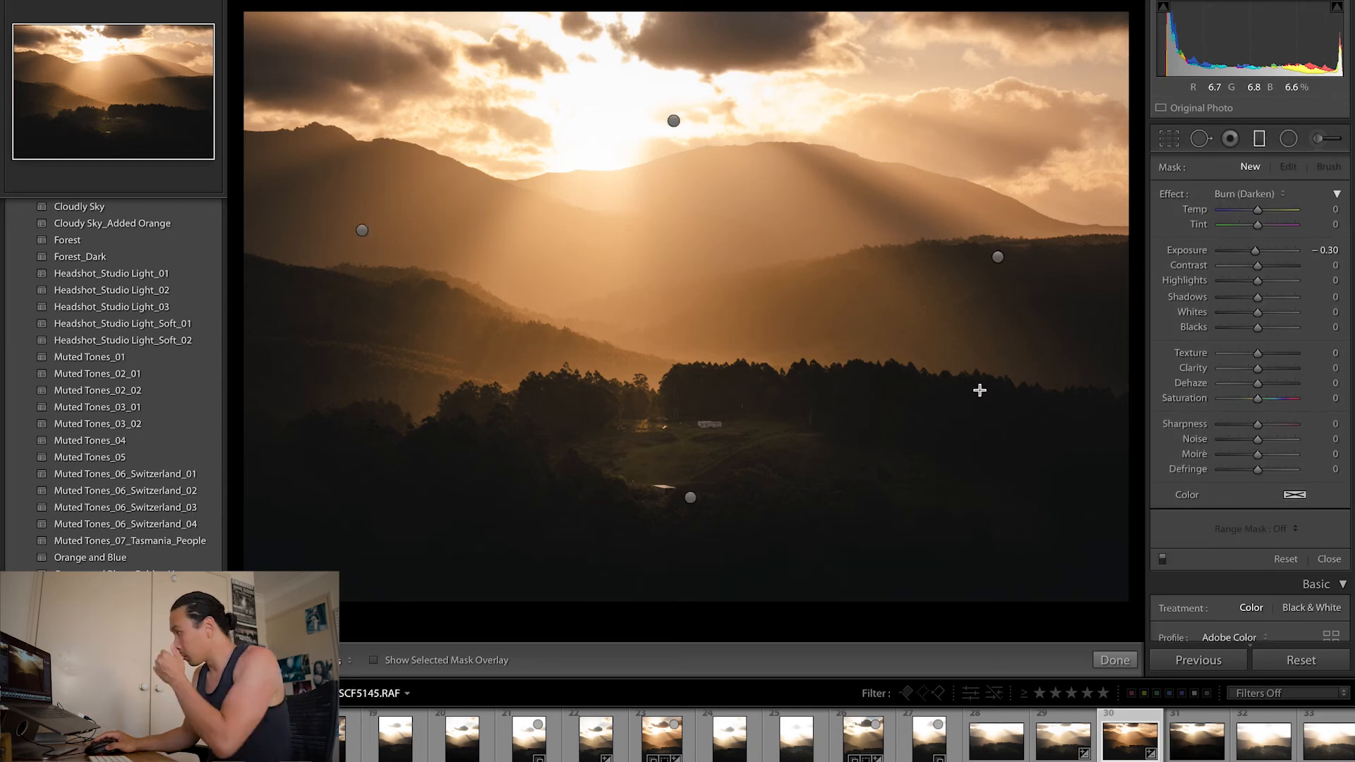
{"action": "left_click_drag", "start_coordinate": [689, 496], "coordinate": [680, 555]}
{"action": "left_click", "coordinate": [995, 257]}
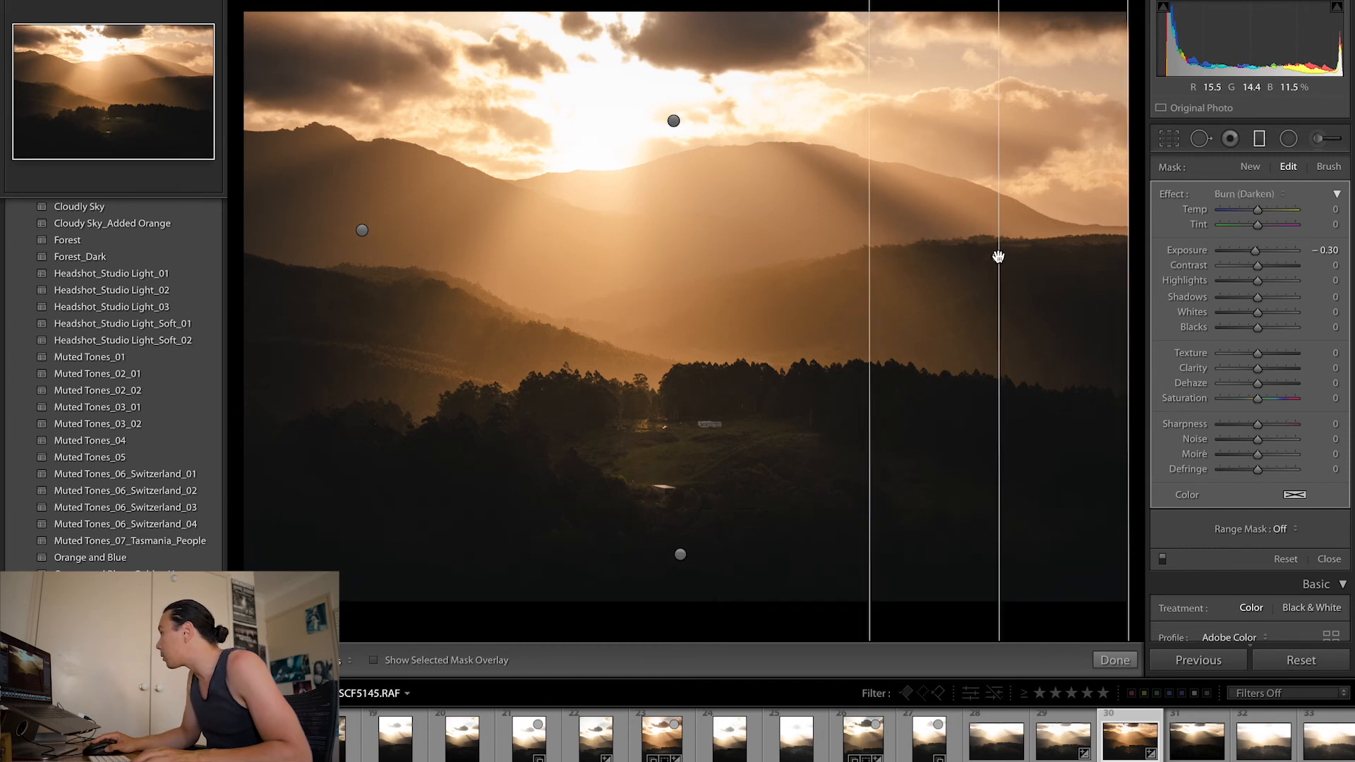
{"action": "left_click", "coordinate": [362, 230]}
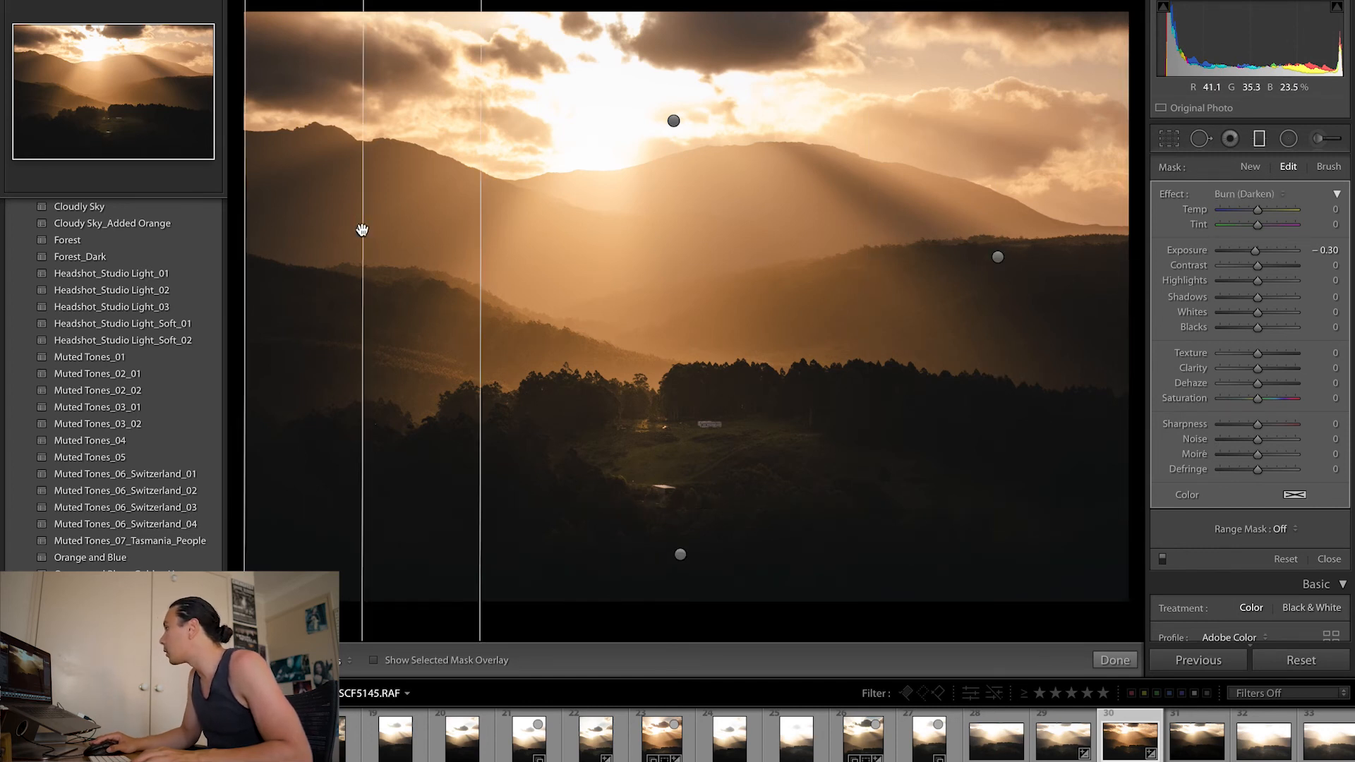
{"action": "left_click", "coordinate": [674, 120]}
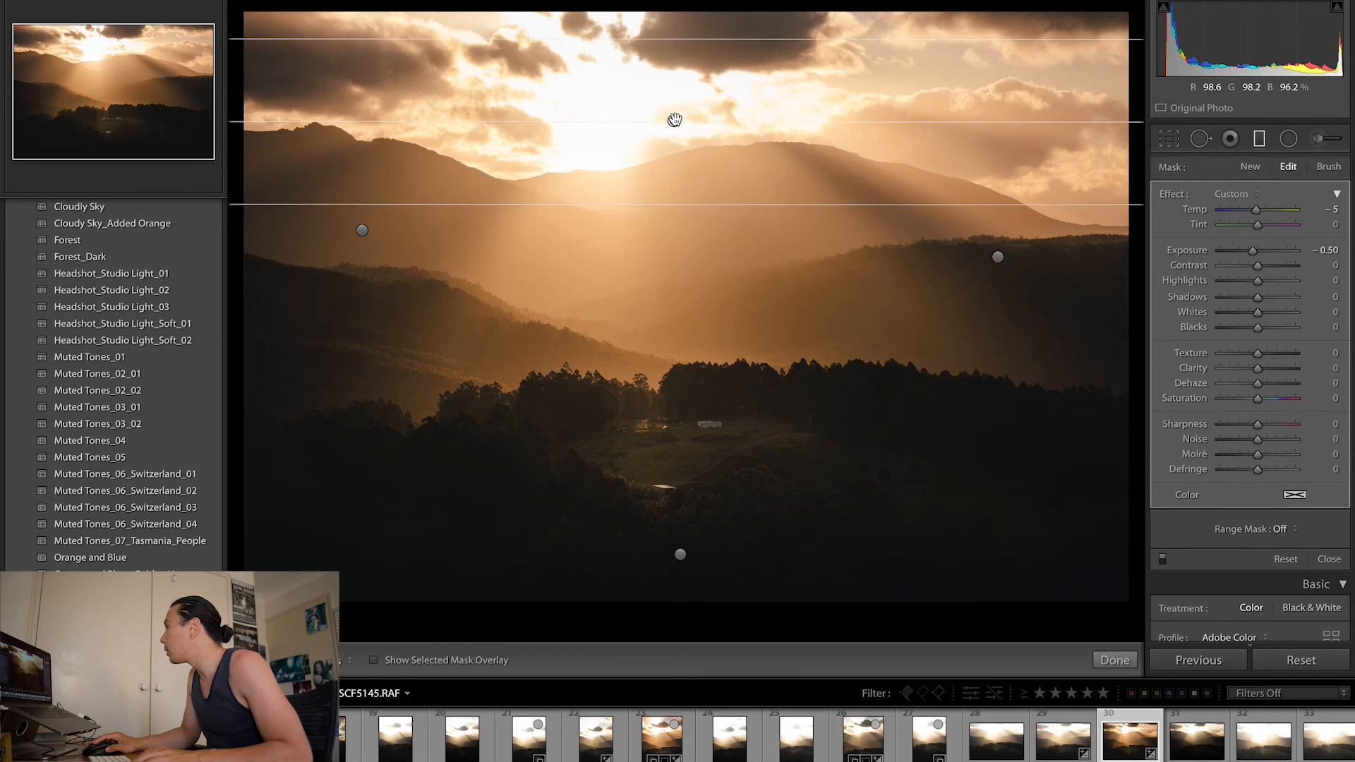
{"action": "left_click_drag", "start_coordinate": [674, 120], "coordinate": [671, 94]}
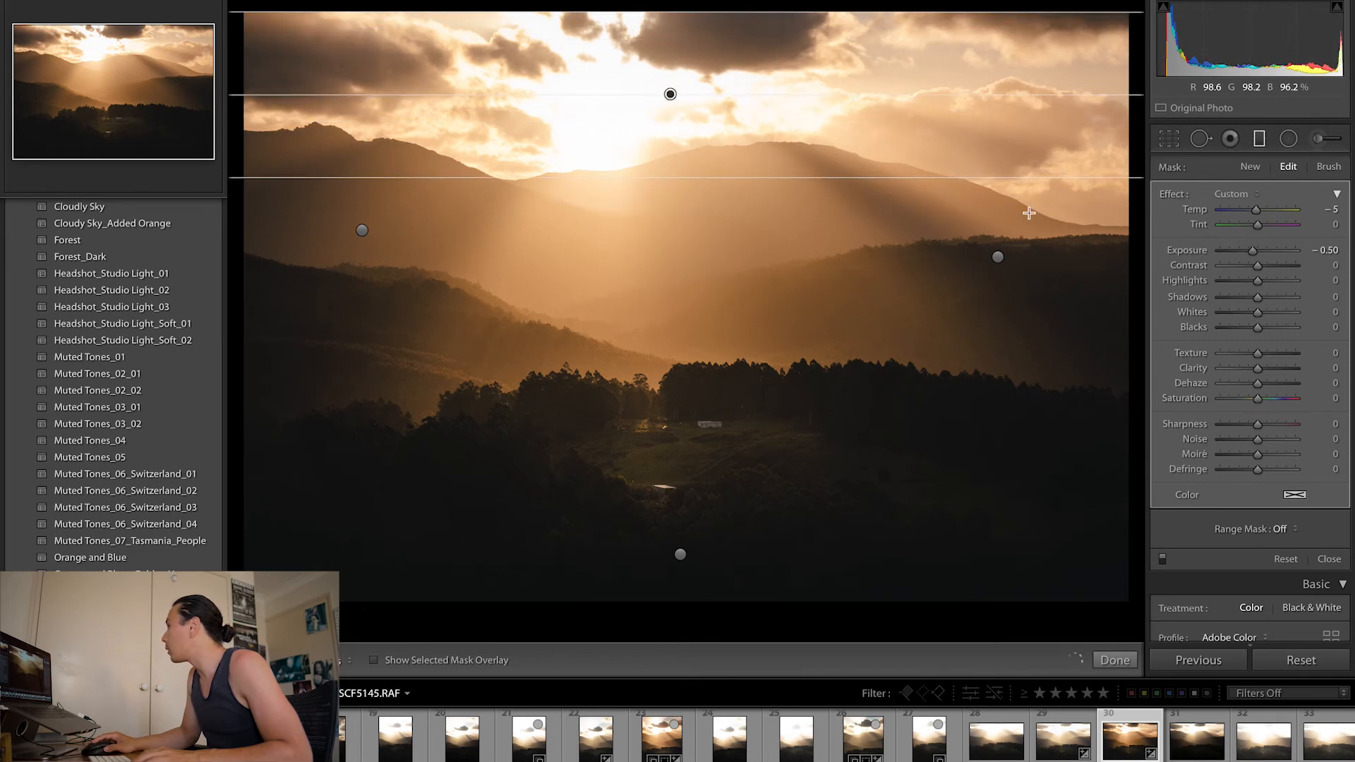
Crop the photo to a 16 x 10 aspect ratio, trimming only the sky at its upper edge.
{"action": "left_click", "coordinate": [1170, 139]}
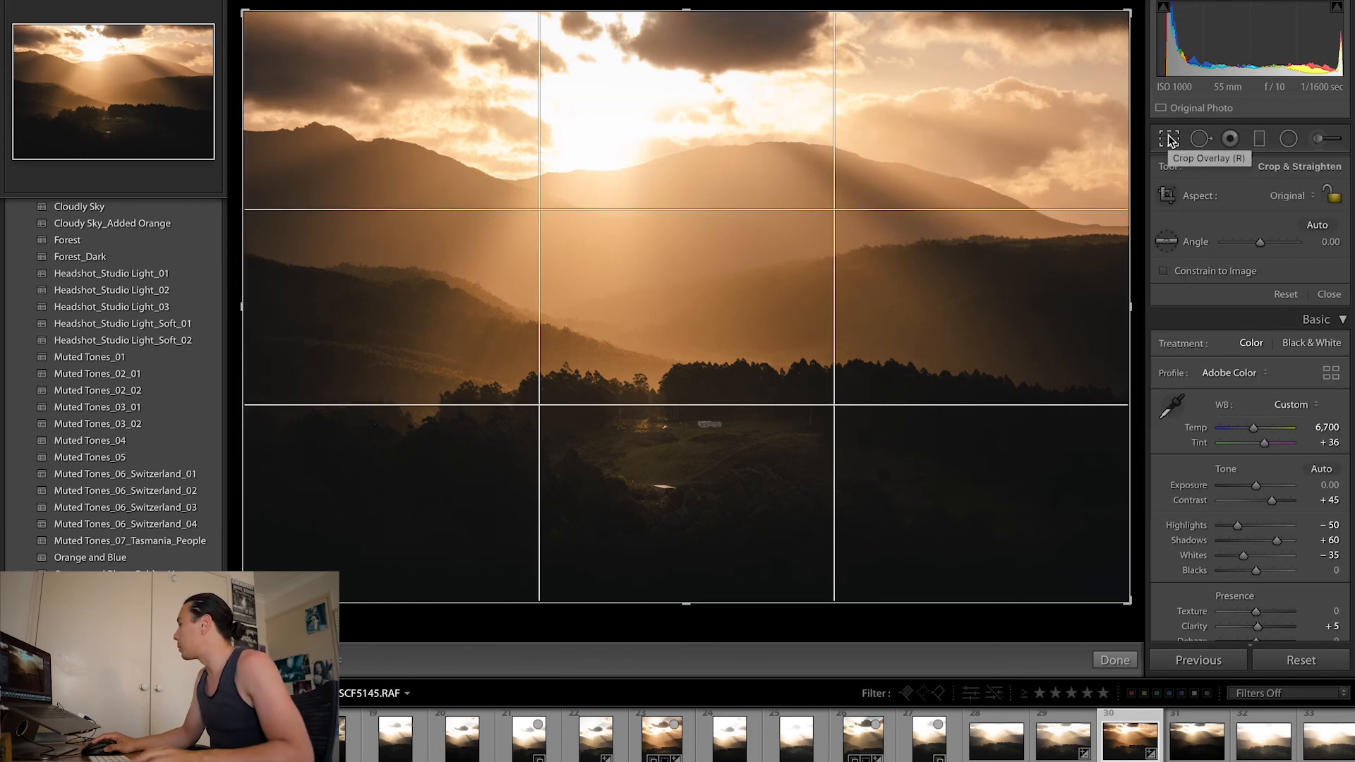
{"action": "left_click", "coordinate": [1281, 199]}
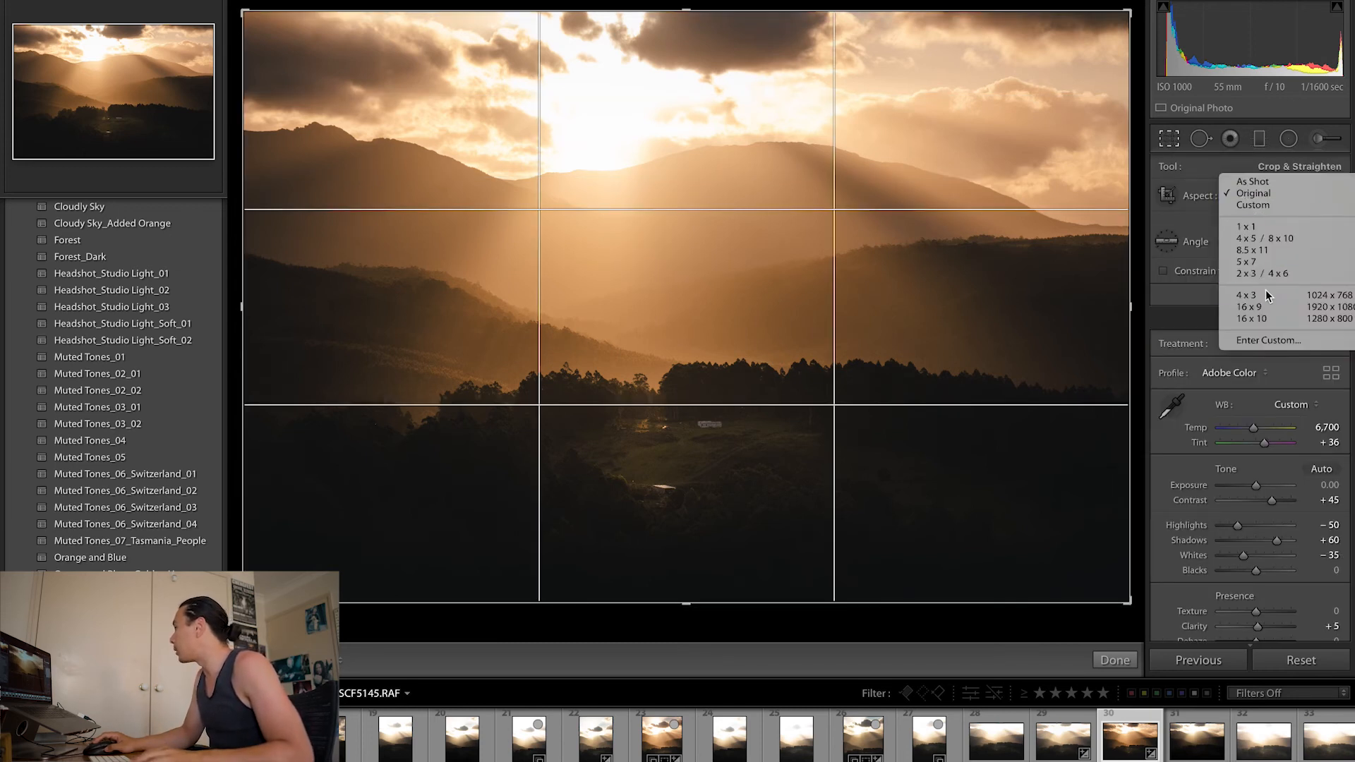
{"action": "left_click", "coordinate": [1268, 321]}
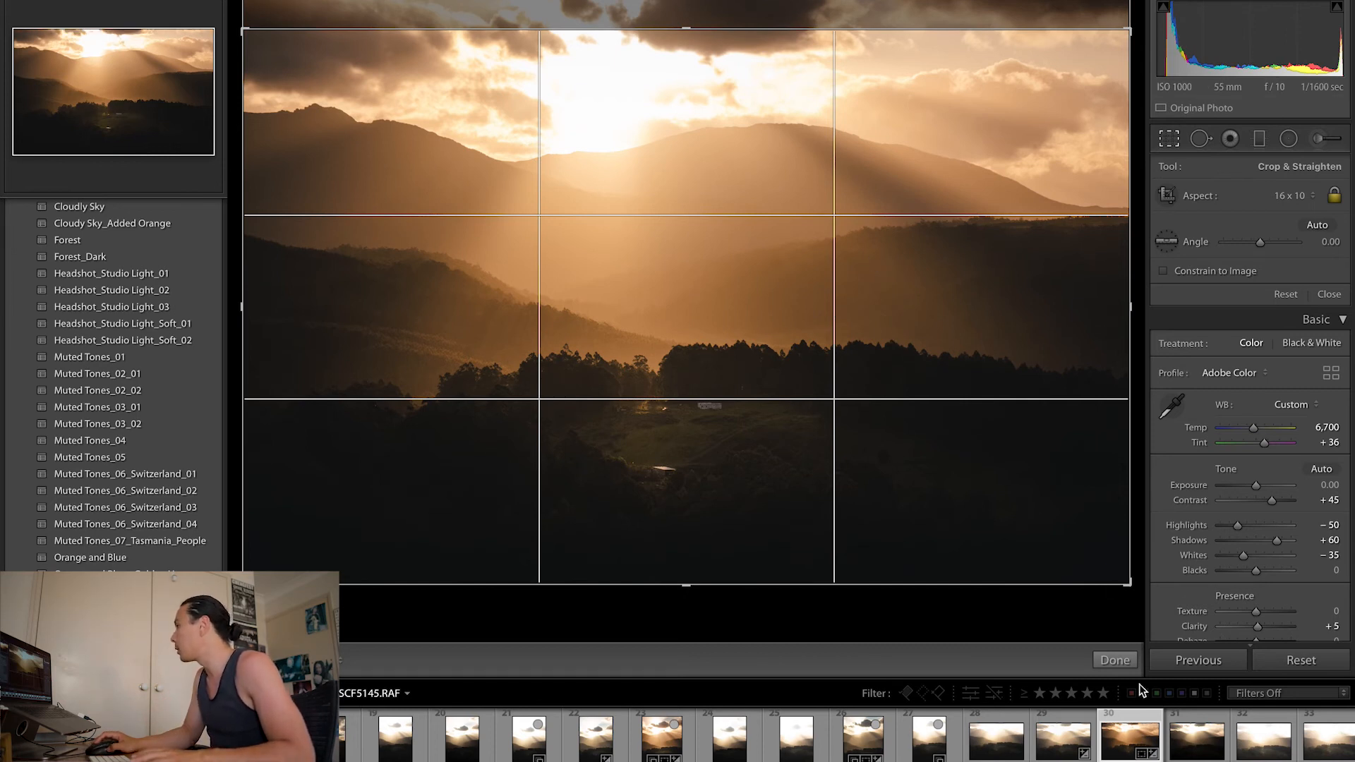
{"action": "left_click", "coordinate": [1116, 660]}
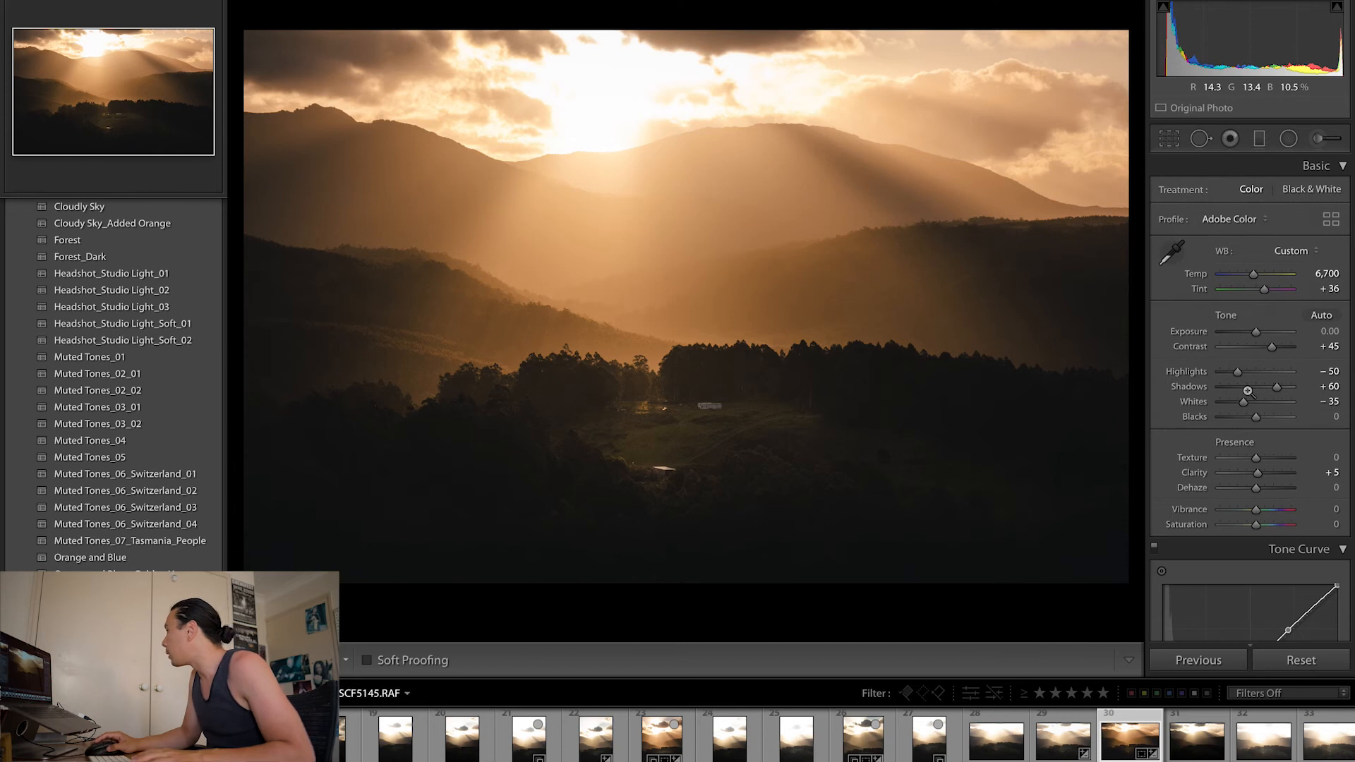
Lower the photo's Highlights to -80.
{"action": "mouse_move", "coordinate": [1235, 371]}
{"action": "left_mouse_down"}
{"action": "mouse_move", "coordinate": [1215, 375]}
{"action": "mouse_move", "coordinate": [1228, 373]}
{"action": "left_mouse_up"}
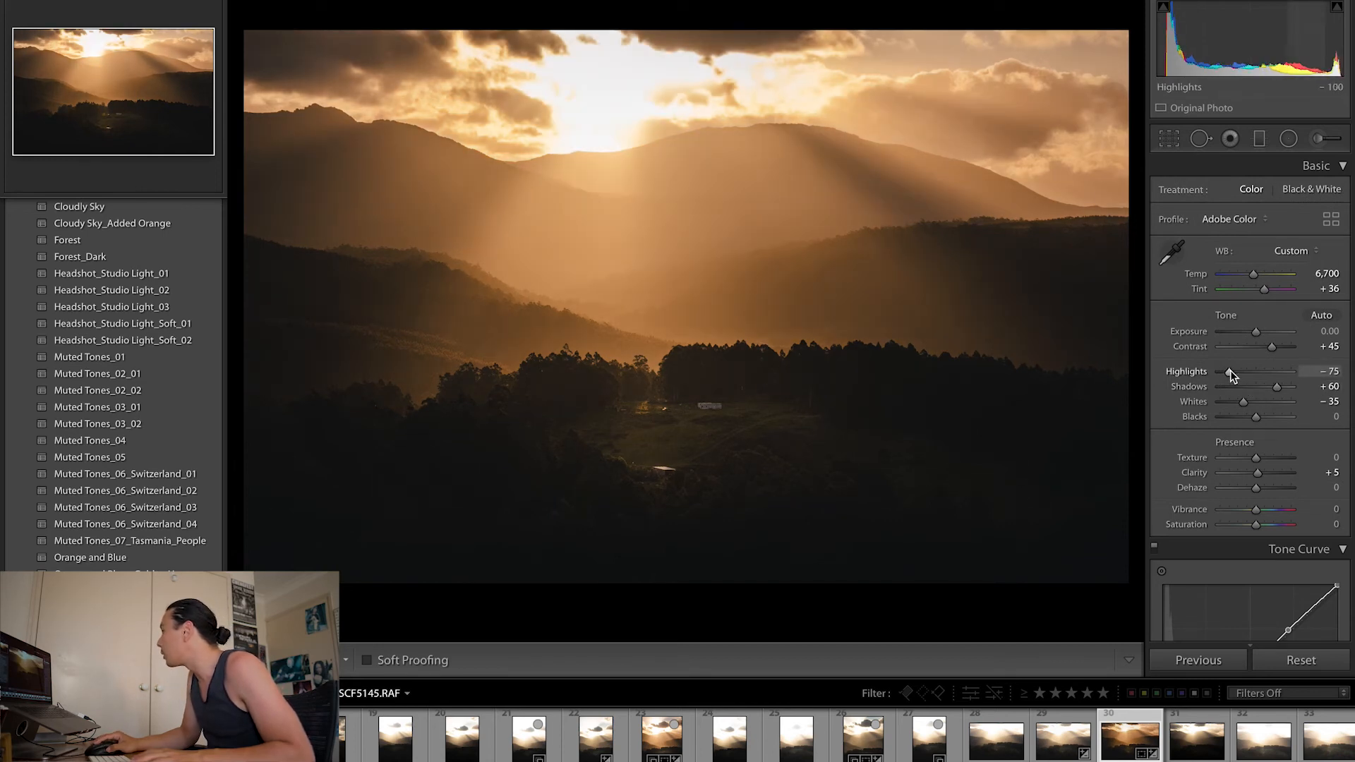
{"action": "left_click", "coordinate": [1325, 371]}
{"action": "type", "text": "-80"}
{"action": "key", "text": "Return"}
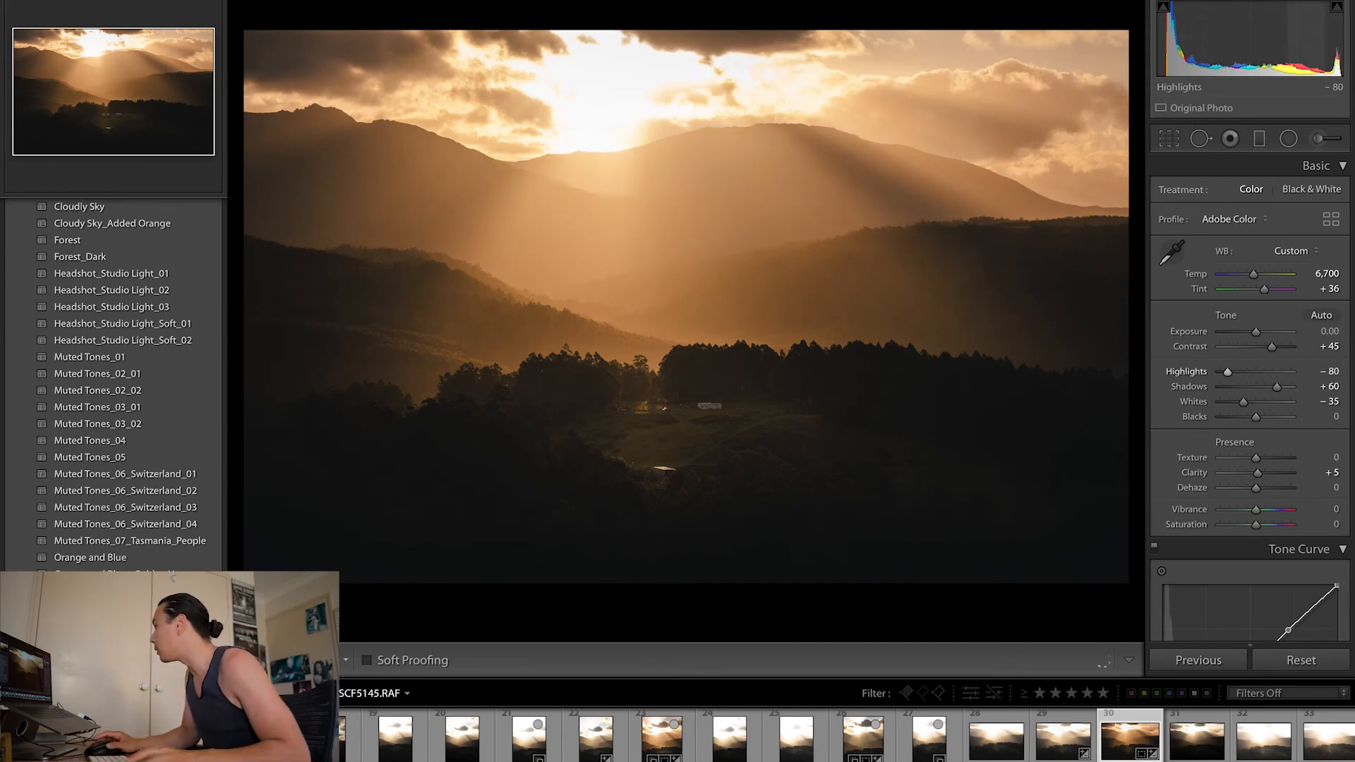
Try Whites at 0, then set them back to -35.
{"action": "left_click", "coordinate": [1327, 331]}
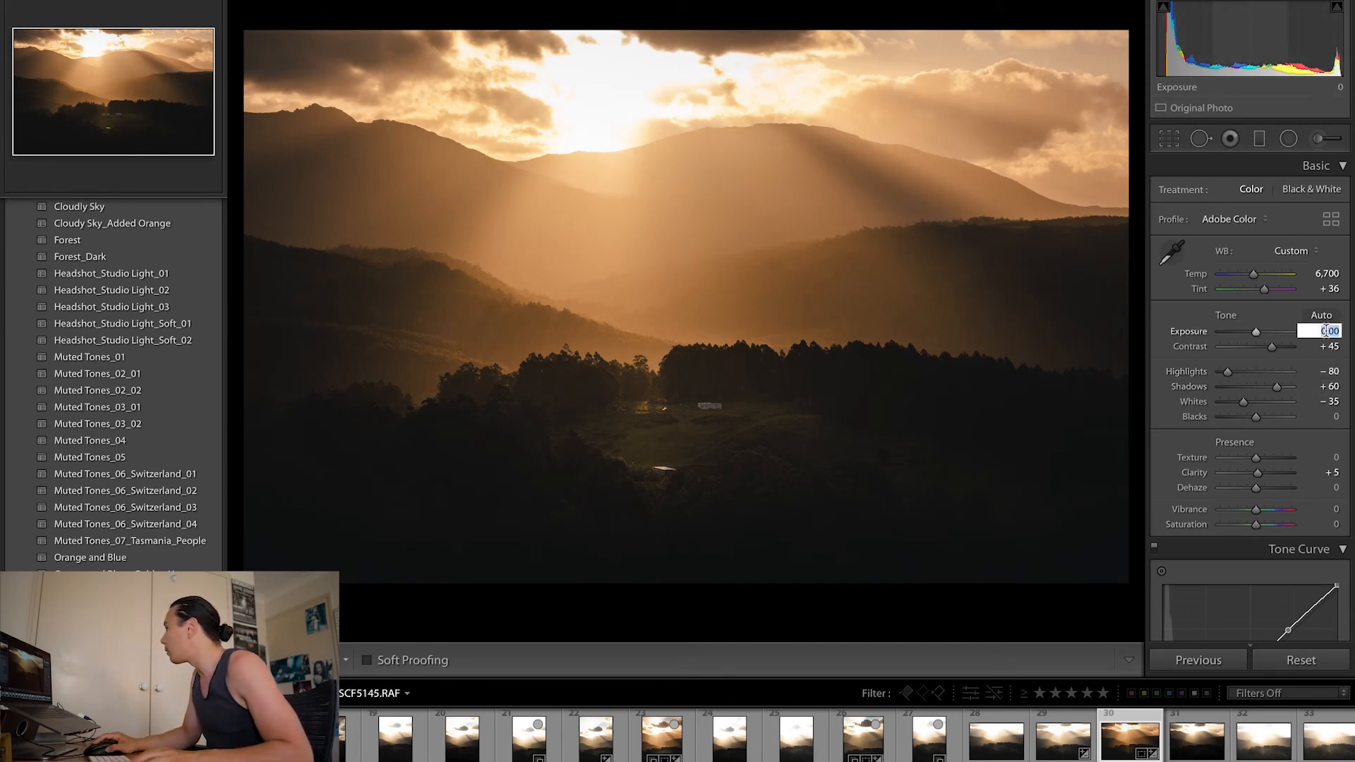
{"action": "left_click", "coordinate": [1327, 402]}
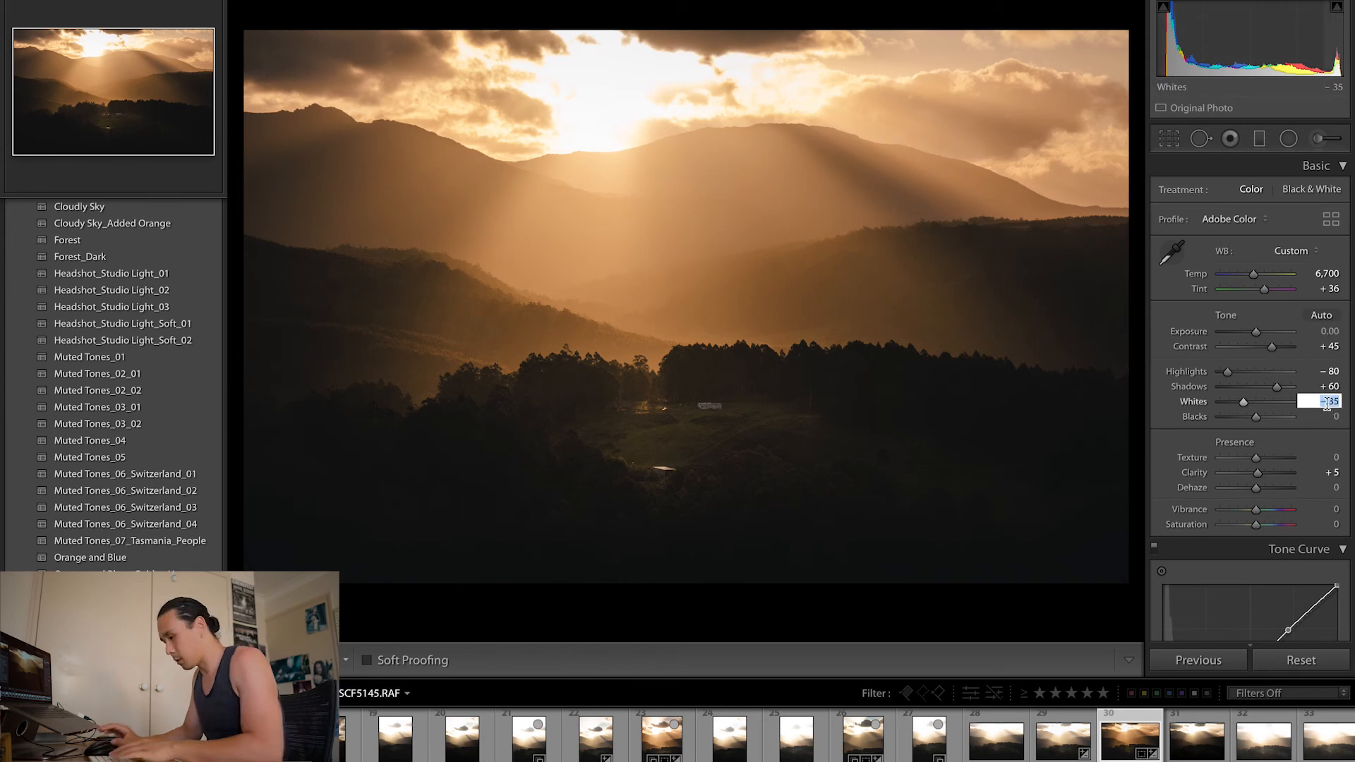
{"action": "type", "text": "0"}
{"action": "key", "text": "Return"}
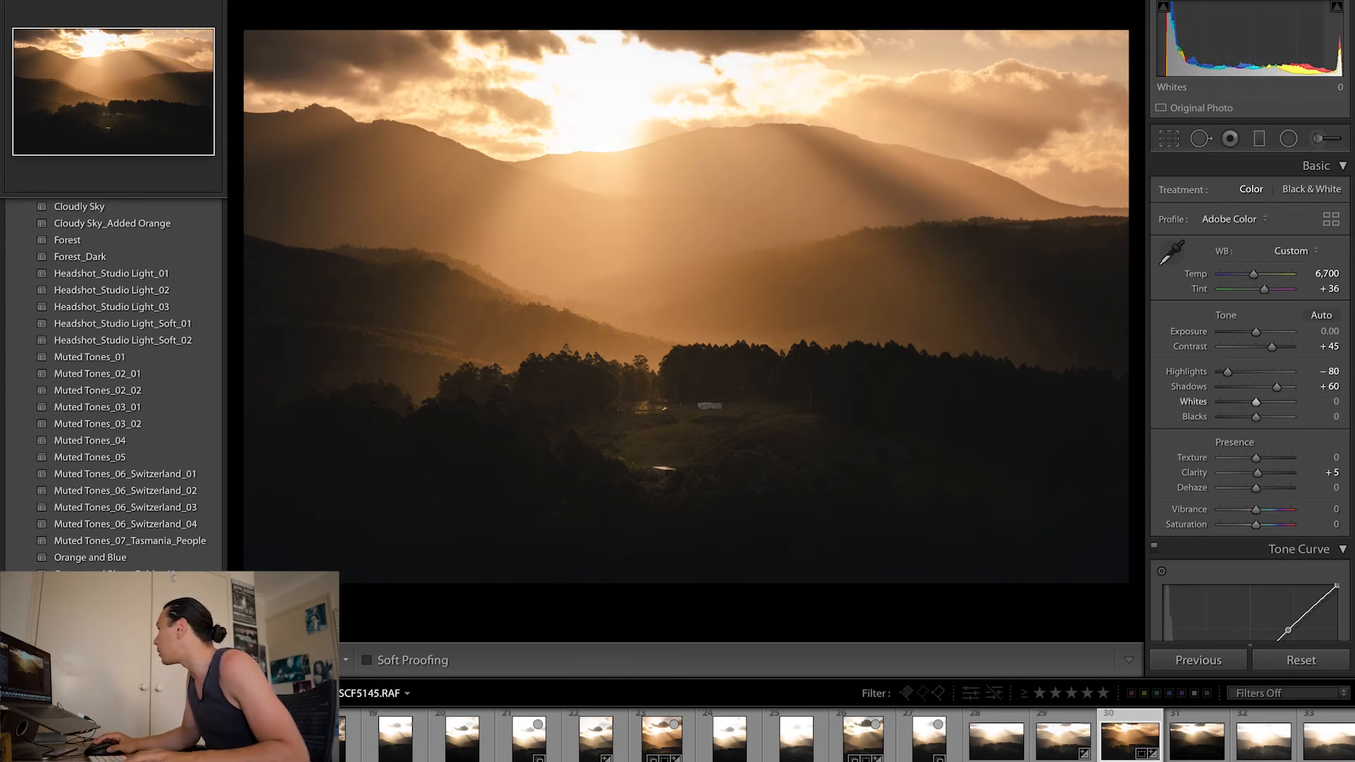
{"action": "left_click", "coordinate": [1328, 402]}
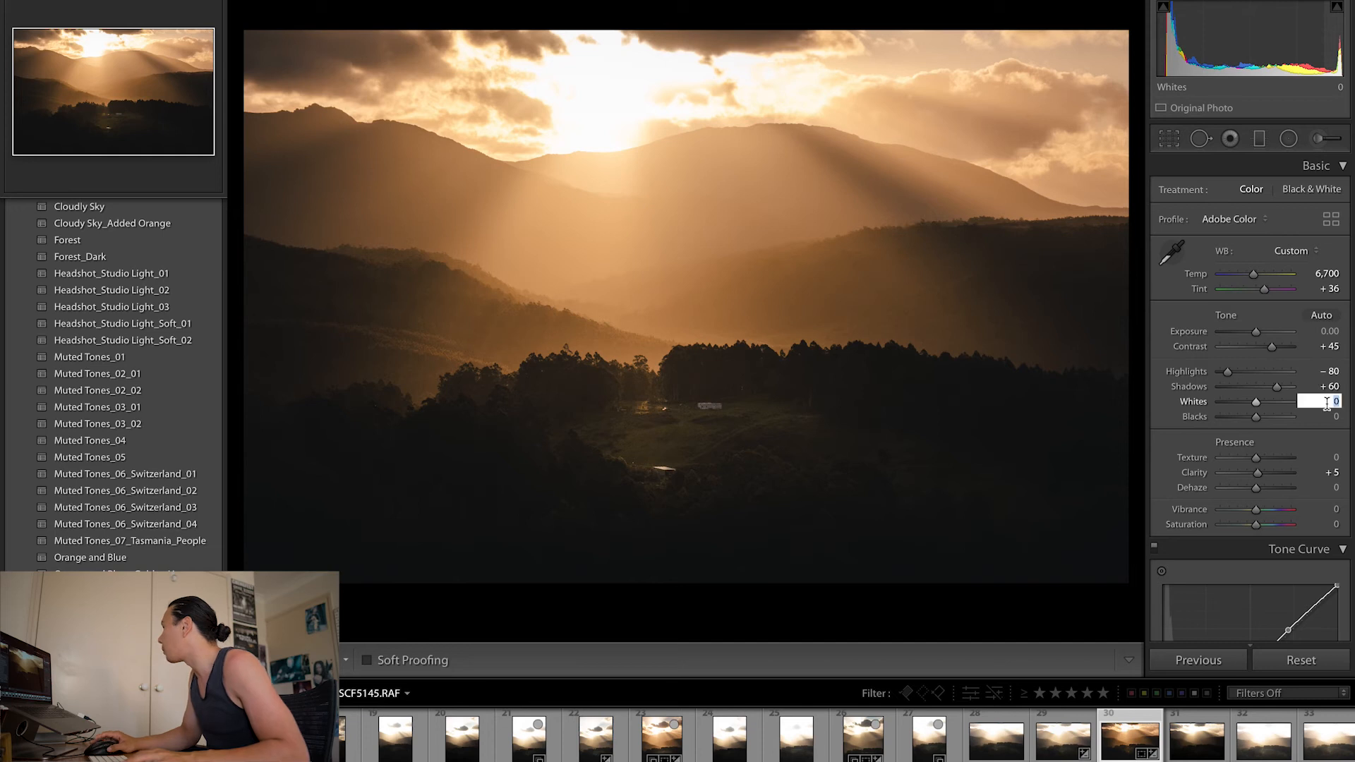
{"action": "type", "text": "-35"}
{"action": "key", "text": "Return"}
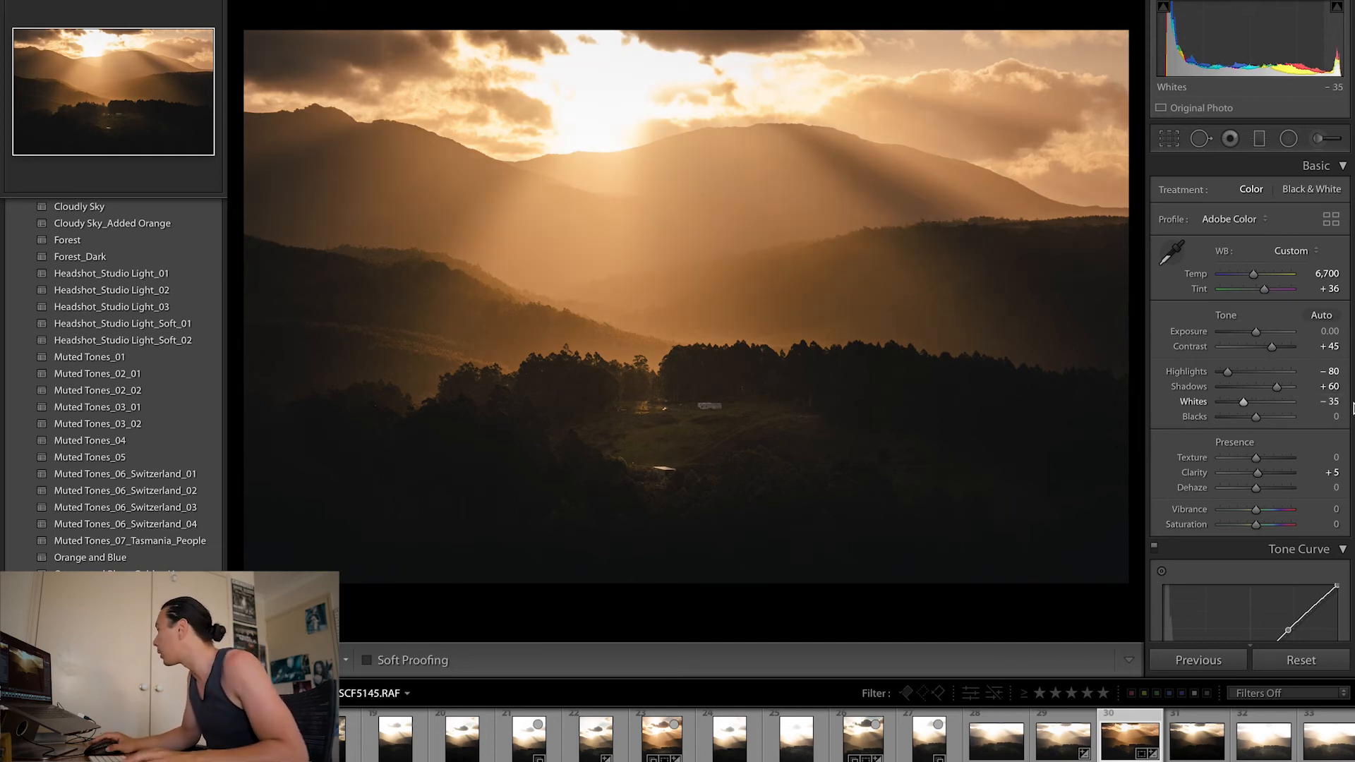
Set the horizontal photo's Exposure to +0.10 and its Shadows to +70.
{"action": "left_click", "coordinate": [1331, 331]}
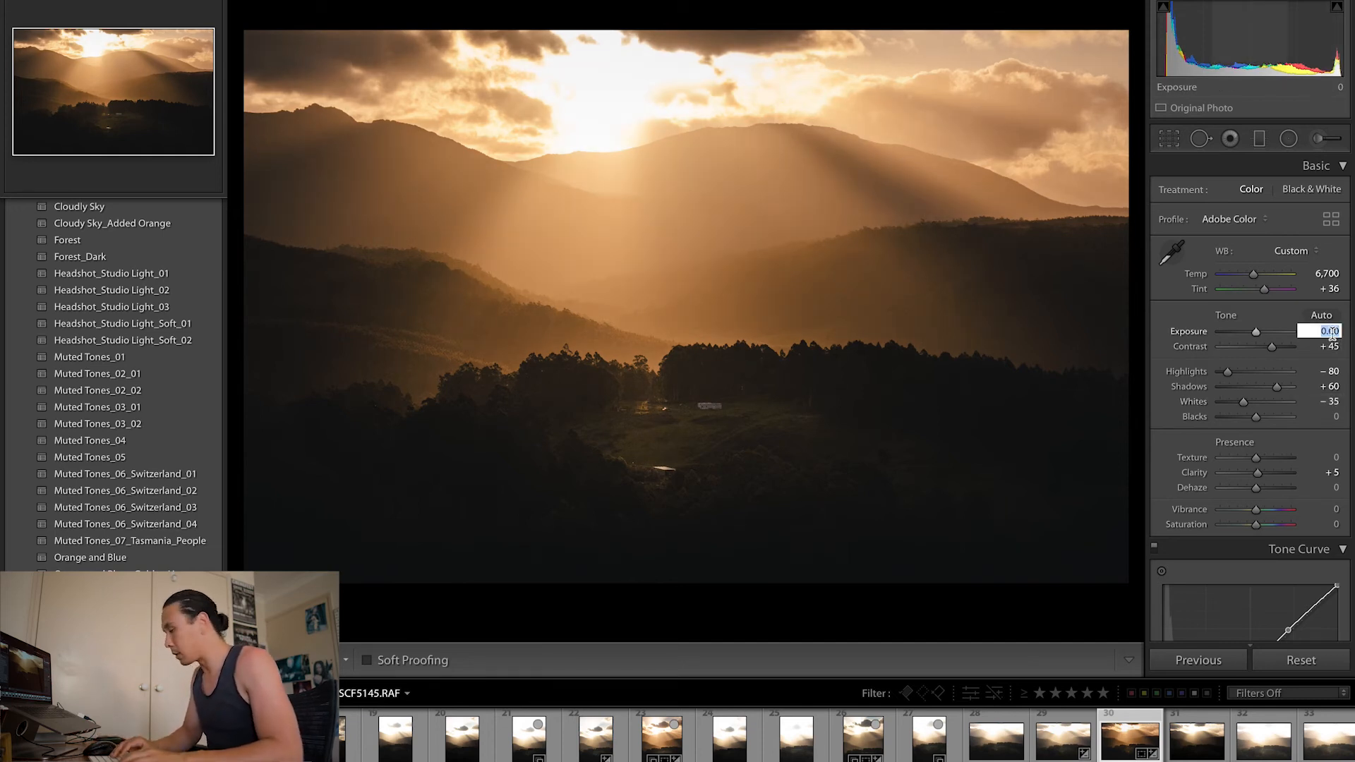
{"action": "type", "text": ".1"}
{"action": "key", "text": "Return"}
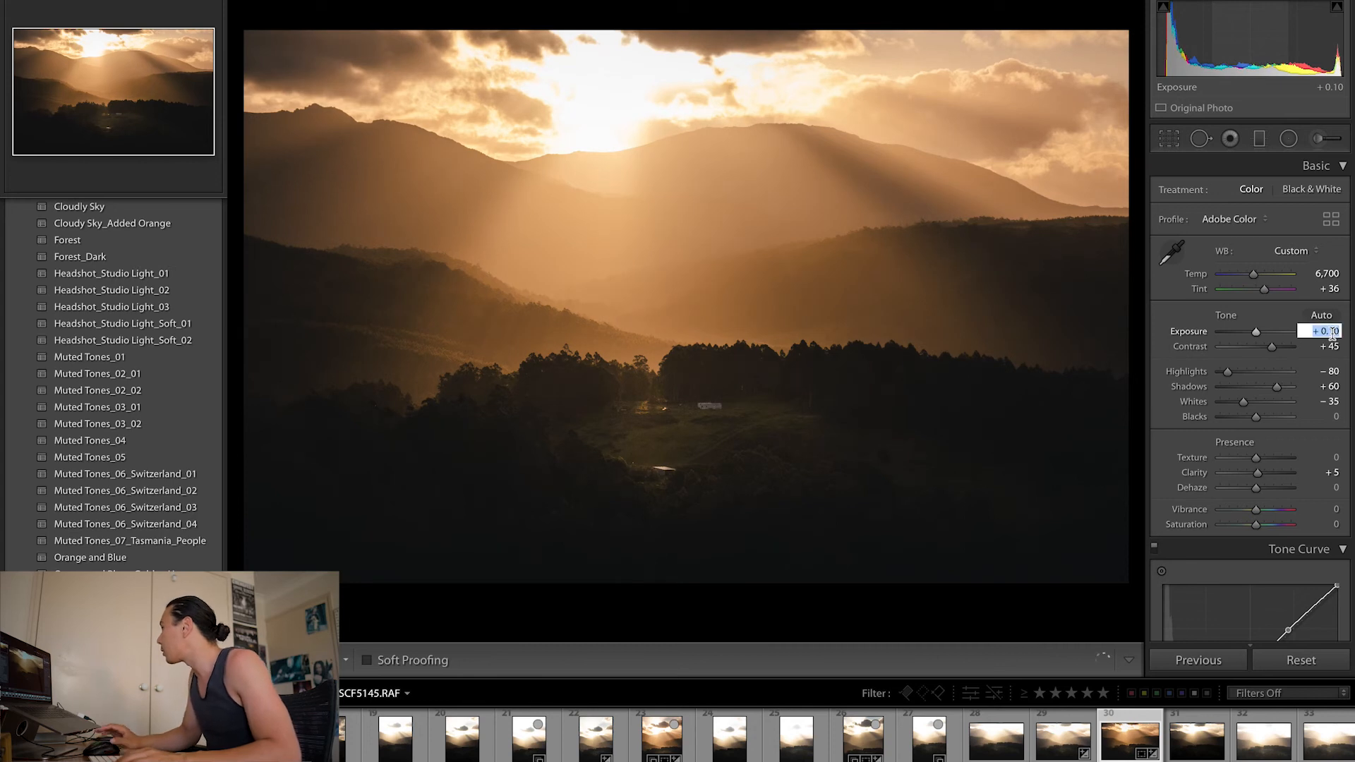
{"action": "left_click", "coordinate": [1331, 386]}
{"action": "type", "text": "70"}
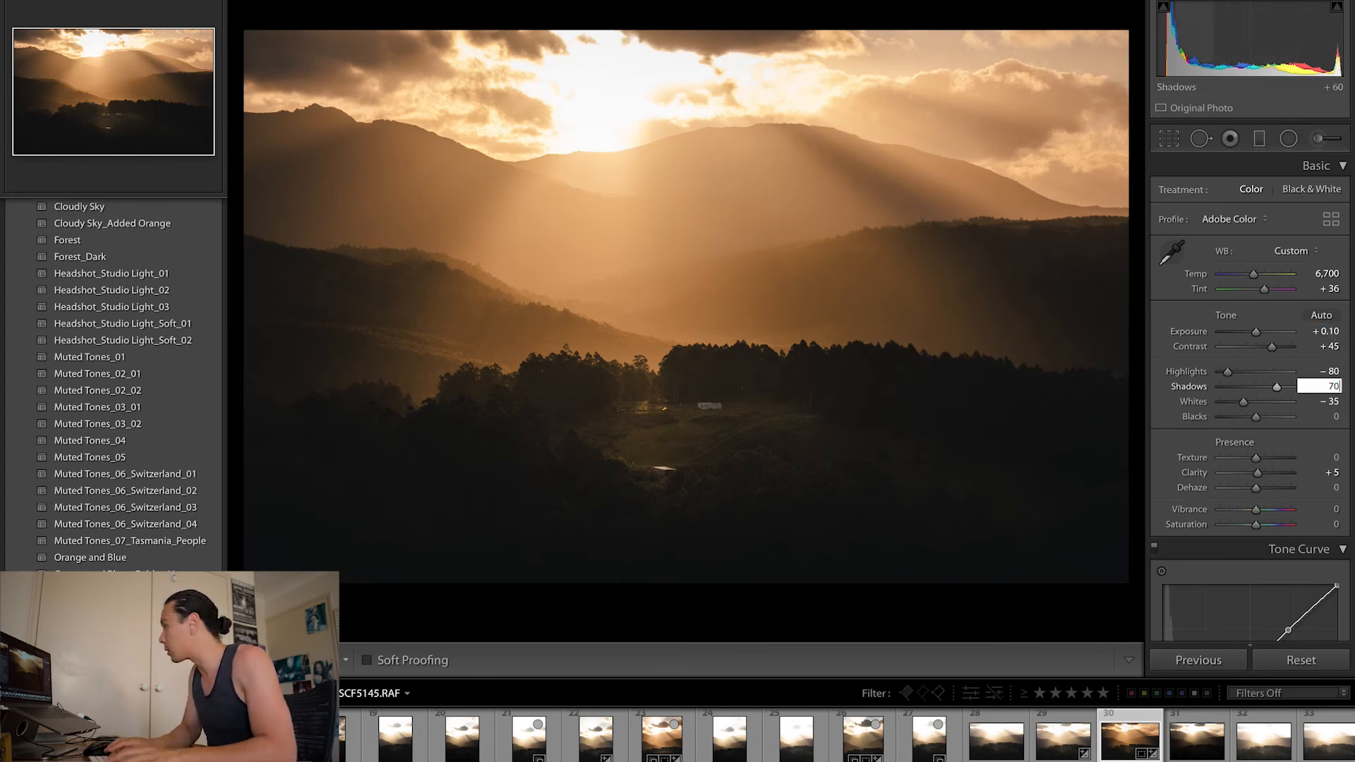
{"action": "key", "text": "Return"}
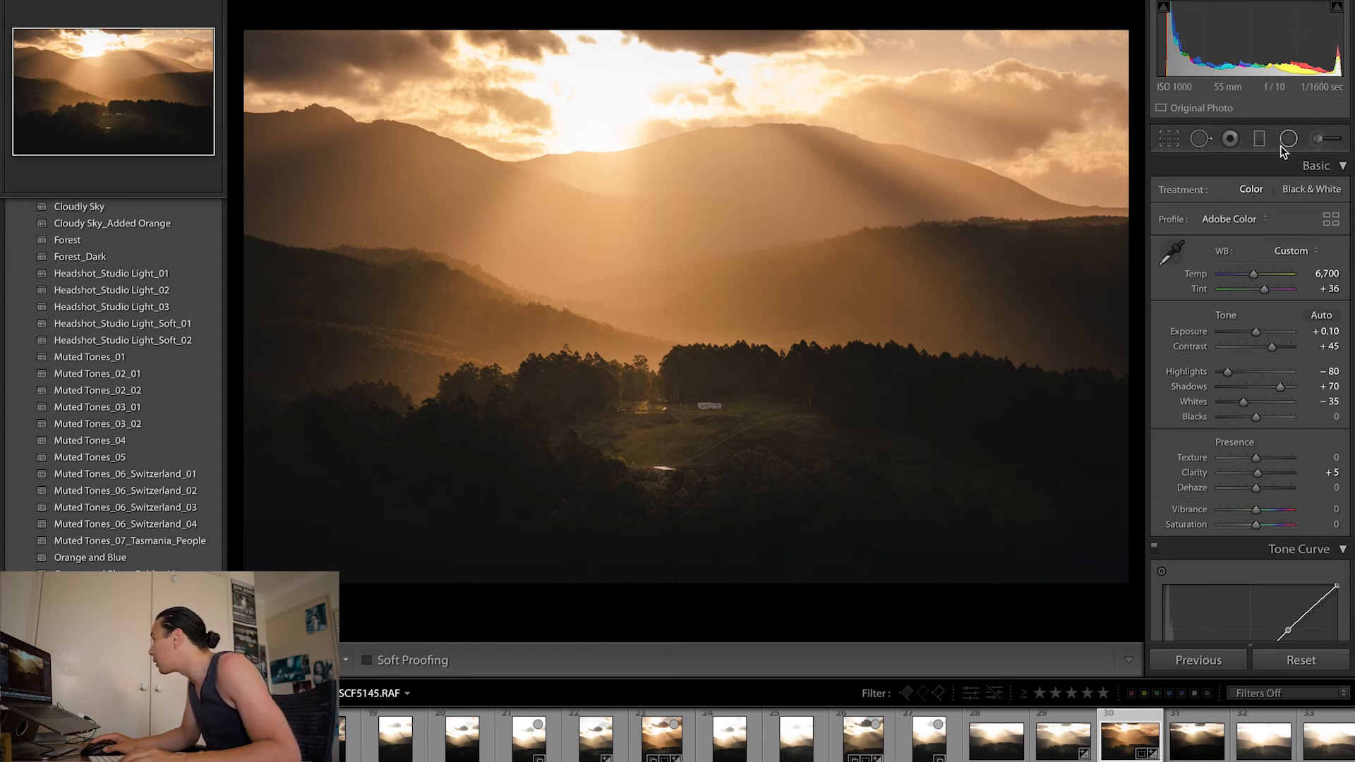
Flatten the radial filter over the valley clearing slightly, set its Exposure to 0.50, and shift it up toward the tree line.
{"action": "left_click", "coordinate": [674, 437]}
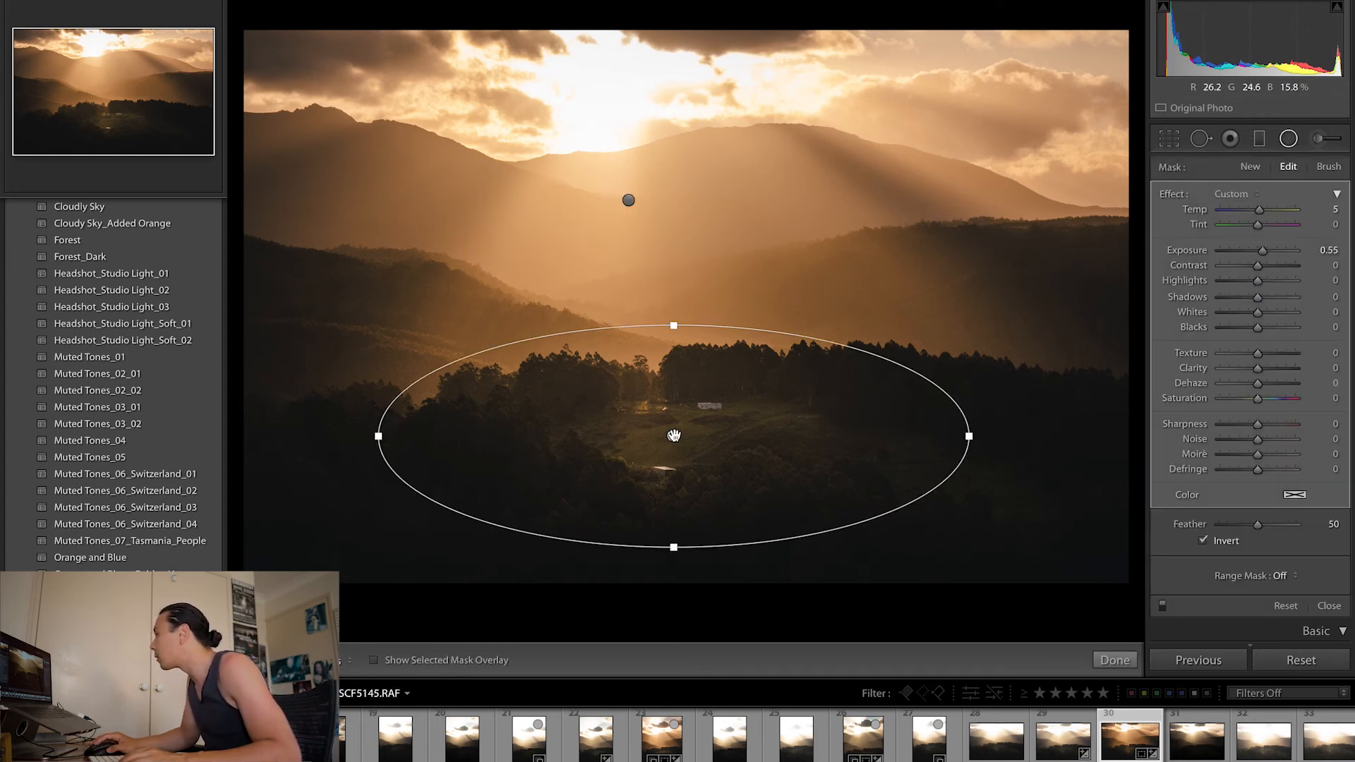
{"action": "mouse_move", "coordinate": [671, 545]}
{"action": "left_mouse_down"}
{"action": "mouse_move", "coordinate": [679, 521]}
{"action": "mouse_move", "coordinate": [680, 539]}
{"action": "left_mouse_up"}
{"action": "left_click", "coordinate": [1311, 251]}
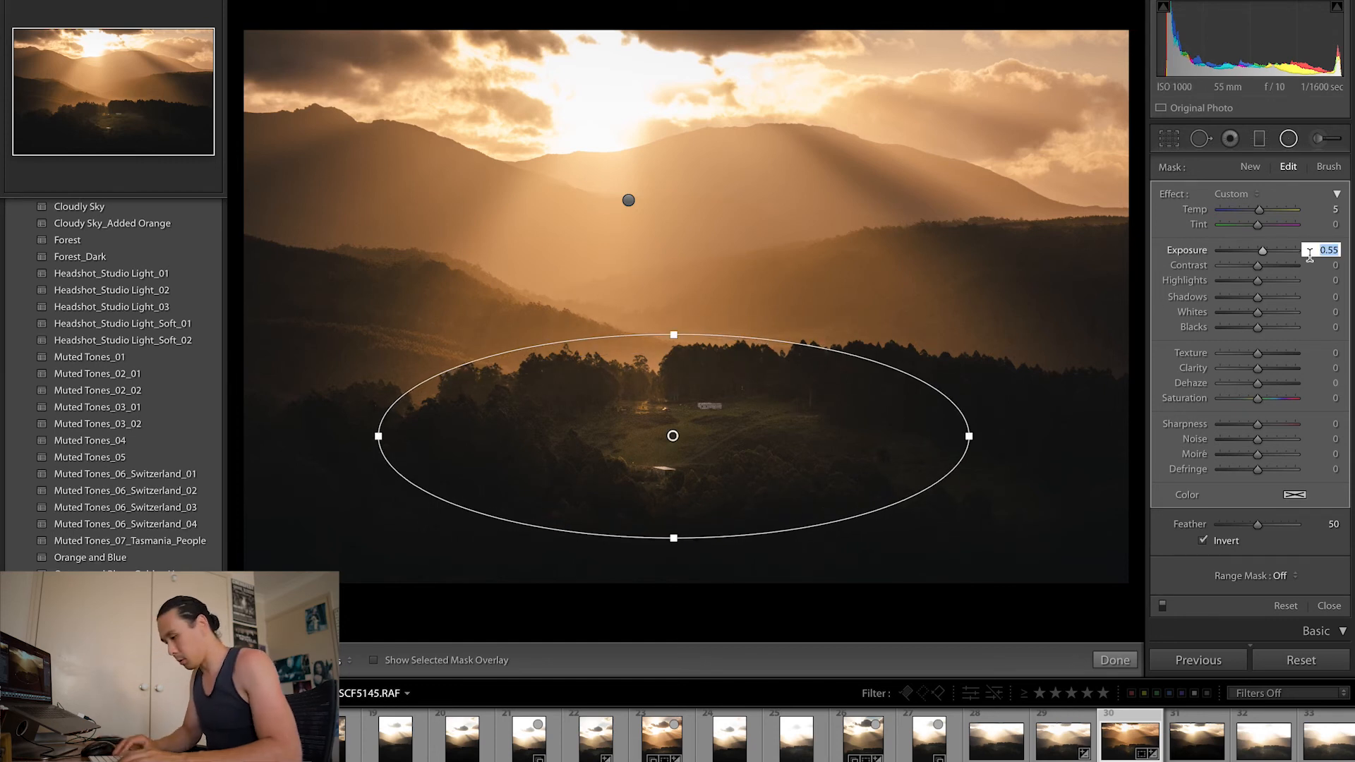
{"action": "key", "text": "Return"}
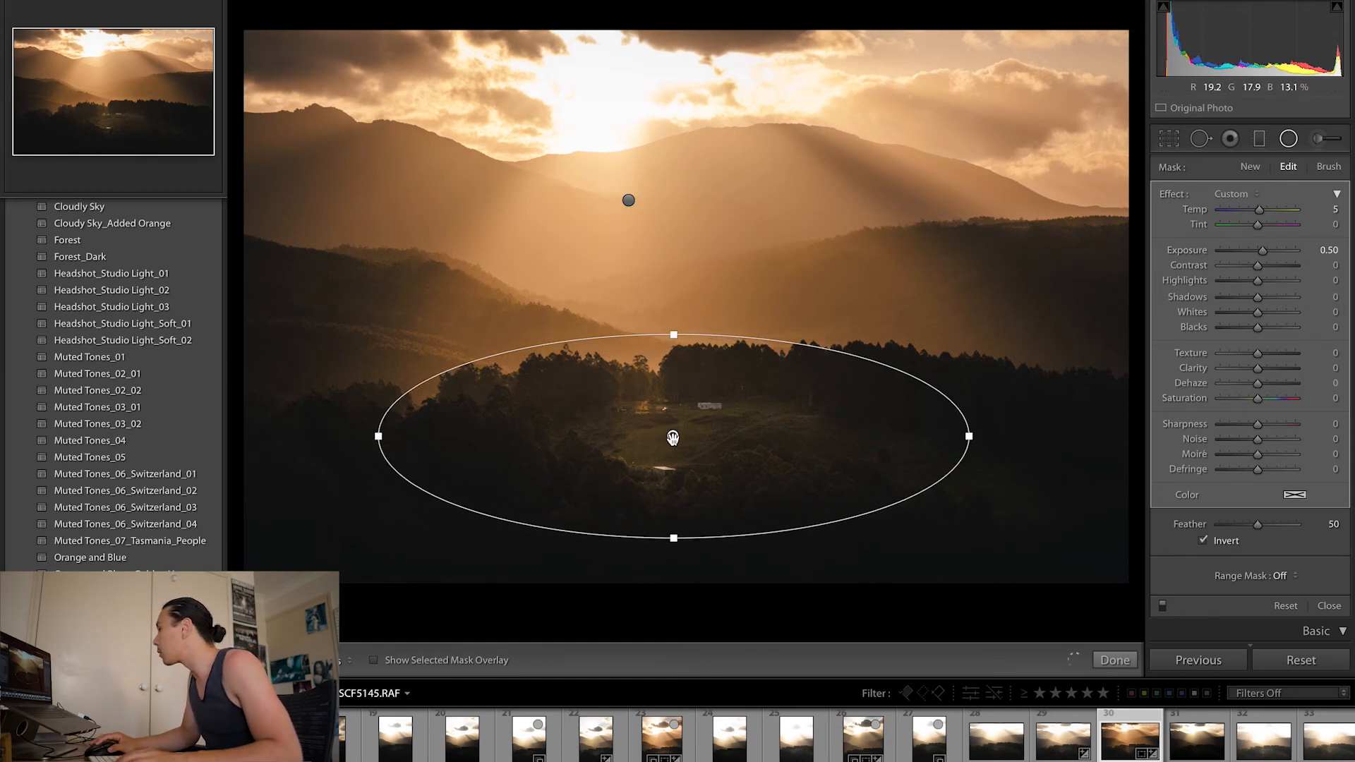
{"action": "left_click_drag", "start_coordinate": [672, 436], "coordinate": [671, 424]}
{"action": "mouse_move", "coordinate": [672, 423]}
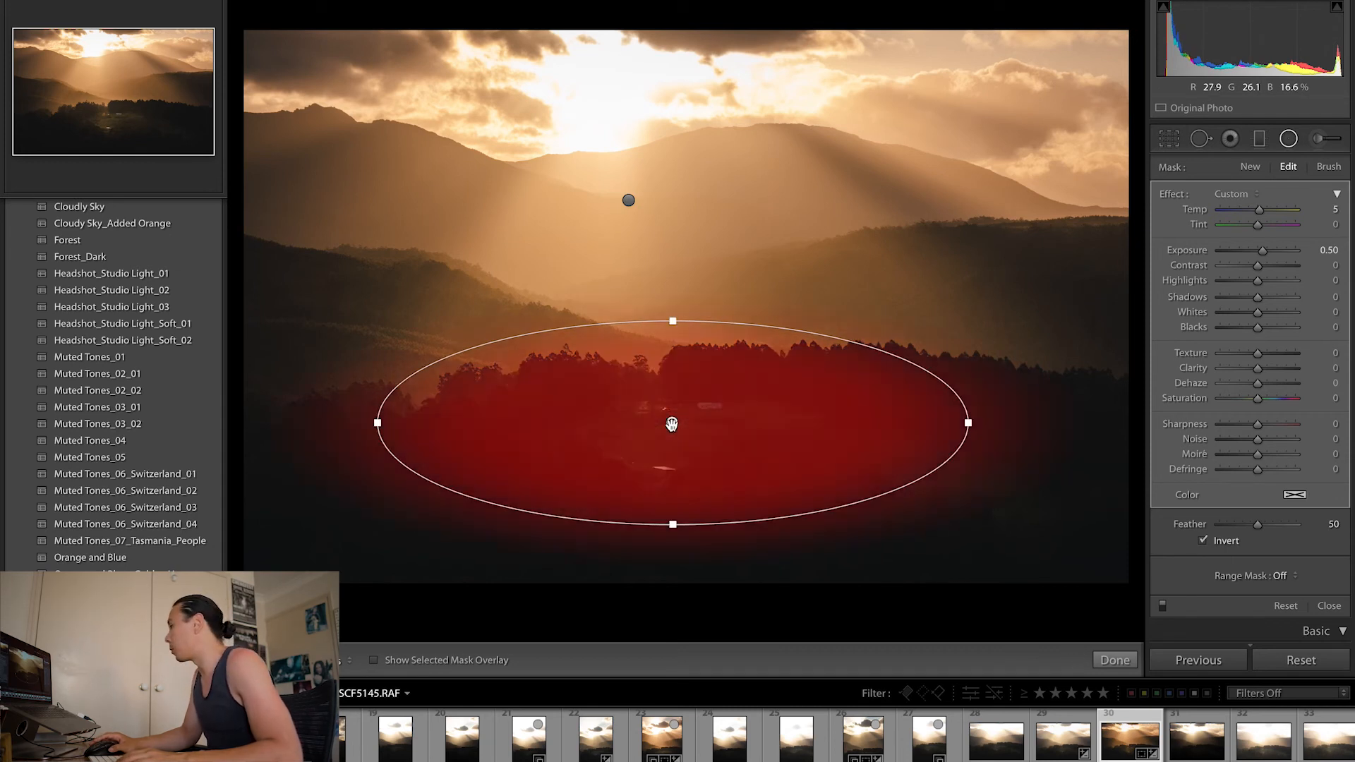
{"action": "left_click", "coordinate": [1114, 660]}
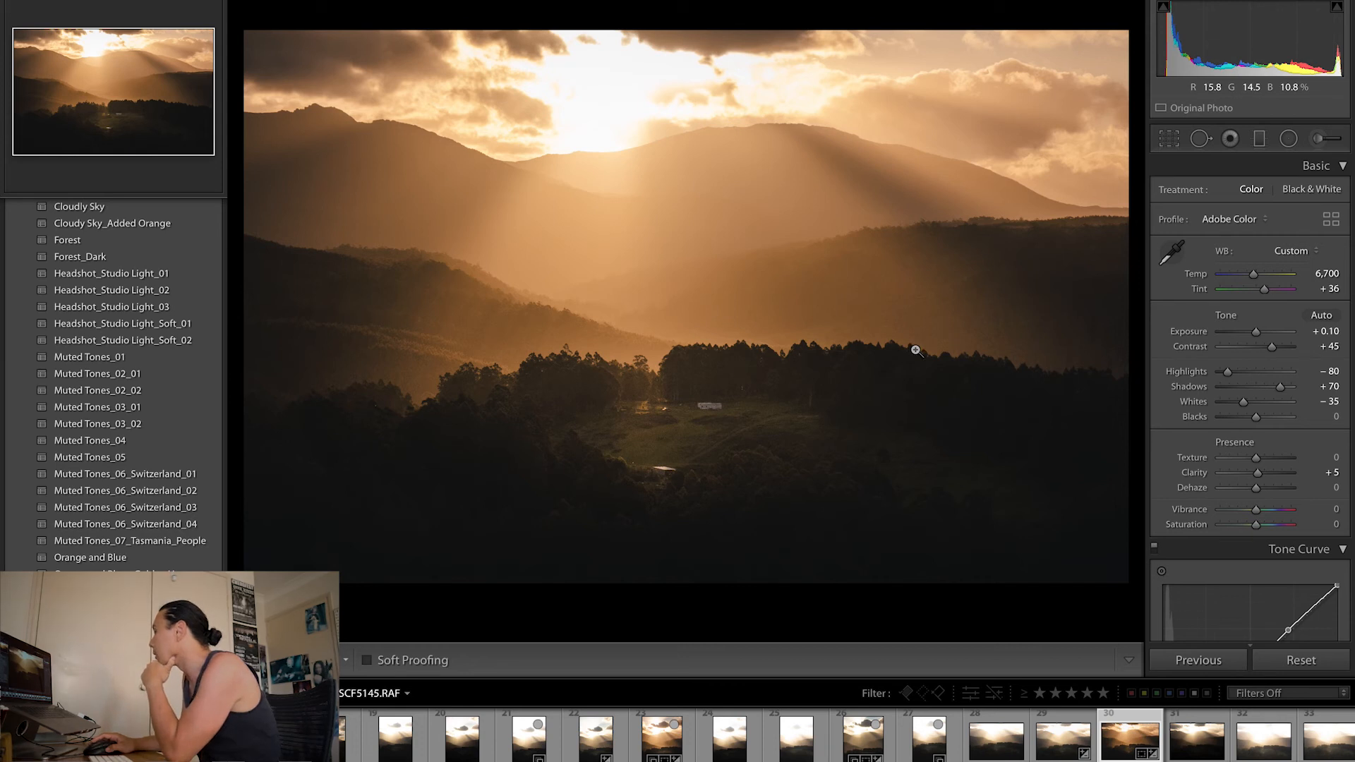
Set the Split Toning shadow Saturation of the horizontal photo to 5.
{"action": "scroll", "coordinate": [1161, 445], "scroll_direction": "down", "scroll_amount": 10}
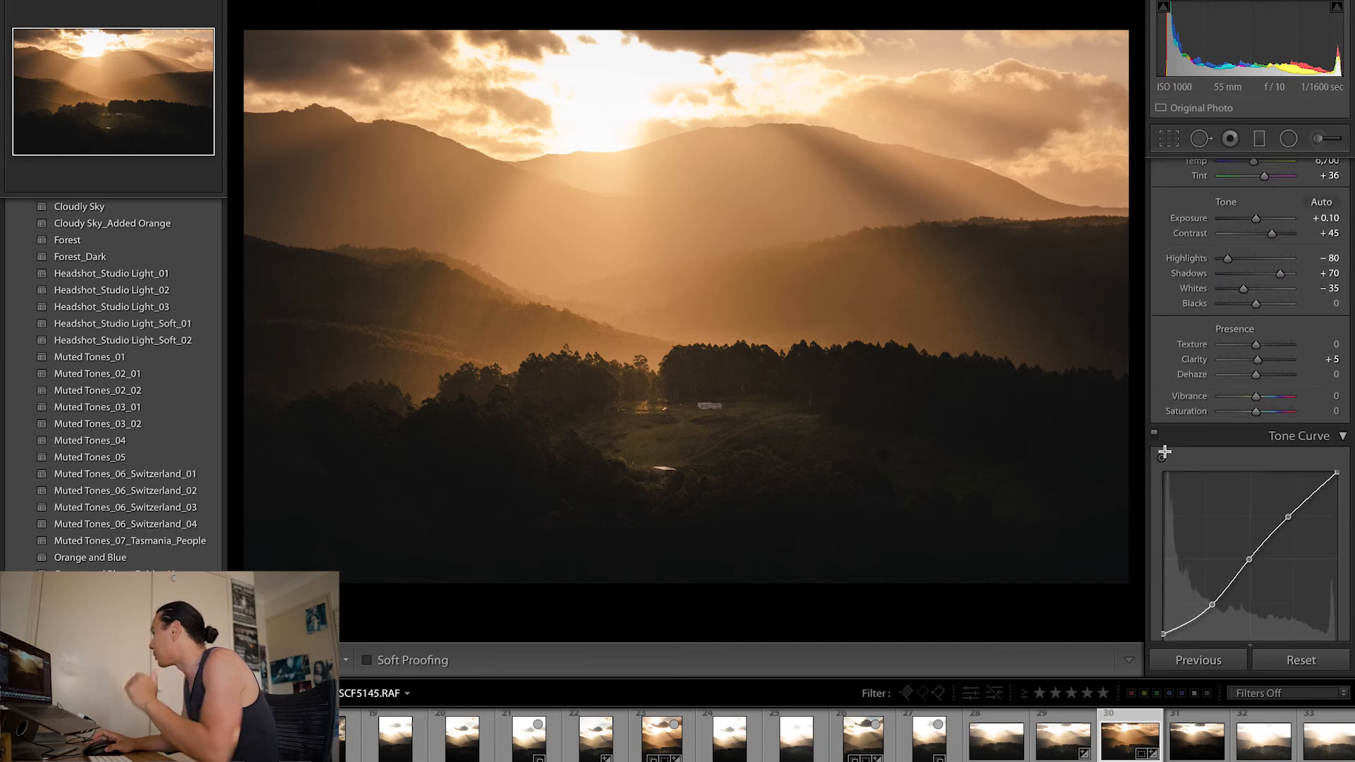
{"action": "left_click", "coordinate": [1330, 599]}
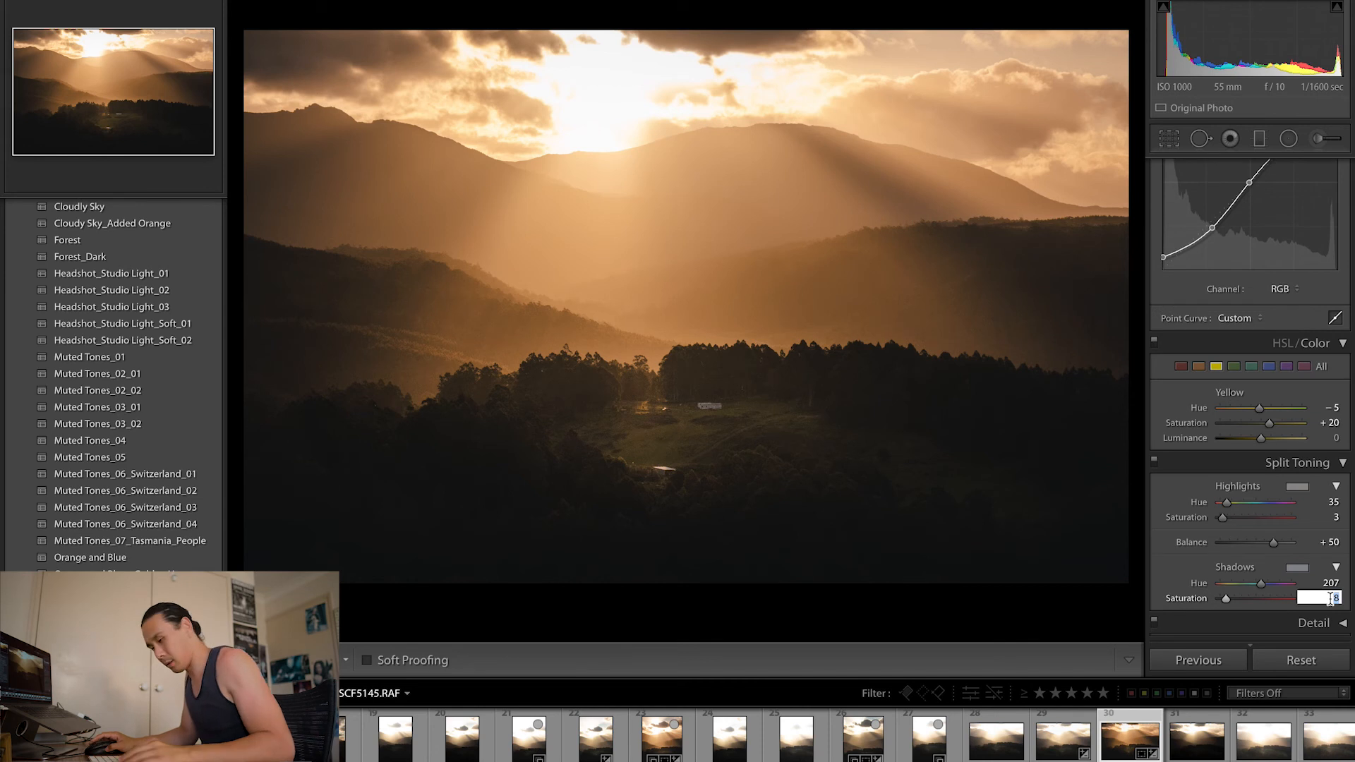
{"action": "type", "text": "5"}
{"action": "key", "text": "Return"}
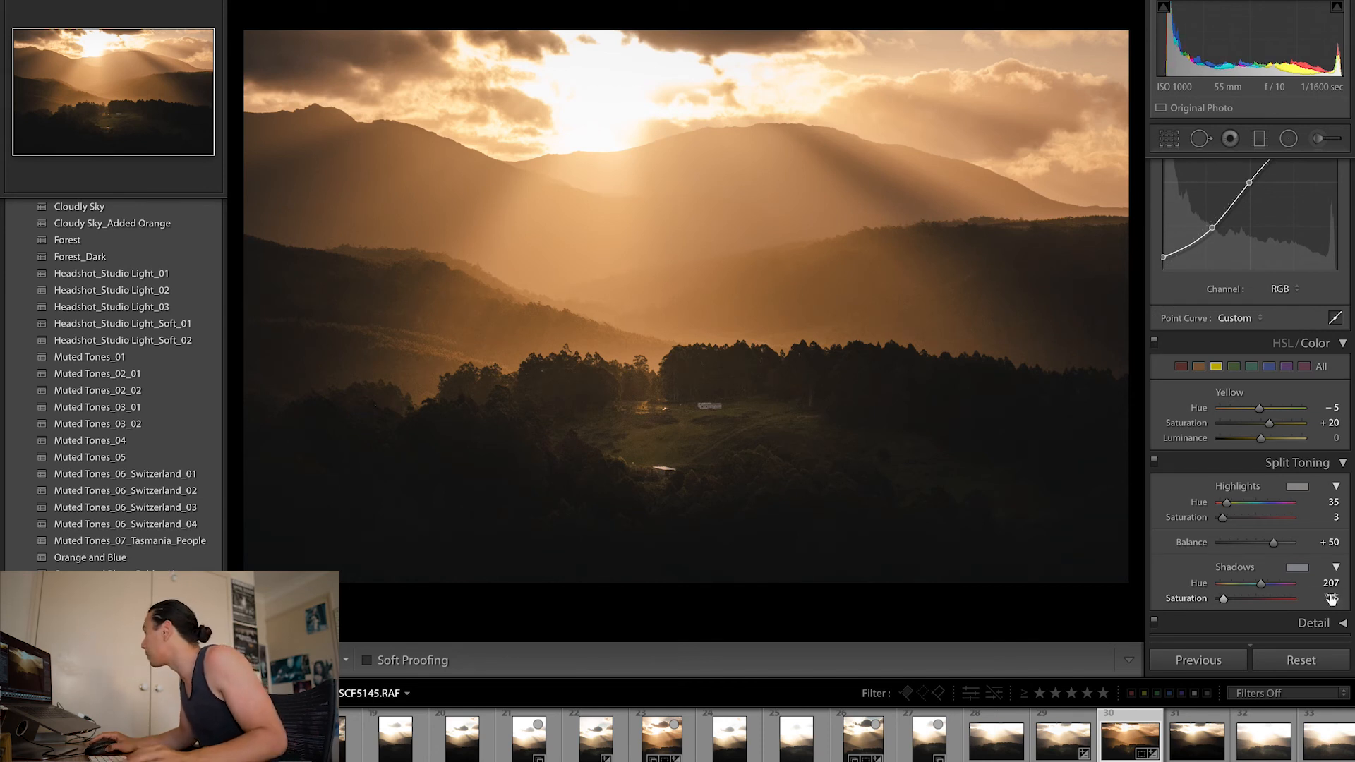
Open the graded vertical shot of the mountains and set its Split Toning shadow Saturation to 7.
{"action": "left_click", "coordinate": [646, 746]}
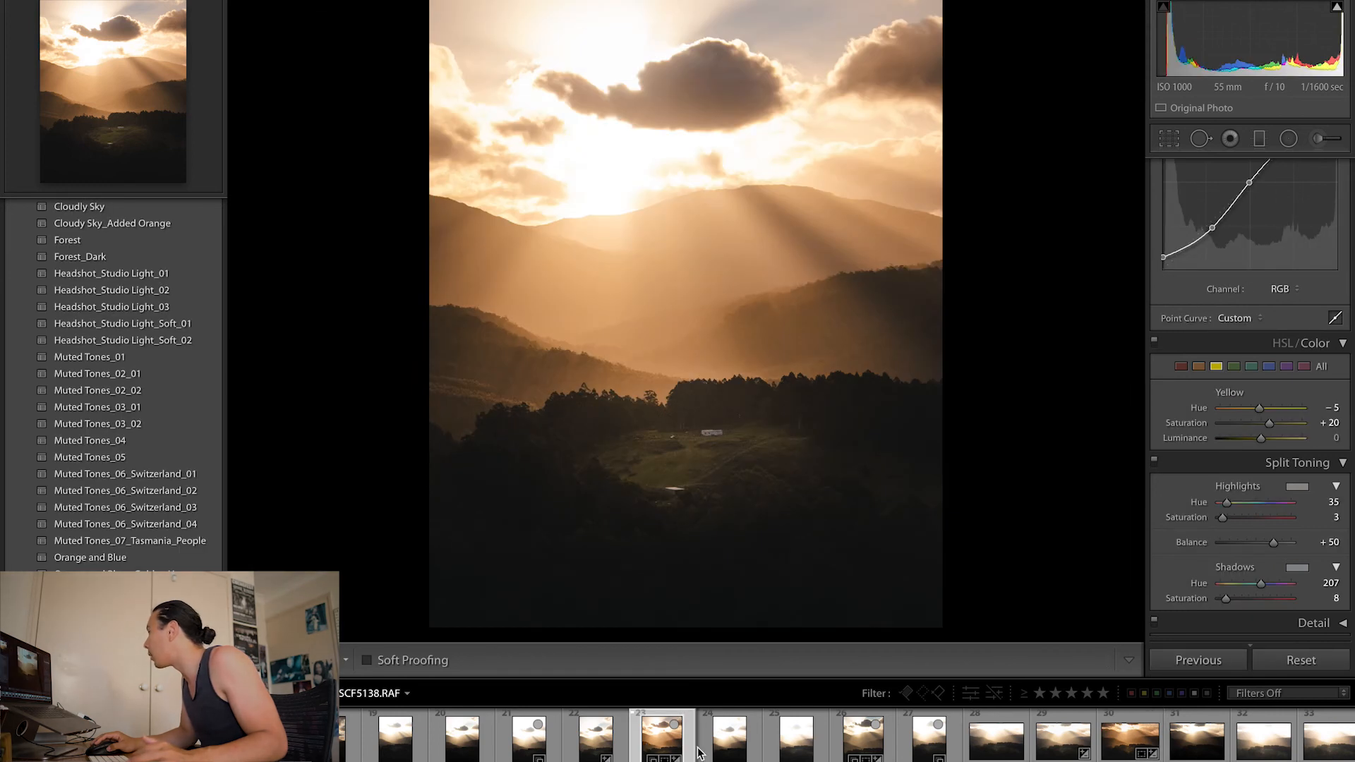
{"action": "left_click", "coordinate": [1335, 597]}
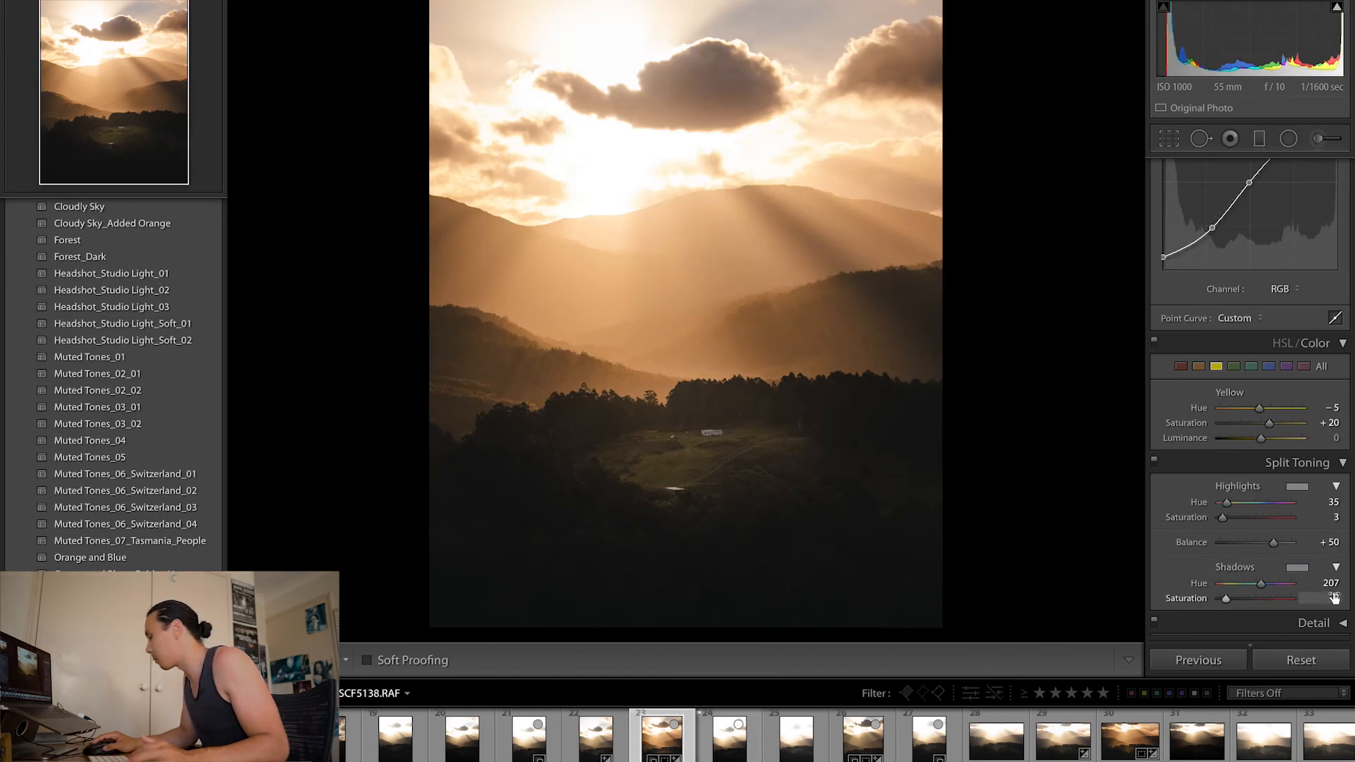
{"action": "type", "text": "7"}
{"action": "key", "text": "Return"}
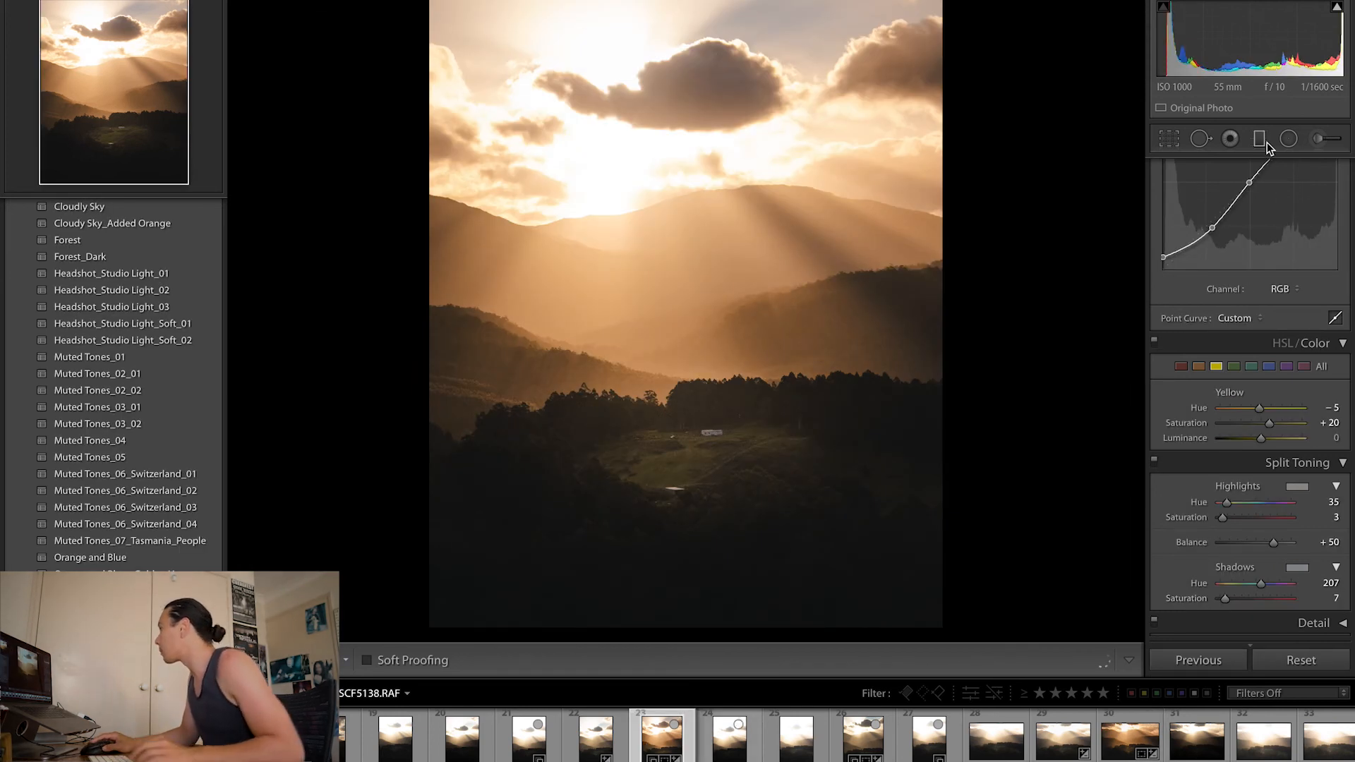
Try Highlights at -100 on the vertical photo, then set them to -80.
{"action": "scroll", "coordinate": [1227, 389], "scroll_direction": "up", "scroll_amount": 10}
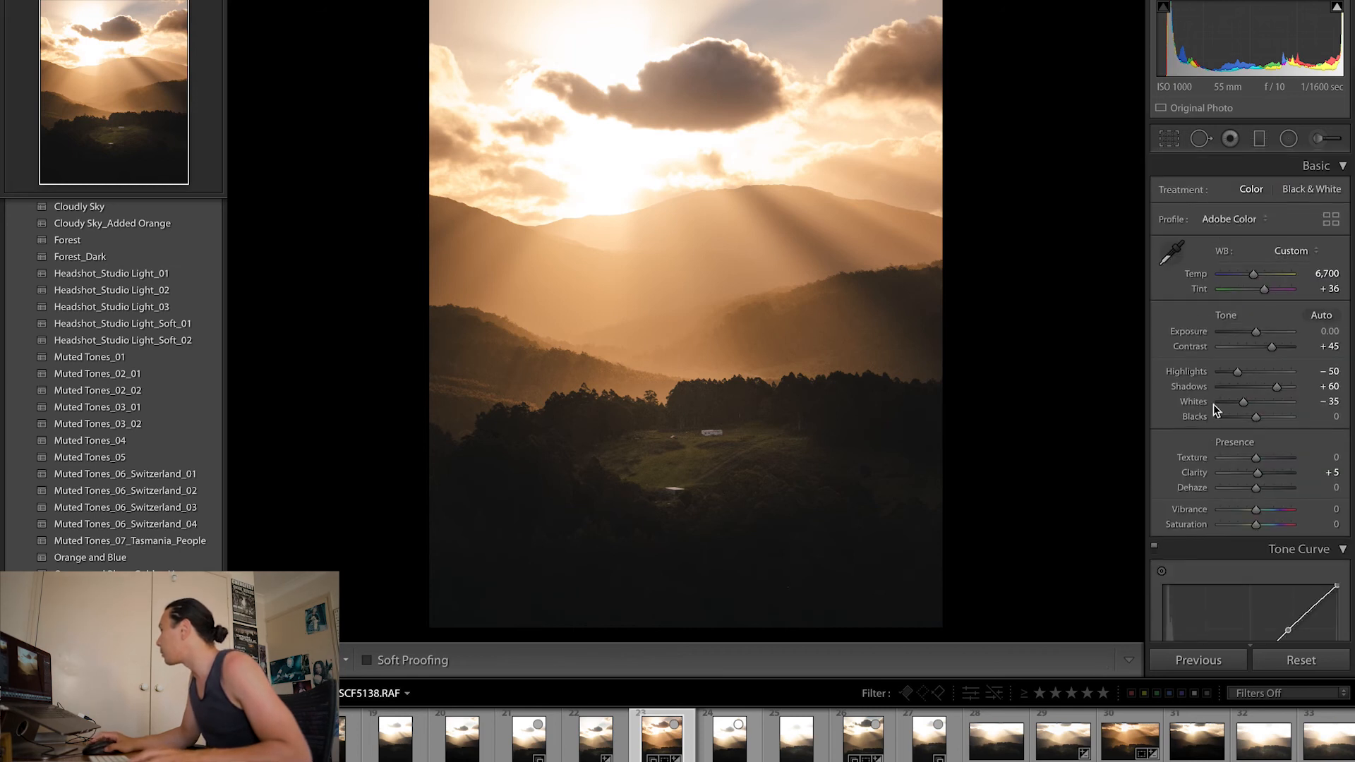
{"action": "left_click_drag", "start_coordinate": [1234, 372], "coordinate": [1205, 375]}
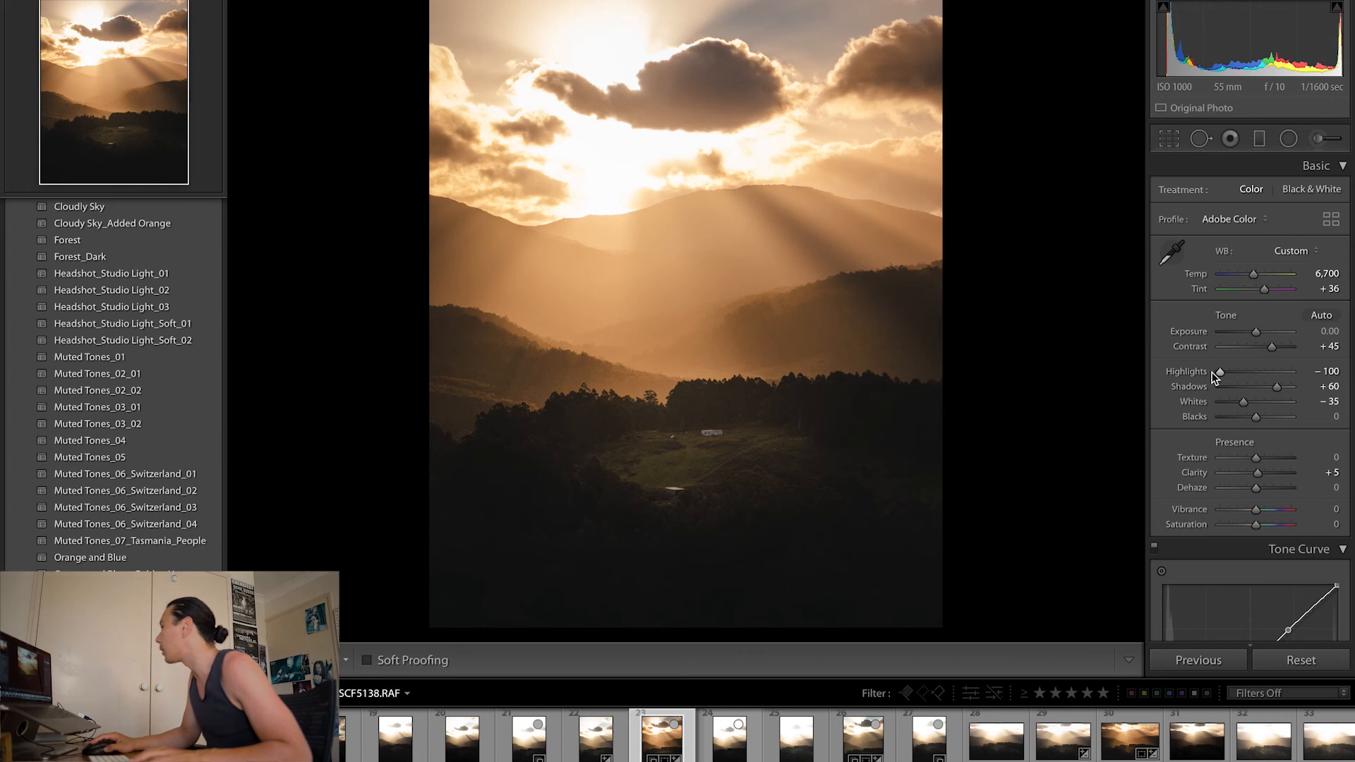
{"action": "left_click", "coordinate": [1320, 372]}
{"action": "type", "text": "-80"}
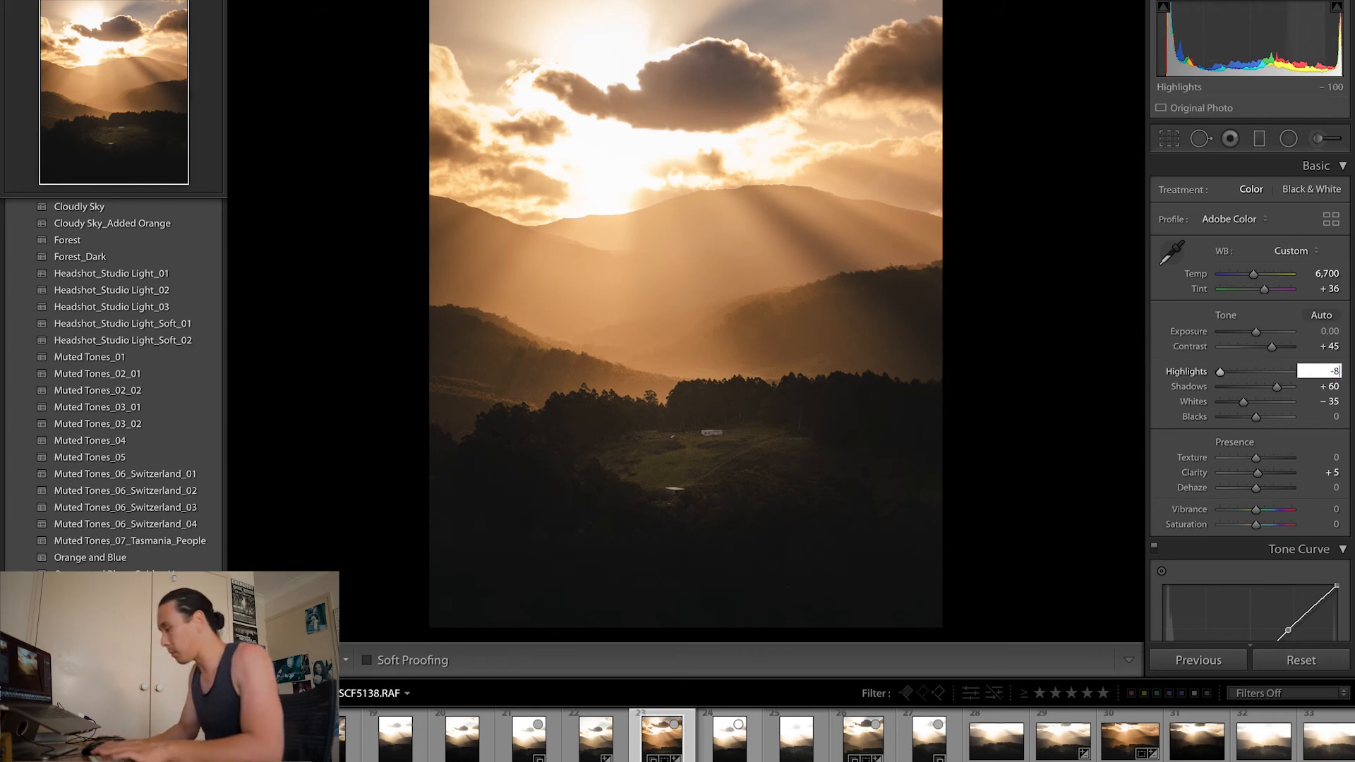
{"action": "key", "text": "Return"}
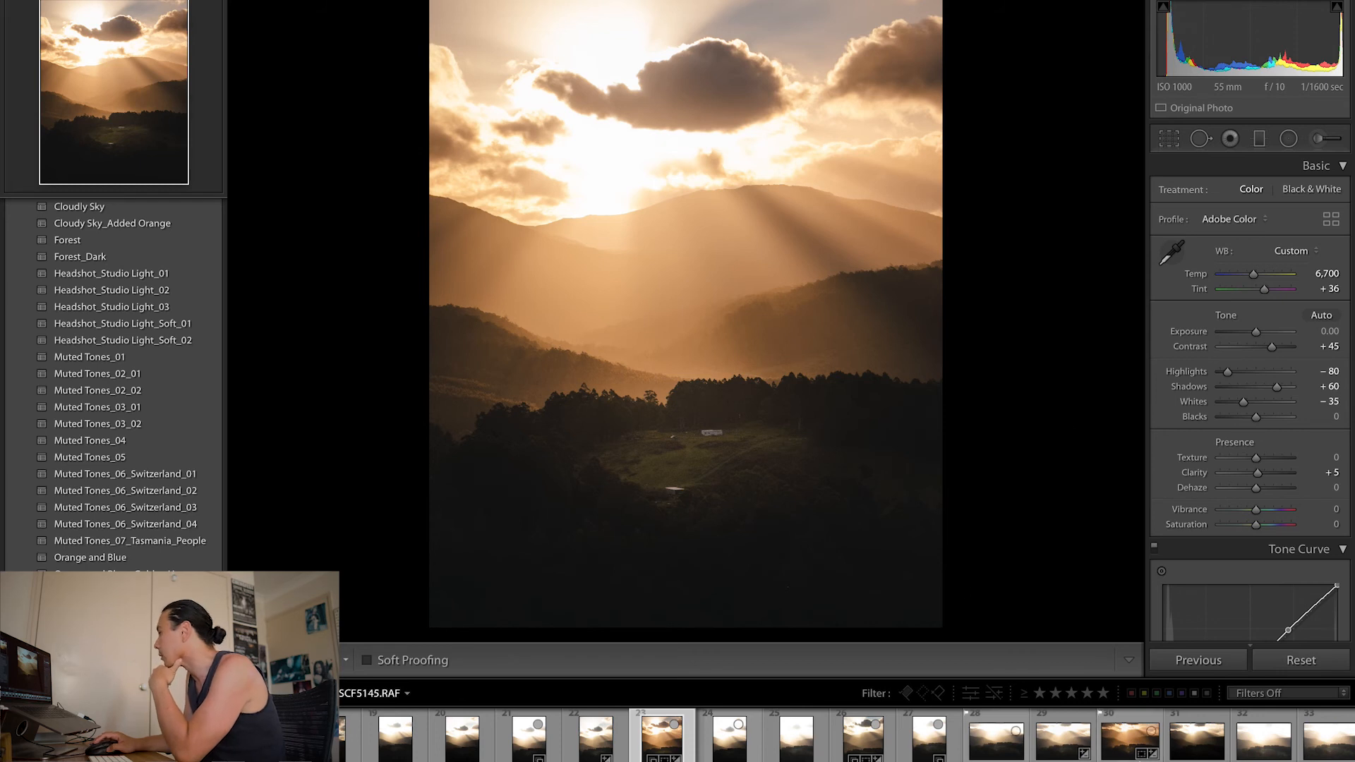
Try Exposure at -0.10 and Shadows at +70 on the vertical photo, then restore them to 0 and +60.
{"action": "left_click", "coordinate": [1330, 331]}
{"action": "type", "text": "-.1"}
{"action": "key", "text": "Return"}
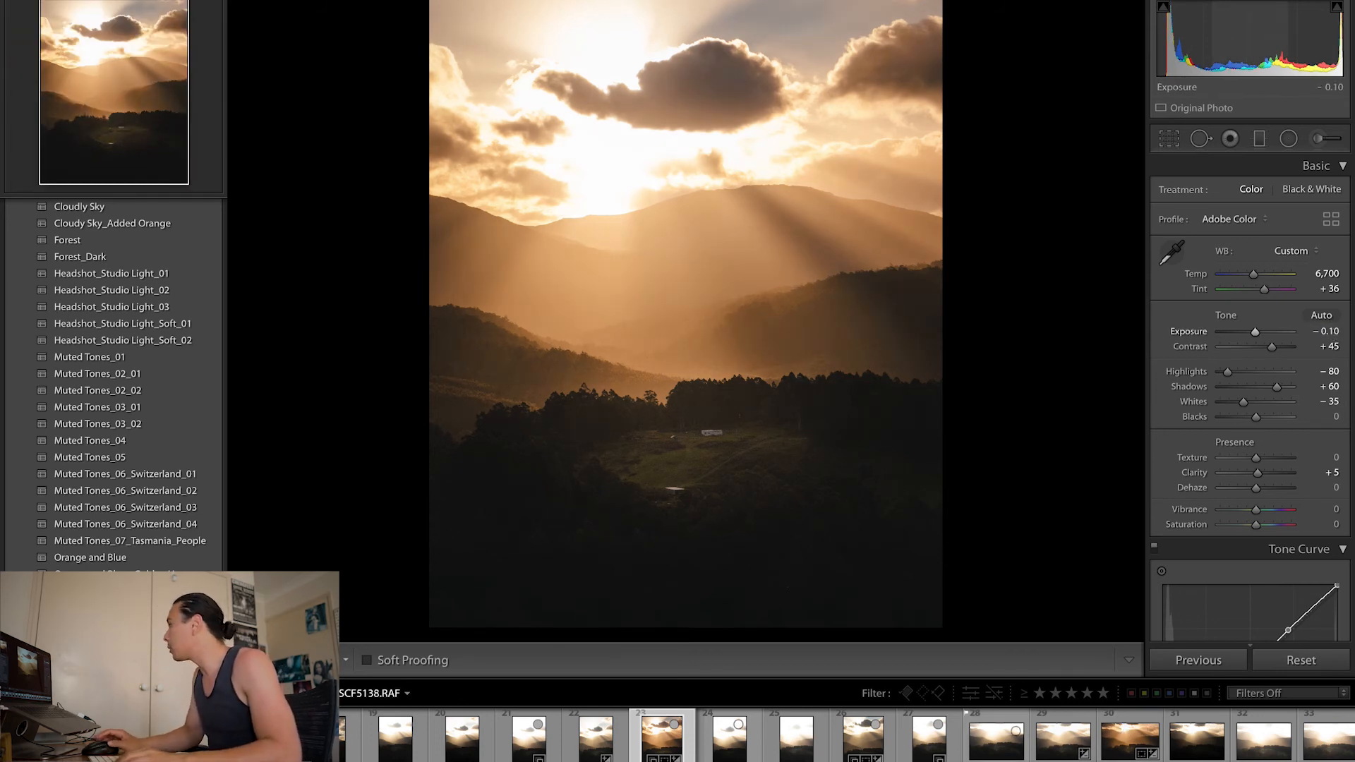
{"action": "left_click", "coordinate": [1327, 387]}
{"action": "type", "text": "70"}
{"action": "key", "text": "Return"}
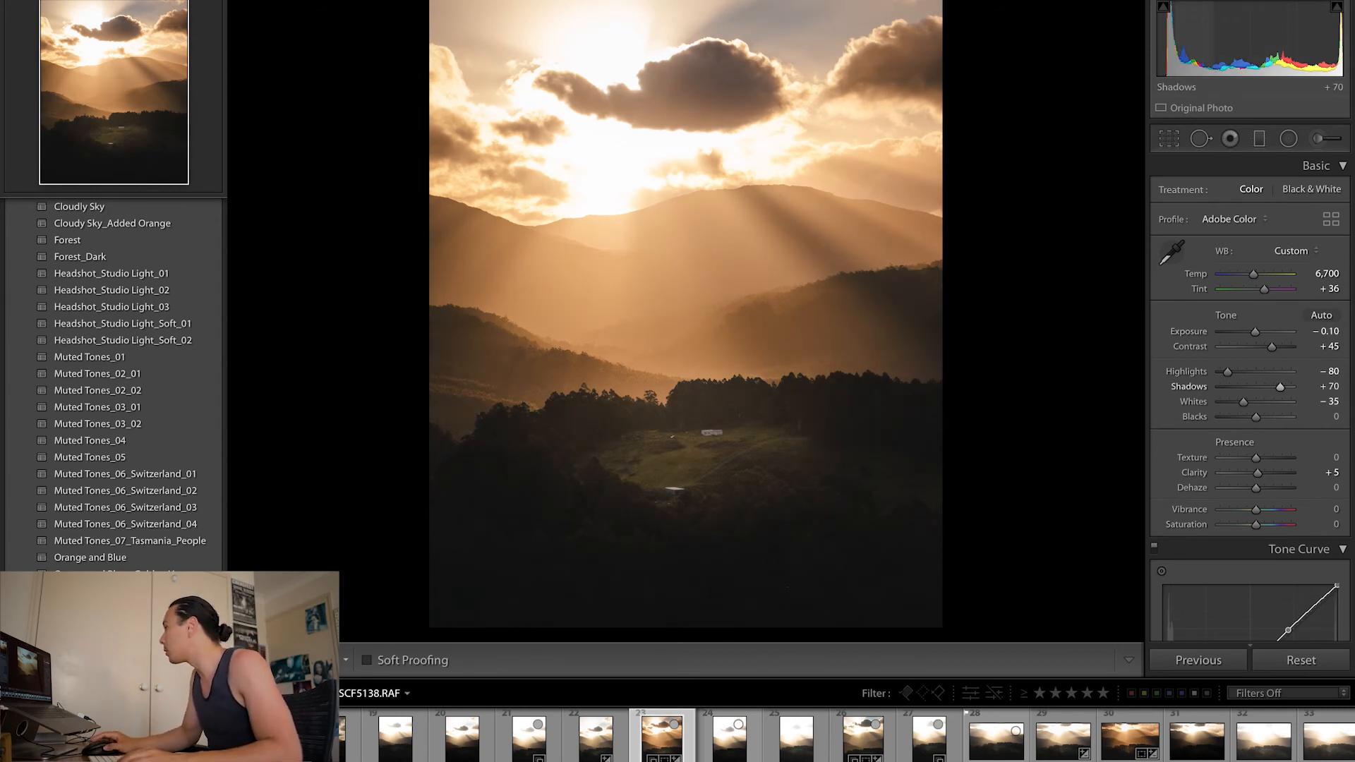
{"action": "left_click", "coordinate": [1327, 387]}
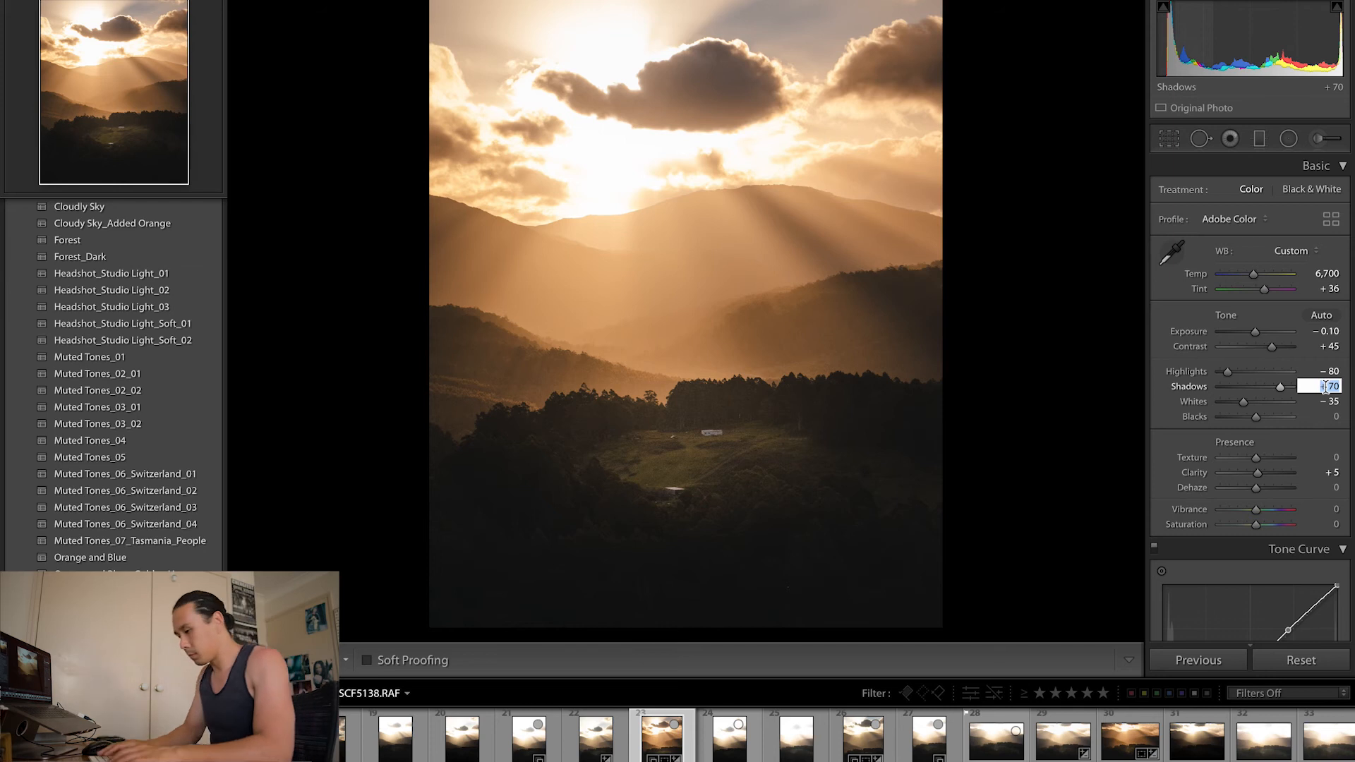
{"action": "type", "text": "60"}
{"action": "key", "text": "Return"}
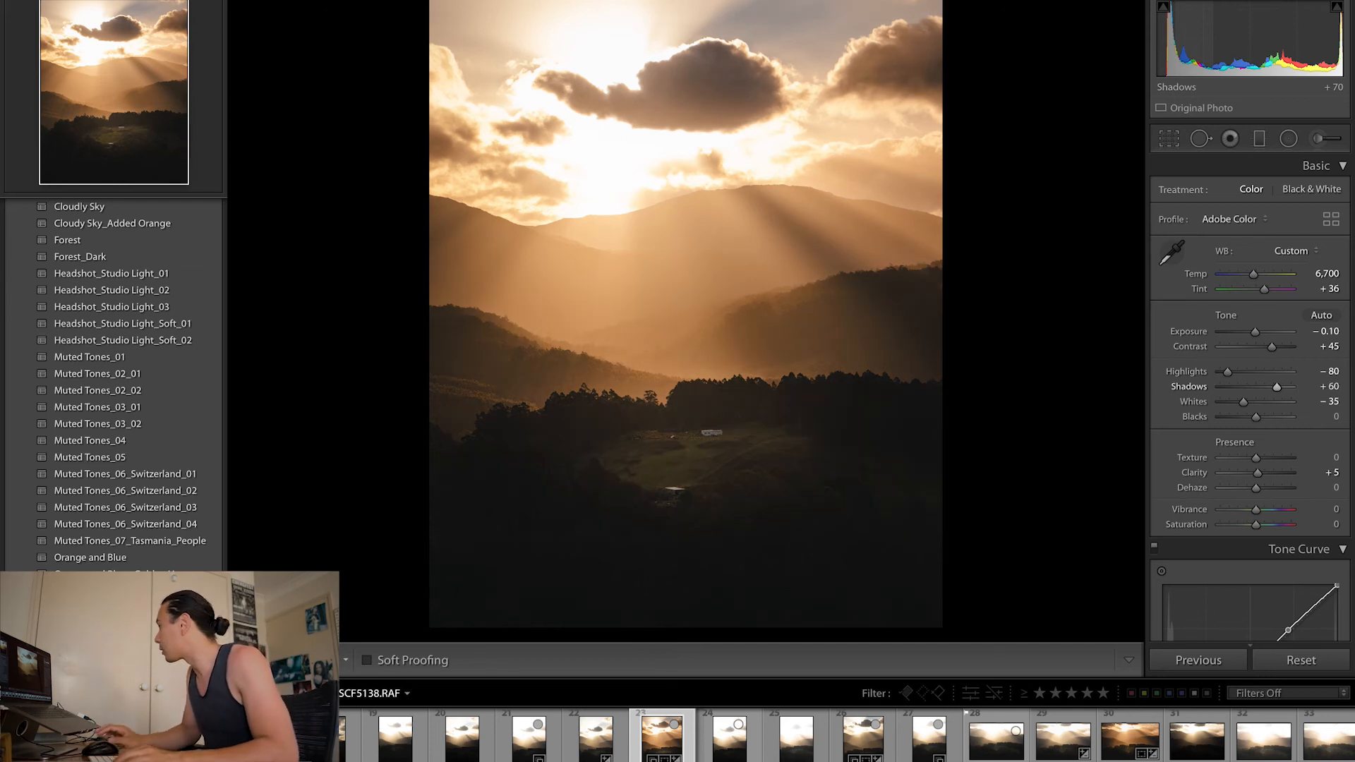
{"action": "left_click", "coordinate": [1327, 331]}
{"action": "type", "text": "0"}
{"action": "key", "text": "Return"}
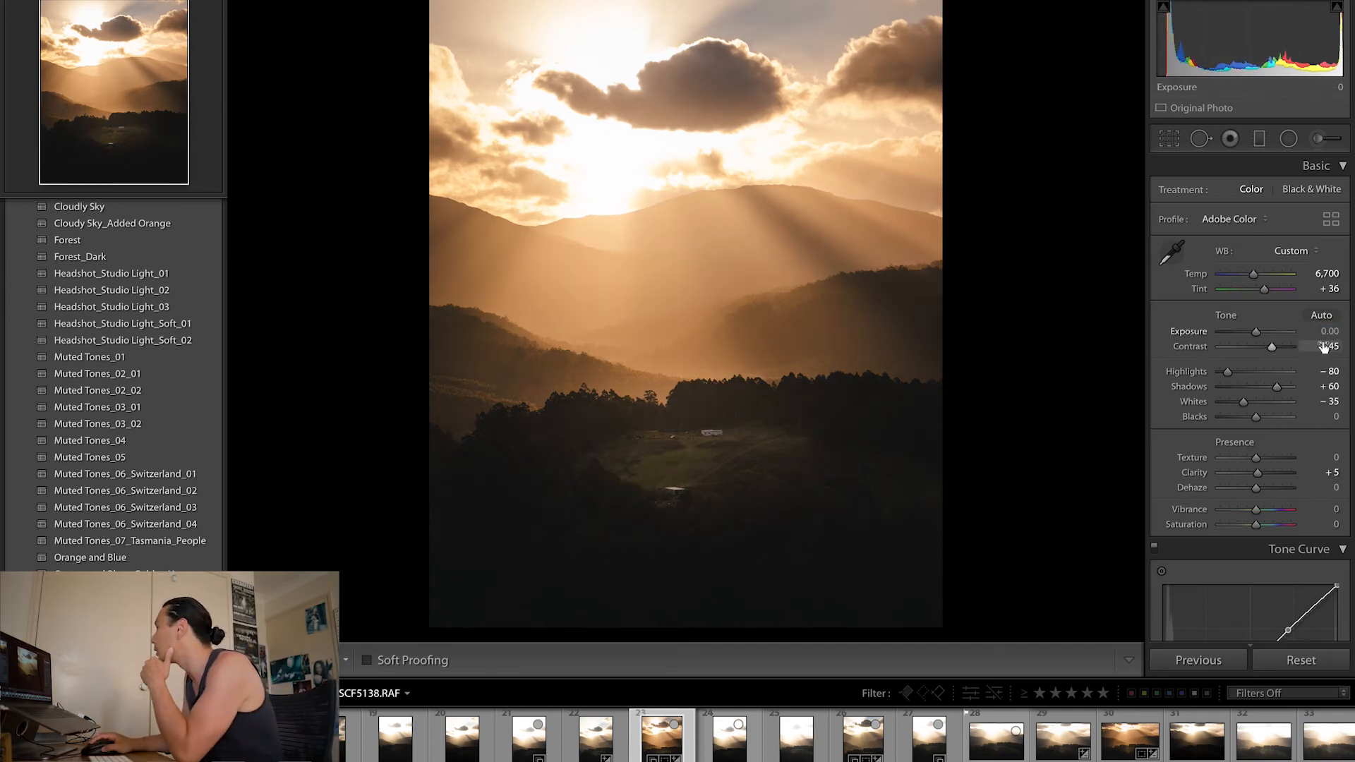
Try stronger lifts of the vertical photo's Blacks, then set them to +5.
{"action": "left_click", "coordinate": [1329, 386]}
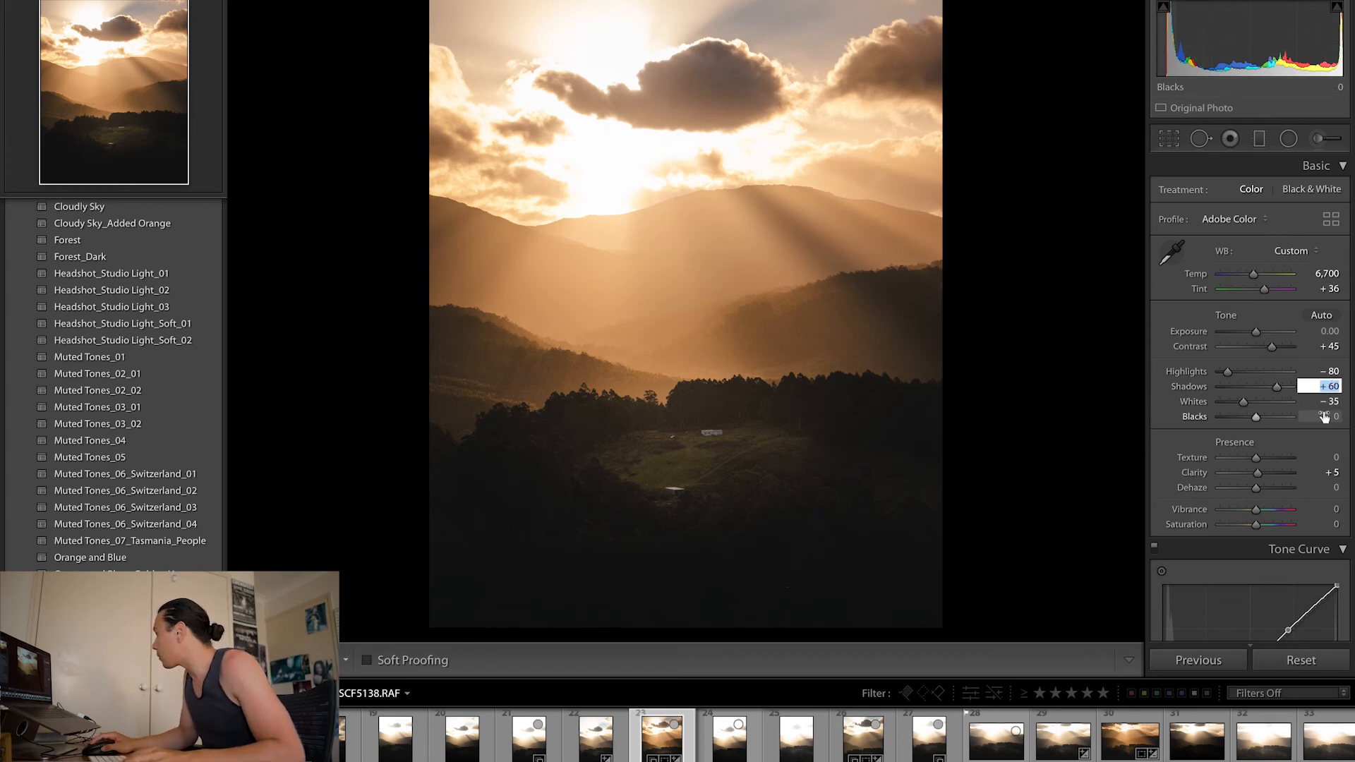
{"action": "left_click_drag", "start_coordinate": [1262, 419], "coordinate": [1267, 422]}
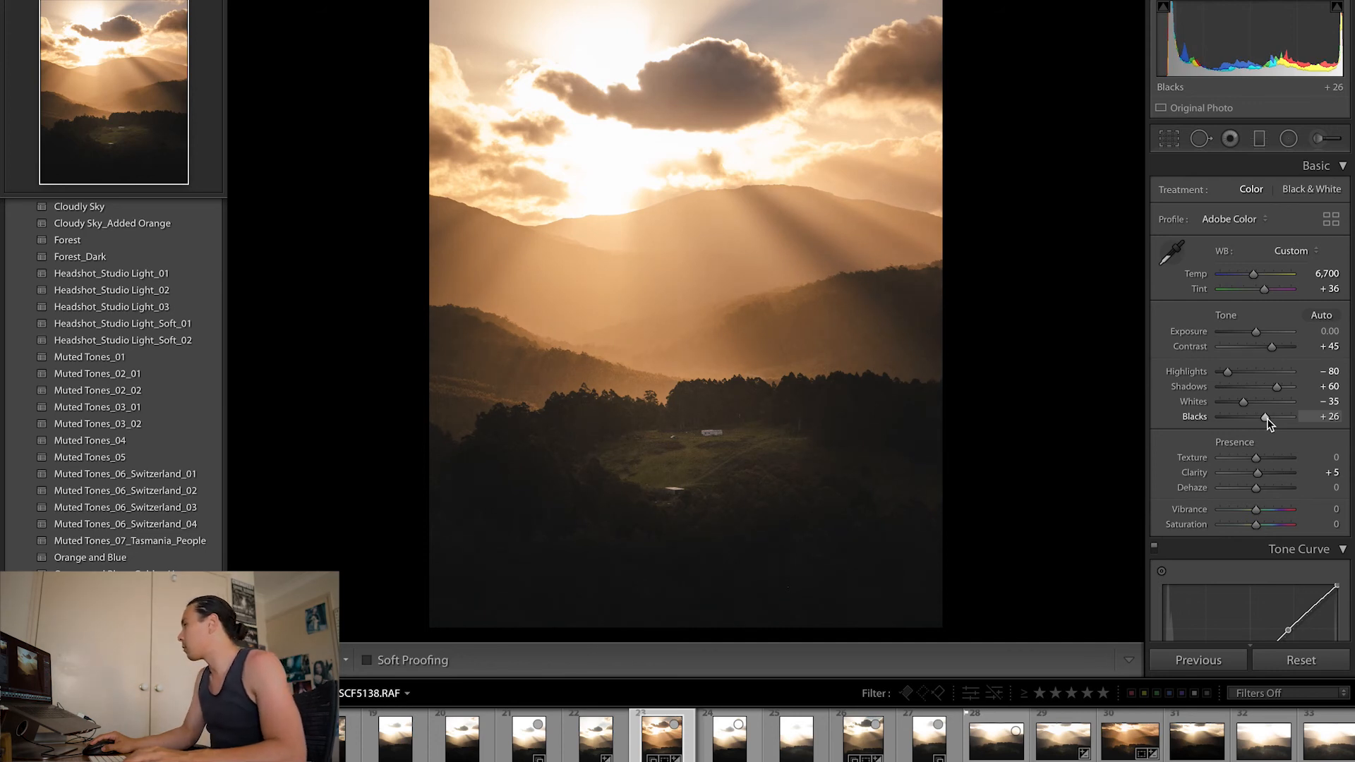
{"action": "left_click_drag", "start_coordinate": [1265, 419], "coordinate": [1264, 419]}
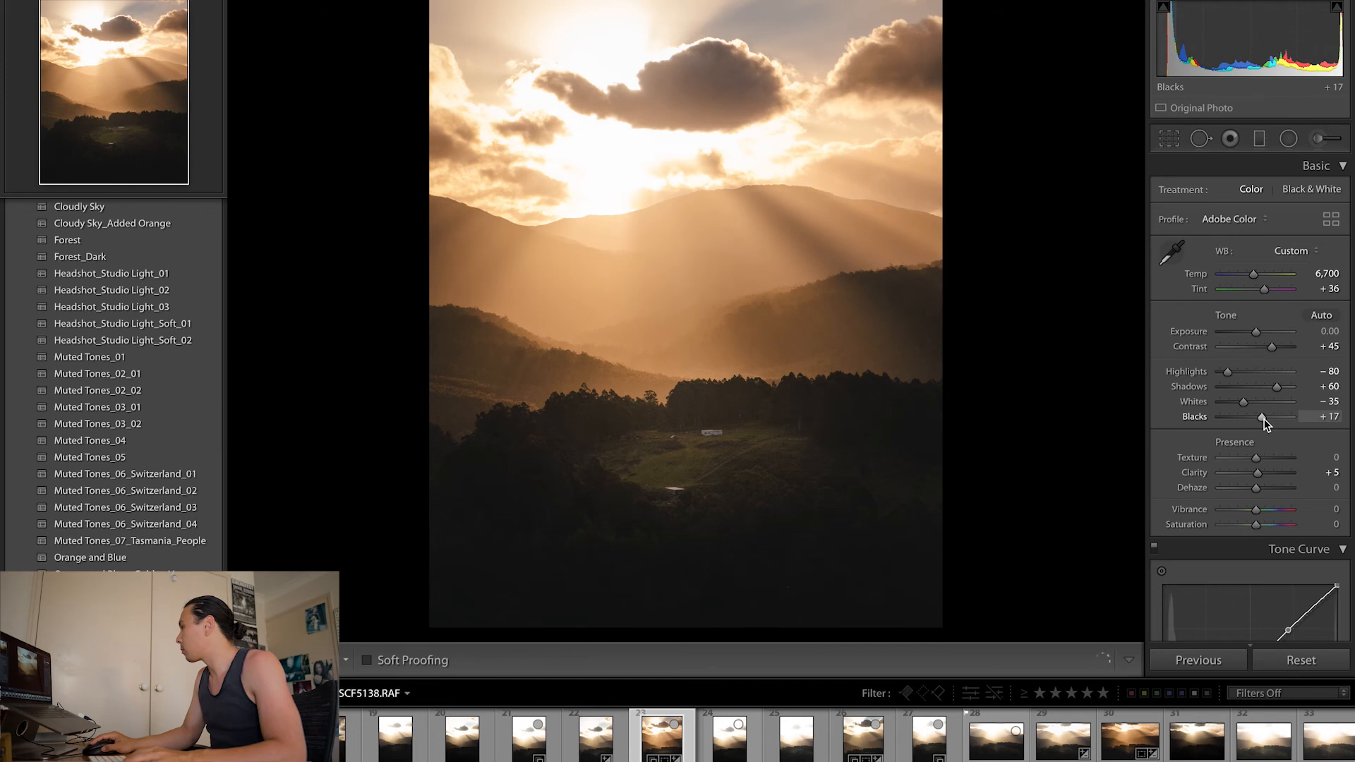
{"action": "left_click", "coordinate": [1335, 417]}
{"action": "type", "text": "5"}
{"action": "key", "text": "Return"}
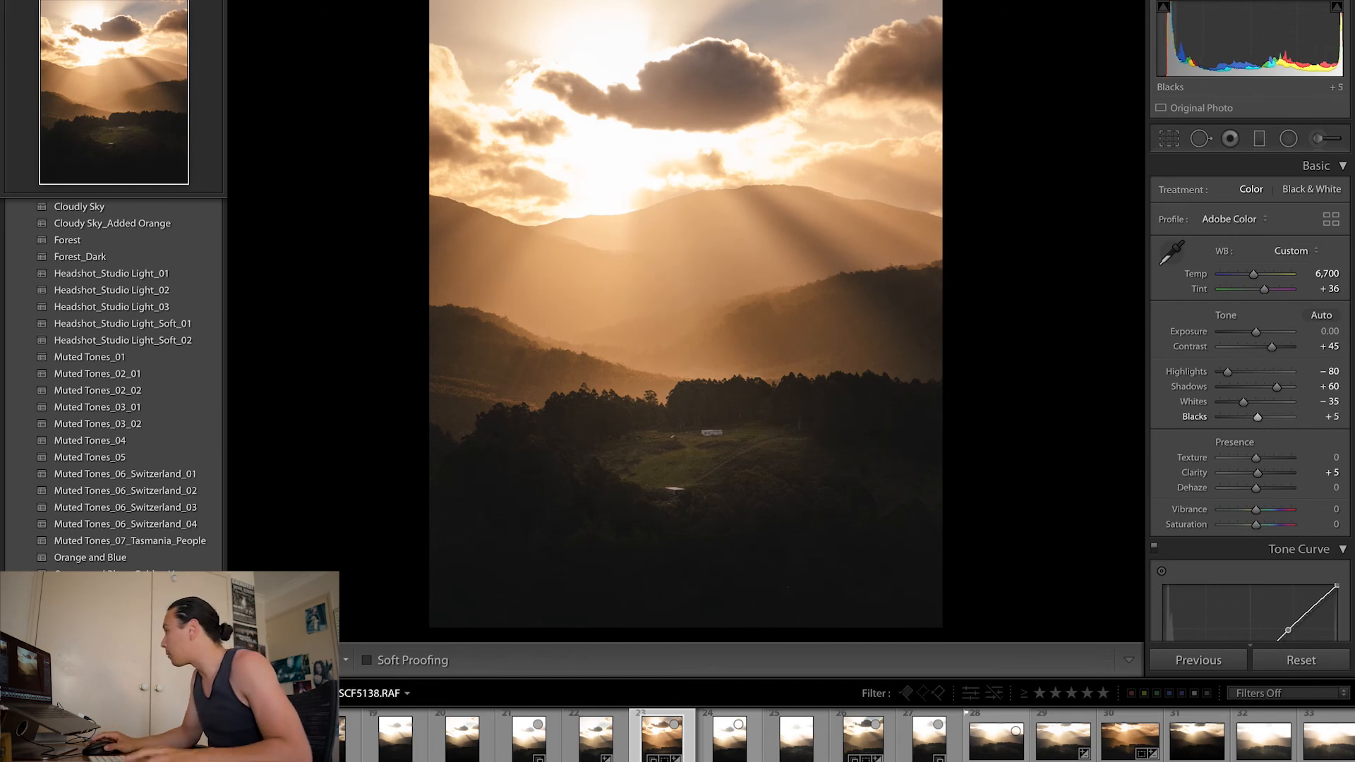
Go back to the graded horizontal photo and set its Blacks to +5 as well.
{"action": "left_click", "coordinate": [1129, 741]}
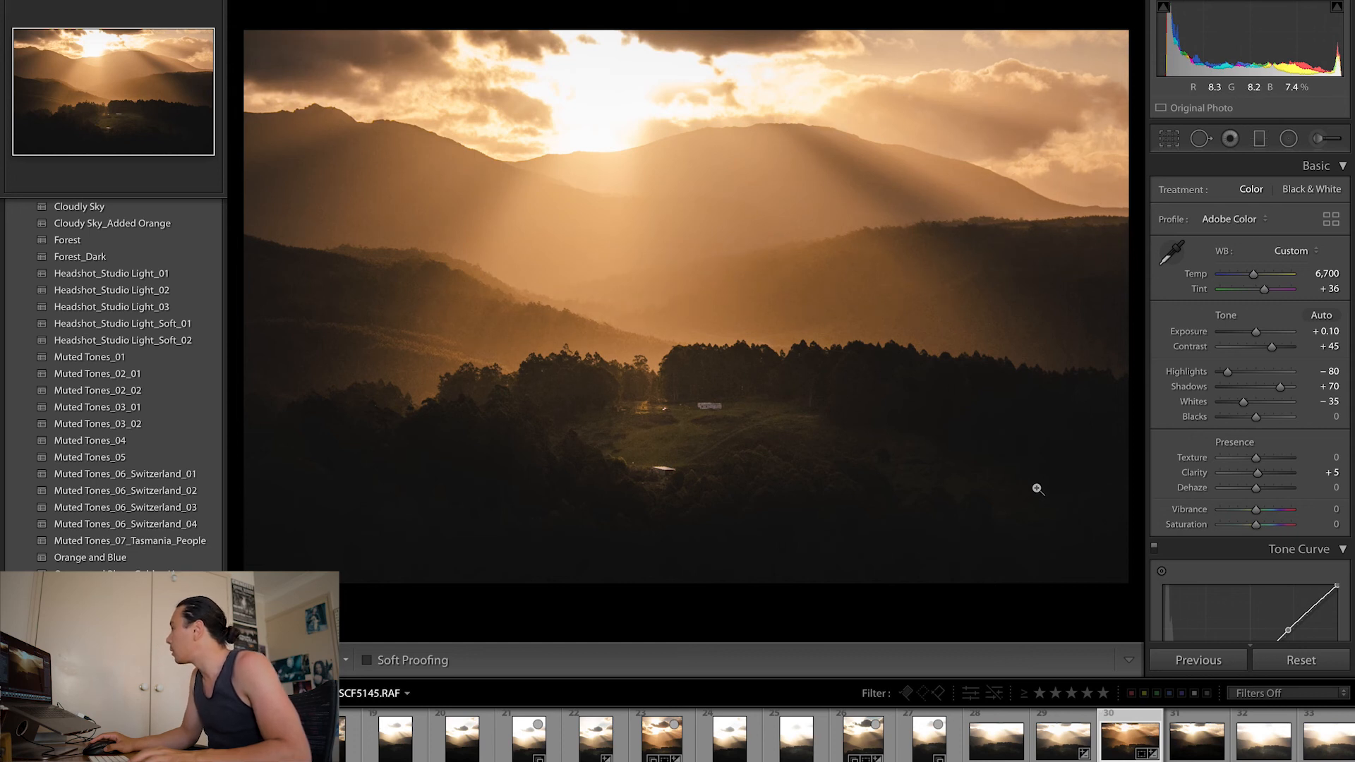
{"action": "left_click", "coordinate": [1333, 416]}
{"action": "type", "text": "5"}
{"action": "key", "text": "Return"}
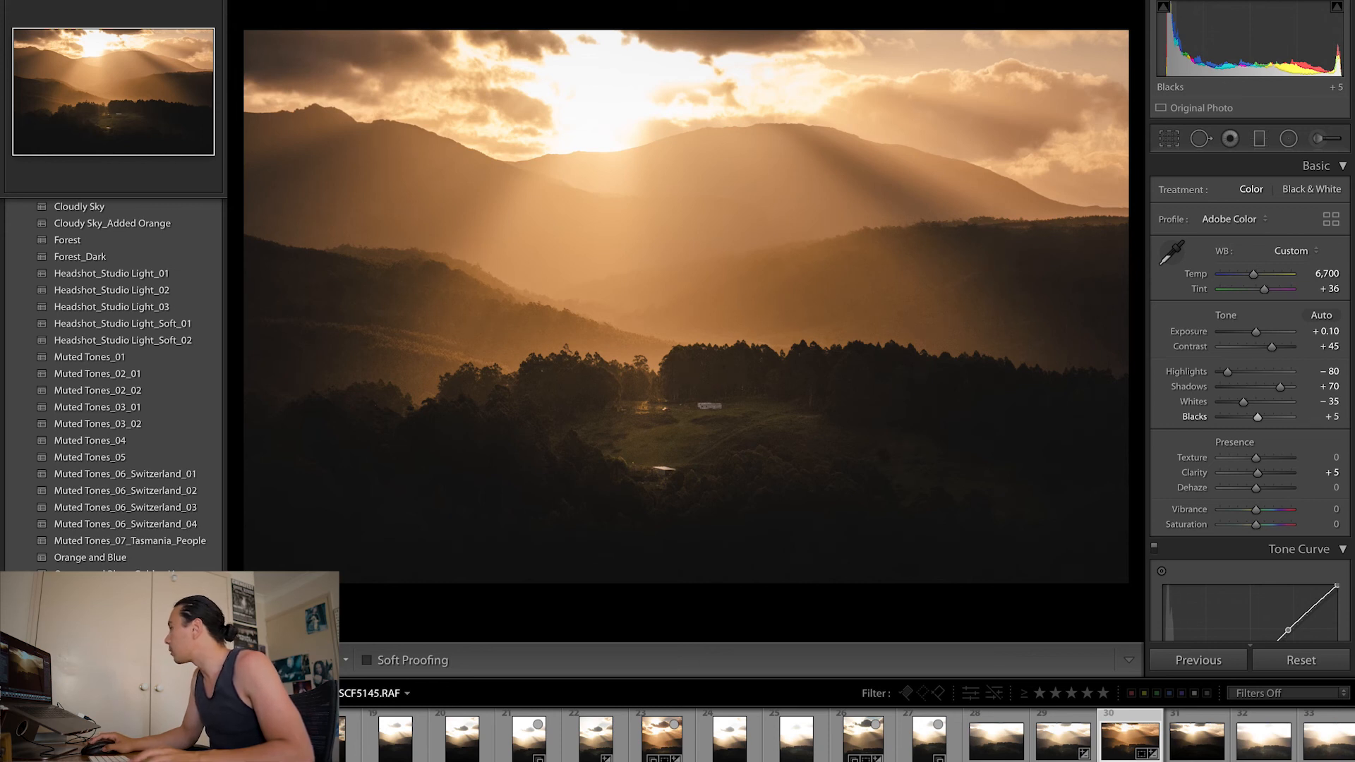
Try Contrast at +50 on the horizontal photo, then set it back to +45.
{"action": "key", "text": "shift+Tab"}
{"action": "key", "text": "shift+Tab"}
{"action": "key", "text": "shift+Tab"}
{"action": "key", "text": "shift+Tab"}
{"action": "type", "text": "5"}
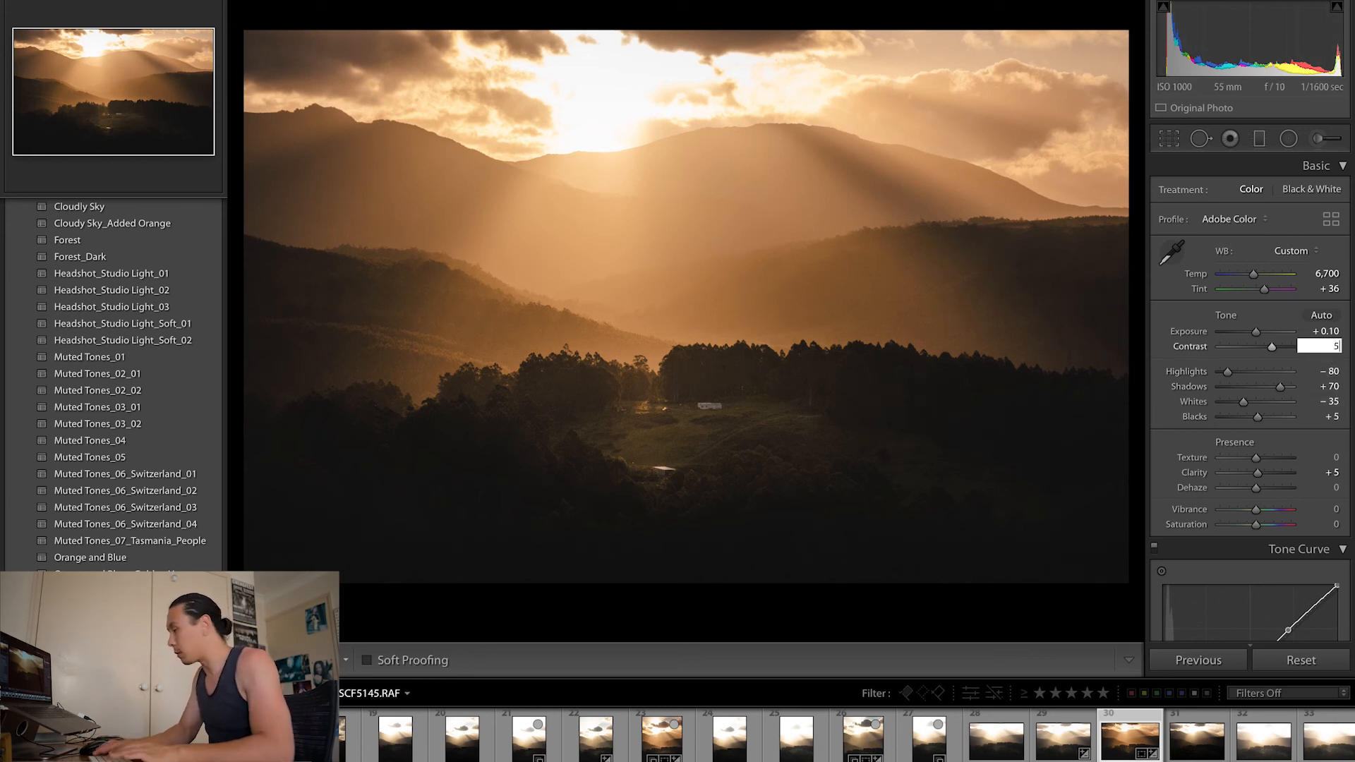
{"action": "type", "text": "0"}
{"action": "key", "text": "Return"}
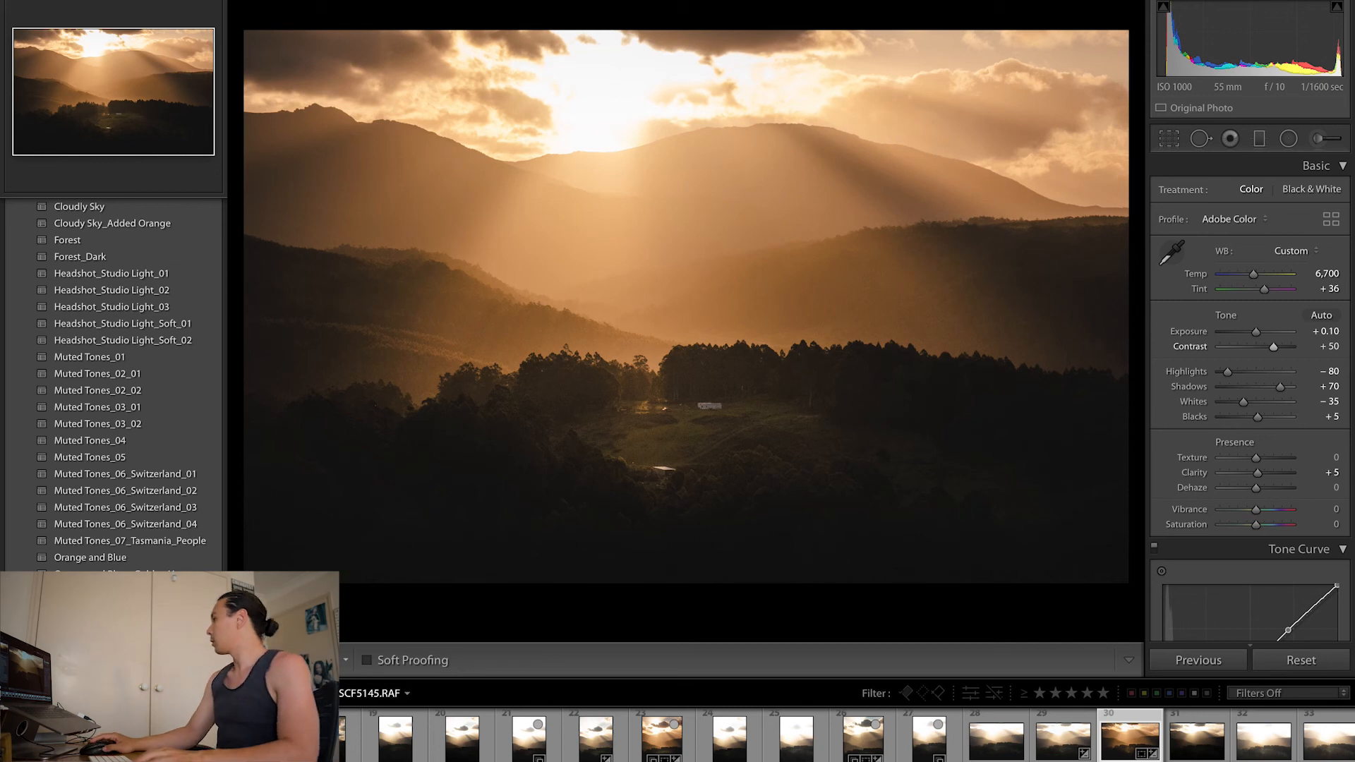
{"action": "left_click", "coordinate": [1335, 349]}
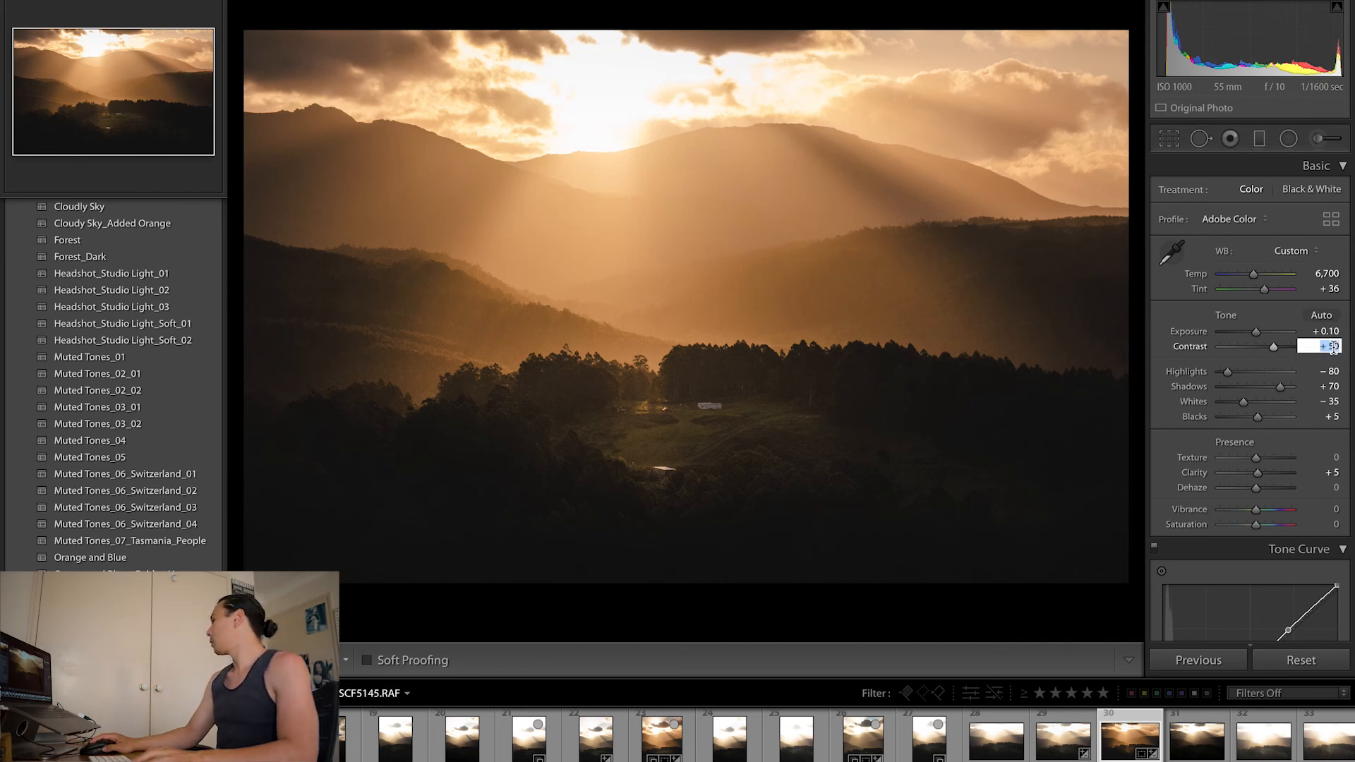
{"action": "type", "text": "45"}
{"action": "key", "text": "Return"}
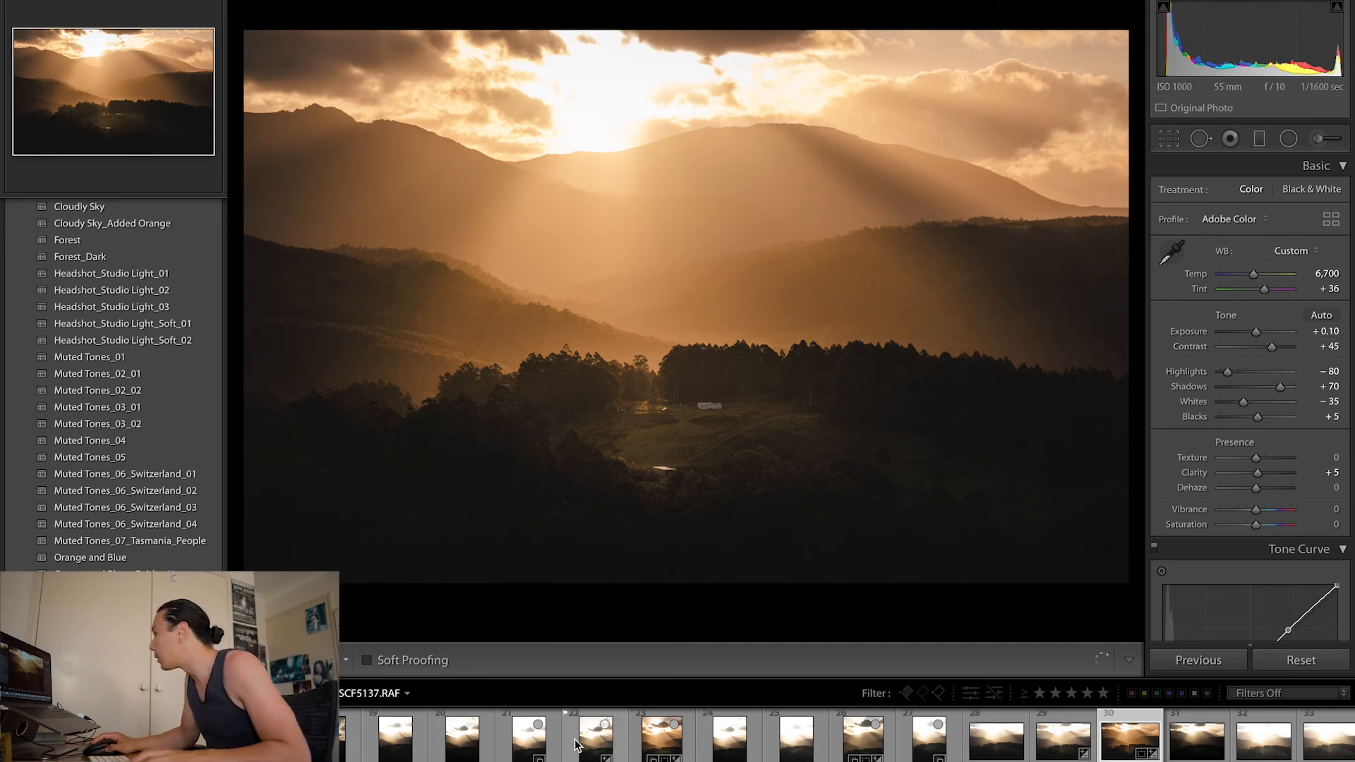
Reopen the graded vertical photo to compare its look with the horizontal one.
{"action": "left_click", "coordinate": [662, 737]}
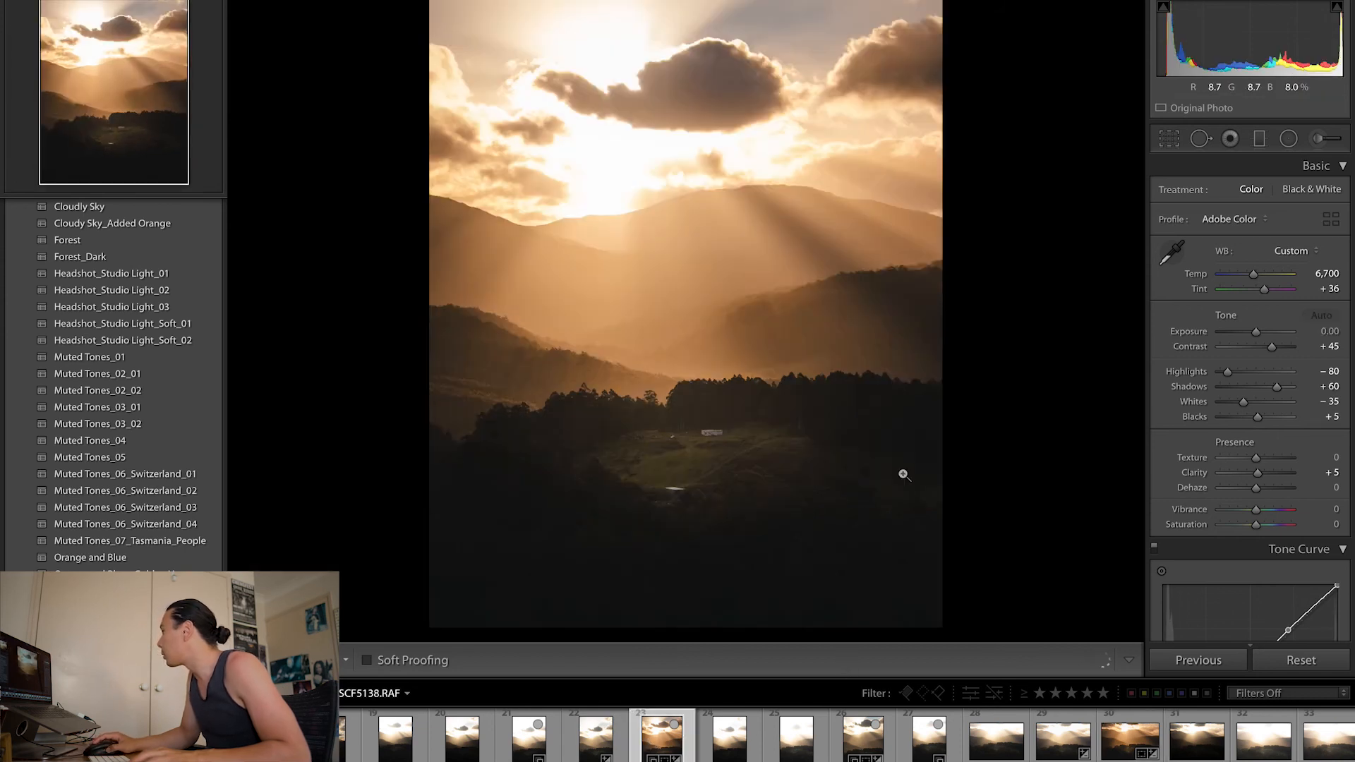
Switch to the graded horizontal photo and set its Exposure to +0.15.
{"action": "left_click", "coordinate": [1130, 737]}
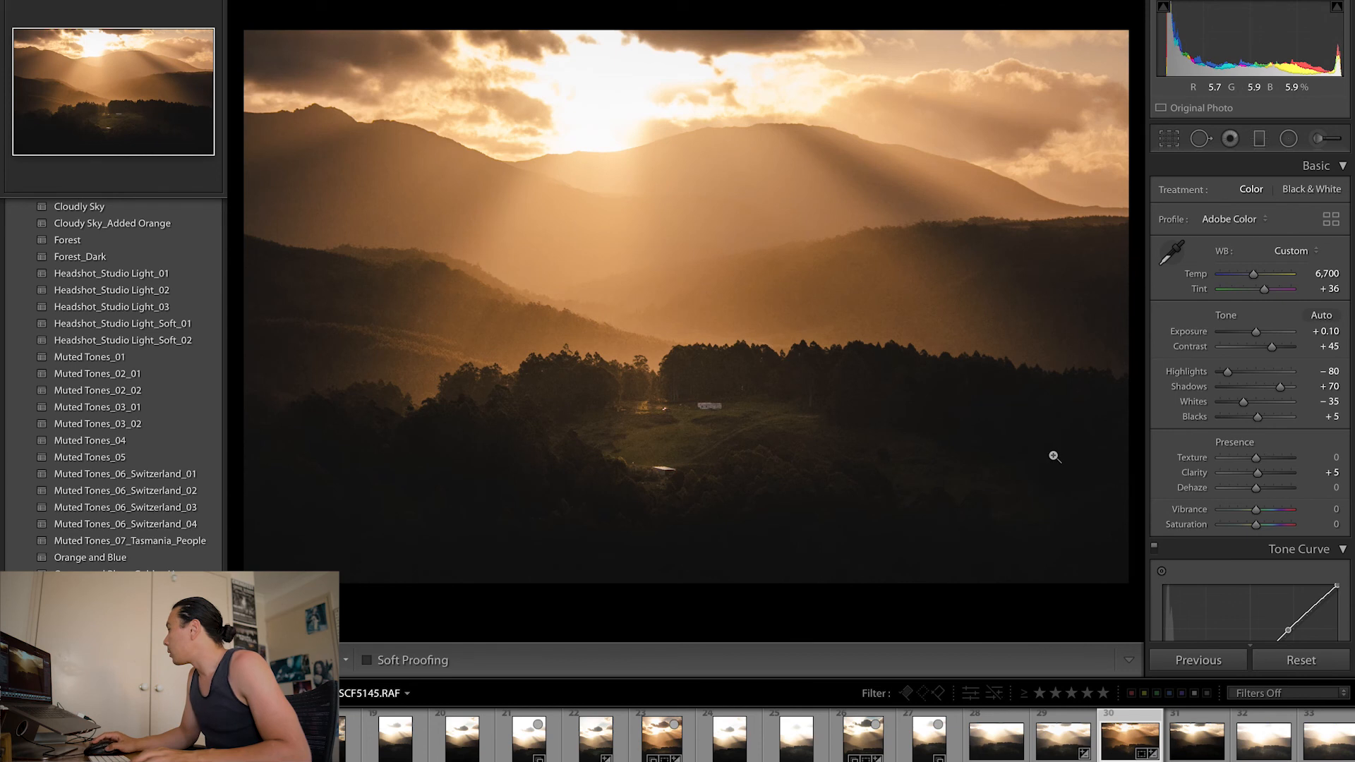
{"action": "left_click", "coordinate": [1332, 332]}
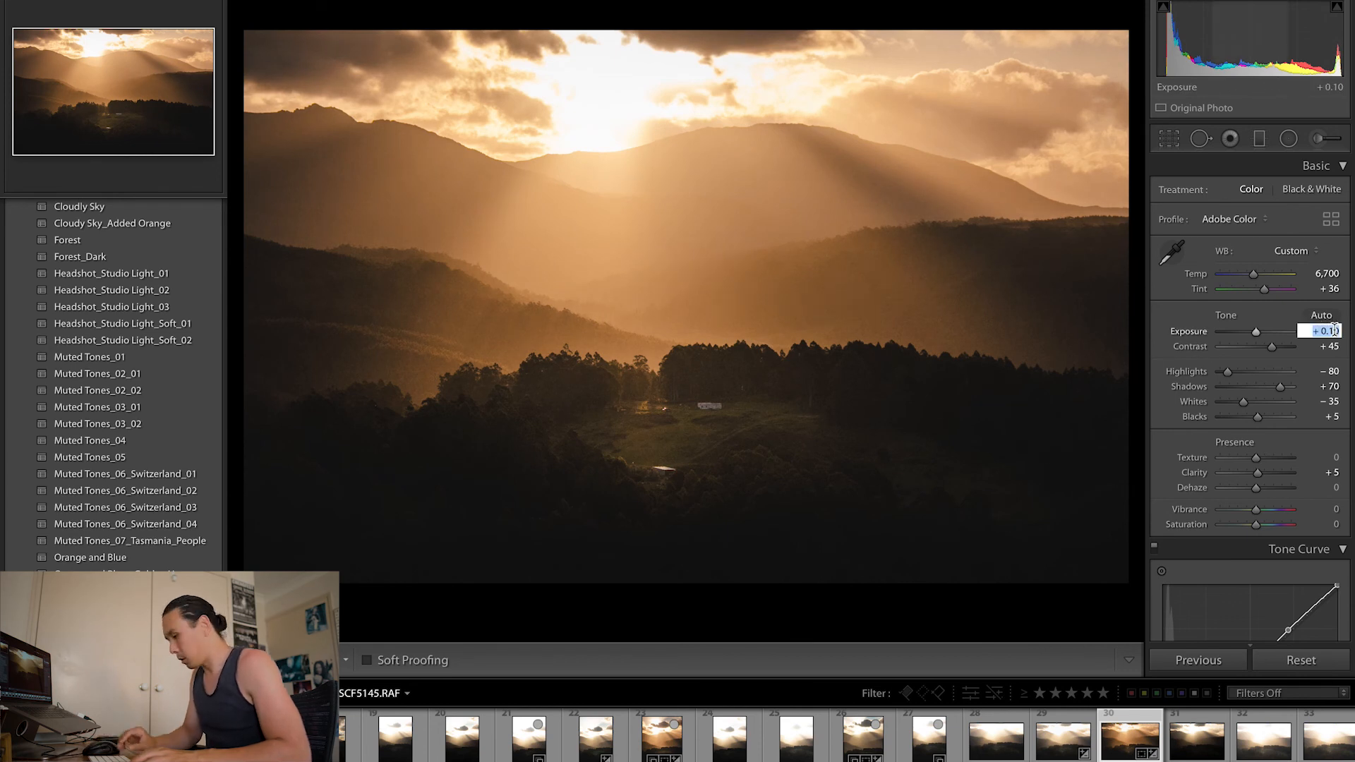
{"action": "key", "text": "Right"}
{"action": "key", "text": "BackSpace"}
{"action": "type", "text": "5"}
{"action": "key", "text": "Return"}
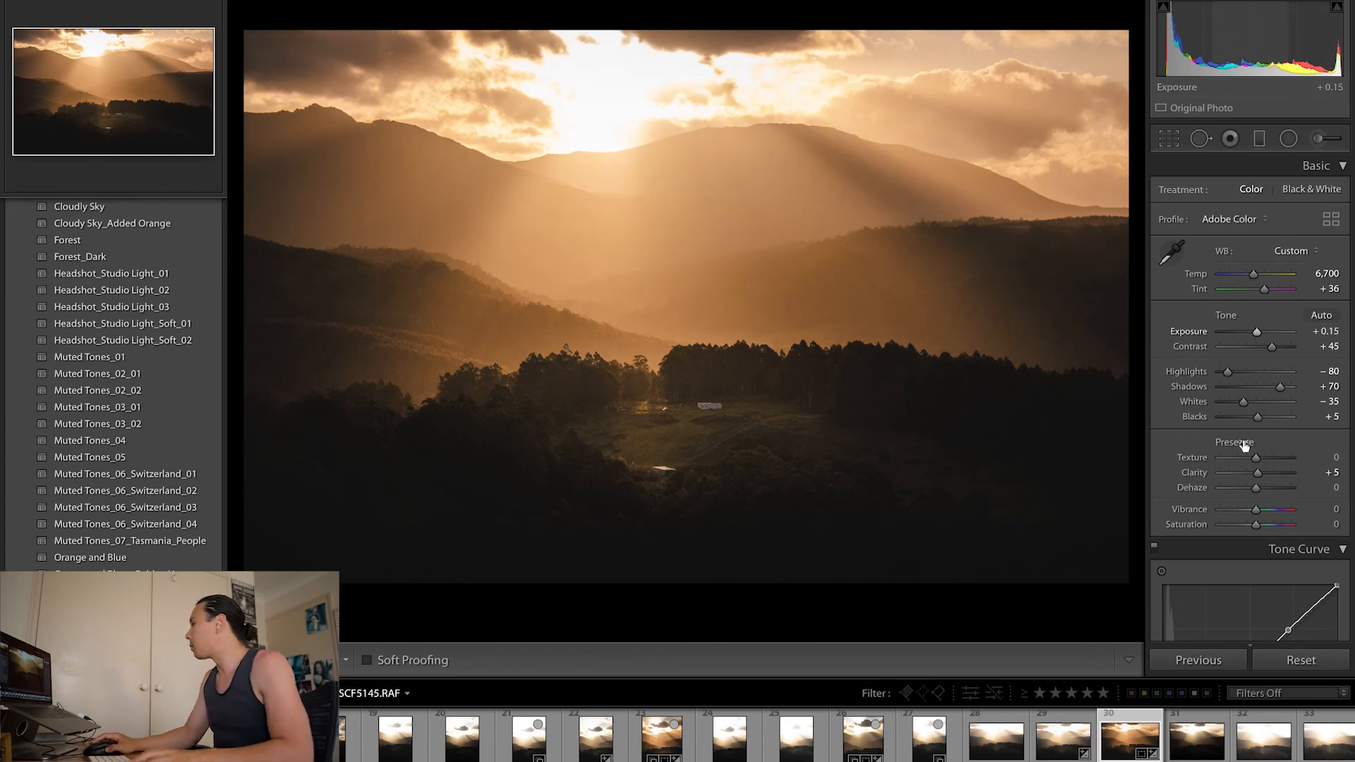
Return to the graded vertical photo and set its Contrast to +50 and Shadows to +65.
{"action": "left_click", "coordinate": [660, 746]}
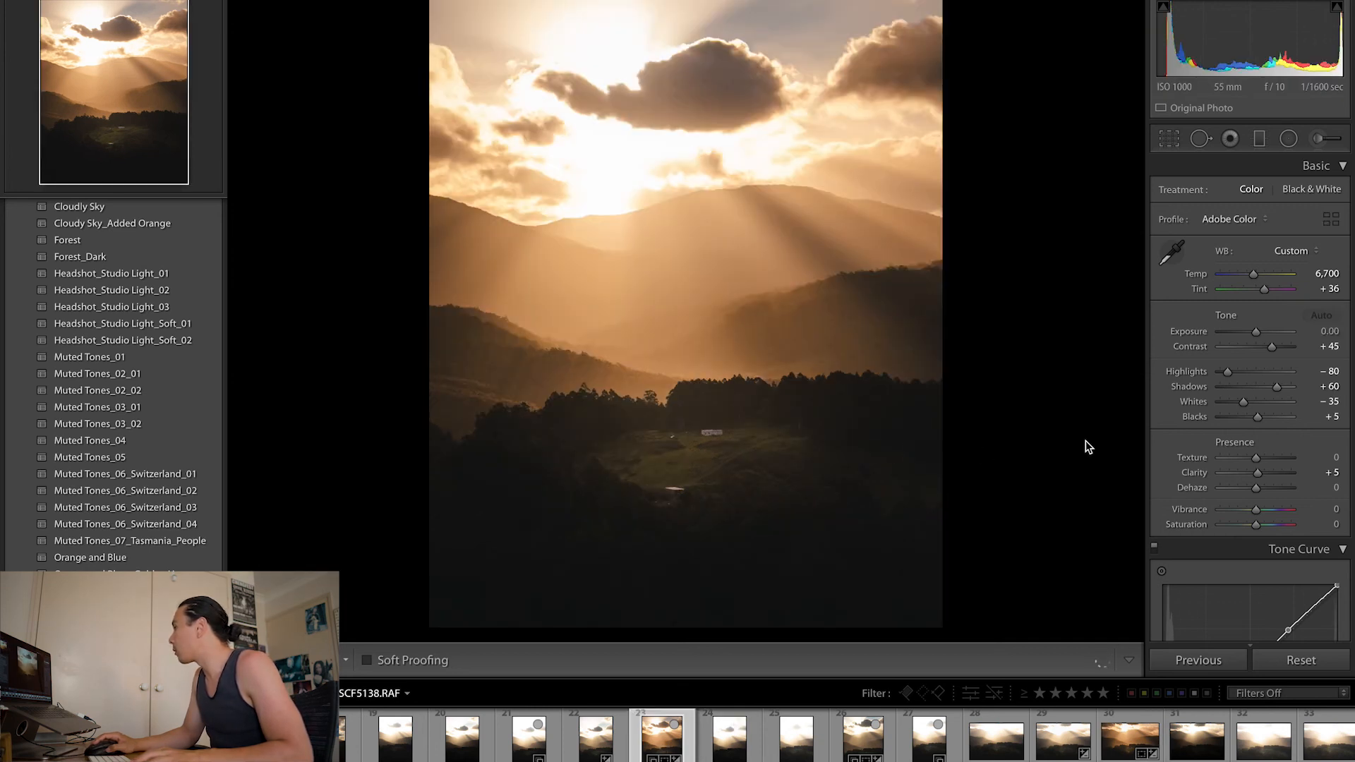
{"action": "left_click", "coordinate": [1330, 346]}
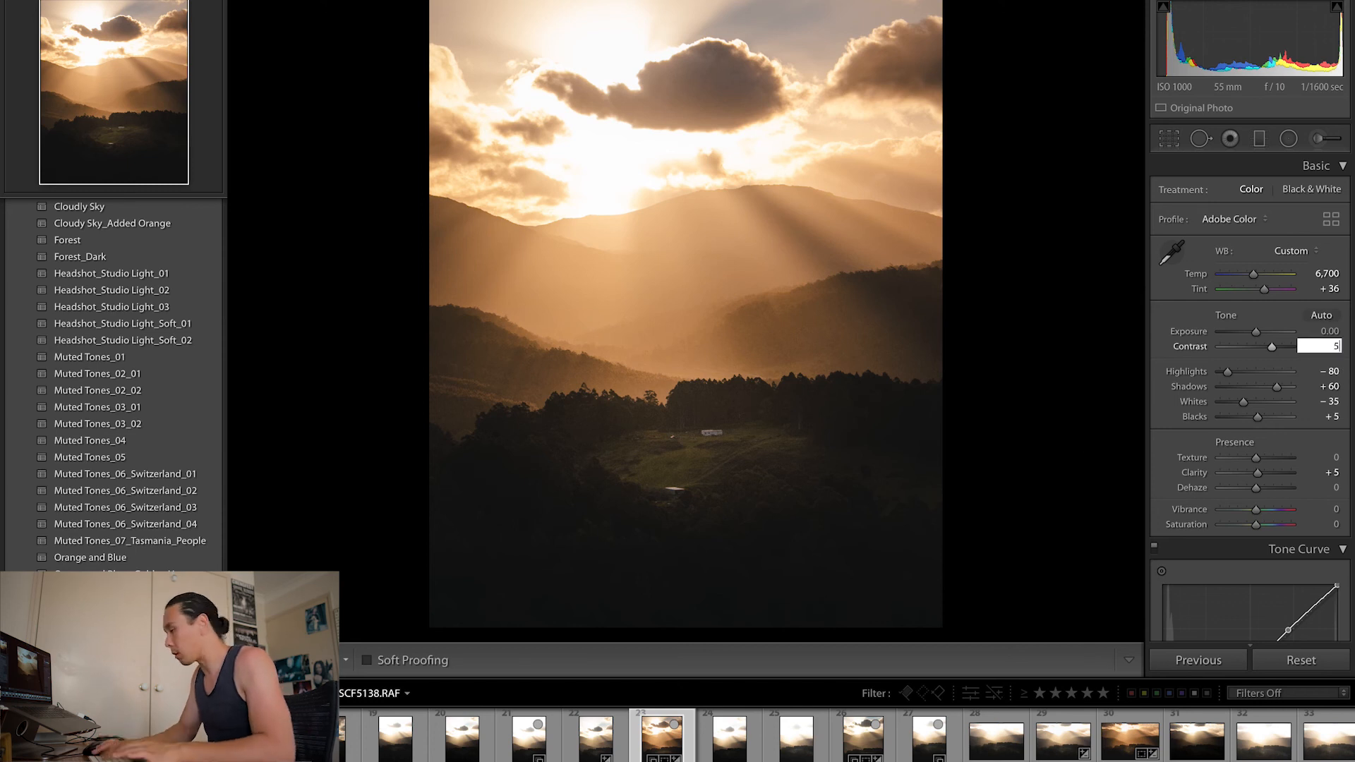
{"action": "key", "text": "Return"}
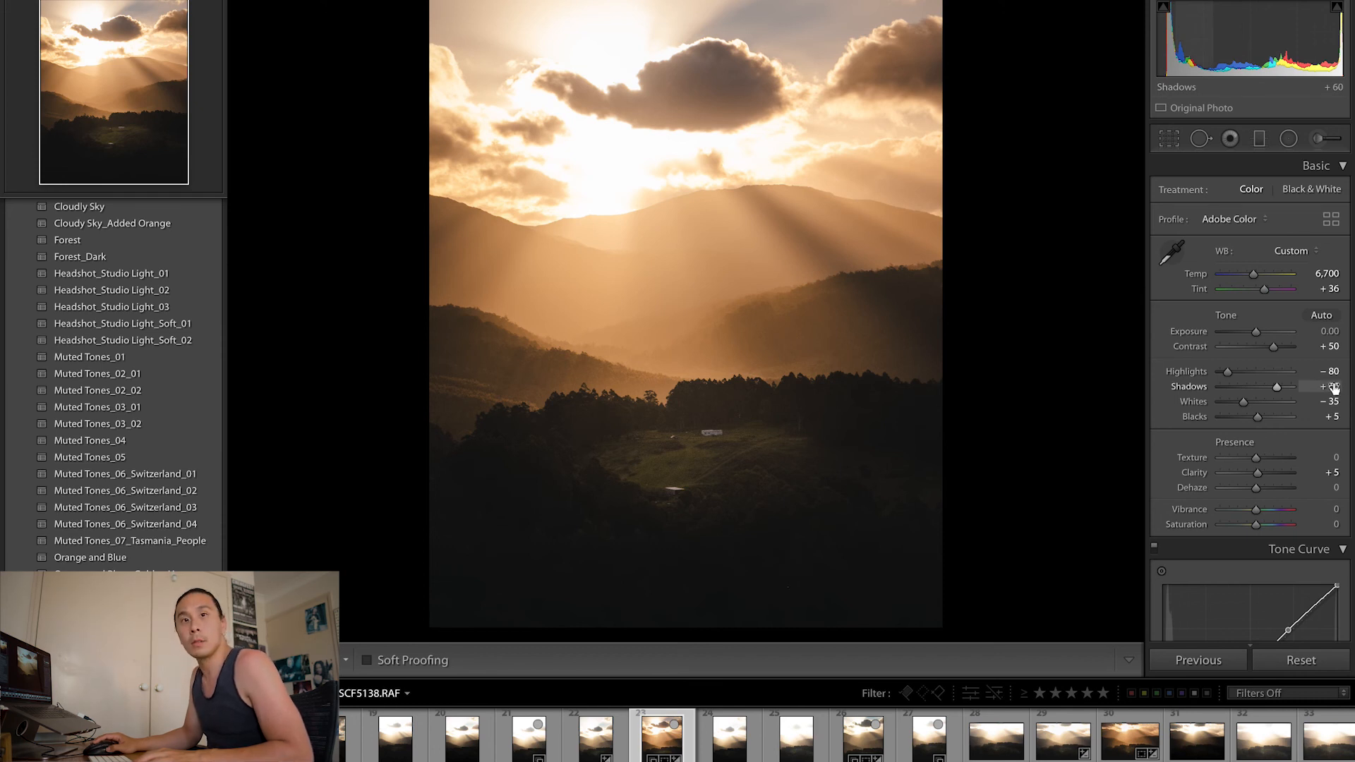
{"action": "left_click", "coordinate": [1333, 387]}
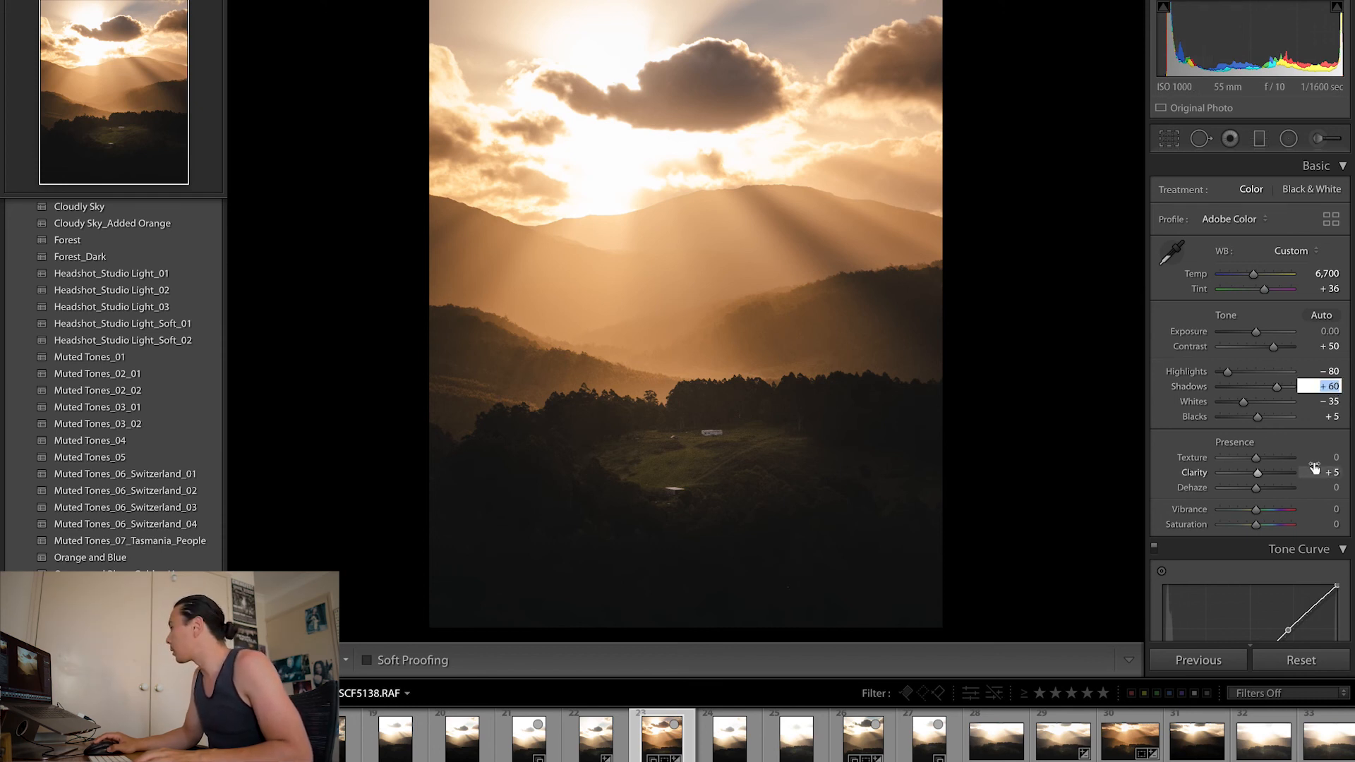
{"action": "type", "text": "65"}
{"action": "key", "text": "Return"}
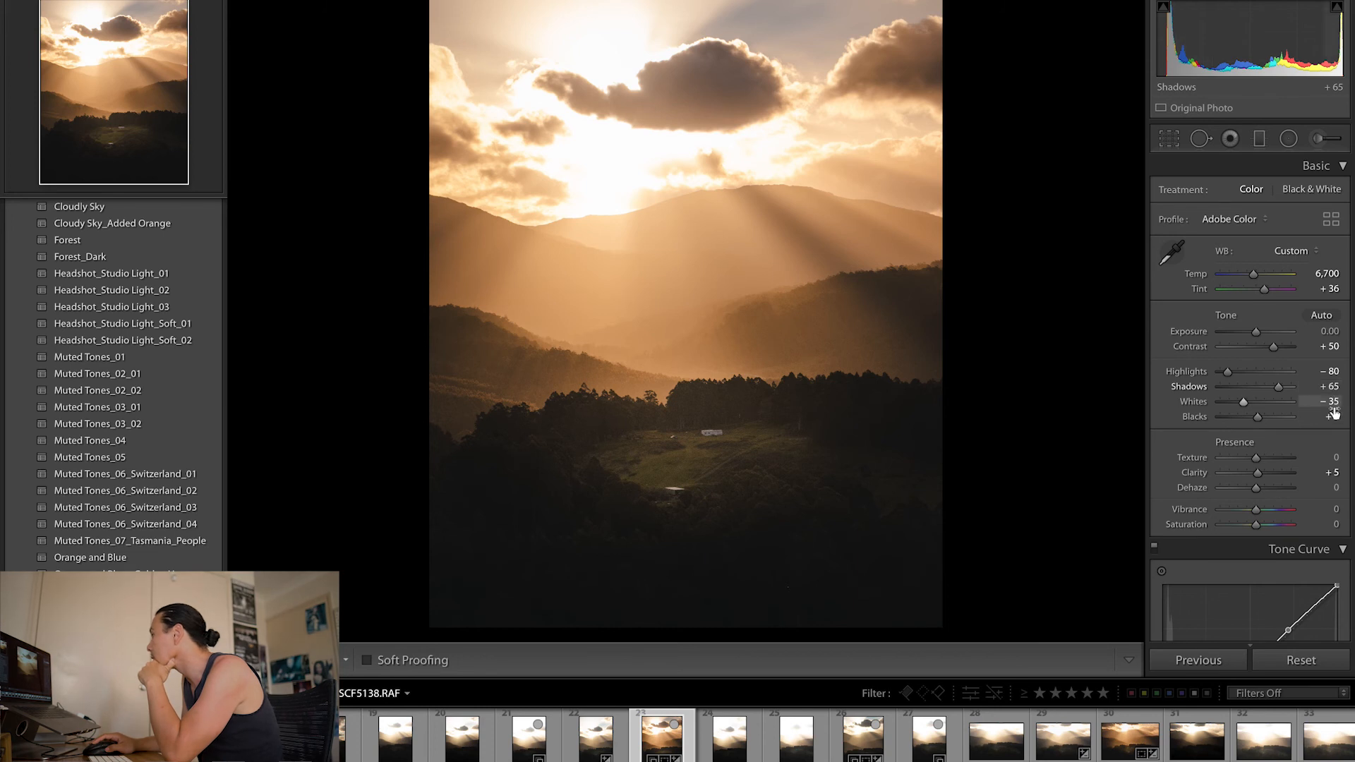
Set Blacks to 0 on the vertical photo and on the graded horizontal photo.
{"action": "left_click", "coordinate": [1332, 416]}
{"action": "type", "text": "0"}
{"action": "key", "text": "Return"}
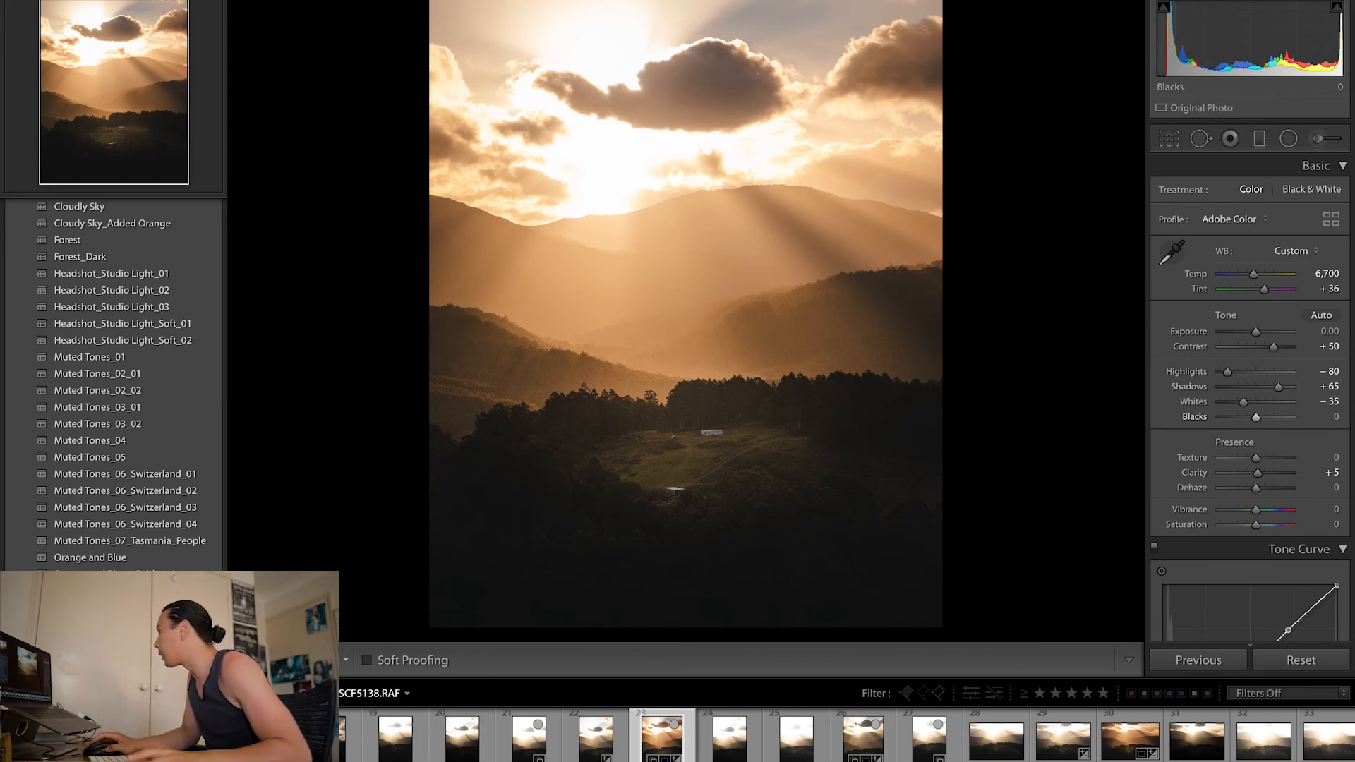
{"action": "left_click", "coordinate": [1129, 737]}
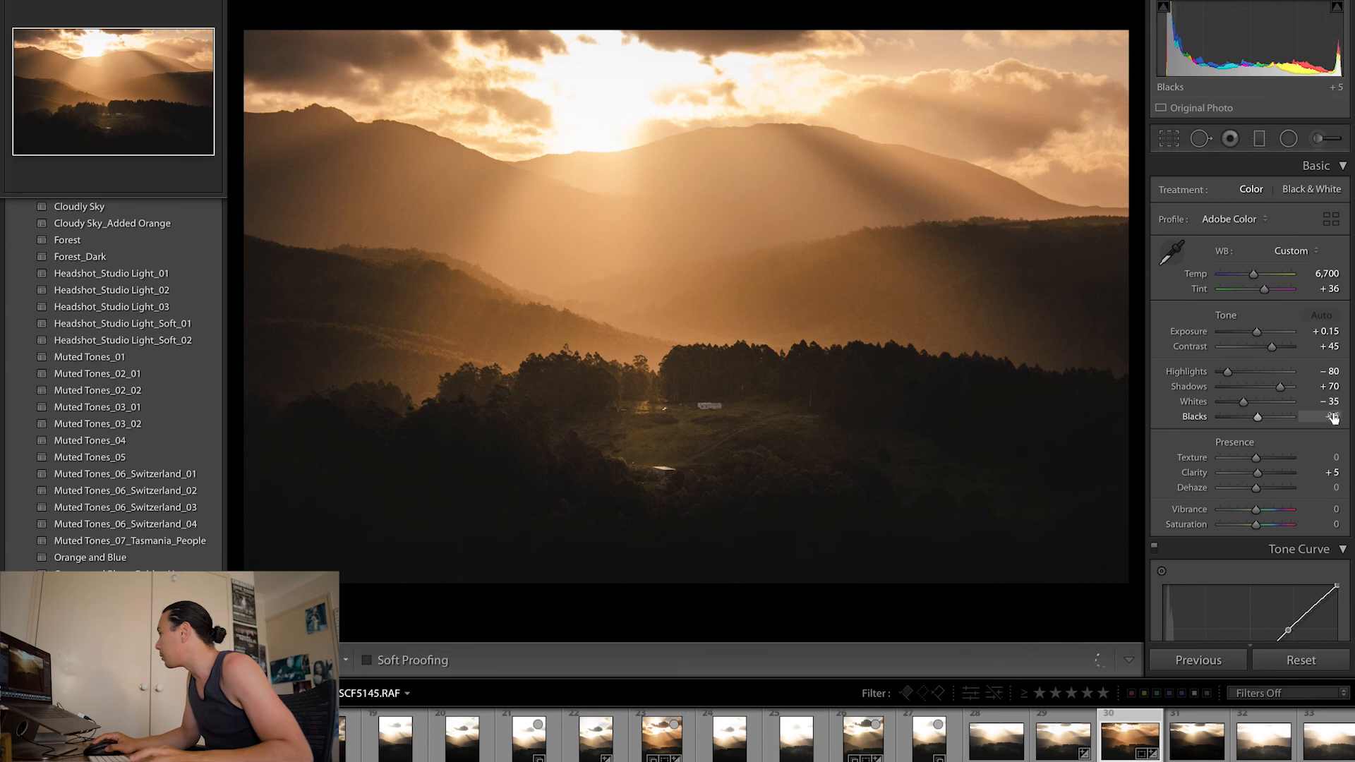
{"action": "left_click", "coordinate": [1331, 416]}
{"action": "type", "text": "0"}
{"action": "key", "text": "Return"}
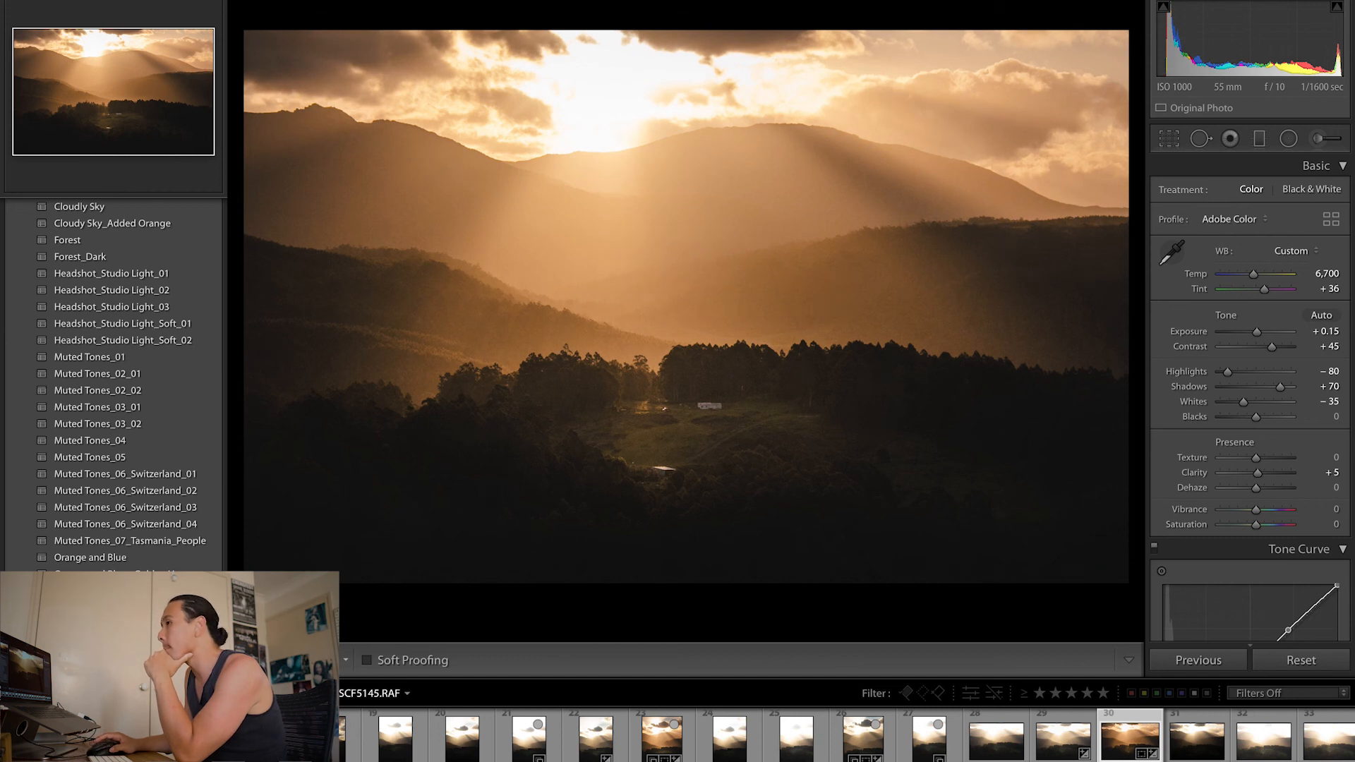
Go back to the graded vertical photo and try its Shadows at +60 and at +62.
{"action": "left_click", "coordinate": [666, 737]}
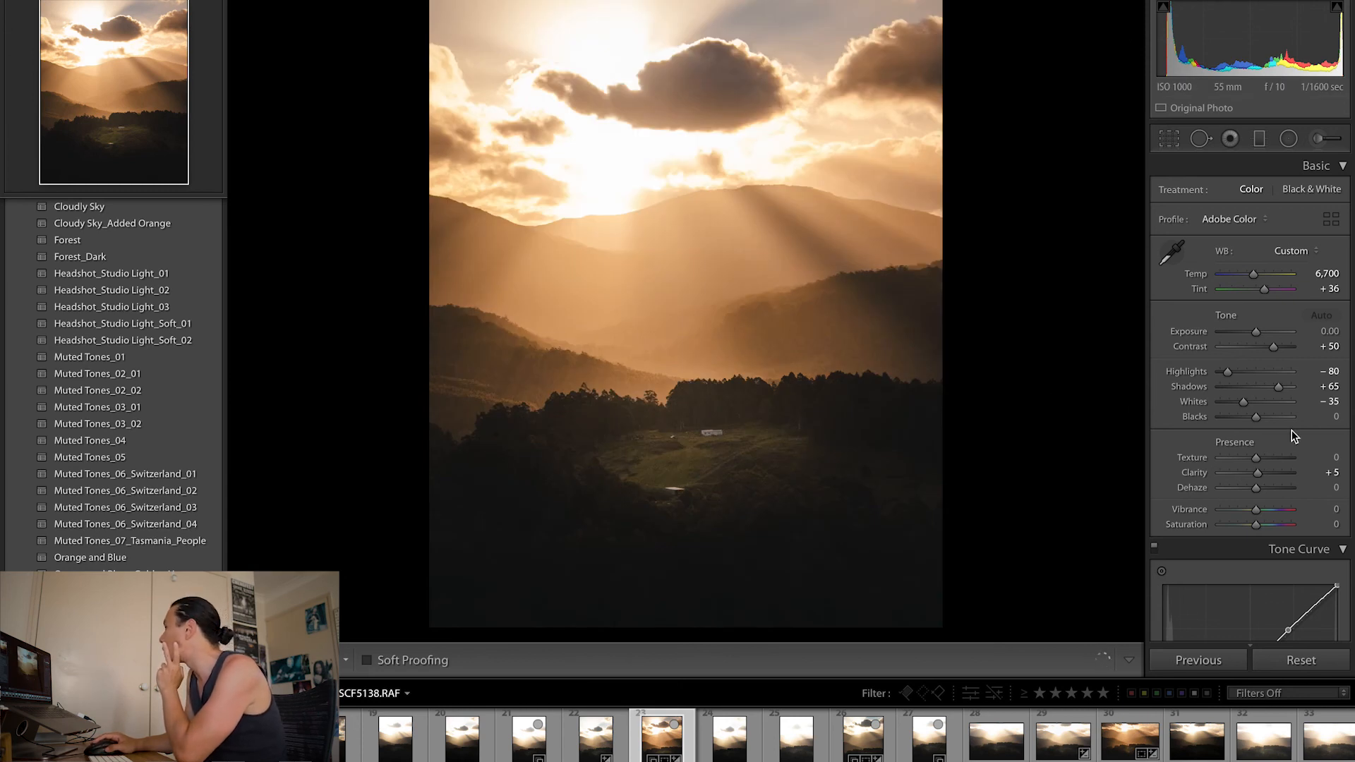
{"action": "left_click", "coordinate": [1330, 387]}
{"action": "type", "text": "60"}
{"action": "key", "text": "Return"}
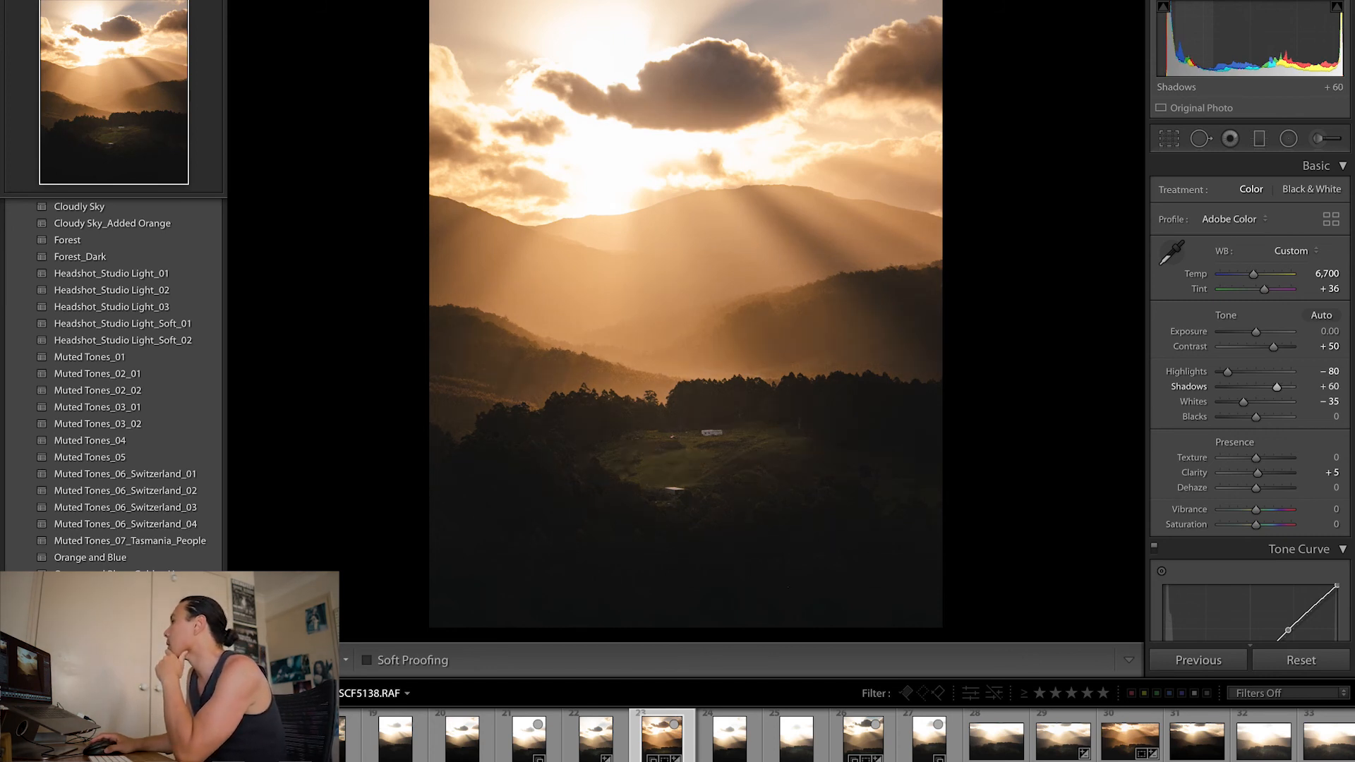
{"action": "left_click", "coordinate": [1330, 387]}
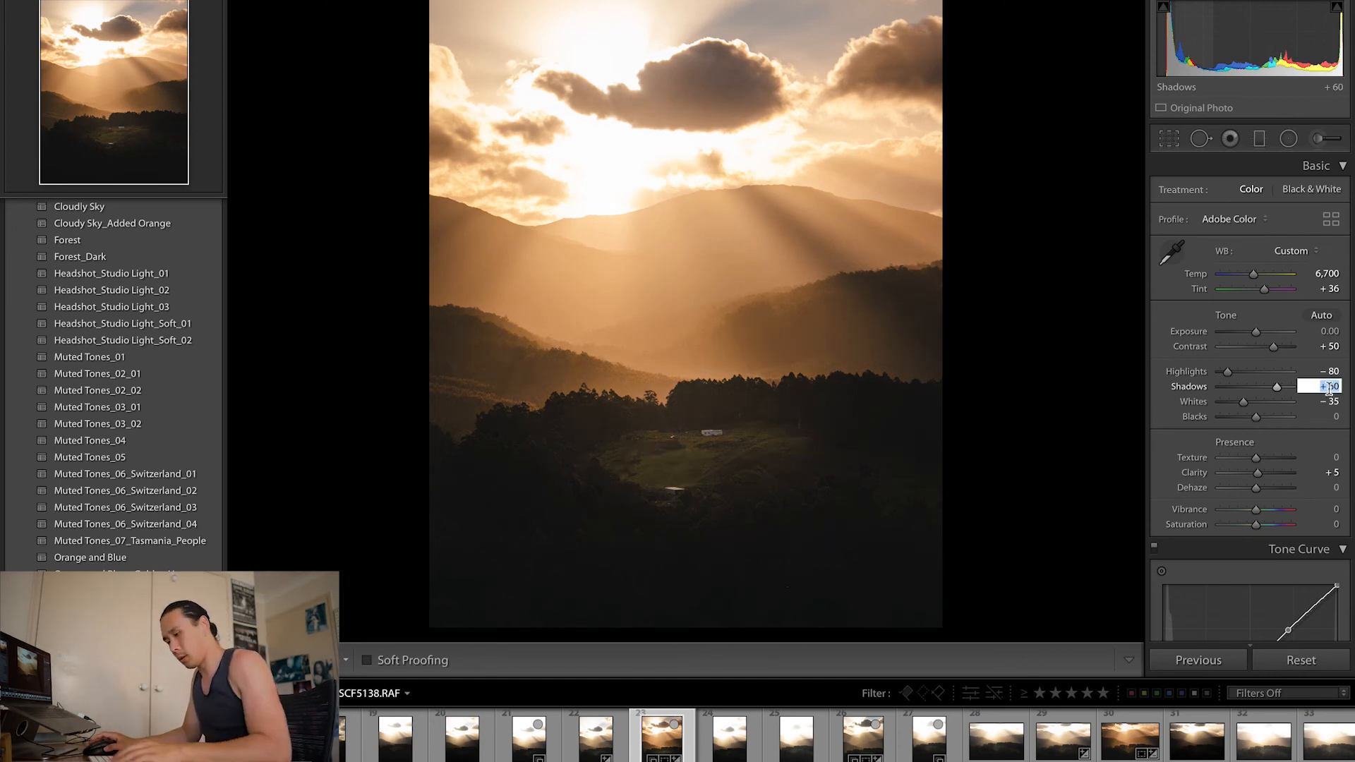
{"action": "type", "text": "6"}
{"action": "key", "text": "Return"}
{"action": "type", "text": "62"}
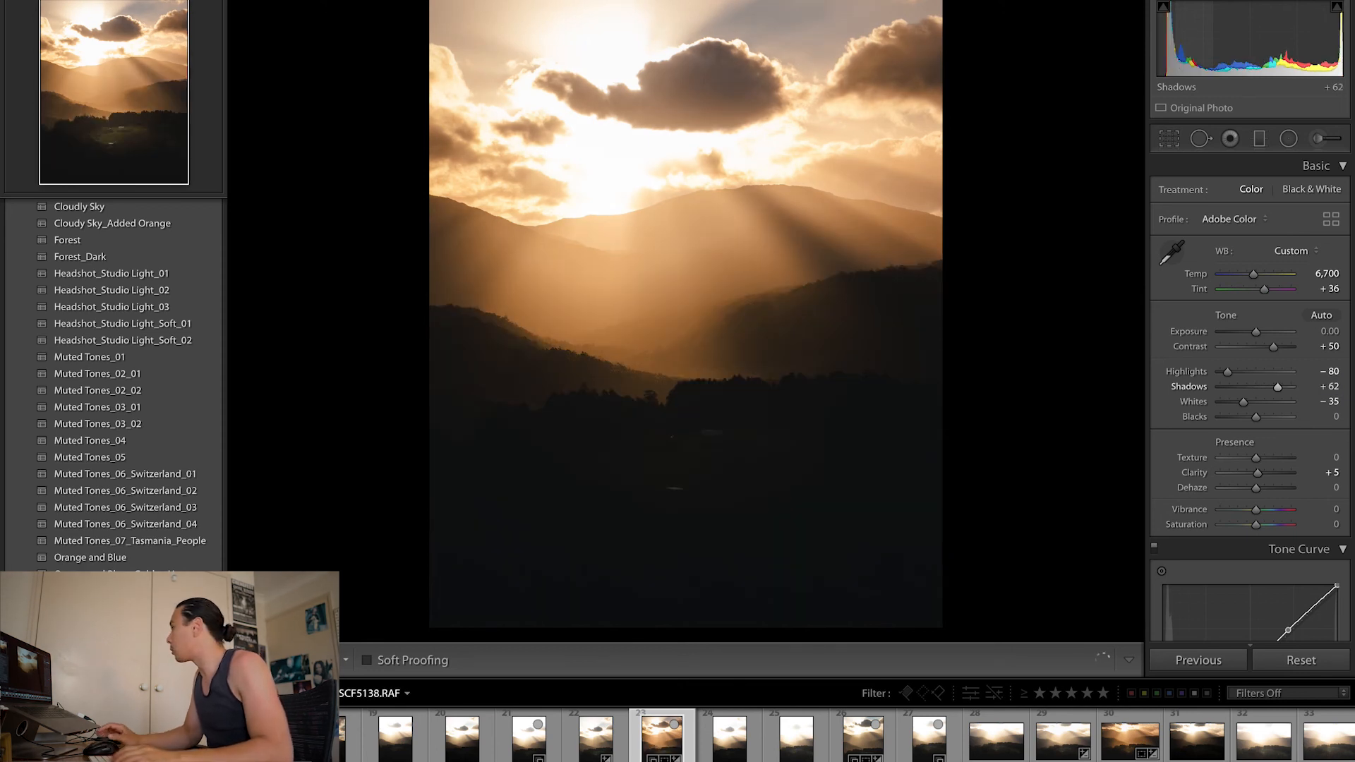
{"action": "key", "text": "Return"}
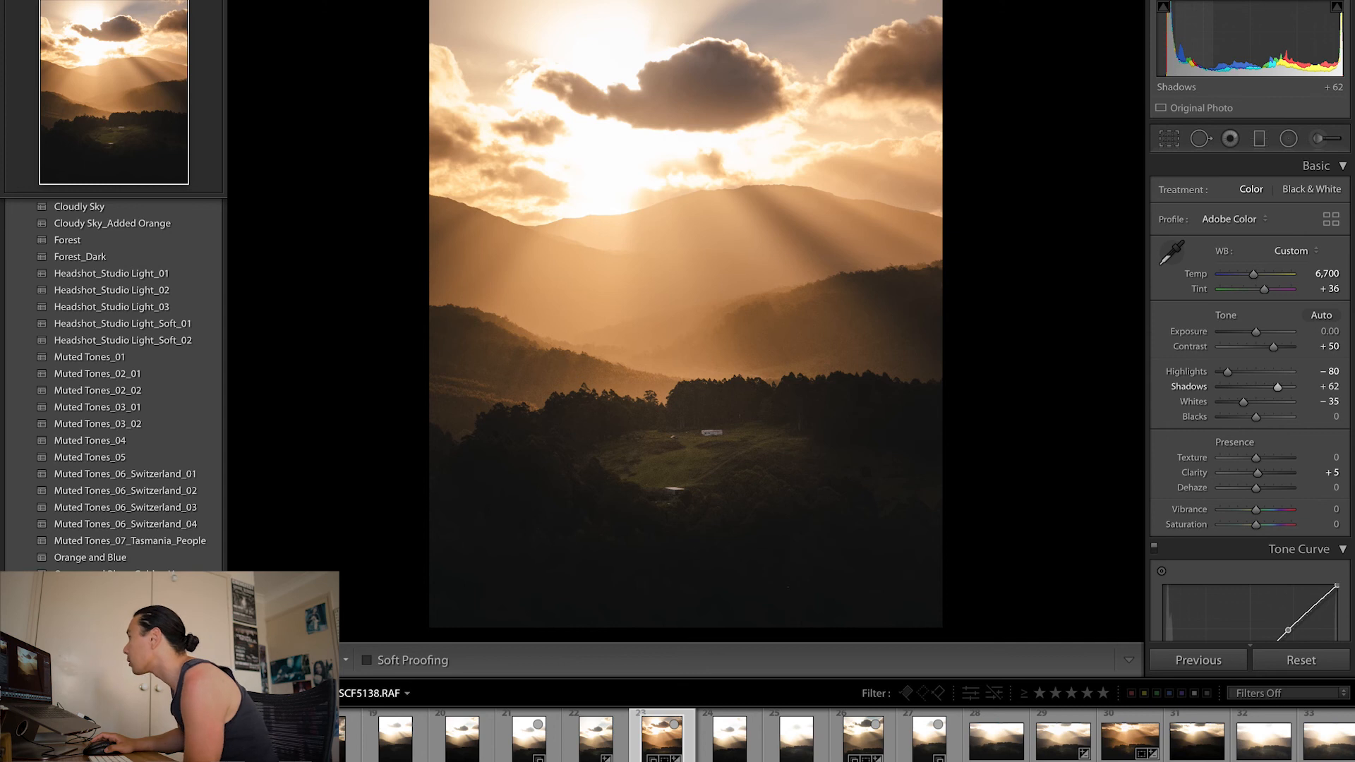
Compare the neighbouring vertical exposures, lower Highlights fully on the darker cropped one, and return to the graded vertical photo.
{"action": "left_click", "coordinate": [727, 742]}
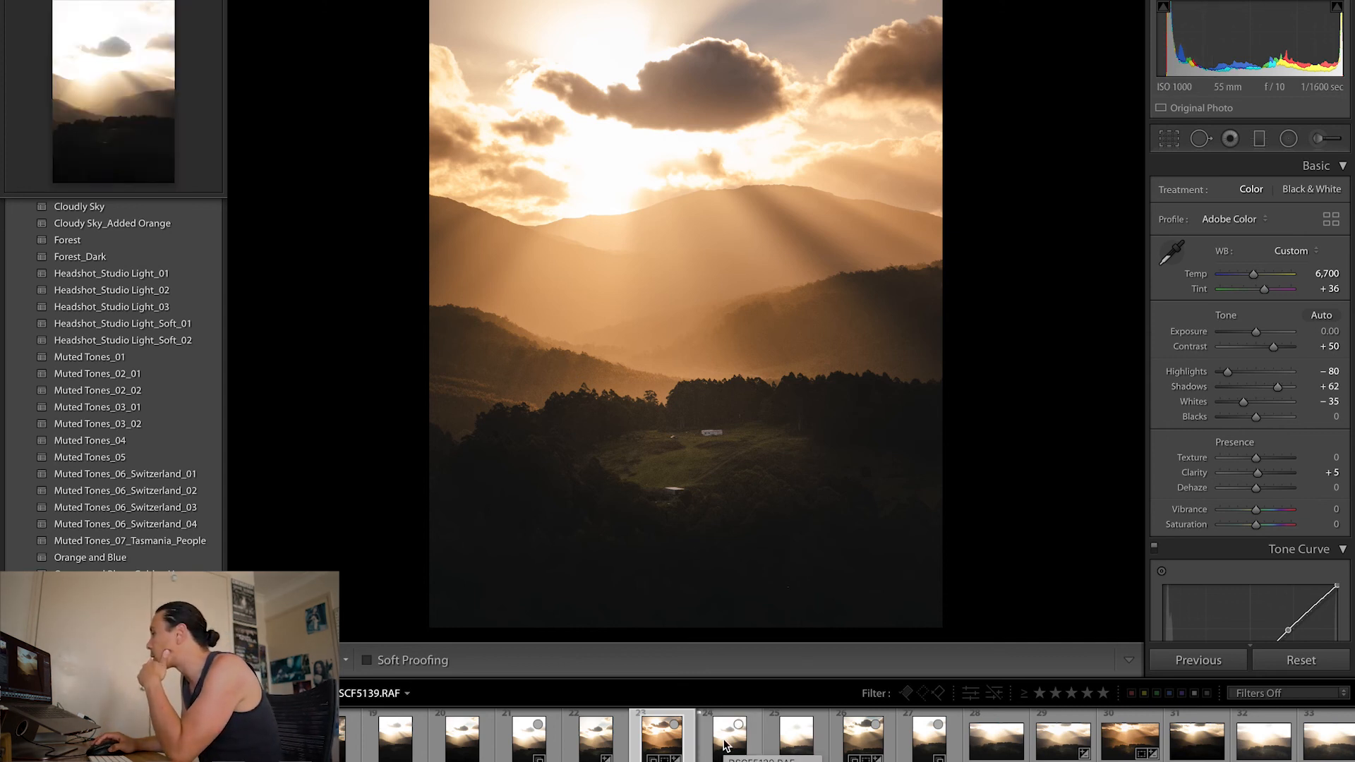
{"action": "left_click", "coordinate": [591, 750]}
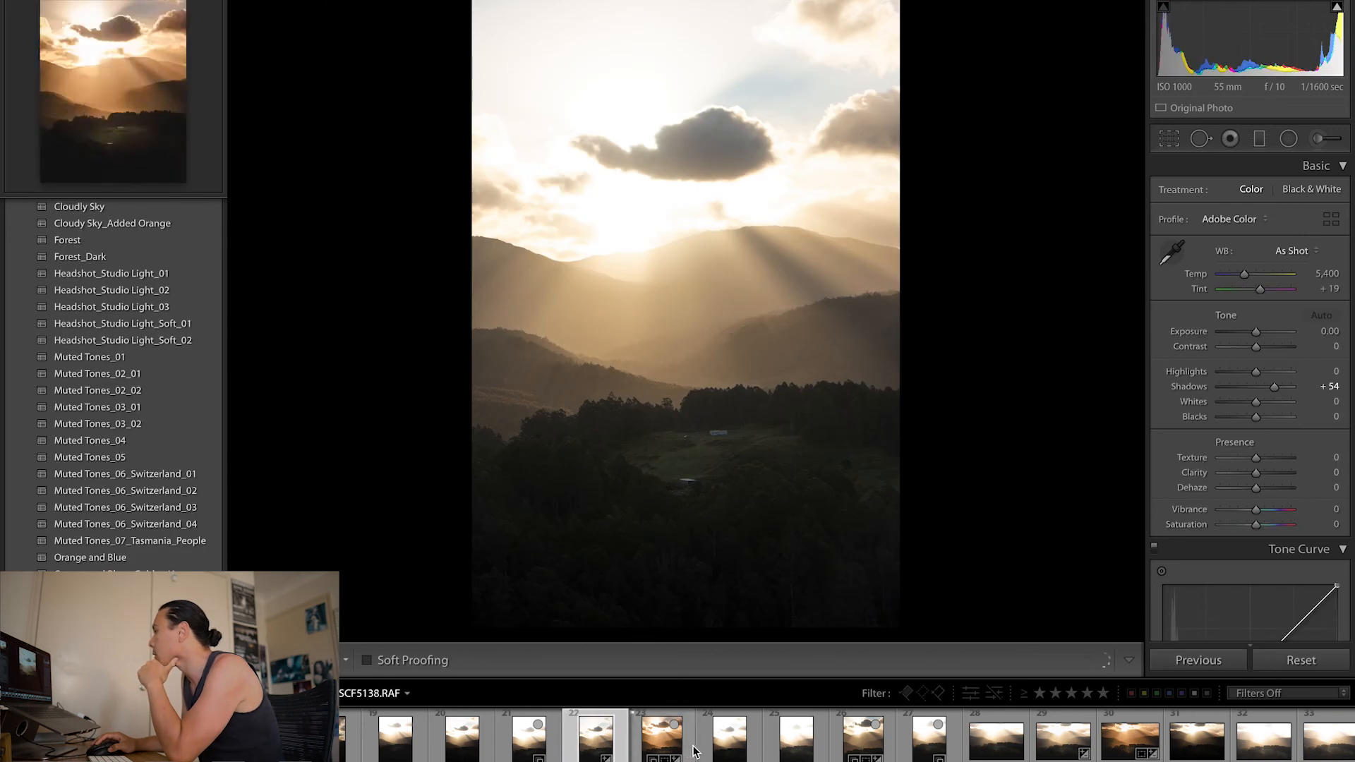
{"action": "left_click", "coordinate": [729, 753]}
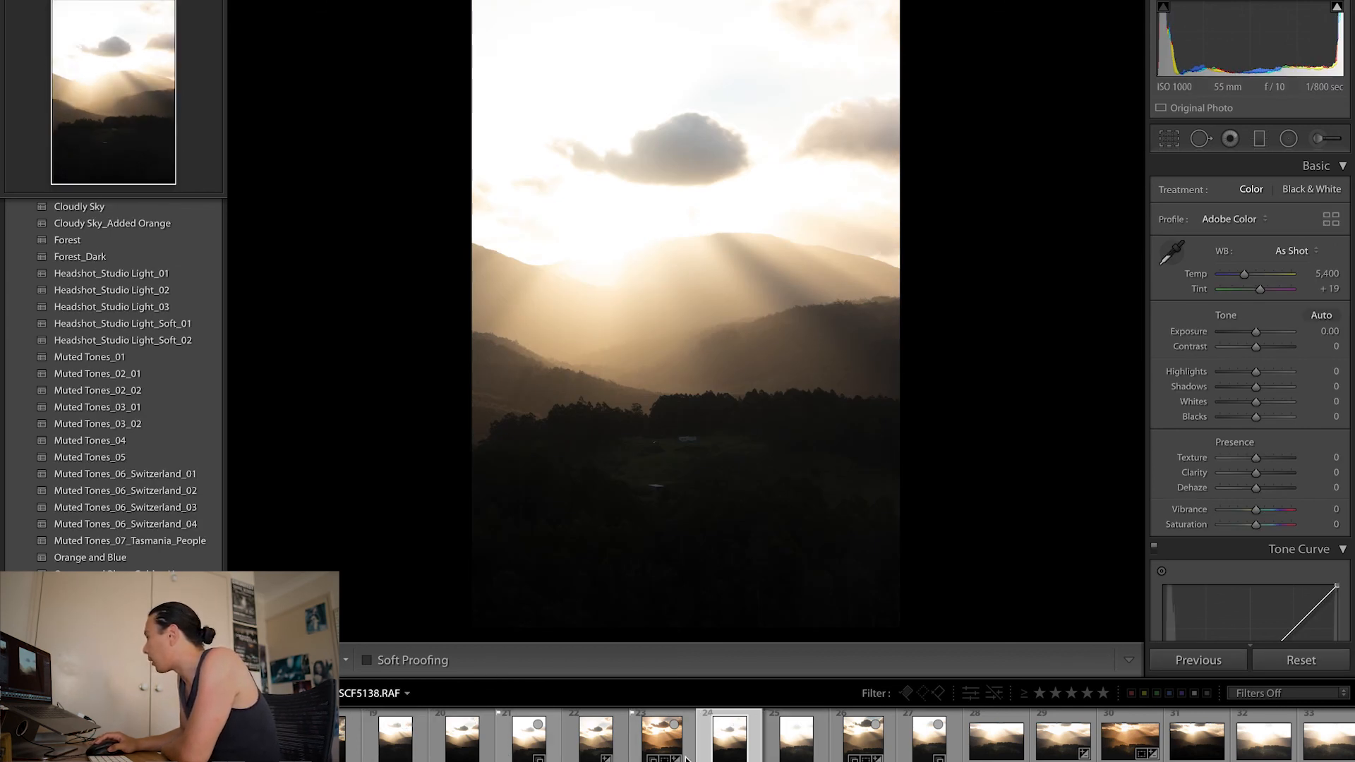
{"action": "left_click", "coordinate": [856, 748]}
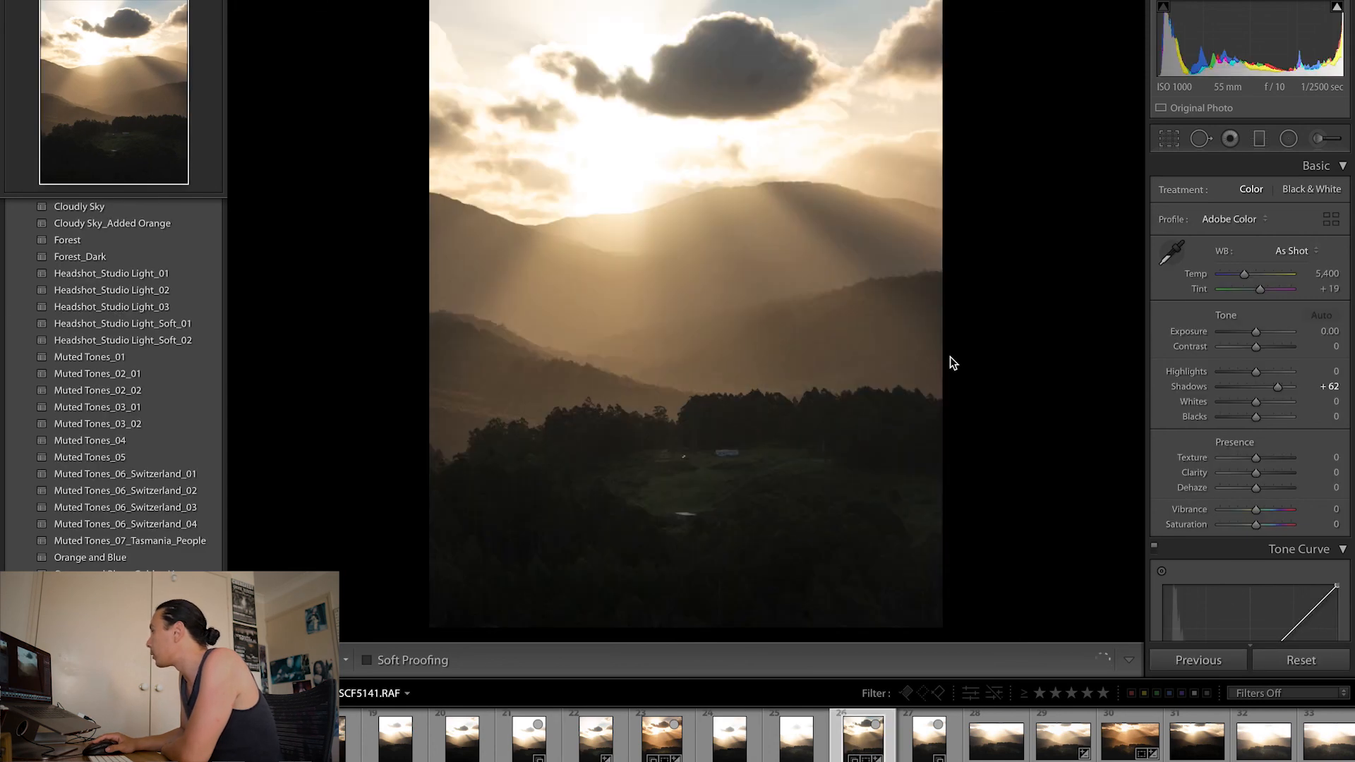
{"action": "left_click_drag", "start_coordinate": [1255, 372], "coordinate": [1113, 367]}
{"action": "left_click", "coordinate": [655, 737]}
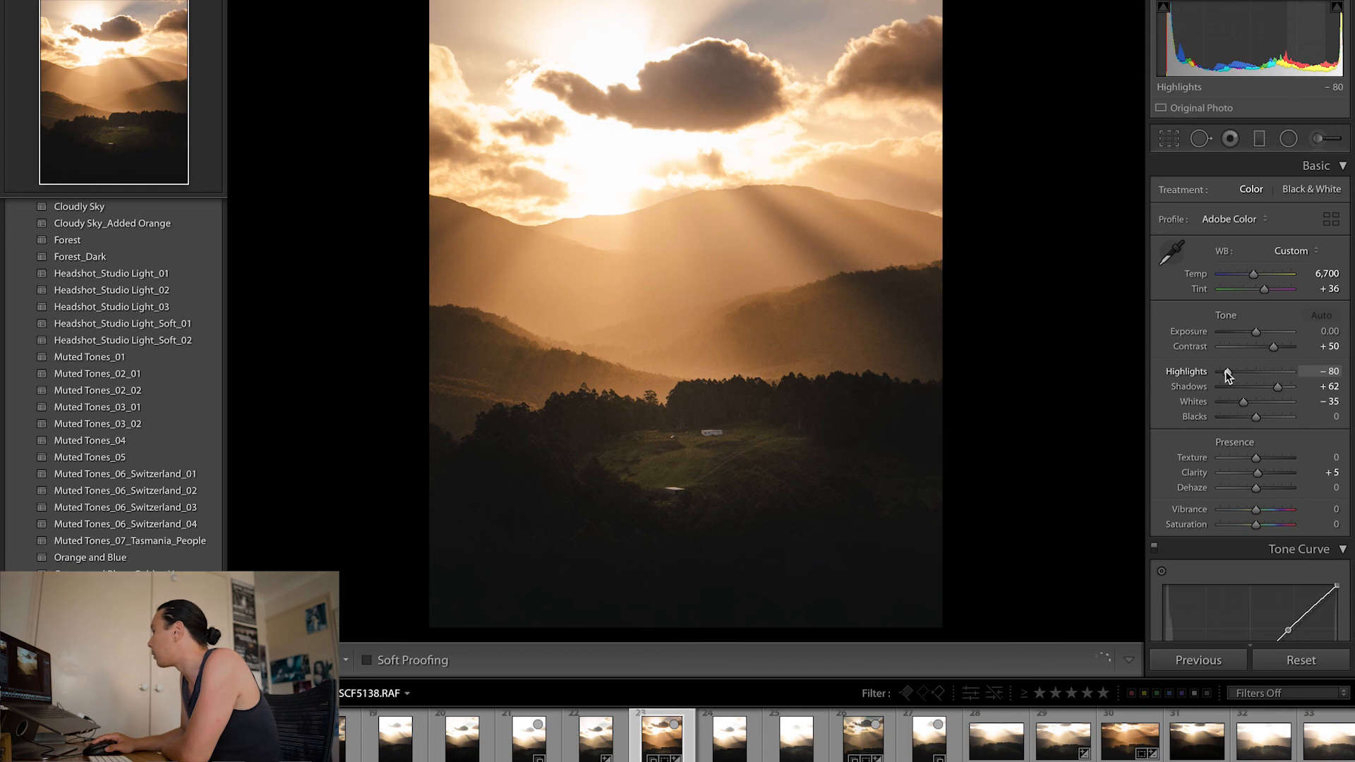
Try Highlights at -100 on the graded vertical photo, then set them back to -80.
{"action": "left_click_drag", "start_coordinate": [1228, 374], "coordinate": [1203, 374]}
{"action": "left_click", "coordinate": [1327, 371]}
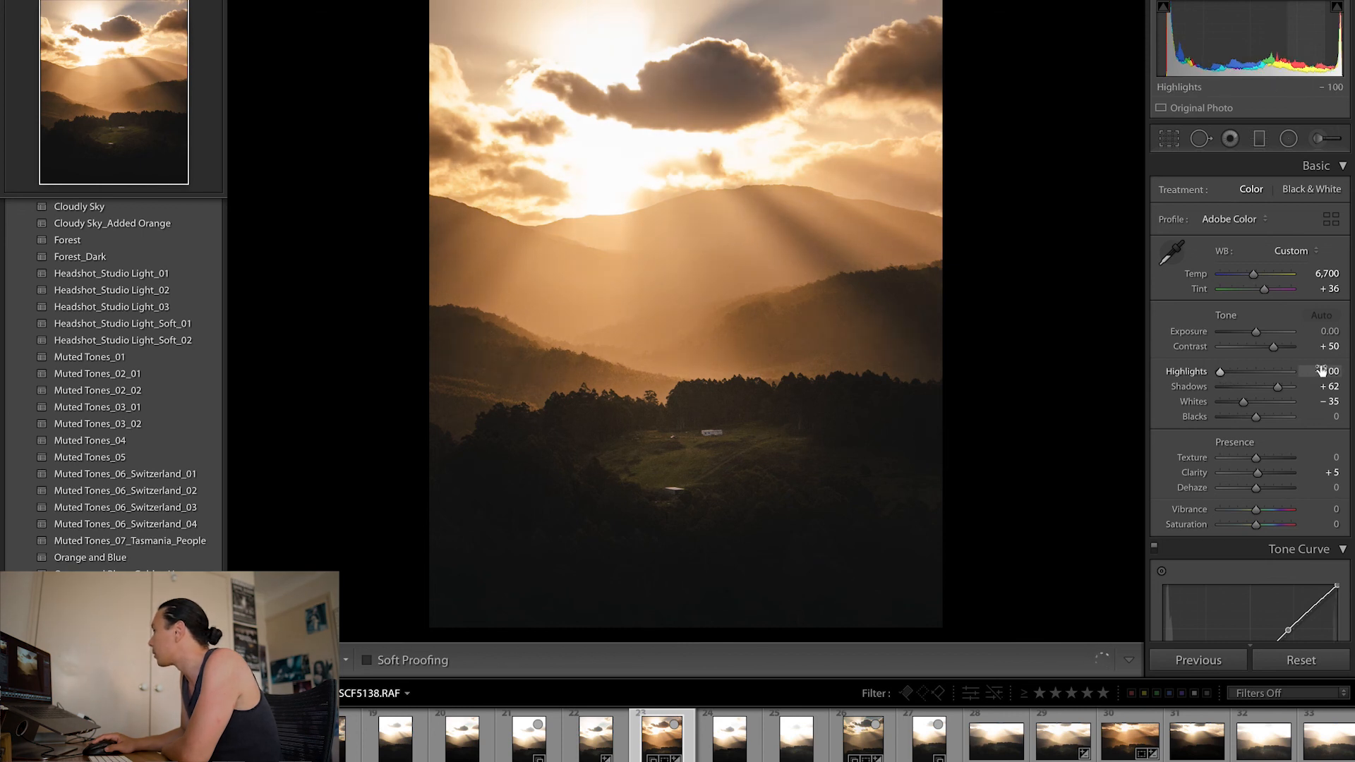
{"action": "type", "text": "-80"}
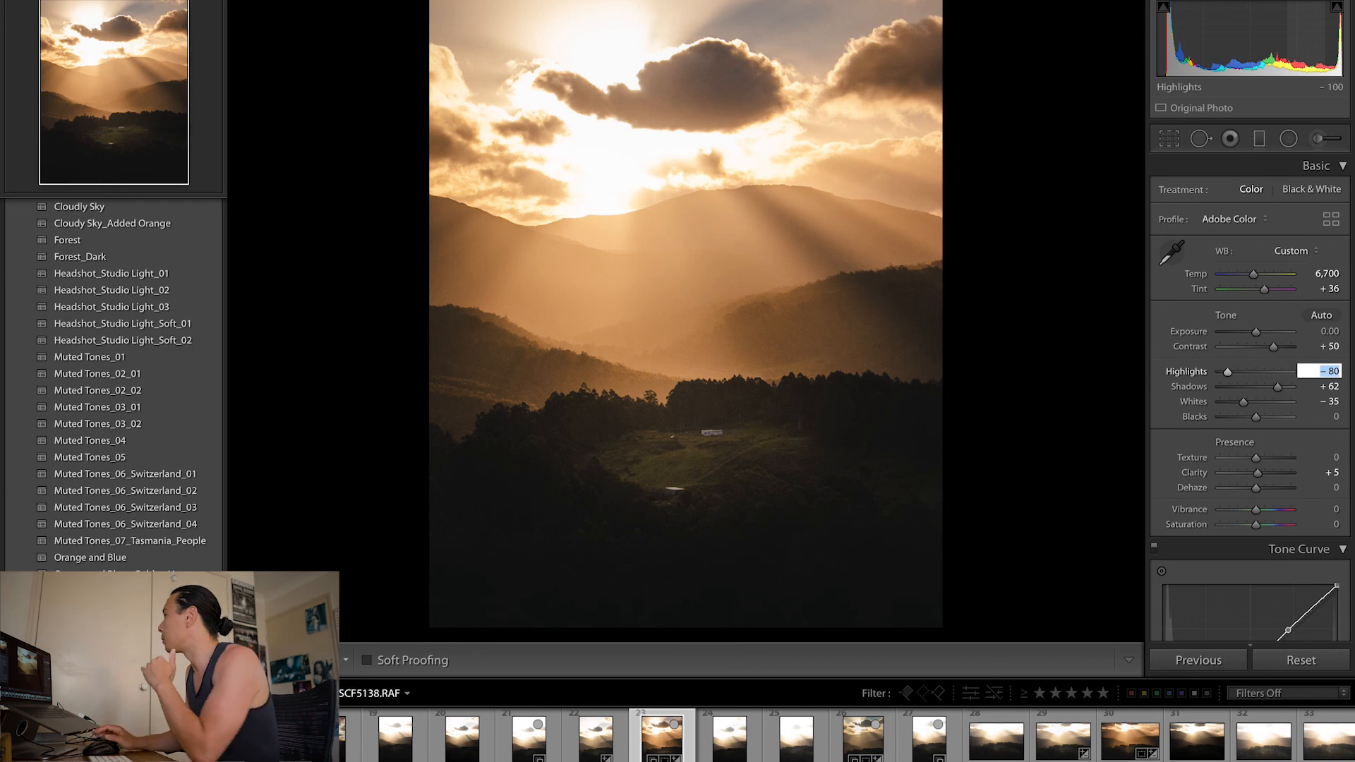
{"action": "key", "text": "Return"}
{"action": "left_click", "coordinate": [1329, 372]}
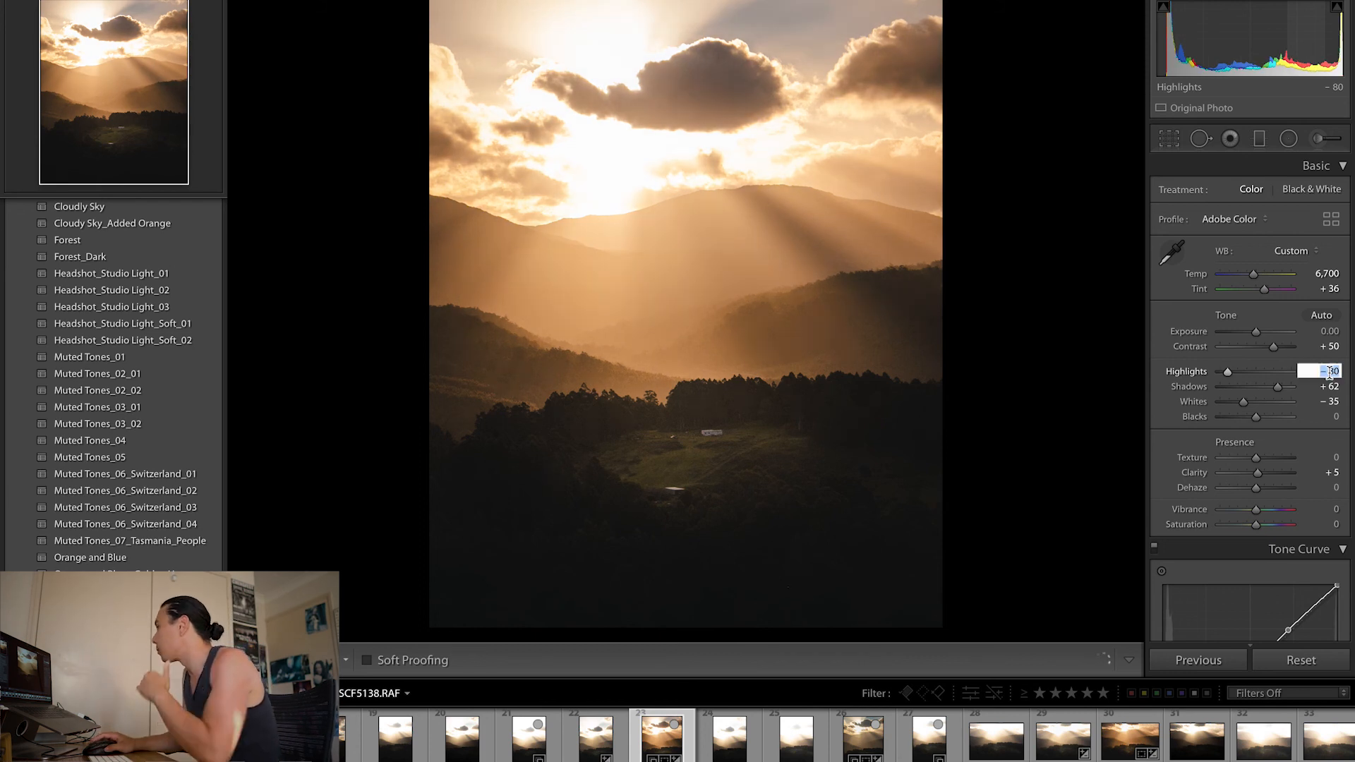
{"action": "left_click", "coordinate": [1161, 346]}
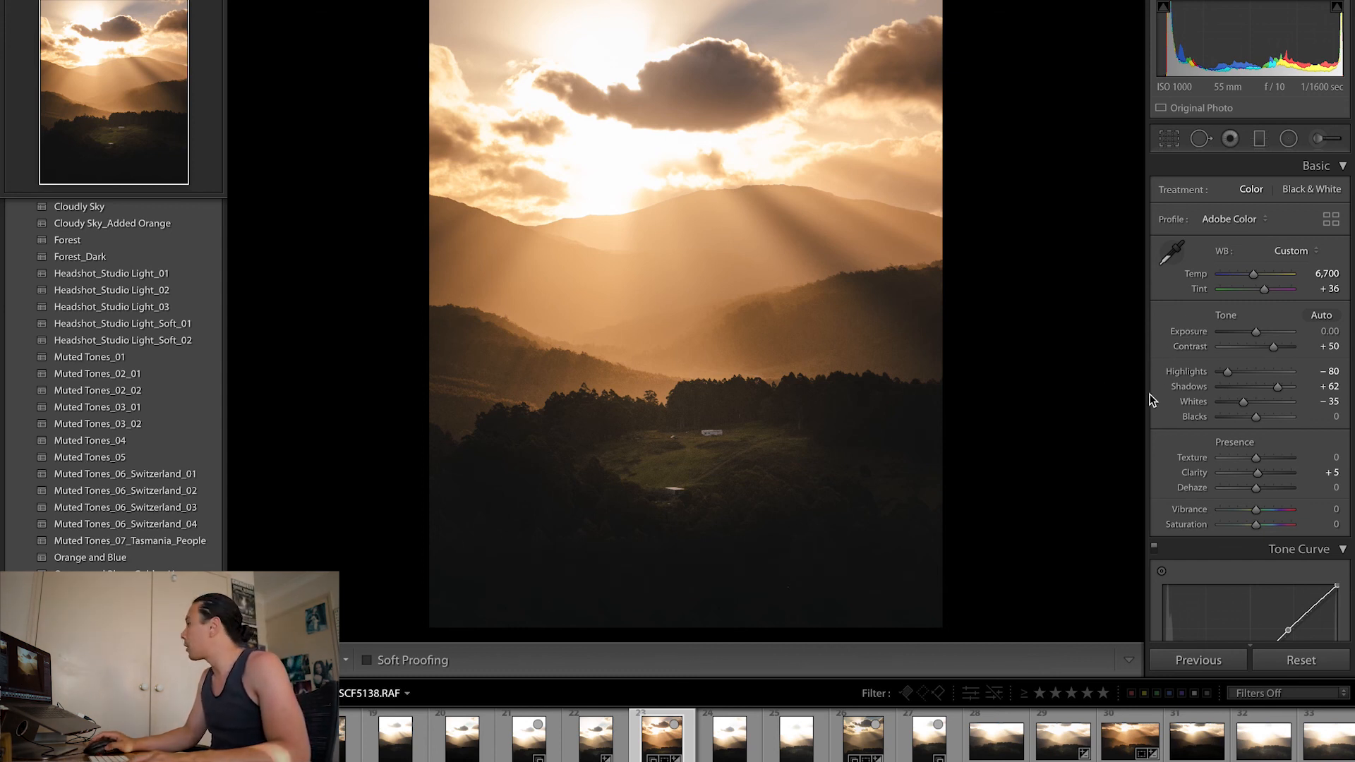
Check the settings of the vertical photo's bottom, right and left graduated filters.
{"action": "key", "text": "m"}
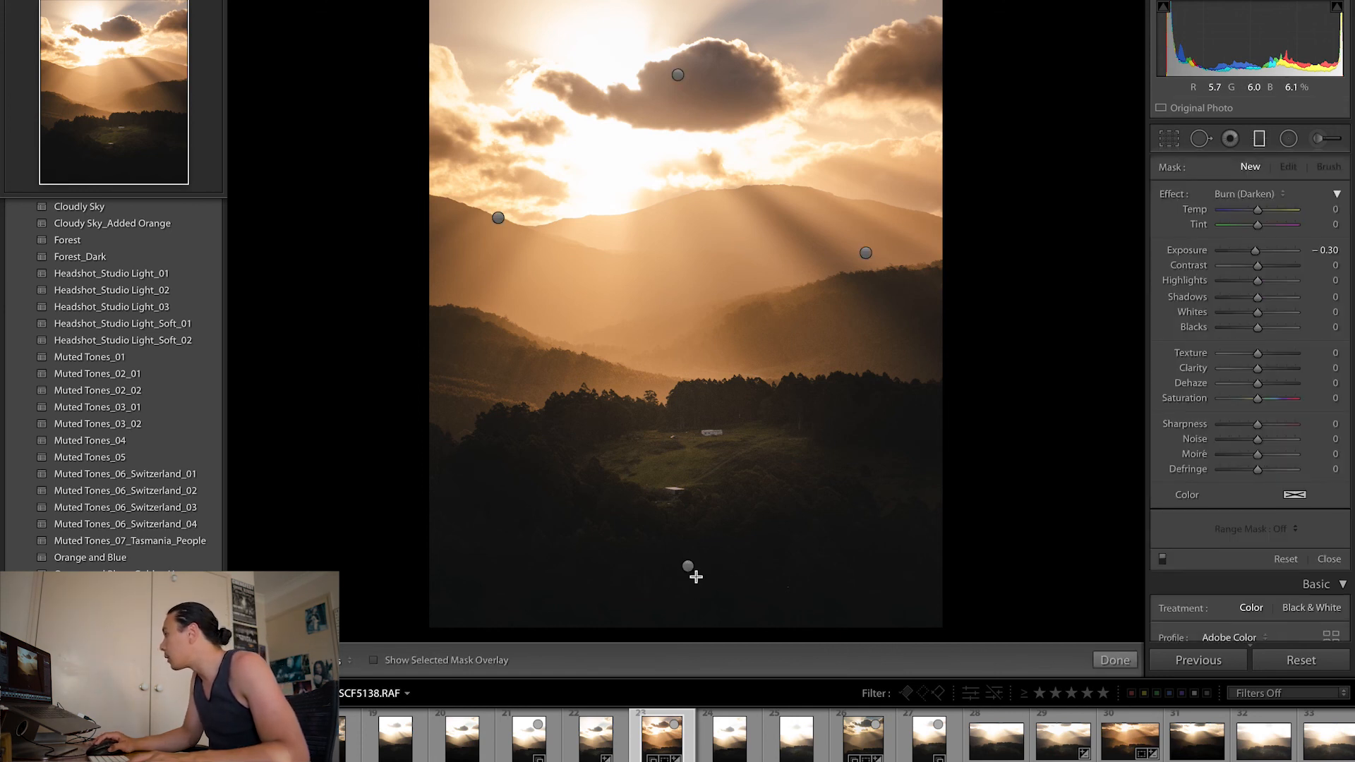
{"action": "left_click", "coordinate": [689, 567]}
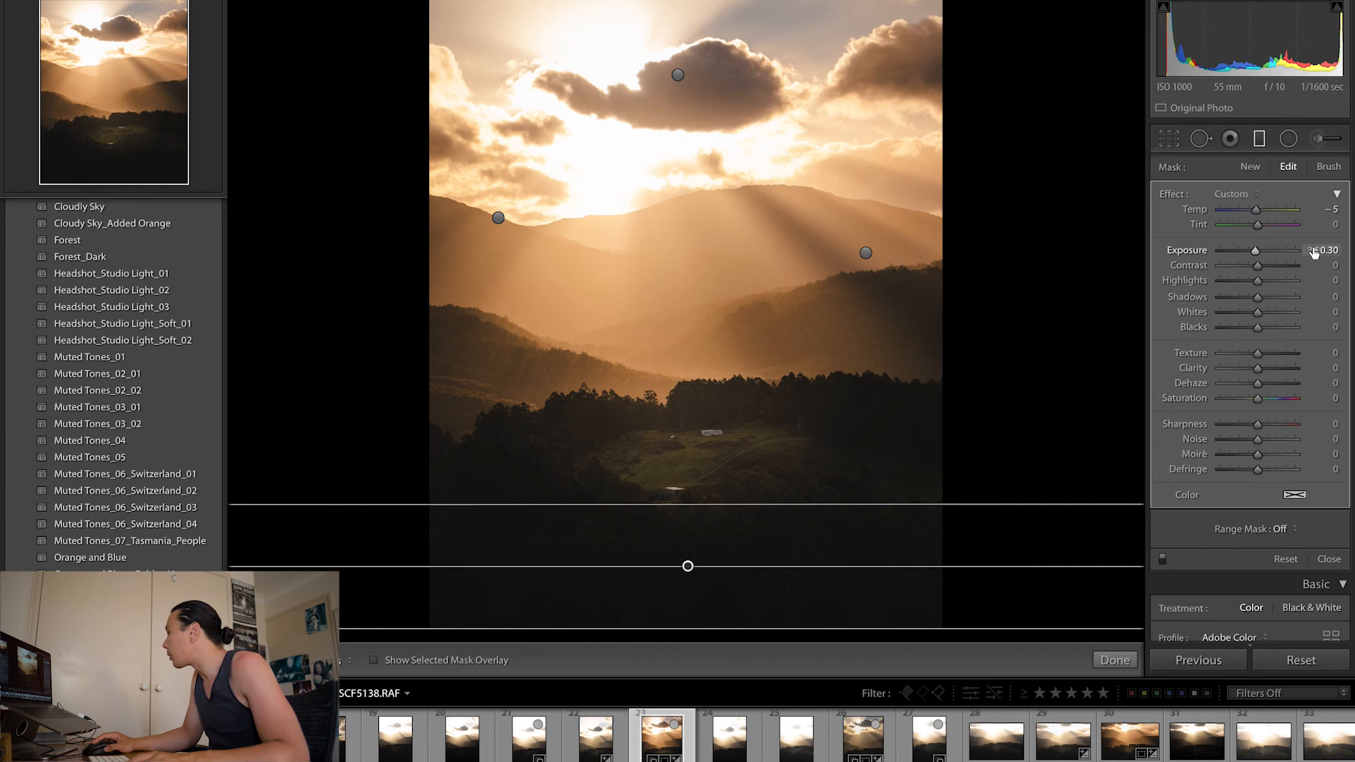
{"action": "left_click", "coordinate": [866, 253]}
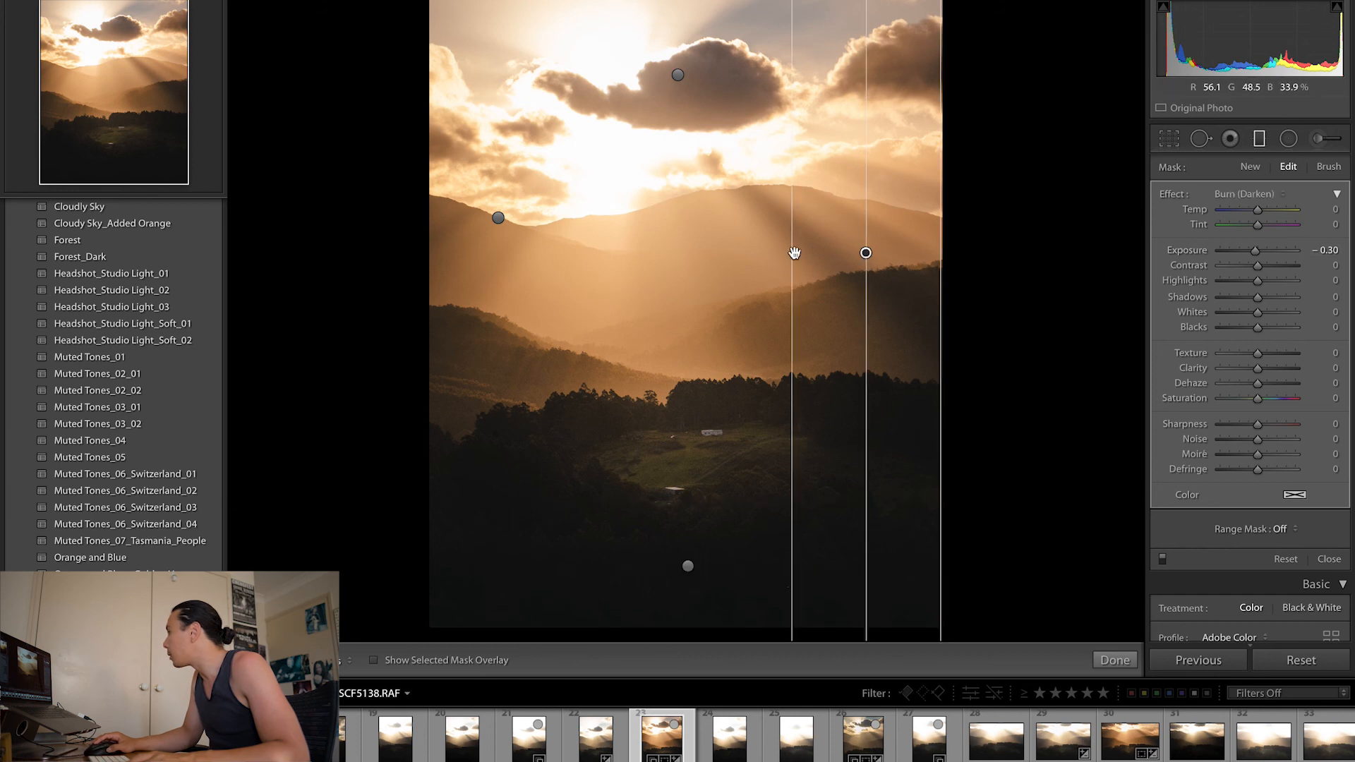
{"action": "left_click", "coordinate": [498, 217]}
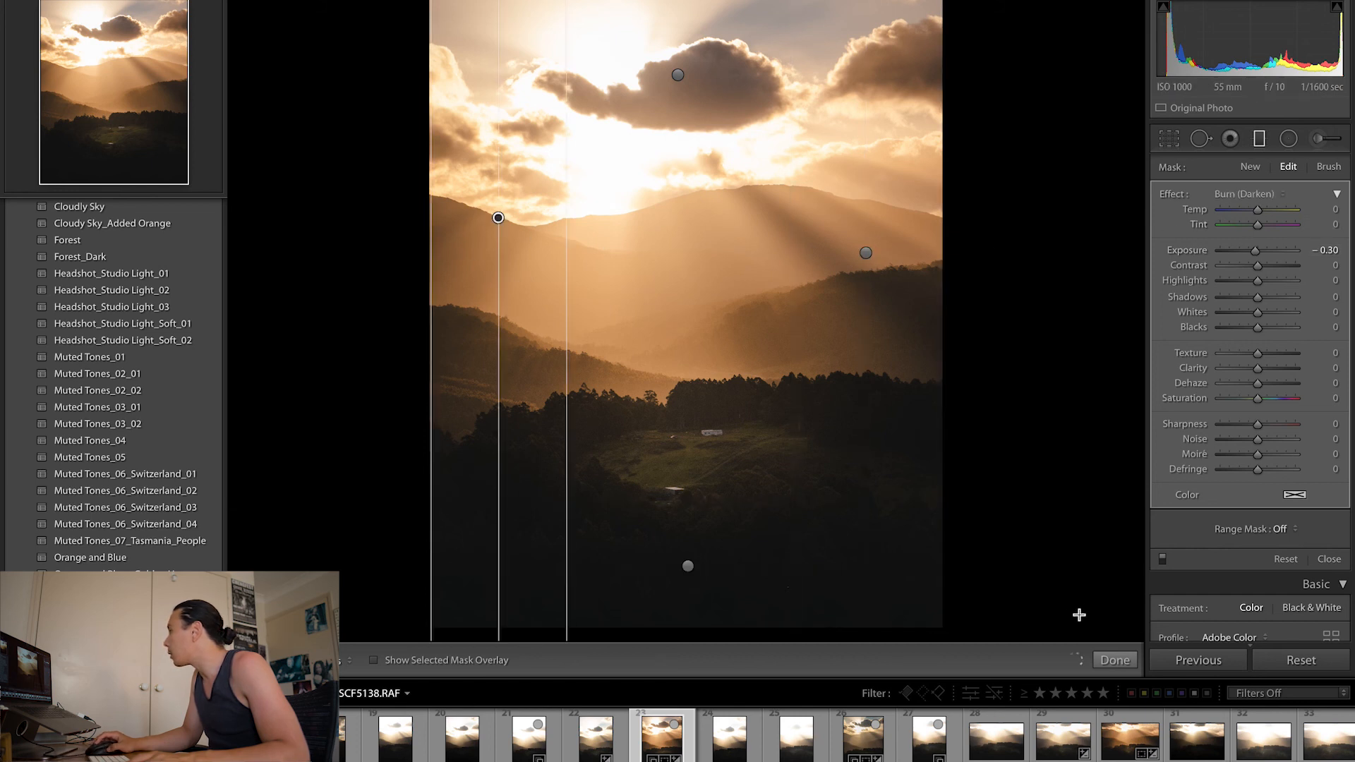
{"action": "left_click", "coordinate": [1114, 660]}
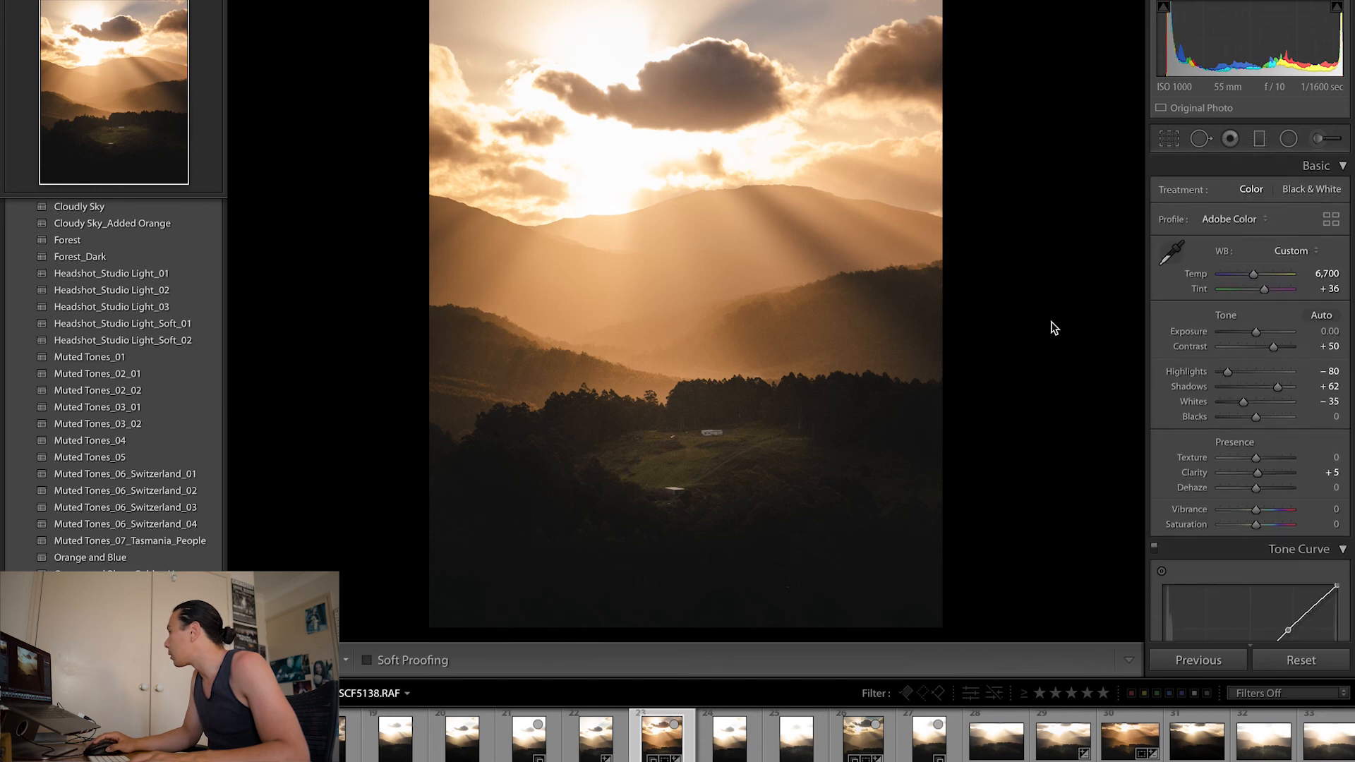
Set the graded vertical photo's Shadows to +65.
{"action": "left_click", "coordinate": [1331, 387]}
{"action": "type", "text": "65"}
{"action": "key", "text": "Return"}
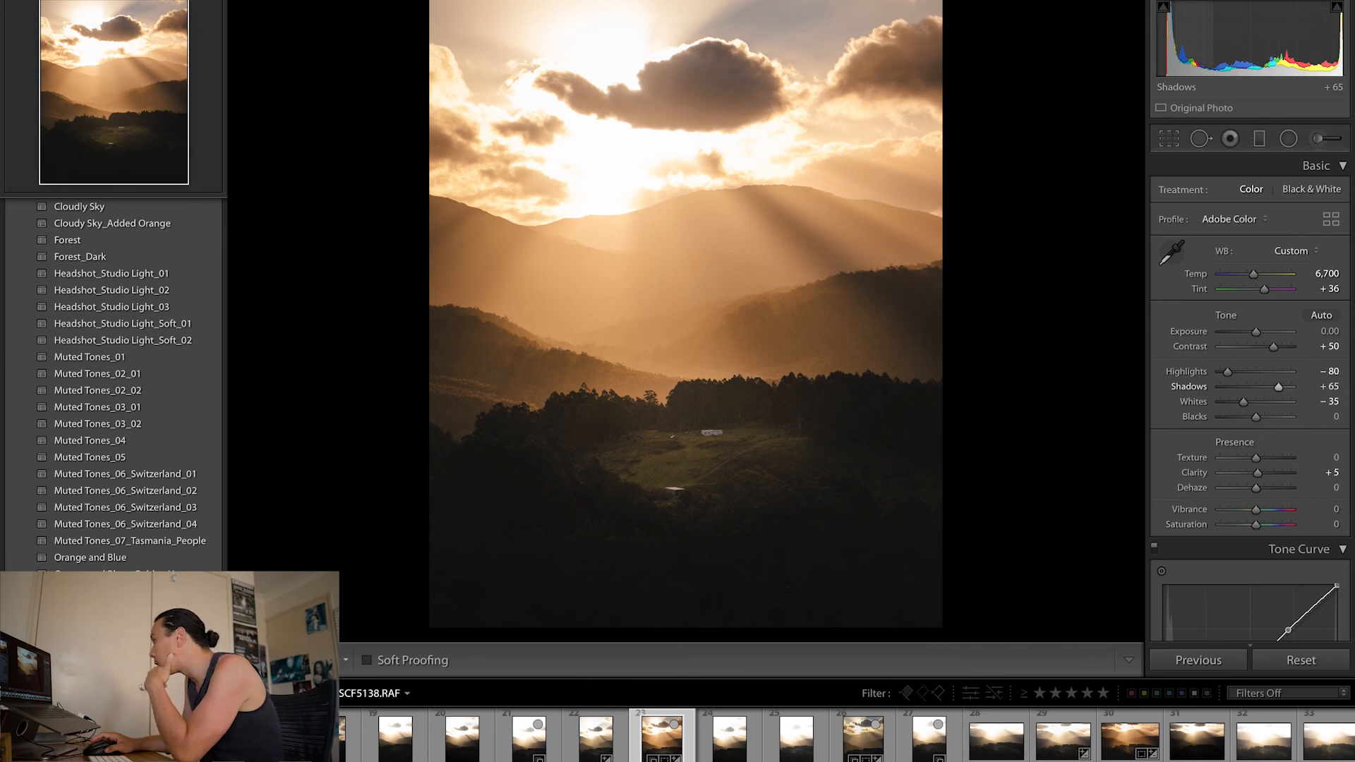
Enlarge the radial filter around the sunlit clearing in both height and width.
{"action": "left_click", "coordinate": [1288, 140]}
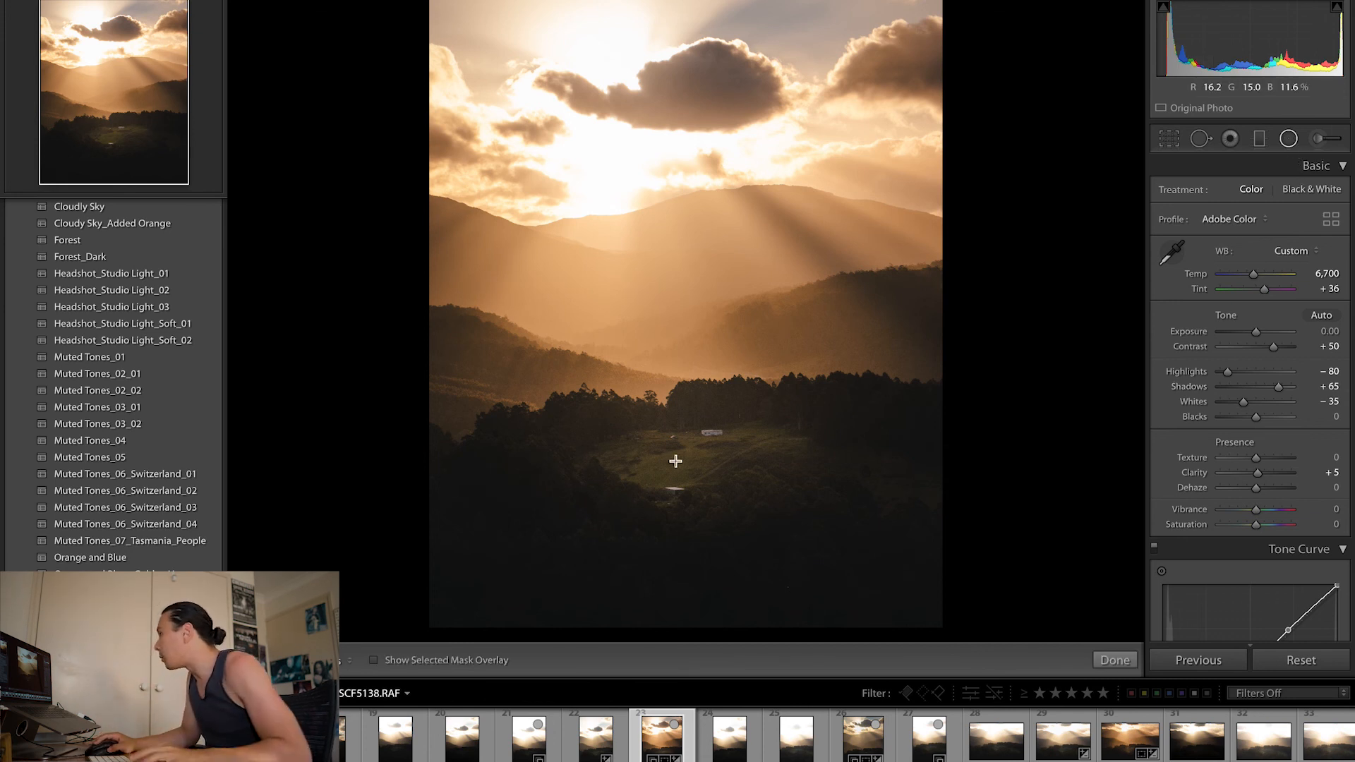
{"action": "left_click", "coordinate": [685, 442]}
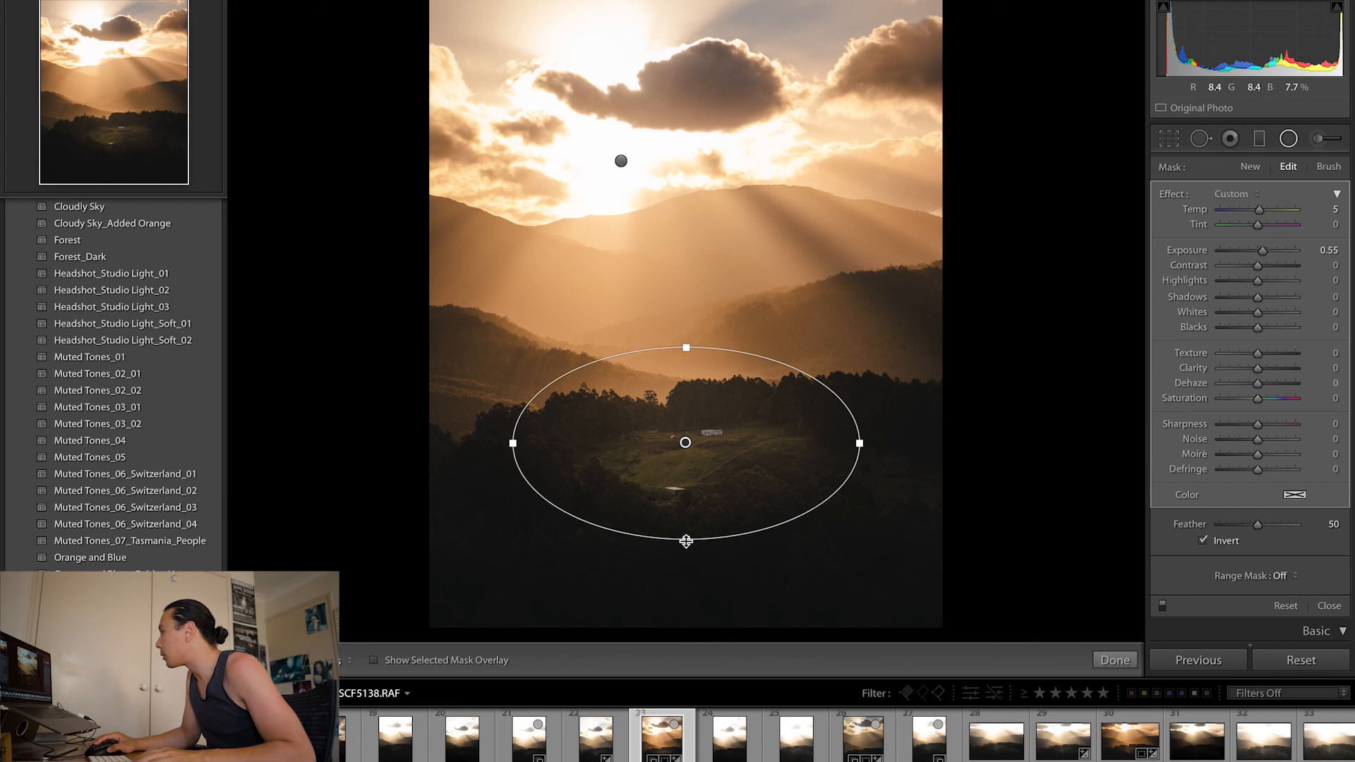
{"action": "left_click_drag", "start_coordinate": [685, 541], "coordinate": [686, 564]}
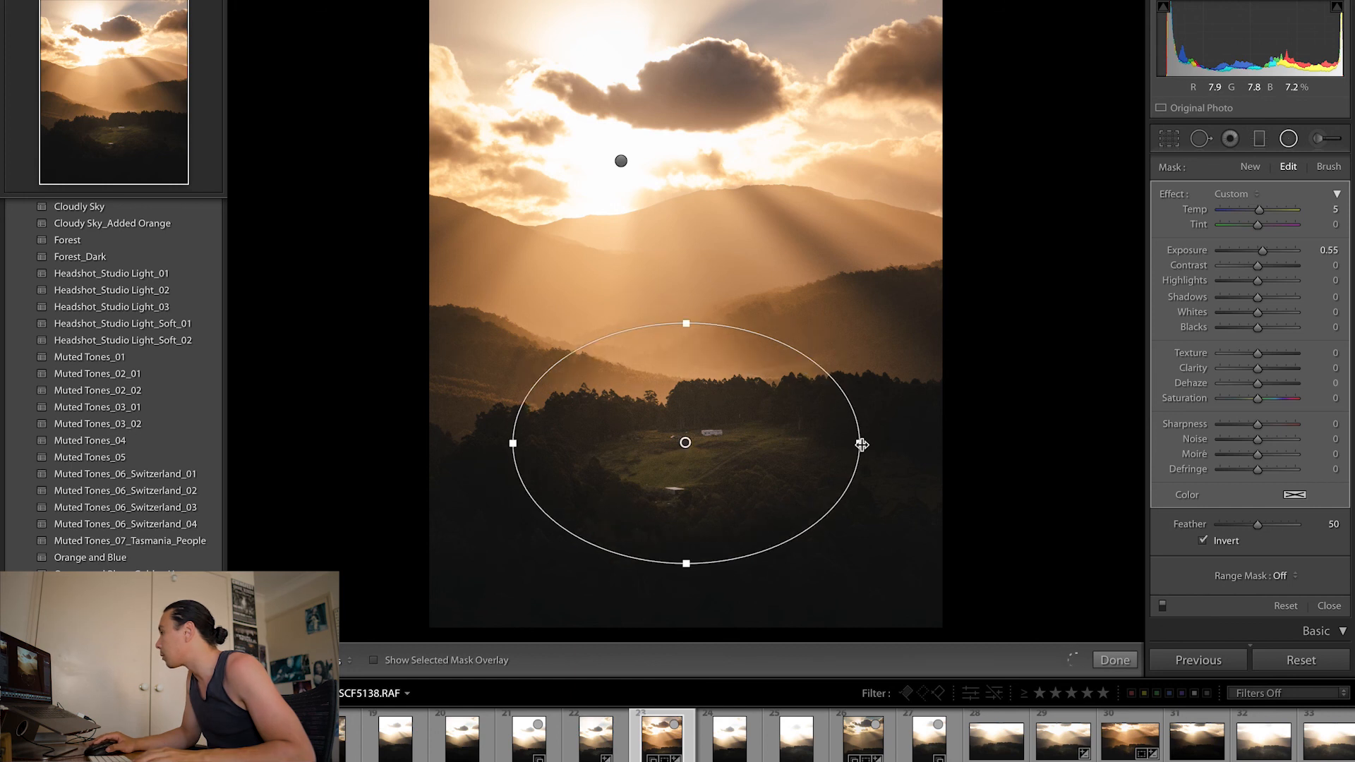
{"action": "left_click_drag", "start_coordinate": [861, 444], "coordinate": [907, 442]}
{"action": "key", "text": "shift+m"}
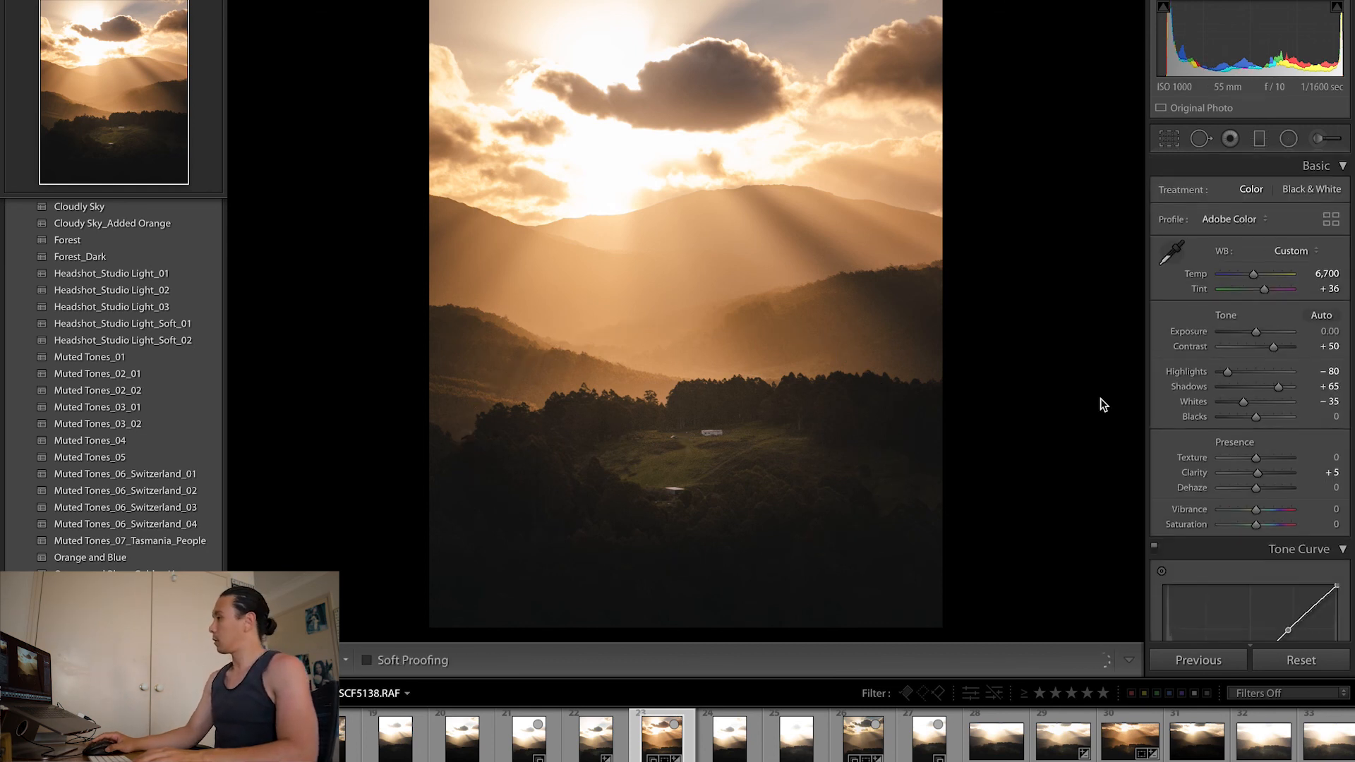
Delete the vertical photo's large radial filter over the sun, then undo the deletion.
{"action": "left_click", "coordinate": [1289, 139]}
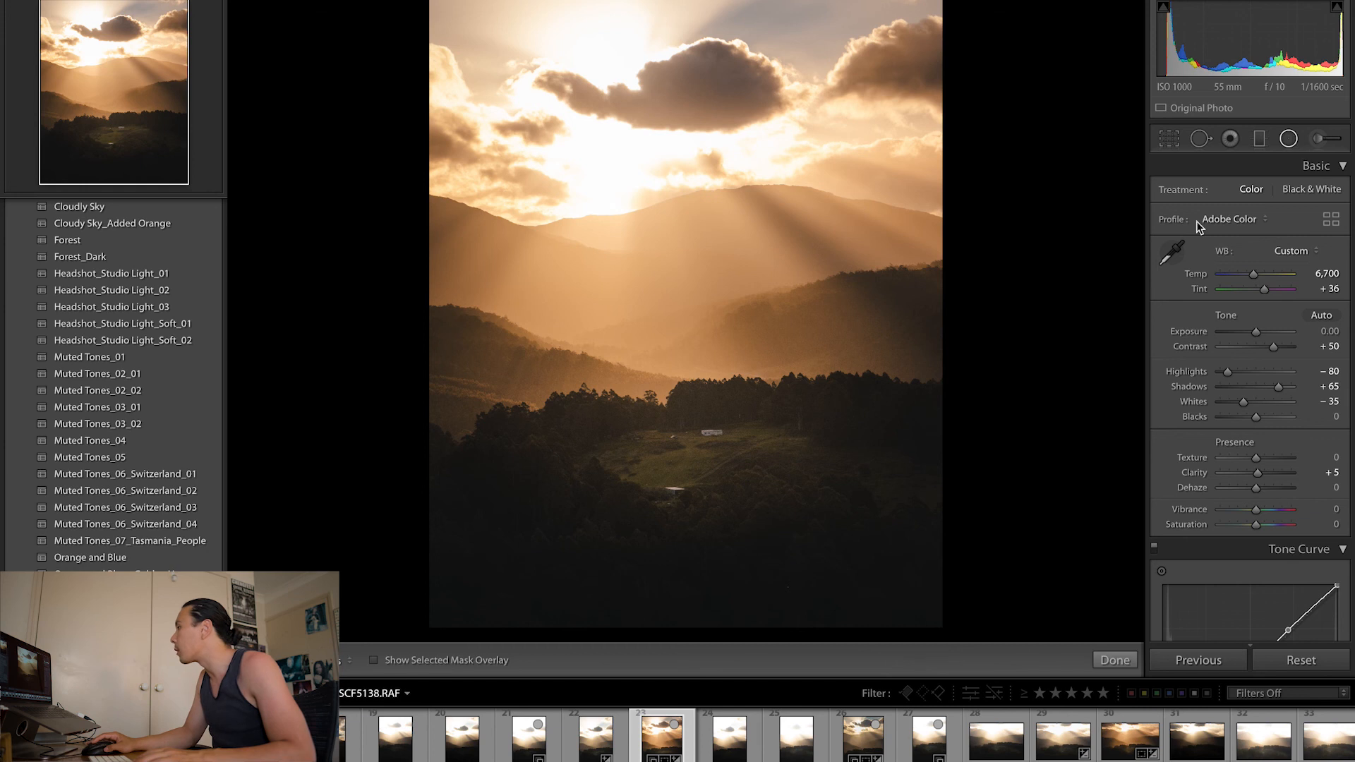
{"action": "left_click", "coordinate": [621, 162]}
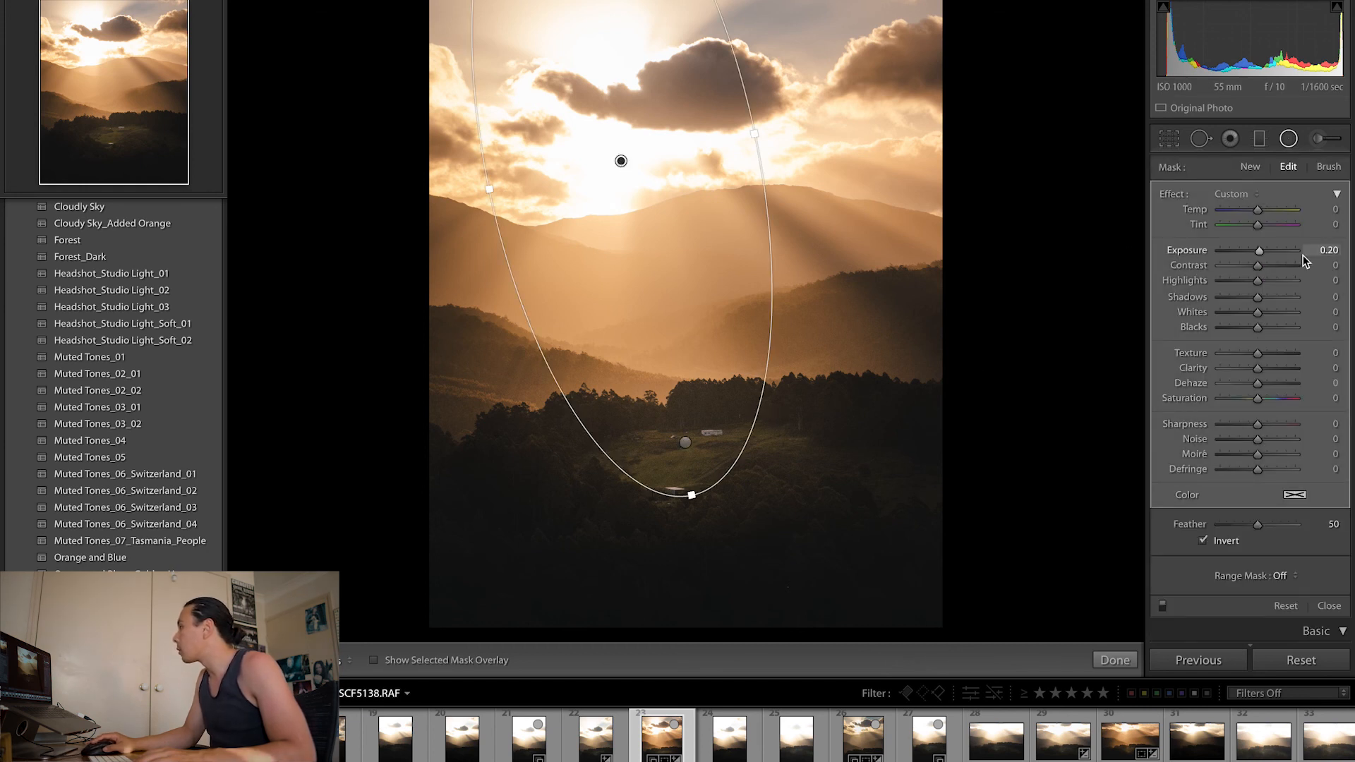
{"action": "left_click", "coordinate": [1043, 330]}
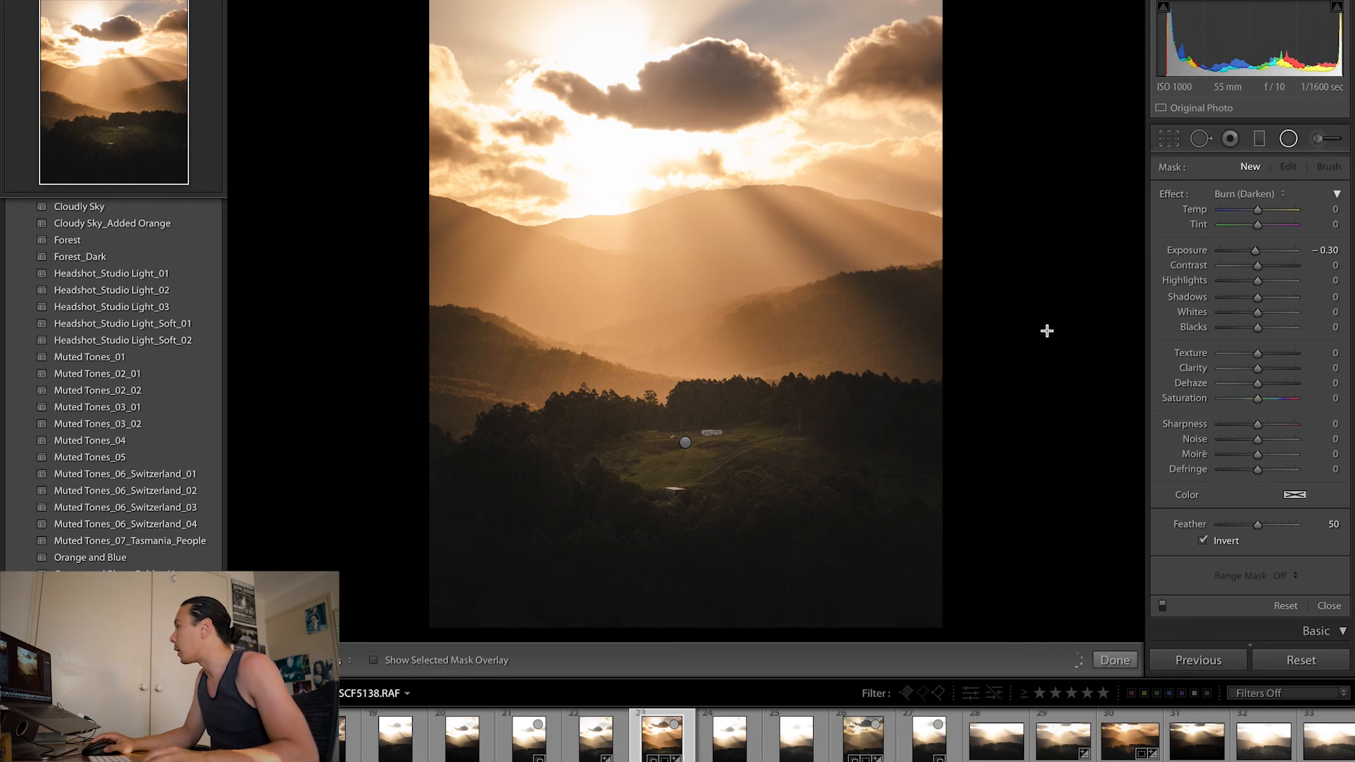
{"action": "key", "text": "ctrl+z"}
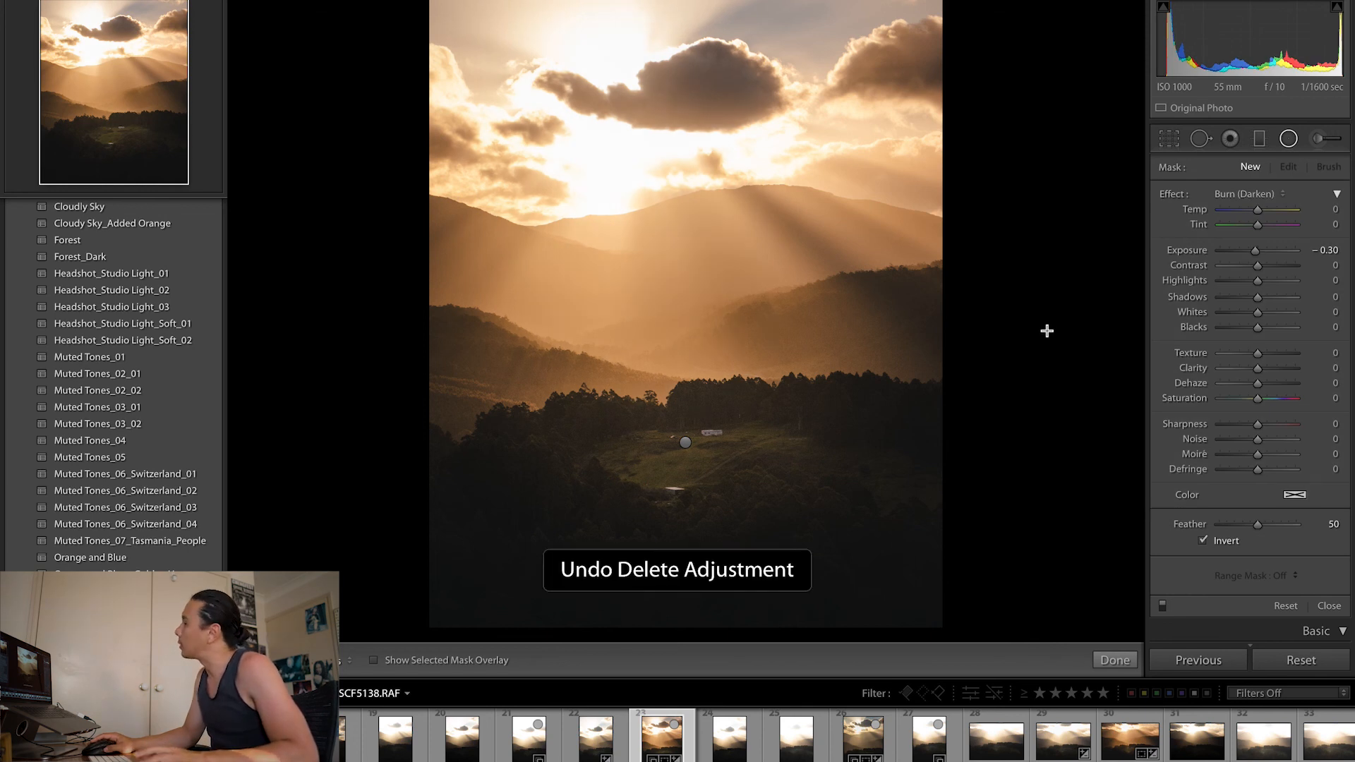
Try lowering Dehaze on the sun's radial filter, setting it to -5.
{"action": "left_click", "coordinate": [1335, 384]}
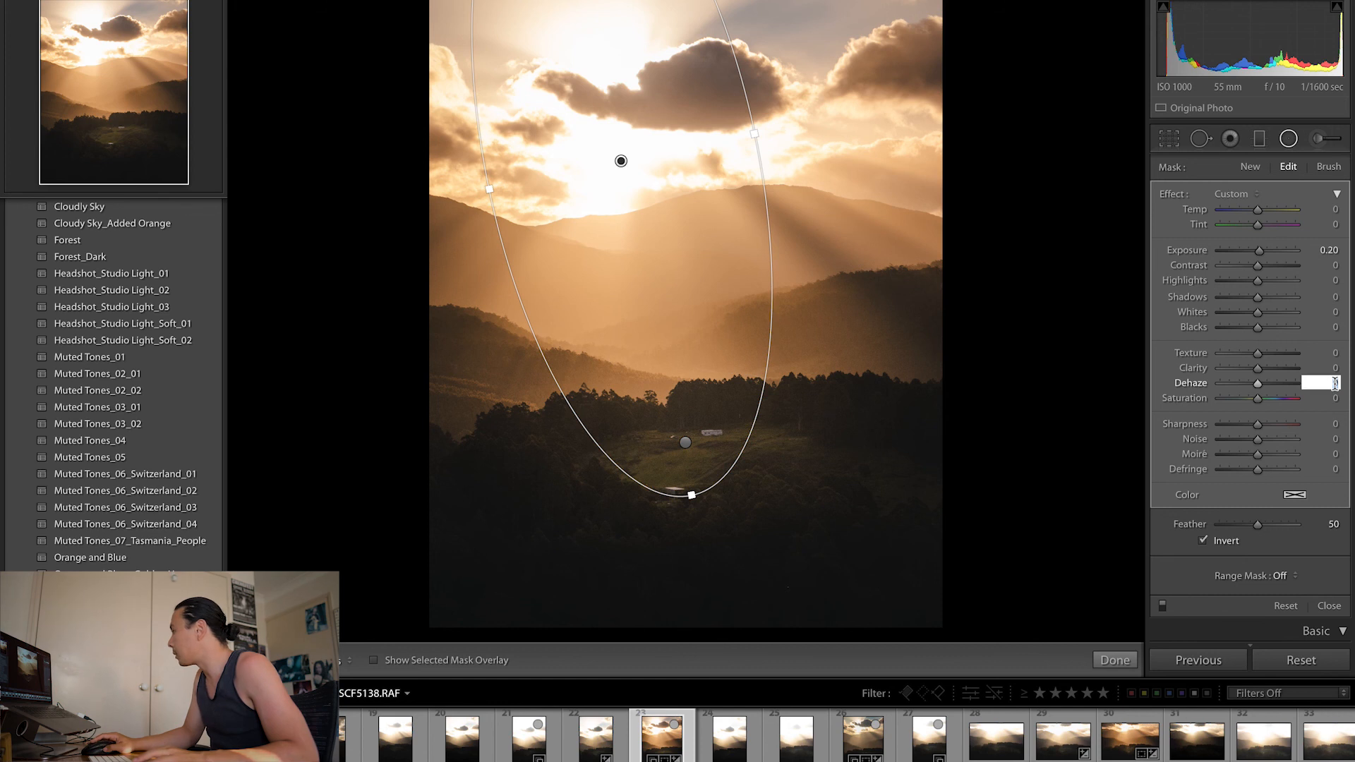
{"action": "left_click_drag", "start_coordinate": [1254, 386], "coordinate": [1253, 389]}
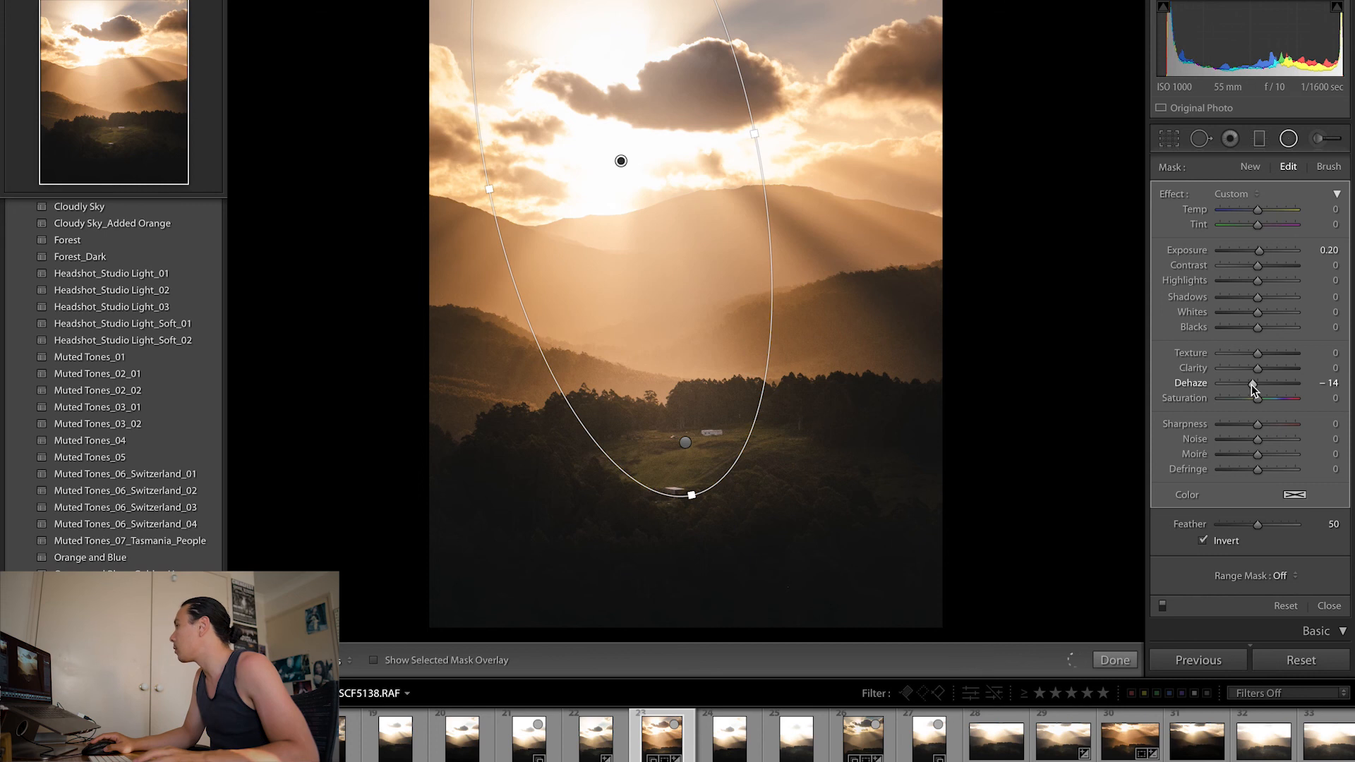
{"action": "left_click", "coordinate": [1327, 383]}
{"action": "type", "text": "-5"}
{"action": "key", "text": "Return"}
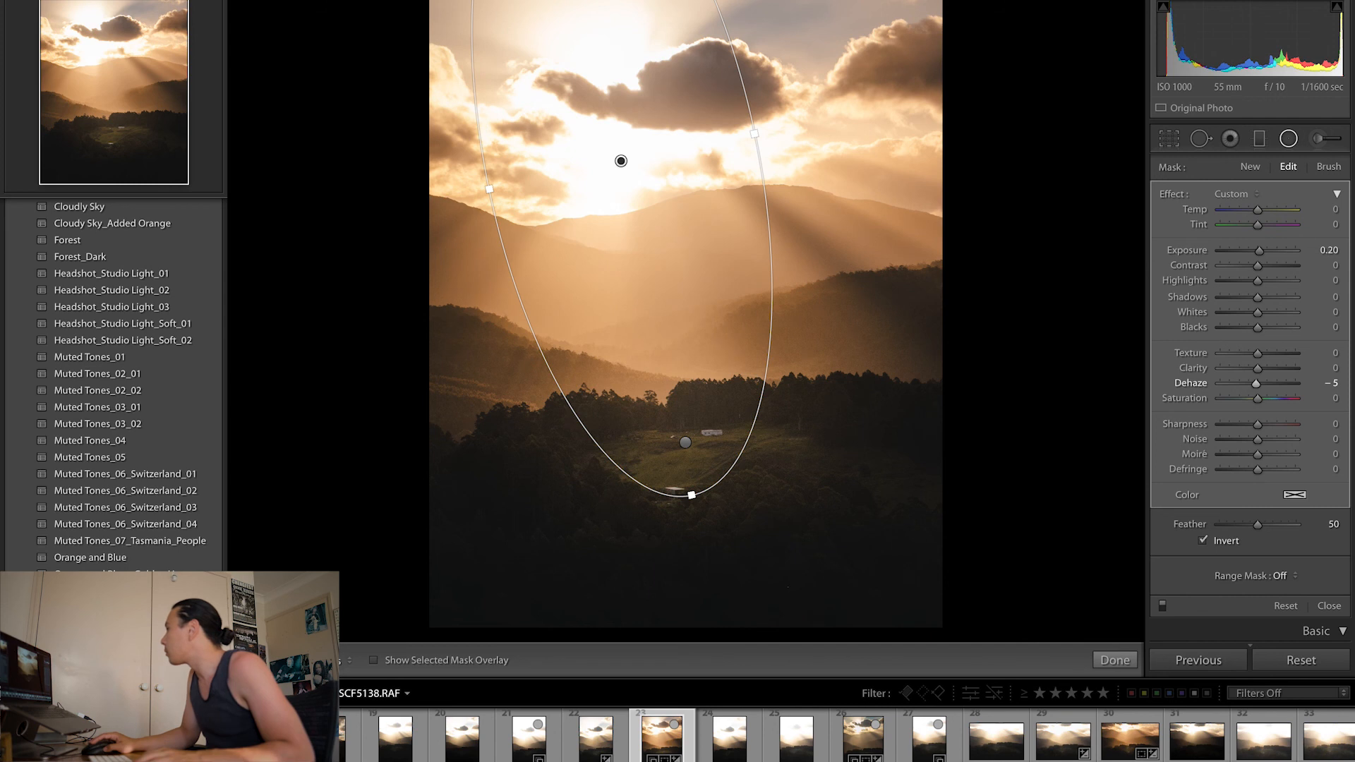
{"action": "left_click", "coordinate": [1116, 659]}
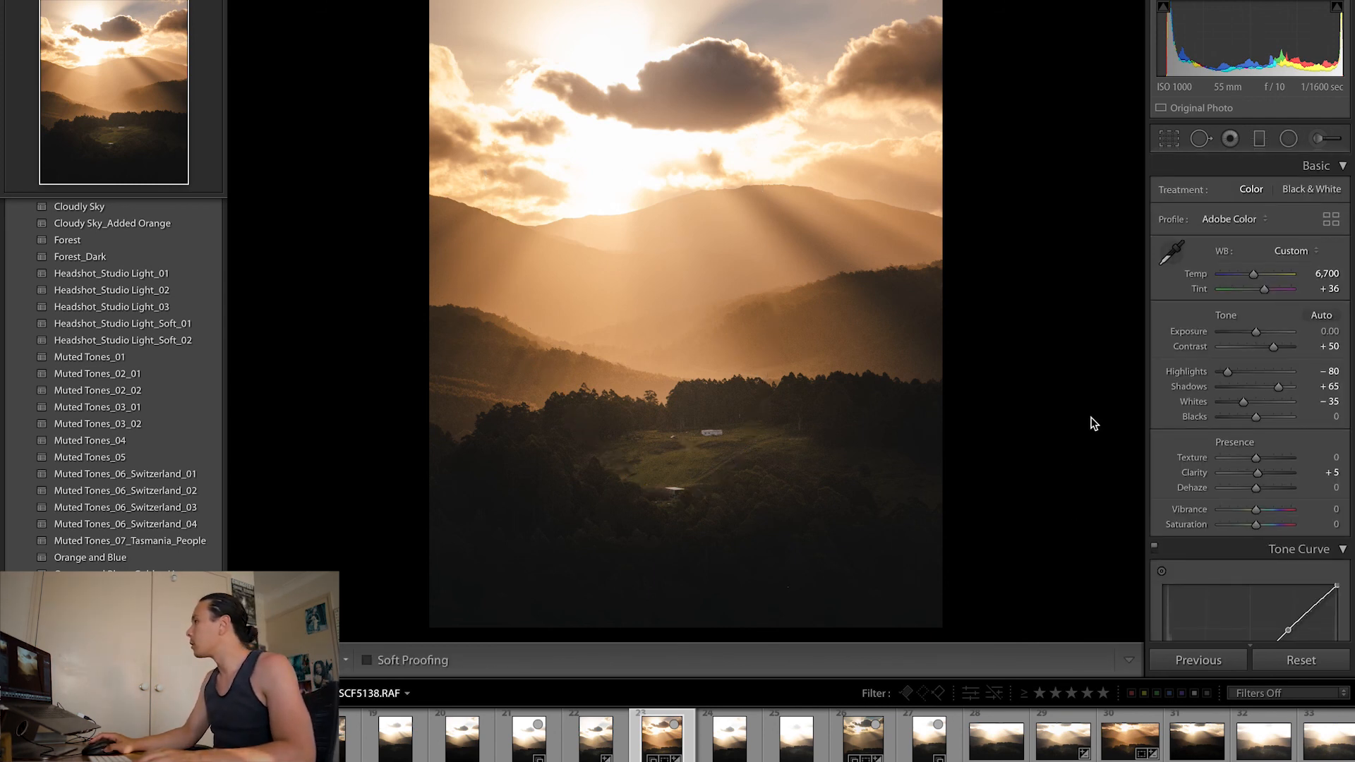
Set the Dehaze of the sun's radial filter back to 0.
{"action": "left_click", "coordinate": [1288, 139]}
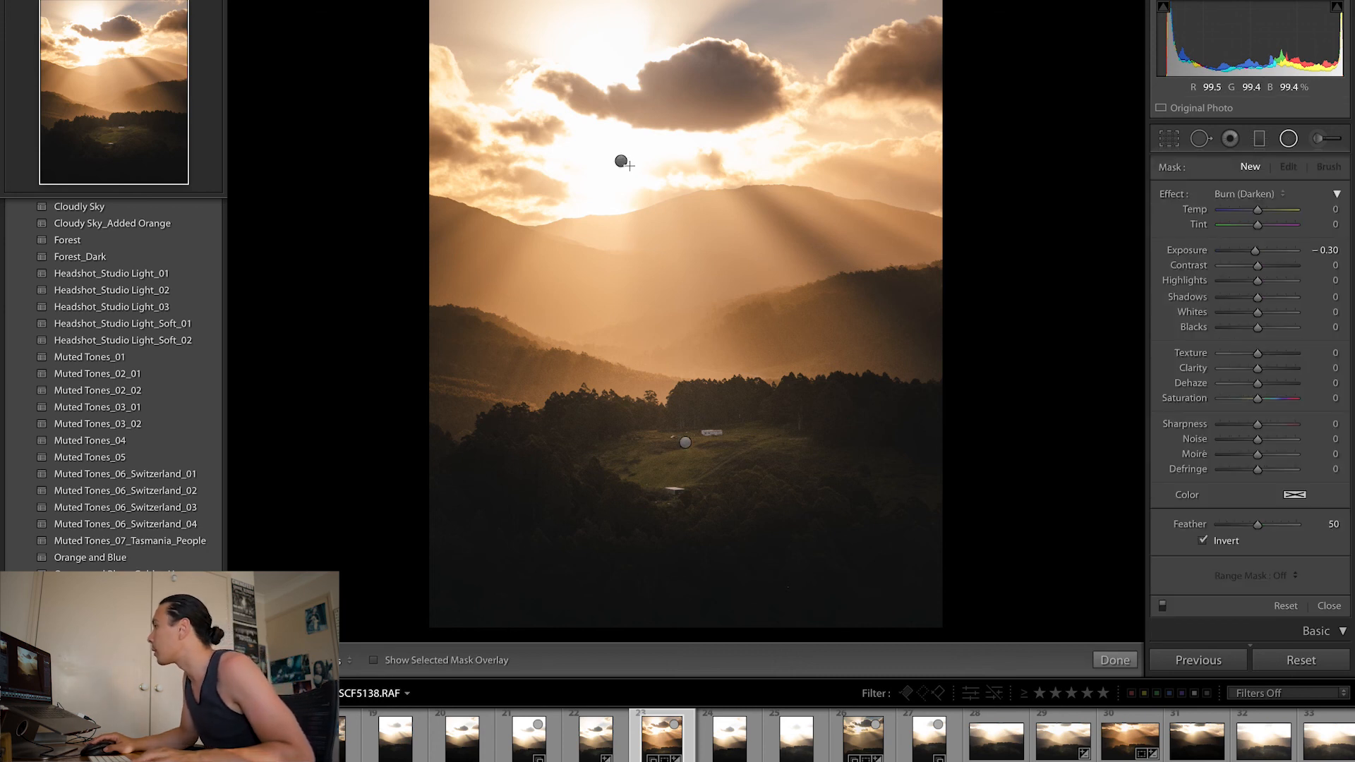
{"action": "left_click", "coordinate": [621, 161]}
{"action": "left_click", "coordinate": [1335, 385]}
{"action": "type", "text": "0"}
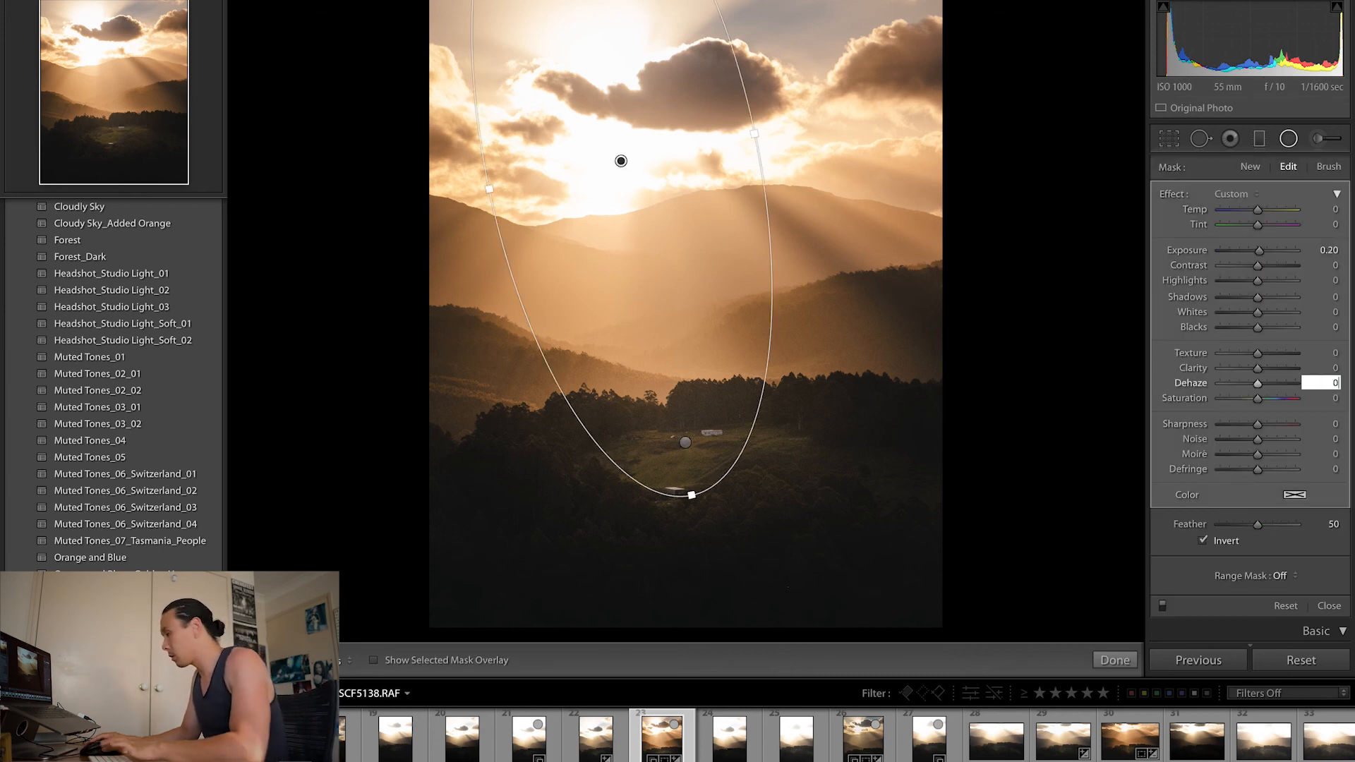
{"action": "key", "text": "Return"}
{"action": "left_click", "coordinate": [1115, 660]}
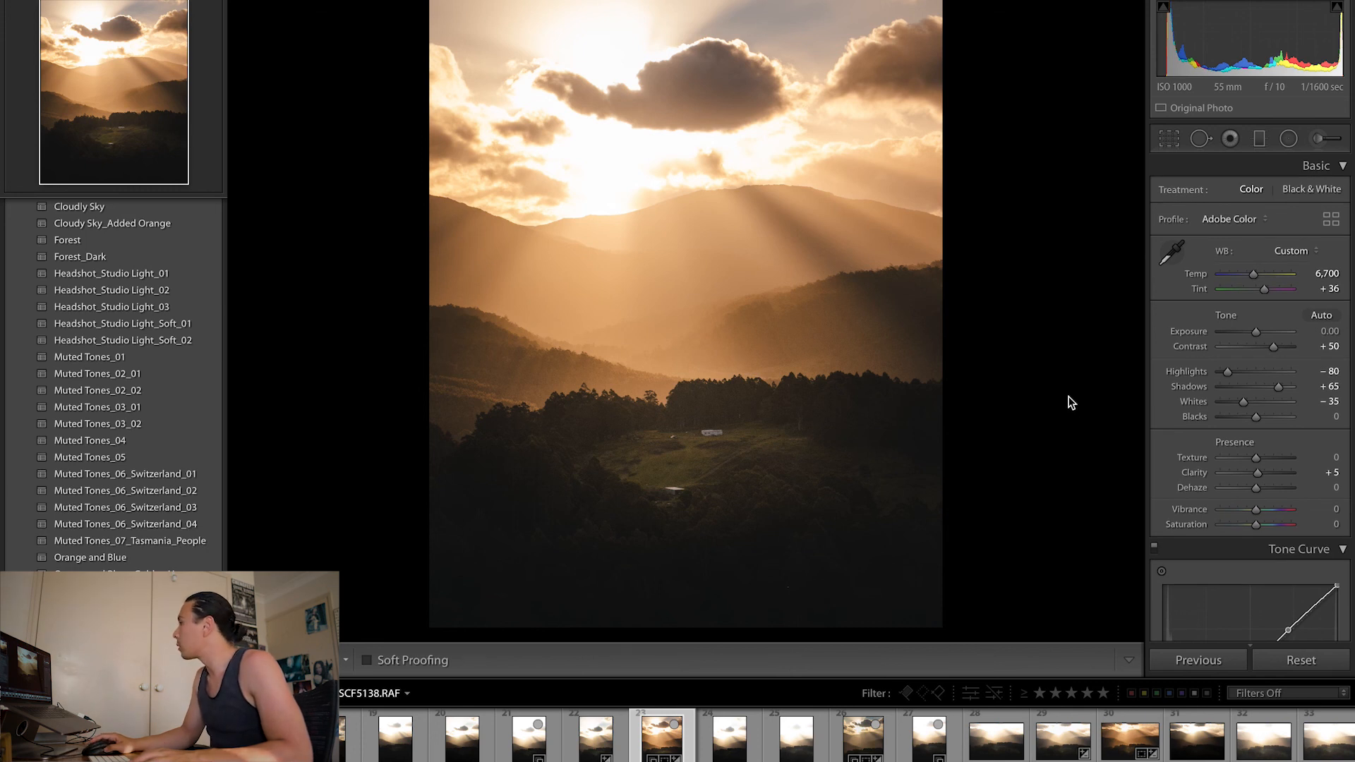
Set the graded horizontal photo's Exposure to +0.20, then raise it to +0.30.
{"action": "scroll", "coordinate": [1175, 427], "scroll_direction": "down", "scroll_amount": 3}
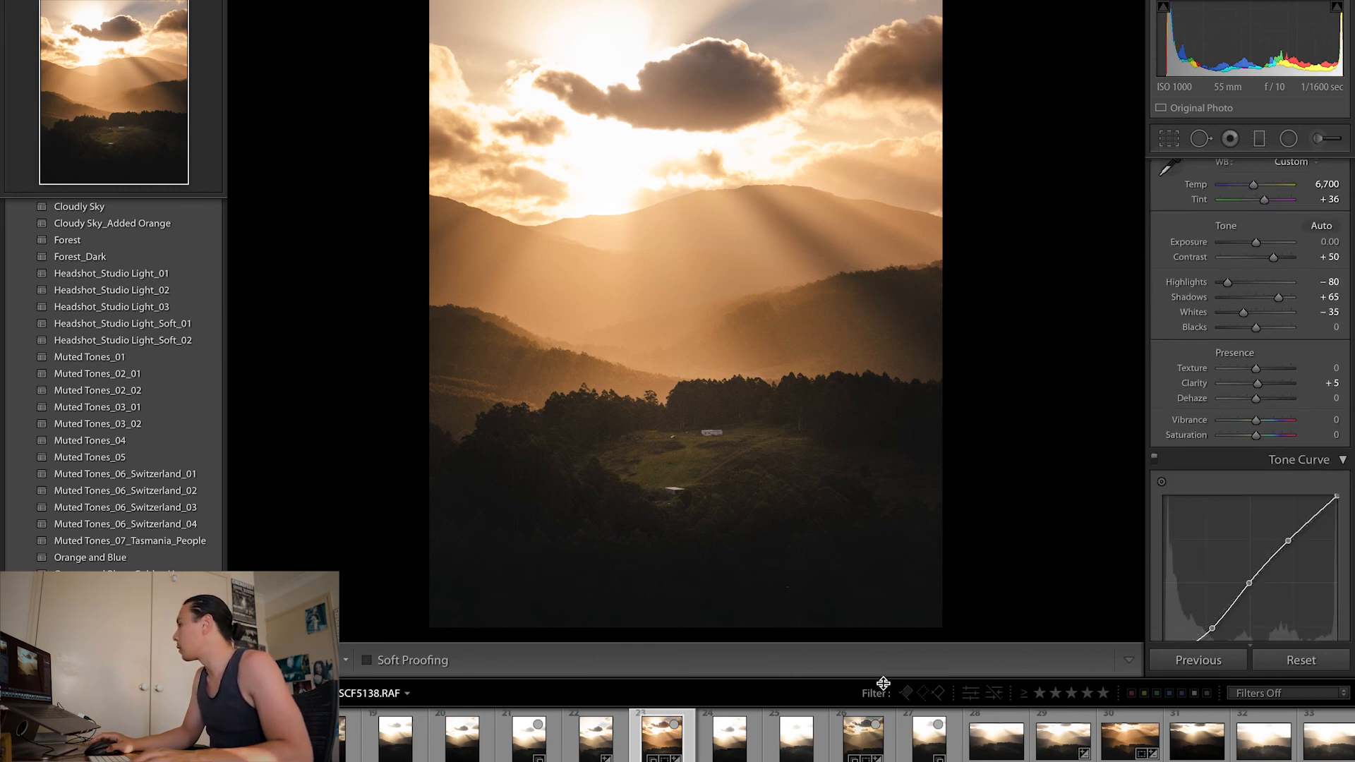
{"action": "left_click", "coordinate": [1129, 739]}
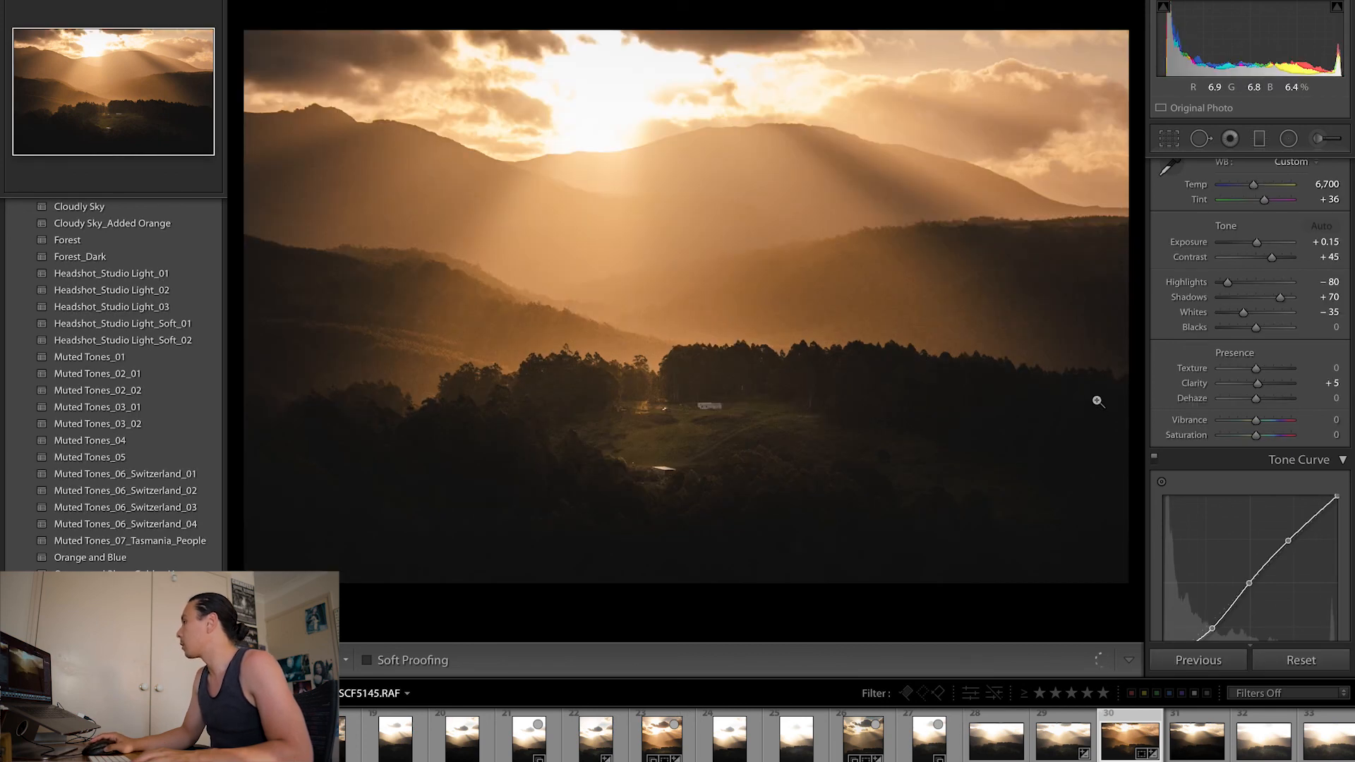
{"action": "left_click", "coordinate": [1331, 242]}
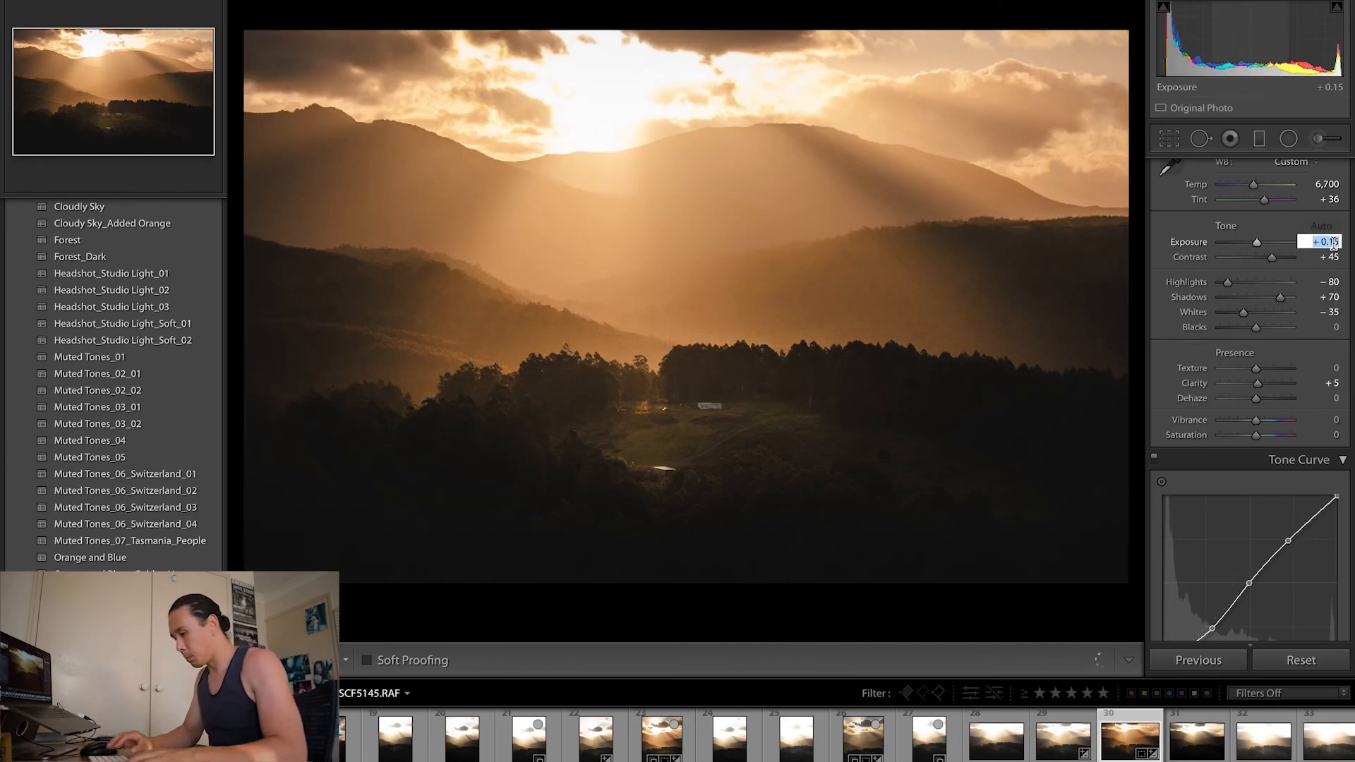
{"action": "type", "text": "0.2"}
{"action": "key", "text": "Return"}
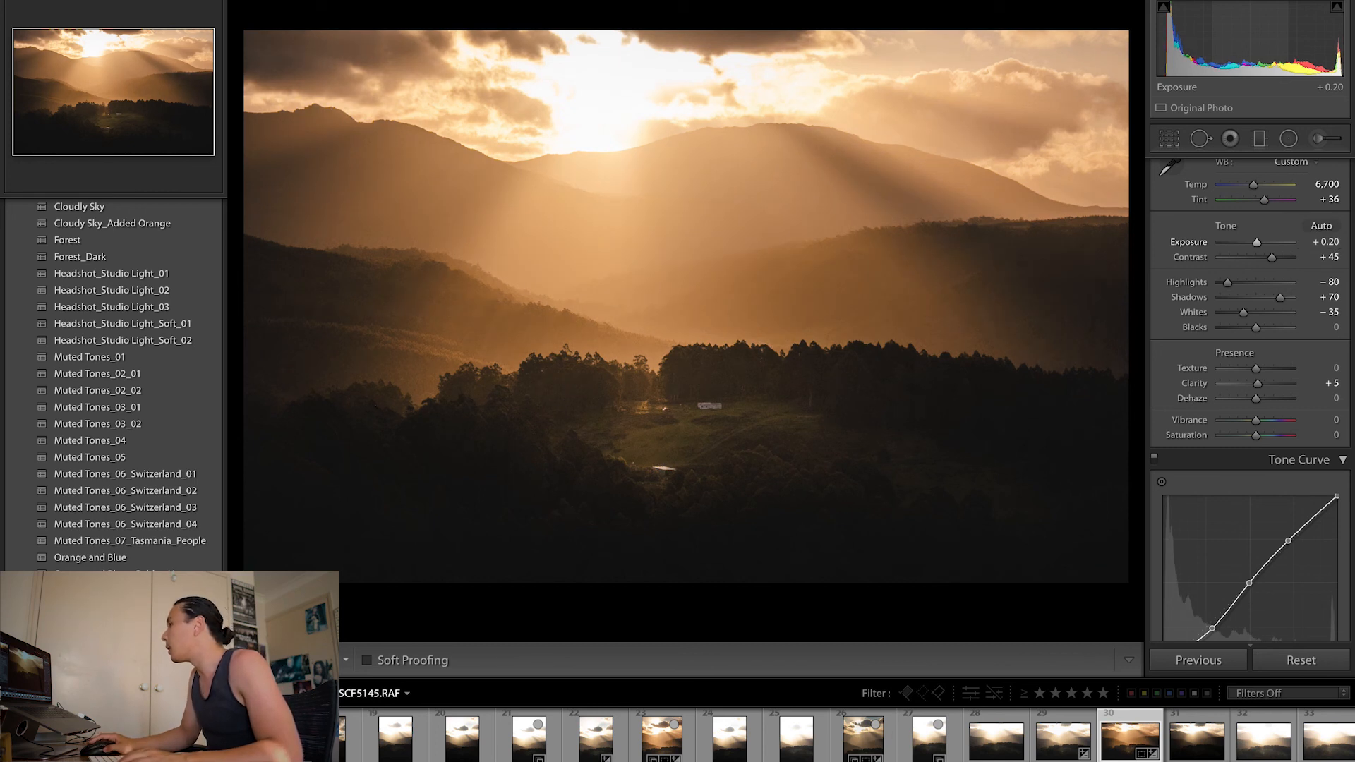
{"action": "left_click", "coordinate": [1335, 244]}
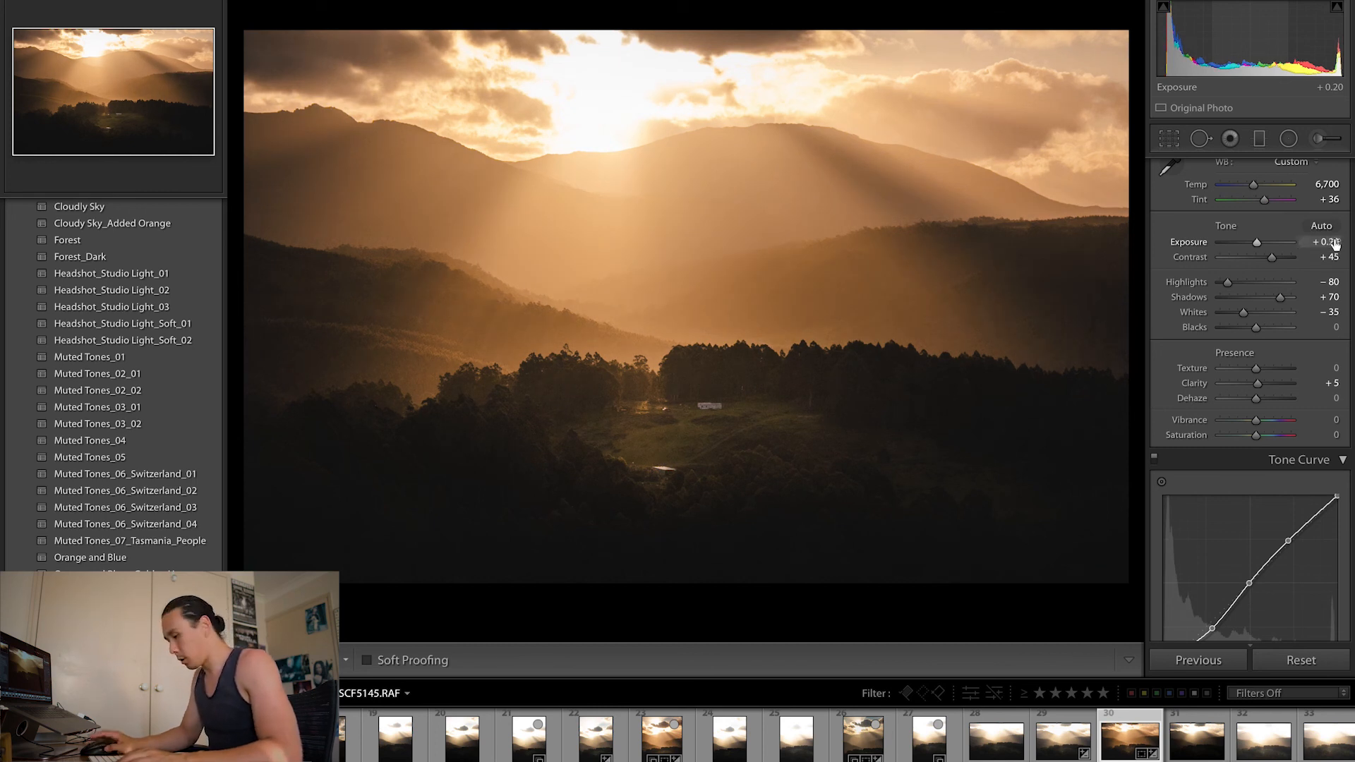
{"action": "type", "text": "0.3"}
{"action": "key", "text": "Return"}
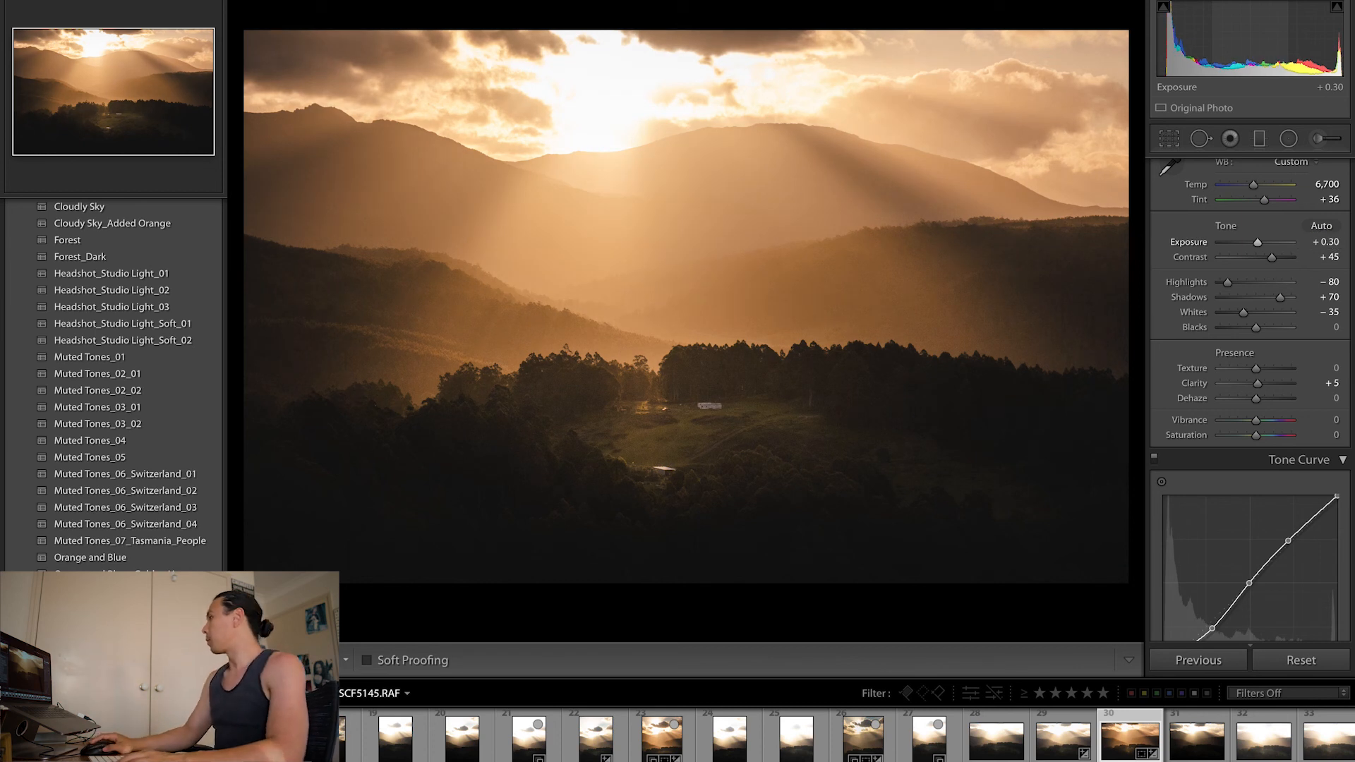
Shift the graded vertical photo's sky graduated filter slightly lower and try its Exposure at -0.90.
{"action": "left_click", "coordinate": [655, 741]}
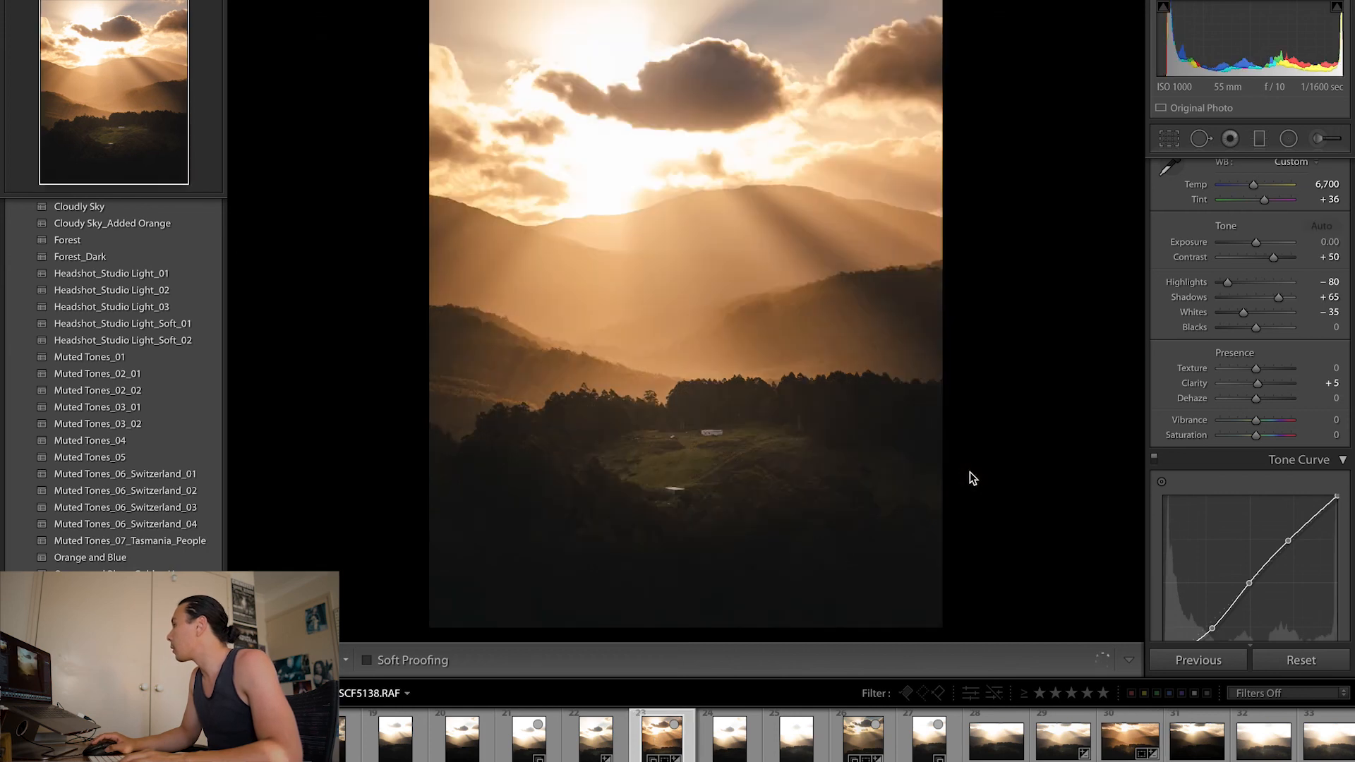
{"action": "left_click", "coordinate": [1261, 138]}
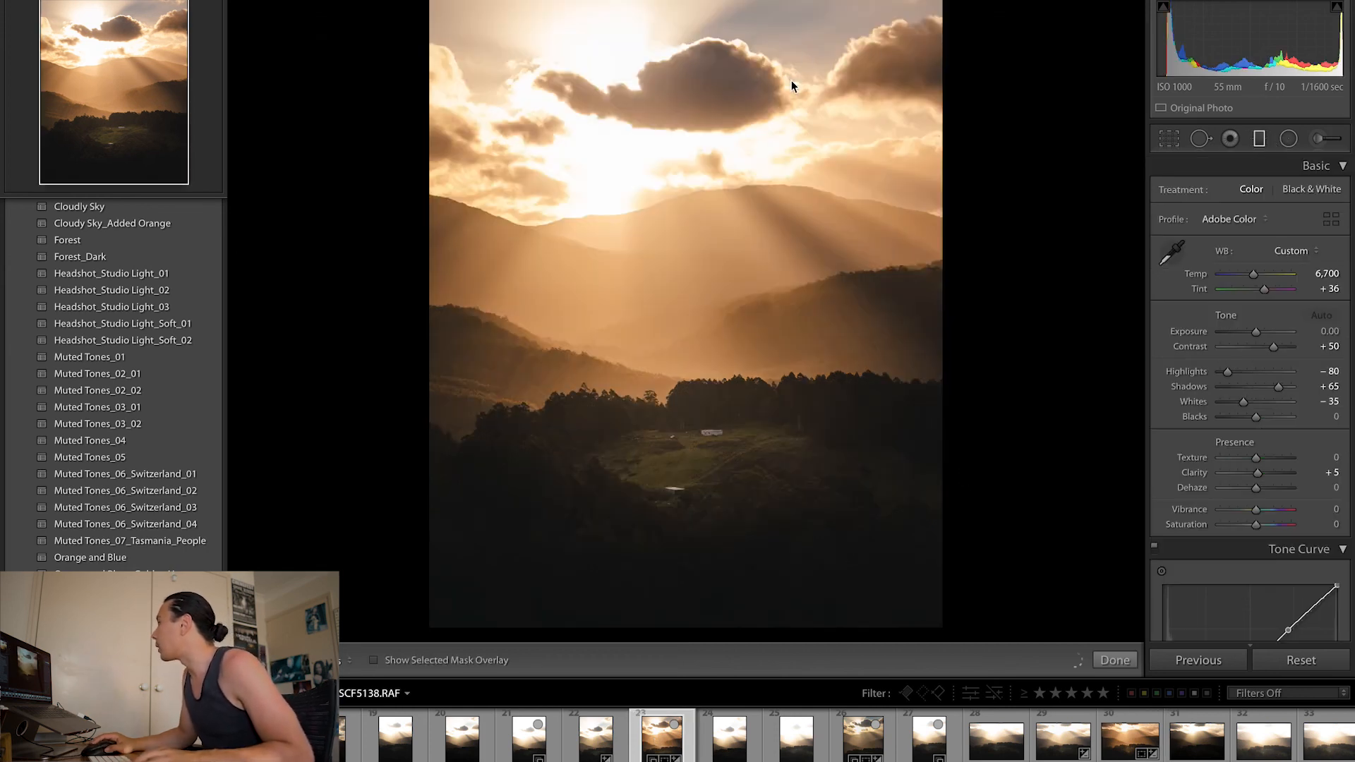
{"action": "left_click", "coordinate": [1270, 140]}
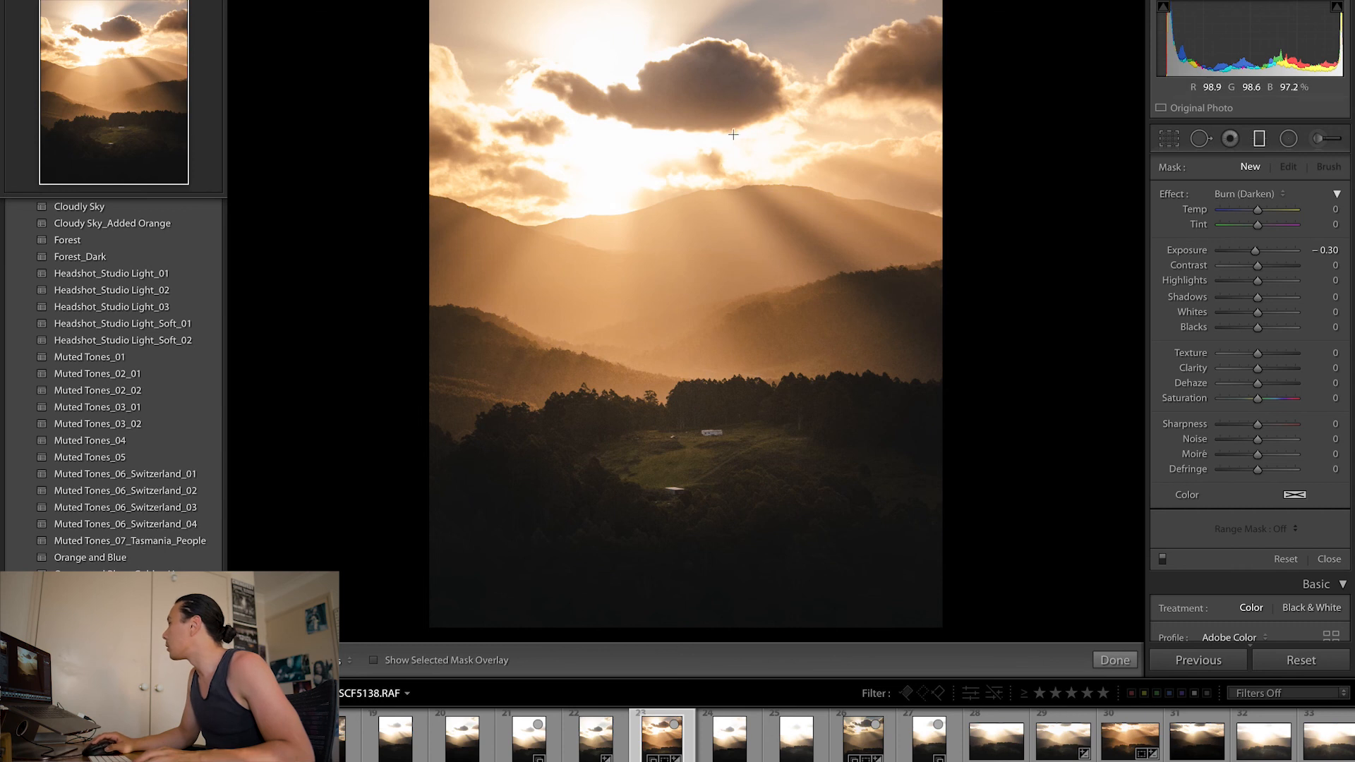
{"action": "left_click", "coordinate": [679, 75]}
{"action": "mouse_move", "coordinate": [679, 75]}
{"action": "left_mouse_down"}
{"action": "mouse_move", "coordinate": [679, 112]}
{"action": "mouse_move", "coordinate": [678, 95]}
{"action": "left_mouse_up"}
{"action": "left_click", "coordinate": [1325, 251]}
{"action": "type", "text": "-0.9"}
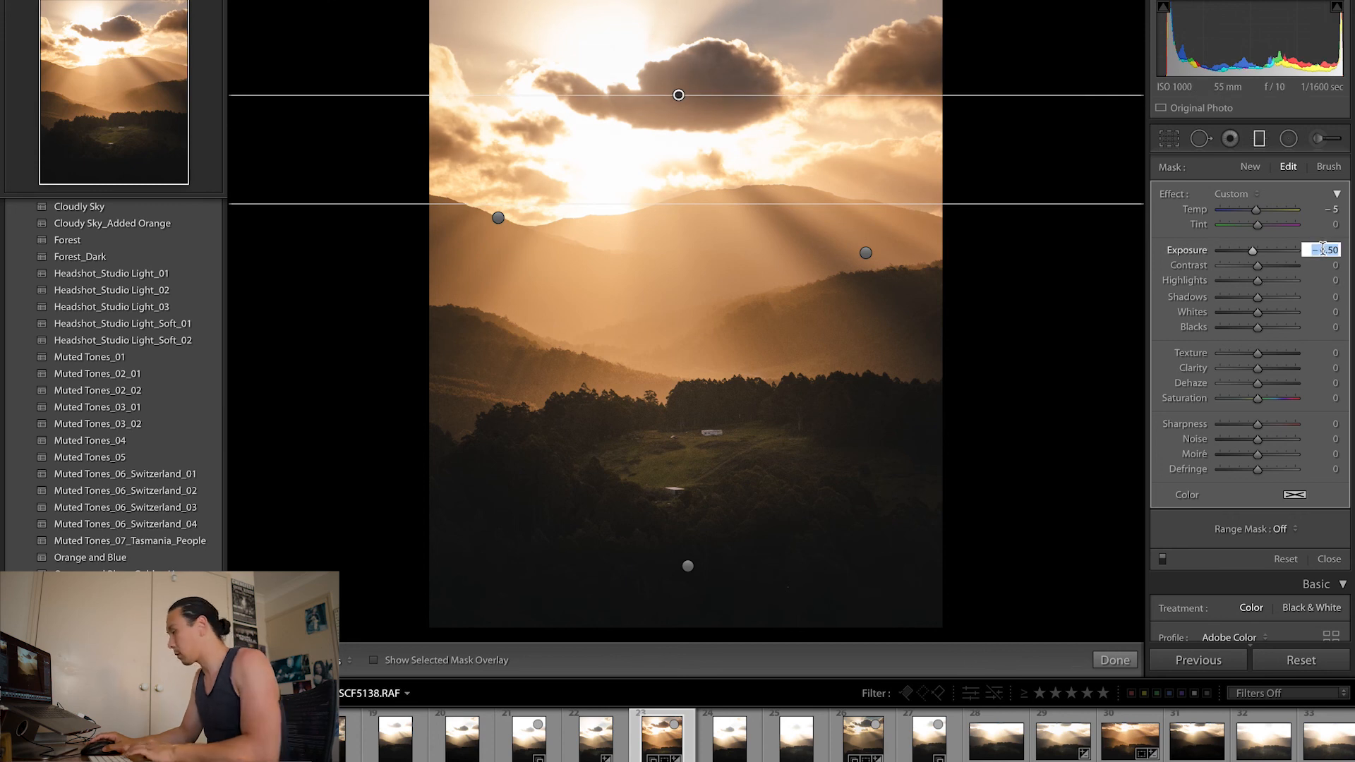
{"action": "key", "text": "Return"}
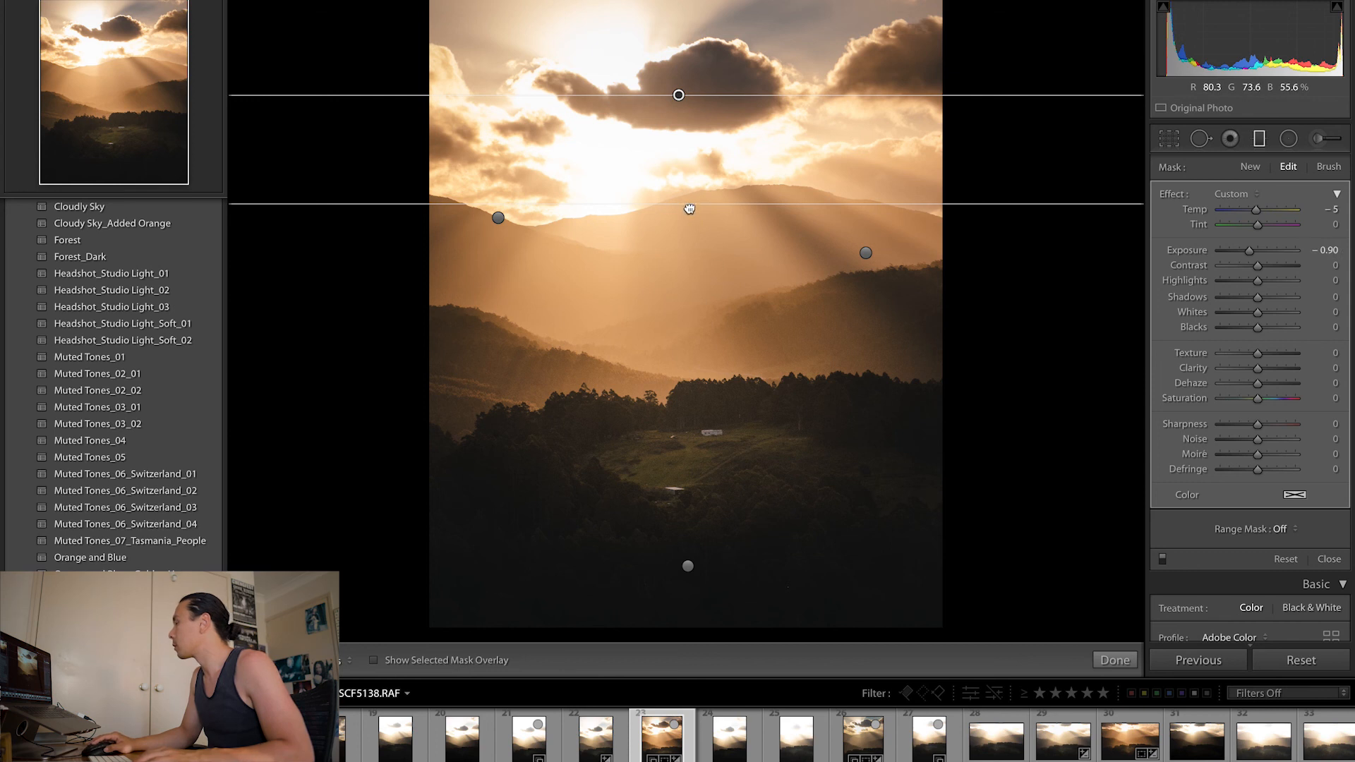
Extend the sky's graduated filter down over the middle hills and set its Exposure to -0.50.
{"action": "left_click_drag", "start_coordinate": [689, 209], "coordinate": [690, 290]}
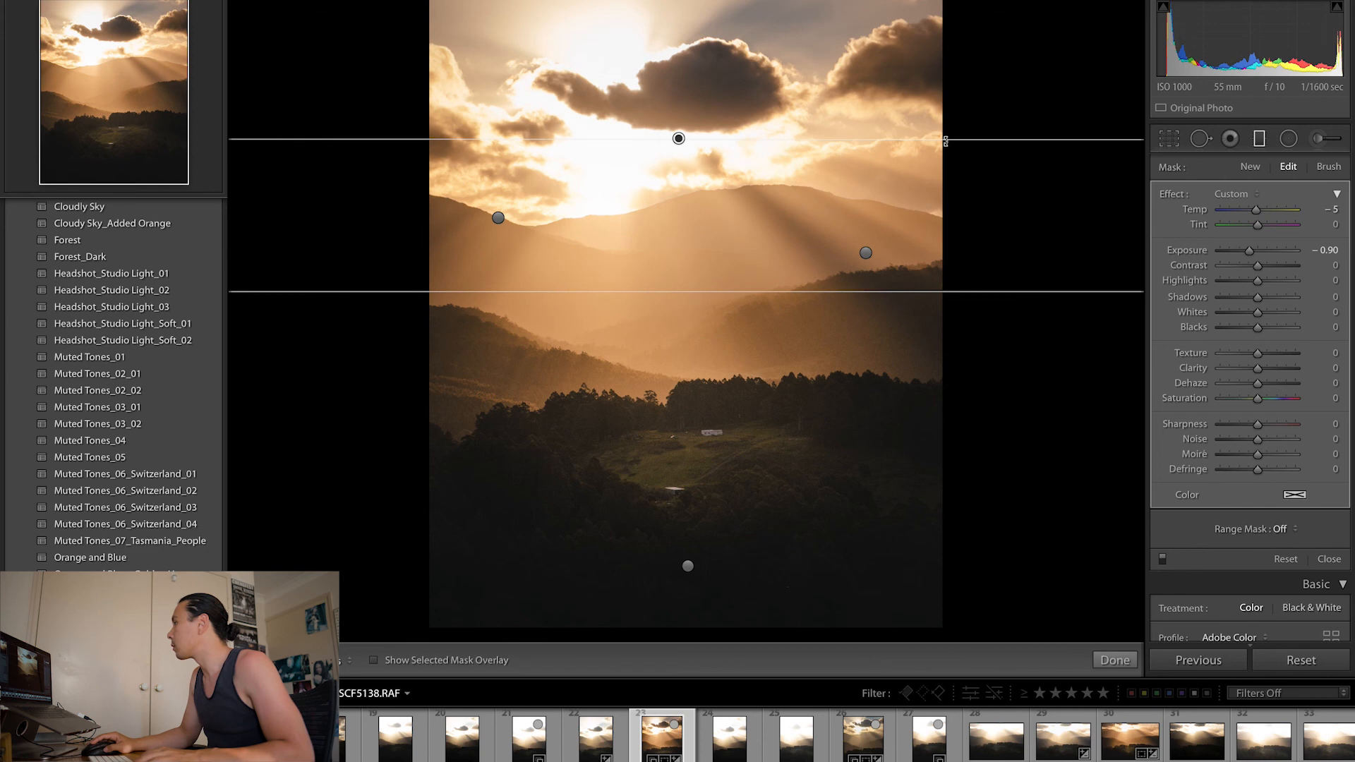
{"action": "left_click", "coordinate": [1334, 249]}
{"action": "left_click", "coordinate": [1333, 250]}
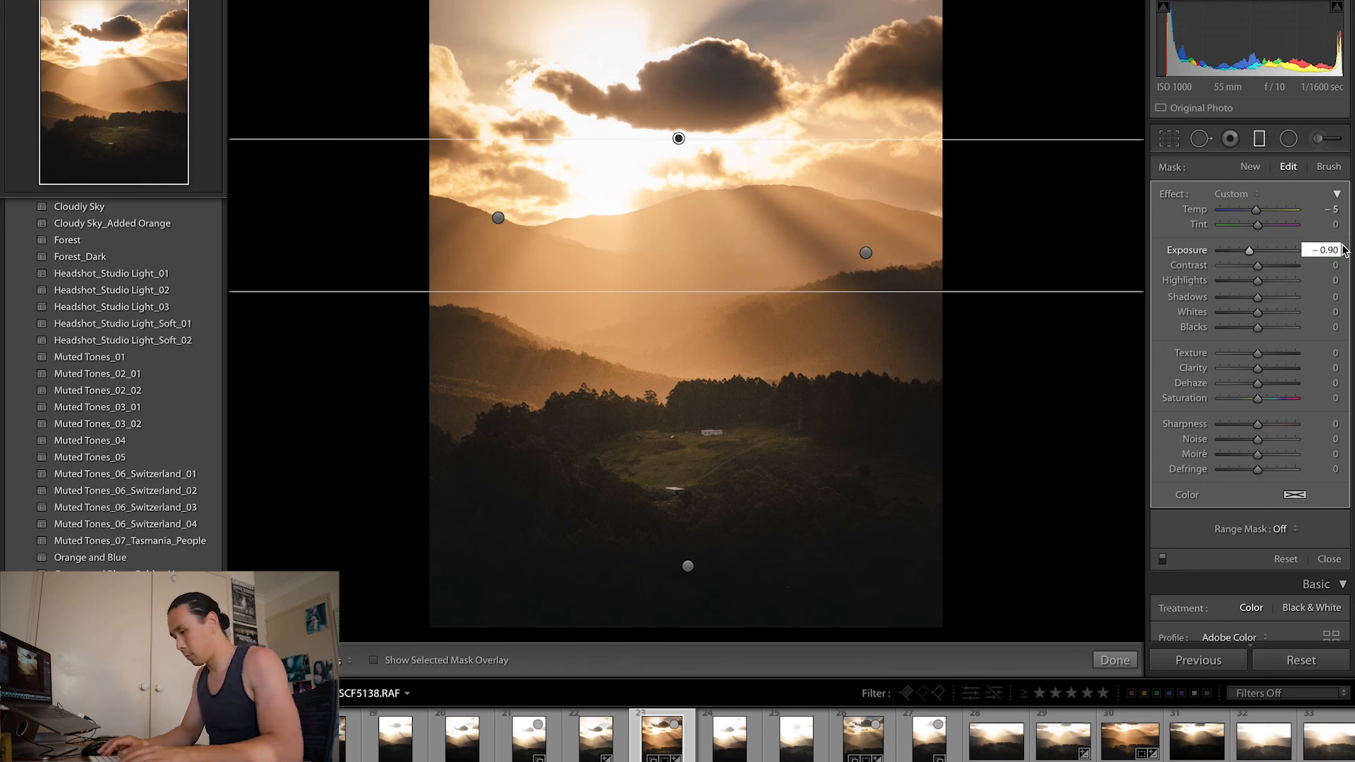
{"action": "key", "text": "BackSpace"}
{"action": "type", "text": "5"}
{"action": "key", "text": "Return"}
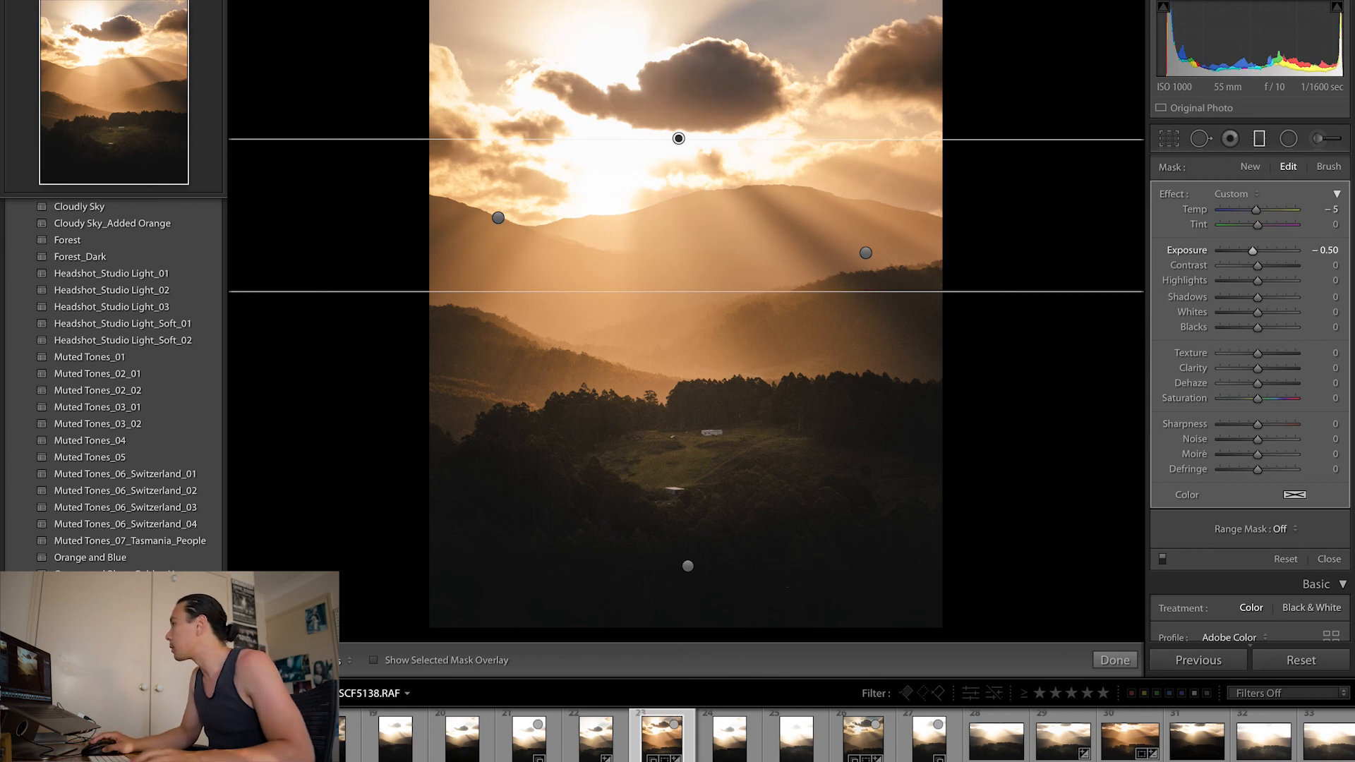
{"action": "left_click", "coordinate": [1332, 250]}
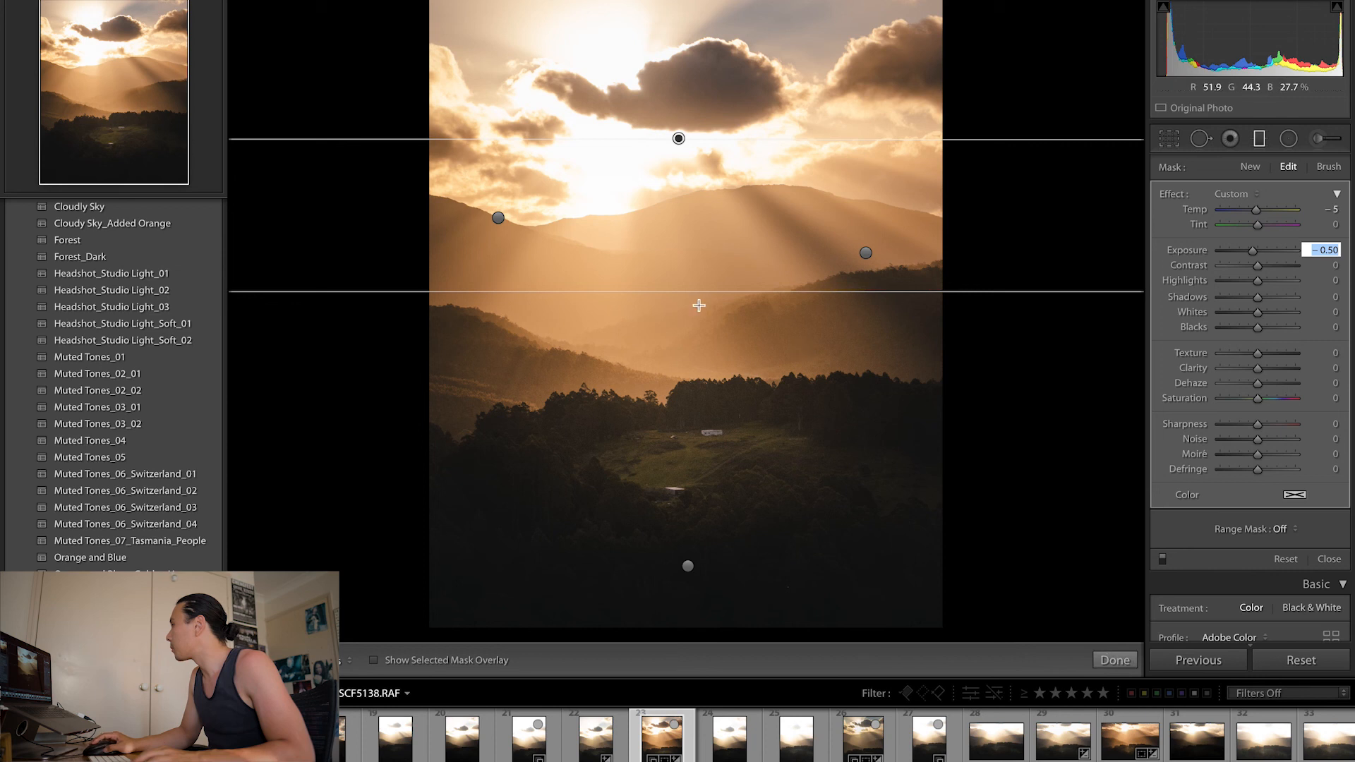
{"action": "key", "text": "Return"}
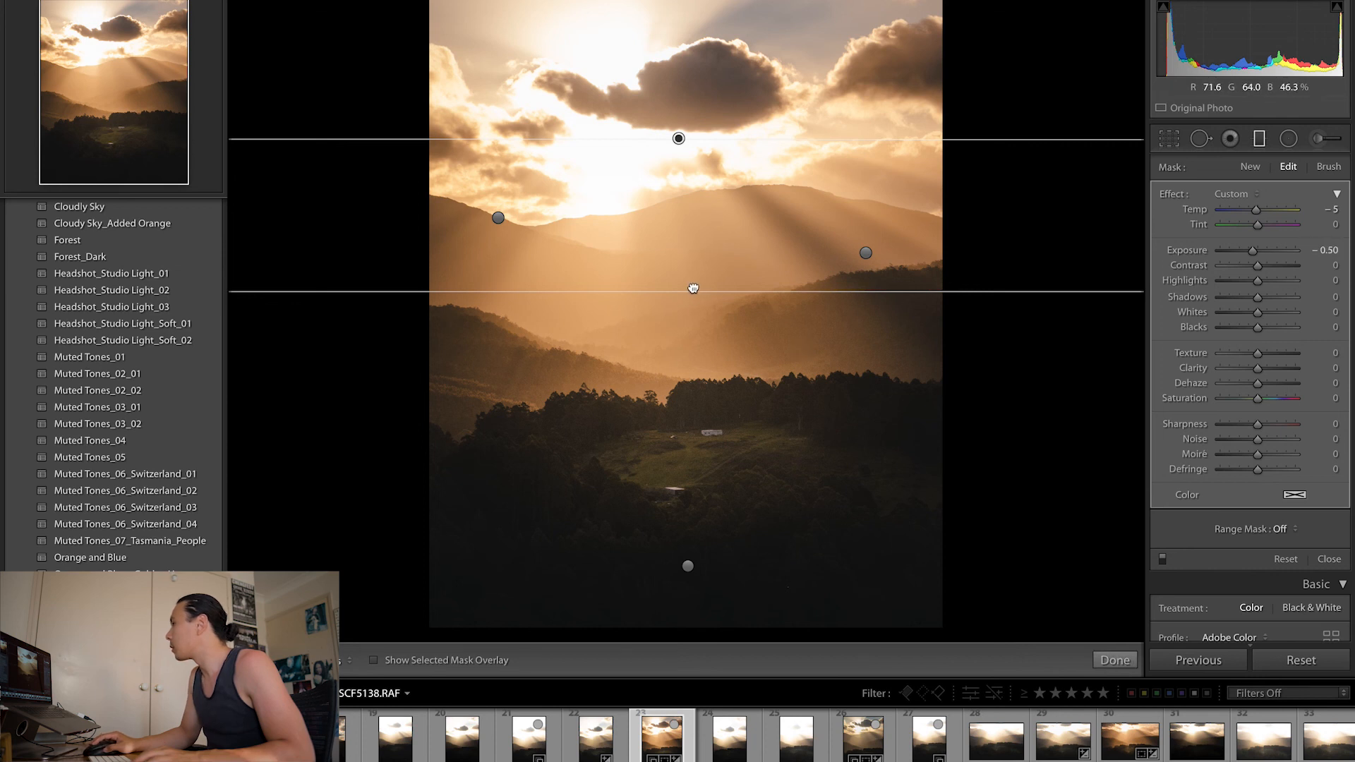
Pull the sky graduated filter's lower edge back up to the far mountain ridge and try its Exposure at -0.40.
{"action": "left_click_drag", "start_coordinate": [693, 288], "coordinate": [696, 220]}
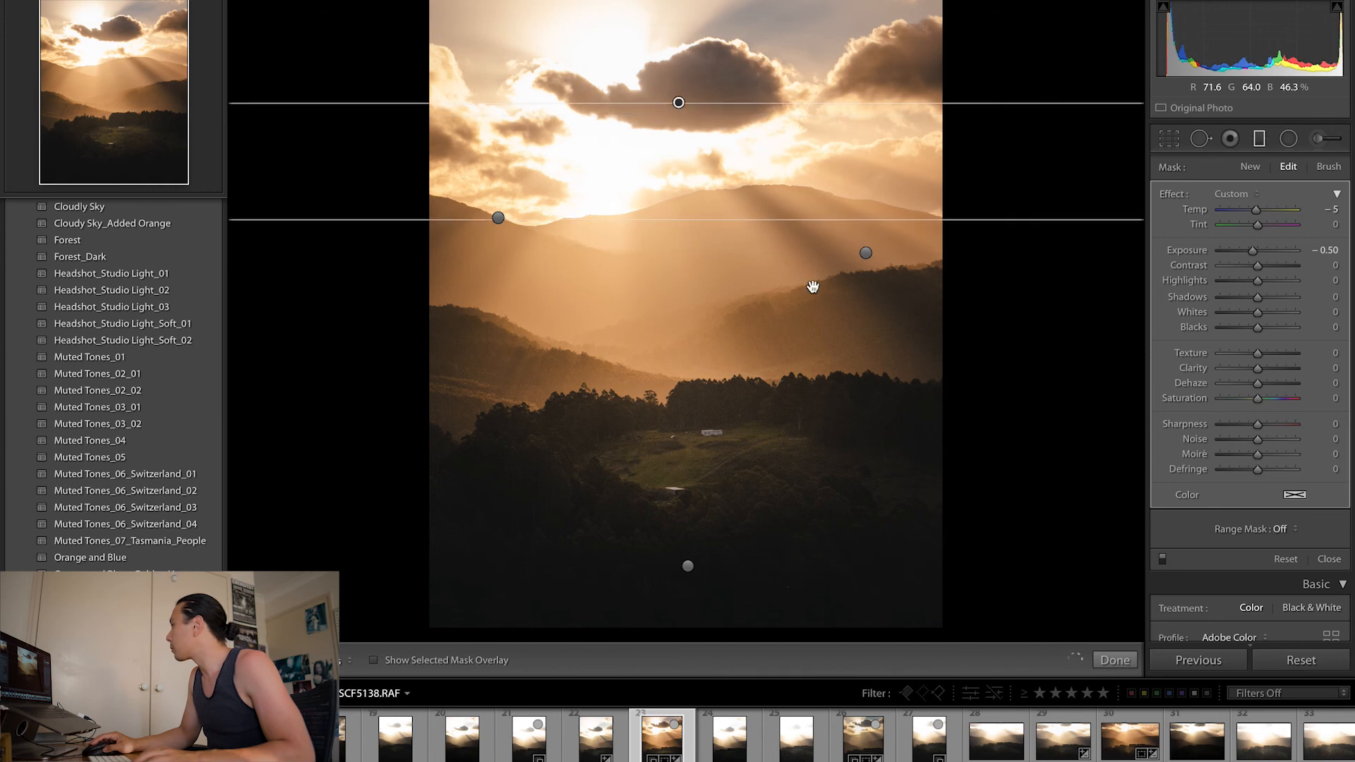
{"action": "left_click", "coordinate": [1326, 250]}
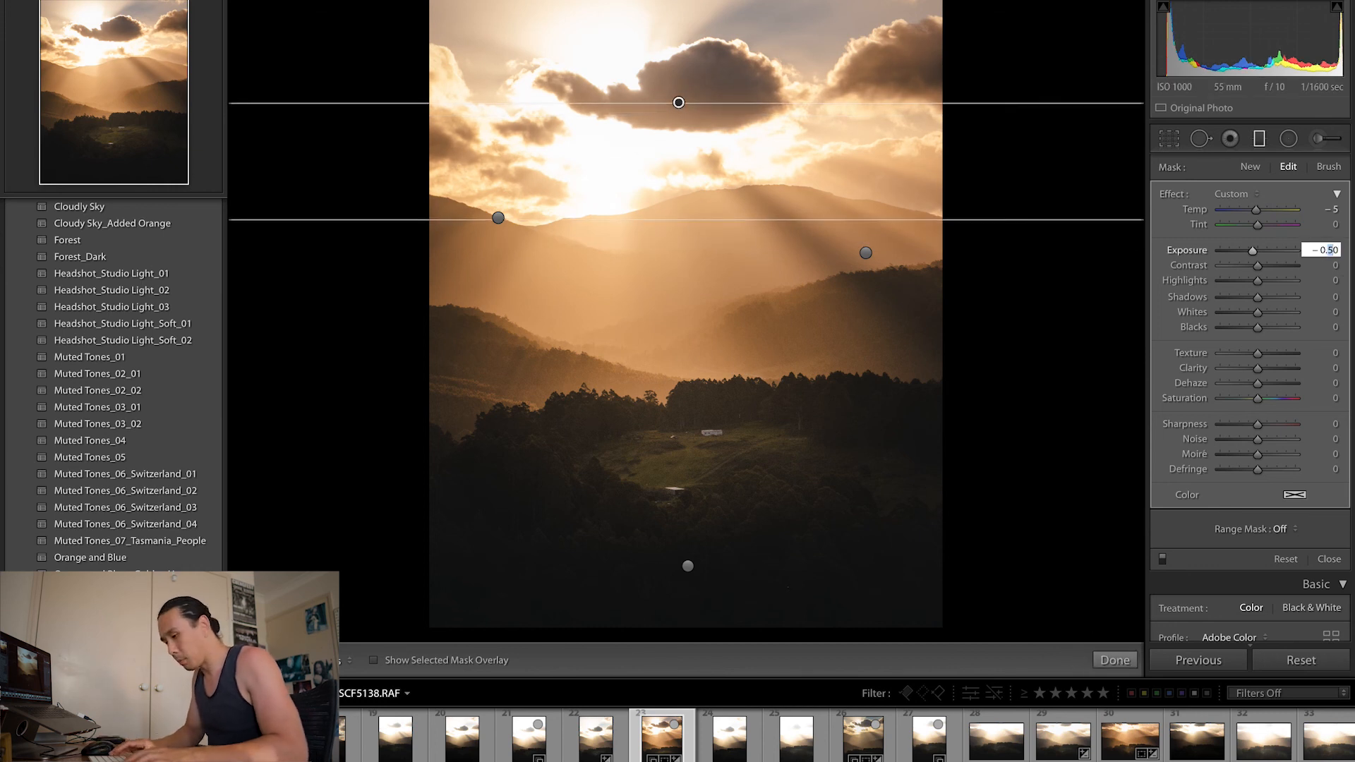
{"action": "key", "text": "BackSpace"}
{"action": "type", "text": "4"}
{"action": "key", "text": "Return"}
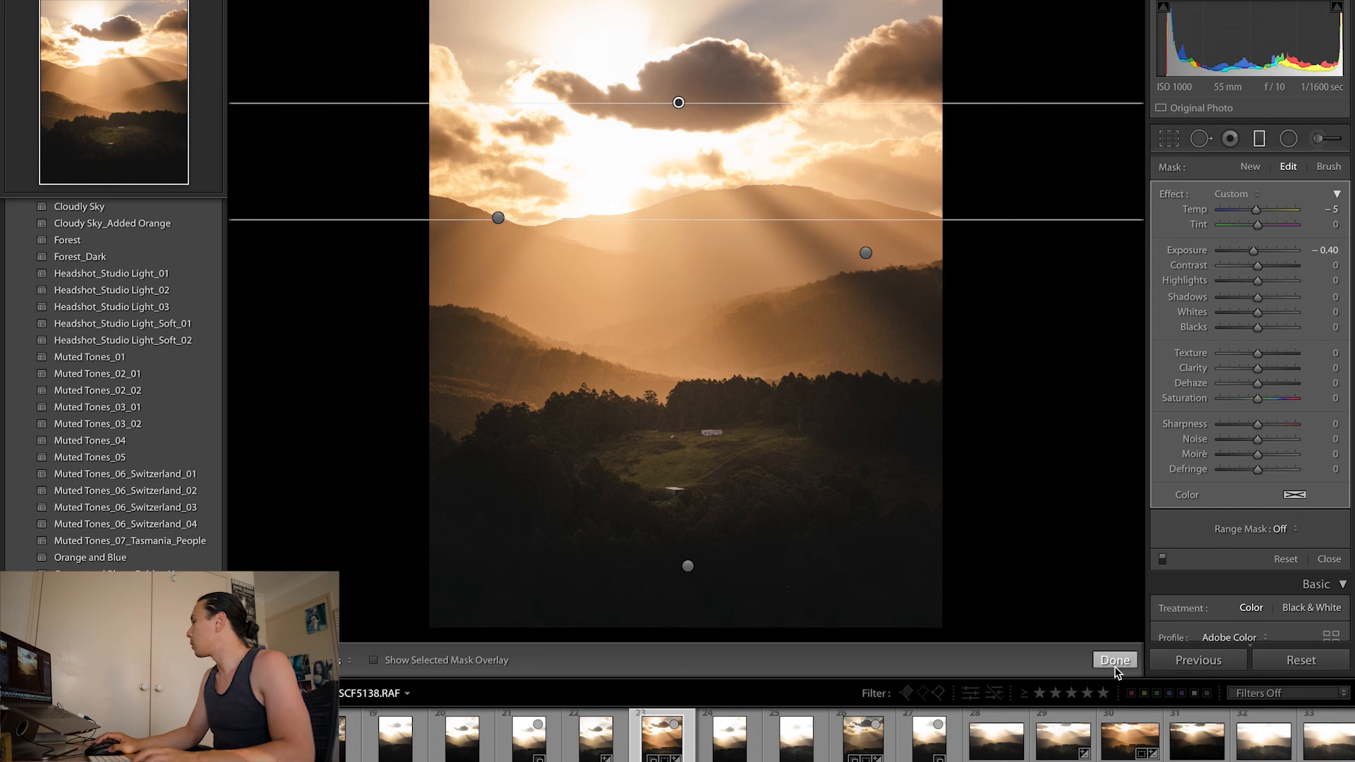
Set the sky graduated filter's Exposure back to -0.50 and finish editing the filter.
{"action": "left_click", "coordinate": [1333, 251]}
{"action": "key", "text": "Down"}
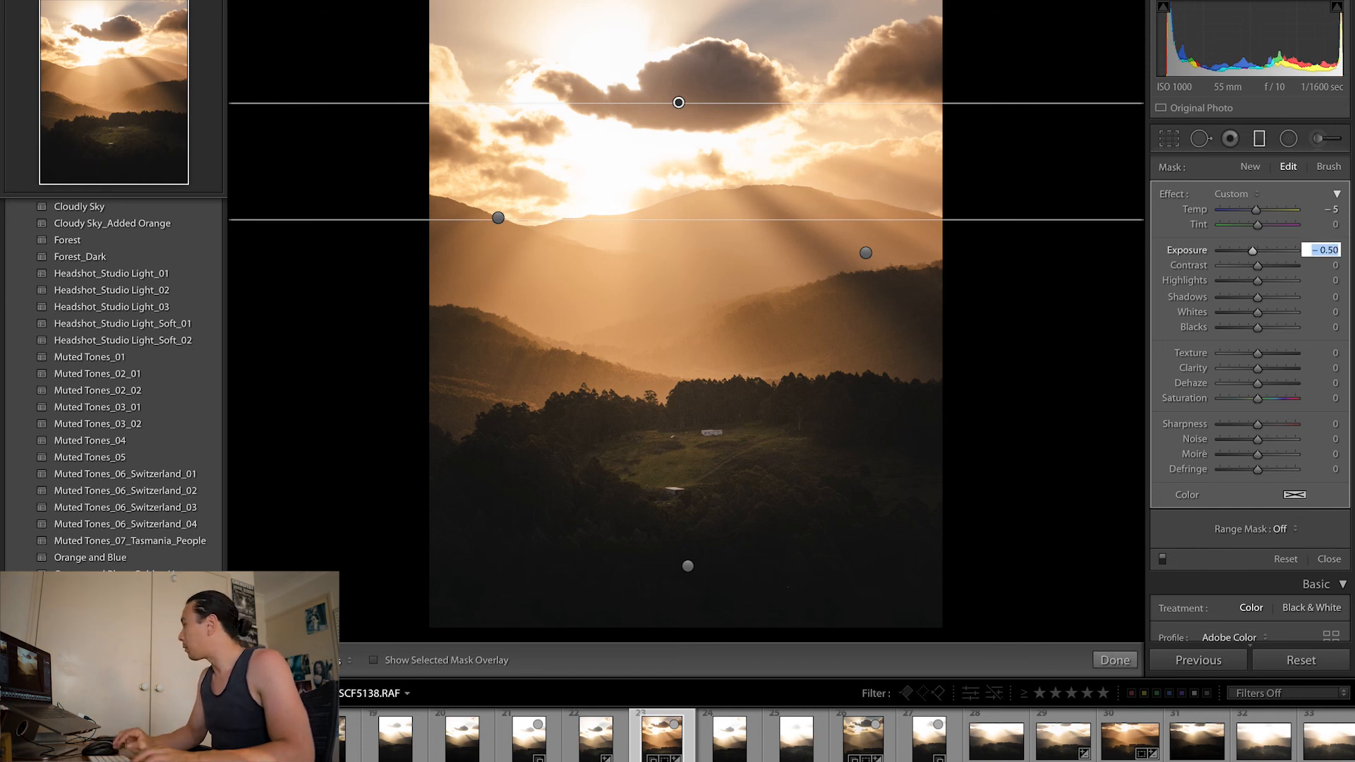
{"action": "key", "text": "Return"}
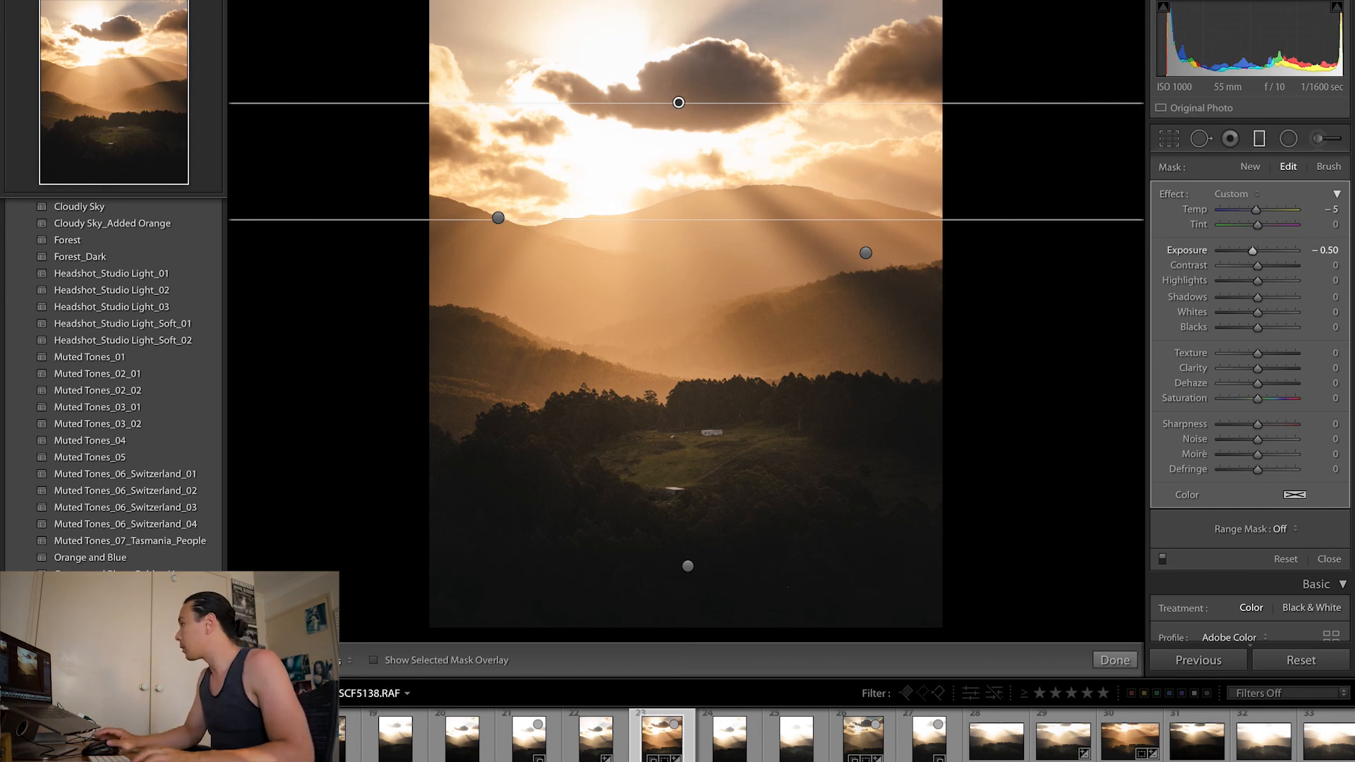
{"action": "left_click", "coordinate": [1115, 660]}
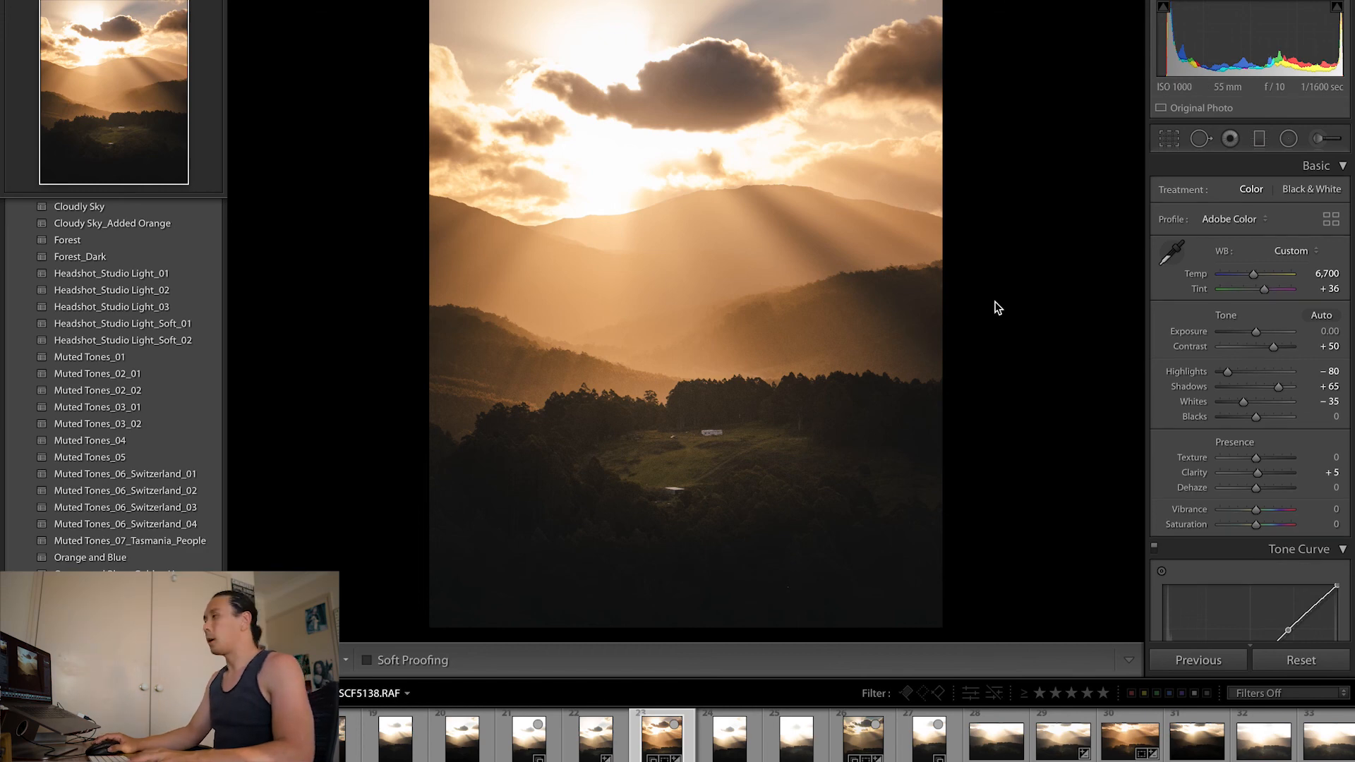